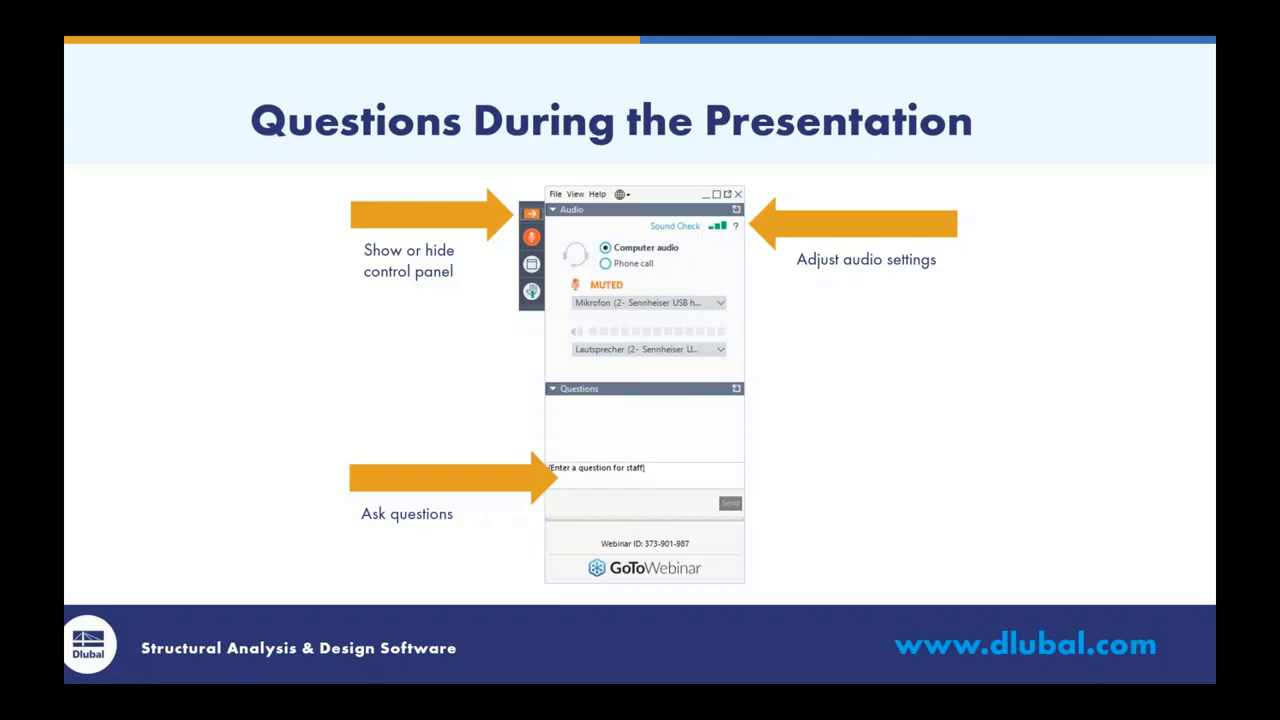
key("Right")
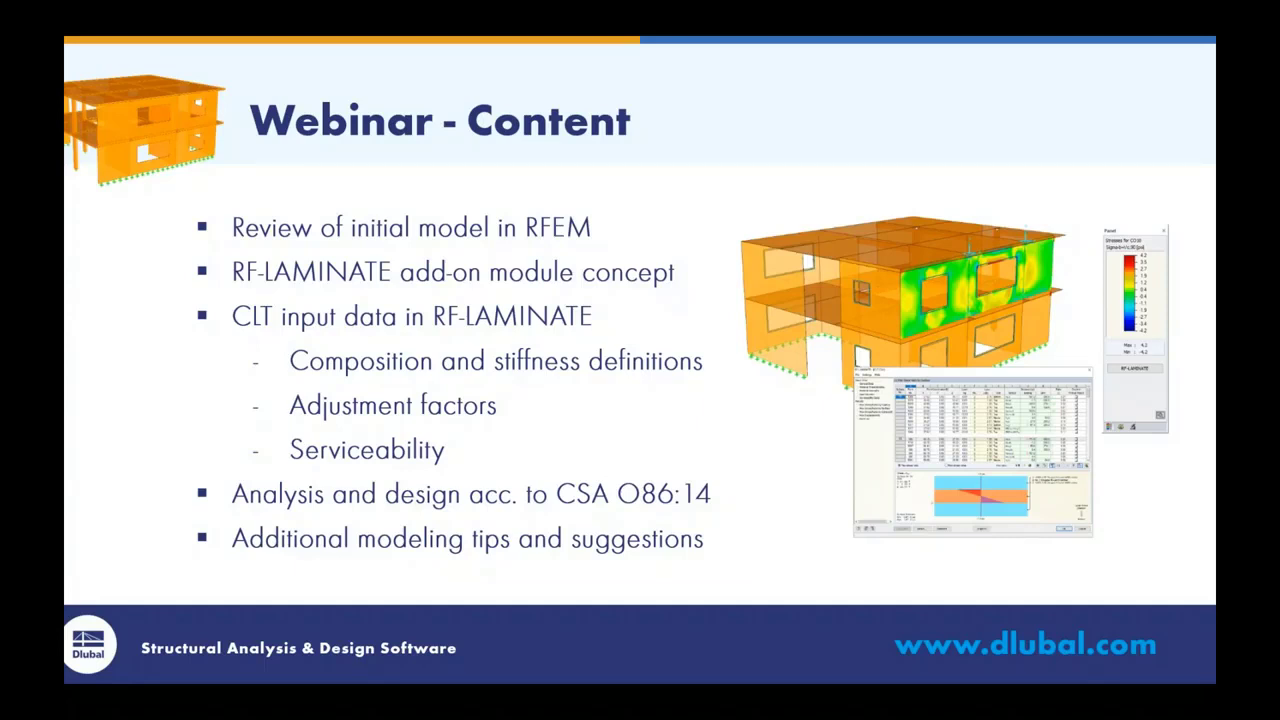
key("Right")
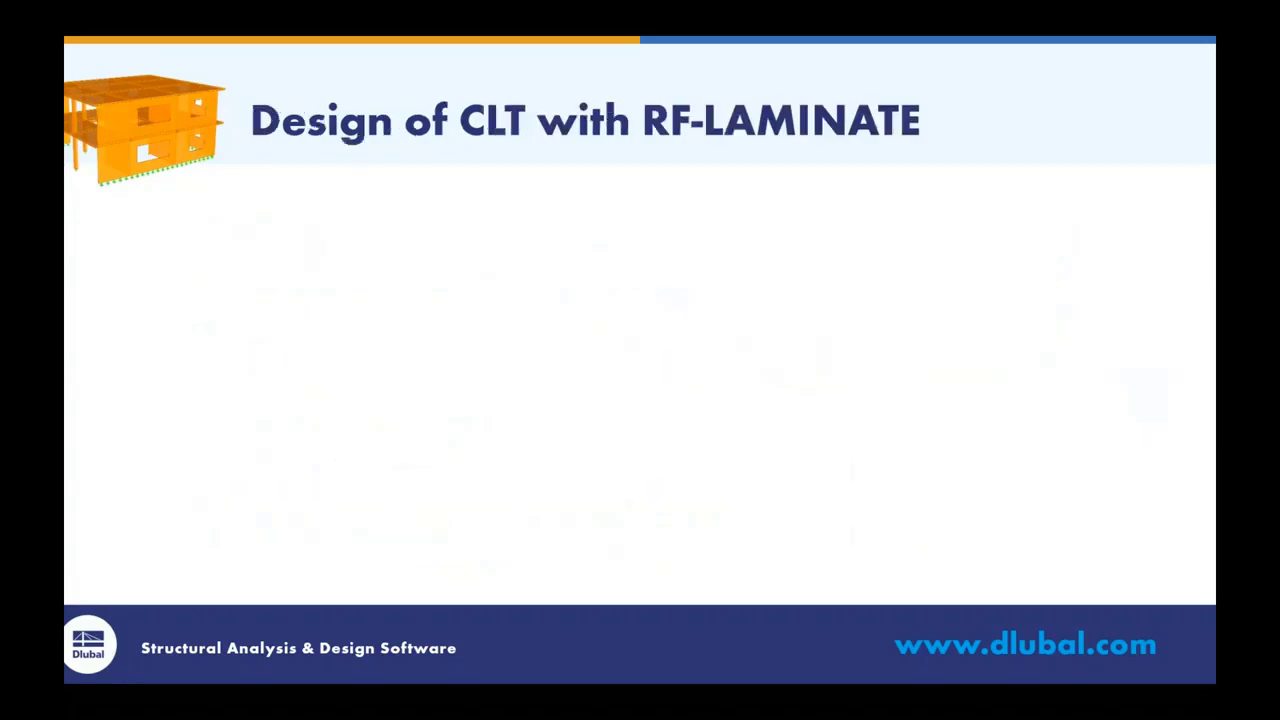
- Switch to the CLT CSA - START model in RFEM and inspect the material and thickness of a ground-floor wall surface
key("super+Tab")
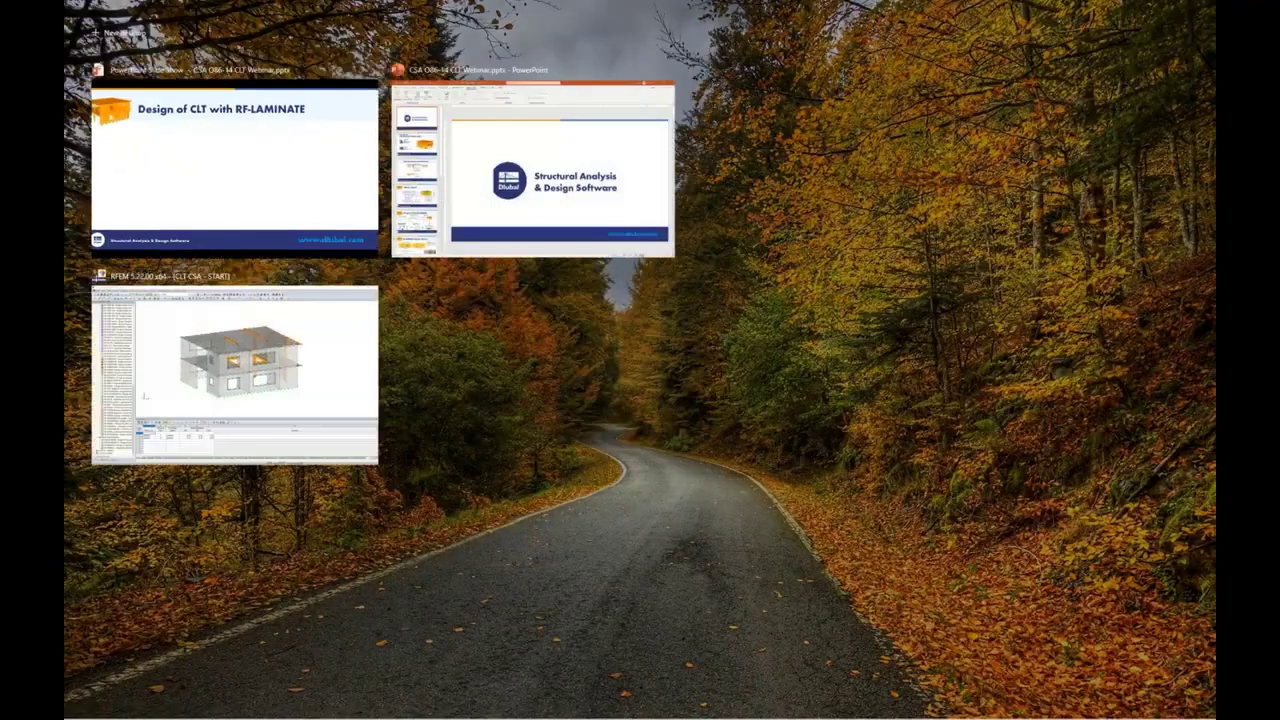
left_click(365, 341)
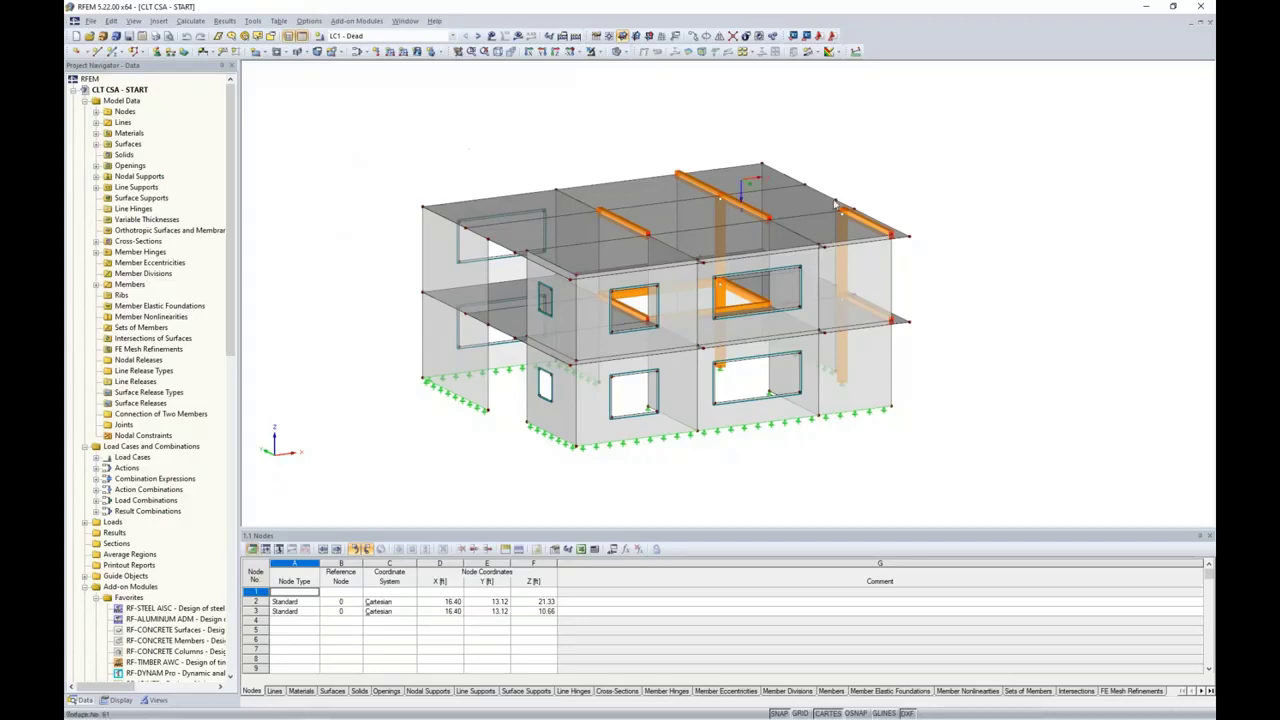
double_click(446, 350)
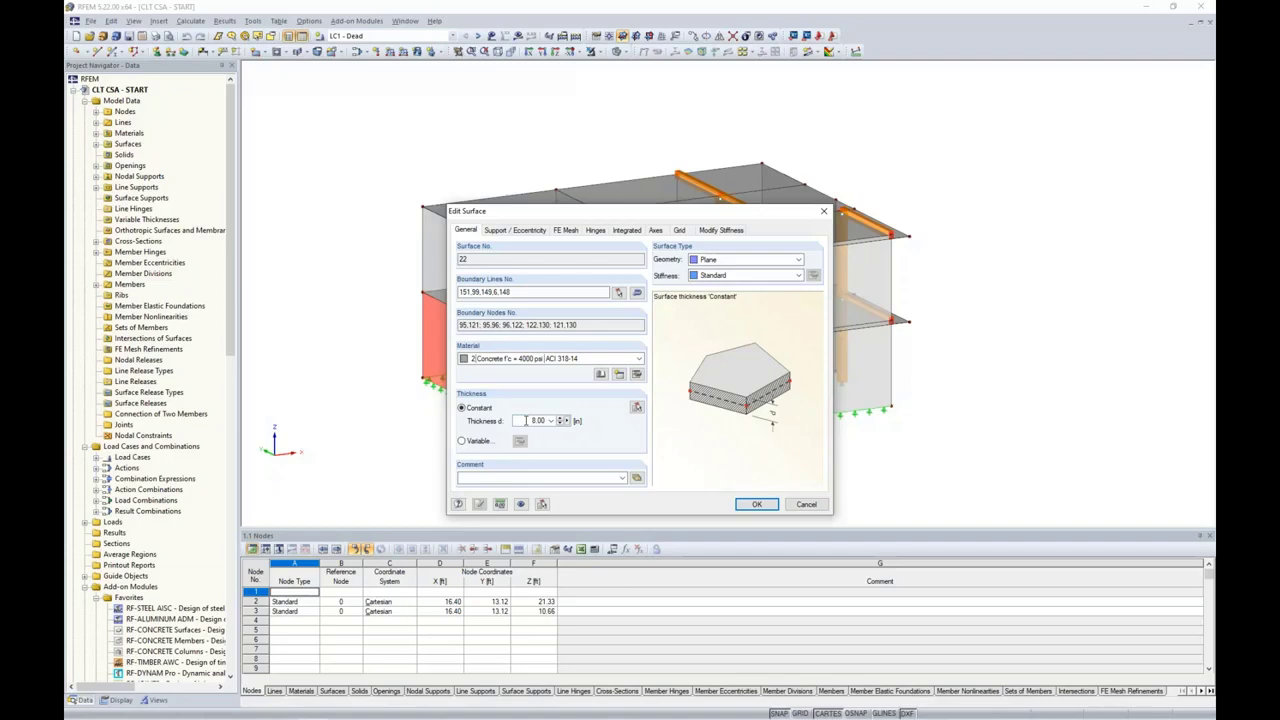
left_click(800, 507)
- Examine the building's beams and columns, switching to the wireframe display and back to the solid transparent display
middle_click_drag(1012, 290, 950, 305, "ctrl")
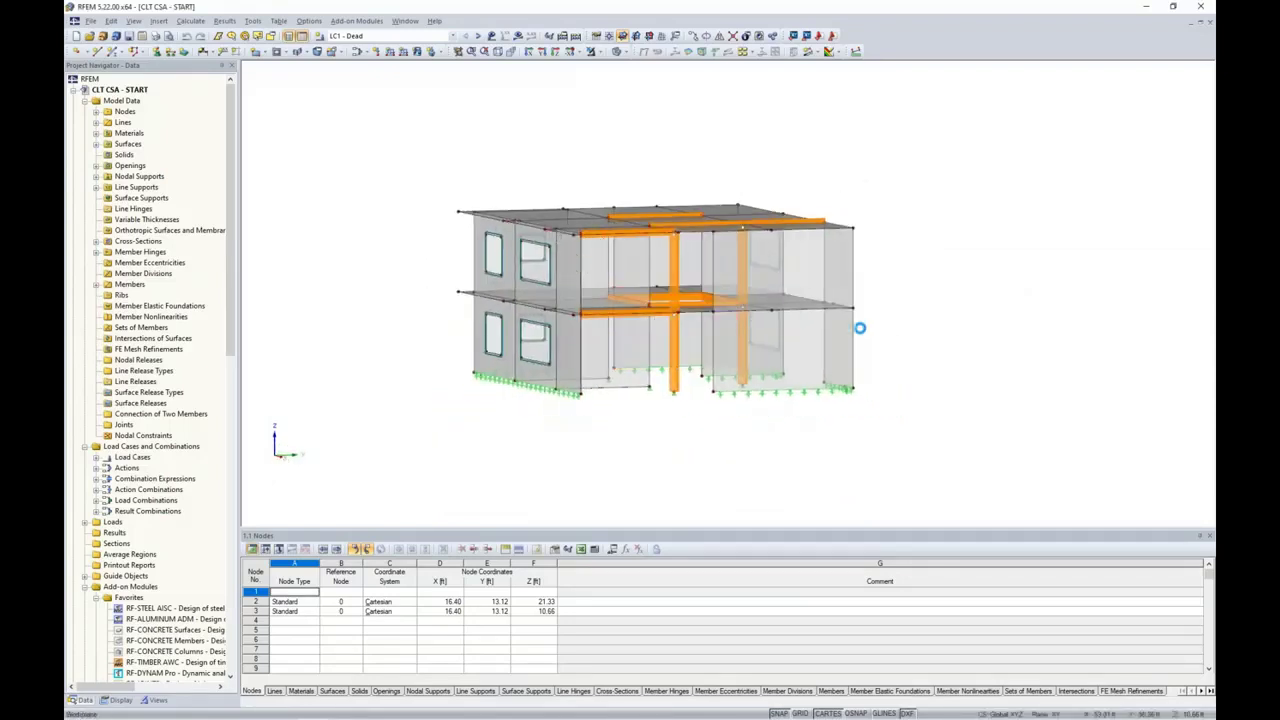
middle_click_drag(919, 349, 815, 365, "ctrl")
scroll(740, 327, "up", 3)
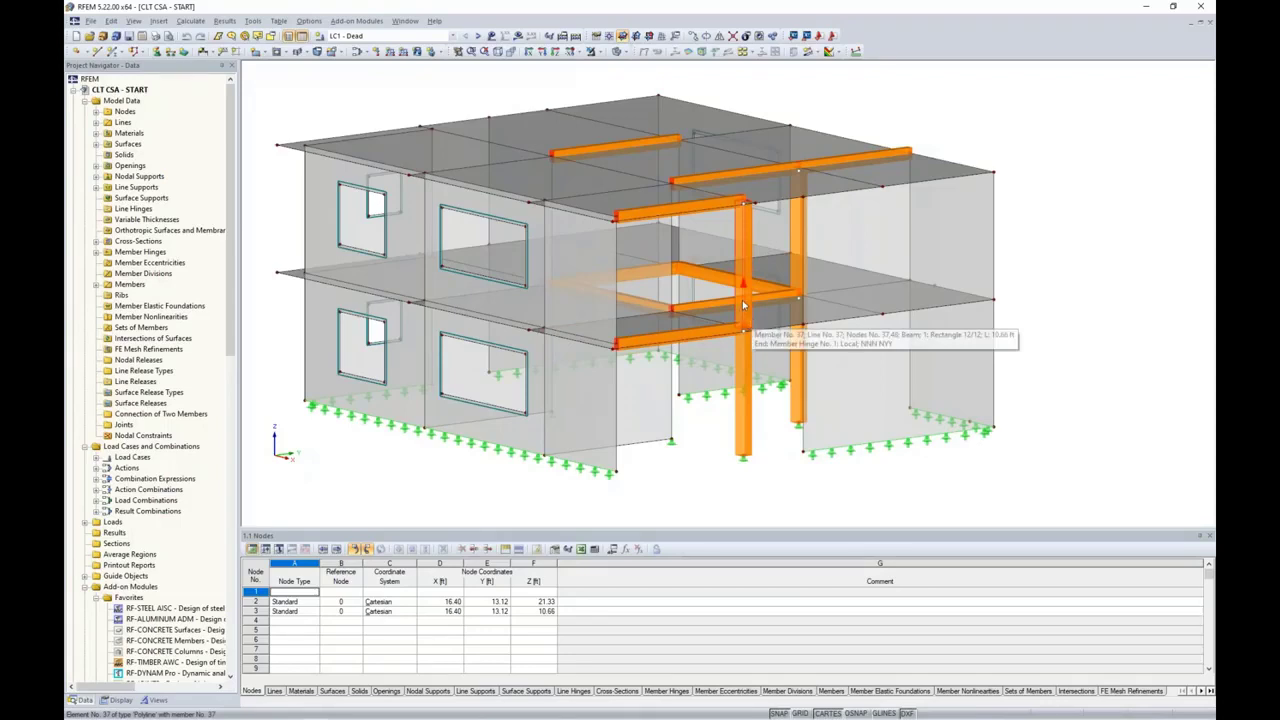
middle_click_drag(743, 305, 1057, 237, "ctrl")
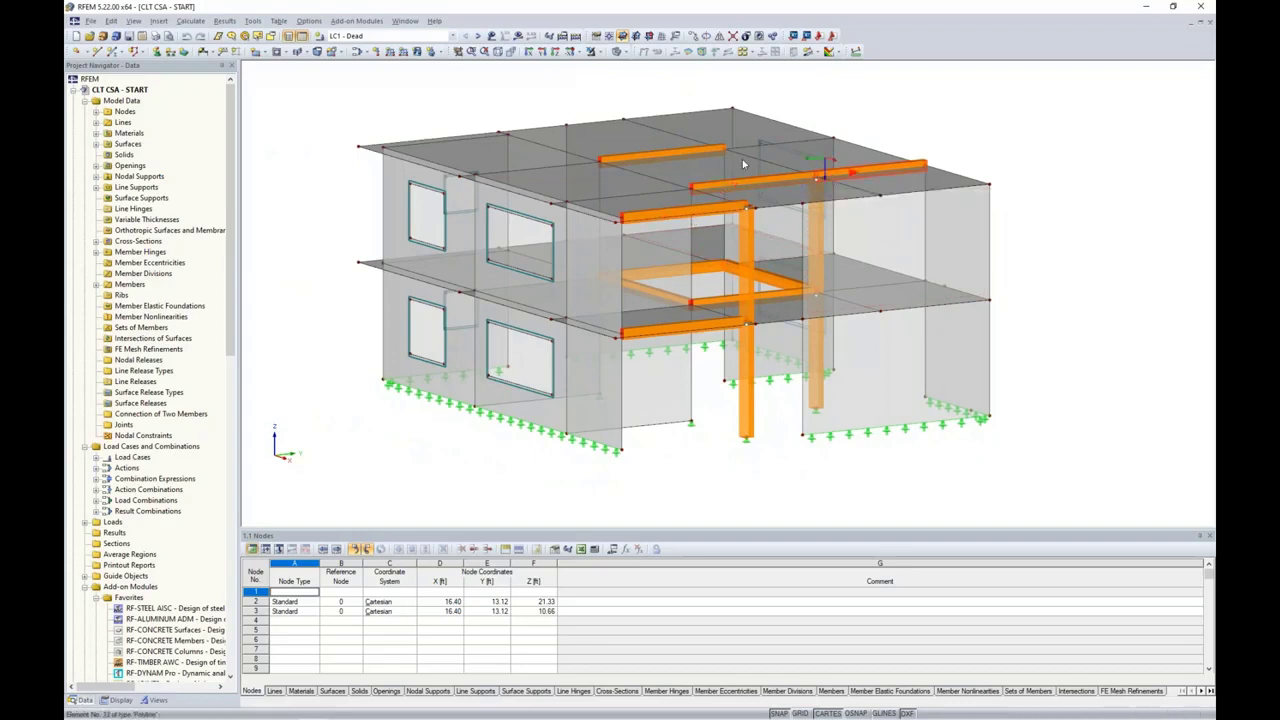
middle_click_drag(1057, 228, 1010, 250)
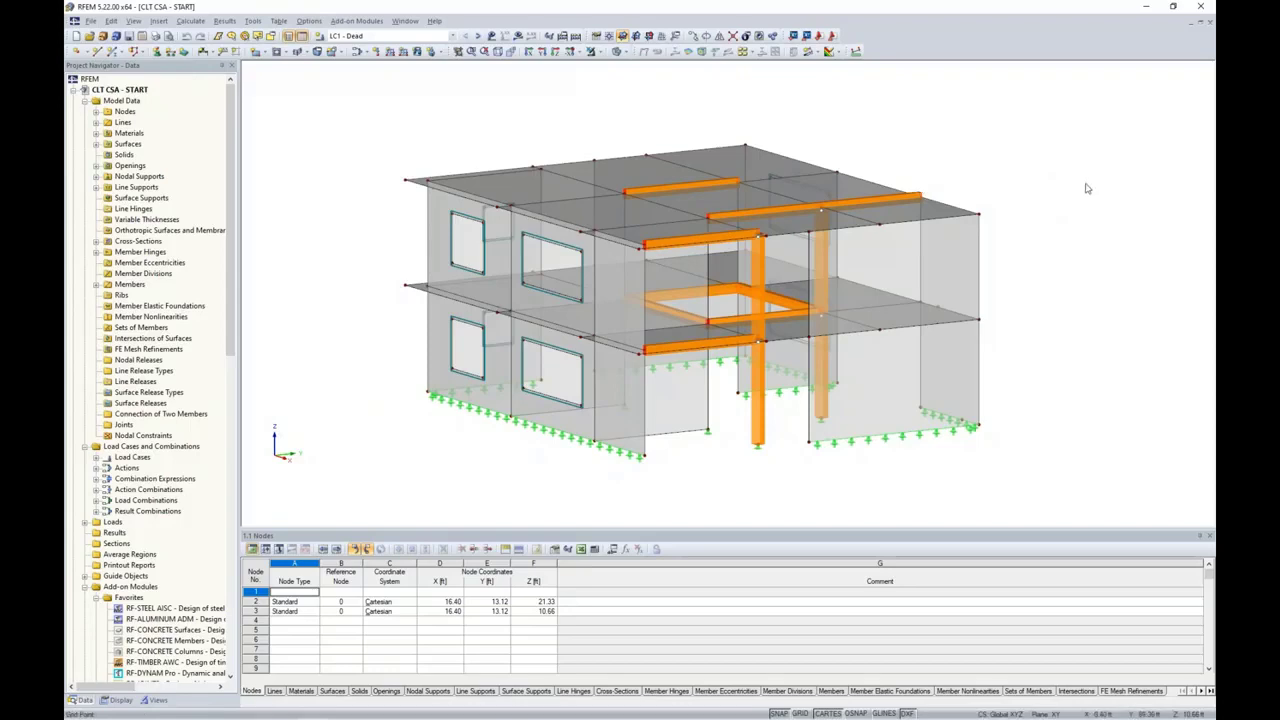
scroll(1075, 230, "up", 3)
left_click(626, 51)
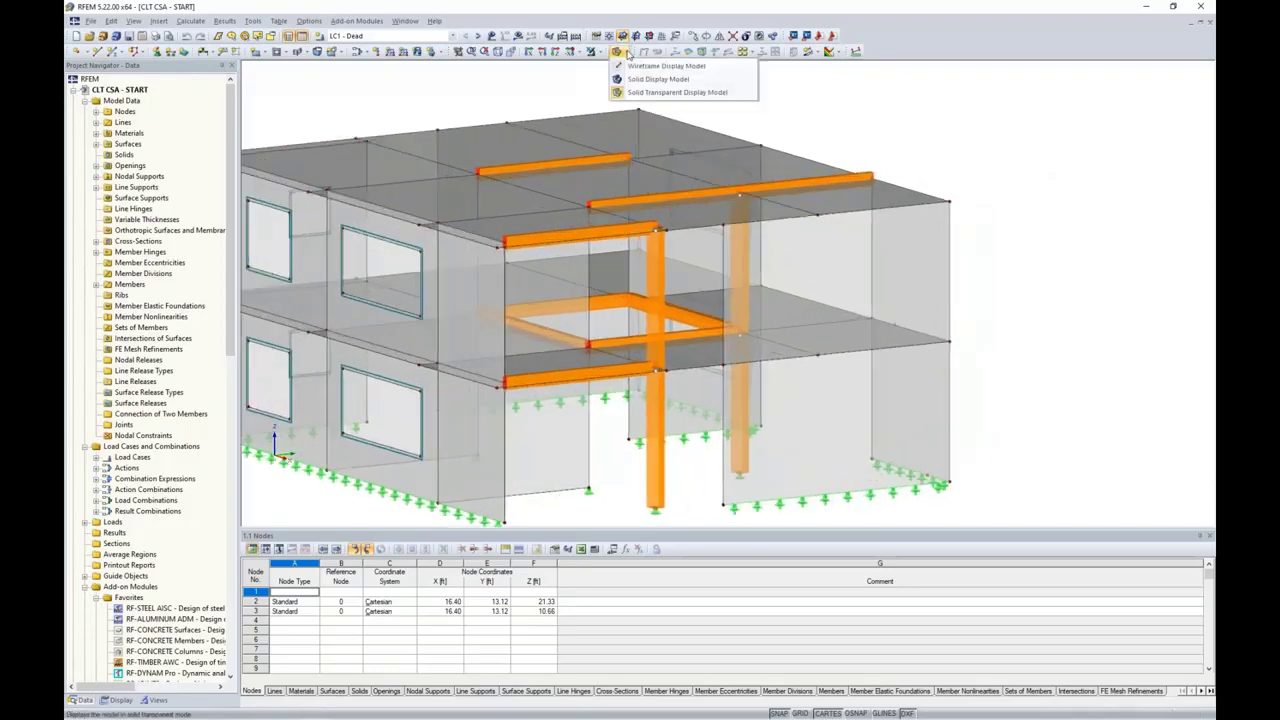
left_click(662, 66)
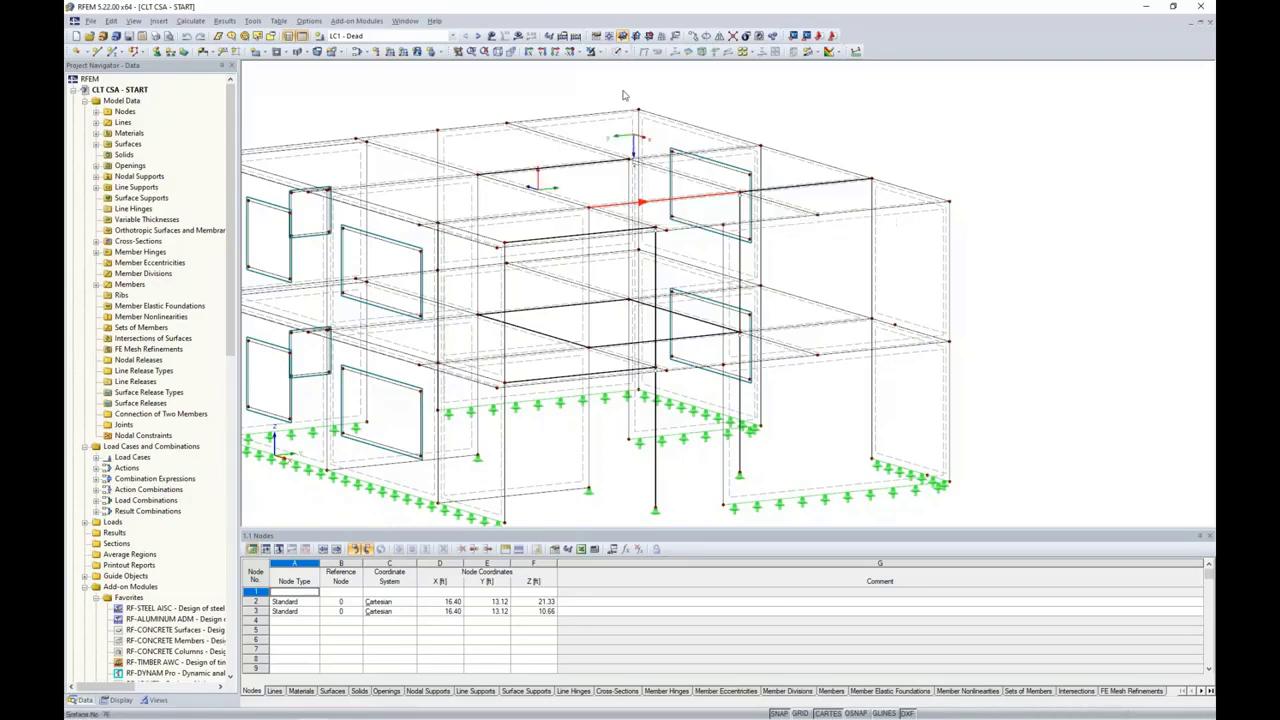
left_click(626, 51)
left_click(646, 98)
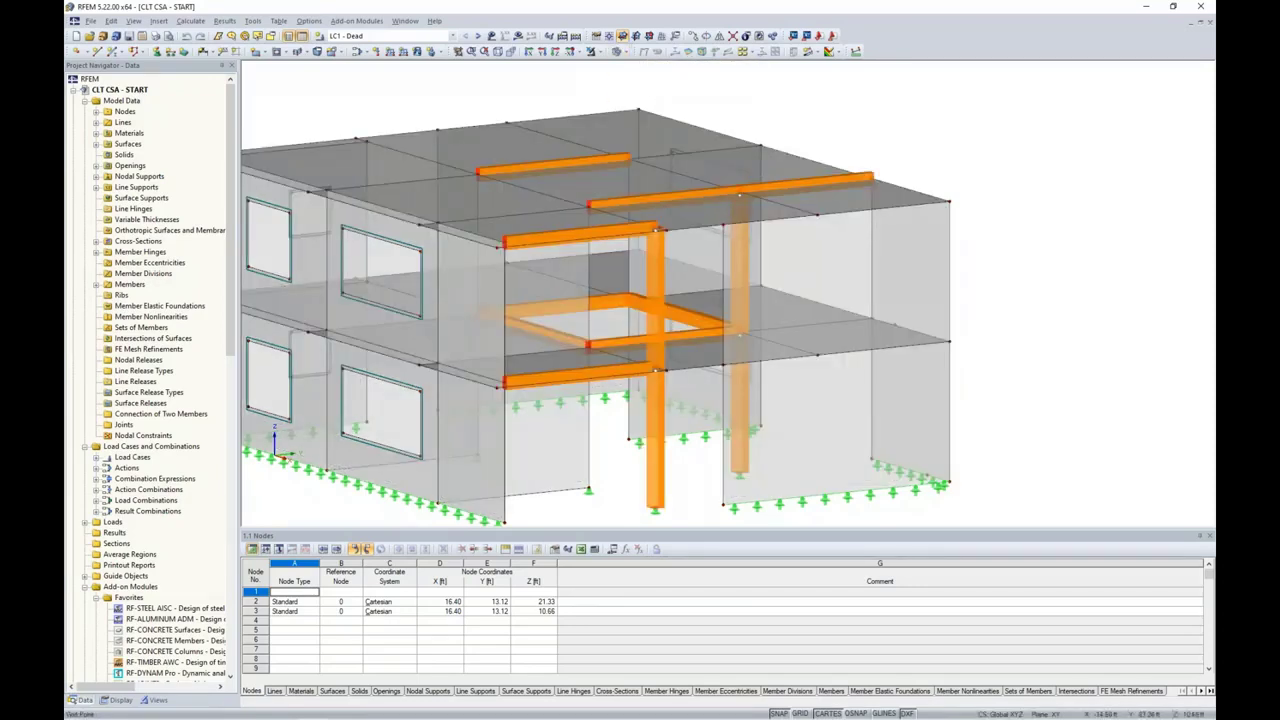
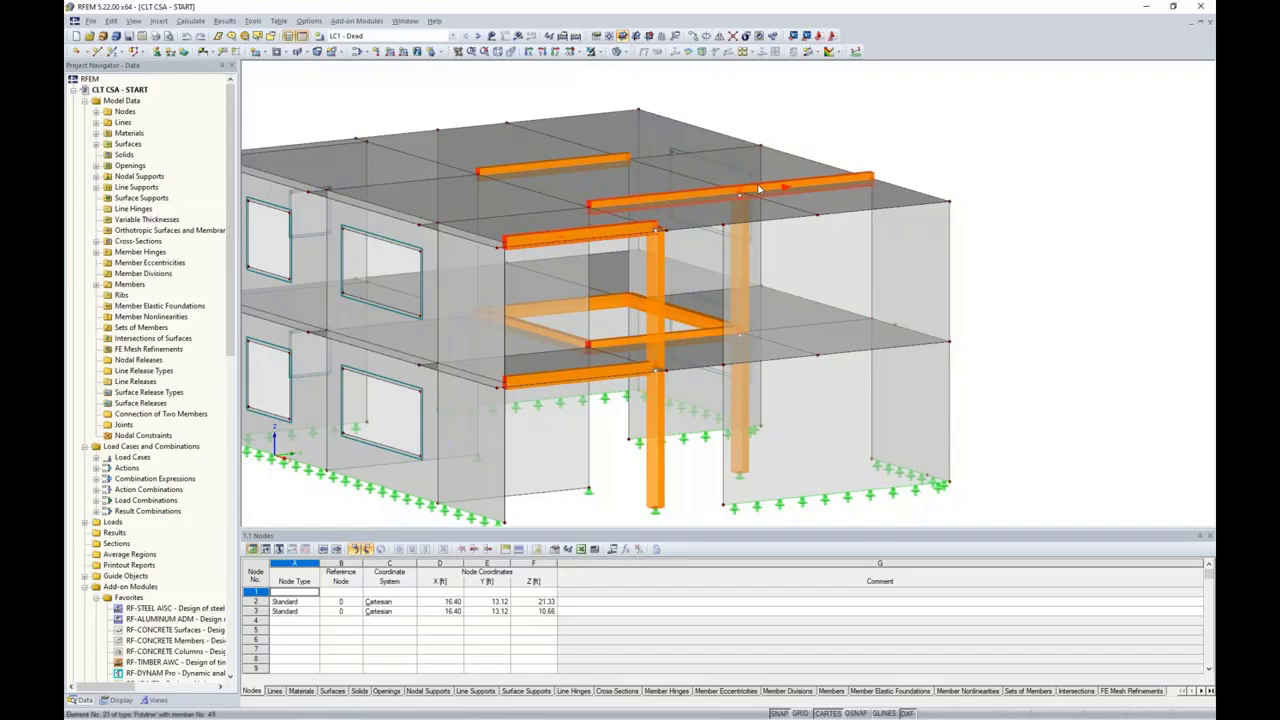
- Start a new member eccentricity for roof beams 46-49 from their member properties
right_click(574, 168)
left_click(670, 195)
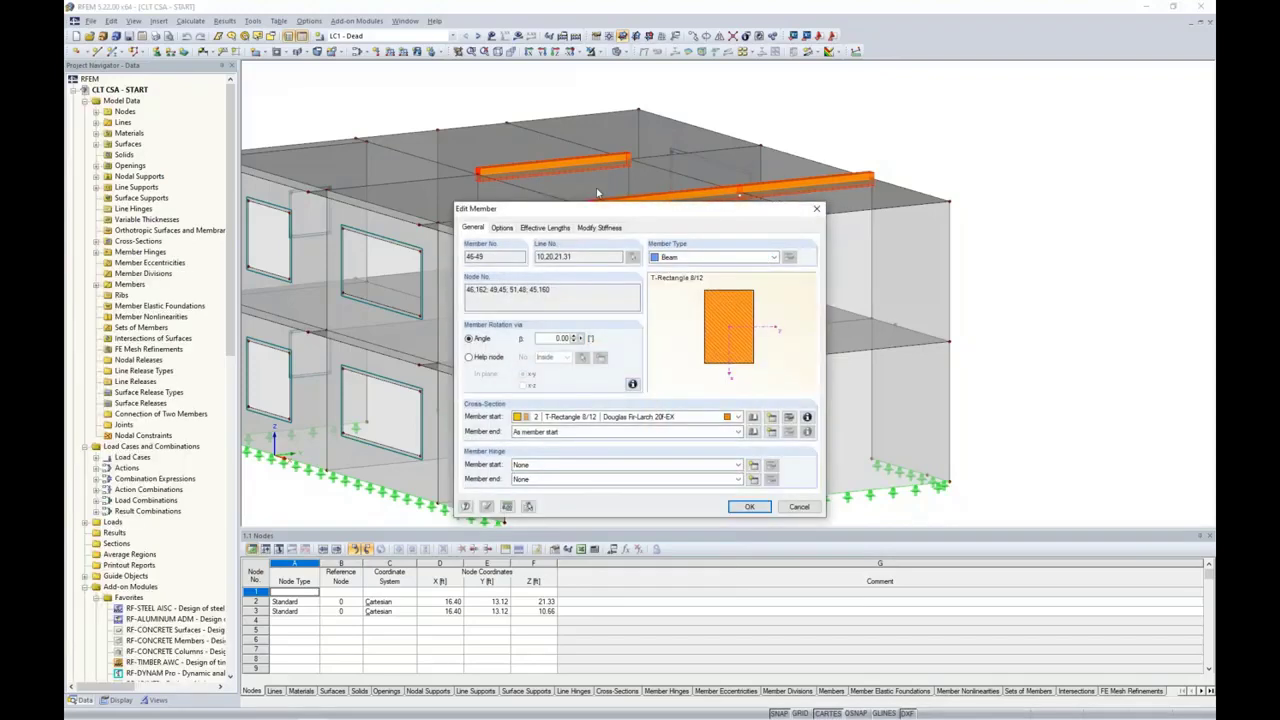
left_click_drag(586, 203, 672, 163)
left_click(608, 182)
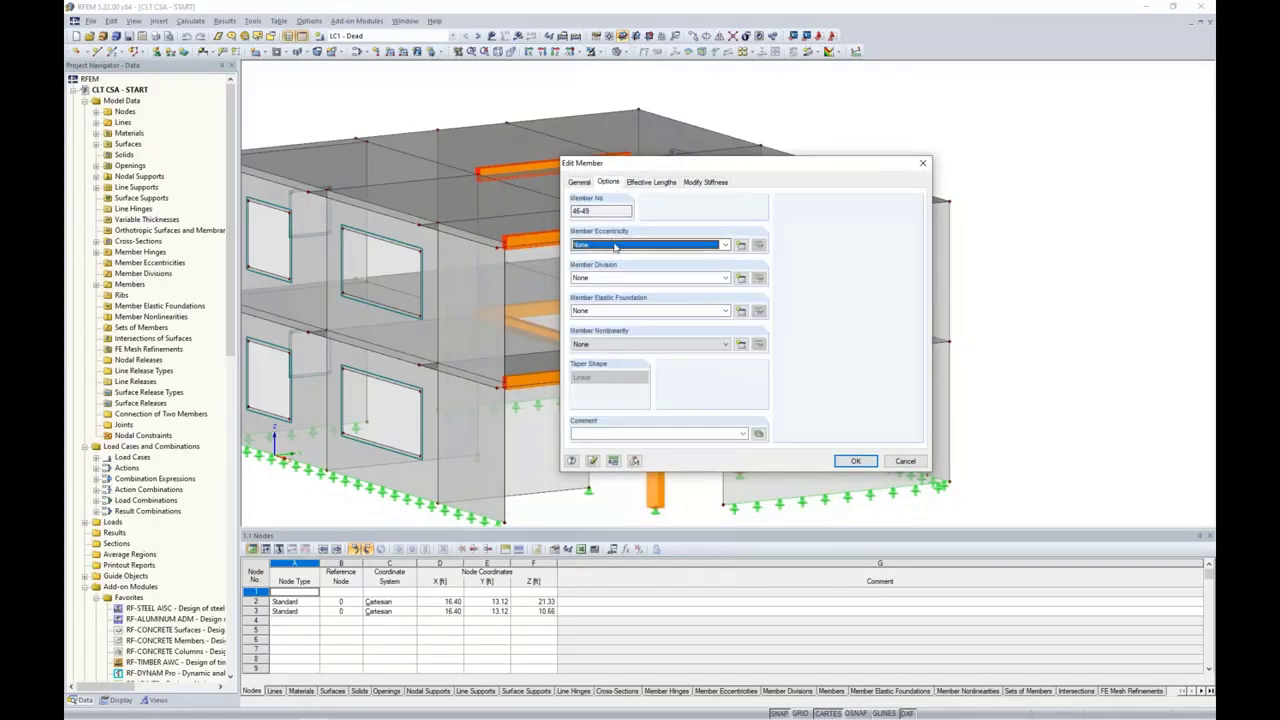
left_click(741, 246)
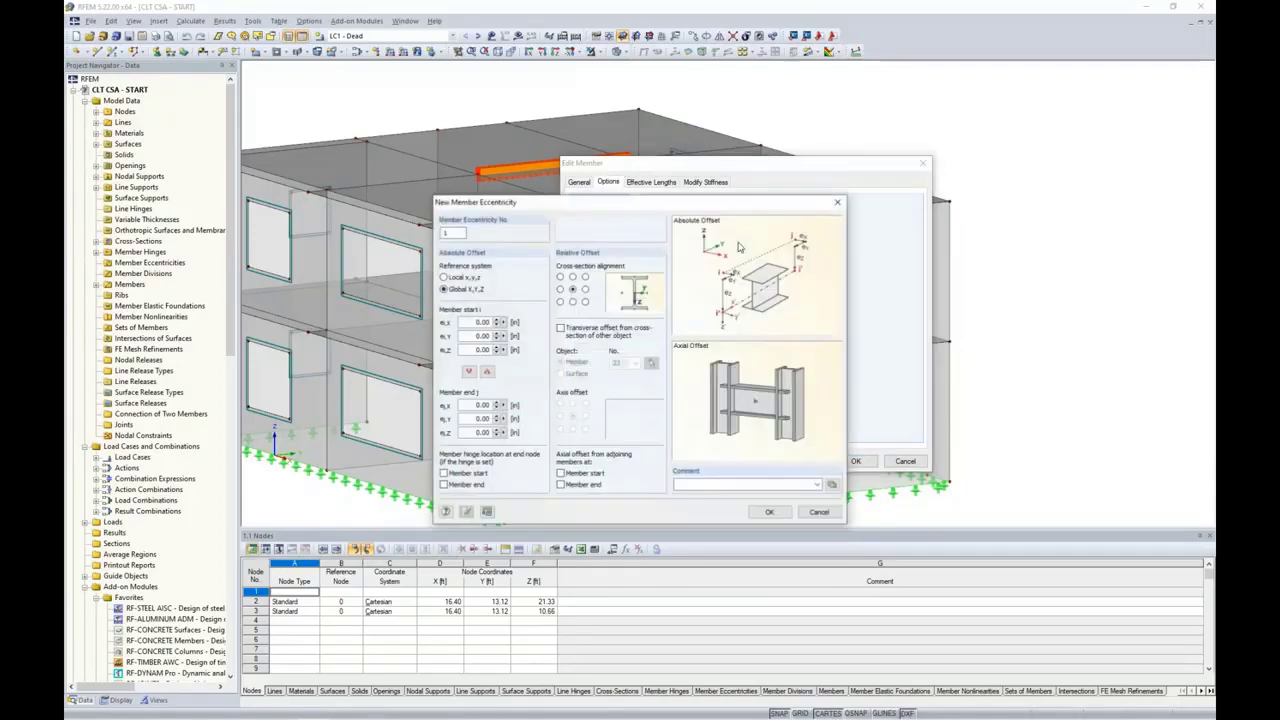
left_click_drag(711, 208, 858, 192)
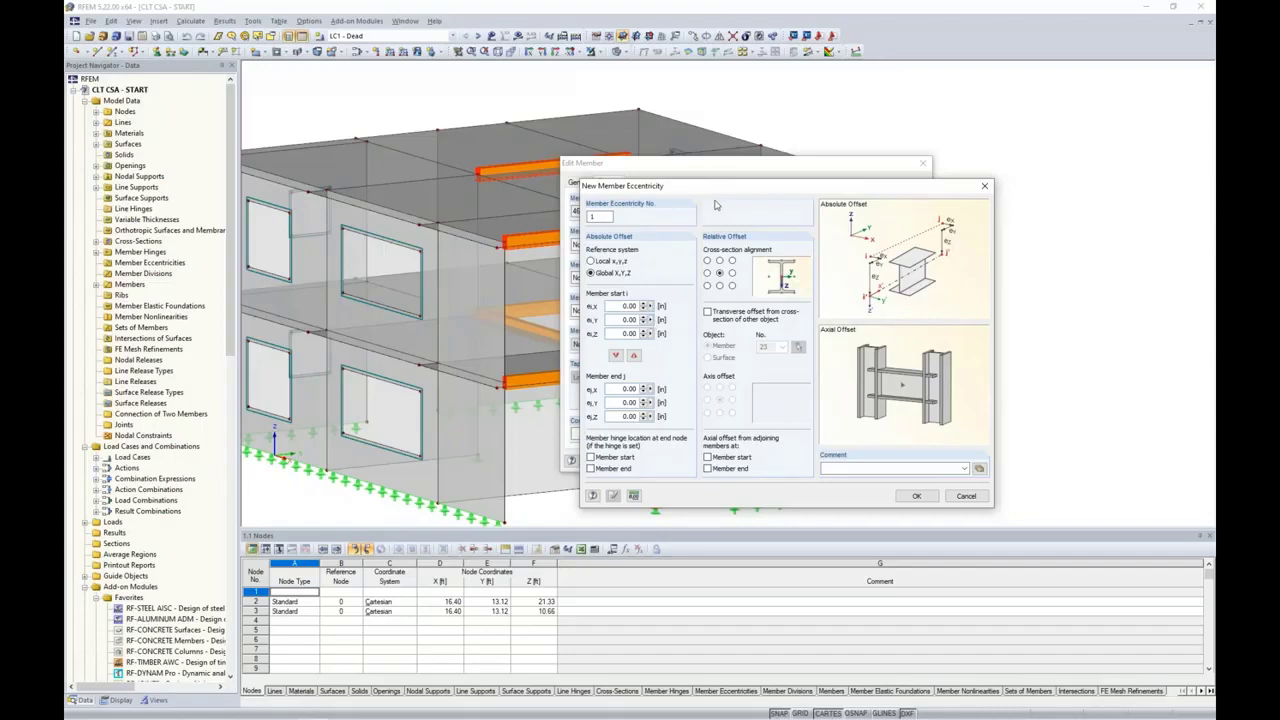
- Align the roof beams' cross-sections at top centre with a transverse offset from the bottom of roof surface 63, and apply the eccentricity
left_click(720, 260)
left_click(708, 312)
left_click(708, 358)
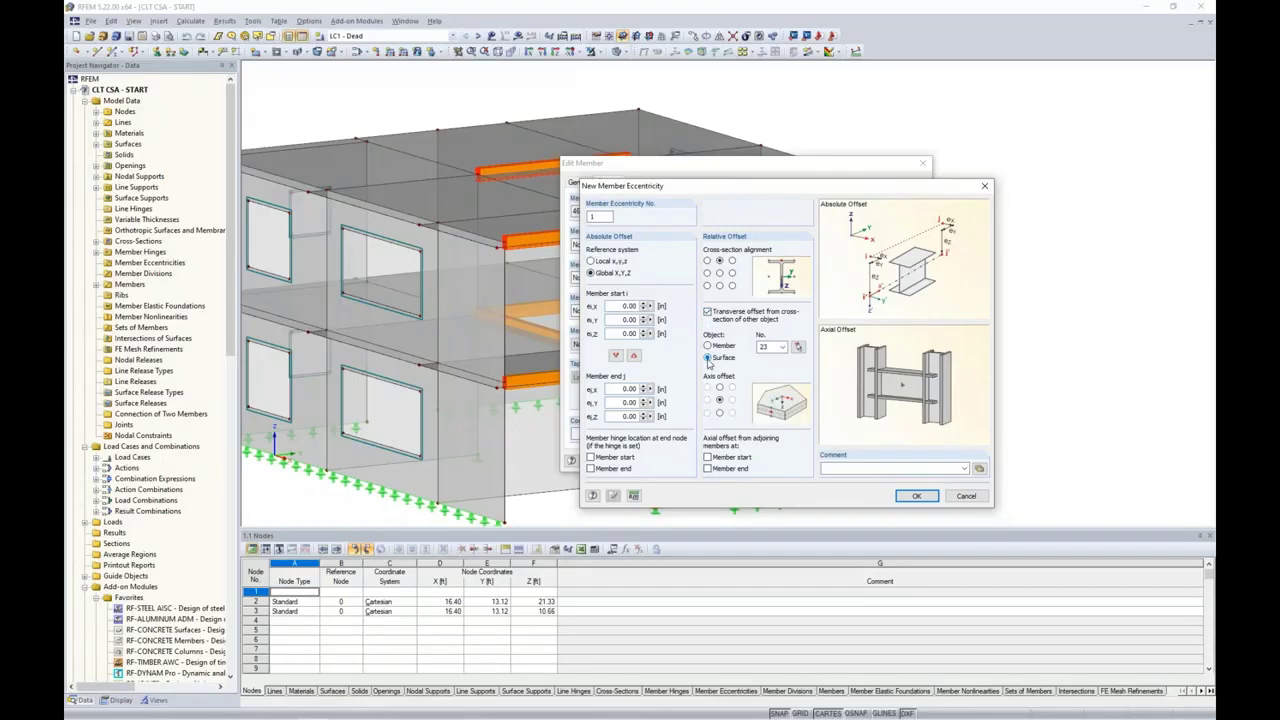
left_click(797, 346)
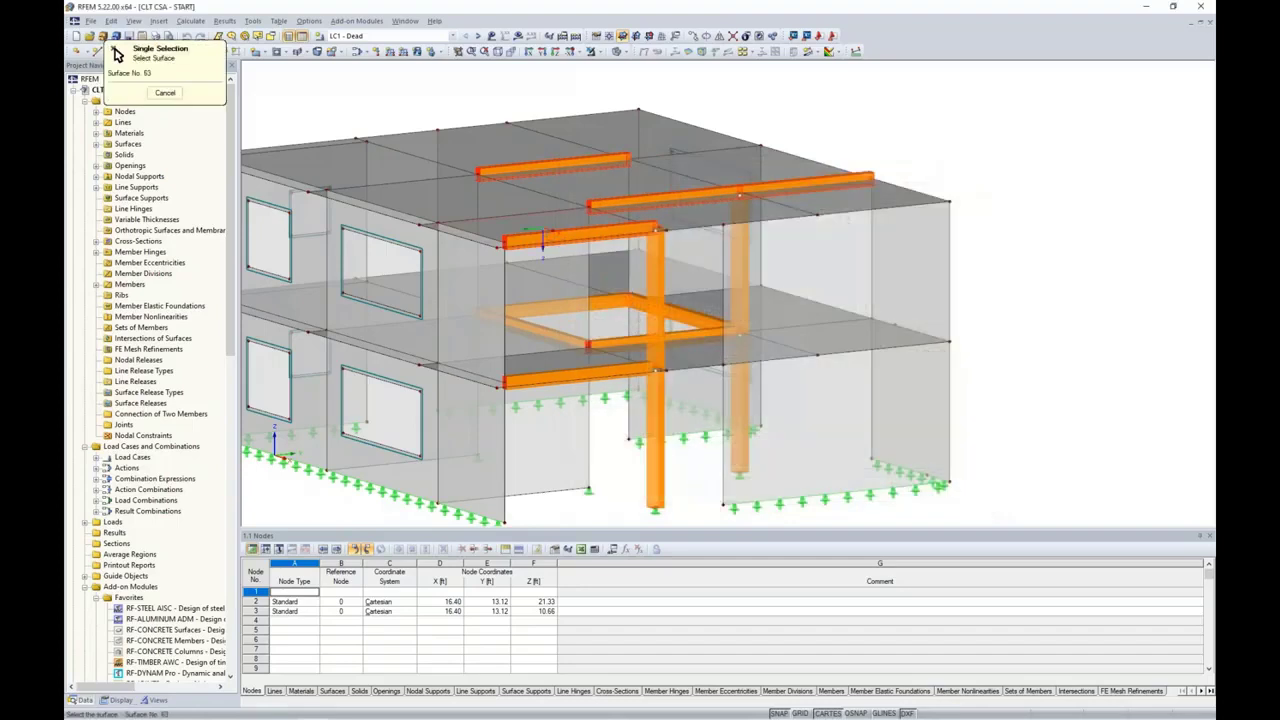
left_click(165, 92)
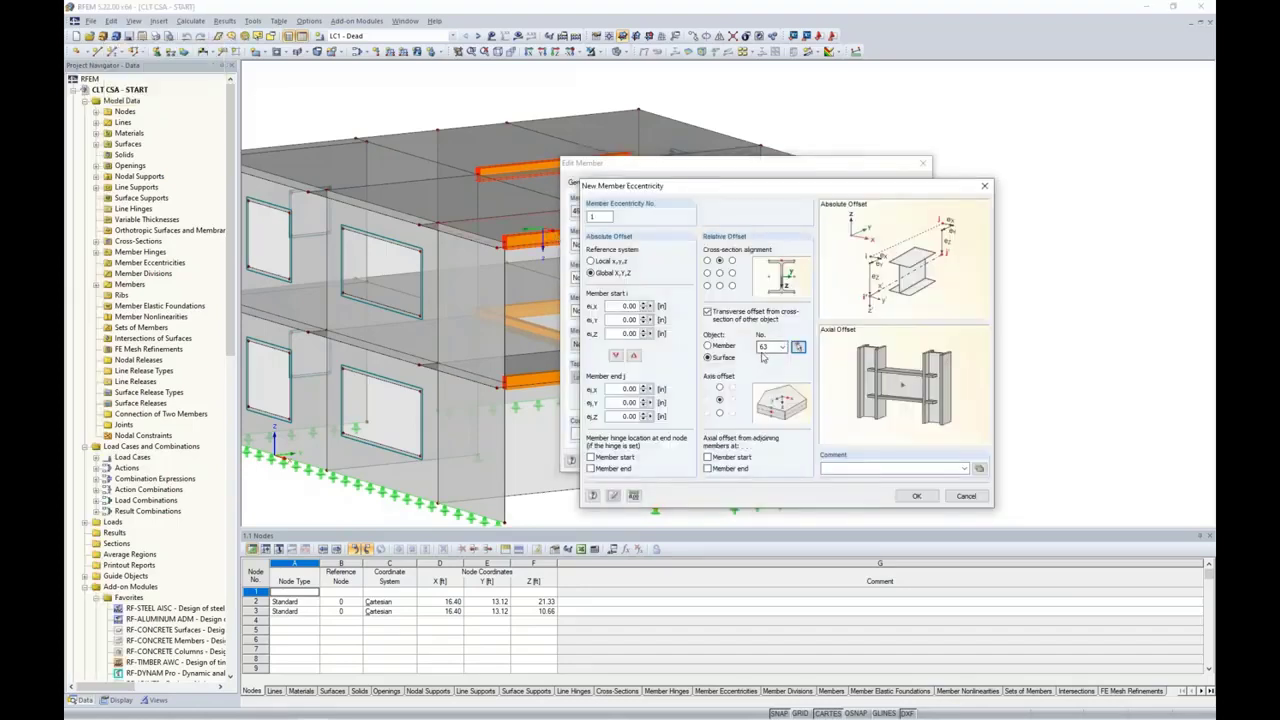
left_click(720, 414)
left_click(916, 496)
left_click(852, 461)
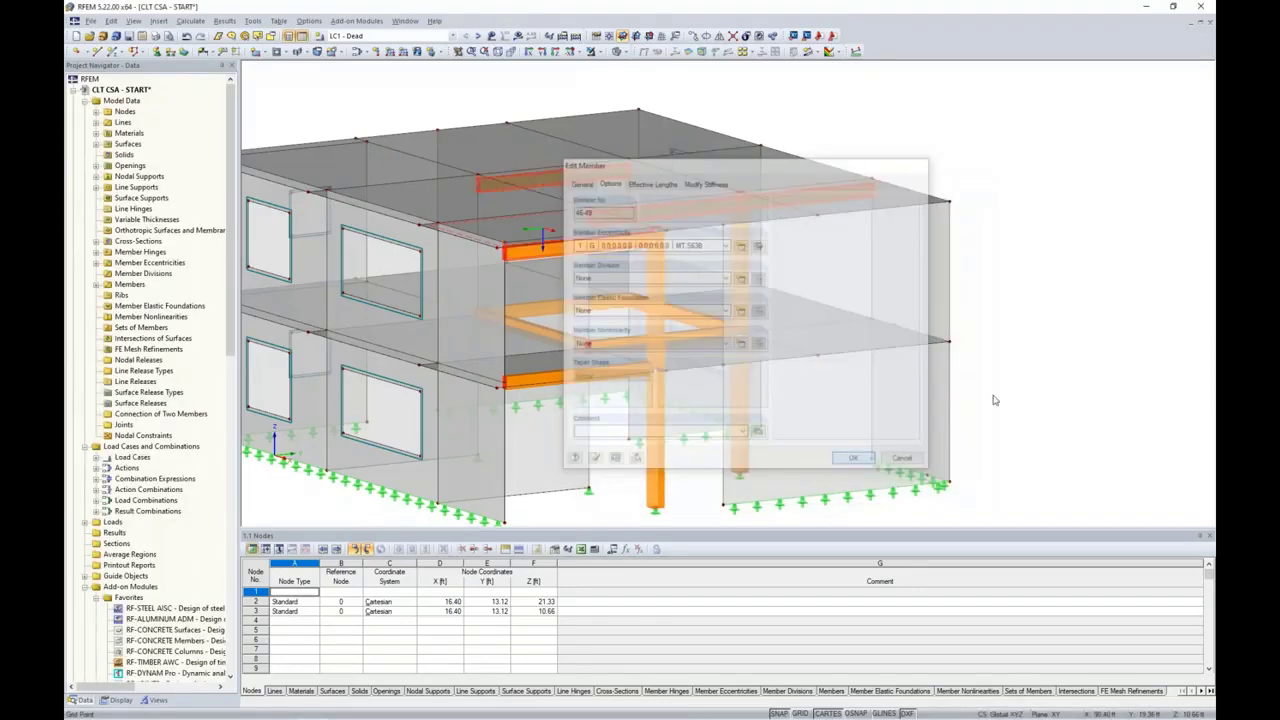
- Start a new member eccentricity for the intermediate-floor beams 41-44 and 50
middle_click_drag(1064, 320, 1083, 349, "ctrl")
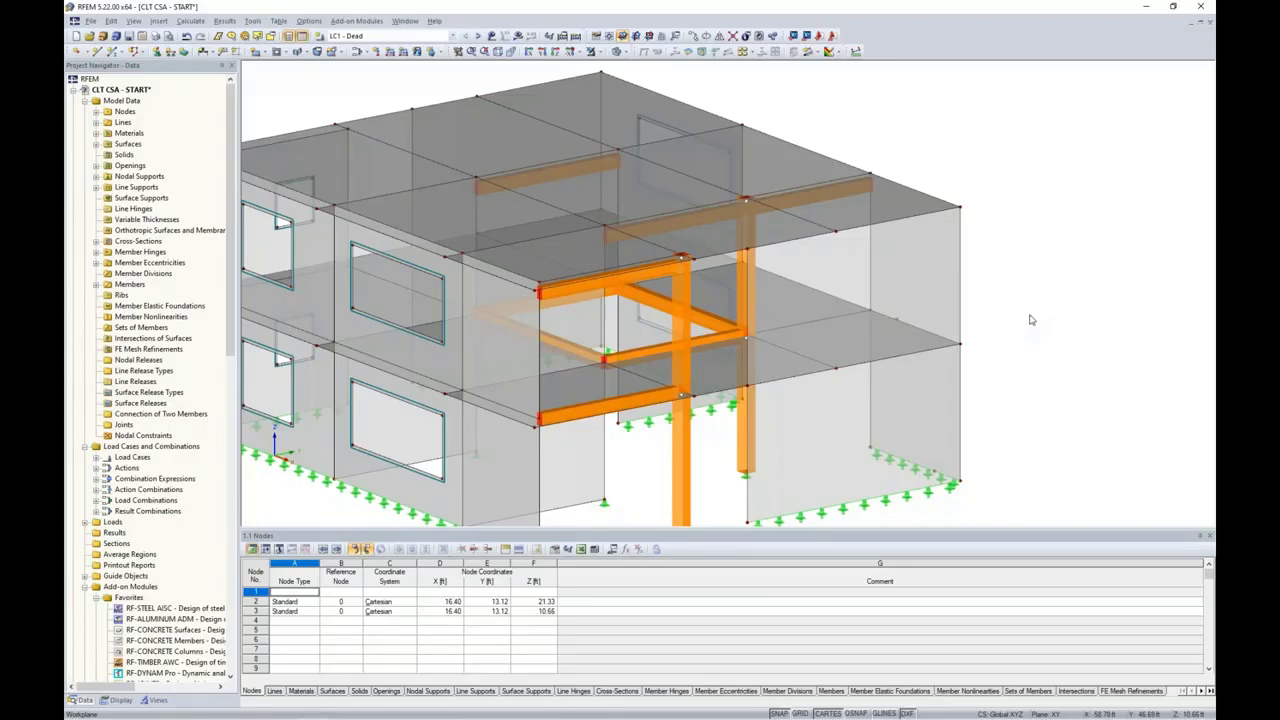
scroll(627, 425, "up", 2)
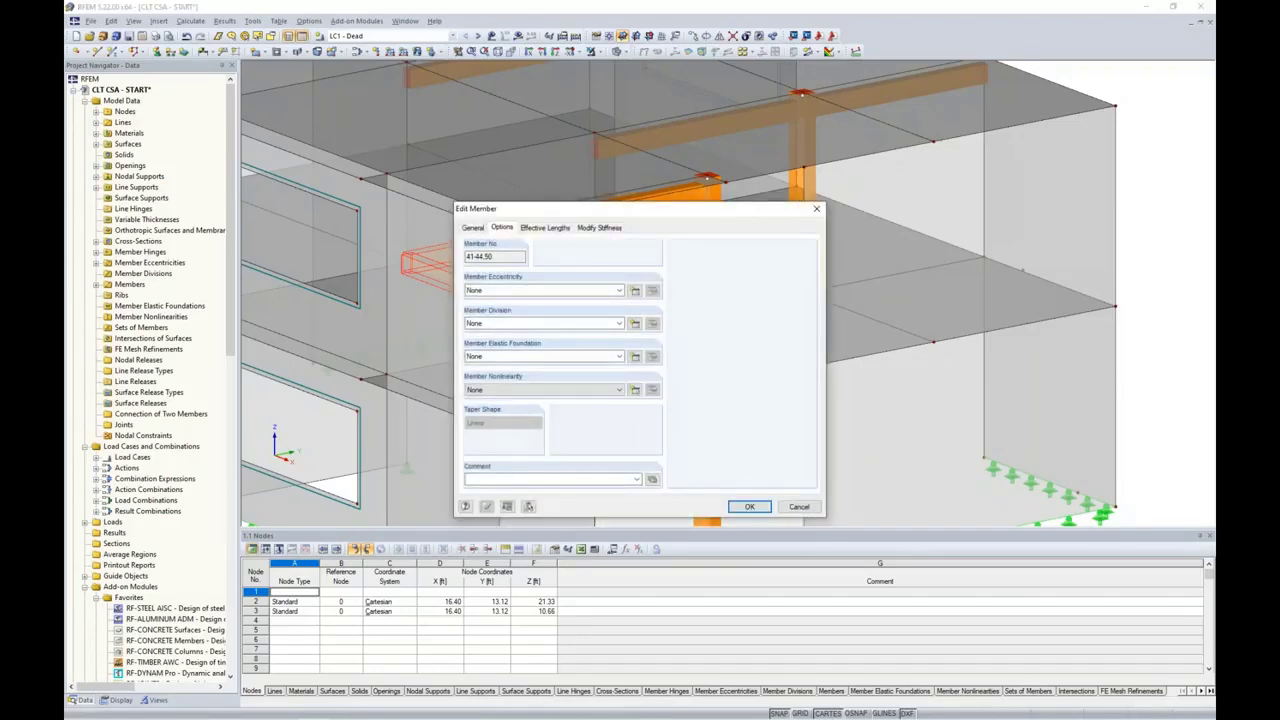
left_click(634, 291)
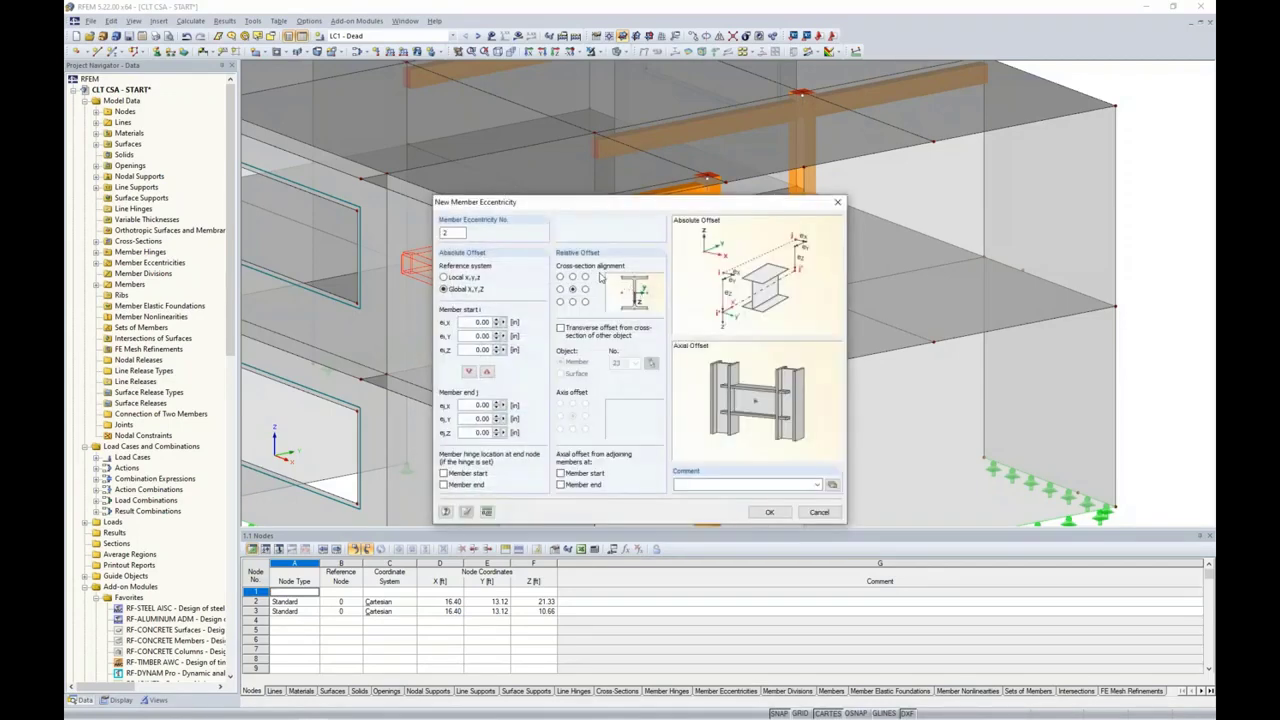
- Align the floor beams' cross-sections at top centre with a transverse offset from the bottom of floor surface 71, and apply the eccentricity
left_click(573, 278)
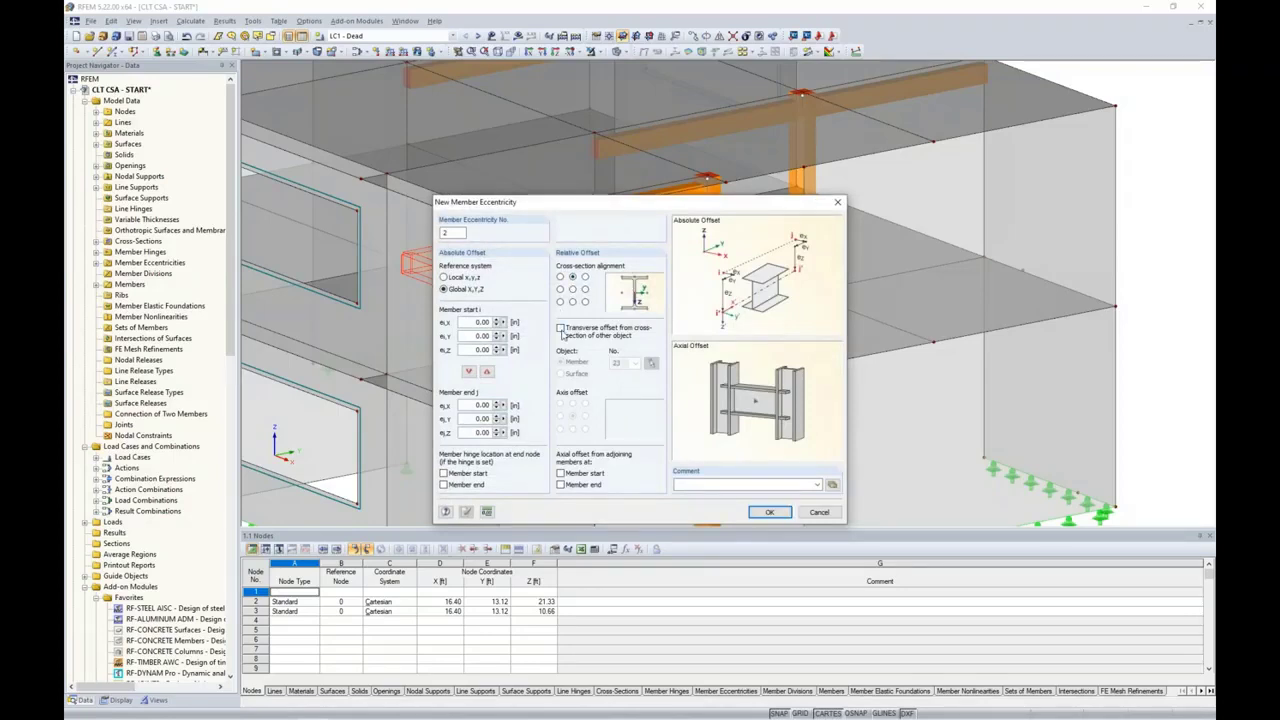
left_click(561, 328)
left_click(561, 373)
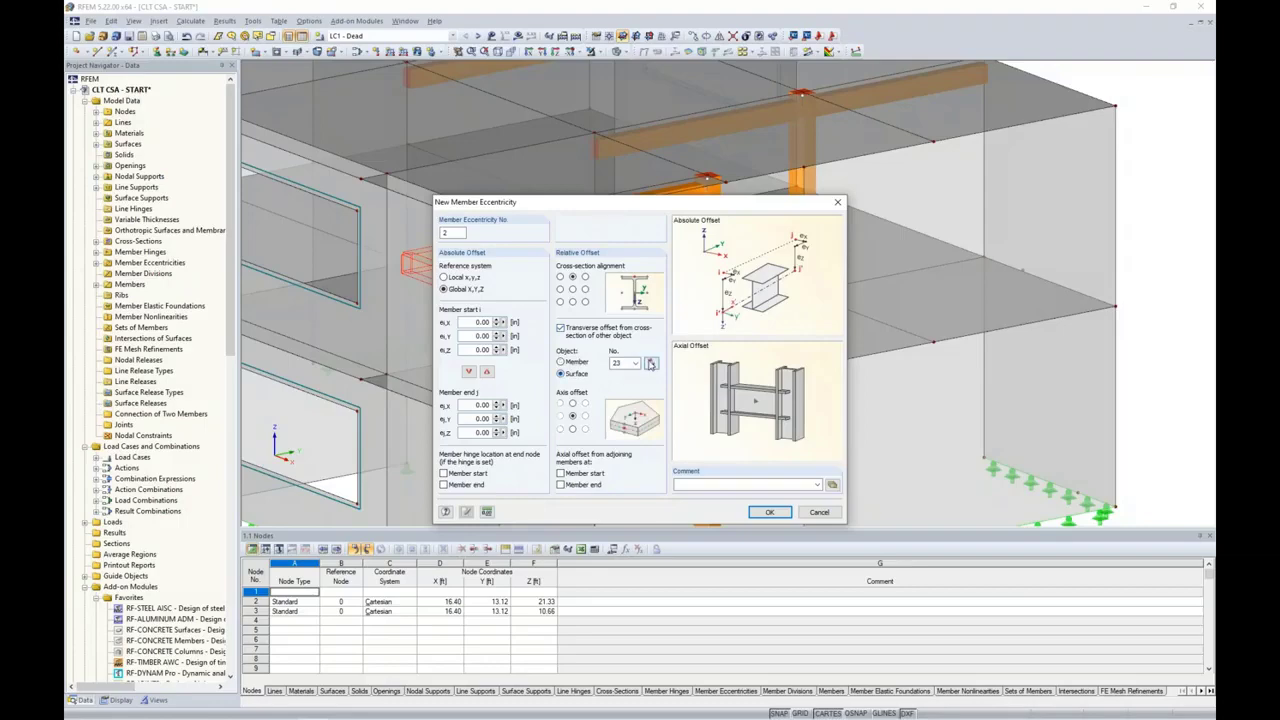
left_click(650, 364)
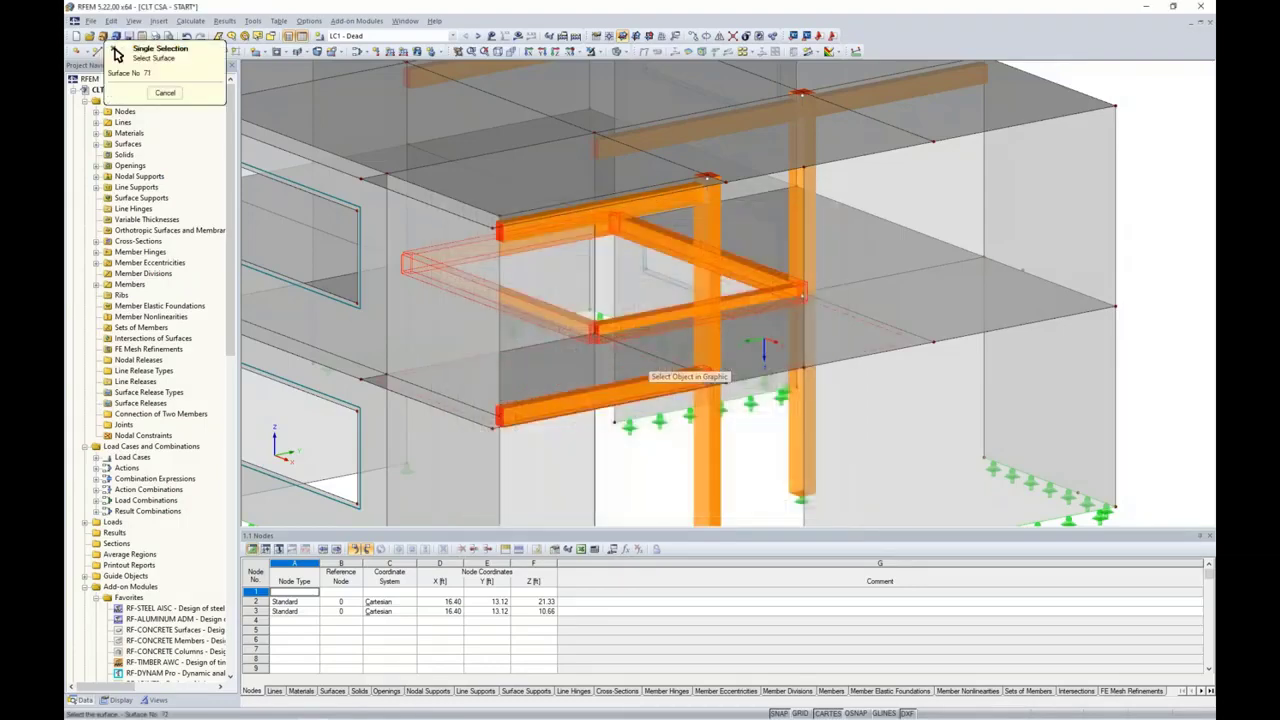
left_click(763, 348)
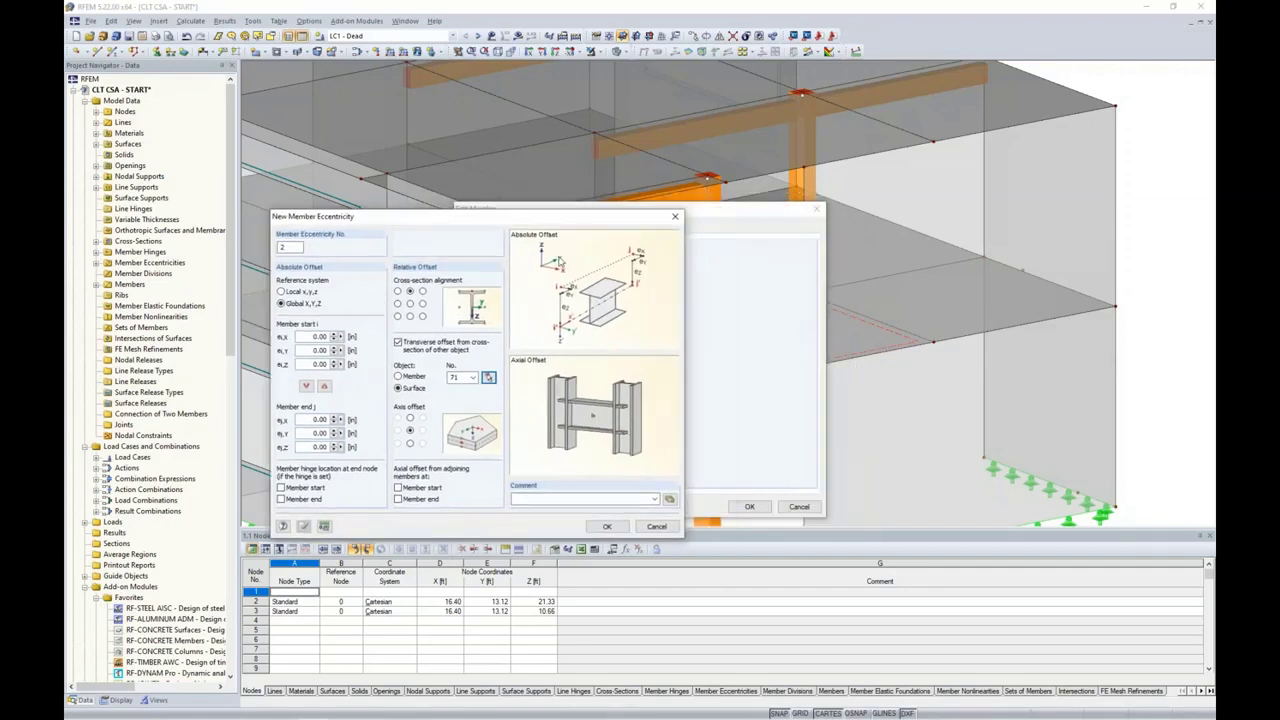
left_click_drag(563, 221, 675, 205)
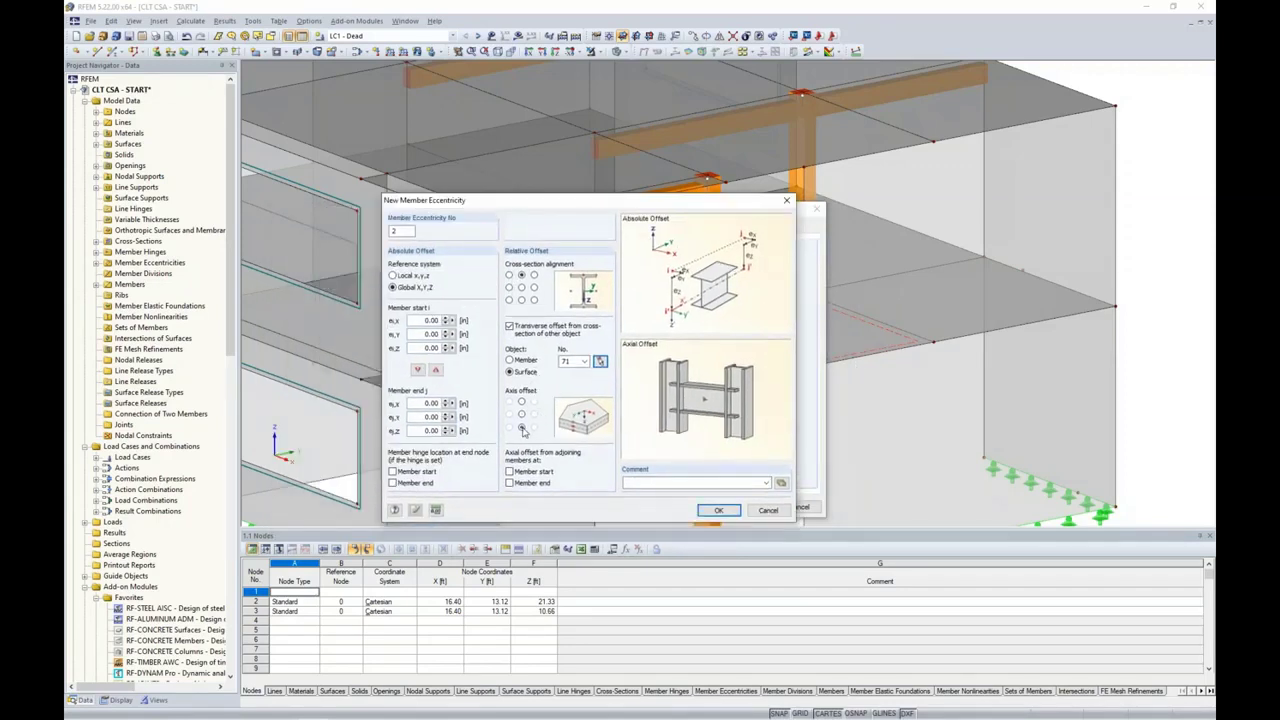
left_click(717, 514)
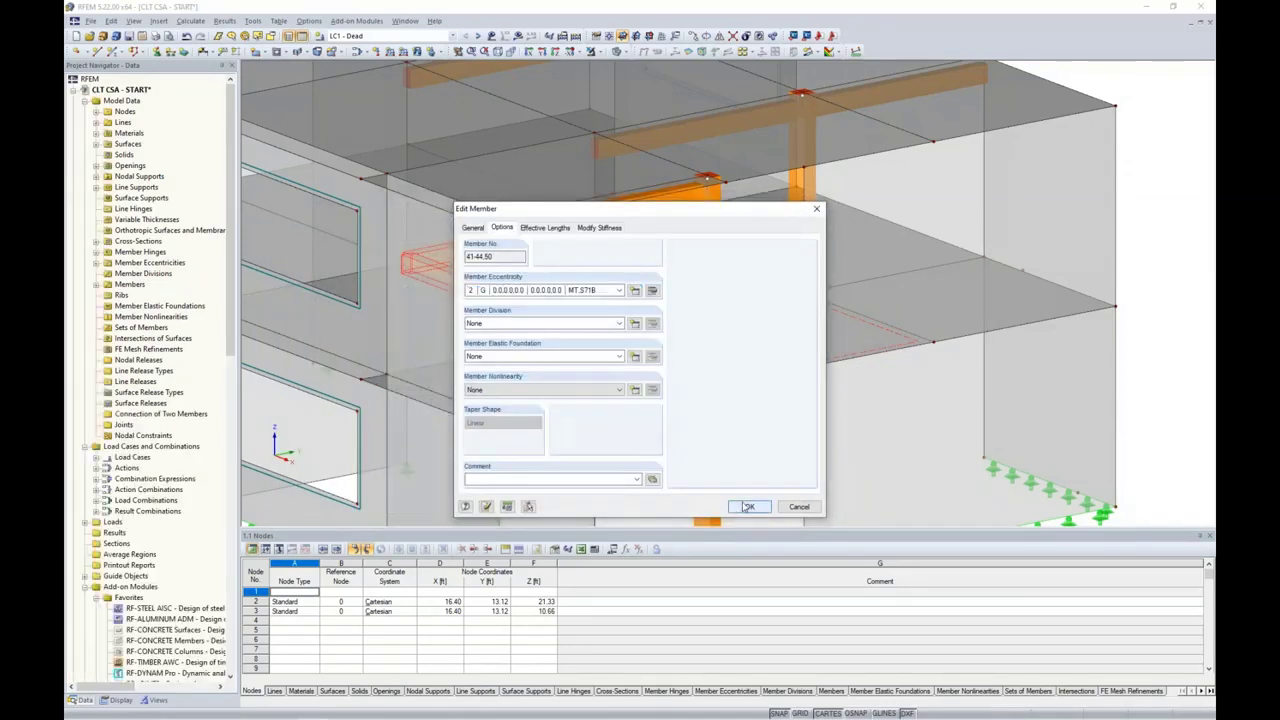
left_click(743, 506)
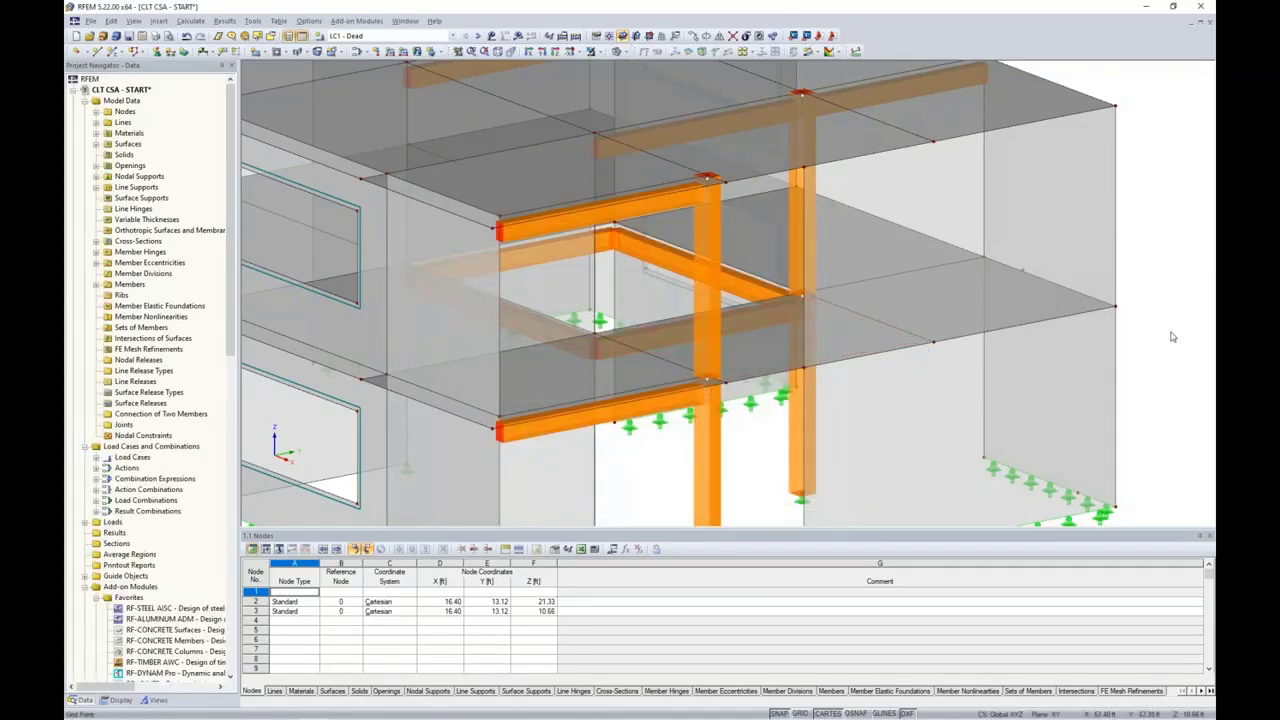
- Display the loads on the building for load case LC1 - Dead, followed by LC2 - Live
mouse_move(1167, 330)
middle_mouse_down()
mouse_move(1057, 263)
mouse_move(1143, 297)
mouse_move(1150, 314)
middle_mouse_up()
scroll(960, 330, "down", 4)
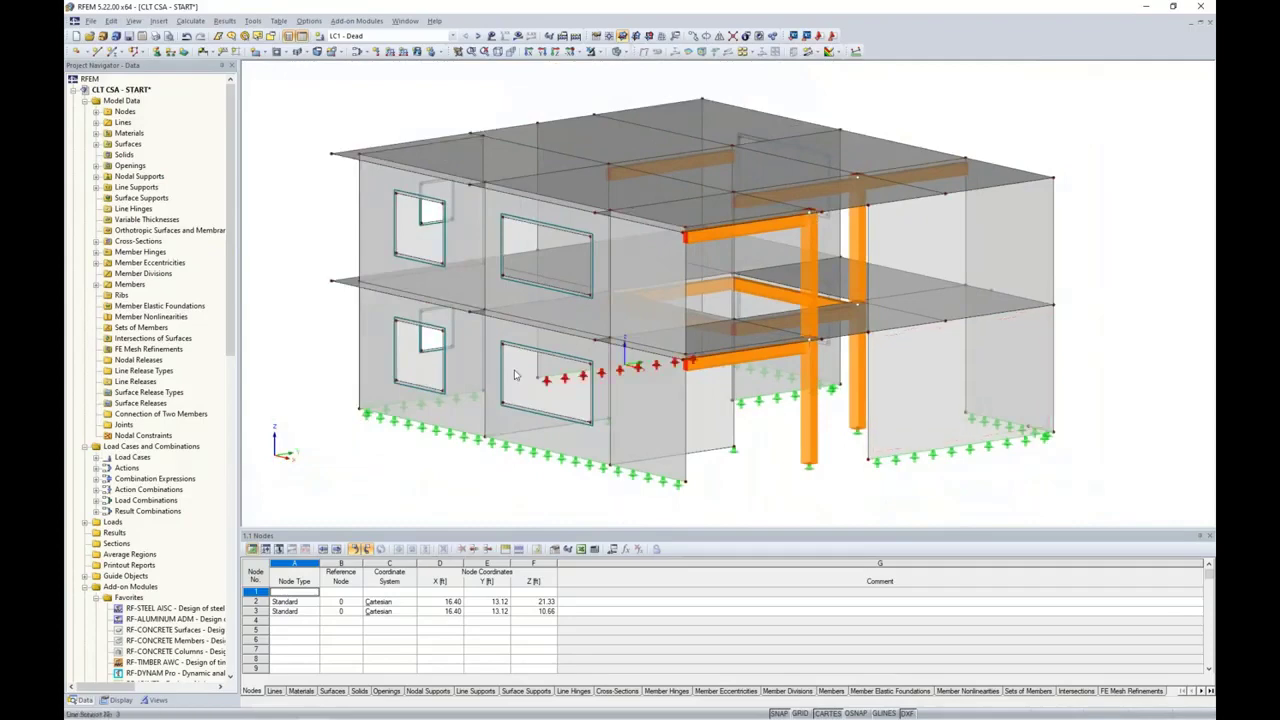
middle_click_drag(960, 330, 459, 225, "ctrl")
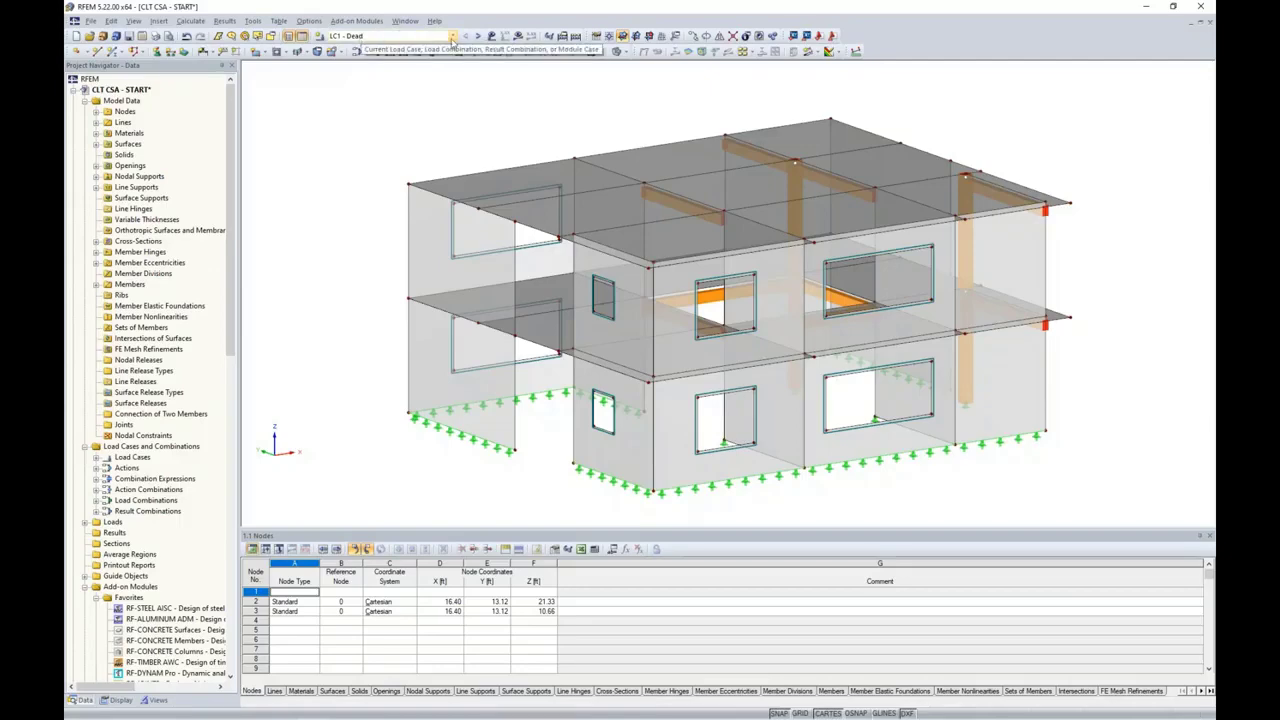
left_click(490, 36)
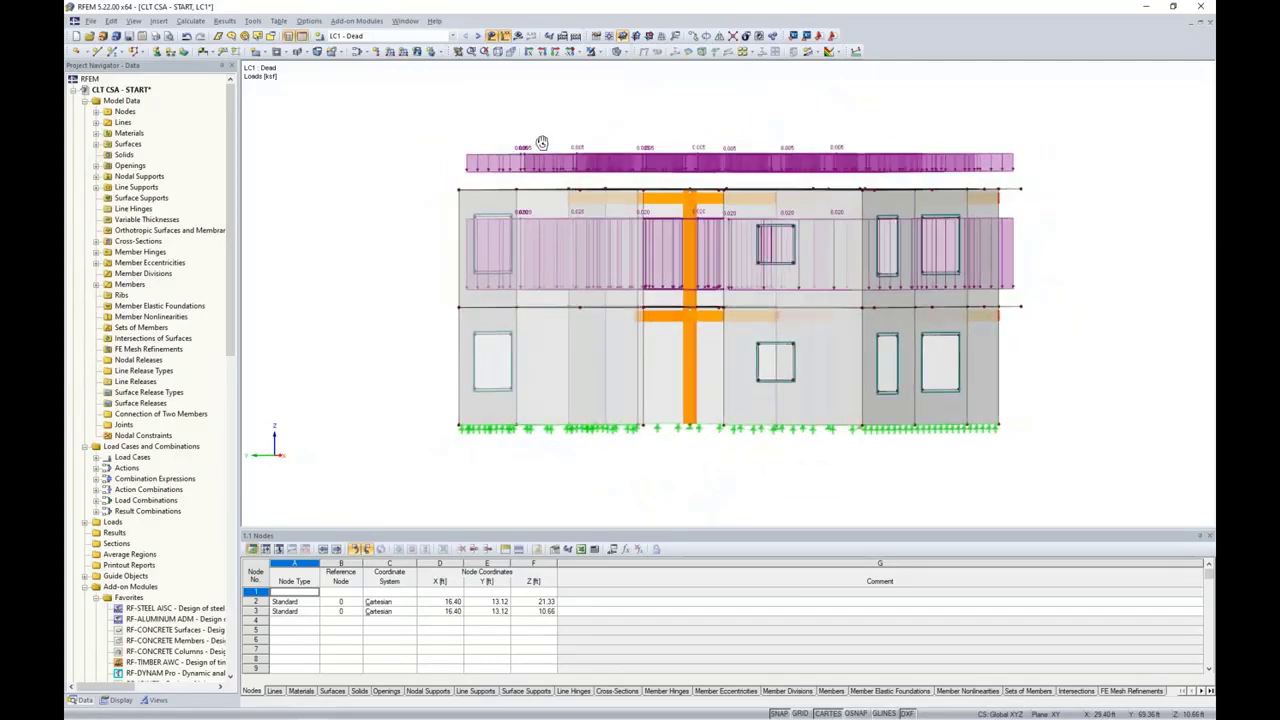
left_click(478, 36)
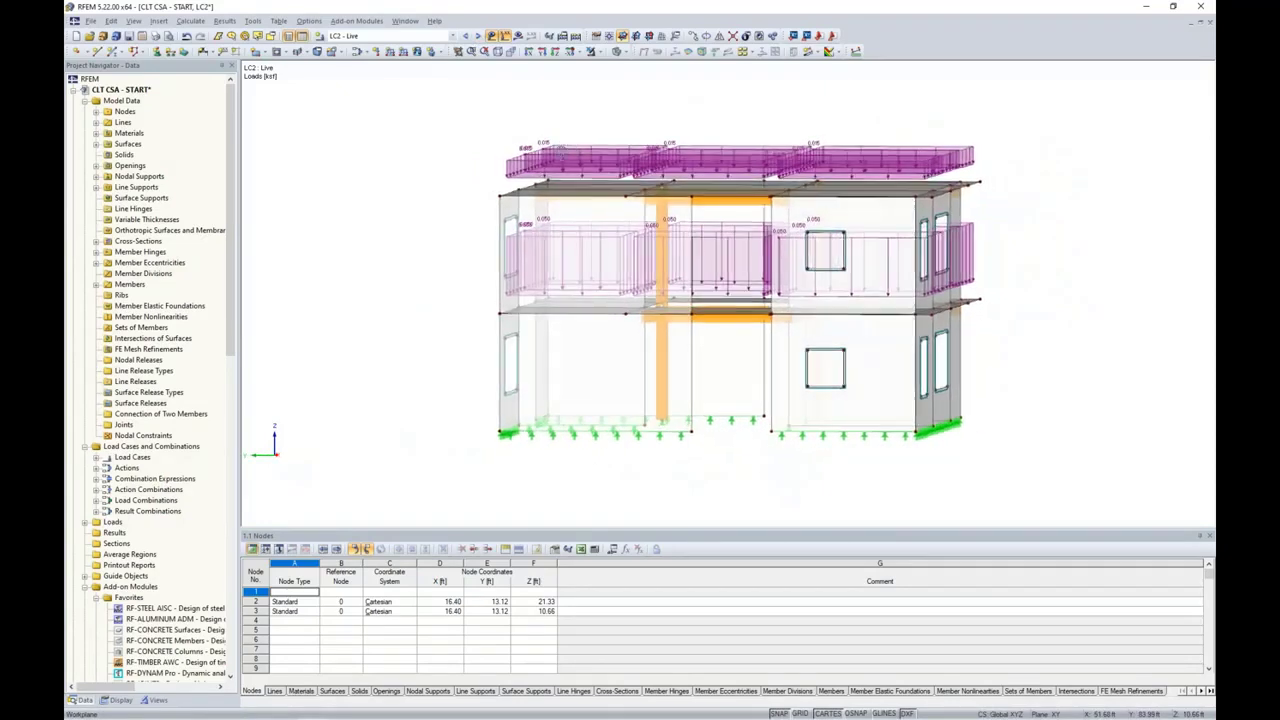
- Display the loads on the building for load case LC3 - Snow, followed by LC4 - Wind
left_click(478, 36)
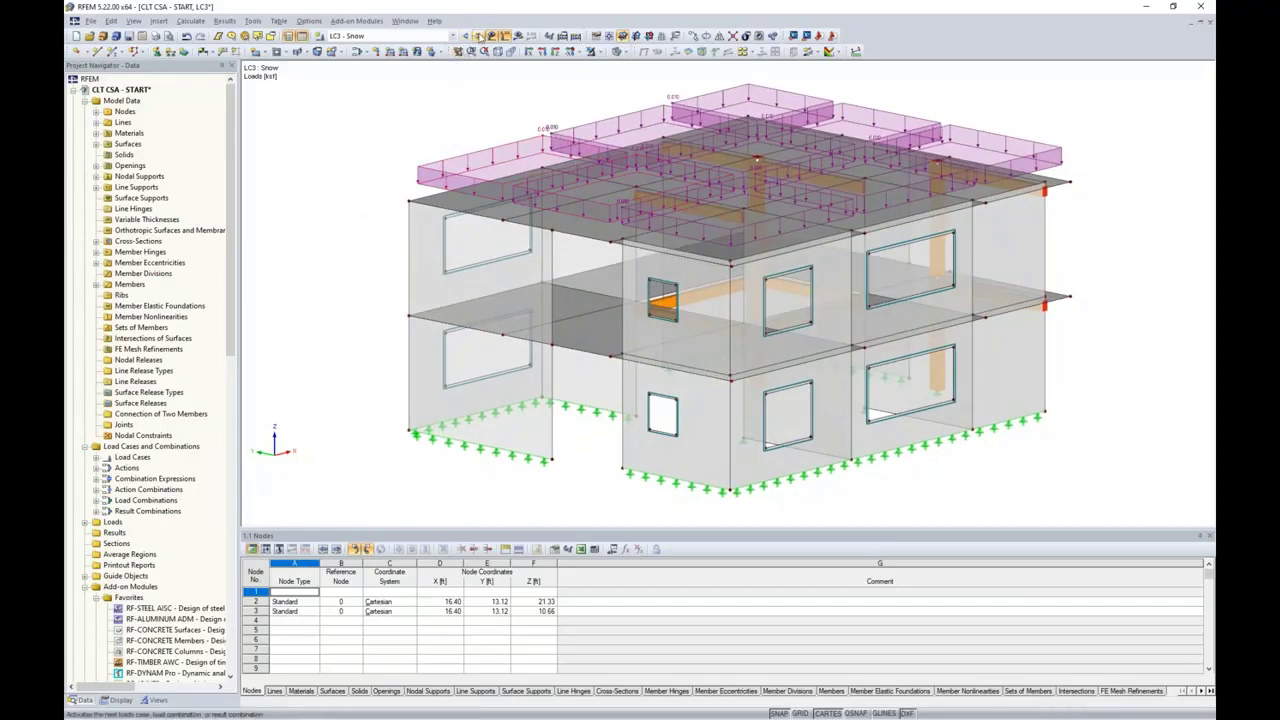
left_click(478, 36)
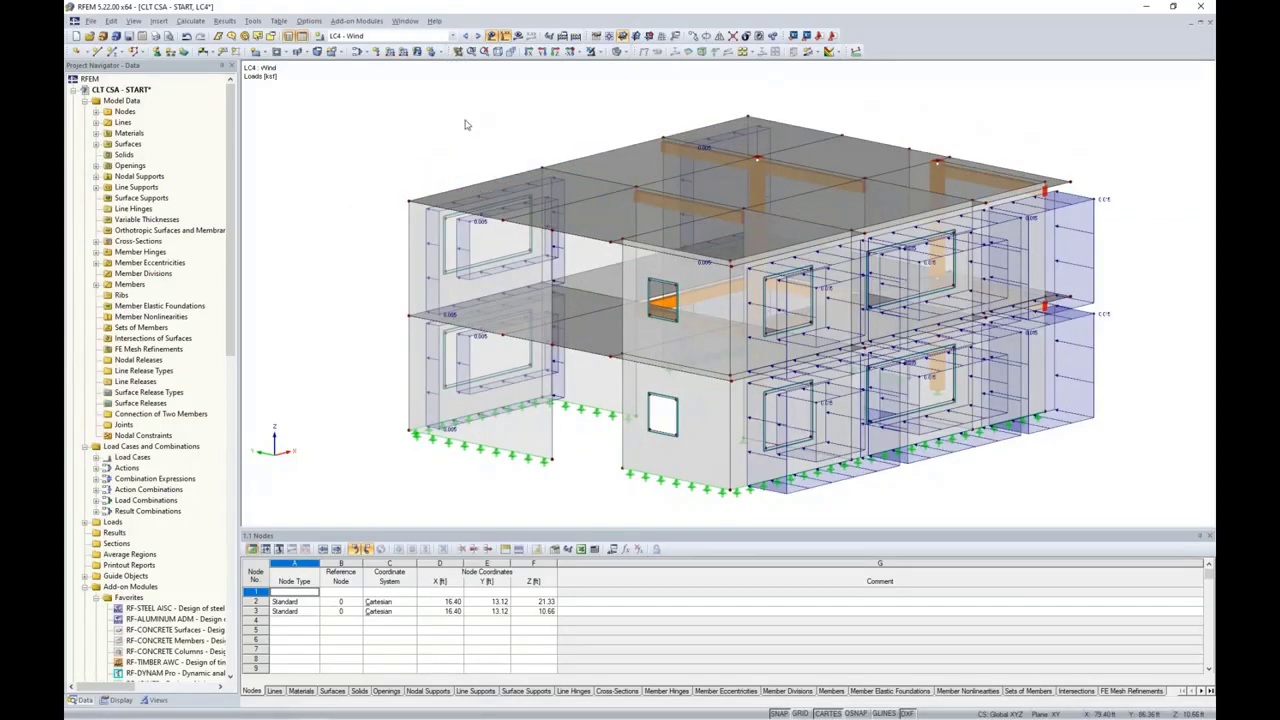
middle_click_drag(413, 186, 486, 166, "ctrl")
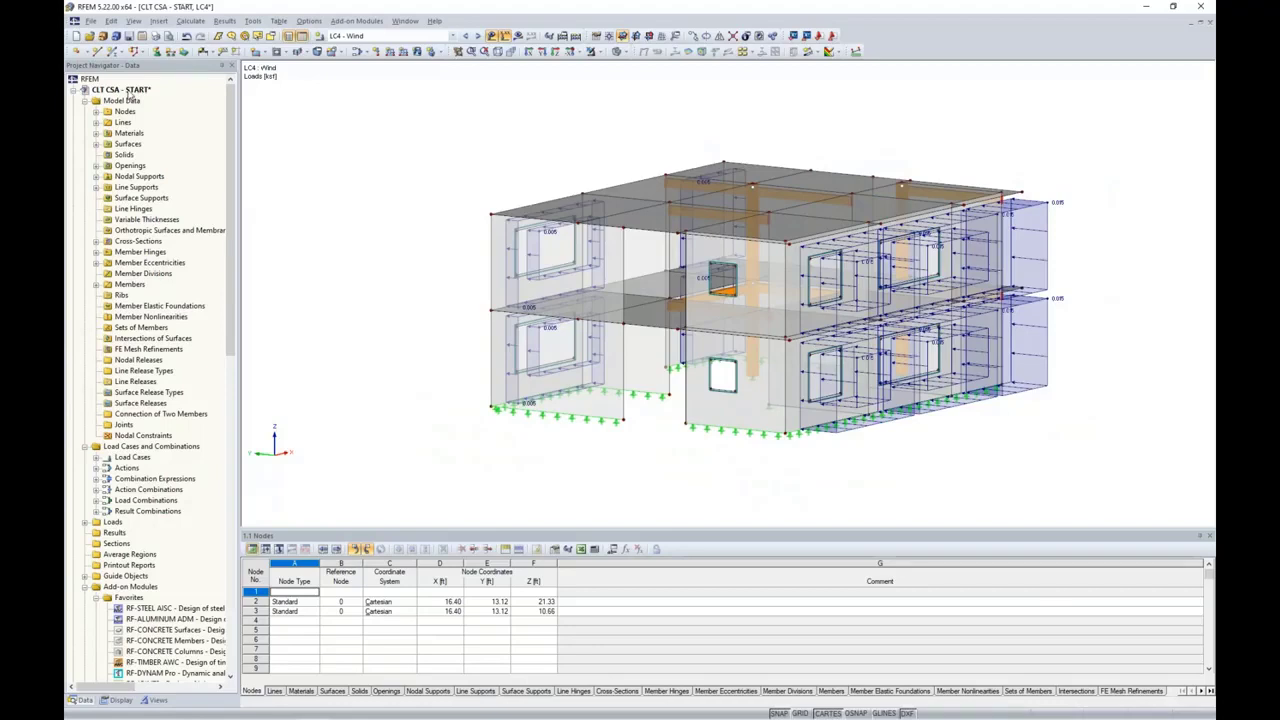
- Review the load combination standards in the model's general data, keeping NBC 2015 with automatically created load combinations
right_click(122, 90)
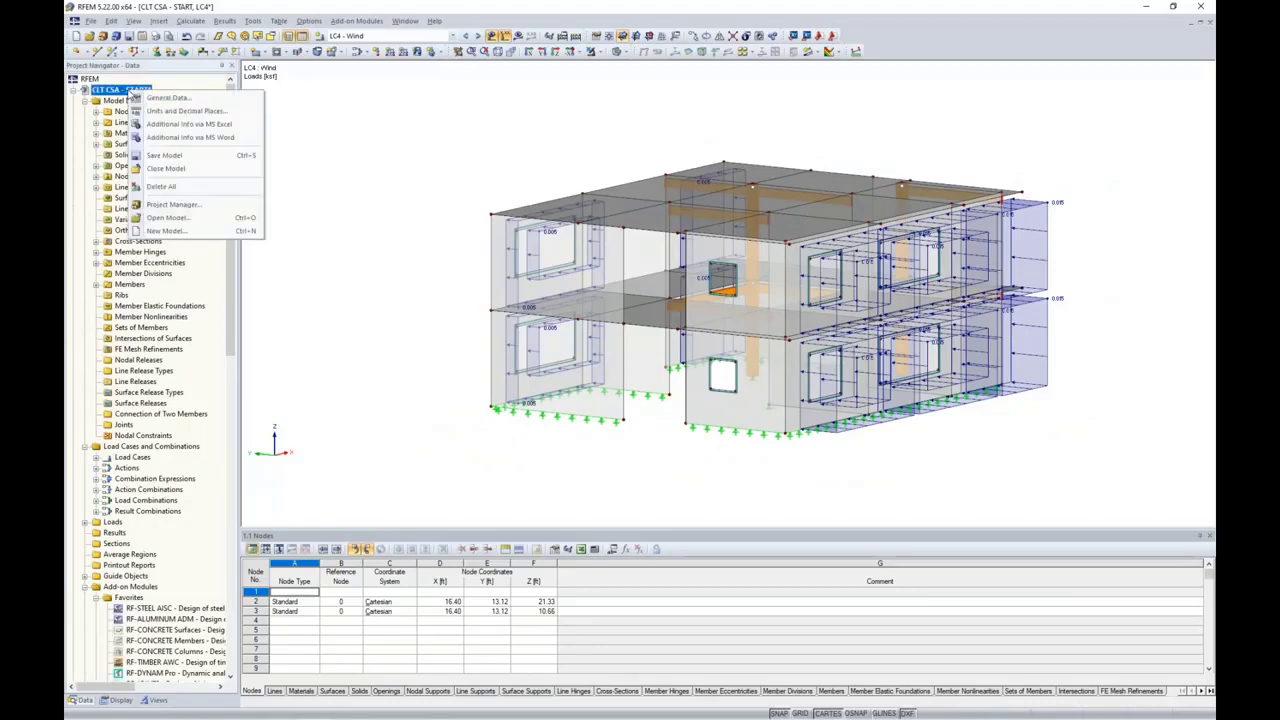
left_click(160, 98)
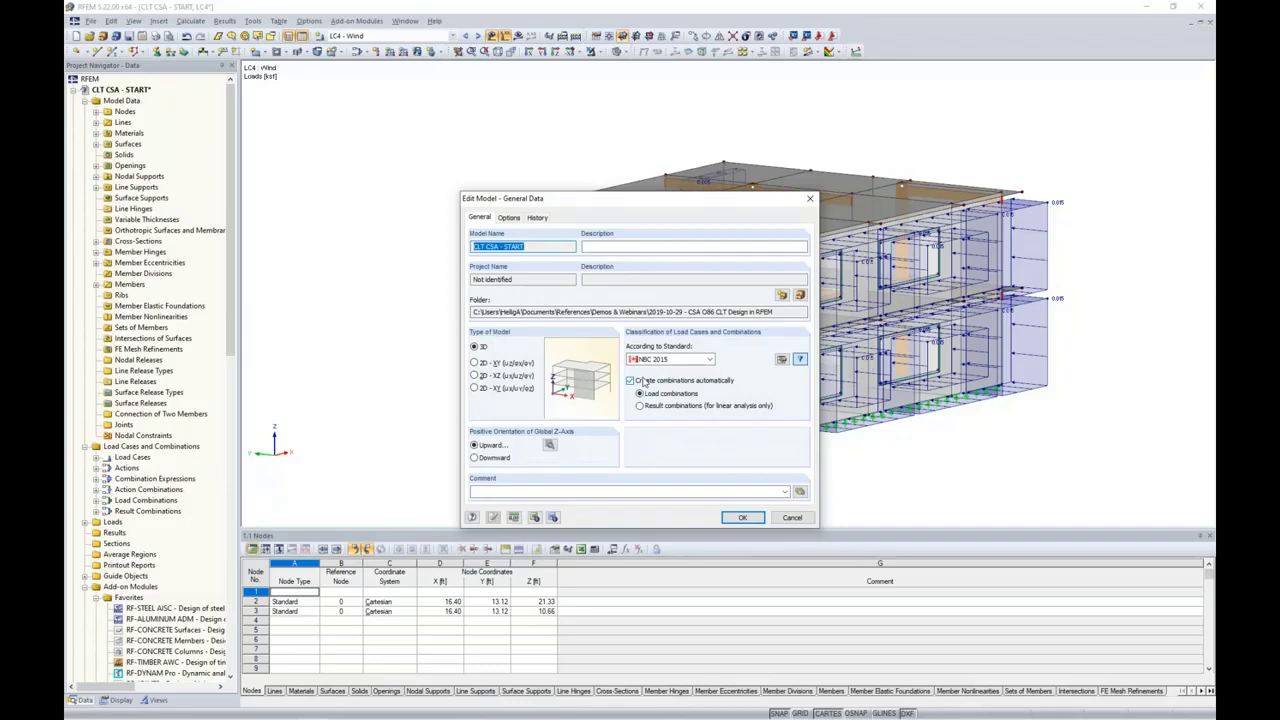
left_click(708, 363)
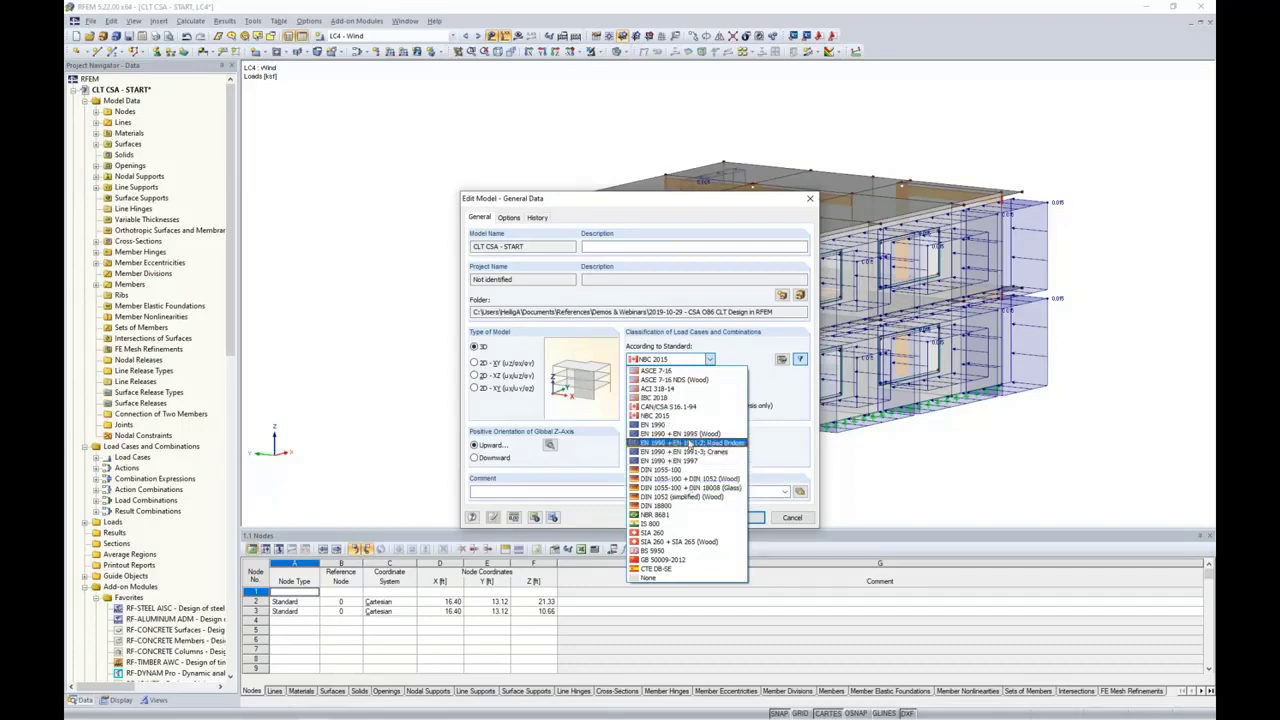
left_click(758, 393)
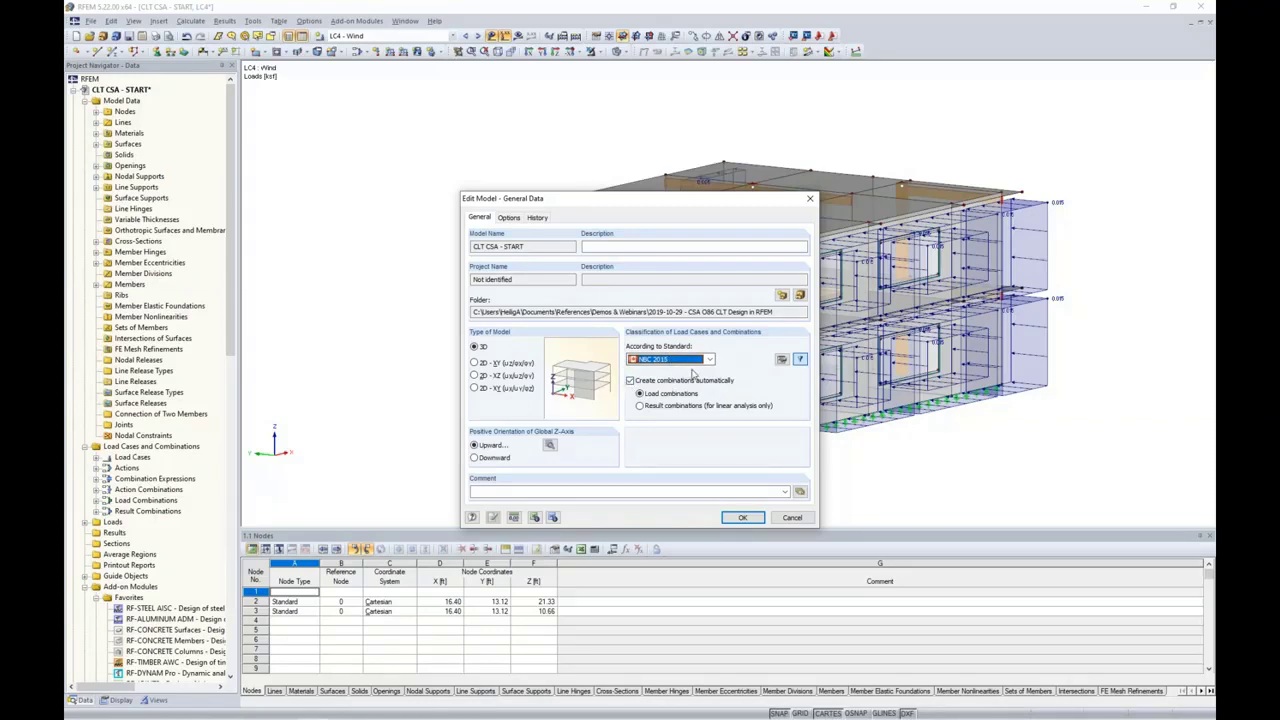
left_click(742, 517)
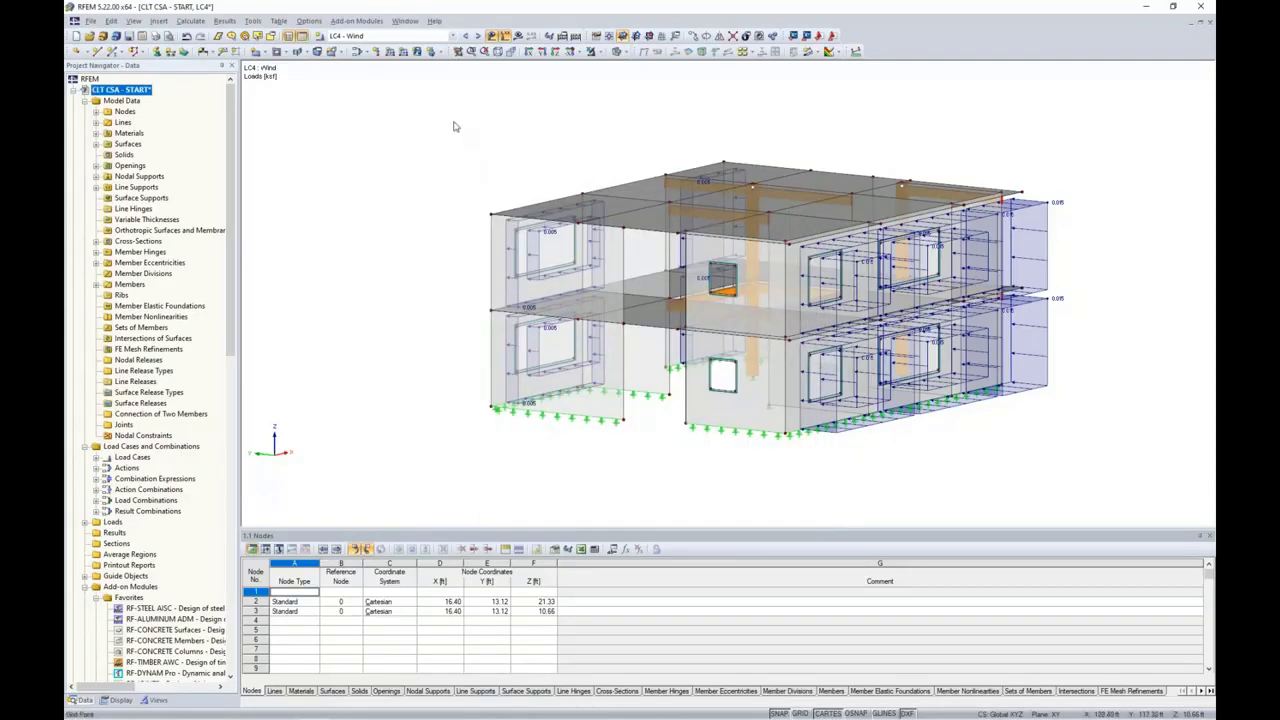
- Examine the strength and serviceability combination expressions, including the NBC 2015 design situation formulas for the limit state of strength
left_click(357, 52)
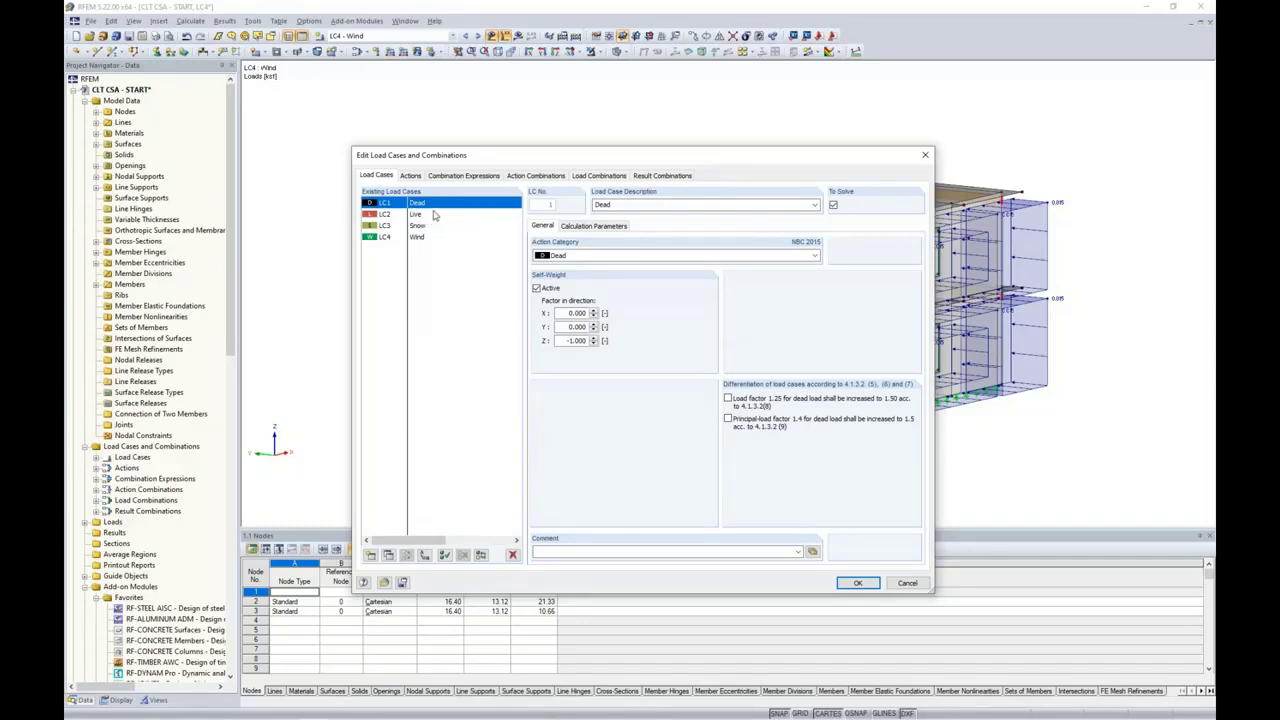
left_click(466, 176)
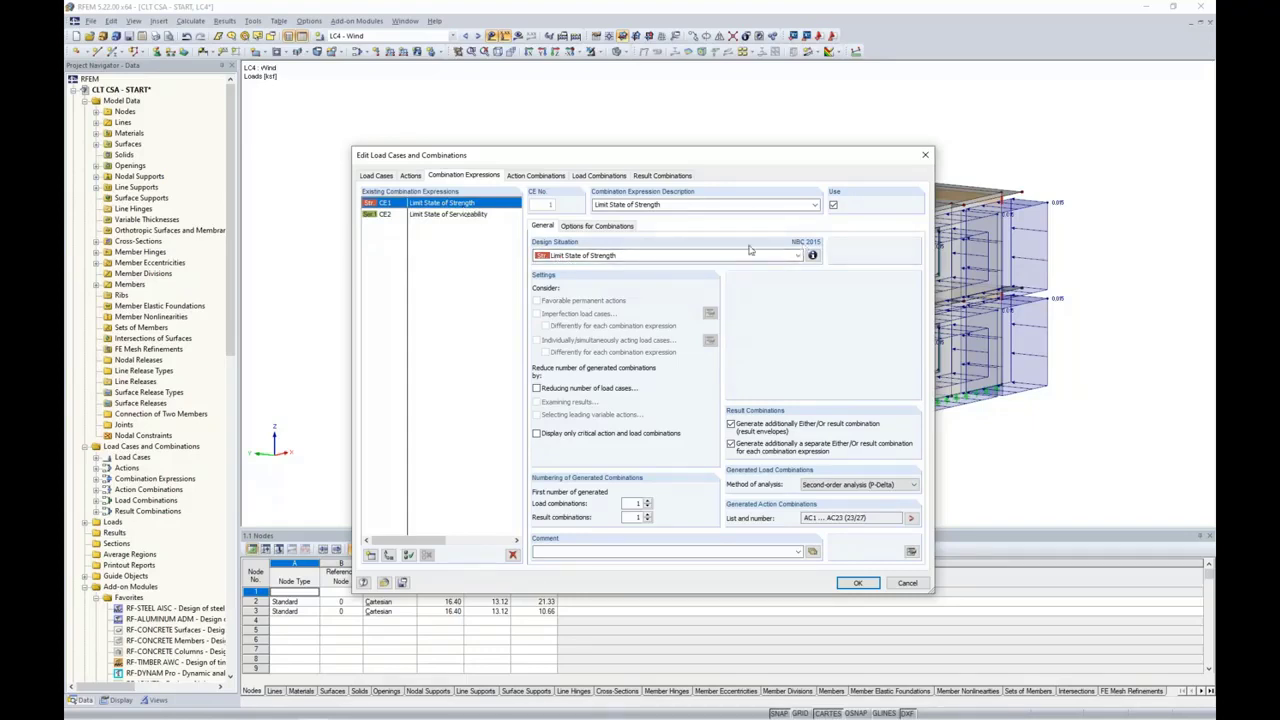
left_click(480, 216)
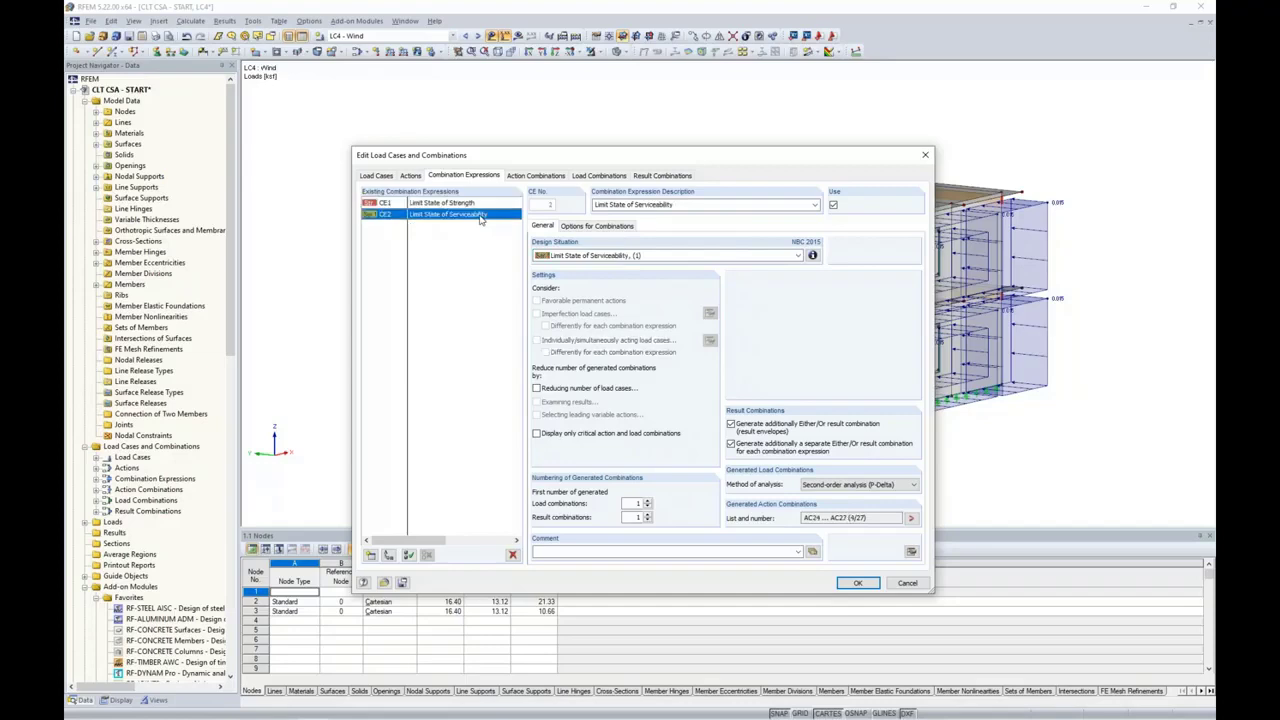
left_click(468, 203)
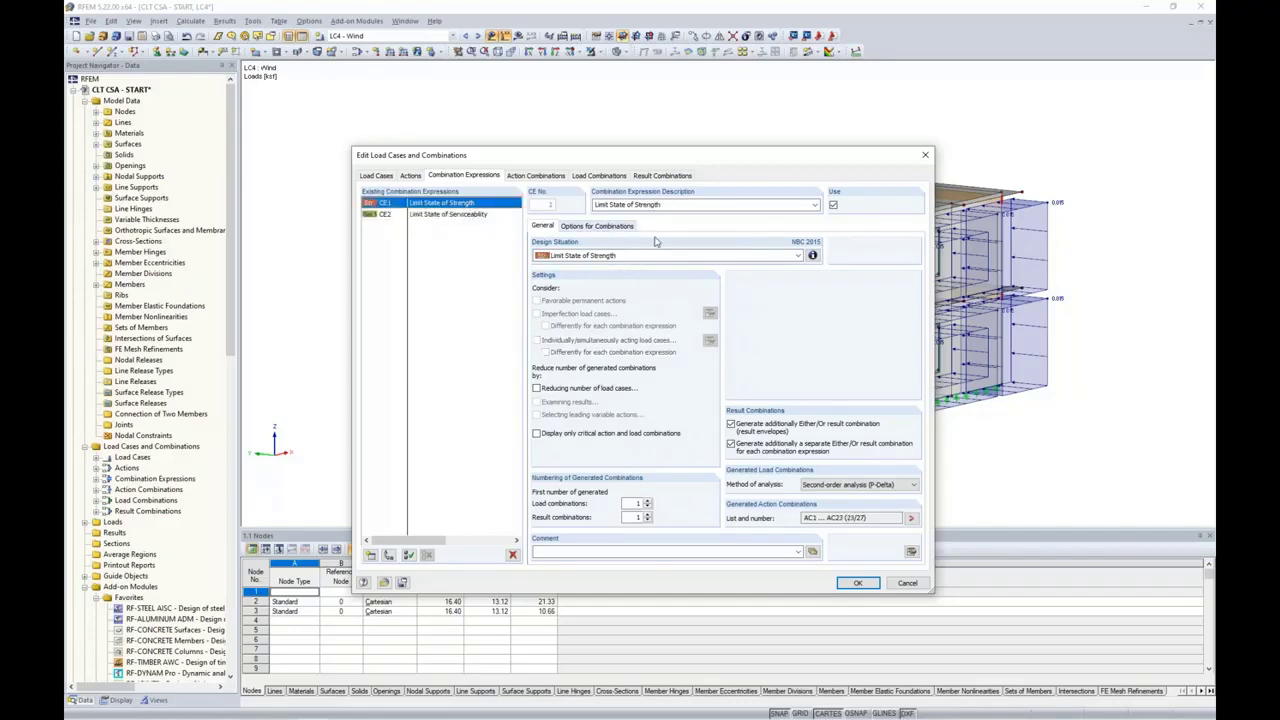
left_click(813, 255)
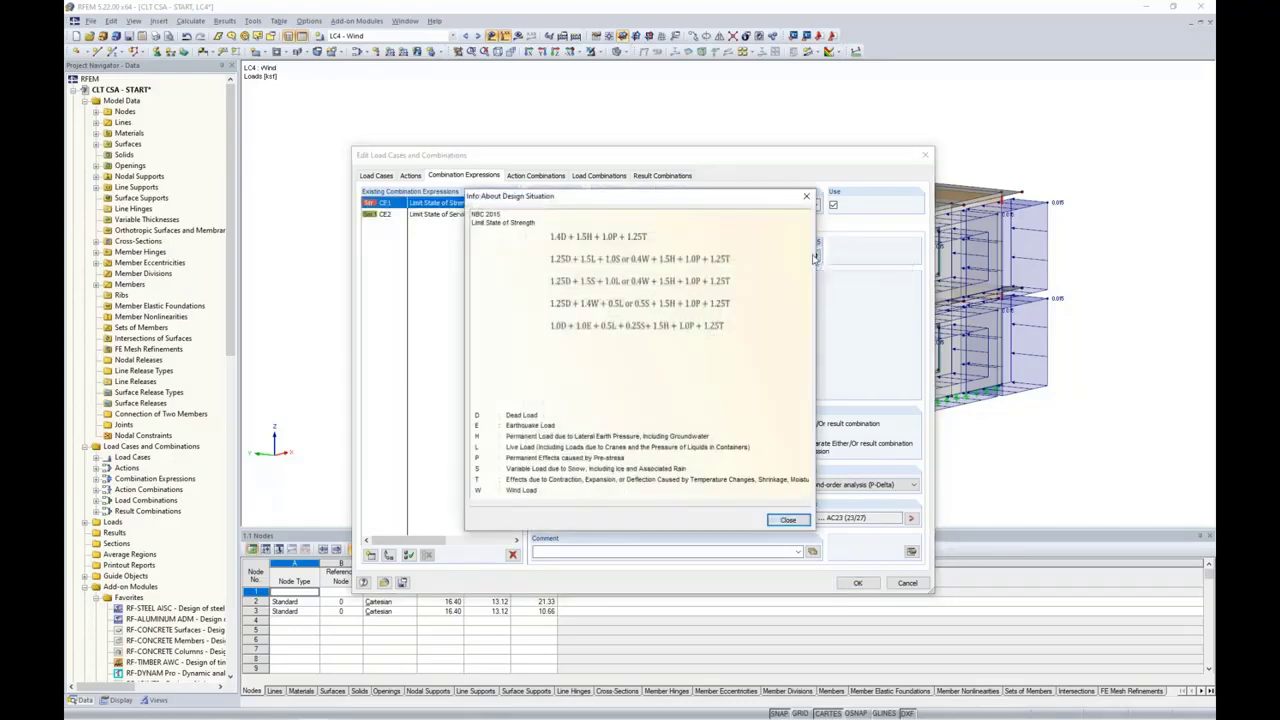
left_click_drag(770, 206, 749, 314)
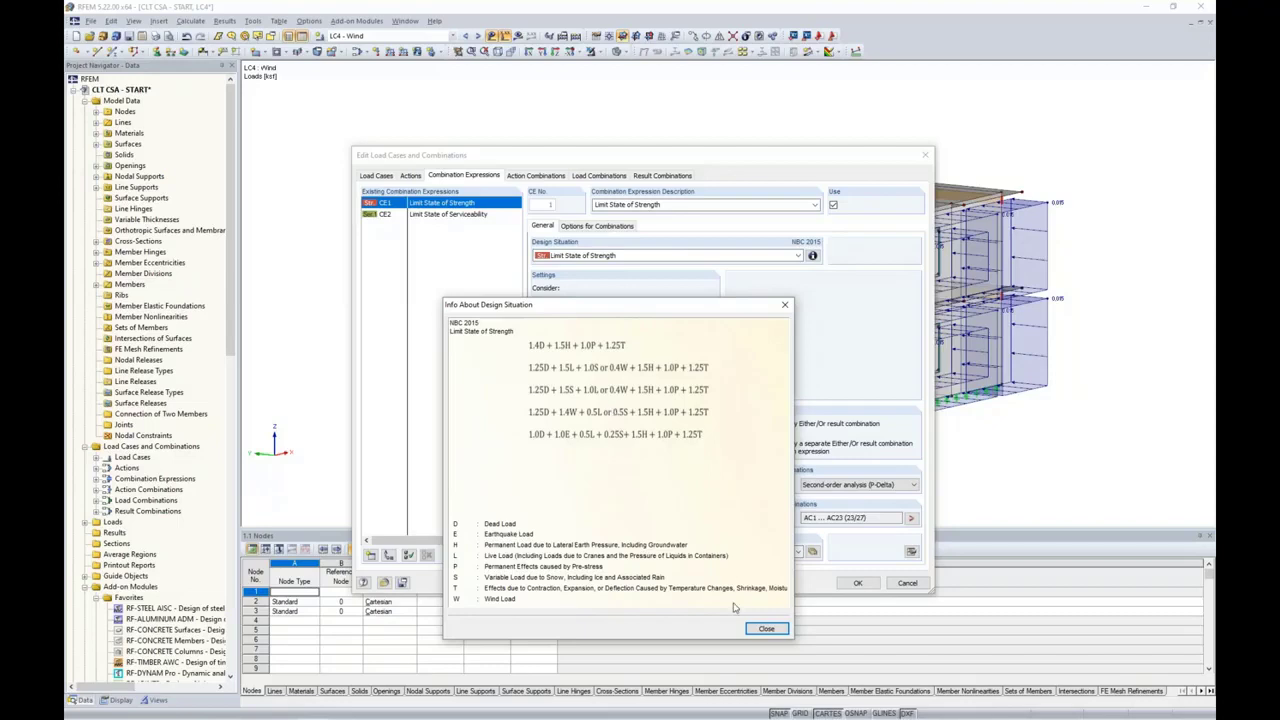
left_click(767, 629)
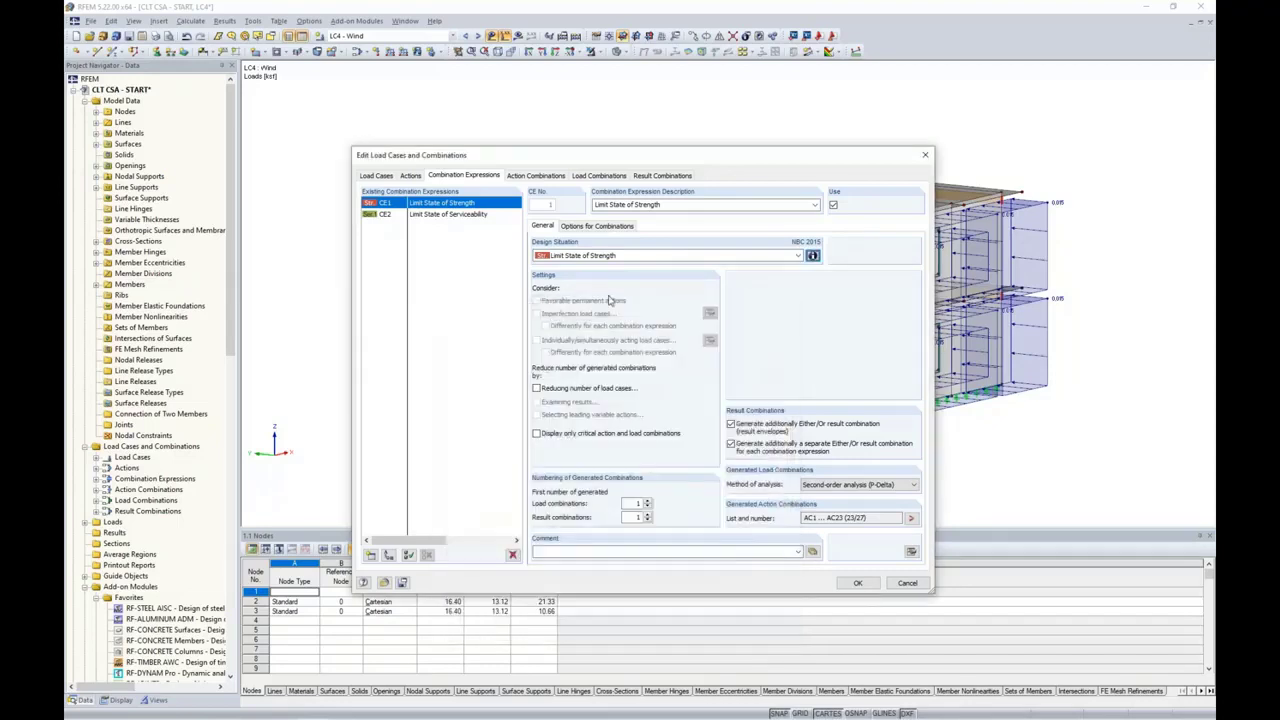
- Review the generated load combinations, the calculation parameters of CO1, and result combinations RC1 and RC2, and leave the combination settings
left_click(586, 176)
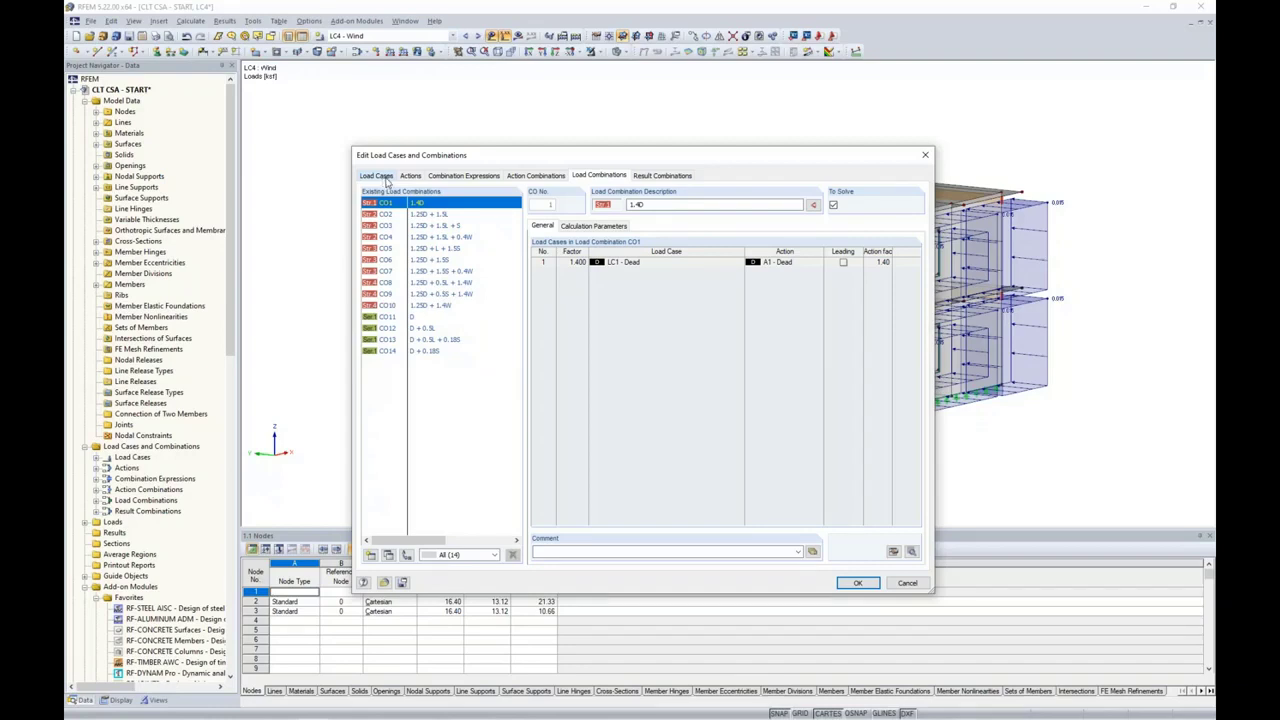
left_click(585, 228)
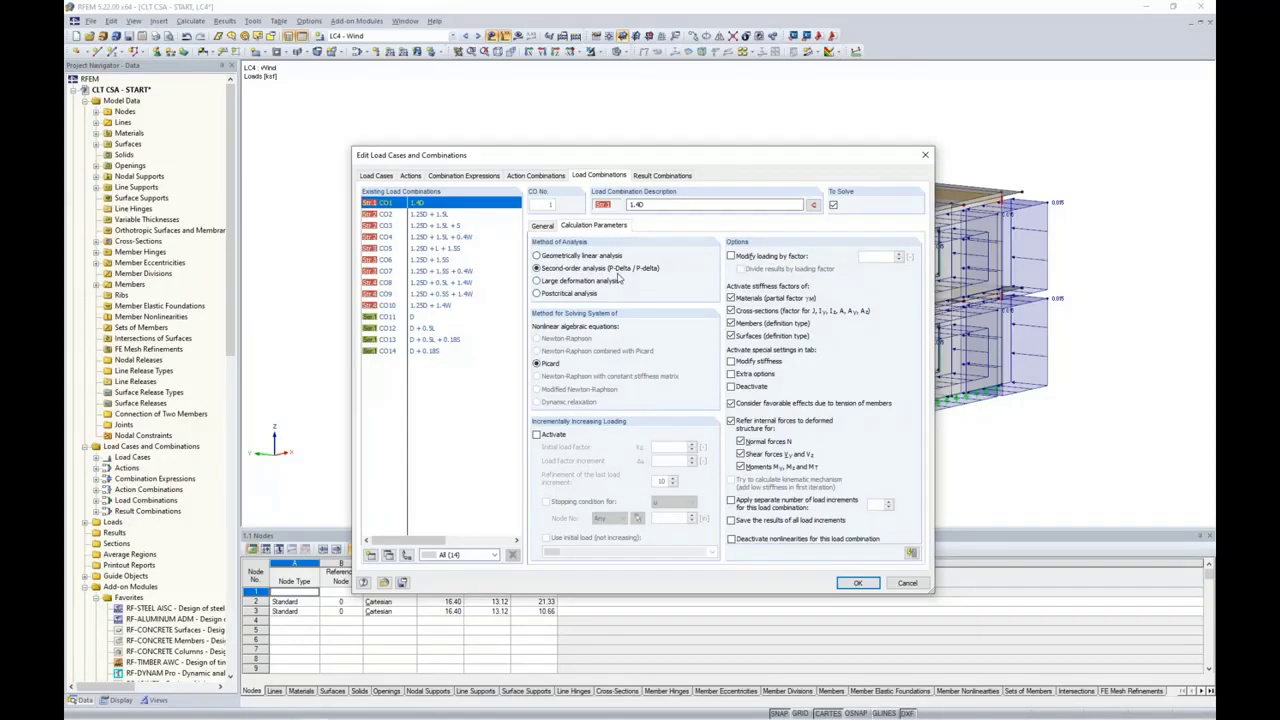
left_click(664, 177)
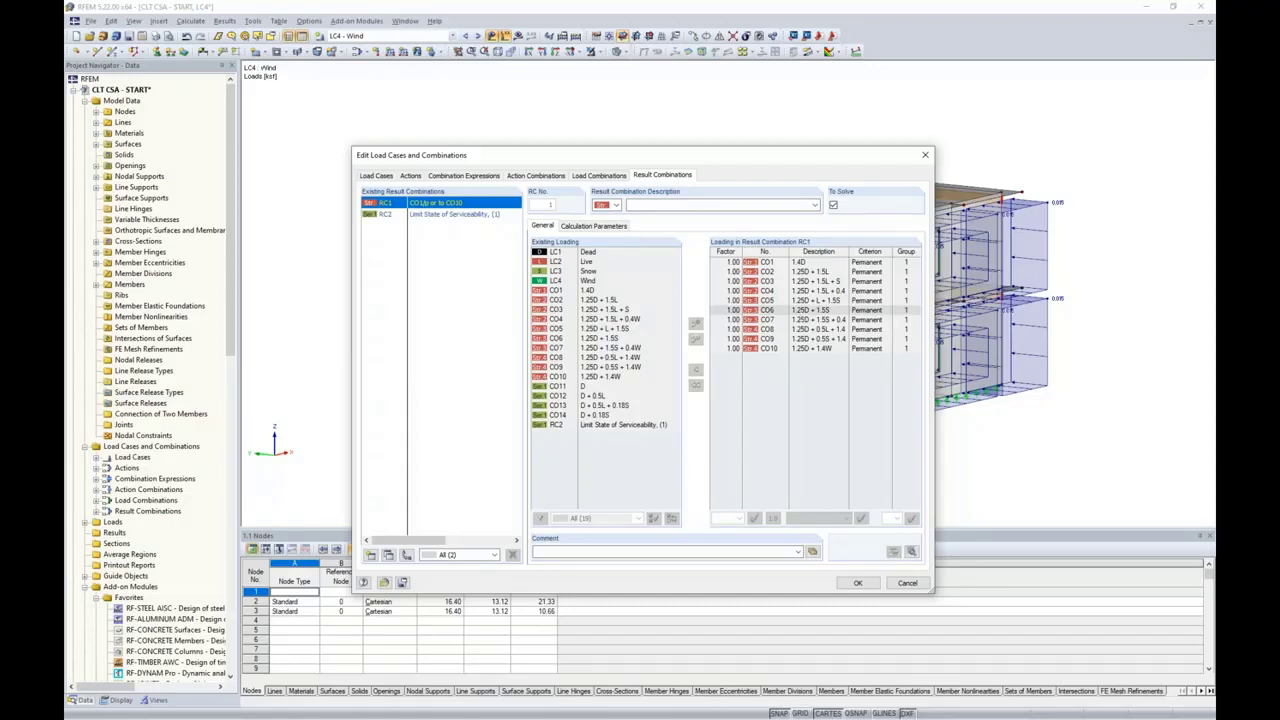
left_click(433, 215)
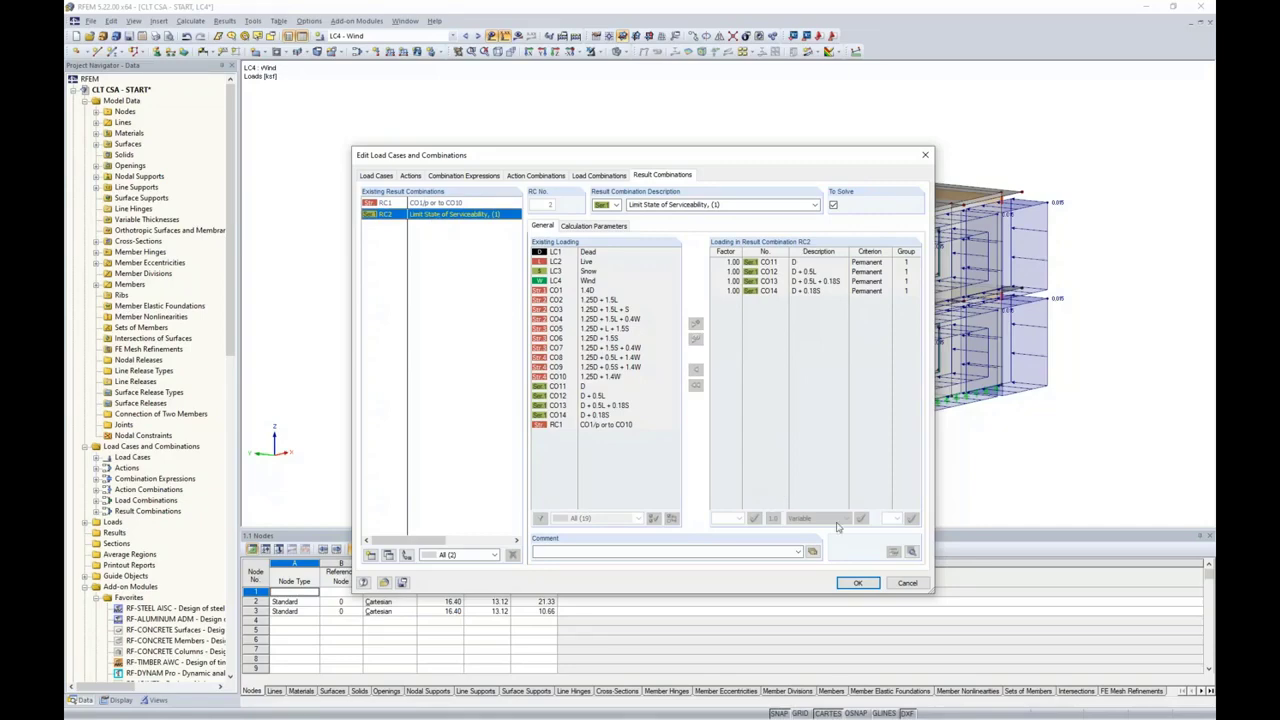
left_click(898, 585)
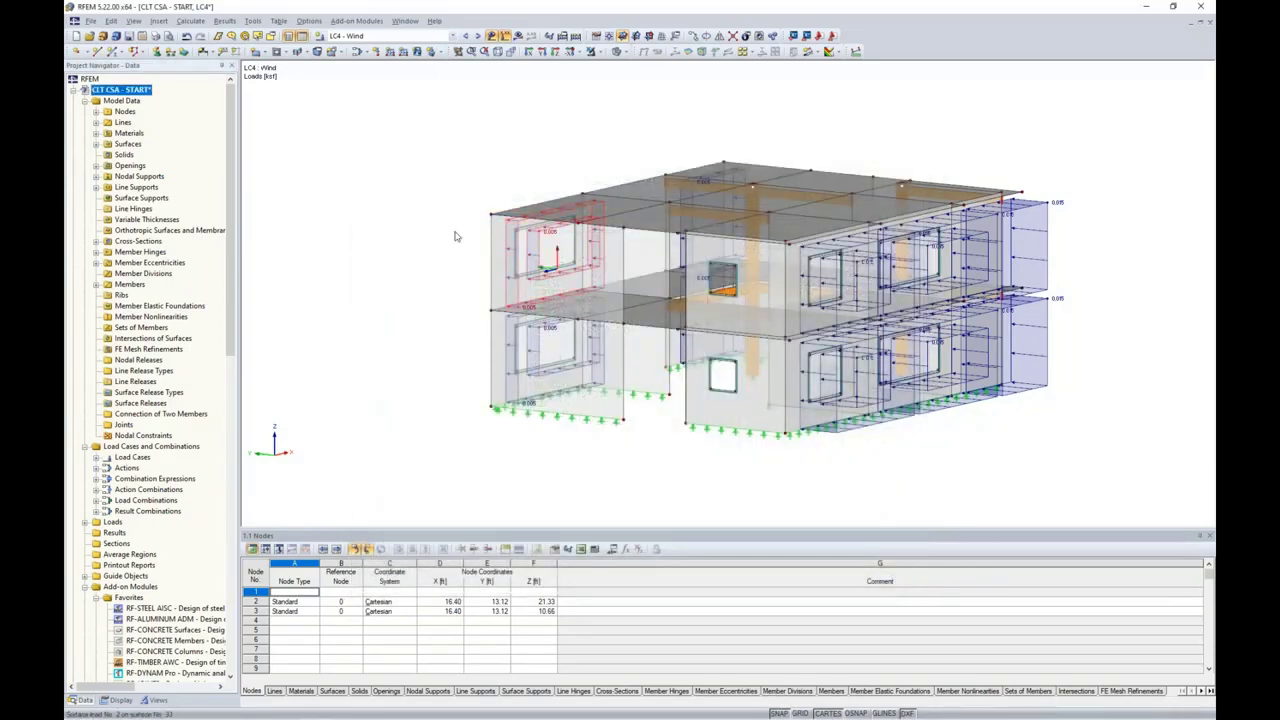
- Display the loads of the load combinations up to CO4 - 1.25D + 1.5L + 0.4W on the building, and hide the loads
left_click(369, 37)
left_click(371, 86)
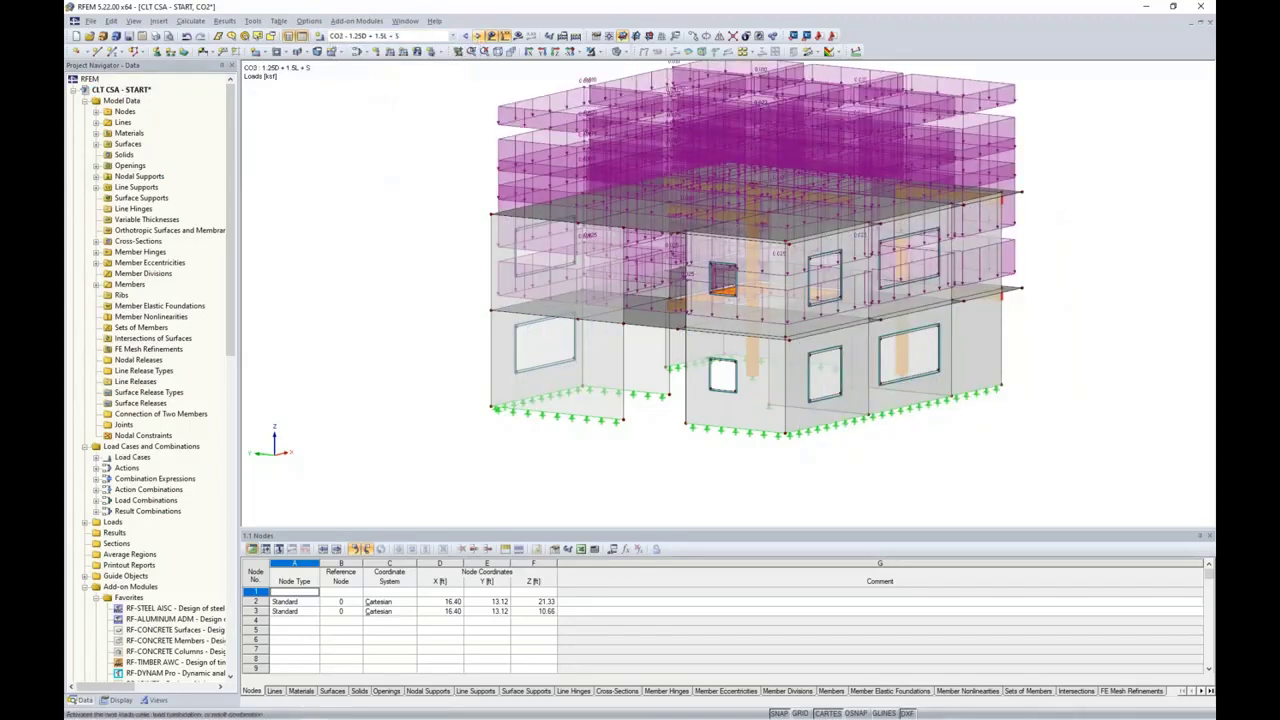
left_click(477, 36)
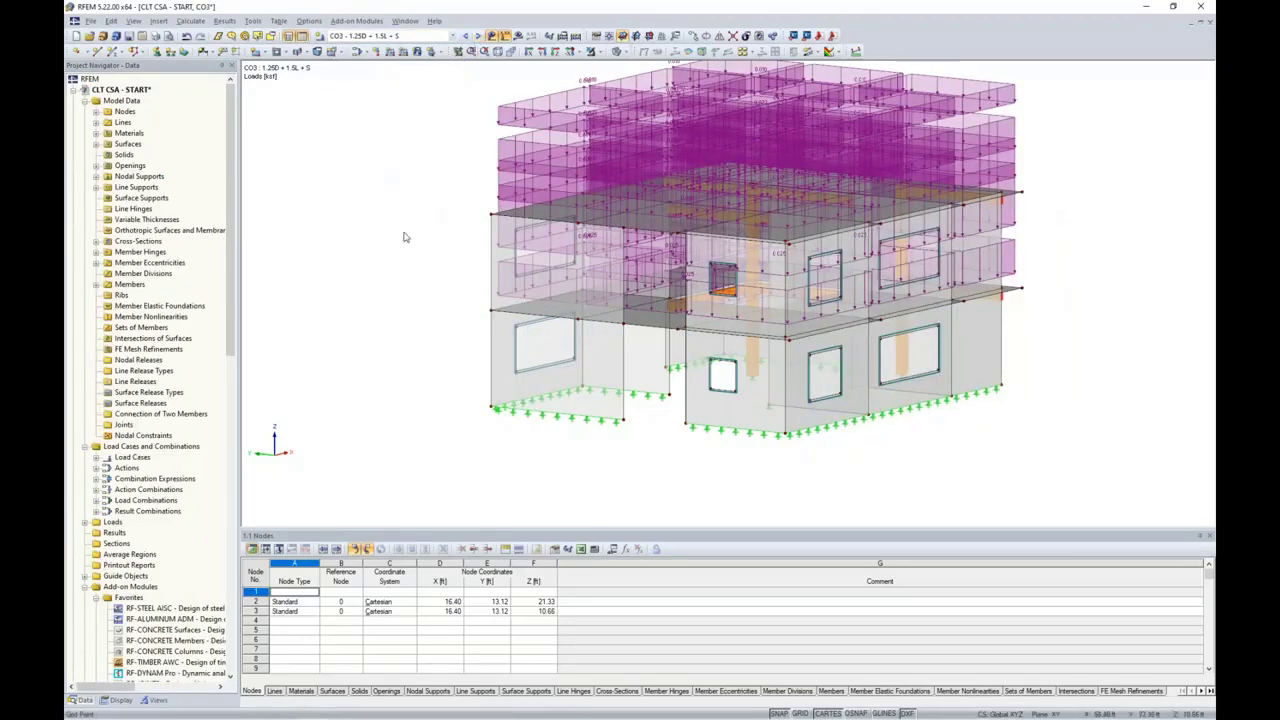
left_click(477, 36)
middle_click_drag(435, 226, 370, 239, "ctrl")
scroll(396, 218, "down", 2)
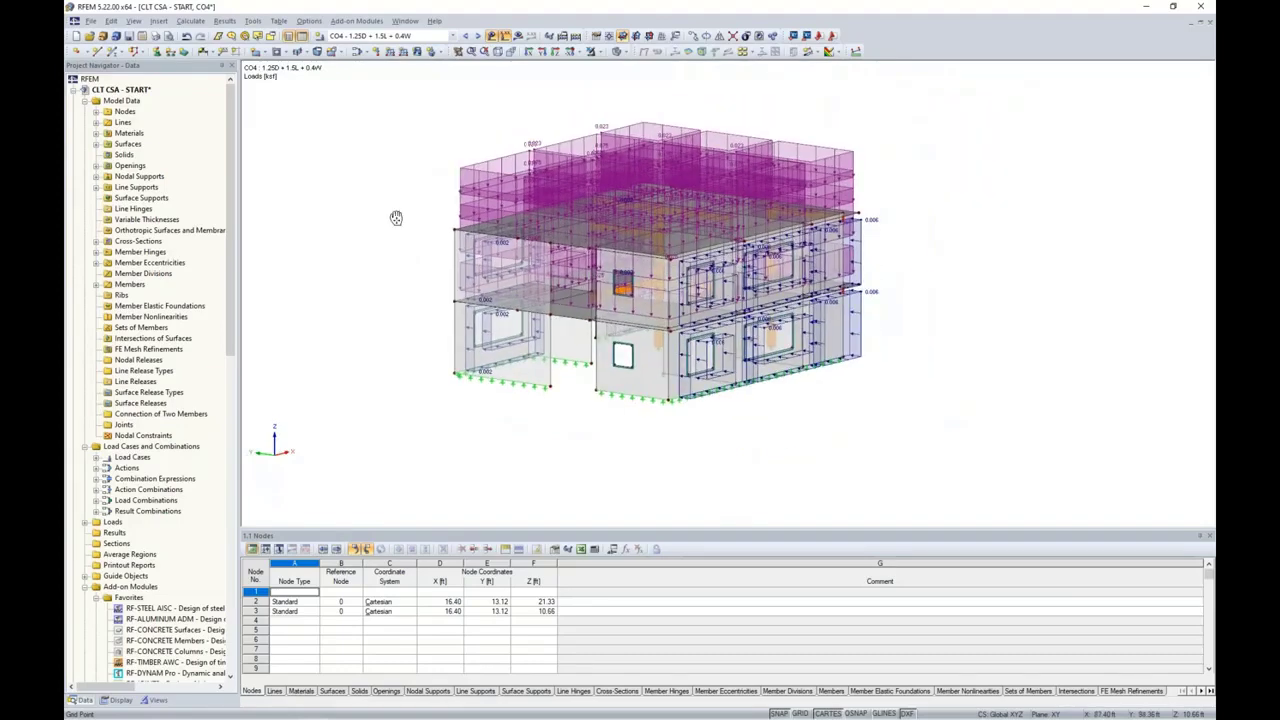
left_click(490, 35)
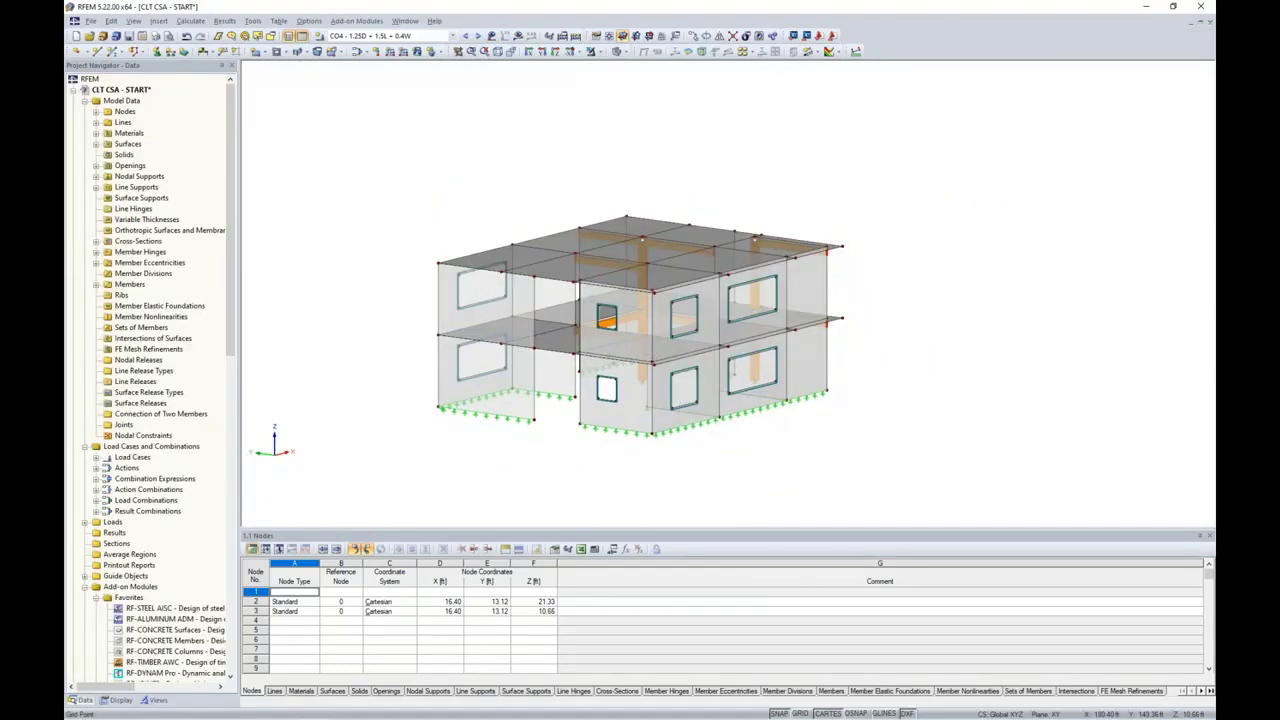
- Locate and open the RF-LAMINATE add-on module for the design of laminate surfaces
middle_click_drag(520, 185, 569, 174)
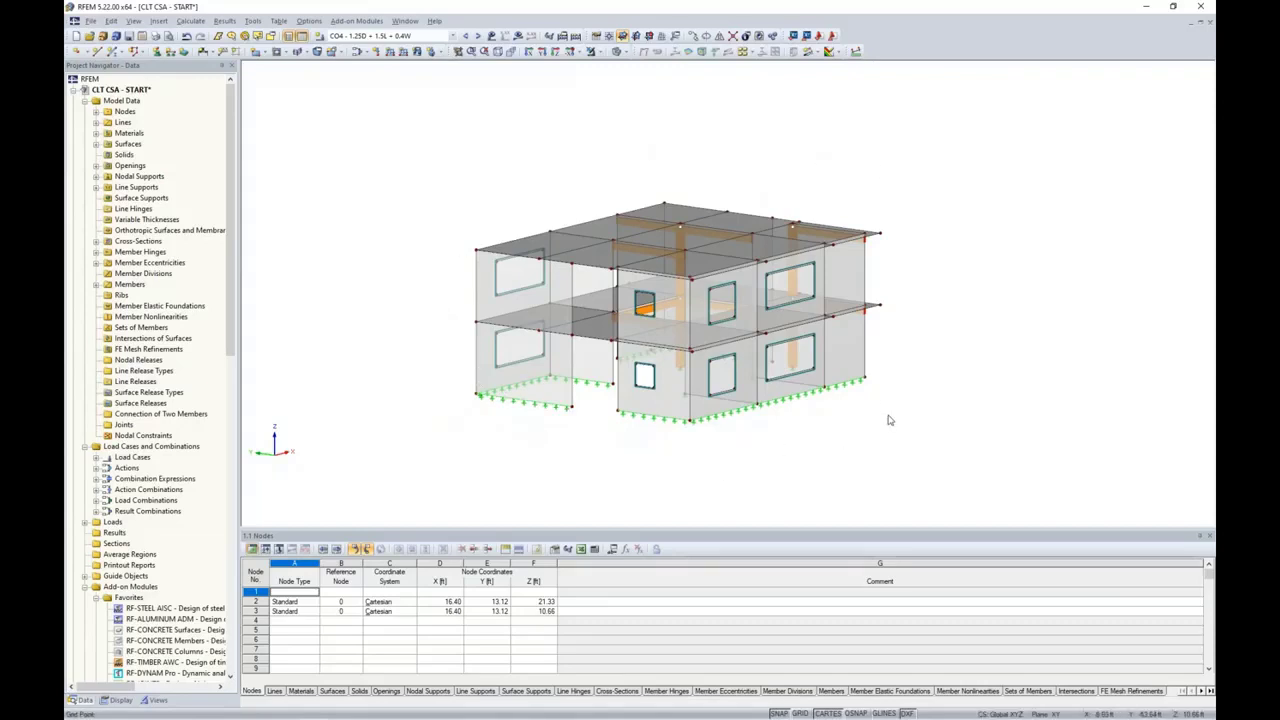
middle_click_drag(886, 418, 560, 420, "ctrl")
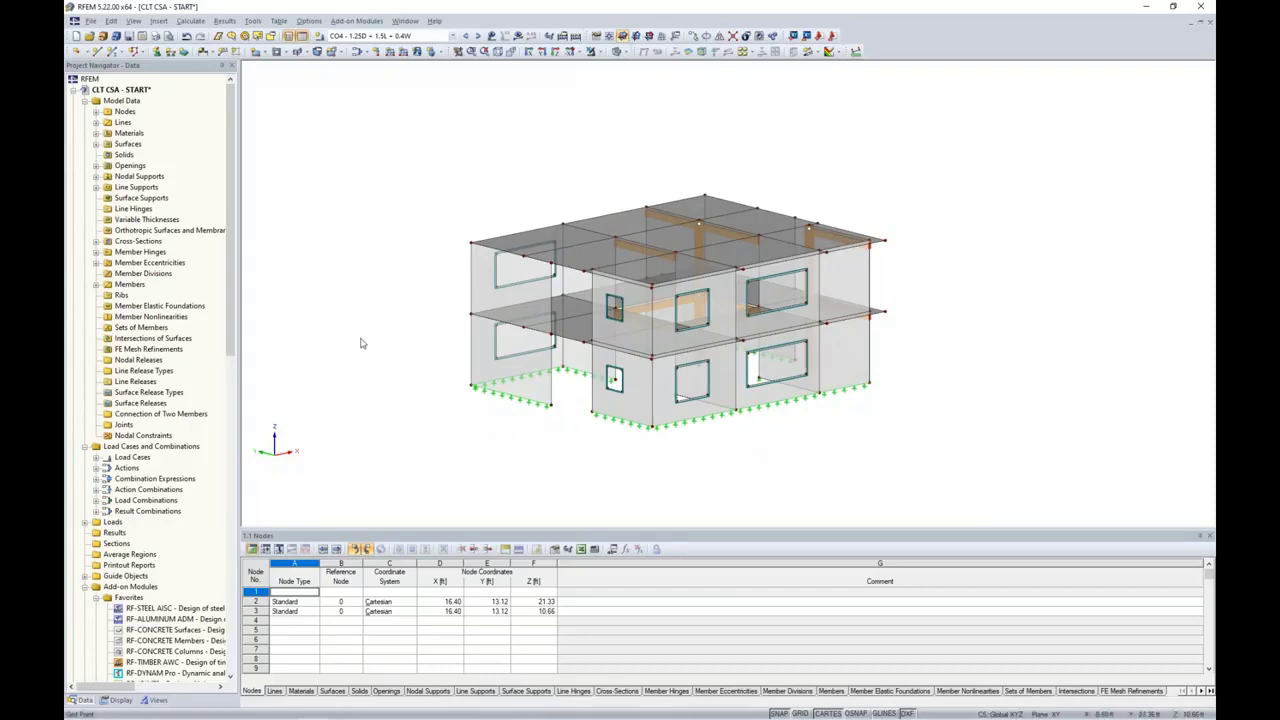
scroll(178, 383, "down", 2)
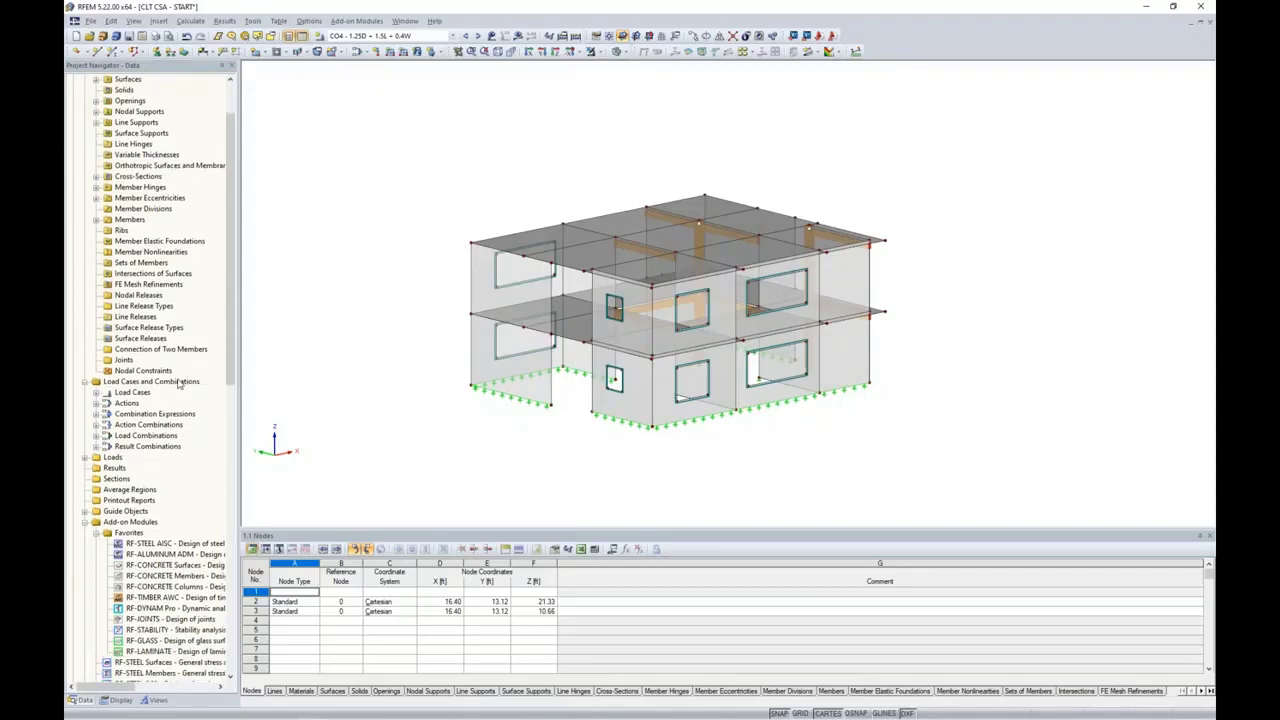
scroll(178, 383, "down", 8)
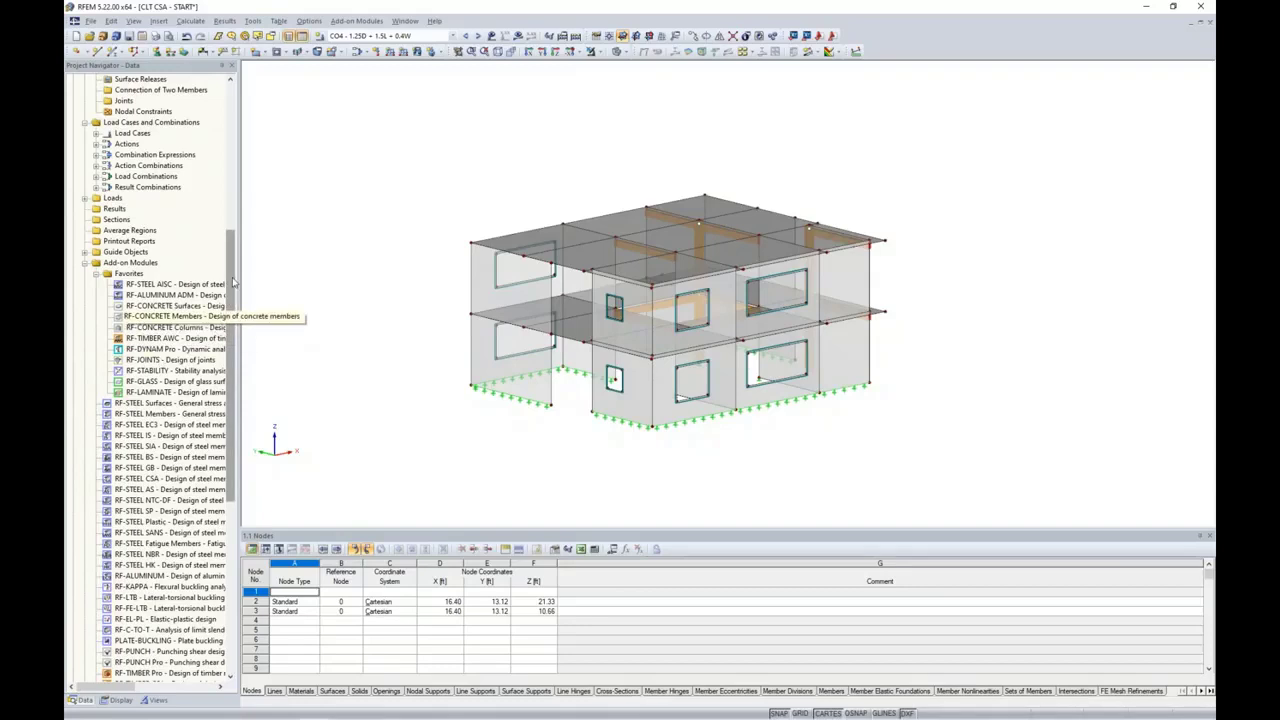
left_click_drag(230, 290, 246, 336)
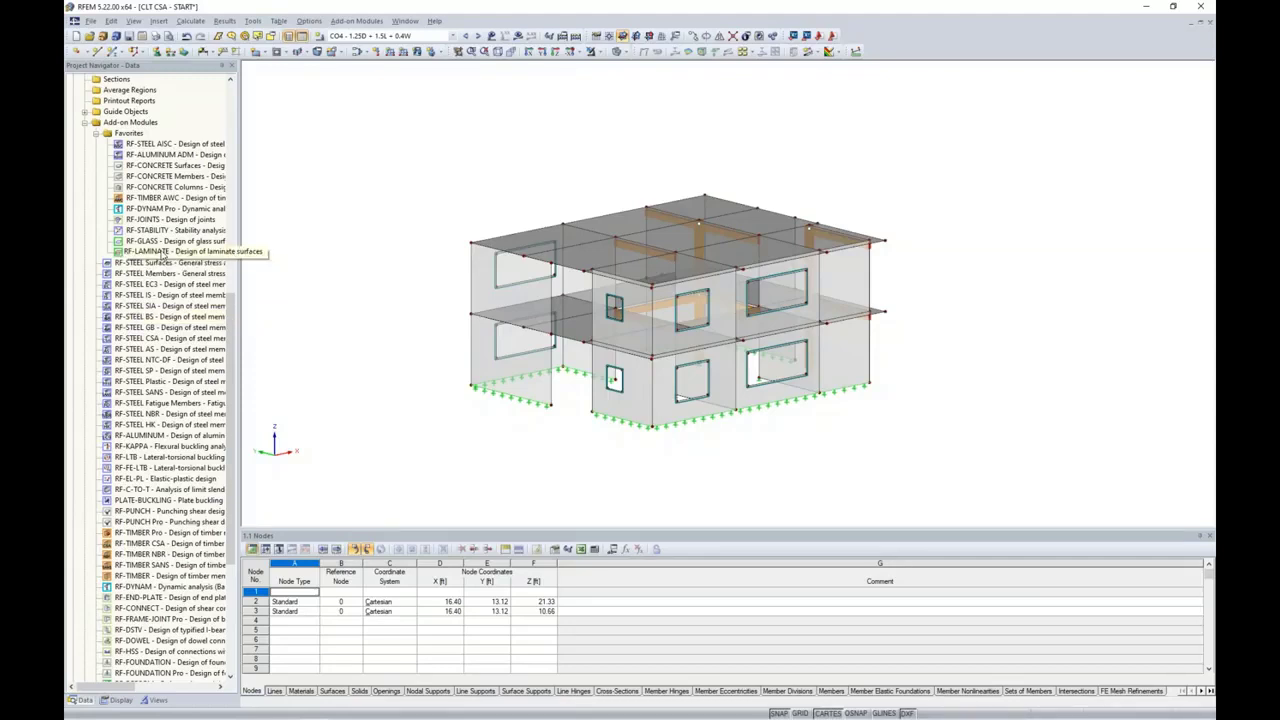
left_click(359, 21)
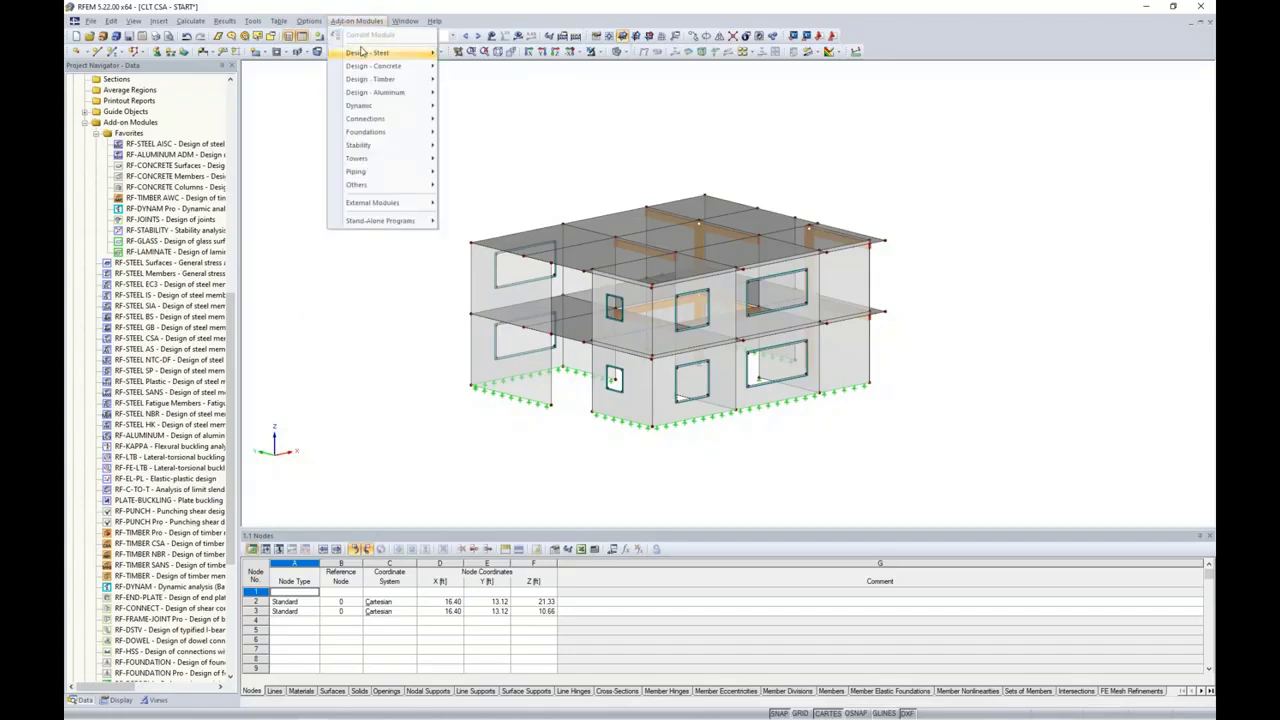
mouse_move(376, 188)
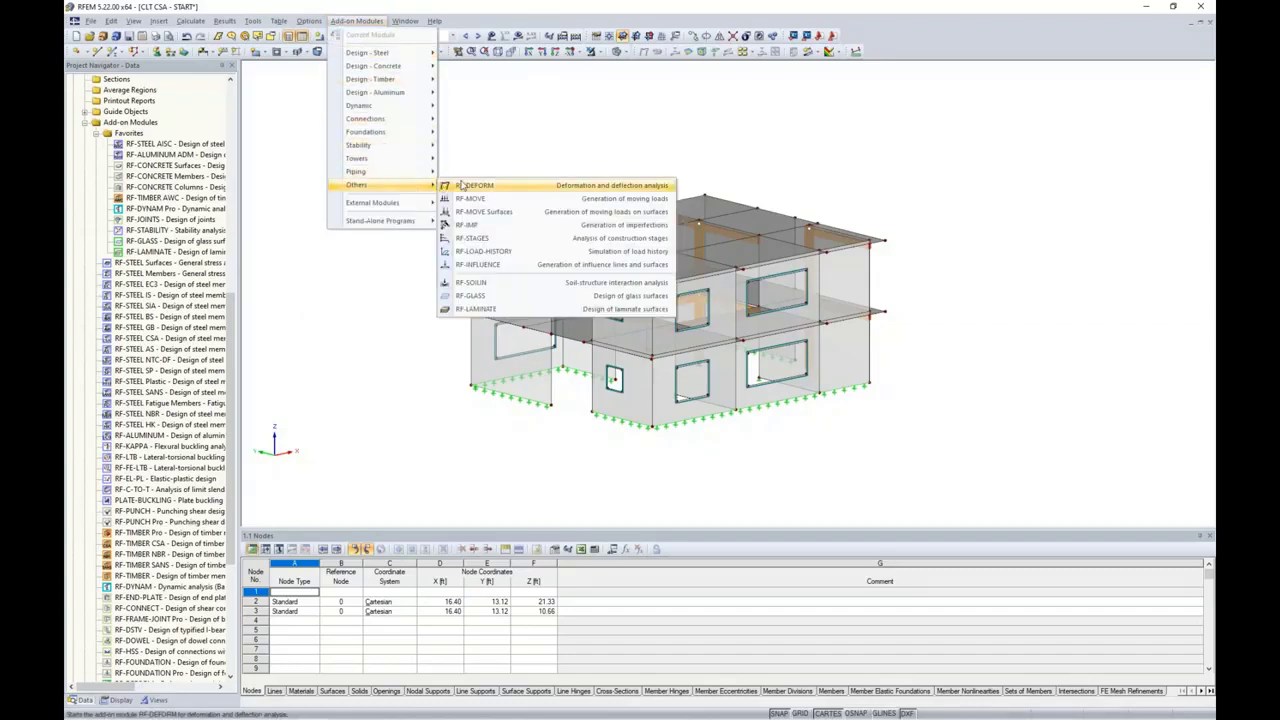
left_click(476, 309)
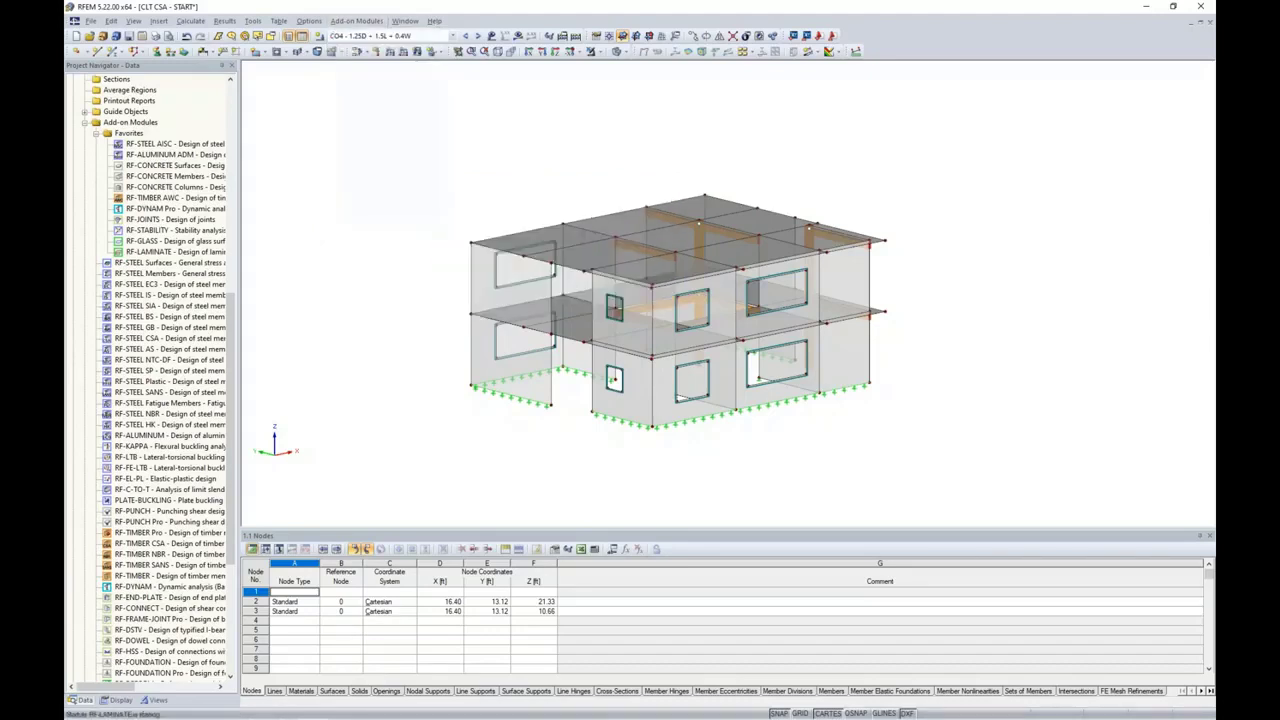
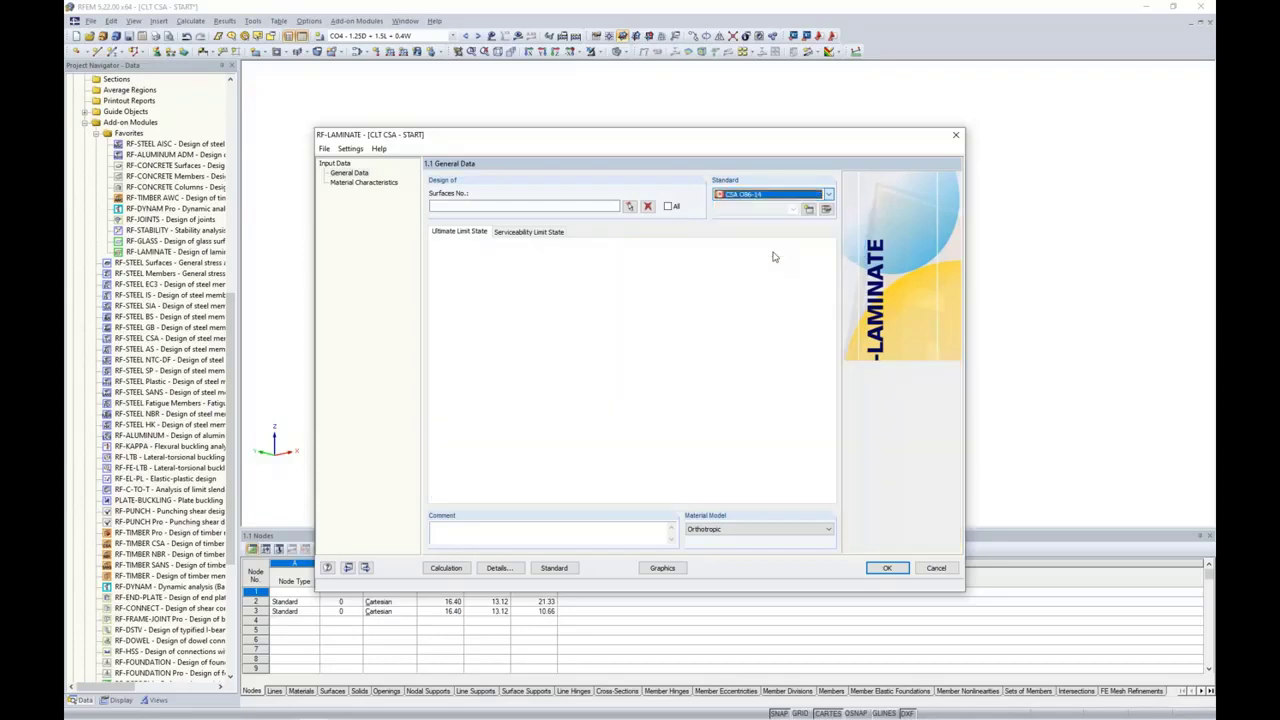
- Select the roof surfaces and the three upper-storey front wall surfaces for design, giving the surface list 50,53,54,57-63,76,79
left_click(483, 207)
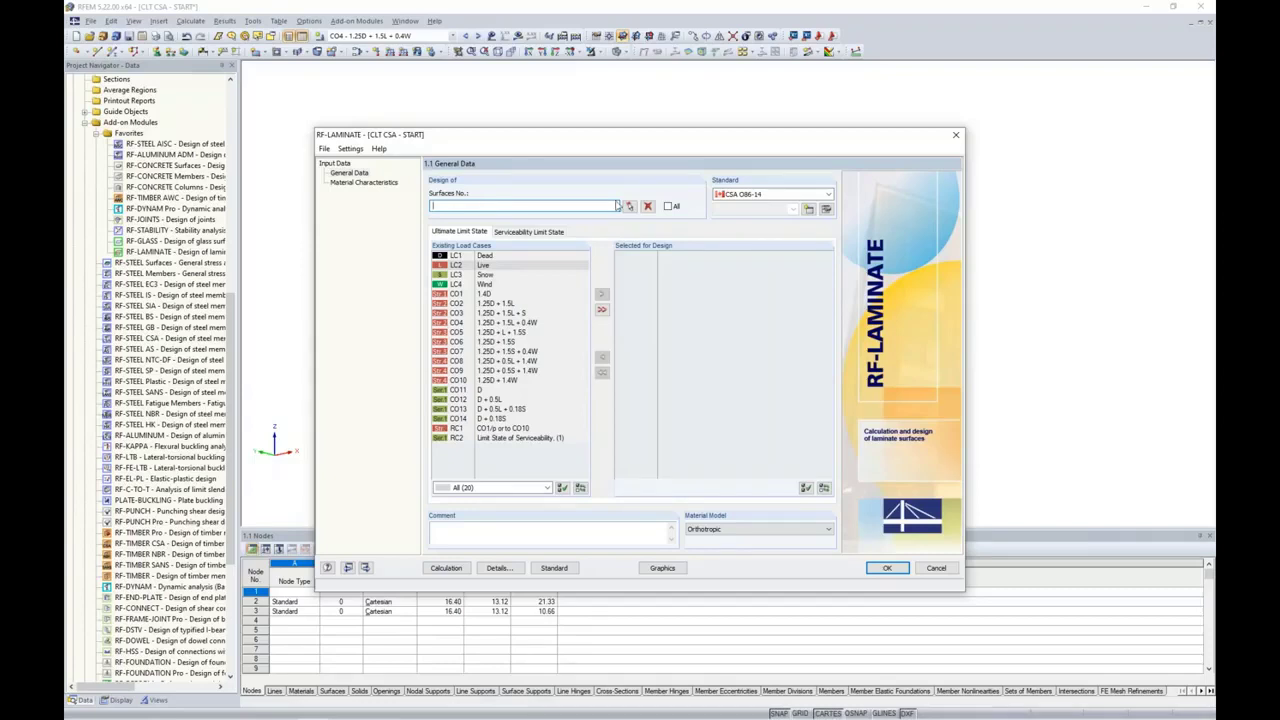
left_click(629, 206)
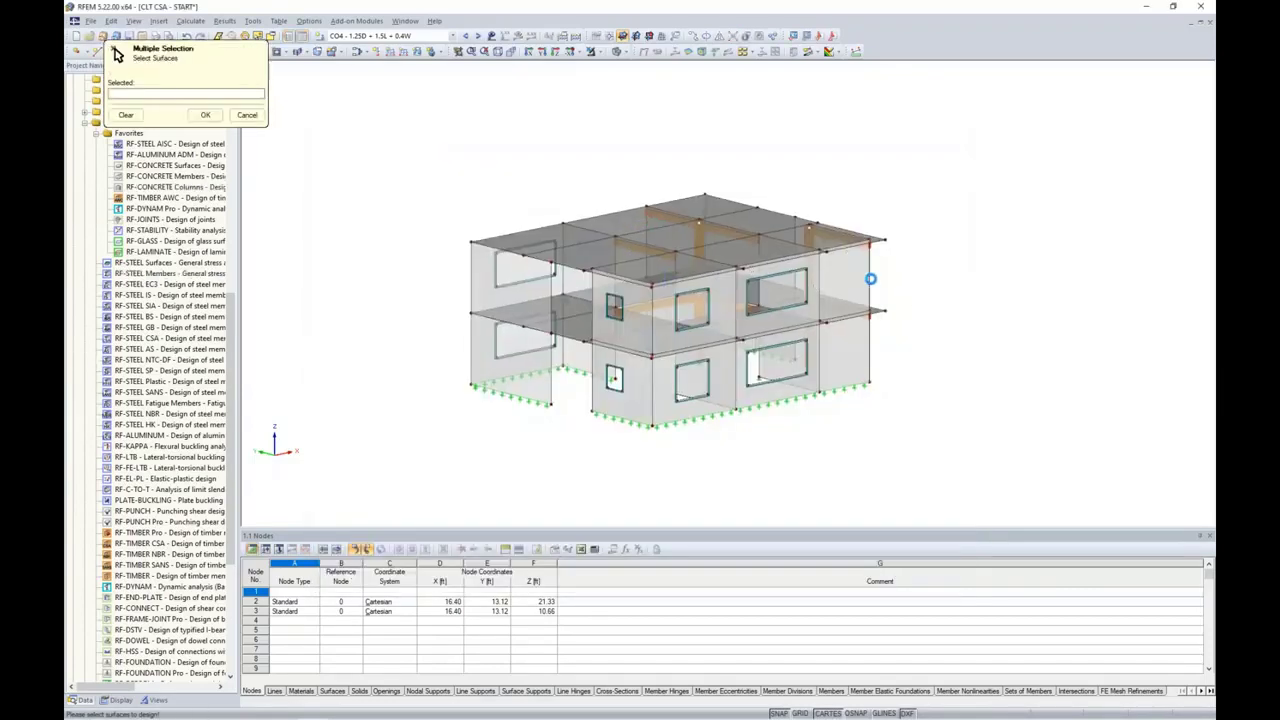
left_click_drag(470, 214, 876, 256)
middle_click_drag(883, 272, 920, 316, "ctrl")
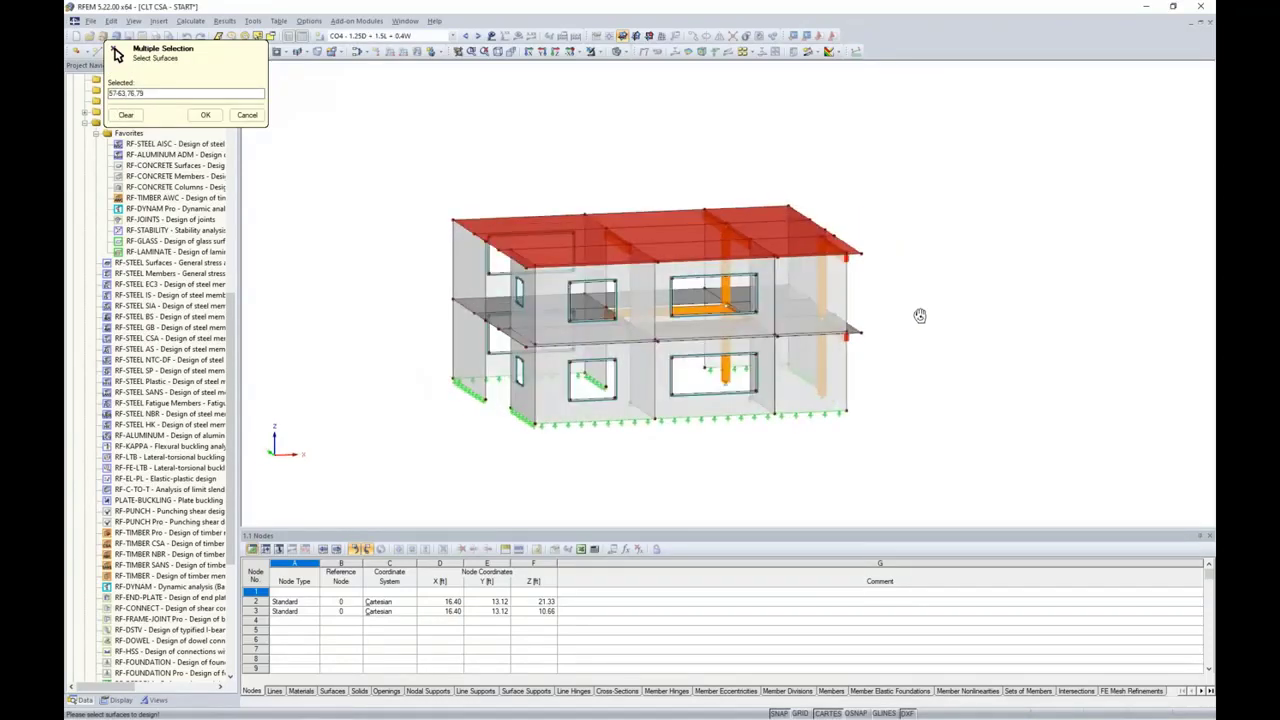
left_click(642, 327)
left_click(670, 326)
left_click(808, 291)
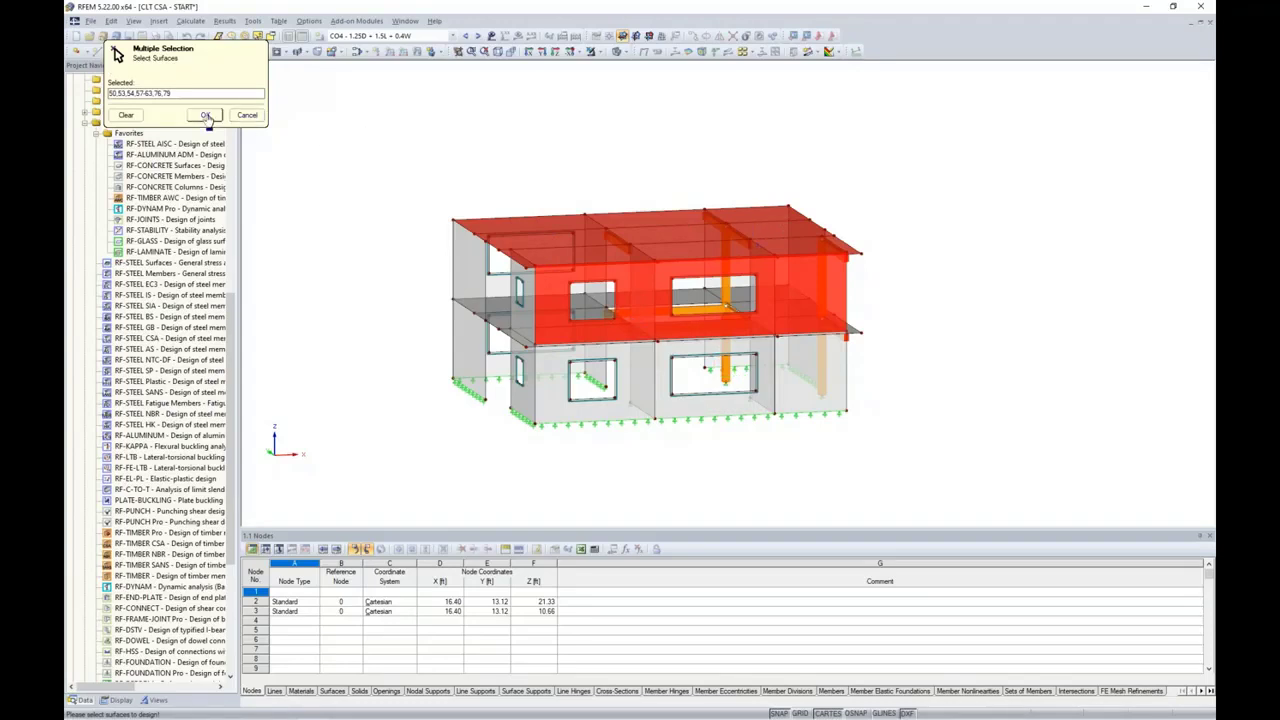
left_click(205, 115)
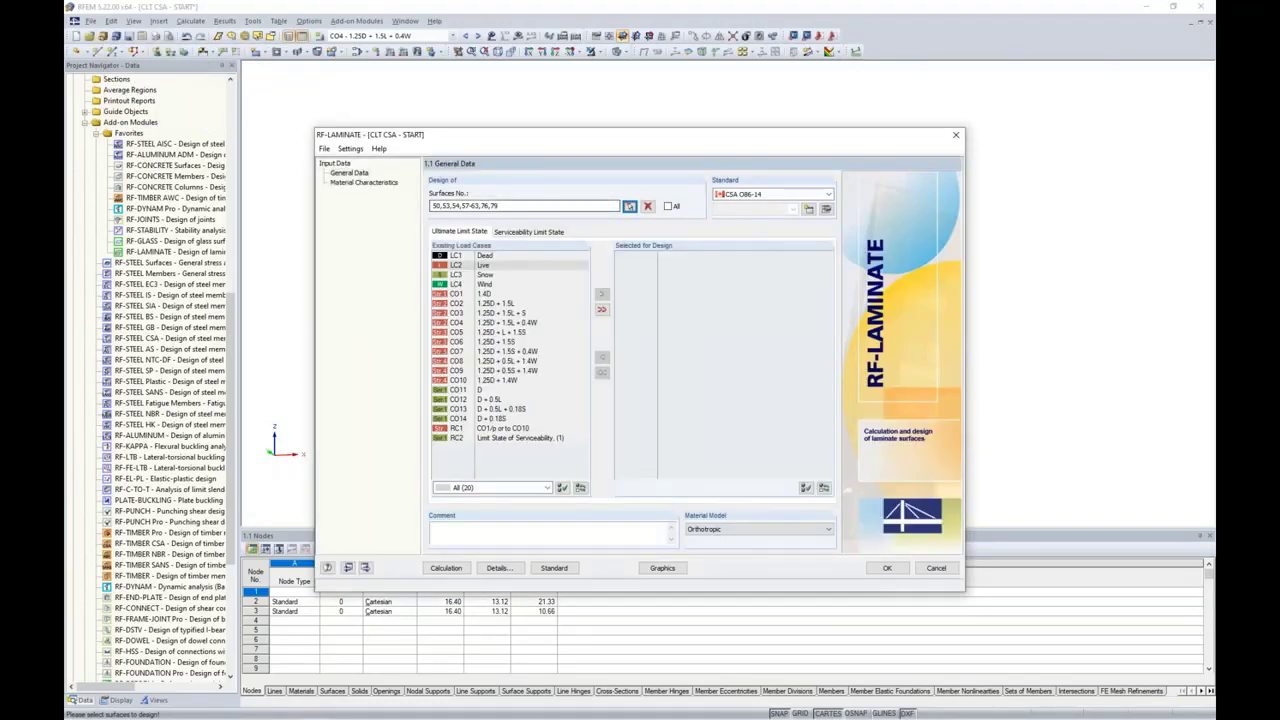
- Assign load combinations CO1 to CO10 to the ultimate limit state design
left_click(484, 294)
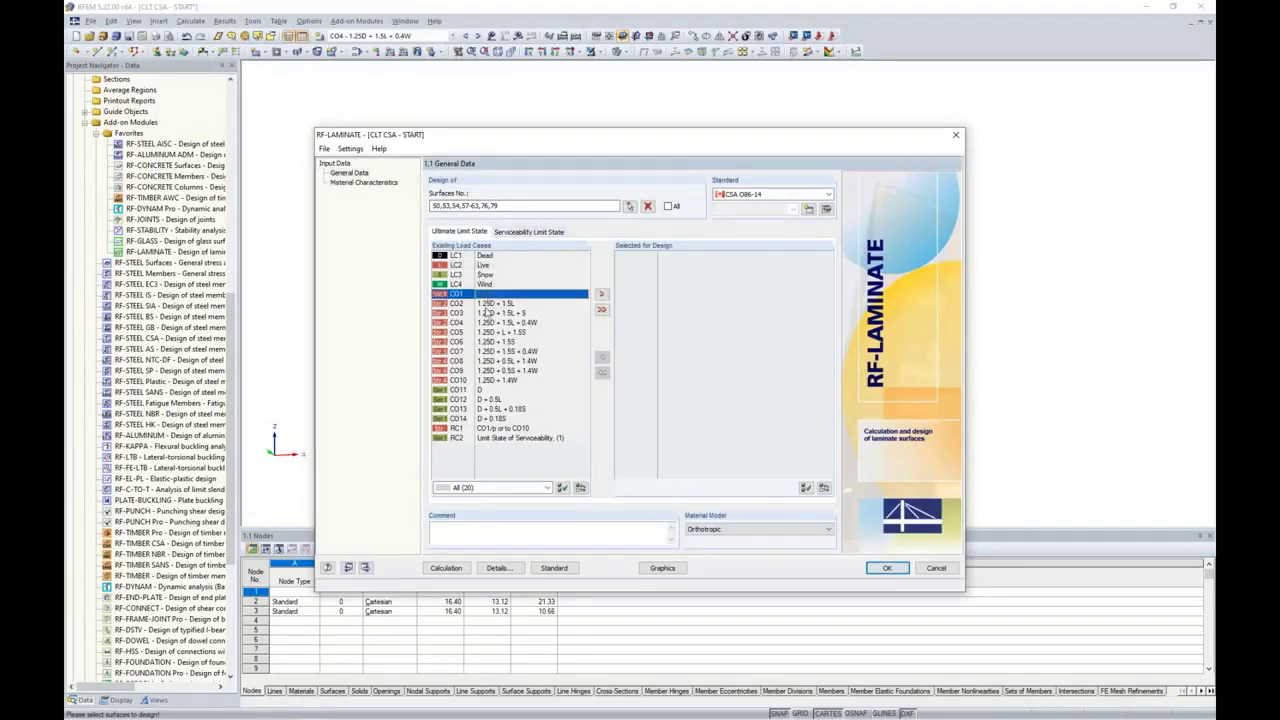
left_click(482, 383, "shift")
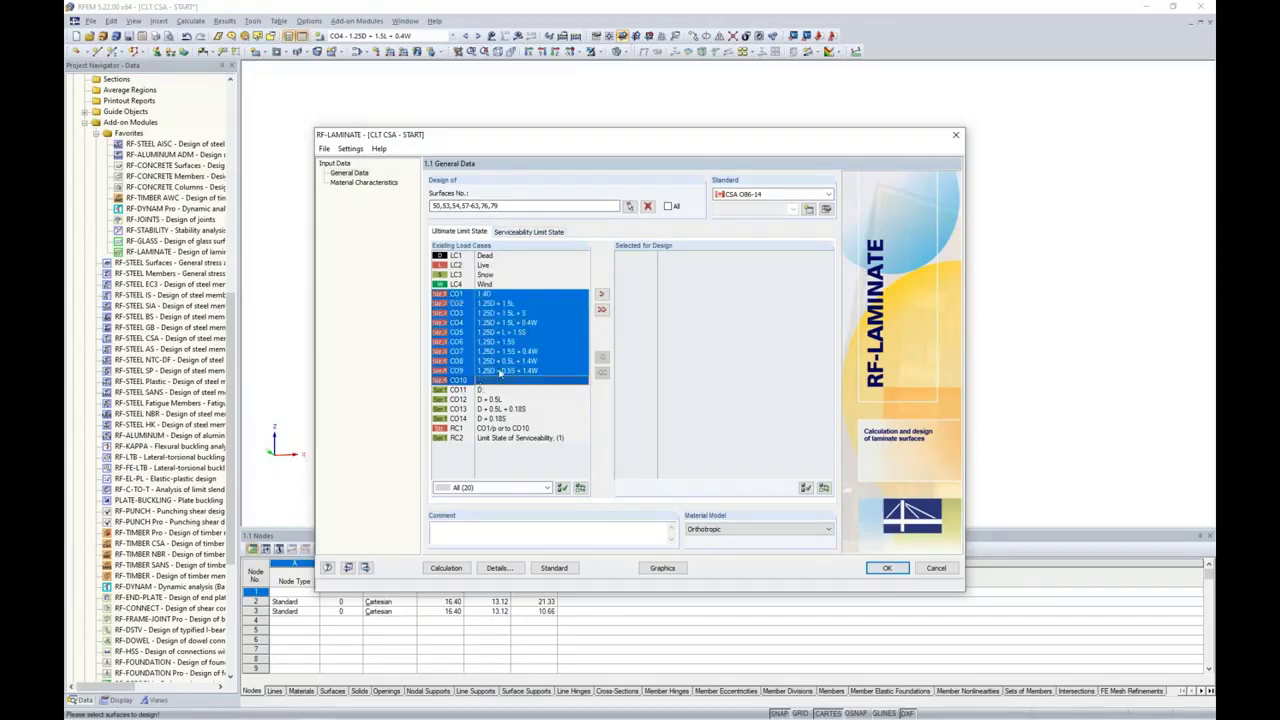
left_click(601, 294)
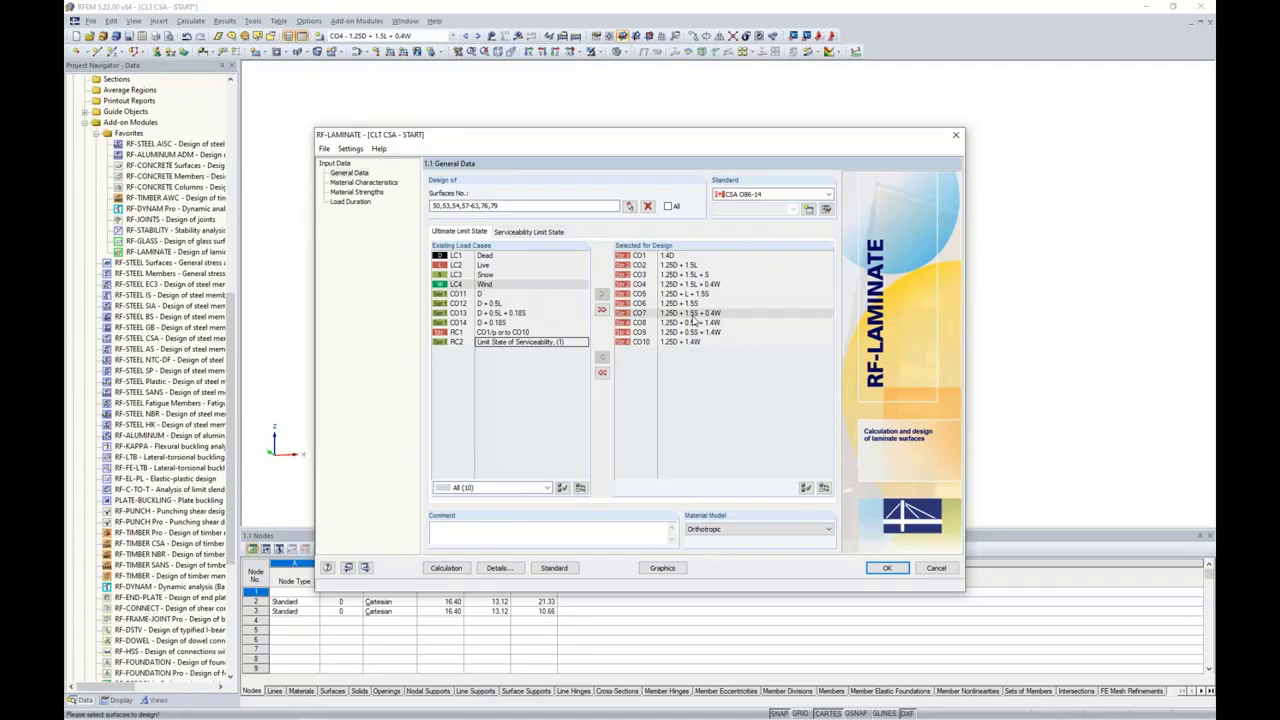
- Assign load combinations CO11 to CO14 to the serviceability limit state design
left_click(532, 232)
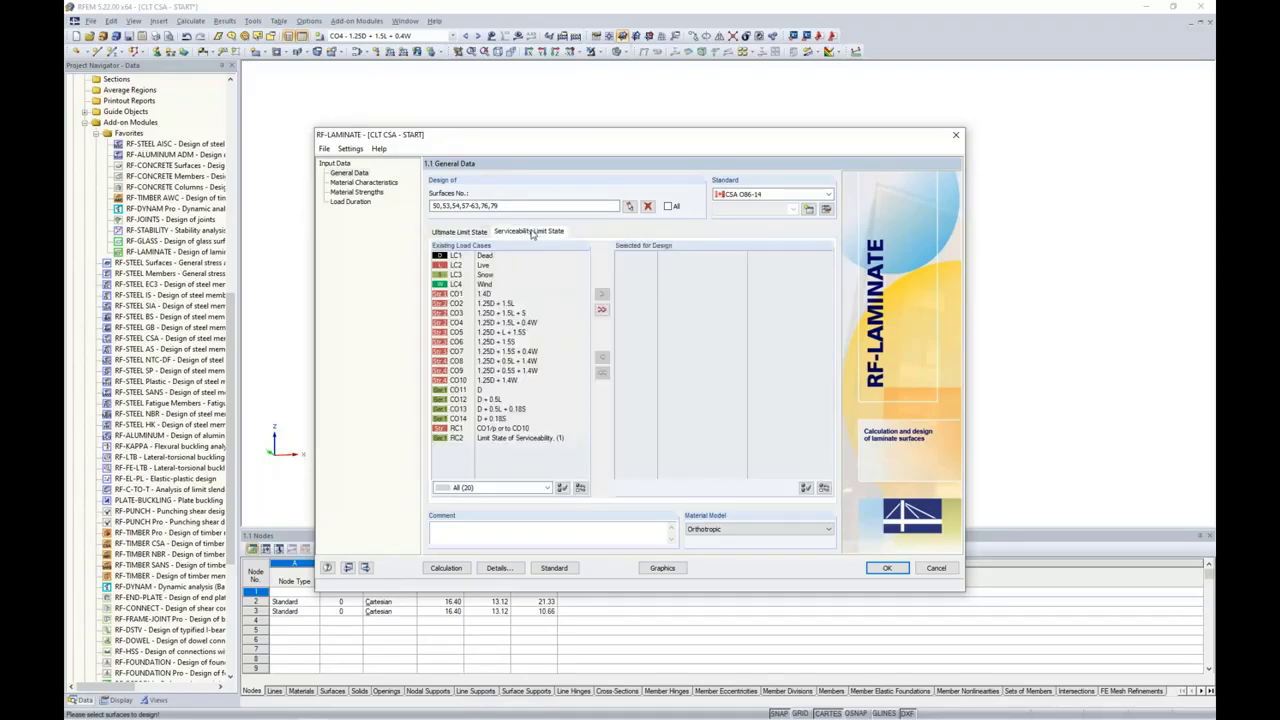
left_click(492, 391)
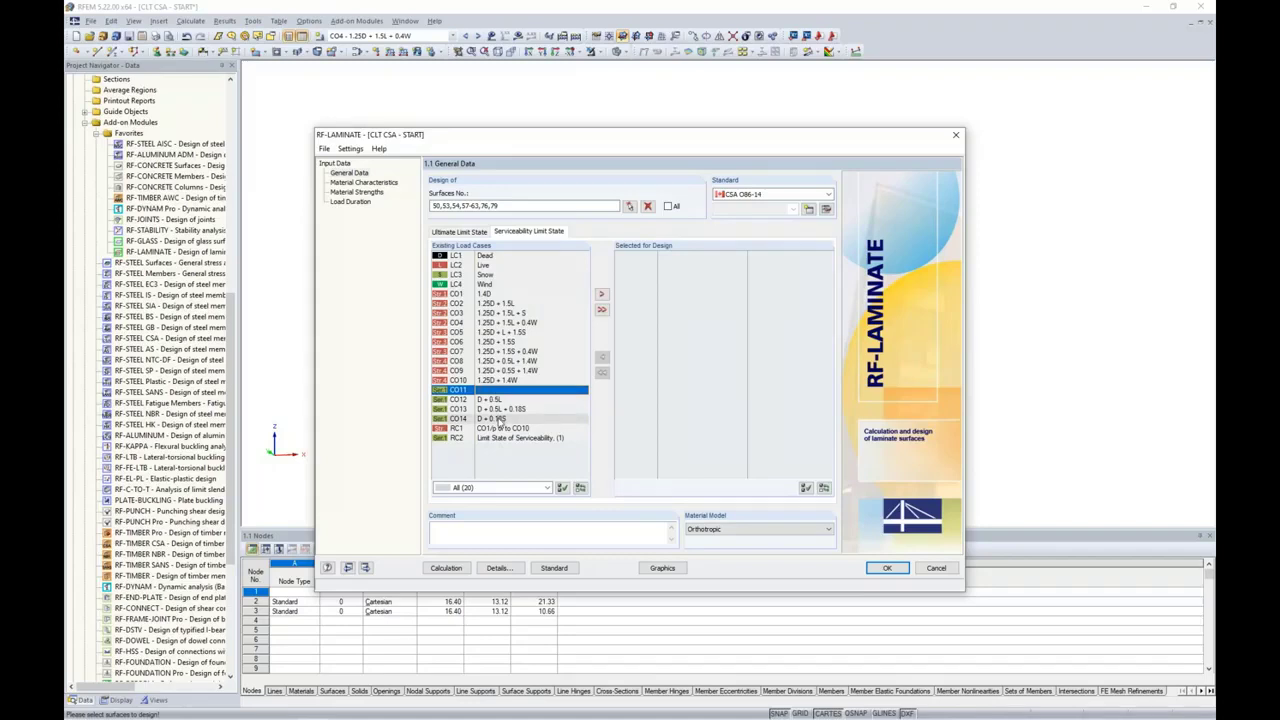
left_click(497, 419, "shift")
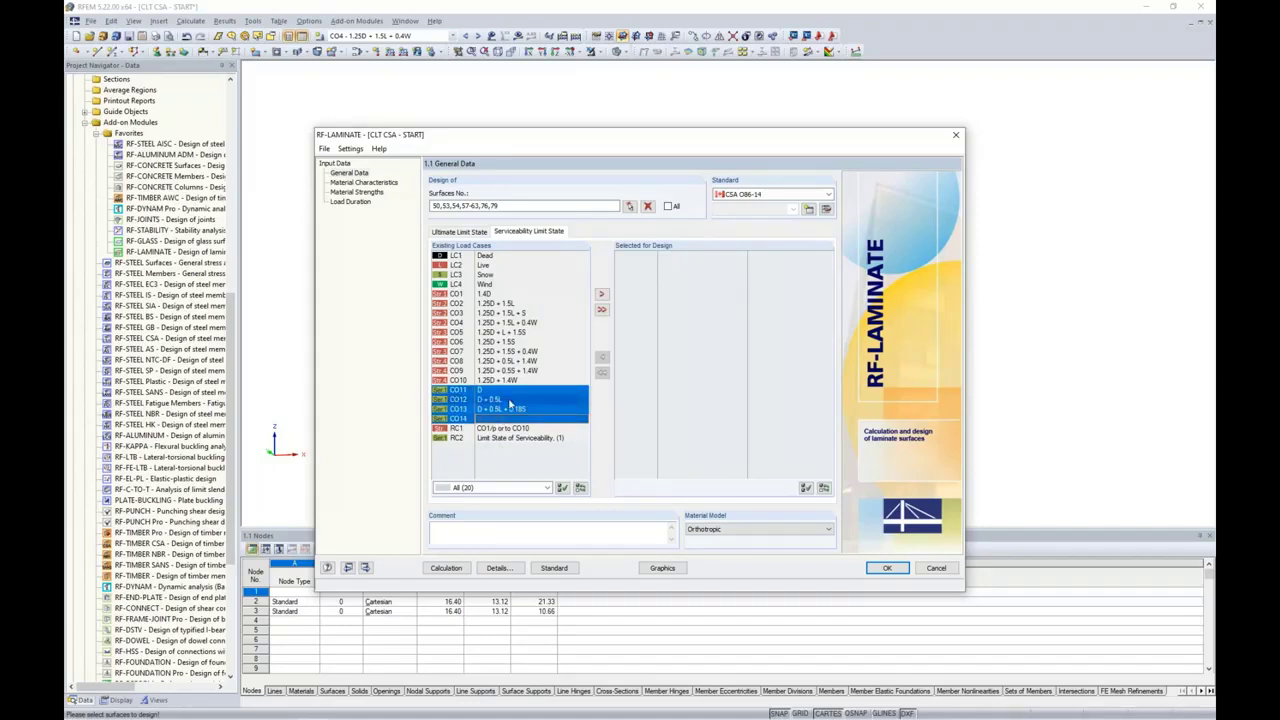
left_click(601, 294)
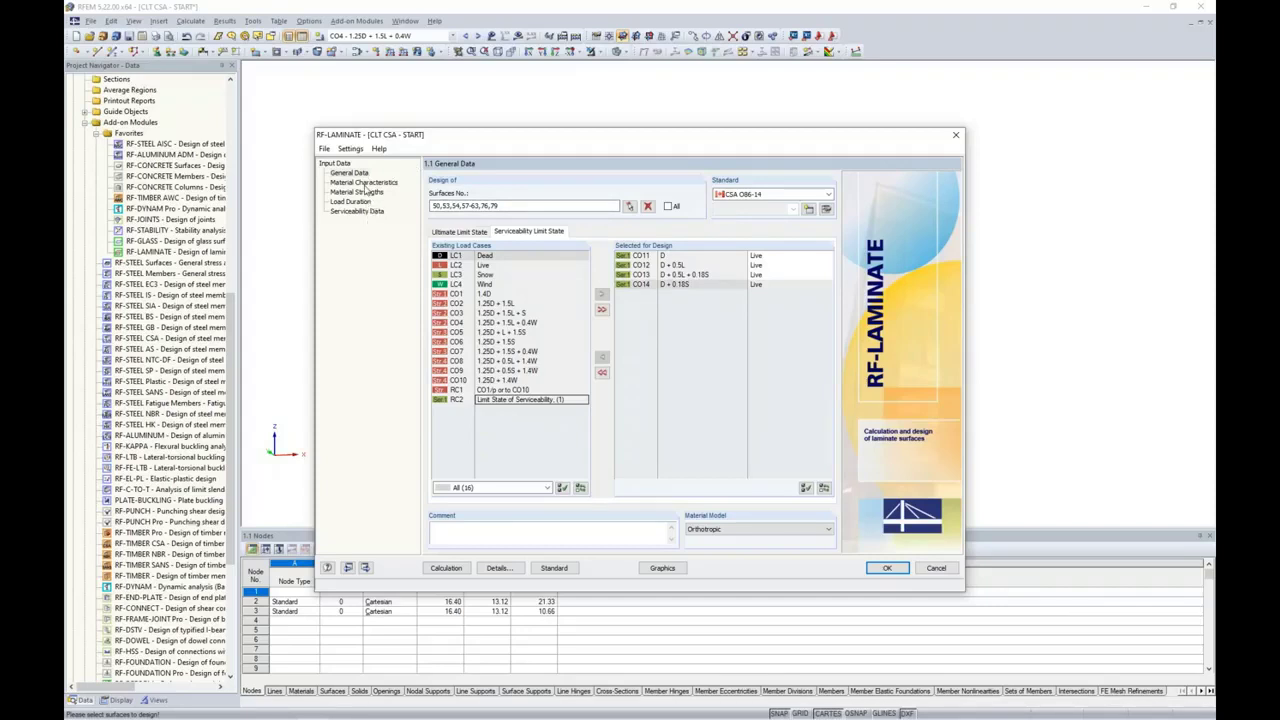
- Name composition 1 Floors in the material characteristics and assign it to all roof and intermediate floor surfaces, 57-63,66,67,69-72,76-79
left_click(364, 183)
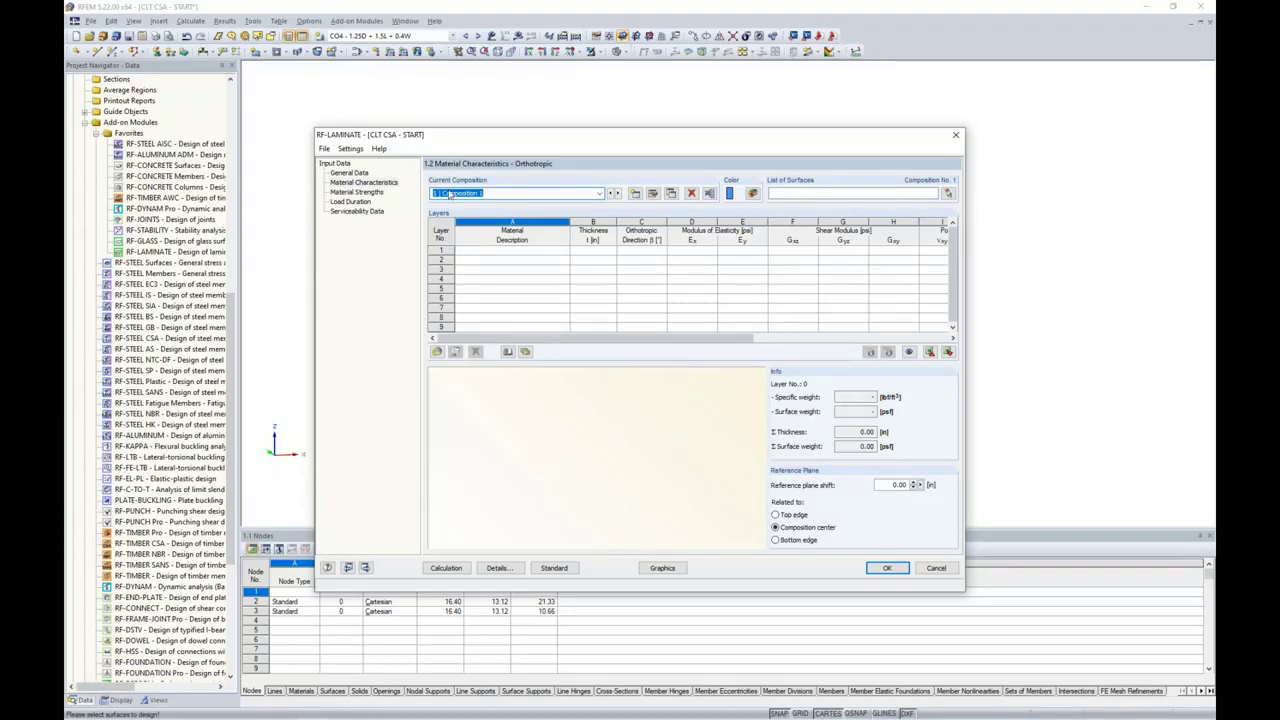
key("BackSpace")
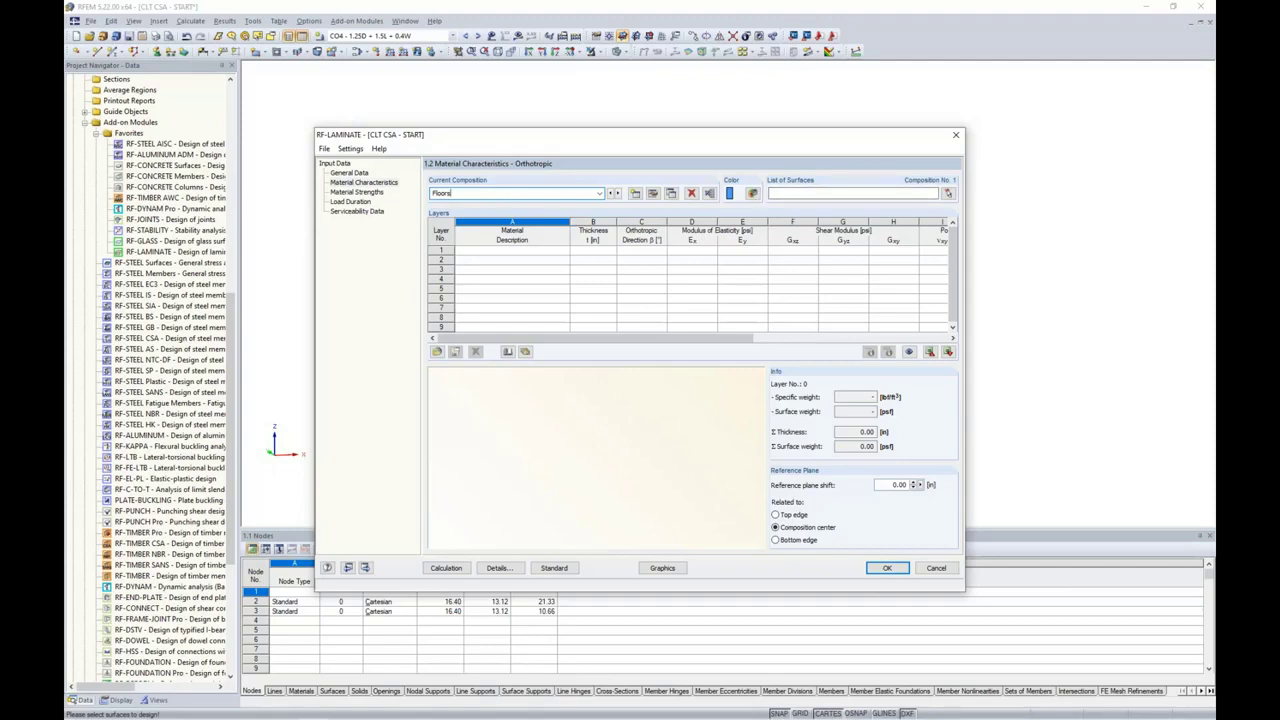
left_click(949, 193)
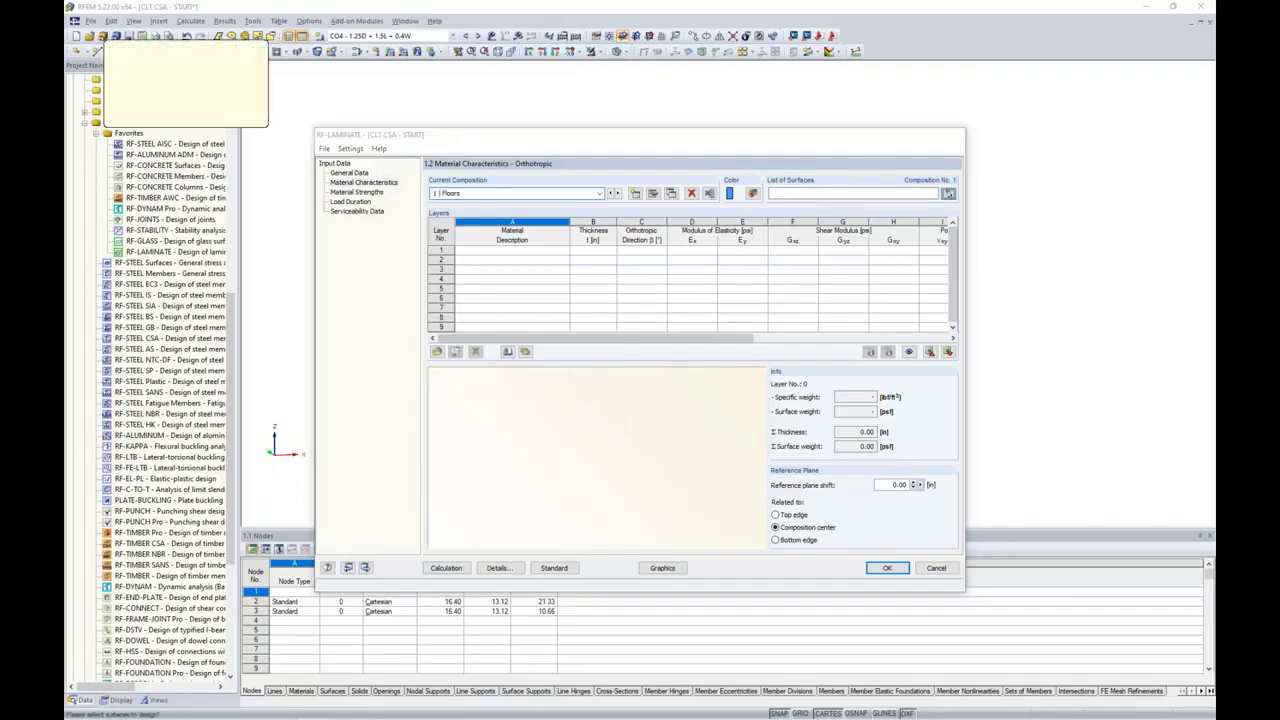
middle_click_drag(929, 289, 858, 257, "ctrl")
scroll(858, 257, "down", 1)
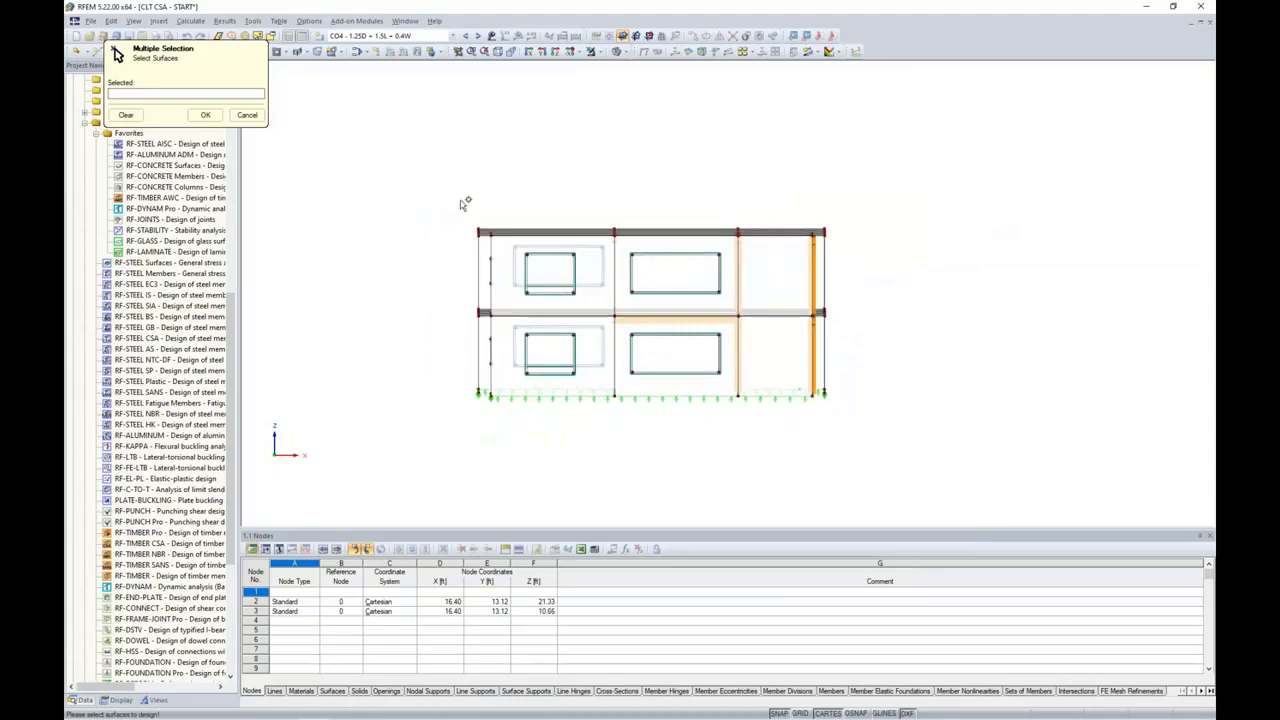
left_click_drag(453, 198, 863, 240)
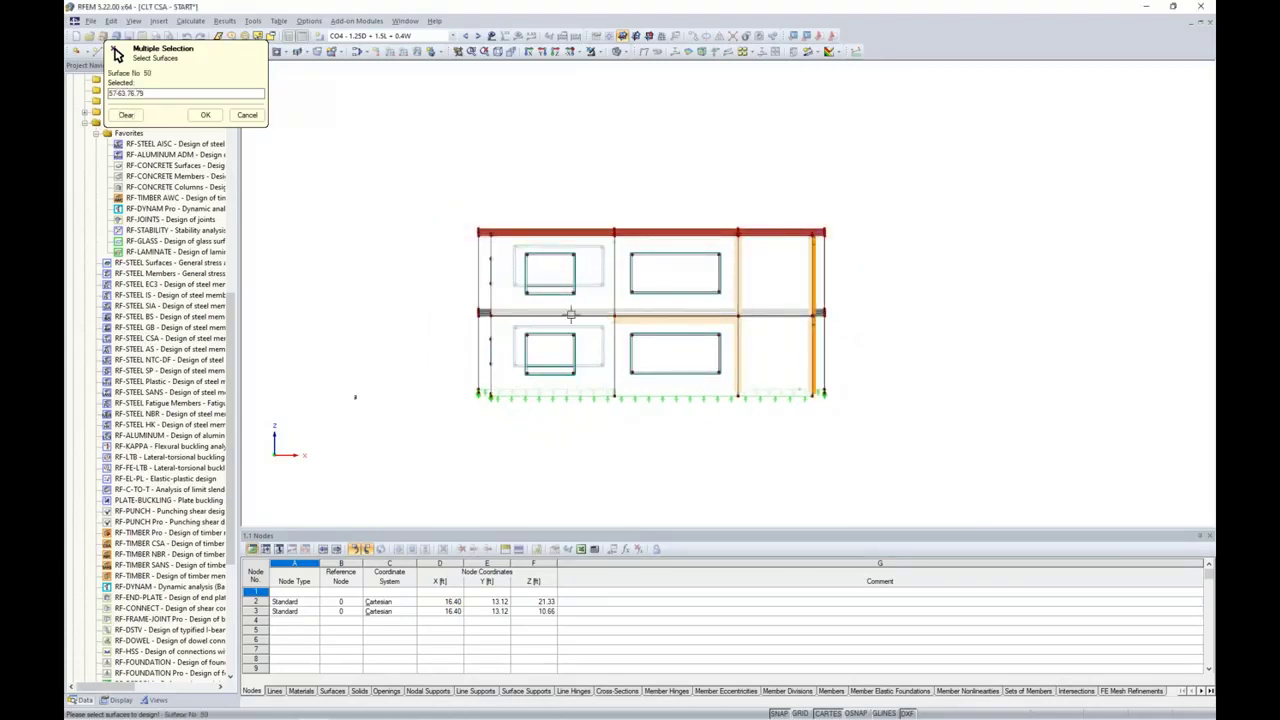
left_click_drag(457, 297, 868, 335)
middle_click_drag(886, 337, 948, 359, "ctrl")
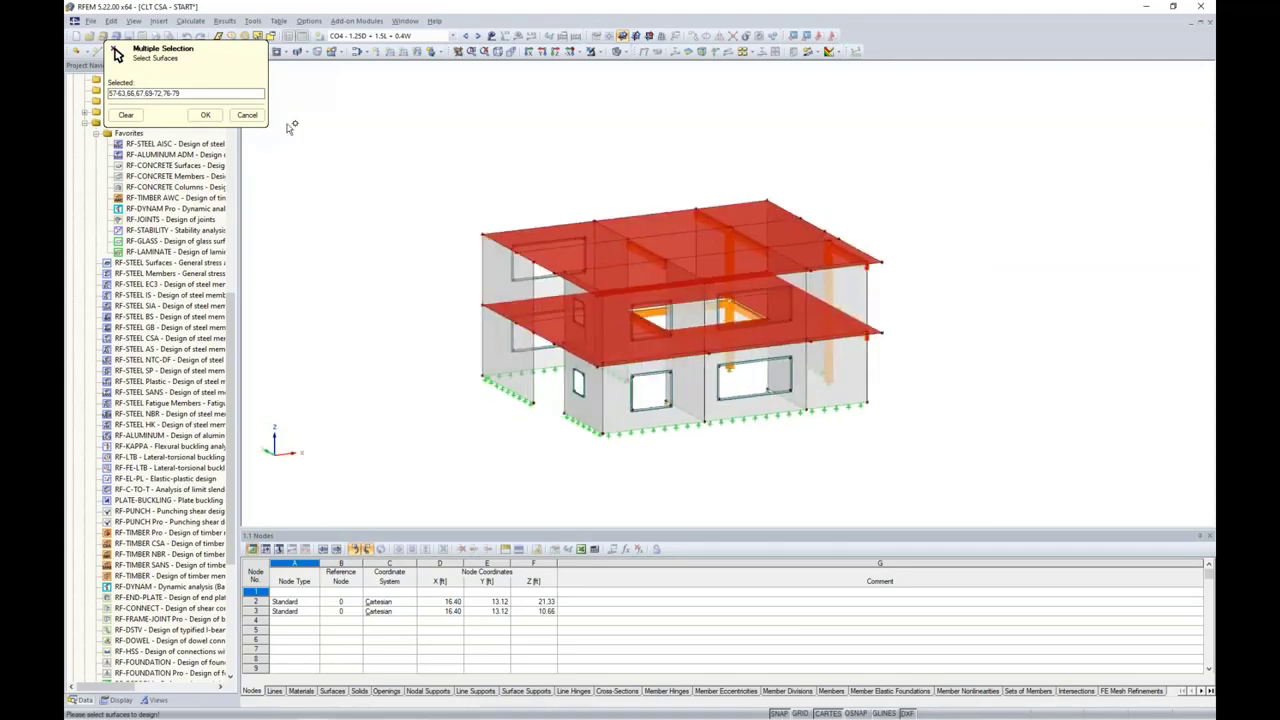
left_click(205, 114)
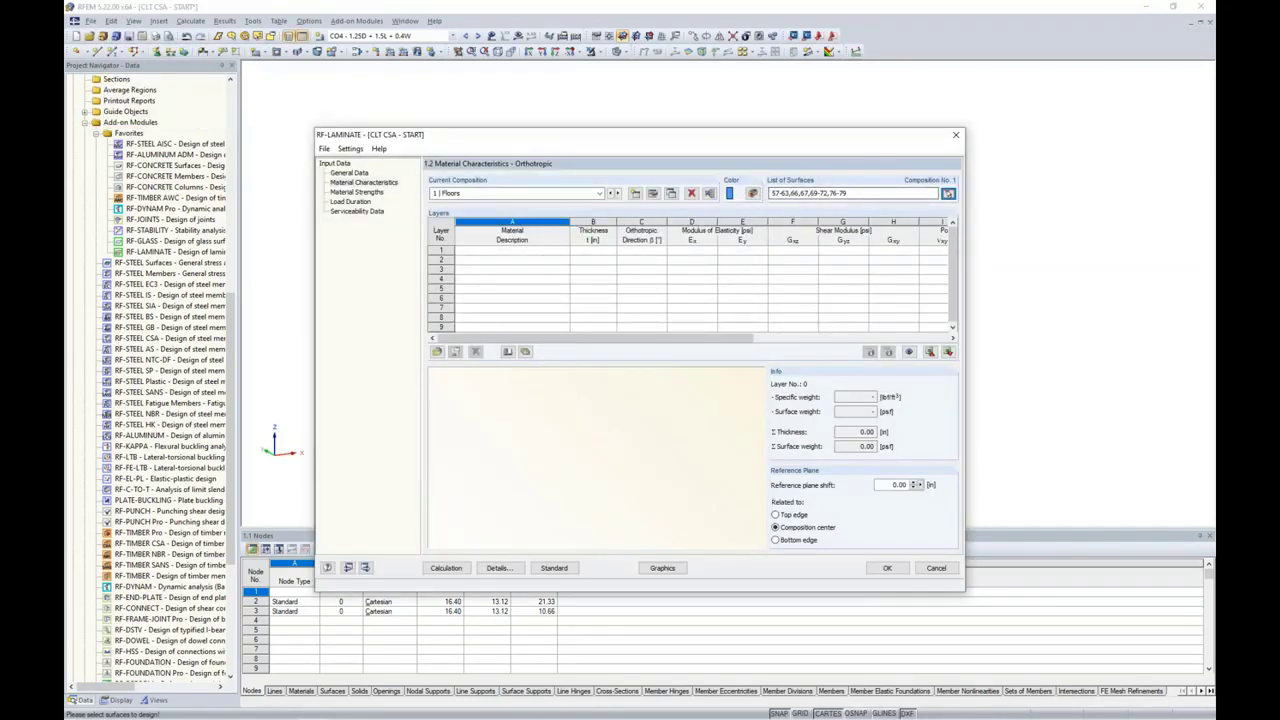
- Change the Floors composition's display color to orange, RGB 255, 128, 0
left_click(752, 194)
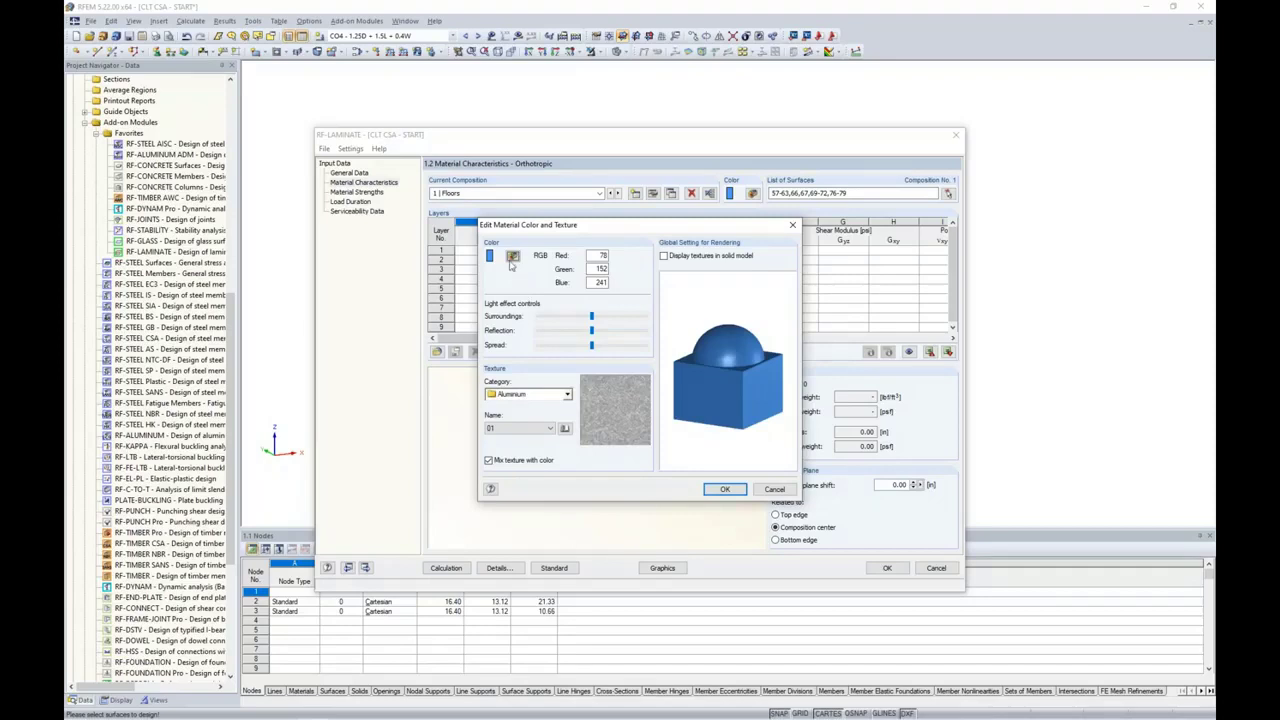
left_click(512, 257)
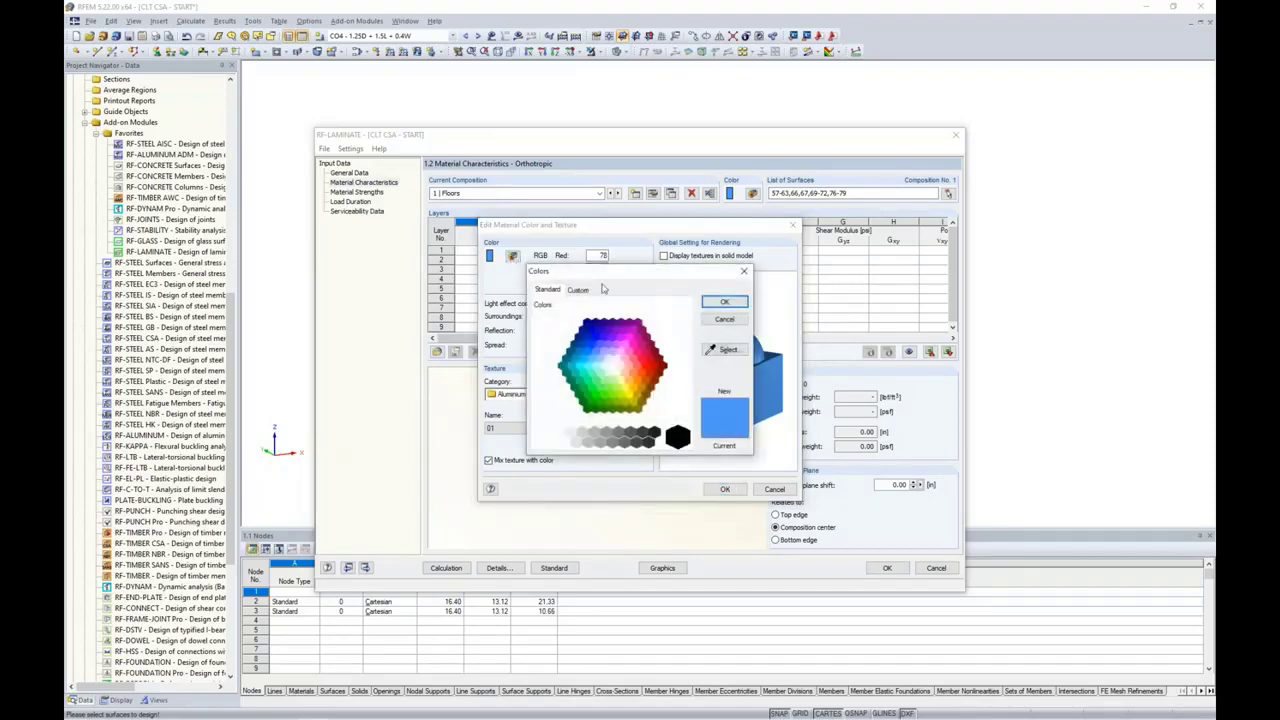
left_click(637, 381)
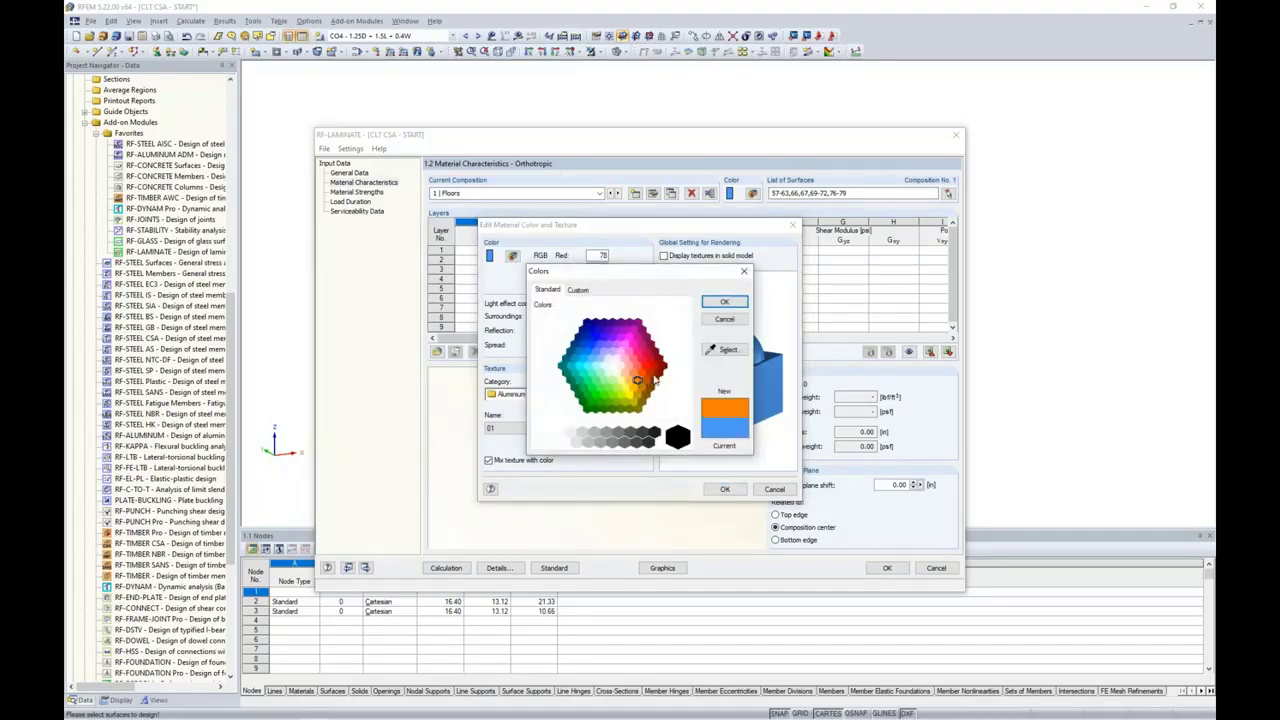
left_click(724, 302)
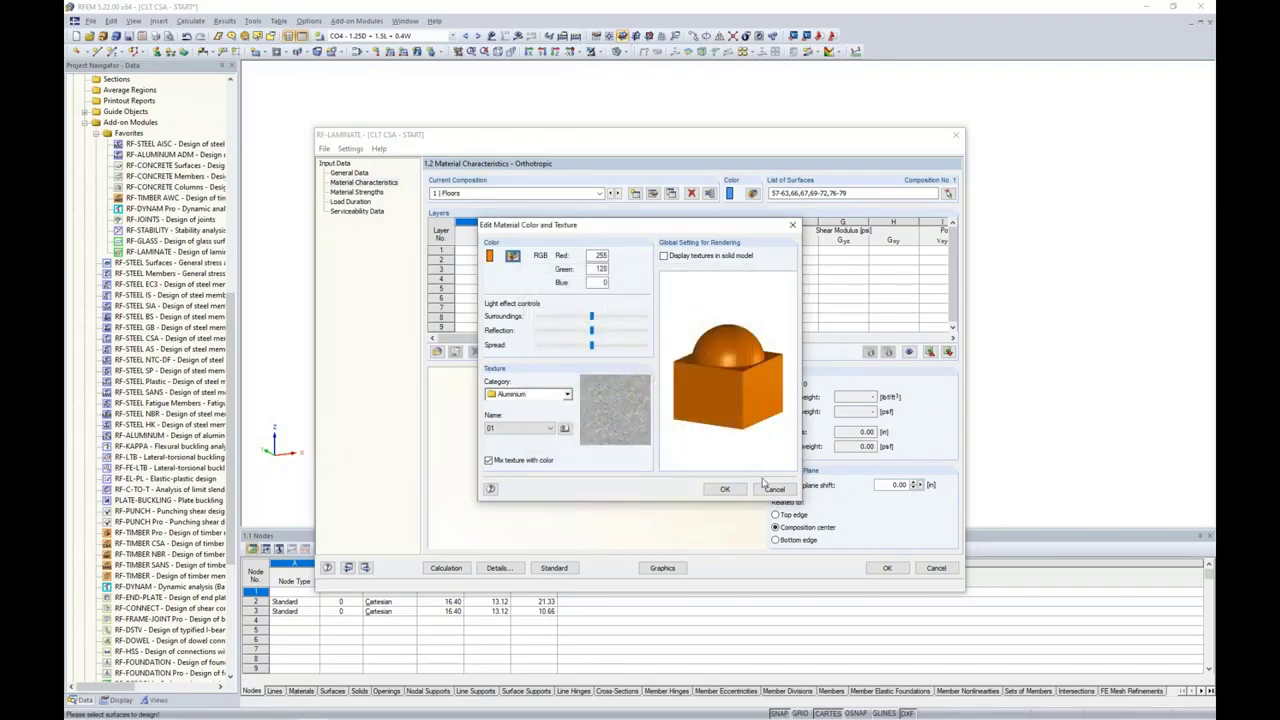
left_click(725, 489)
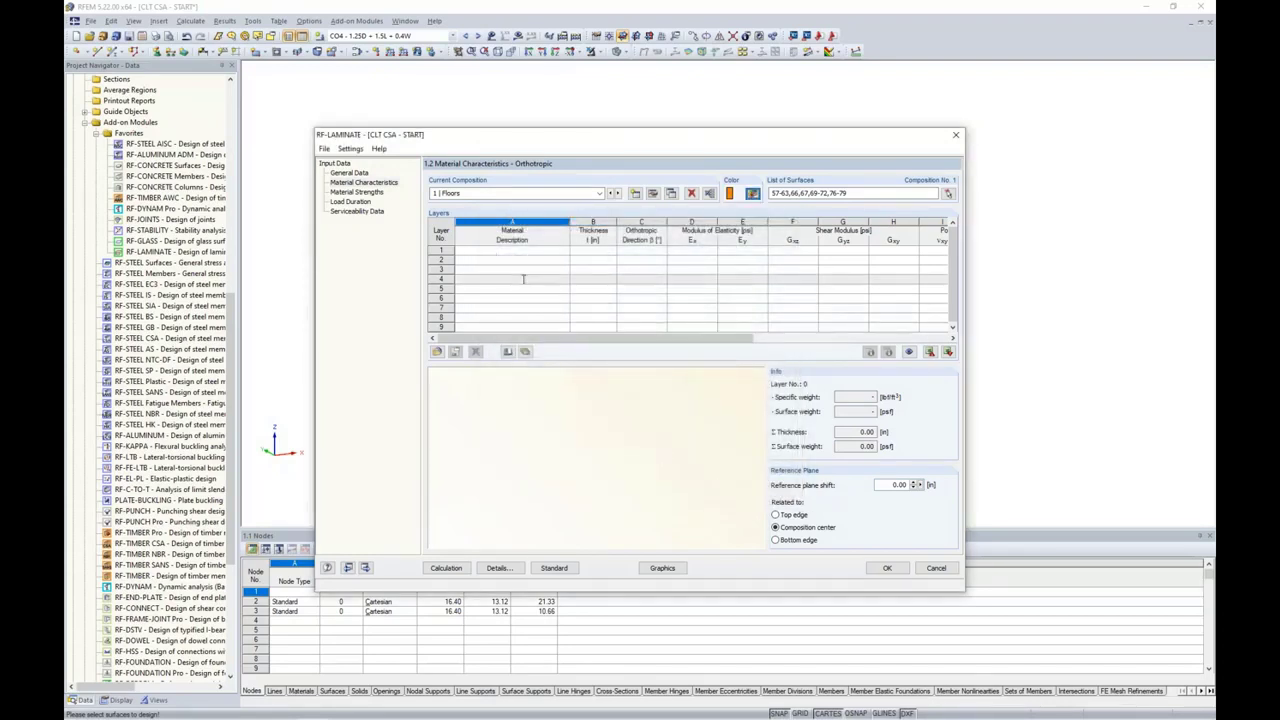
- Open the material library for layer 1 and filter it by Timber, Wood (North America) and the CAN/CSA standard group
left_click(517, 250)
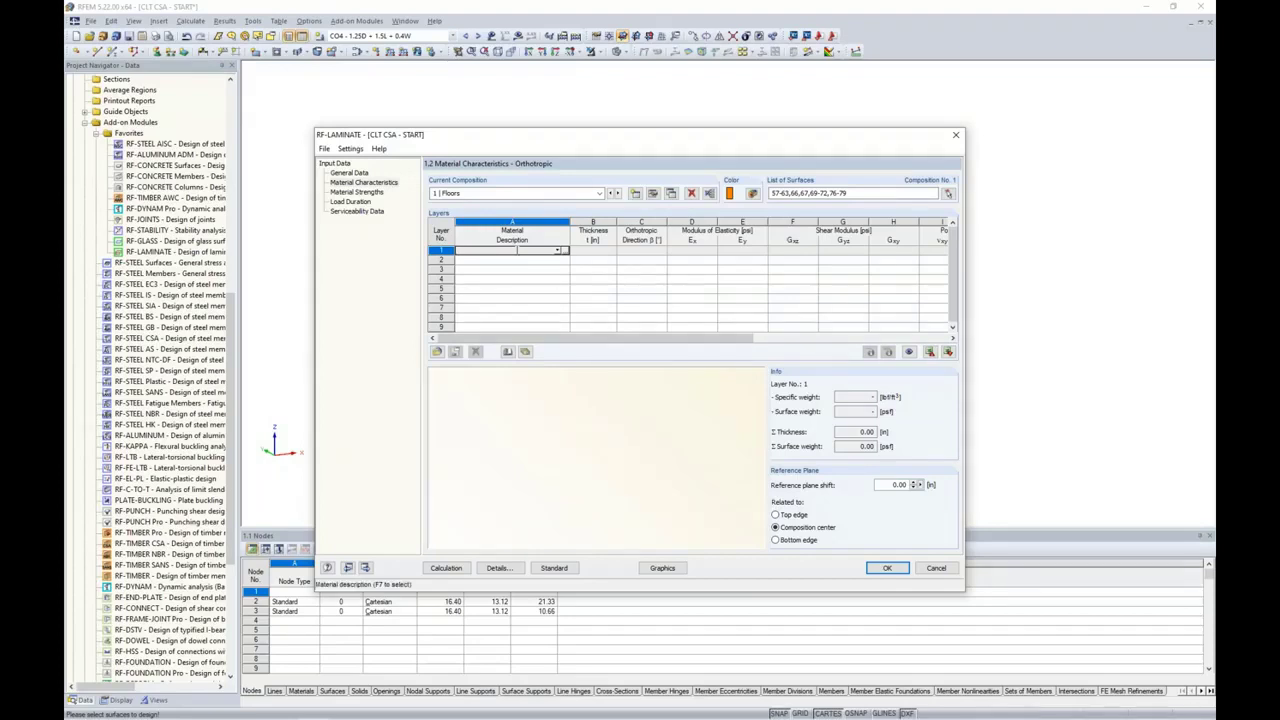
left_click(561, 251)
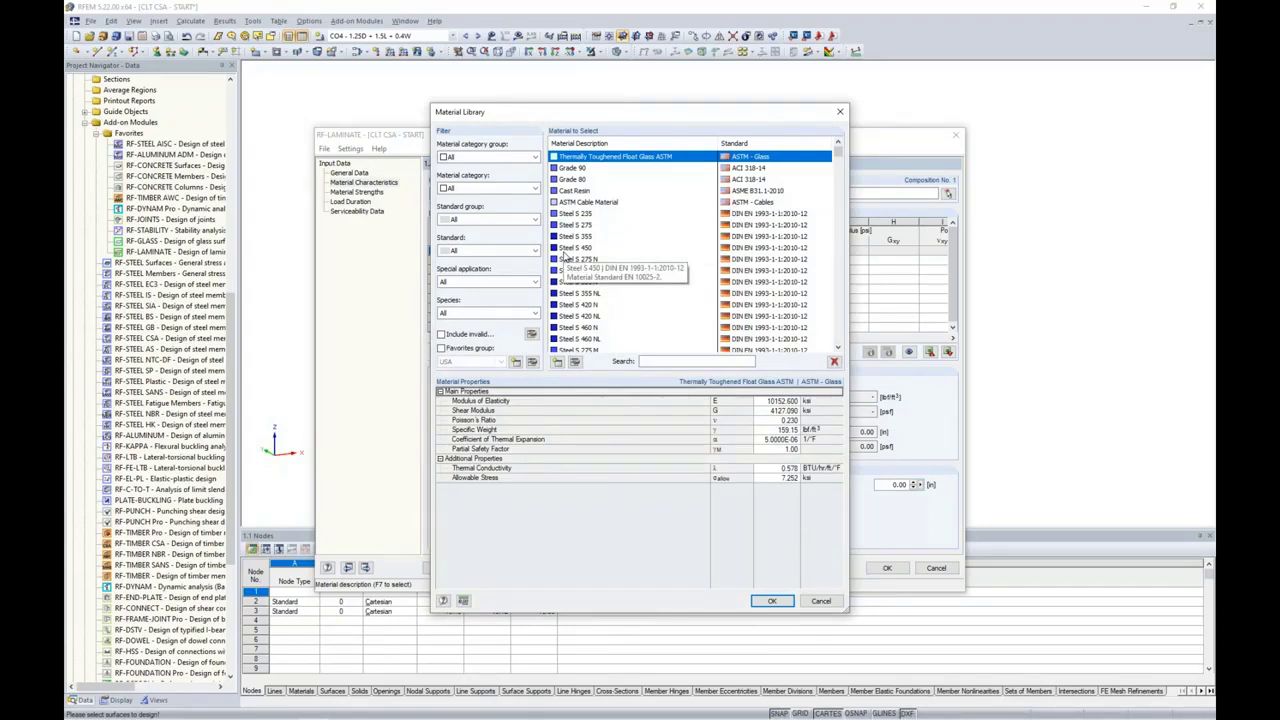
left_click(510, 160)
left_click(479, 209)
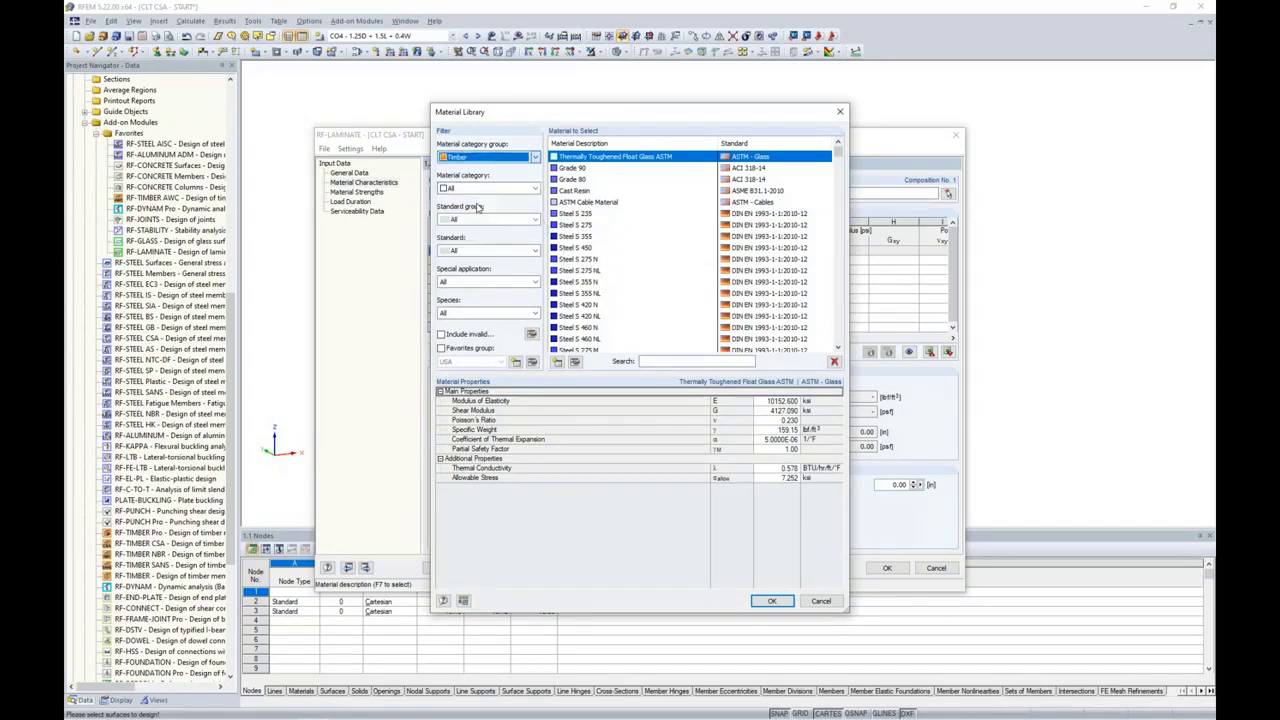
left_click(485, 189)
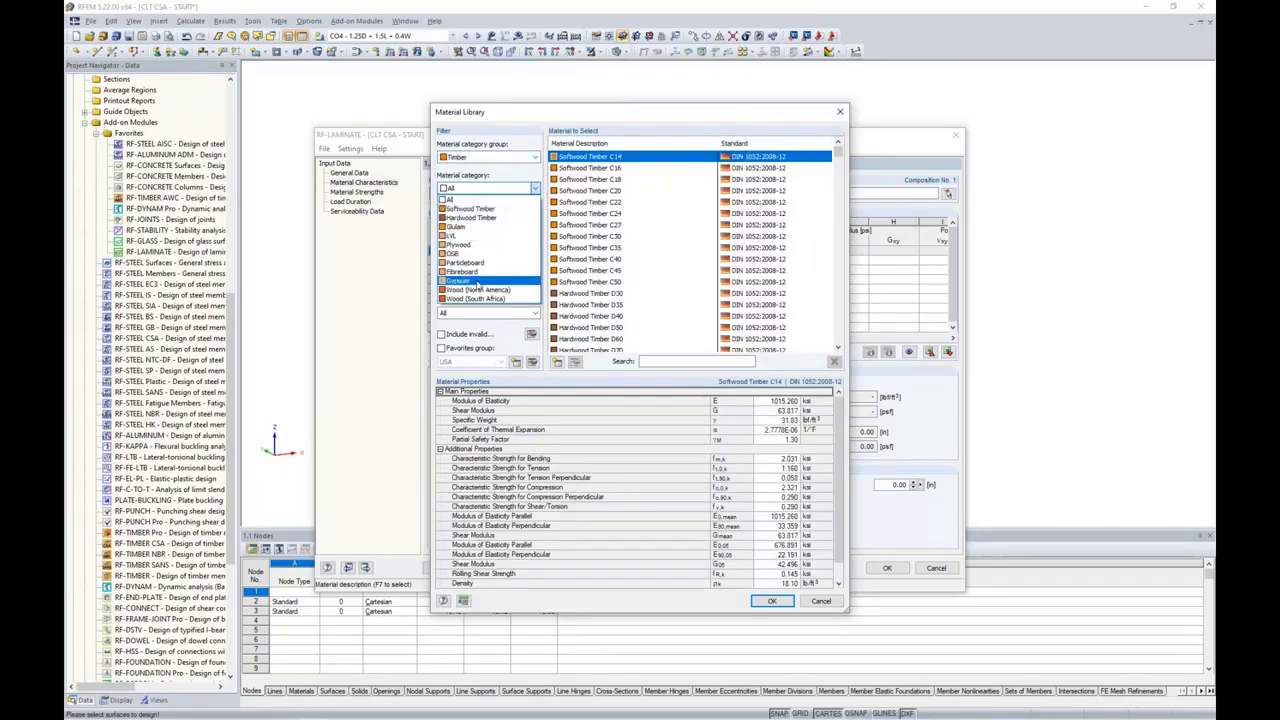
left_click(478, 289)
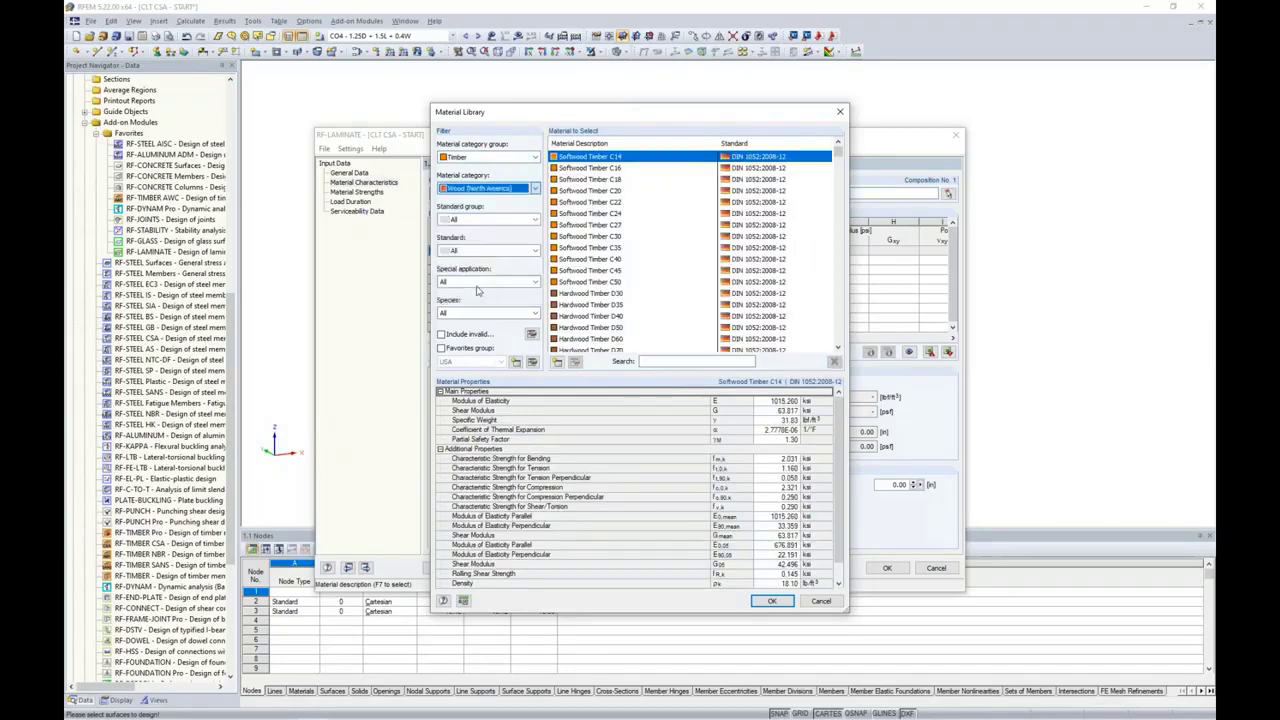
left_click(490, 222)
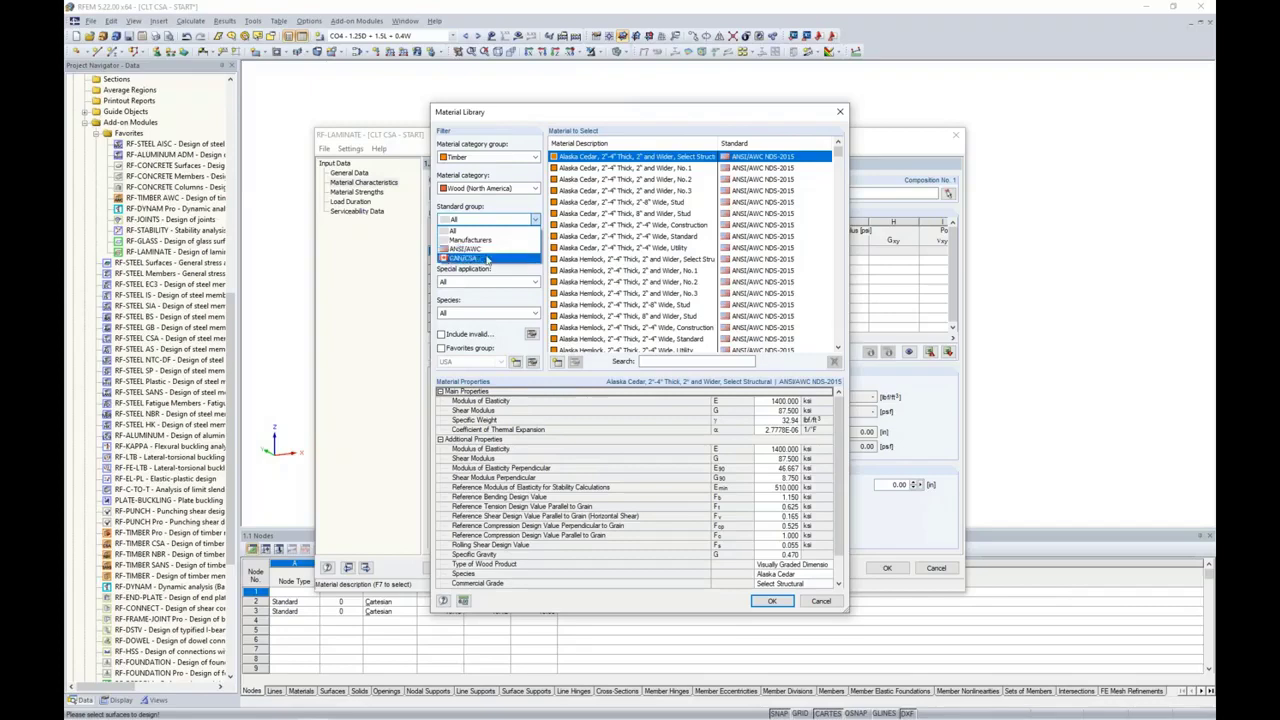
left_click(470, 258)
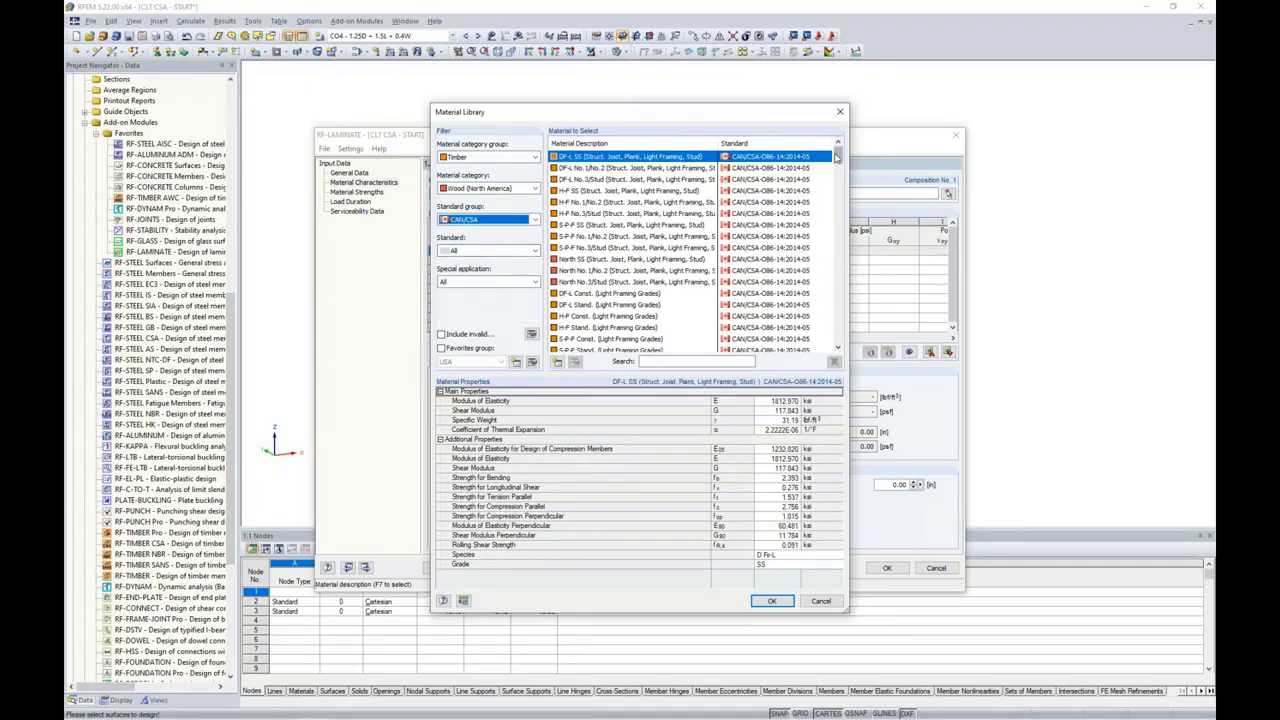
- Assign the material North 1950Fb-1.7E (MSR Grades 38 mm Thick) to layer 1 of the Floors composition
left_click_drag(838, 156, 836, 266)
left_click(683, 248)
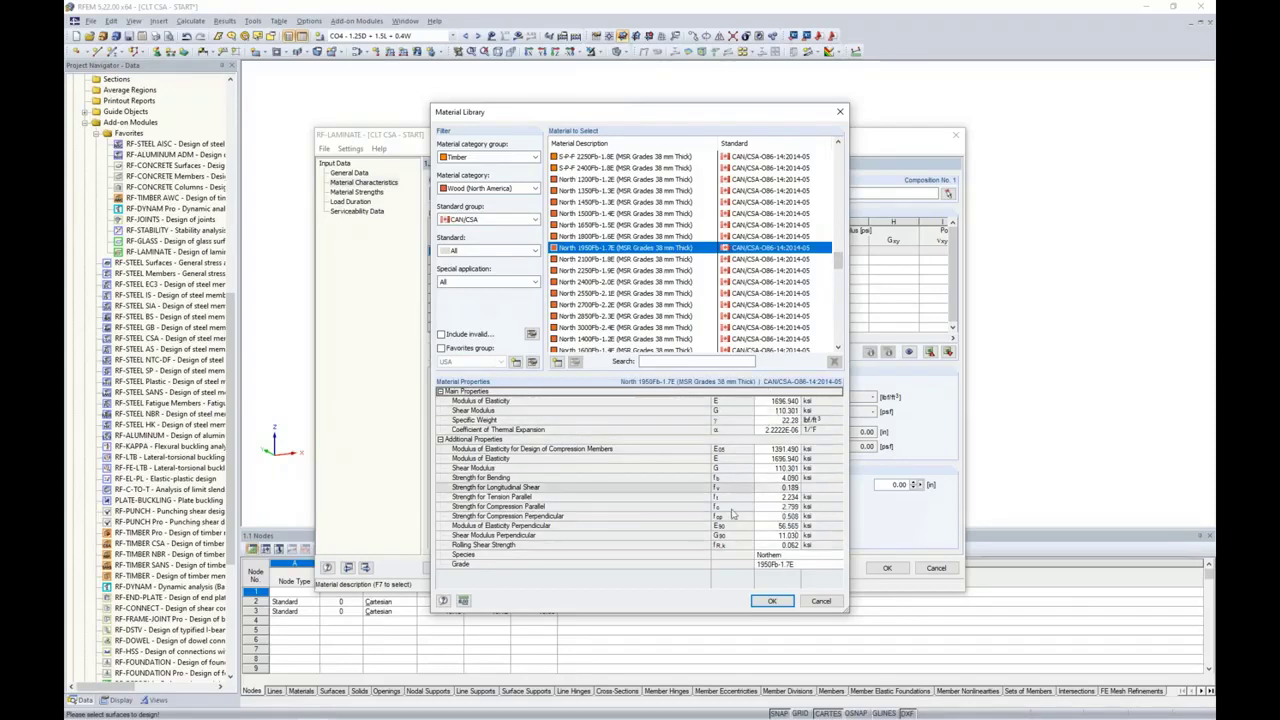
left_click(772, 600)
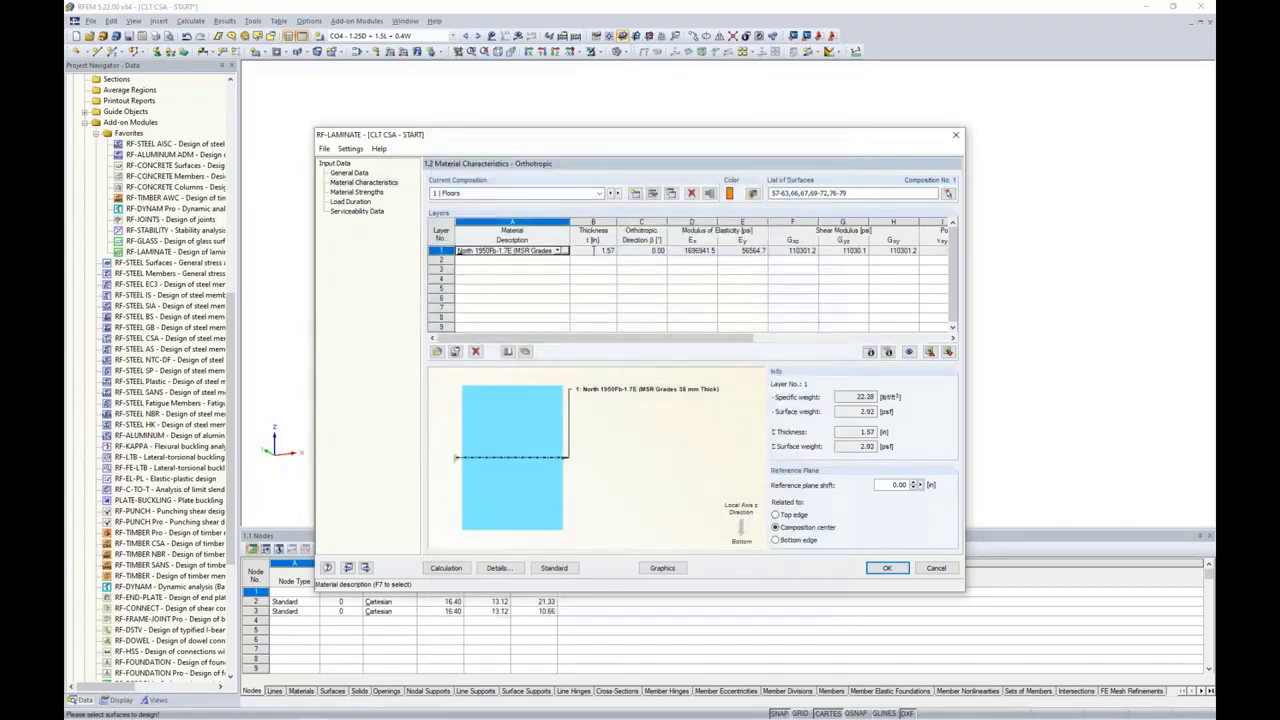
- Set the thickness of layer 1 to 1.50 in
left_click(595, 250)
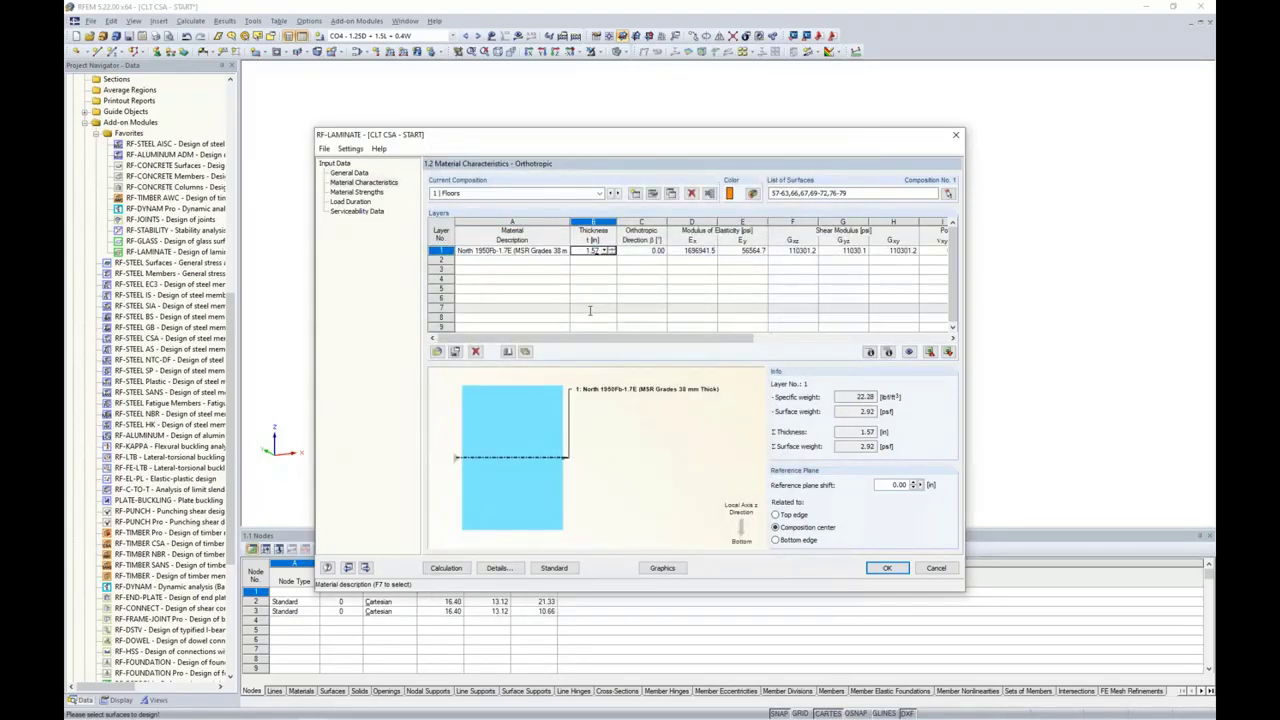
key("BackSpace")
type("0")
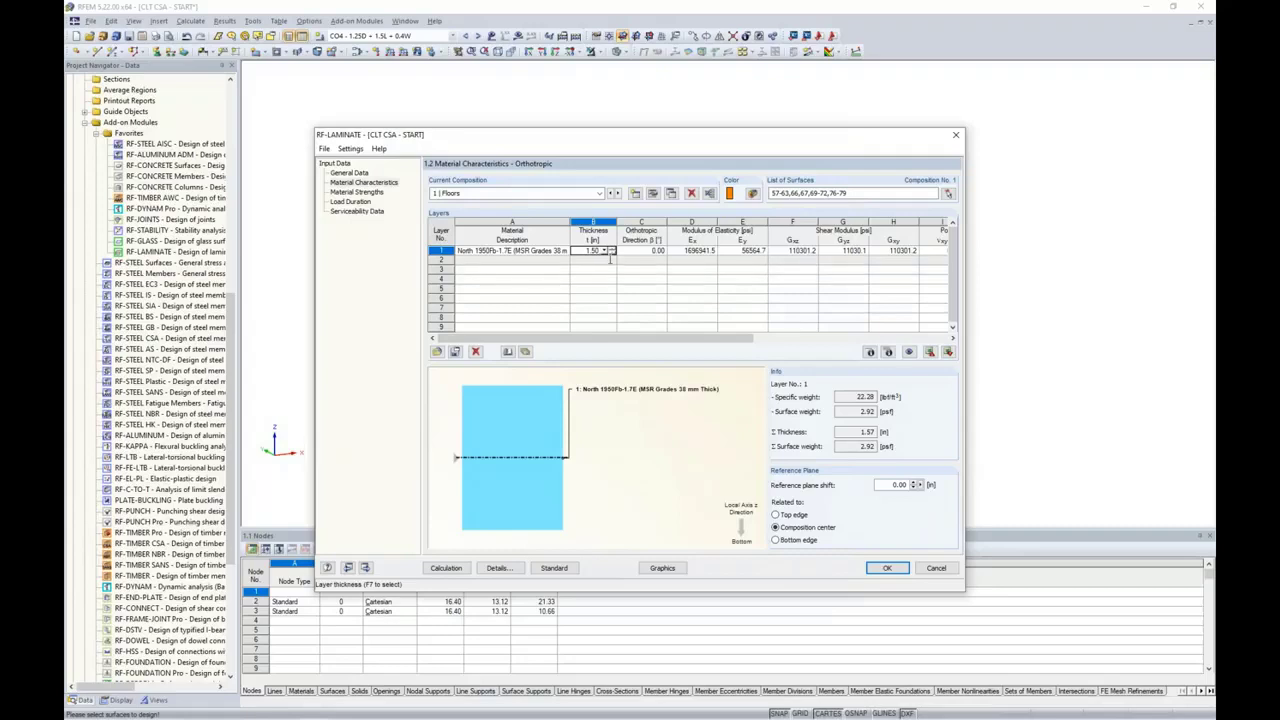
- Add layer 2 to the Floors composition with North 1950Fb-1.7E (MSR Grades 38 mm Thick) and an orthotropic direction of 90°
left_click(636, 252)
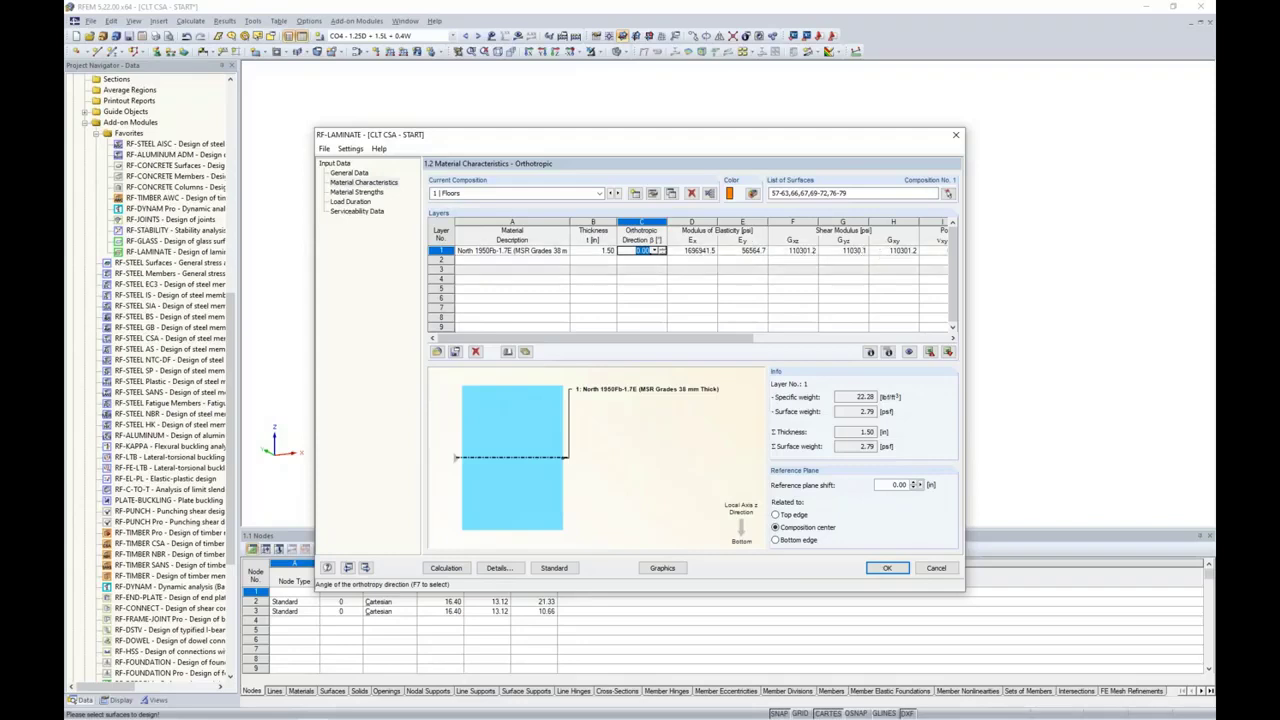
left_click(523, 261)
left_click(561, 261)
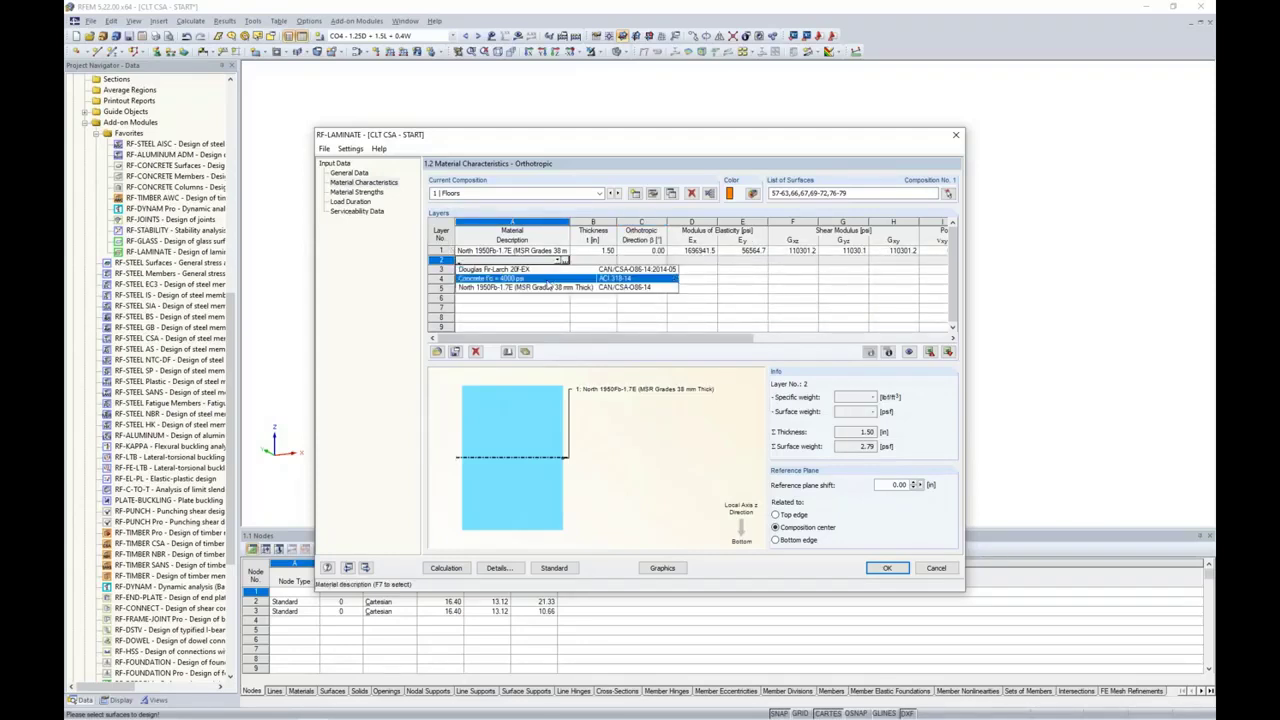
left_click(548, 288)
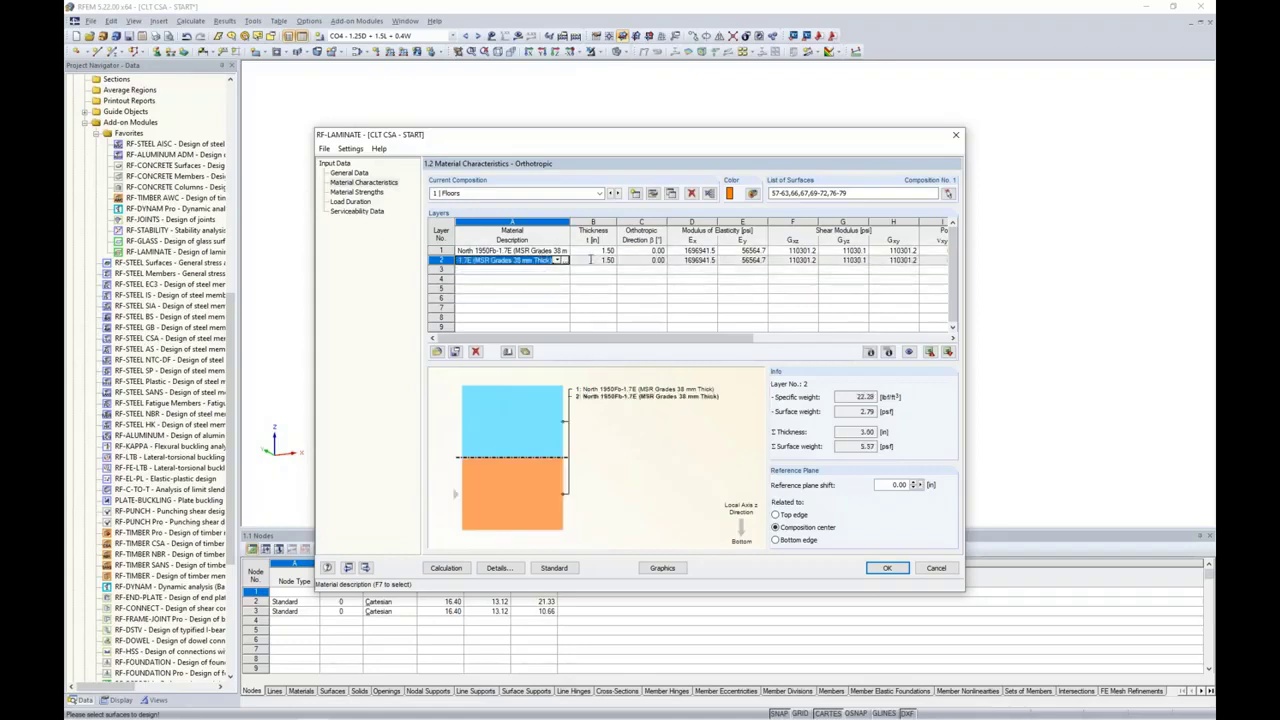
left_click(640, 260)
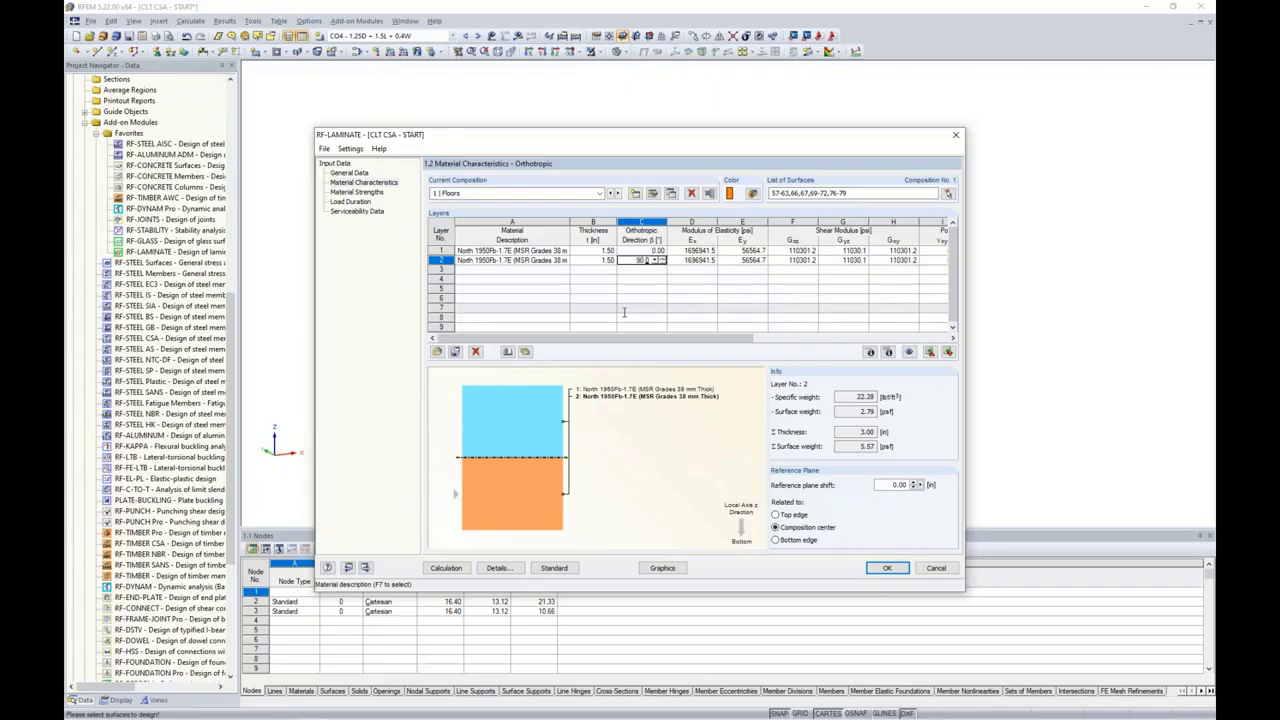
type("90")
key("Tab")
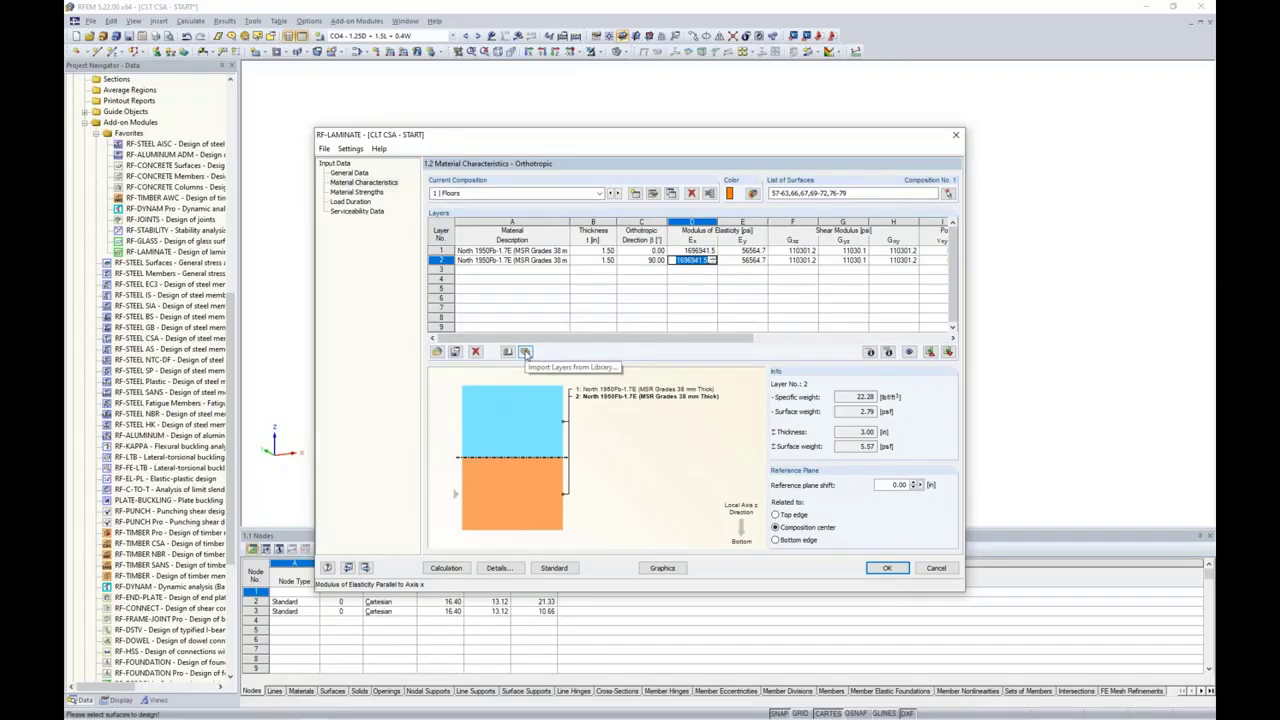
- Import library layers into the Floors composition using producer ANSI/APA PRG 320 CLT - CAN, type CLT Grade E1 and thickness 105mm
left_click(525, 353)
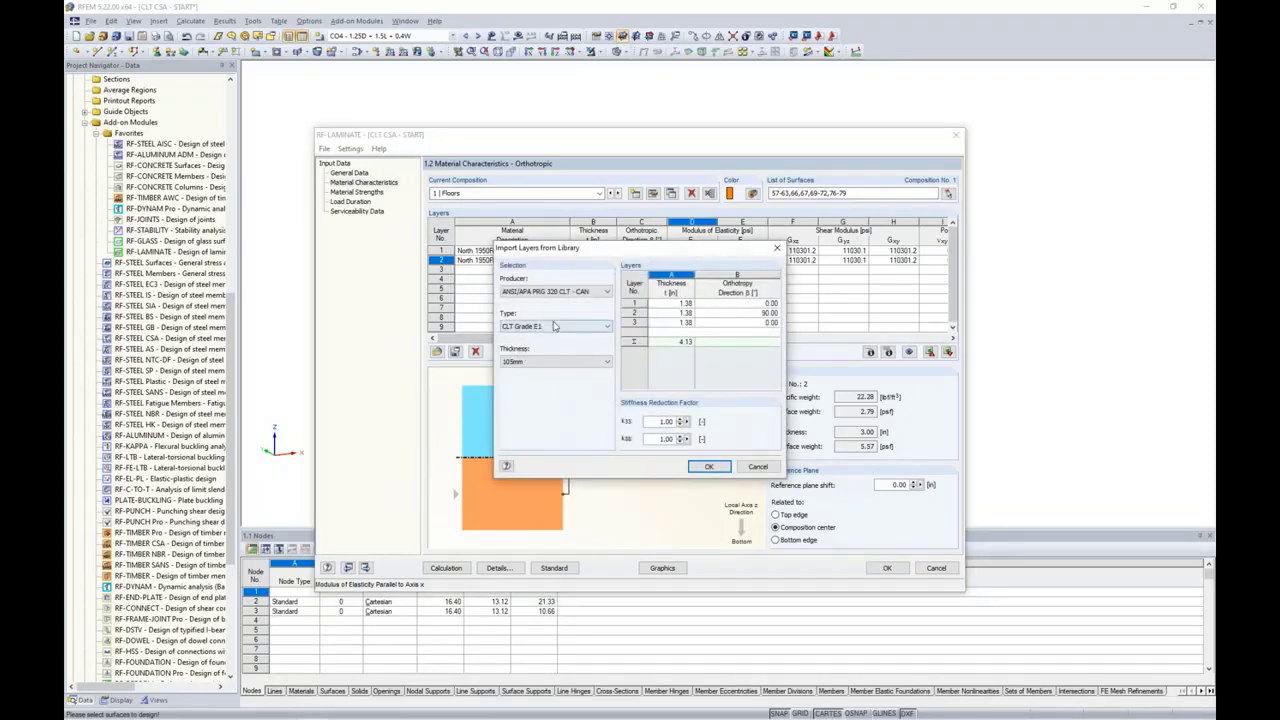
left_click(567, 292)
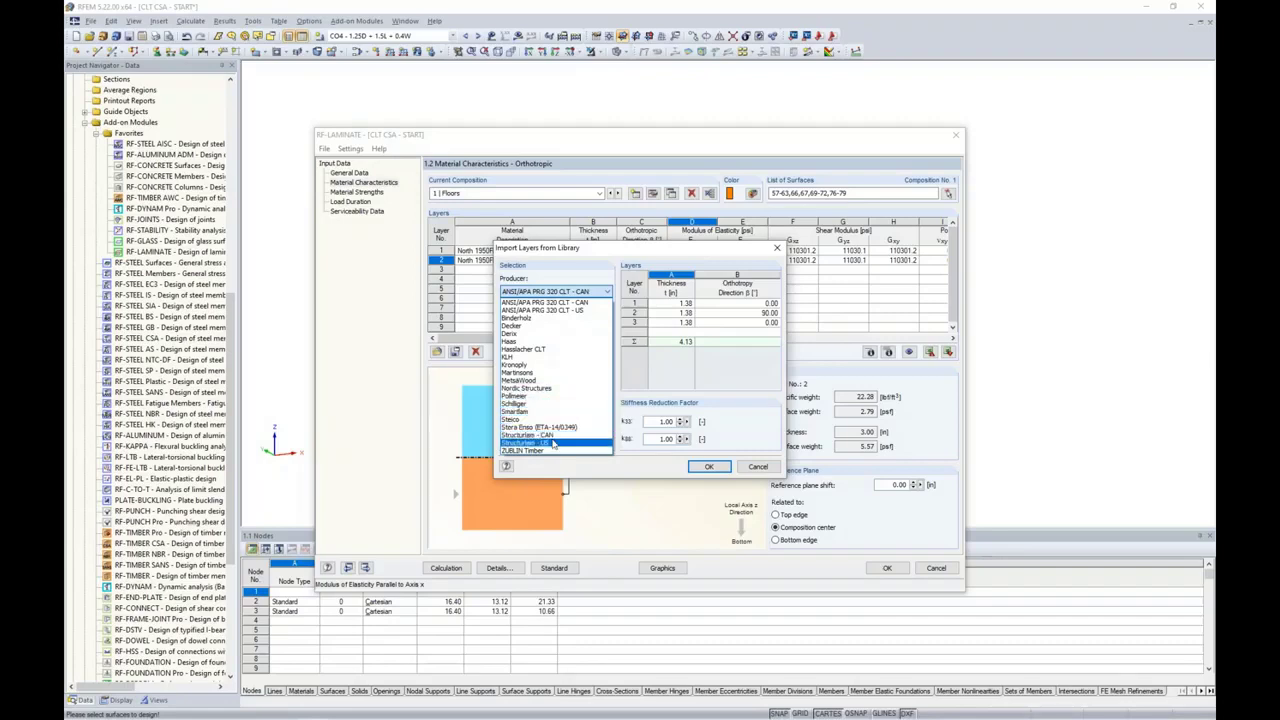
left_click(565, 302)
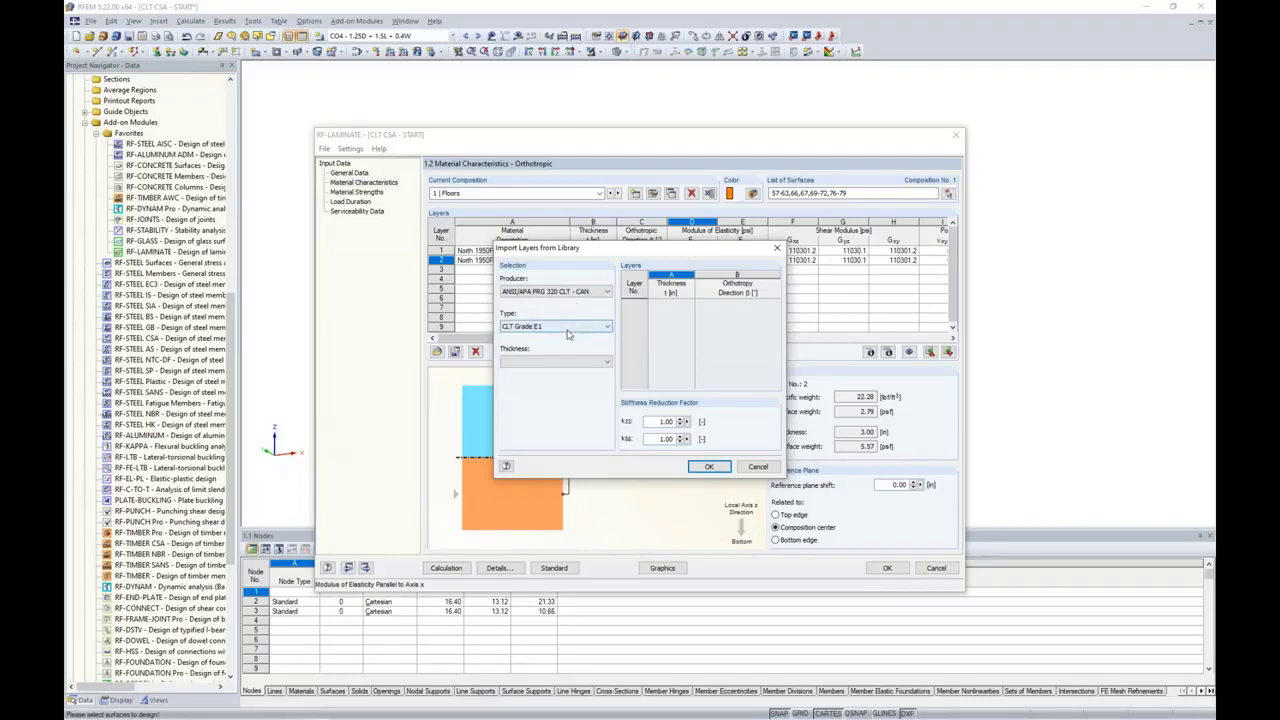
left_click(566, 328)
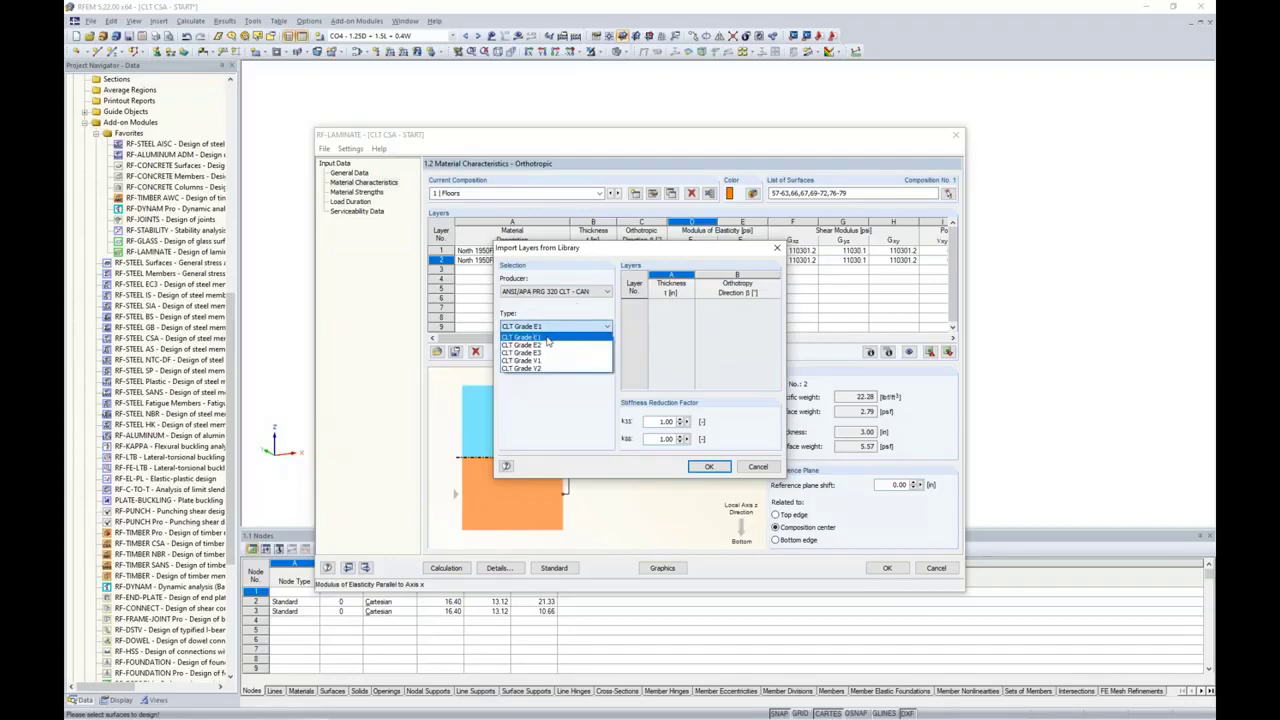
left_click(548, 340)
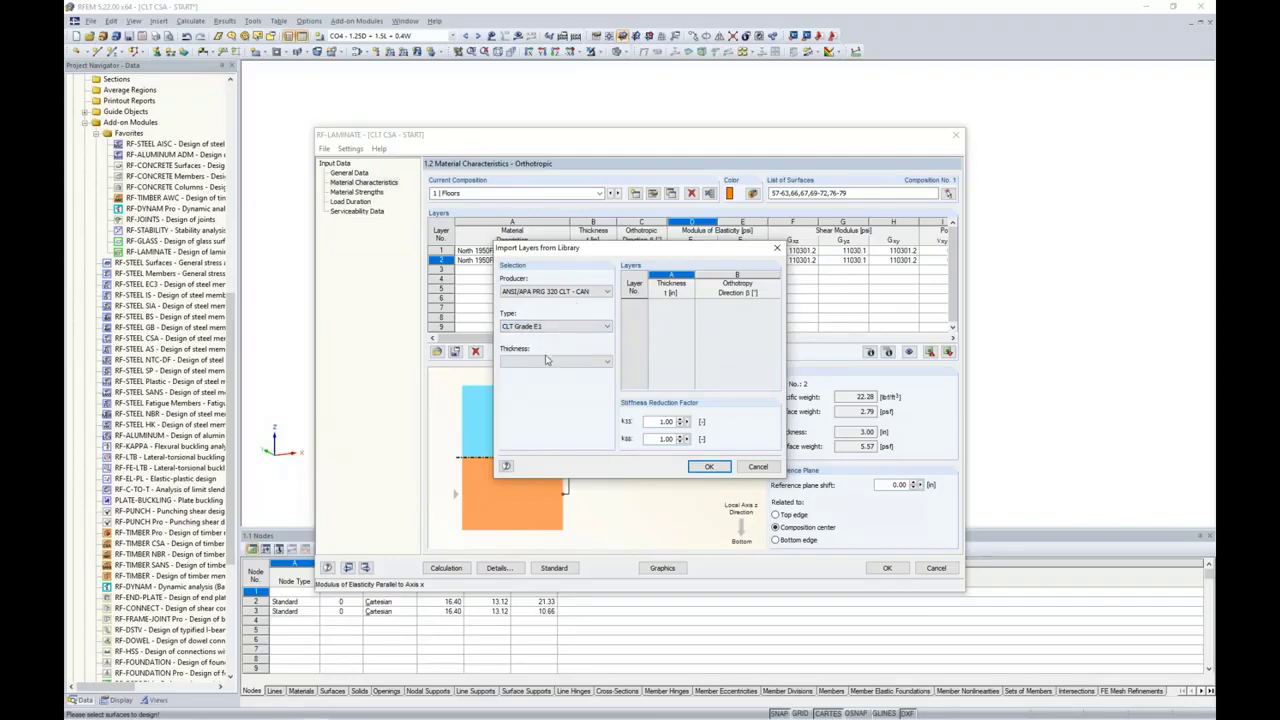
left_click(550, 362)
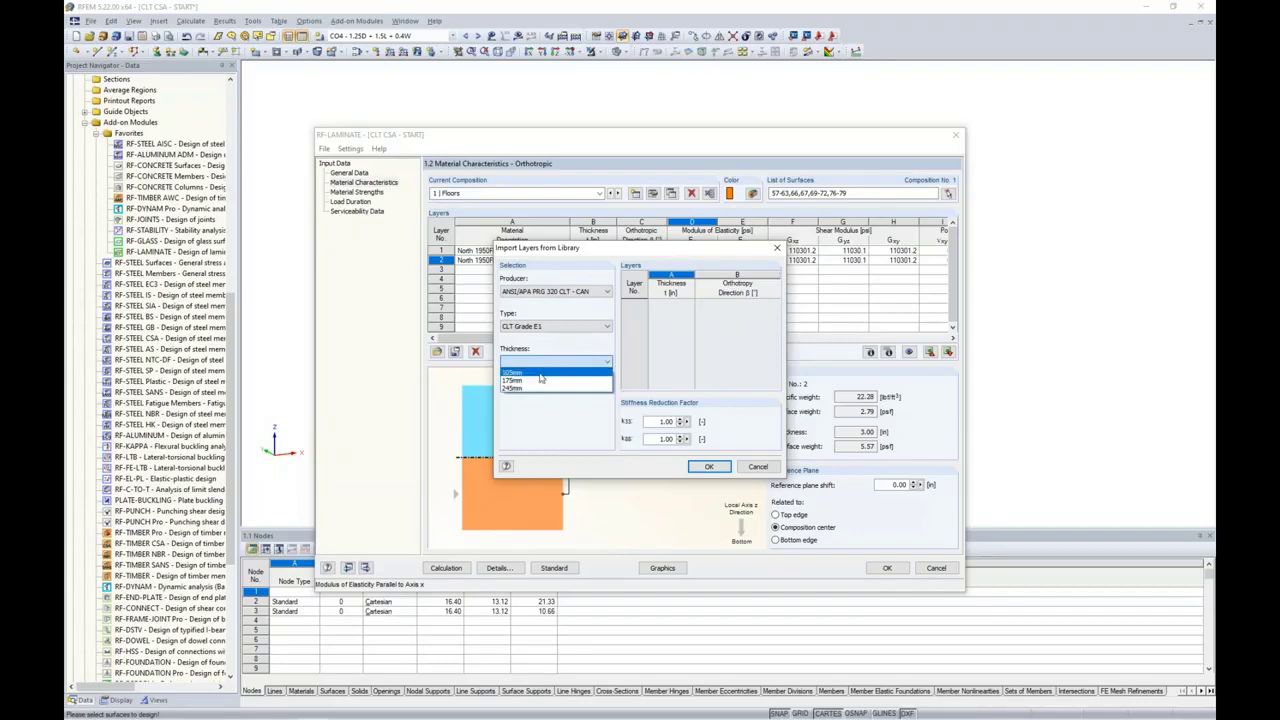
left_click(540, 375)
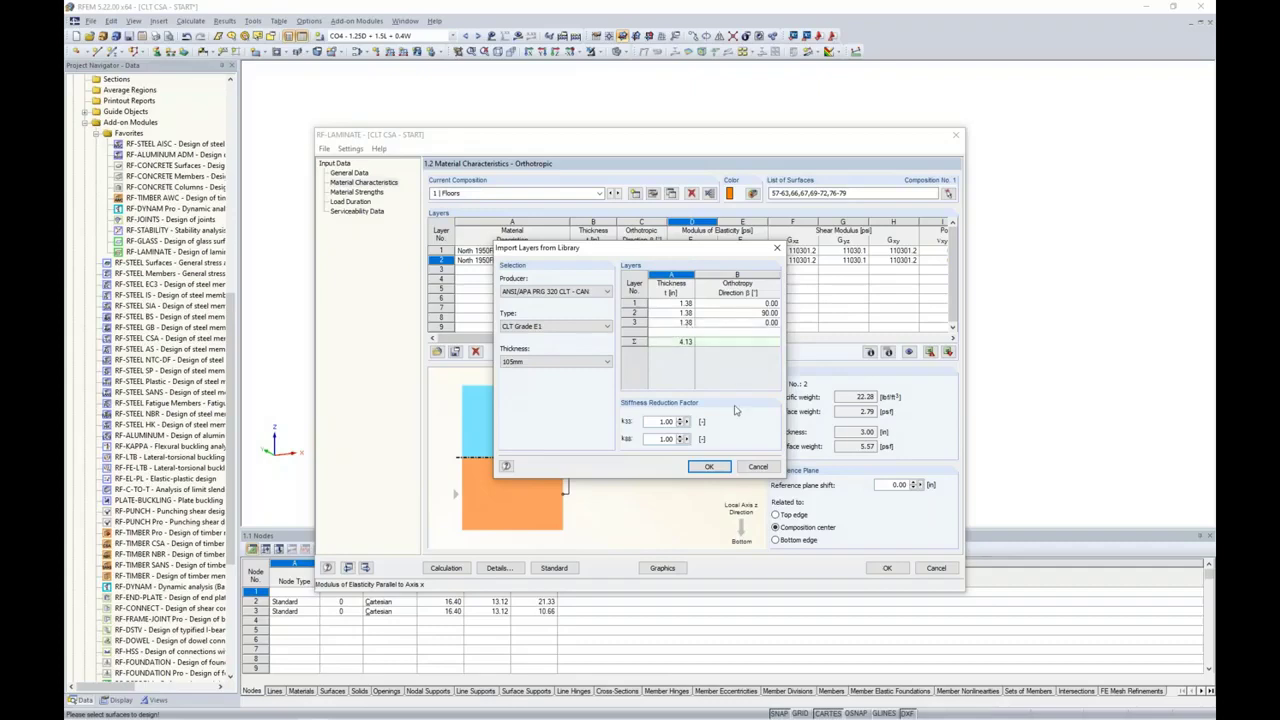
left_click(708, 468)
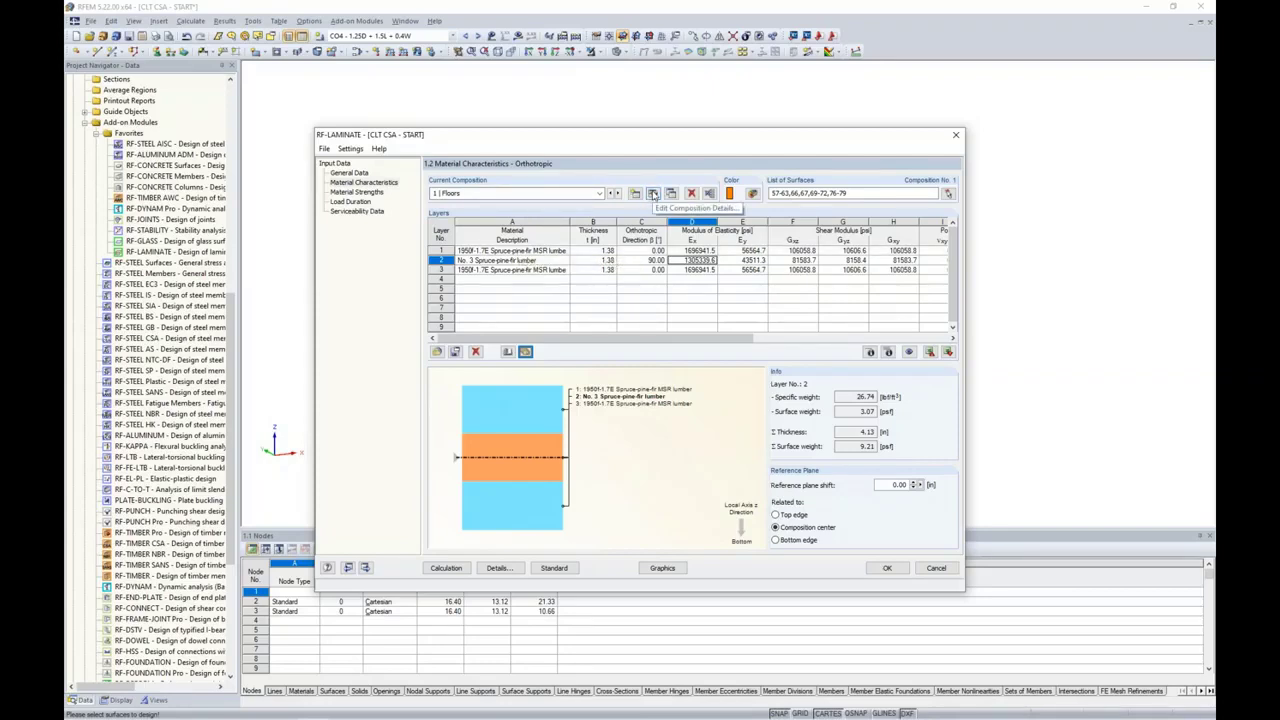
- In the Floors composition details, enable cross laminated timber without glue at narrow sides and shear failure in glued contact surface
left_click(653, 194)
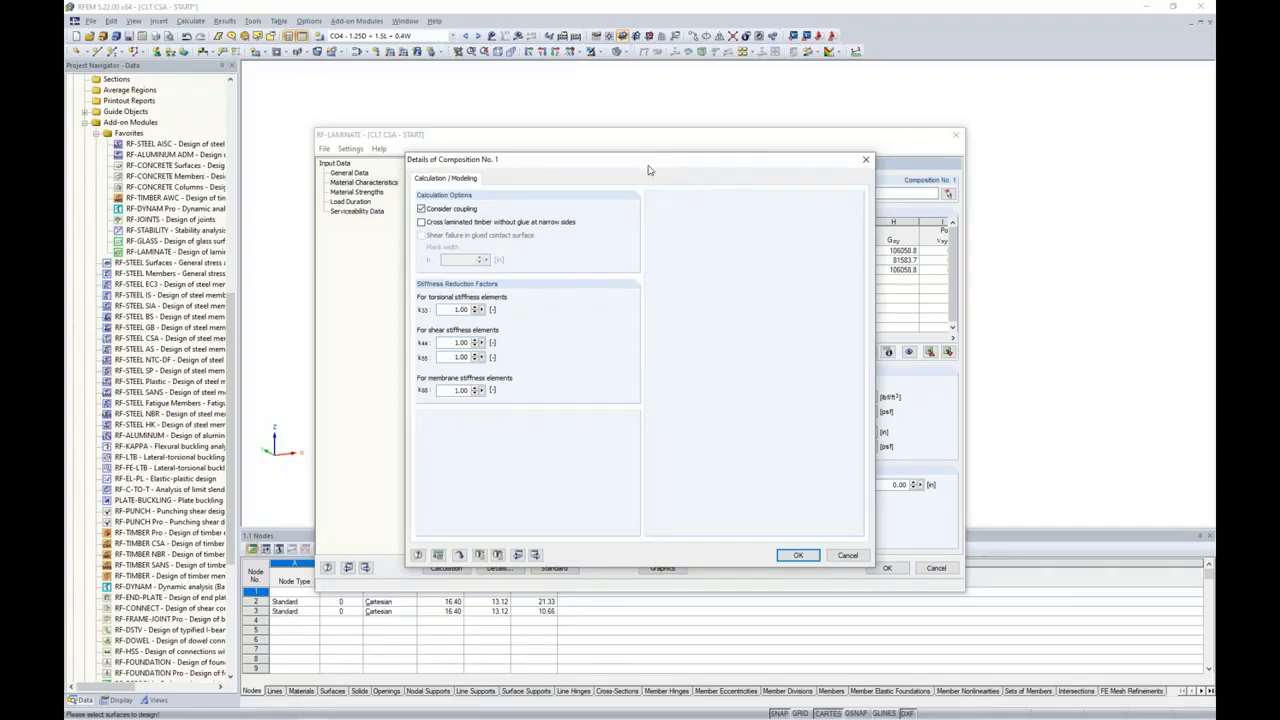
left_click(421, 222)
left_click(421, 235)
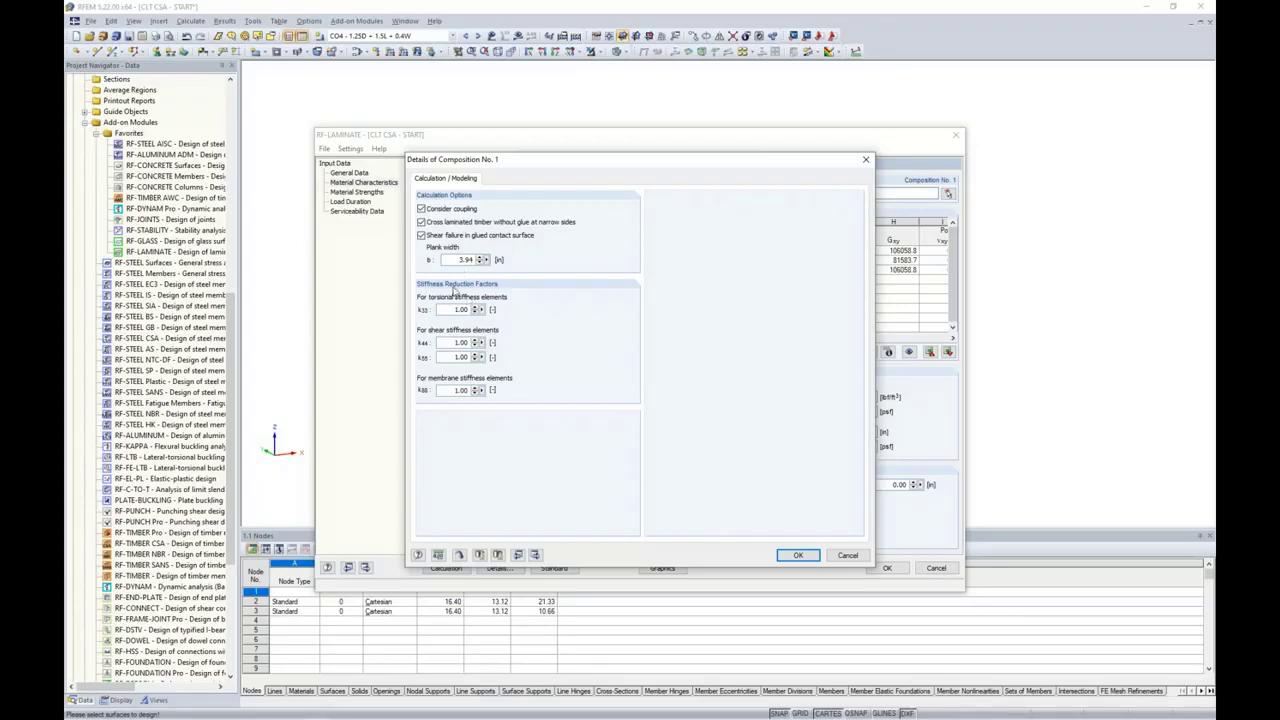
- Switch to the PowerPoint slide show to review the RF-LAMINATE Calculation Options slide
key("super+Tab")
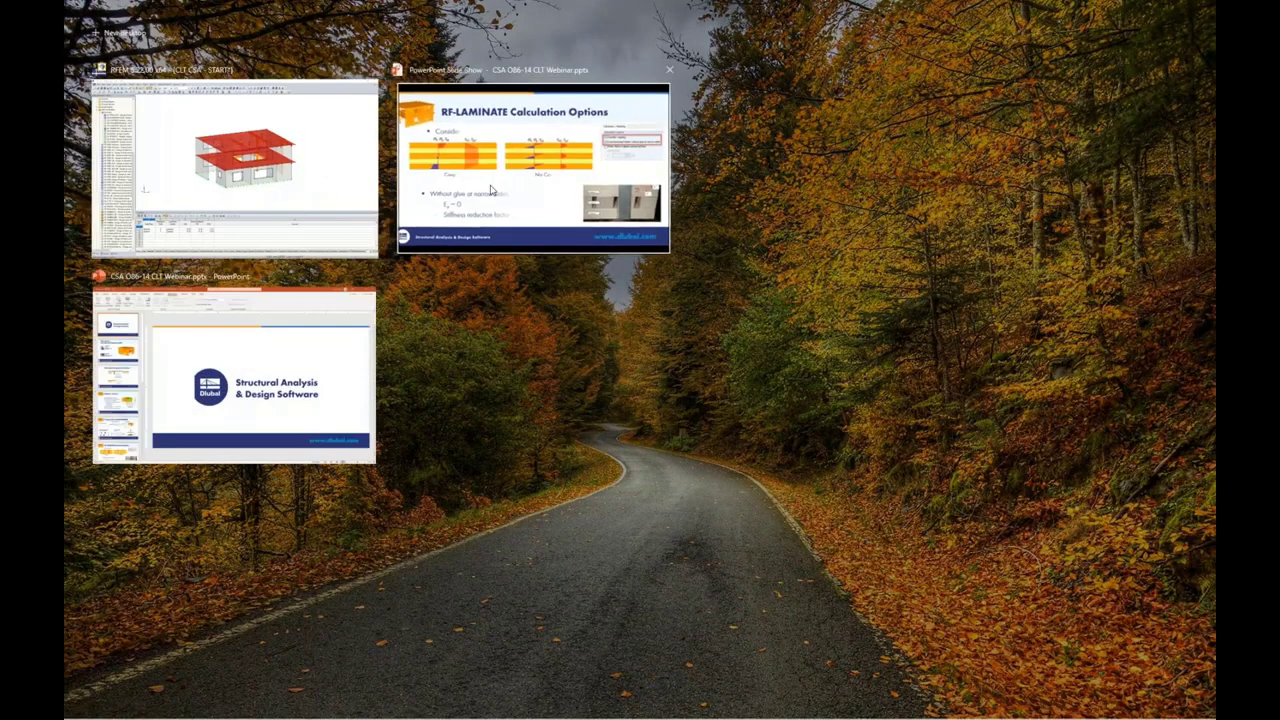
left_click(490, 185)
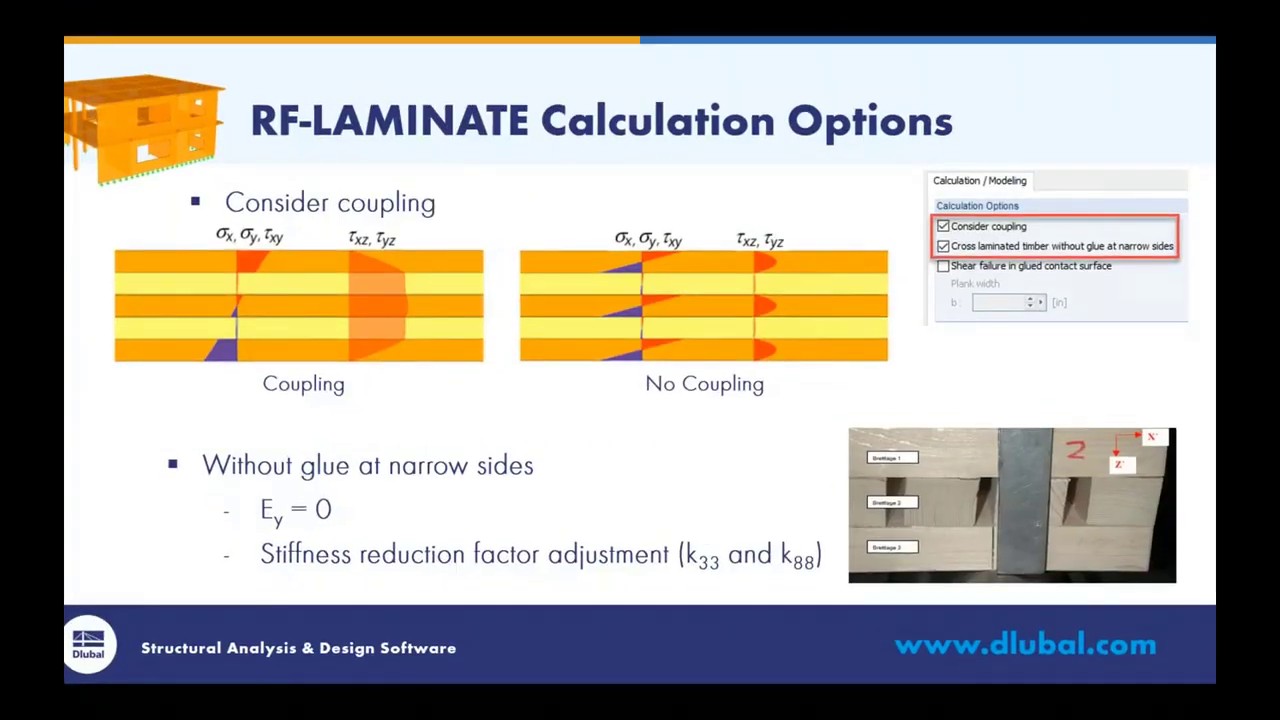
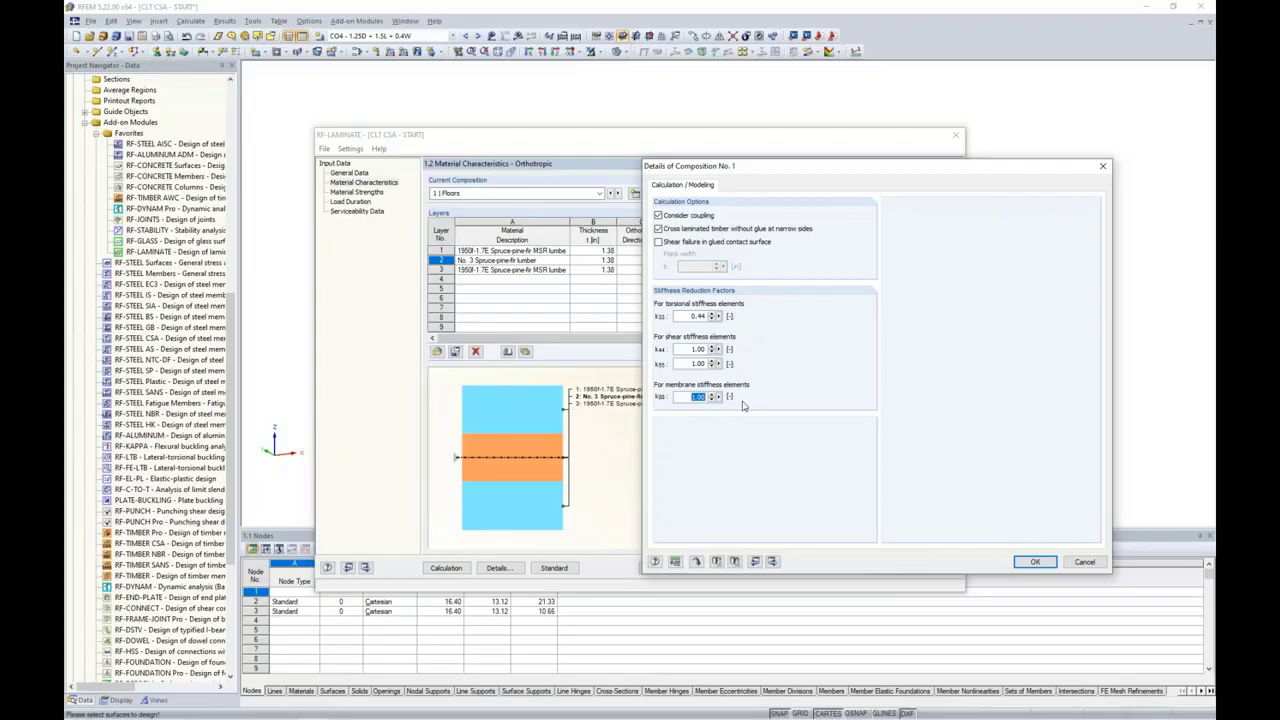
- Set the Floors composition's membrane stiffness reduction factor k88 to 0.533 and accept the details
type("0.533")
left_click(1035, 561)
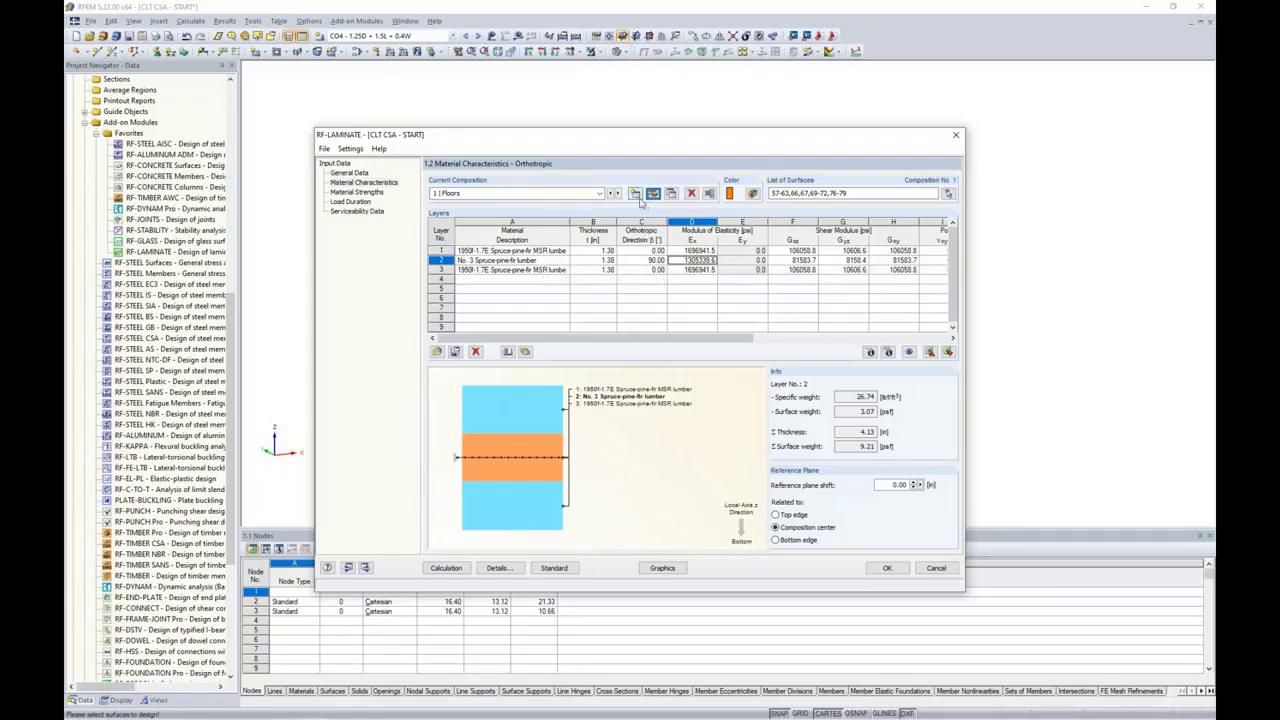
- Create a new composition and name it Walls
left_click(636, 194)
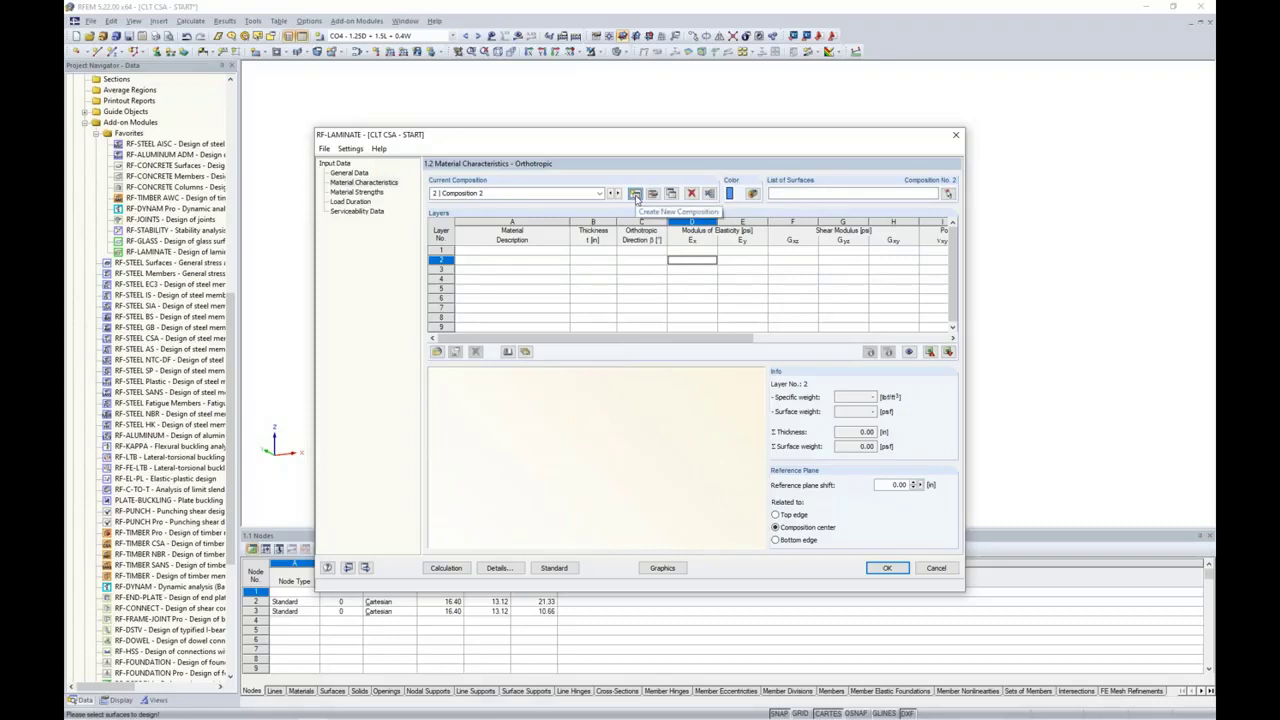
left_click(514, 194)
type("Walls")
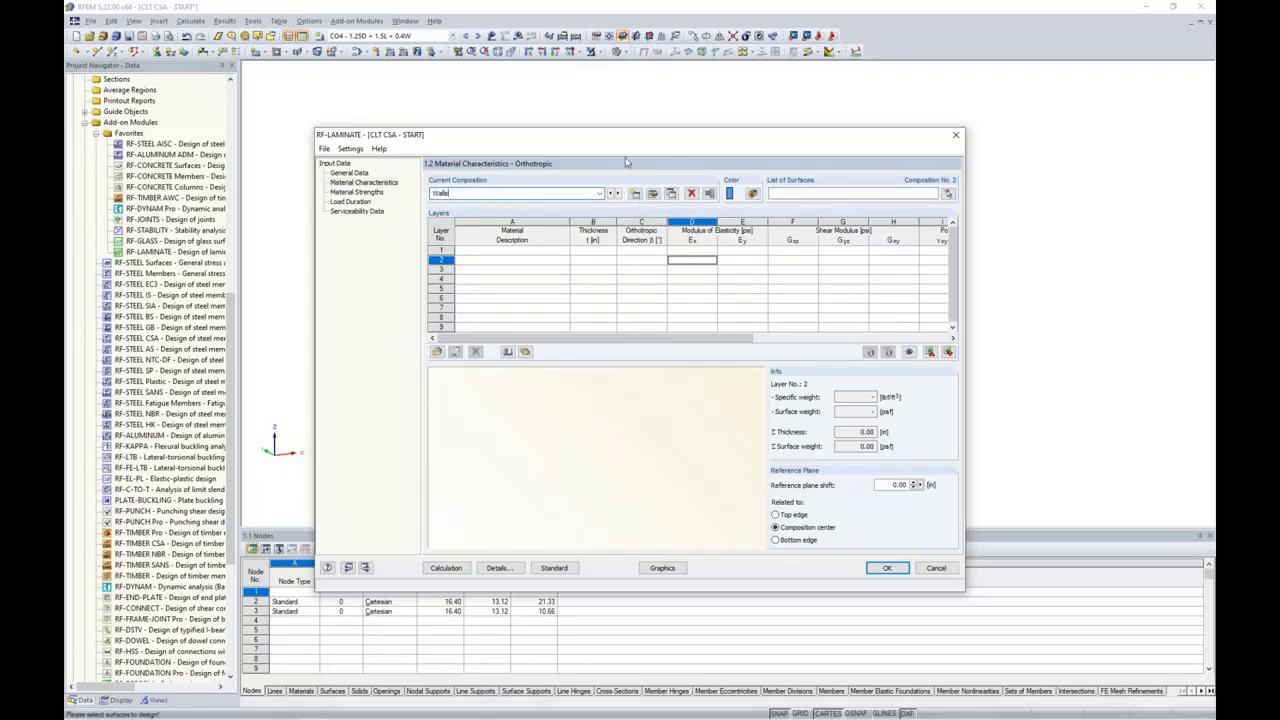
- Change the Walls composition's display color to orange, RGB 255, 128, 0
left_click(751, 193)
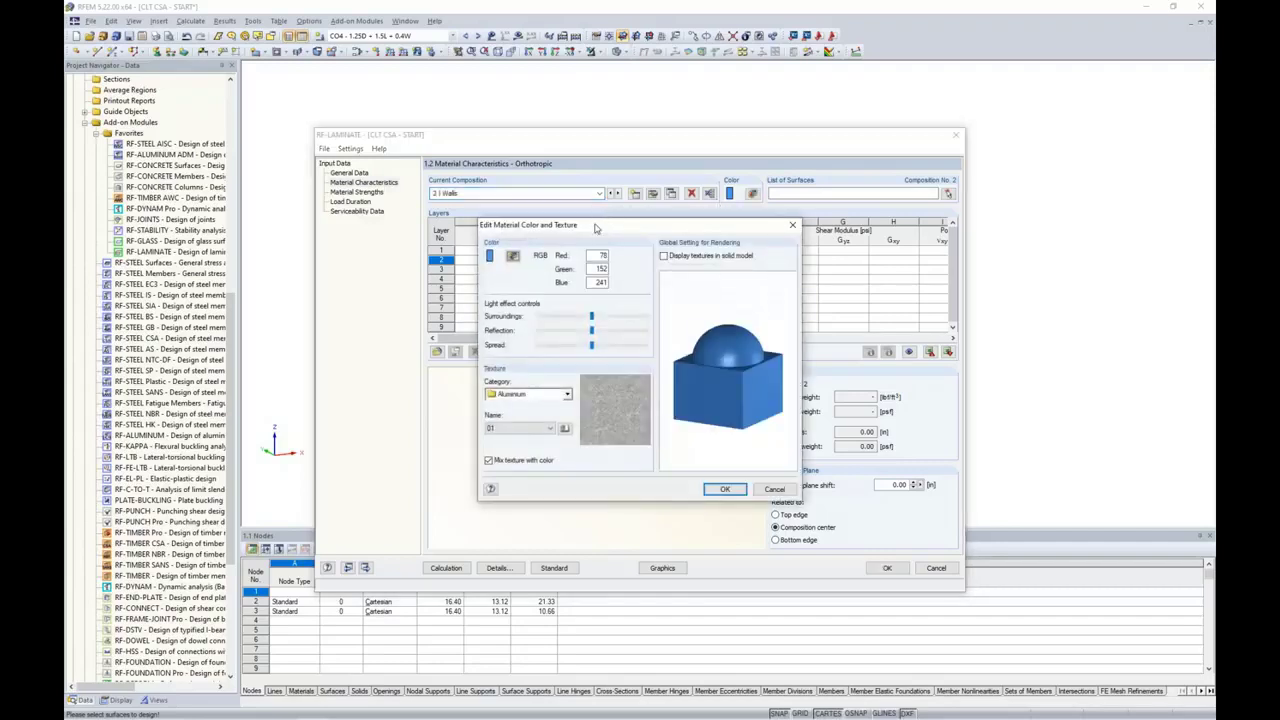
left_click(512, 256)
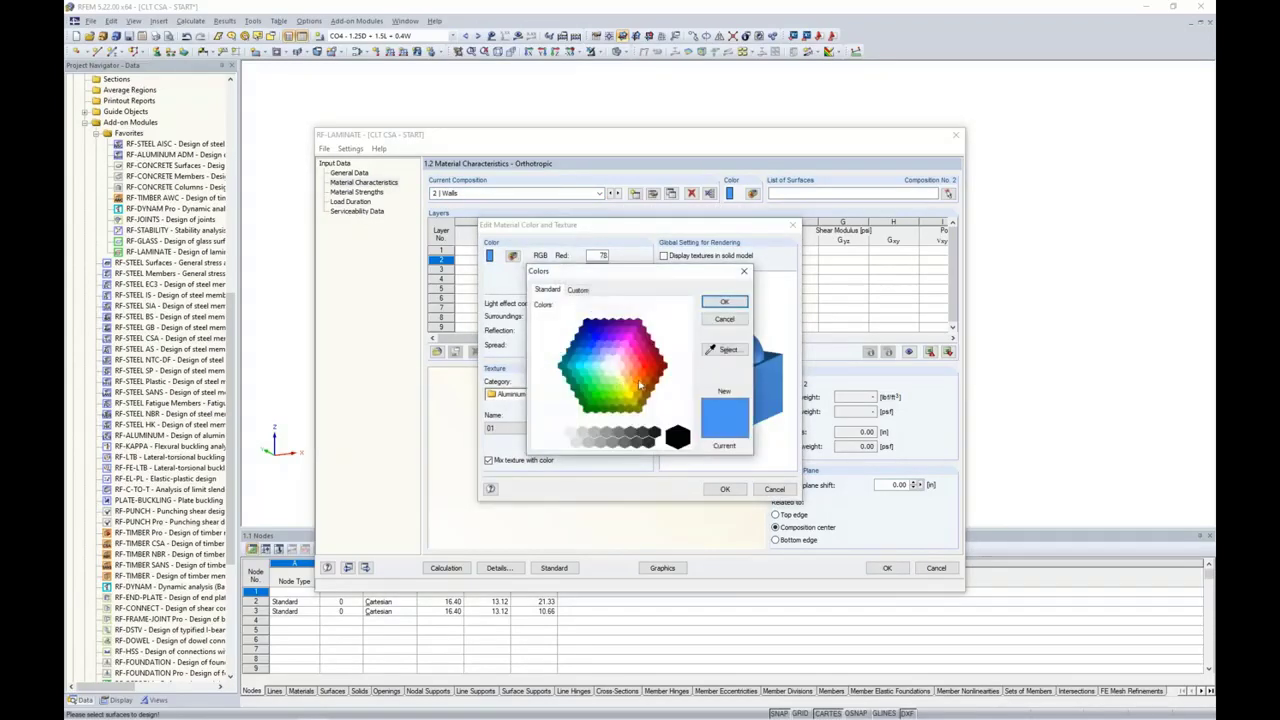
left_click(652, 388)
left_click(740, 302)
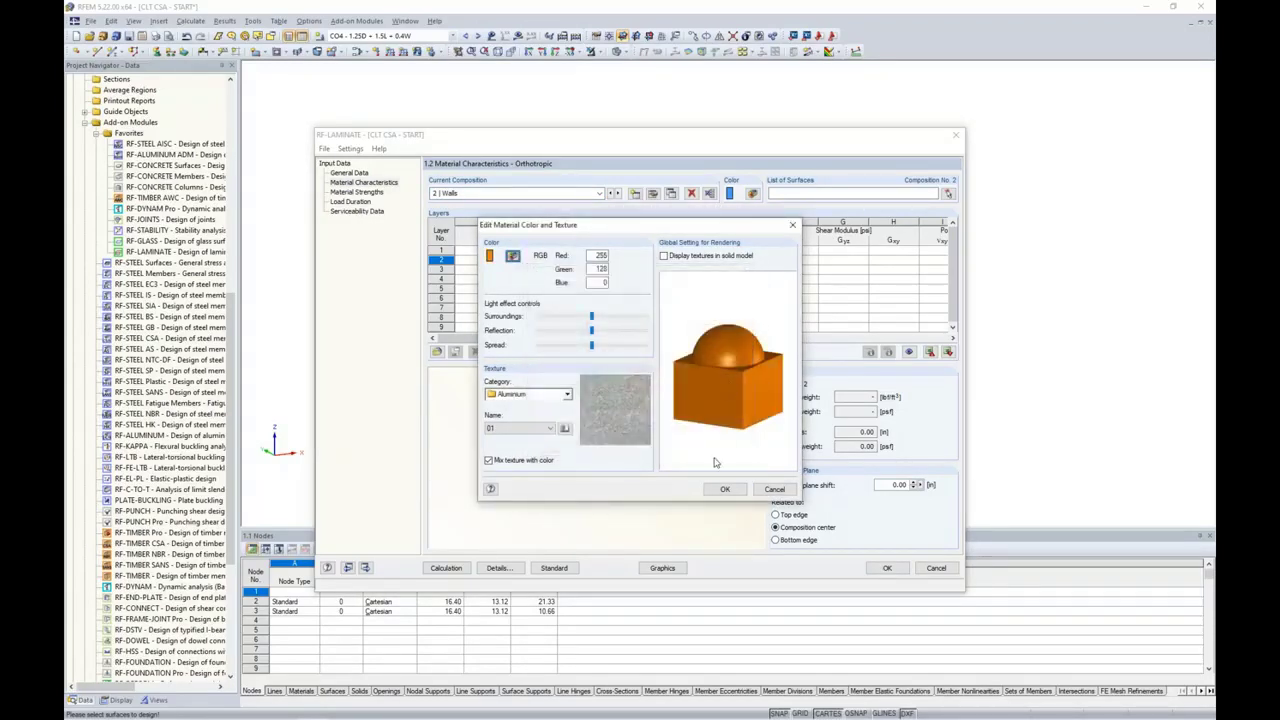
left_click(725, 489)
- Assign the wall surfaces of both storeys, 22,23,25-27,32,33,35-37,47-54,68,73-75, to the Walls composition by selecting them in the model
left_click(950, 194)
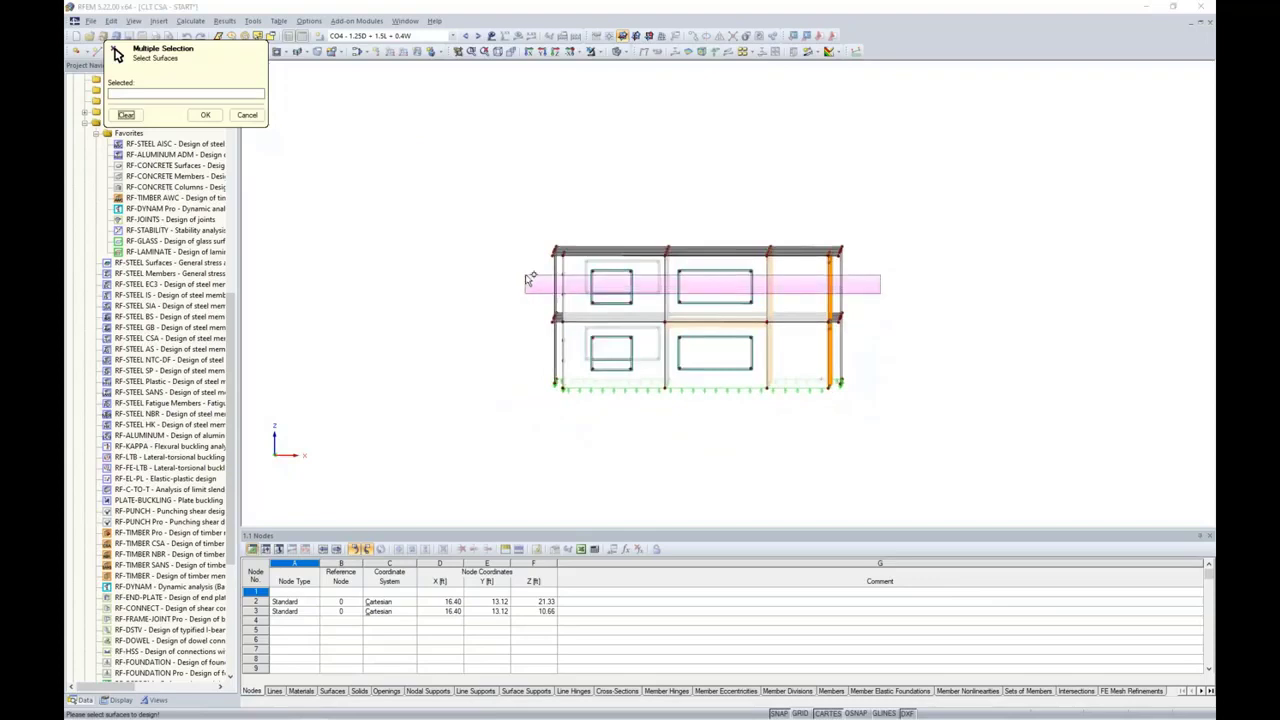
left_click_drag(534, 277, 795, 337)
left_click(528, 345)
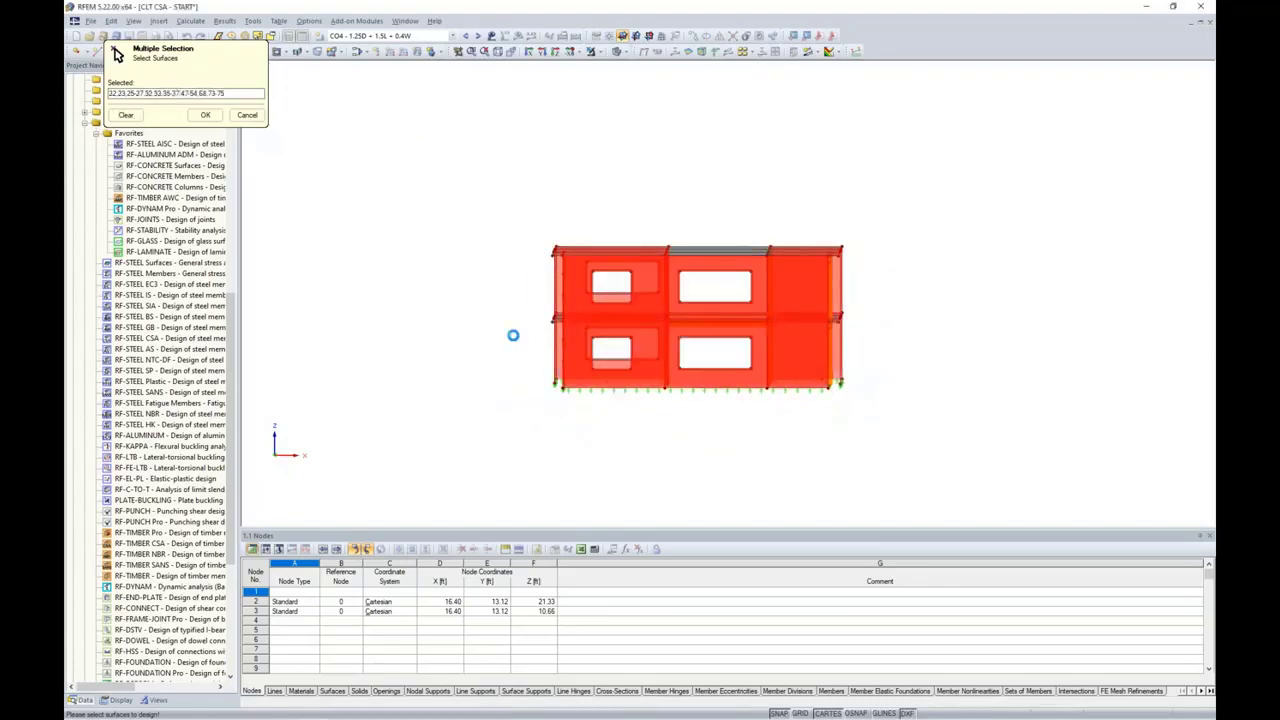
left_click(205, 115)
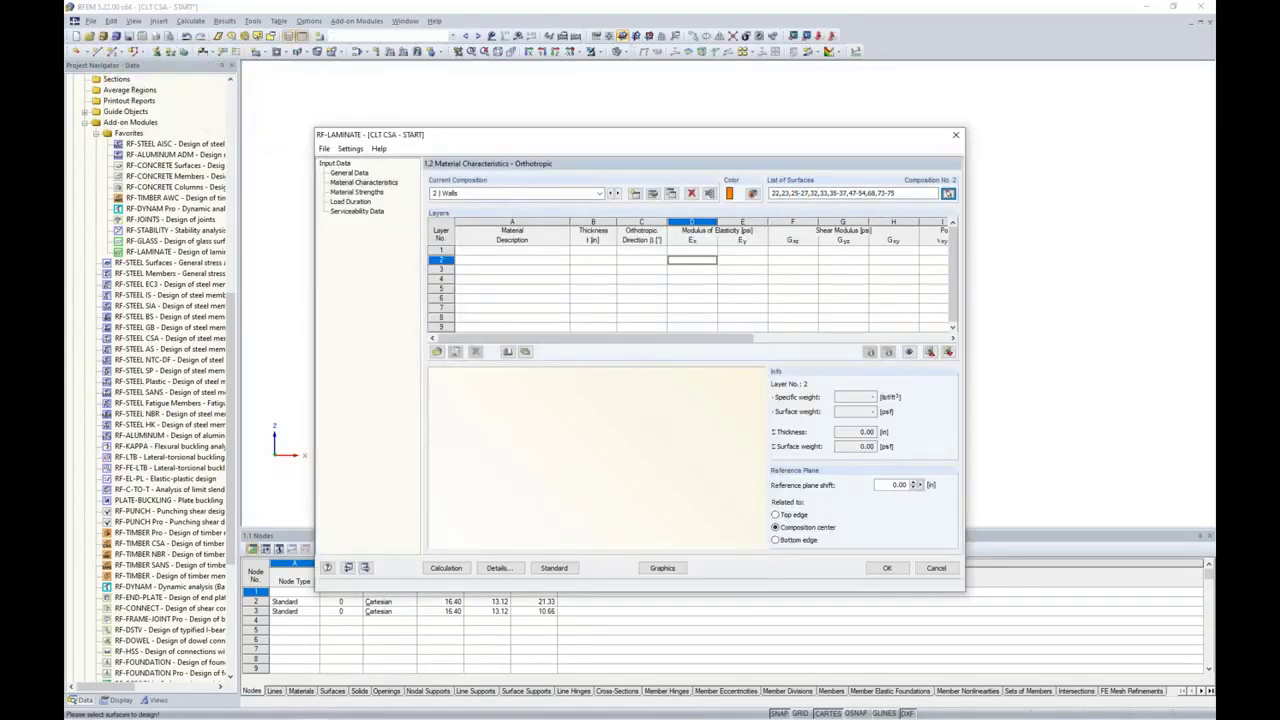
- Import the 105mm CLT Grade E1 layers of ANSI/APA PRG 320 CLT - CAN from the library into the Walls composition
left_click(526, 353)
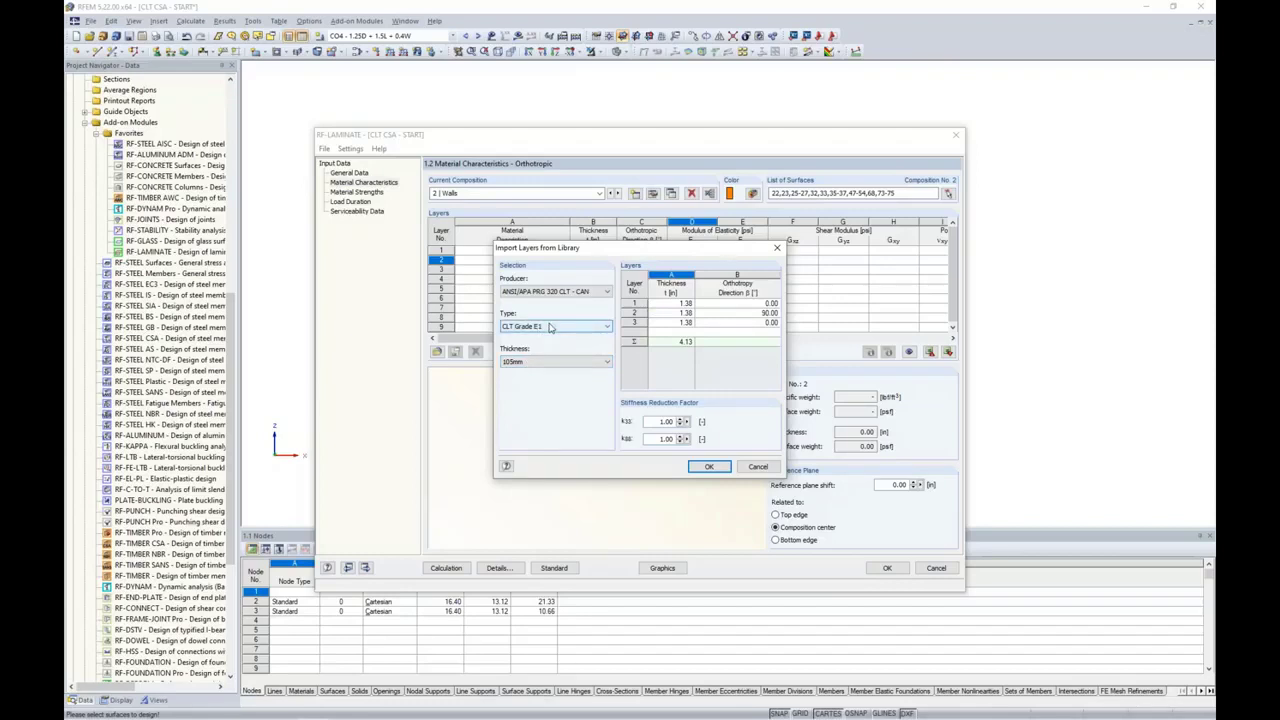
left_click(706, 466)
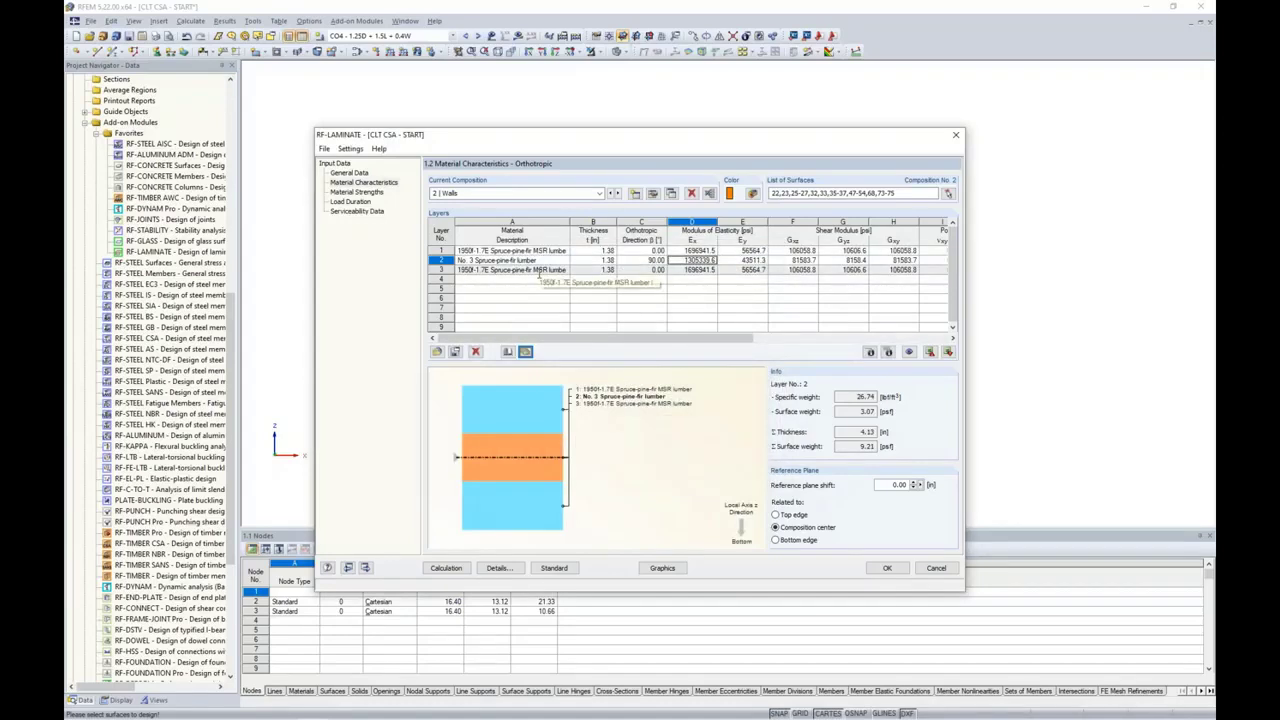
- In the Walls composition details, enable no glue at narrow sides and shear failure in glued contact surface, with plank width 4 in
left_click(655, 197)
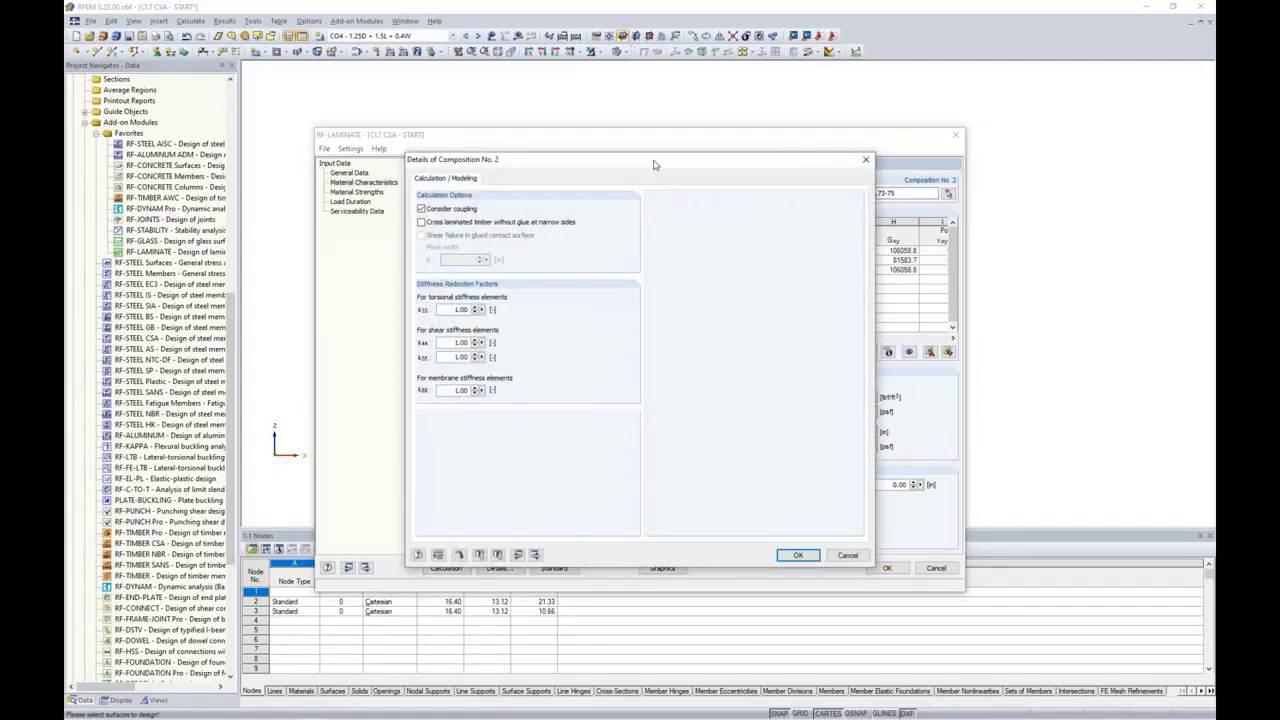
left_click_drag(651, 163, 686, 260)
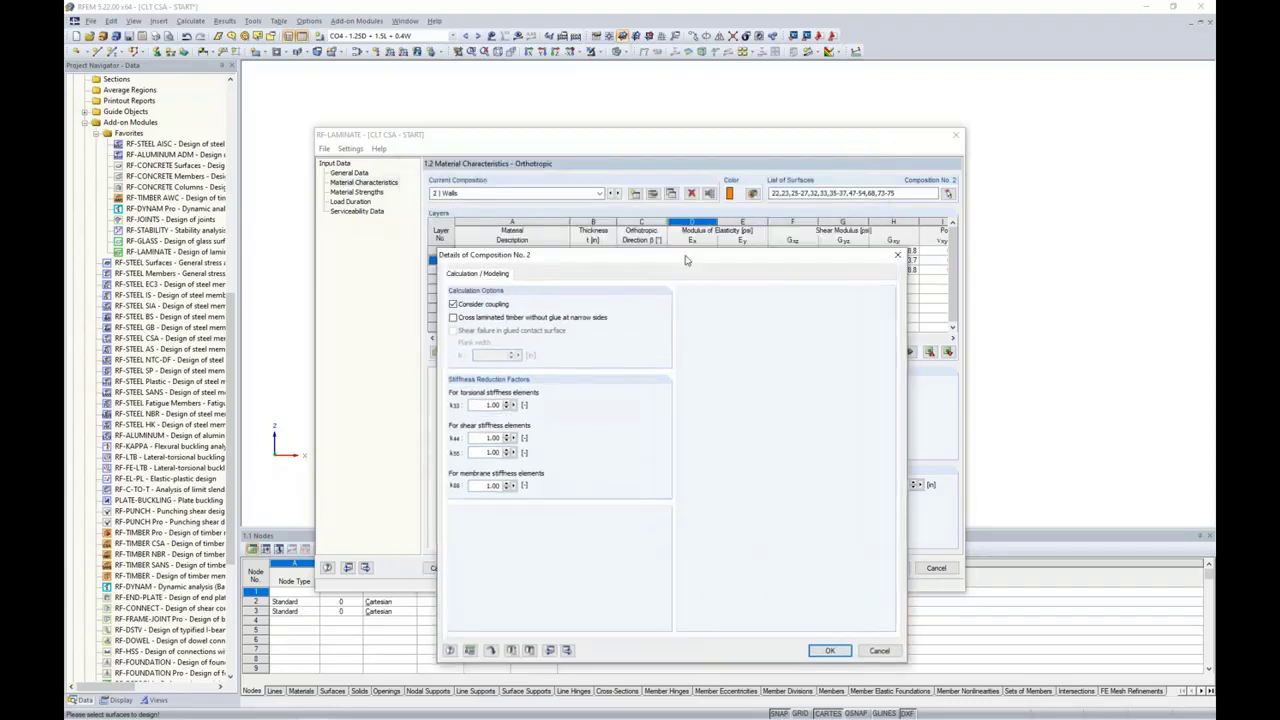
left_click(453, 318)
left_click(453, 331)
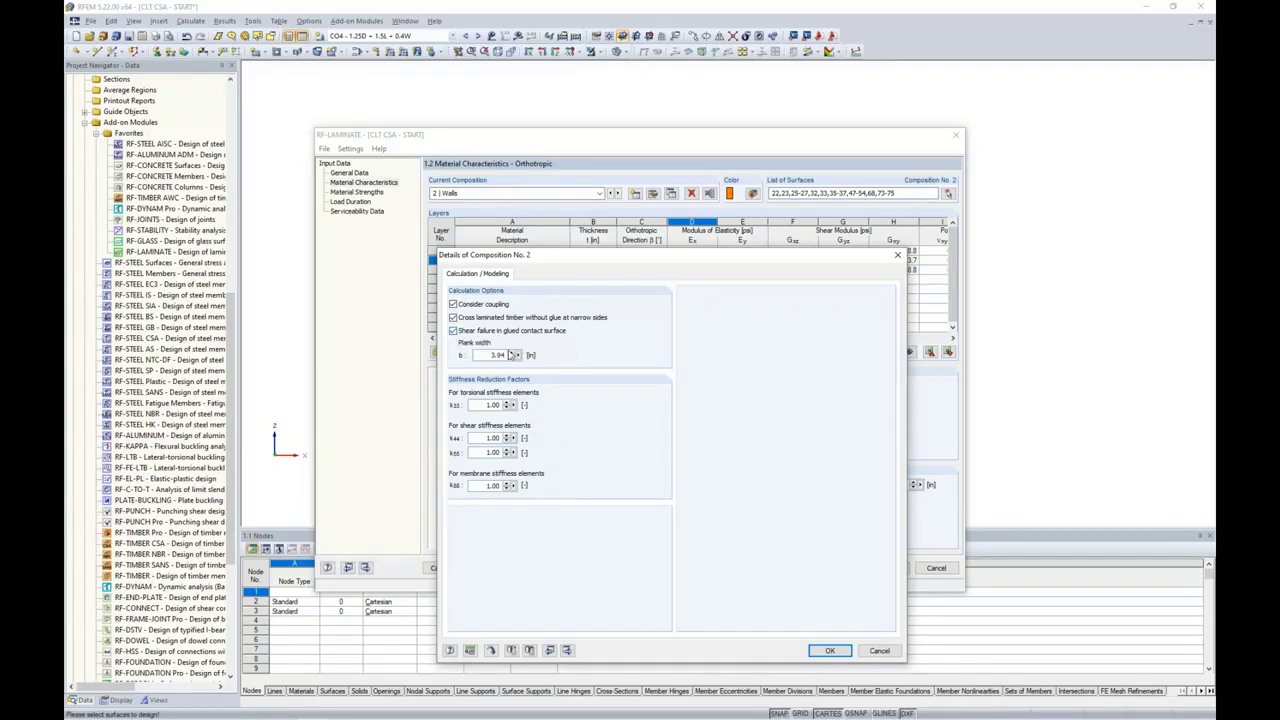
double_click(494, 355)
type("4.")
- Set the Walls composition's stiffness reduction factors k33 to 0.433 and k88 to 0.533, and accept the details
double_click(492, 405)
type("0.433")
double_click(492, 485)
type("0.533")
left_click(827, 651)
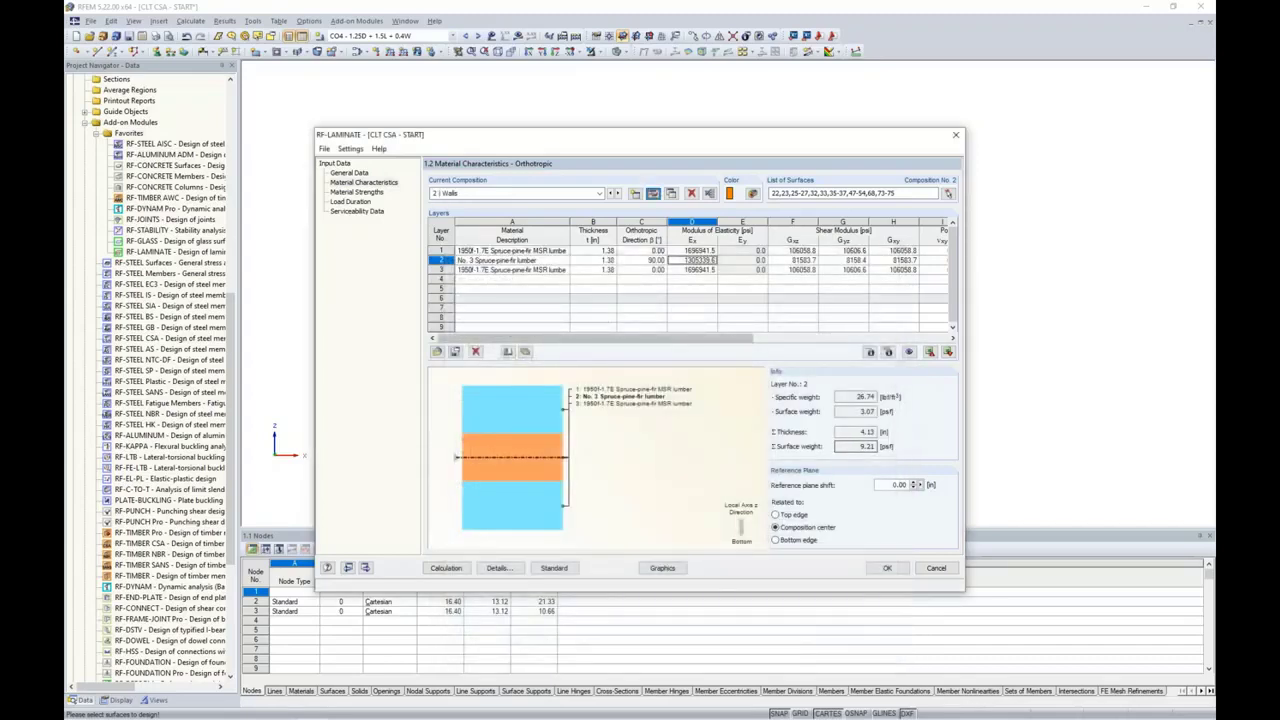
- Check the material description of layer 1 in the Walls composition
left_click(562, 252)
left_click(562, 255)
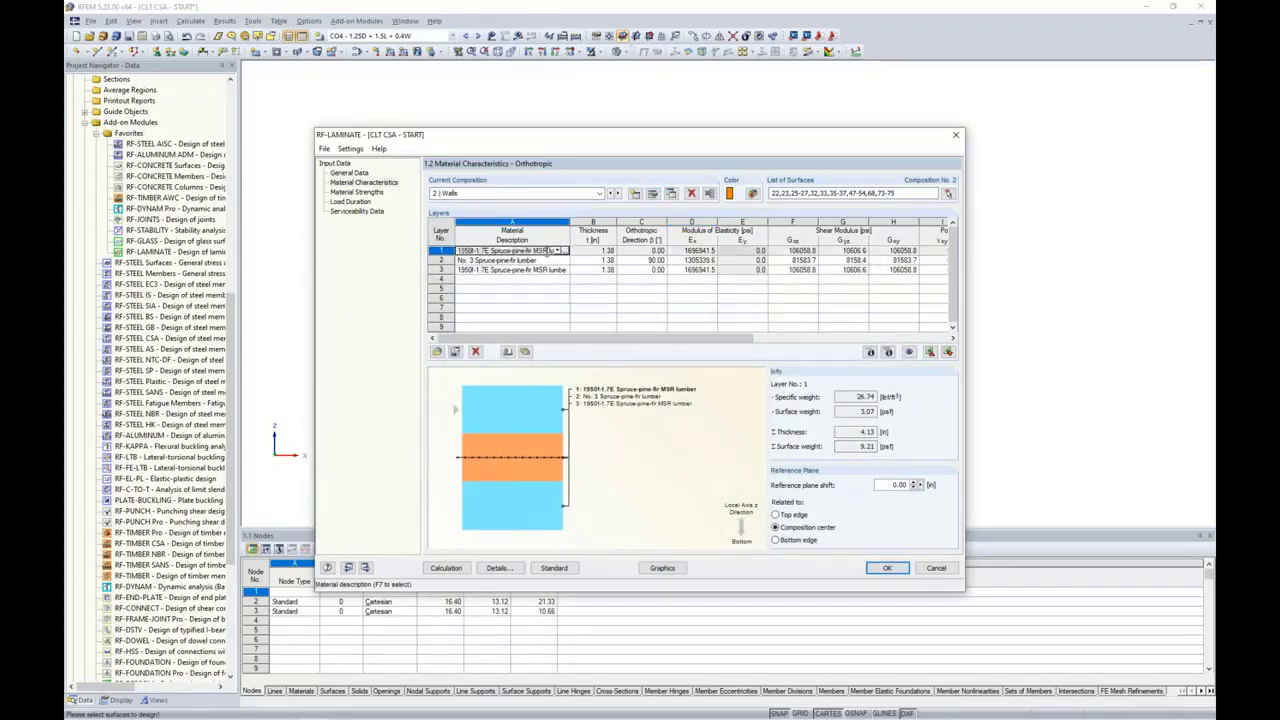
left_click(490, 251)
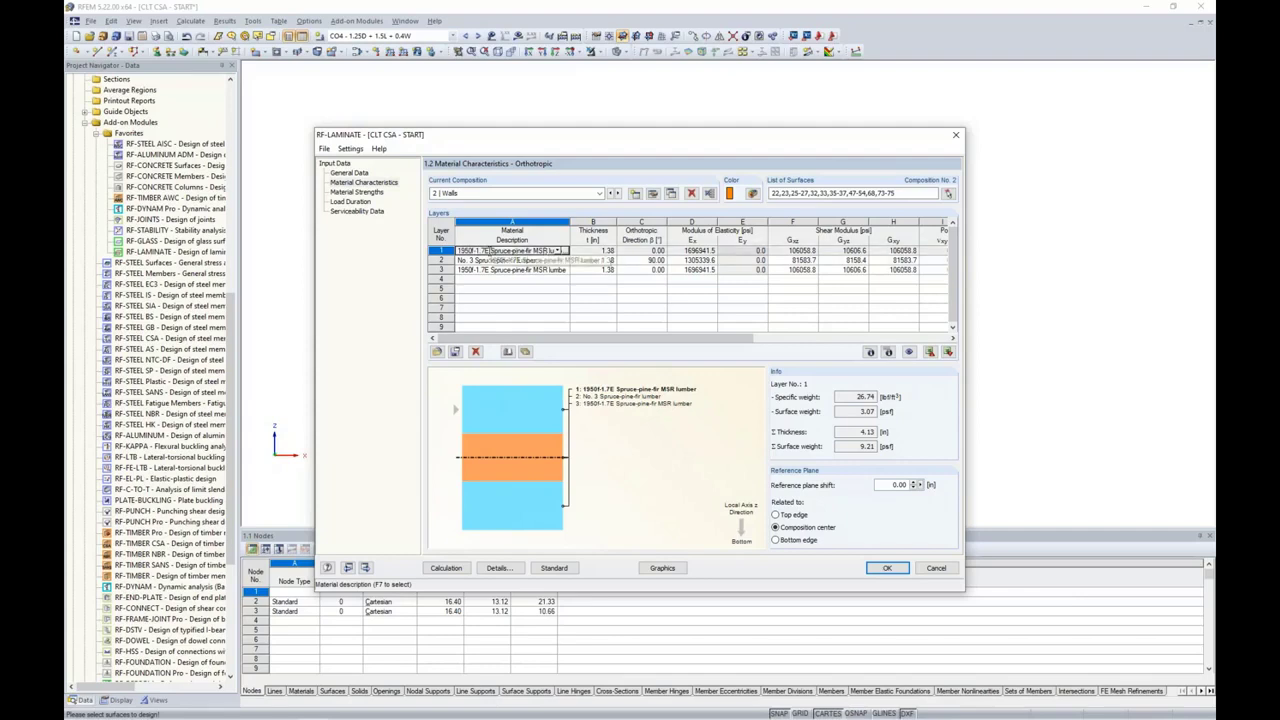
- Examine the partial stiffness matrix of layer 1 and the extended stiffness matrix of the Walls composition
left_click(870, 353)
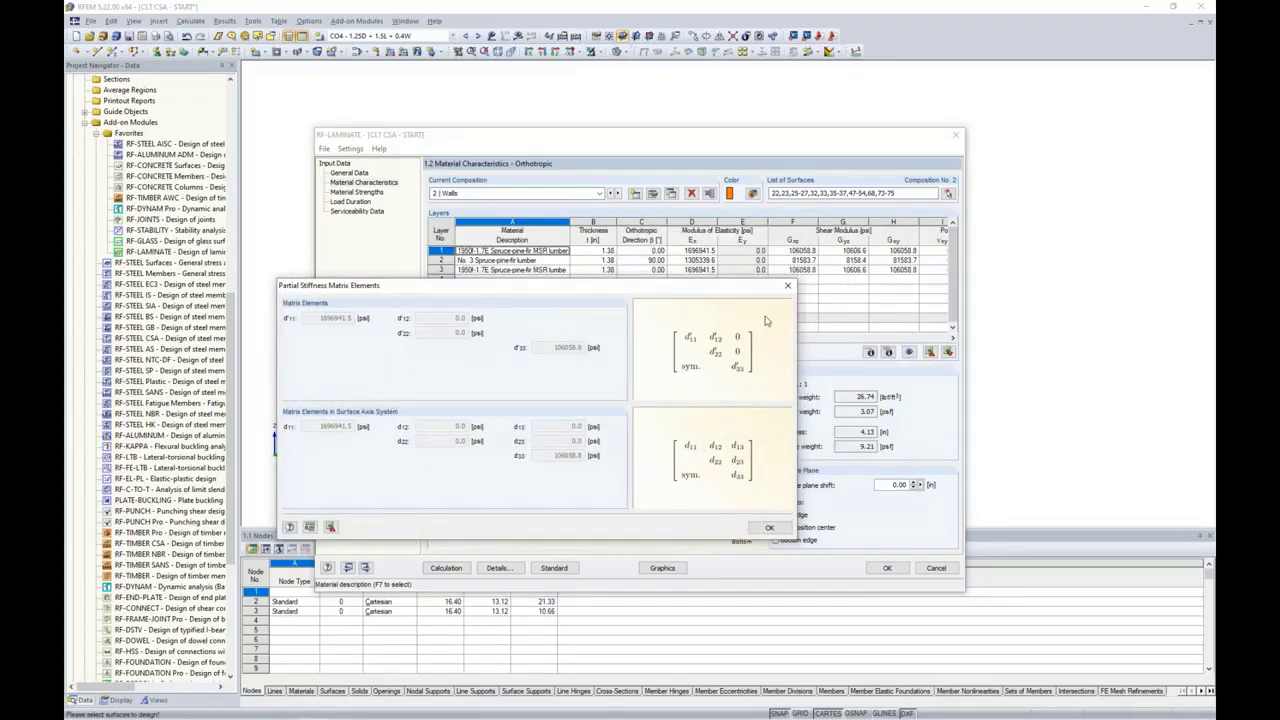
left_click(787, 286)
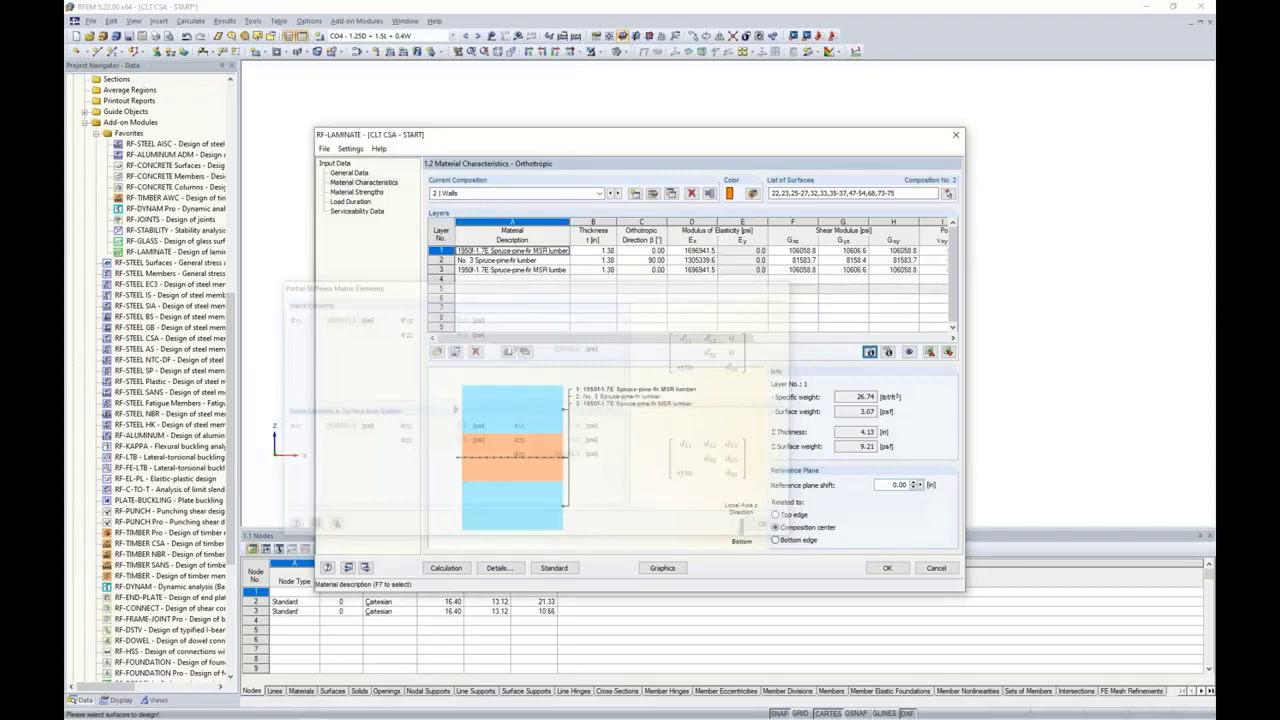
left_click(888, 352)
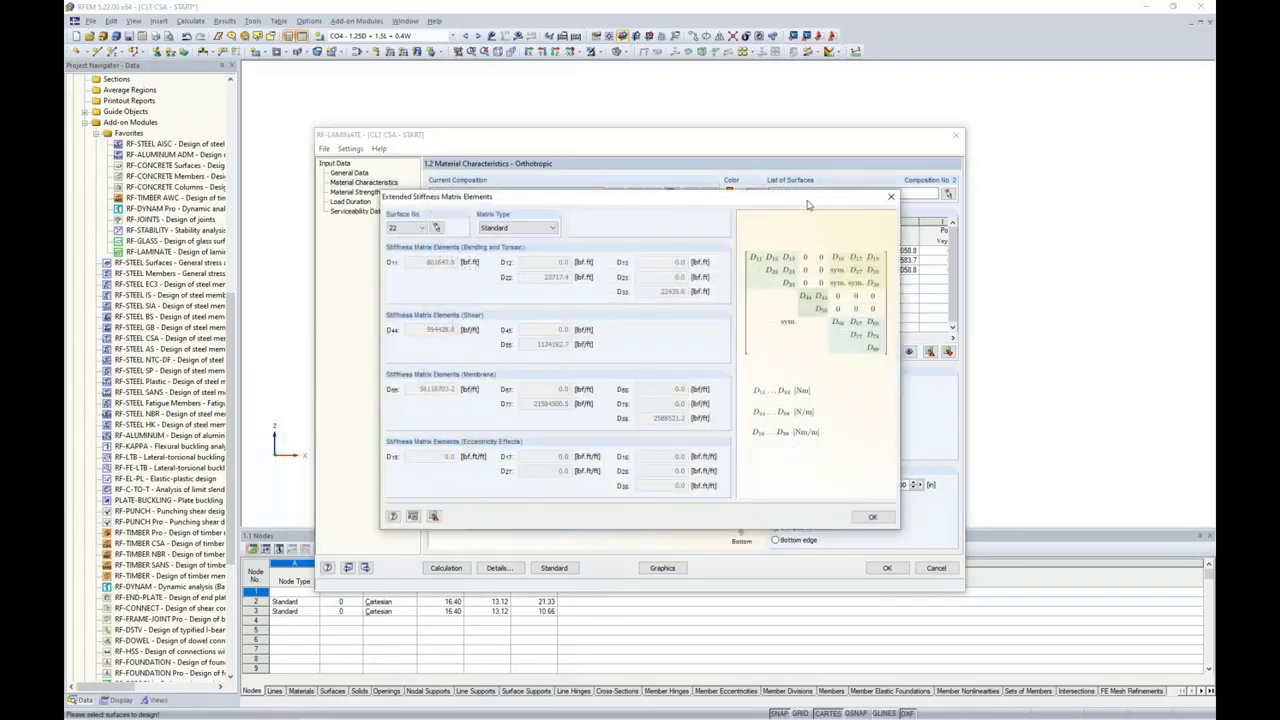
left_click_drag(810, 207, 737, 302)
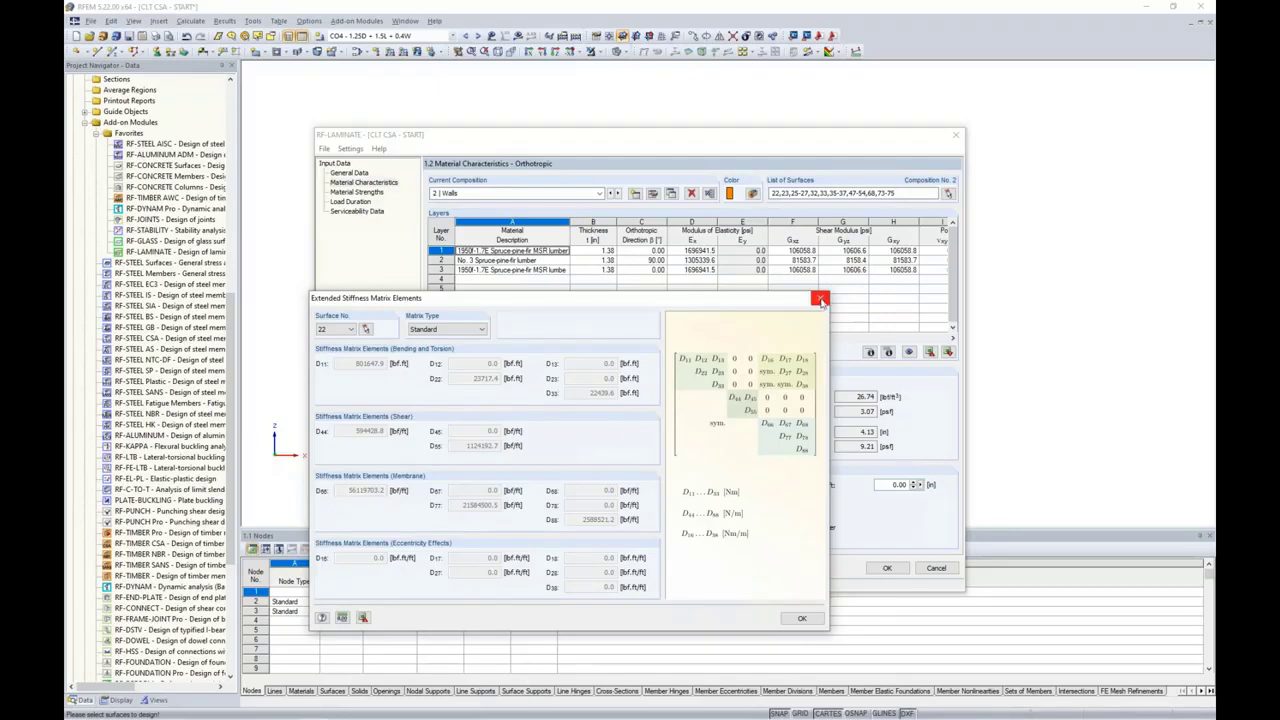
left_click(820, 298)
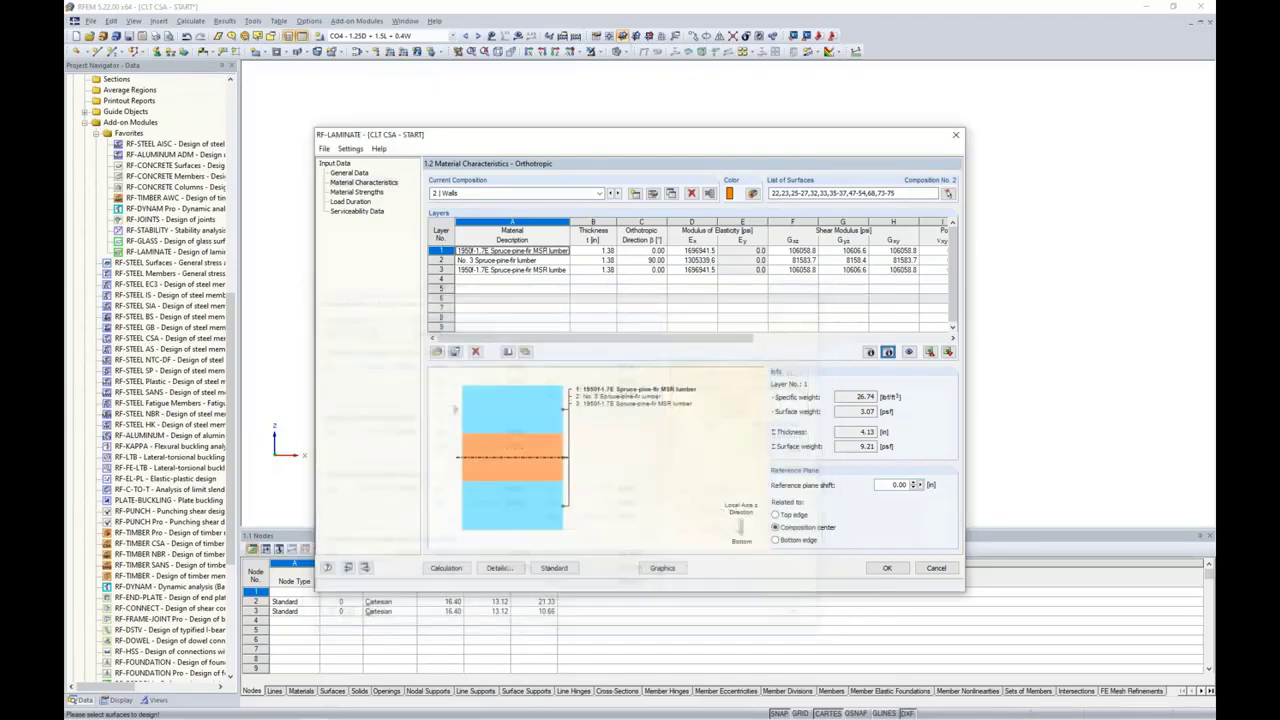
- Review the material strengths of the Walls and Floors compositions, along with the CSA O86-14 modification factors
left_click(364, 193)
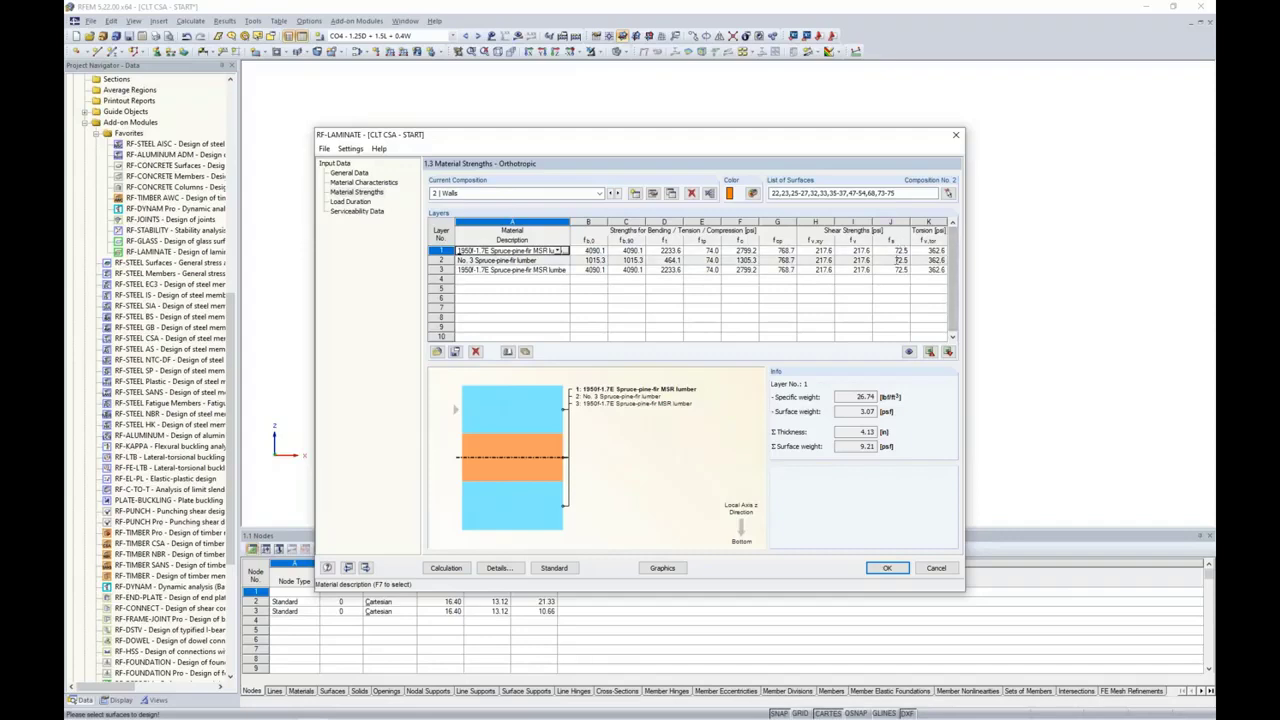
left_click(612, 193)
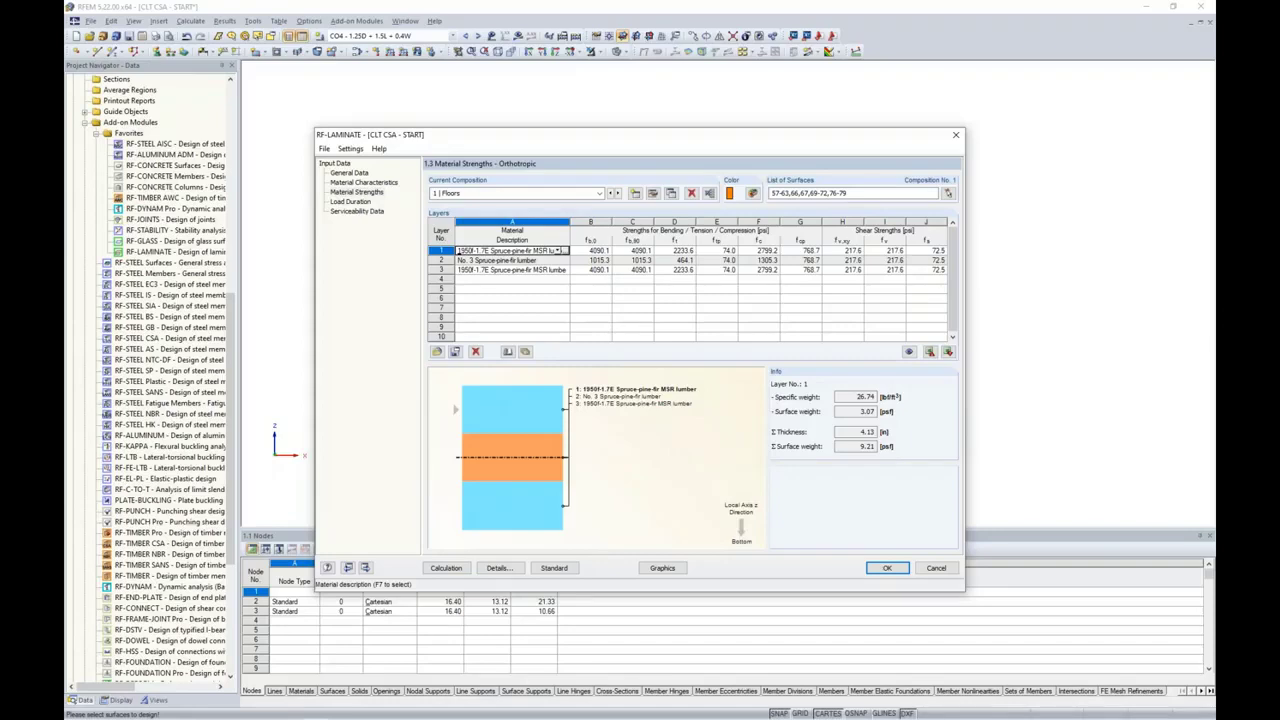
left_click(549, 573)
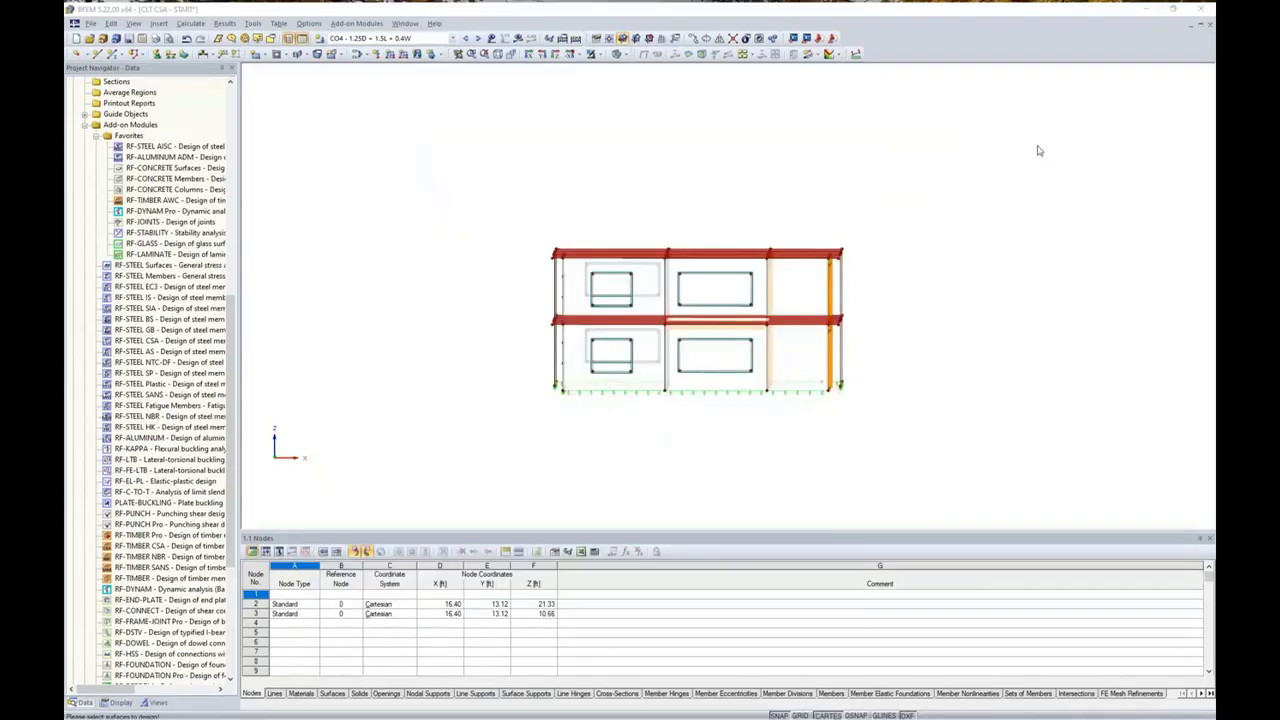
key("alt+Tab")
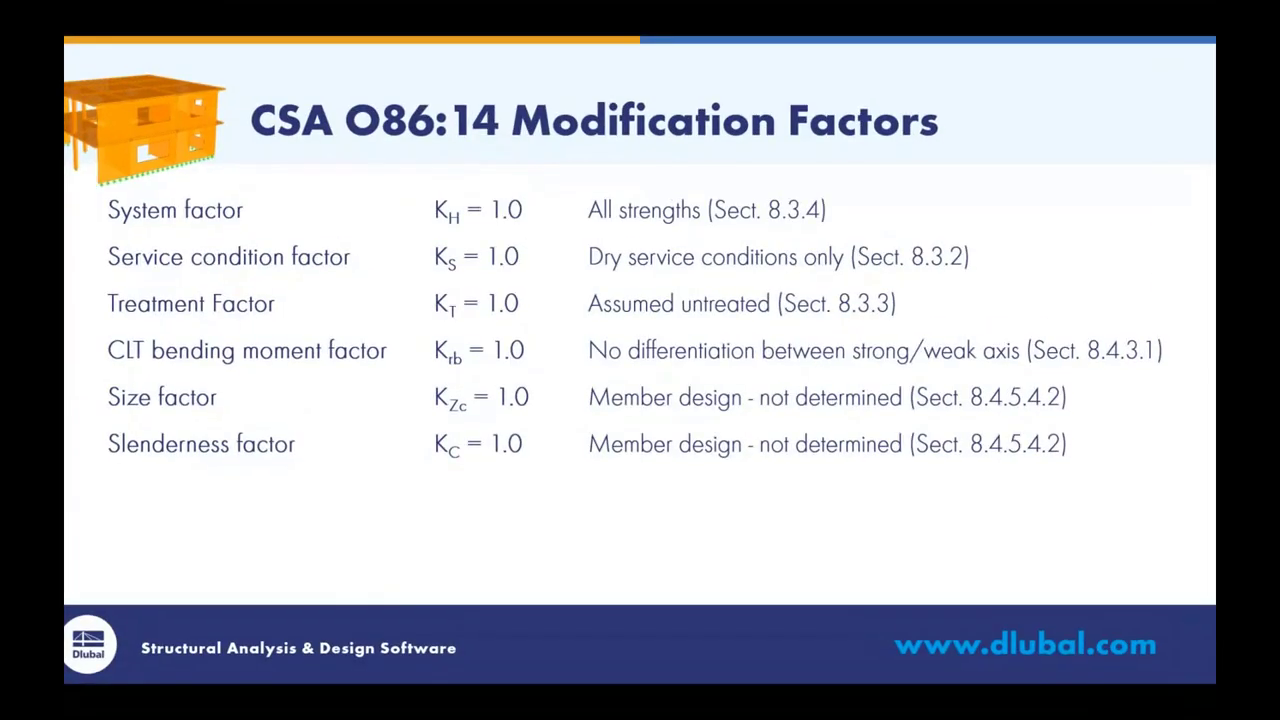
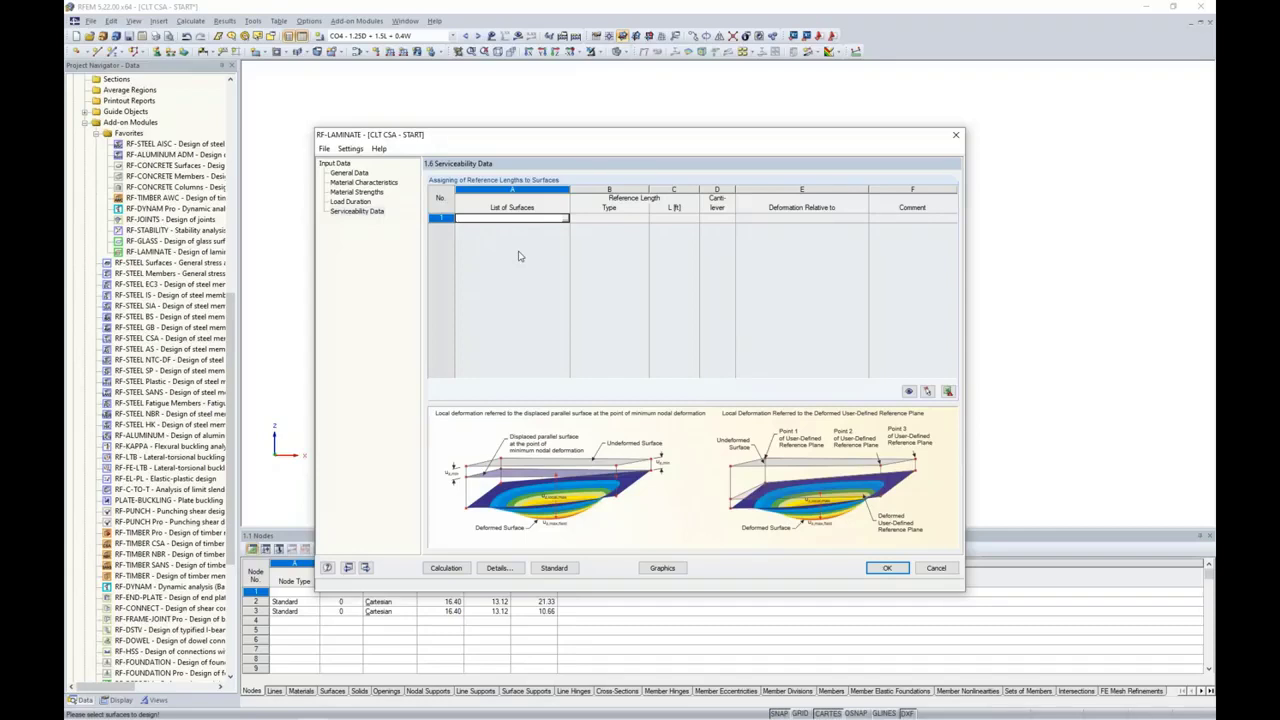
- Assign the roof surfaces 57-63,76,79 to the first row of the serviceability data by selecting them in the model
left_click(565, 219)
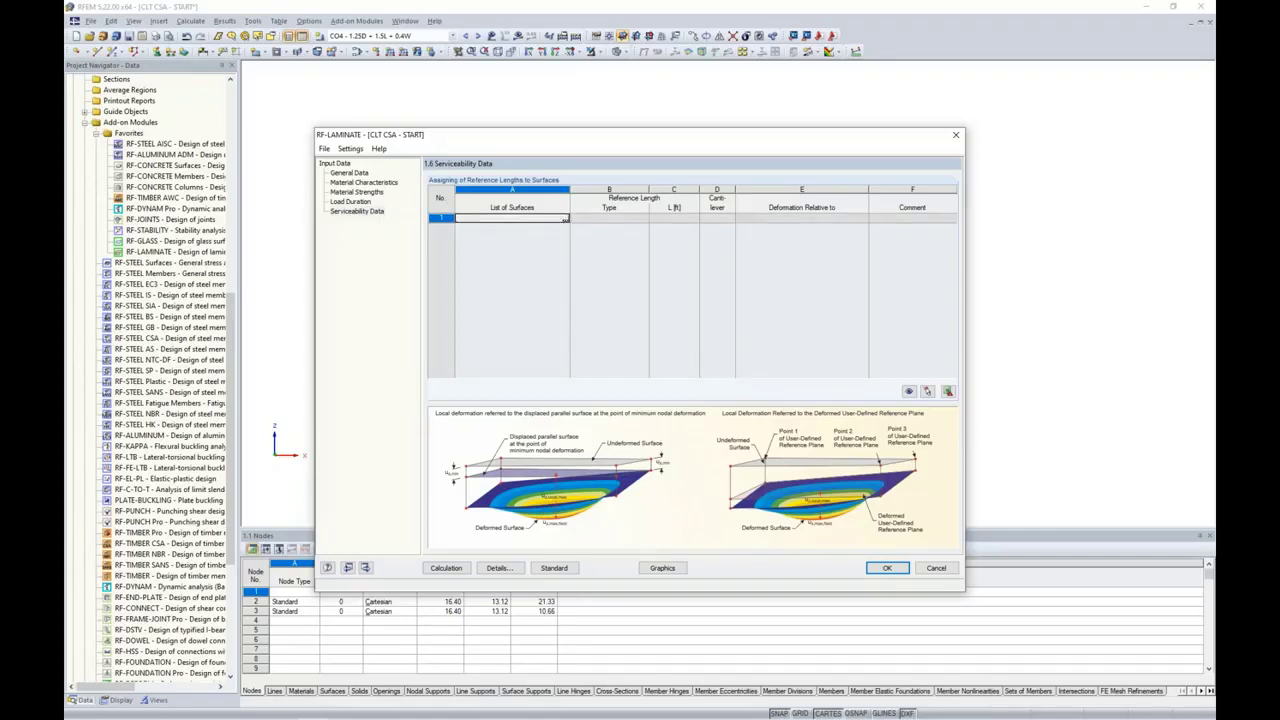
left_click(565, 219)
left_click_drag(500, 210, 888, 270)
middle_click_drag(888, 279, 897, 306, "ctrl")
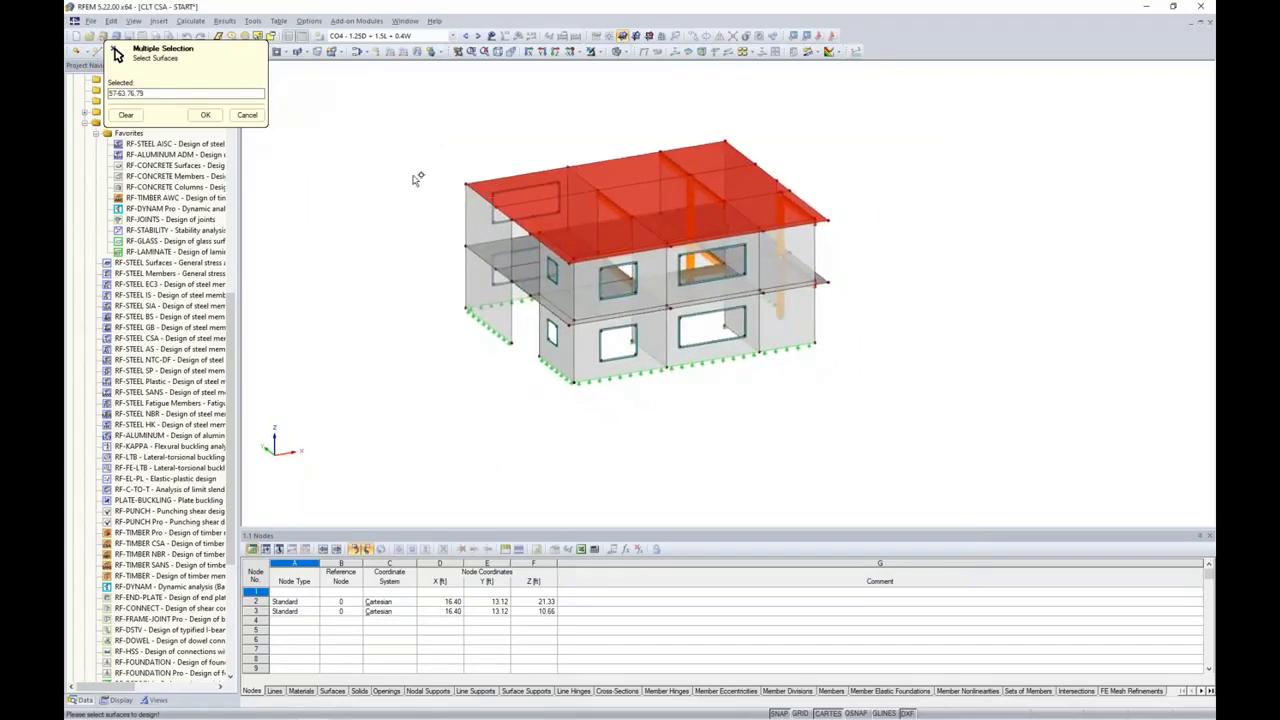
left_click(205, 114)
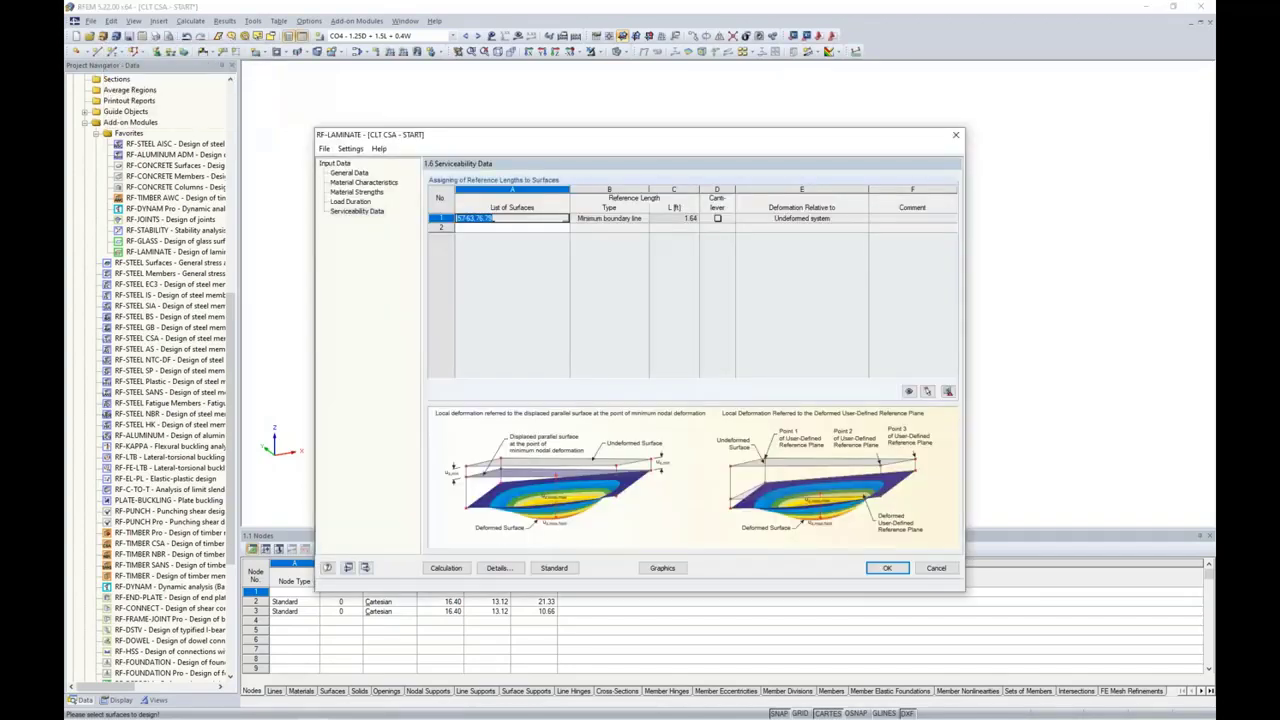
key("Return")
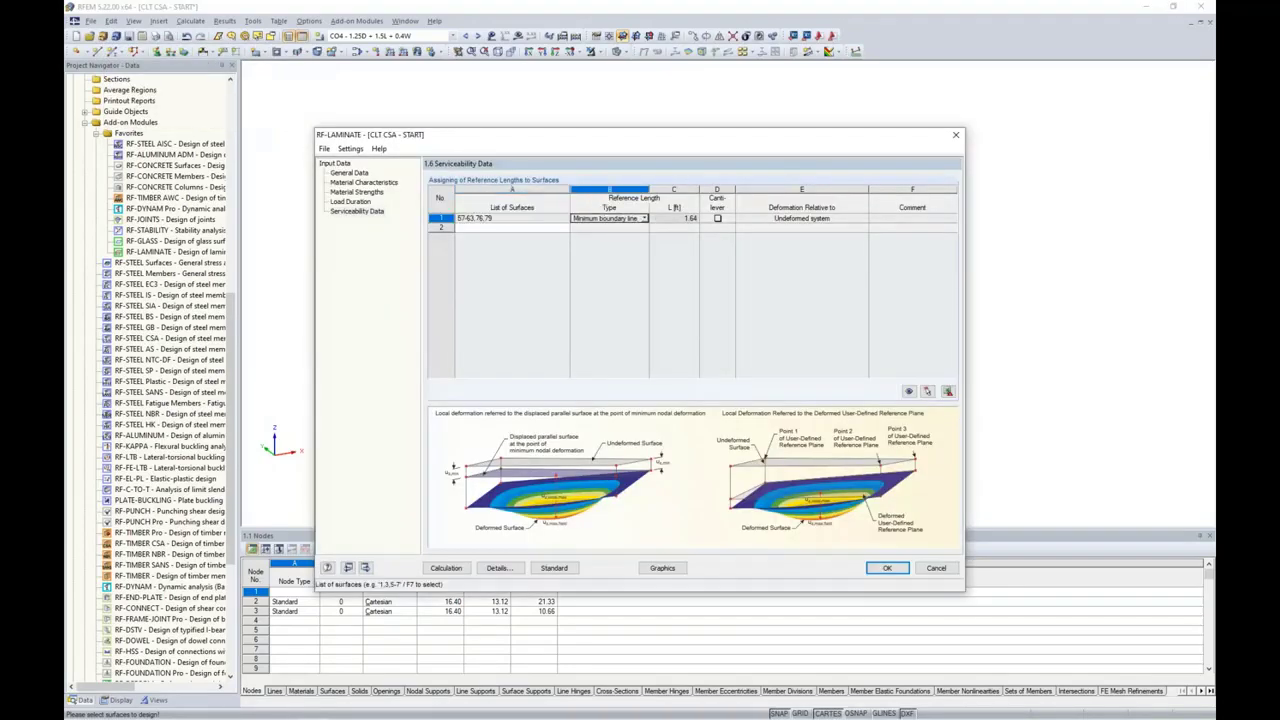
- Set the roof surfaces' reference length type to Maximum boundary line, with deformation relative to the undeformed system
left_click(645, 219)
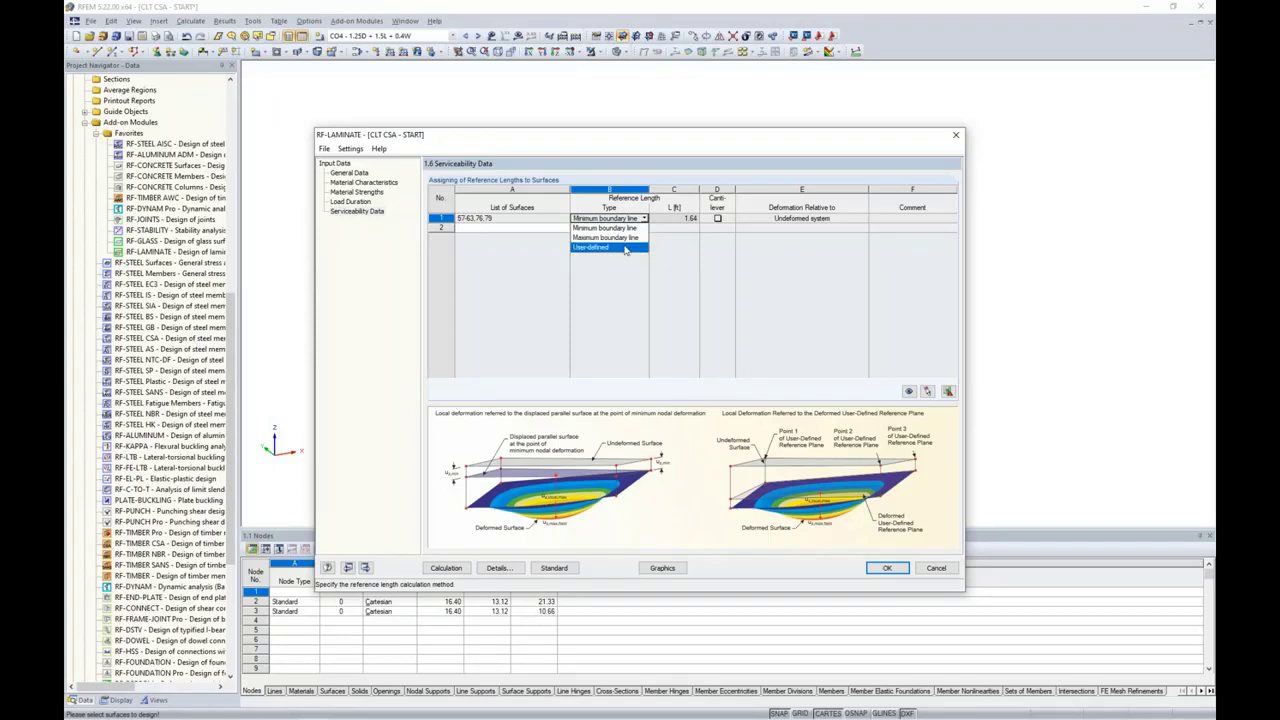
left_click(621, 238)
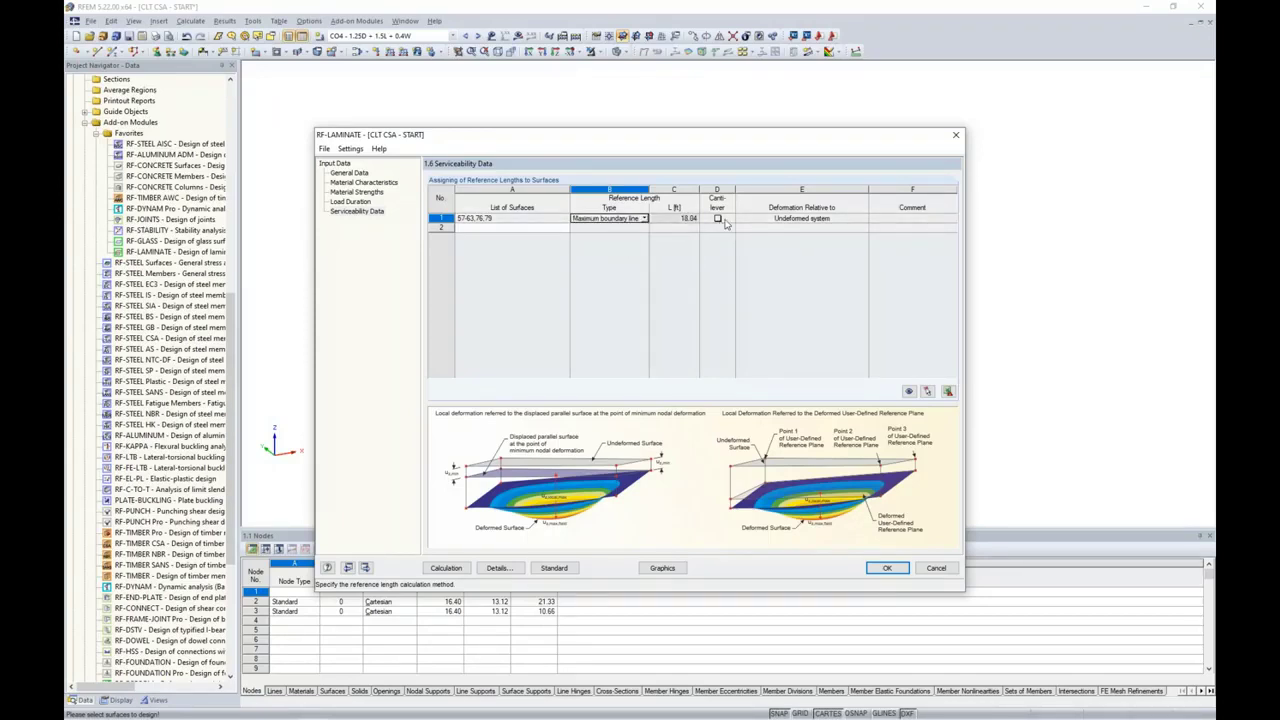
left_click(759, 220)
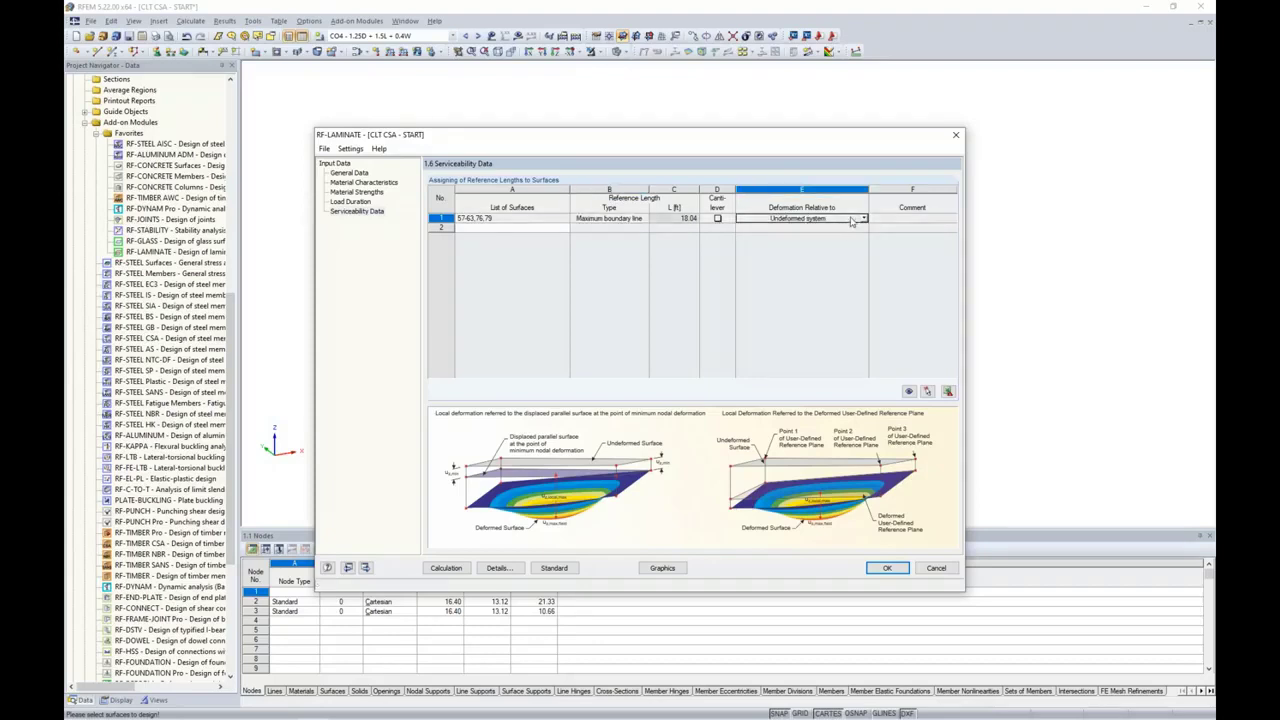
left_click(864, 219)
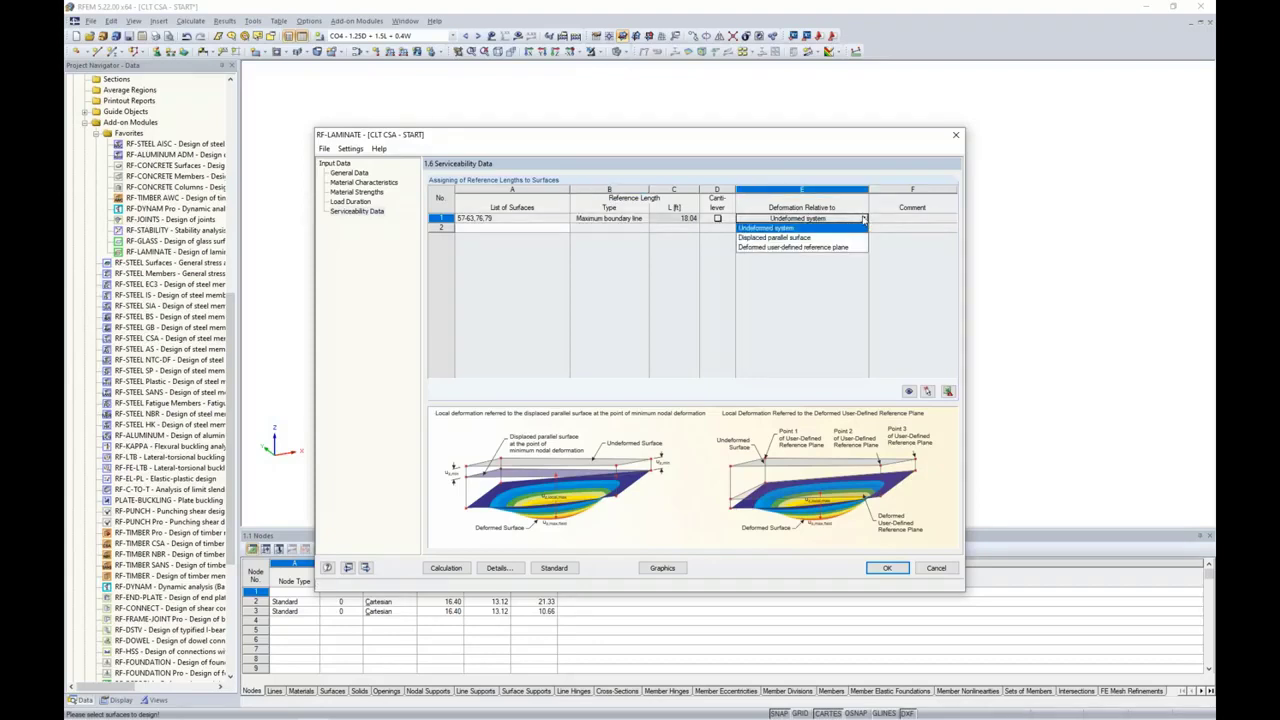
left_click(798, 228)
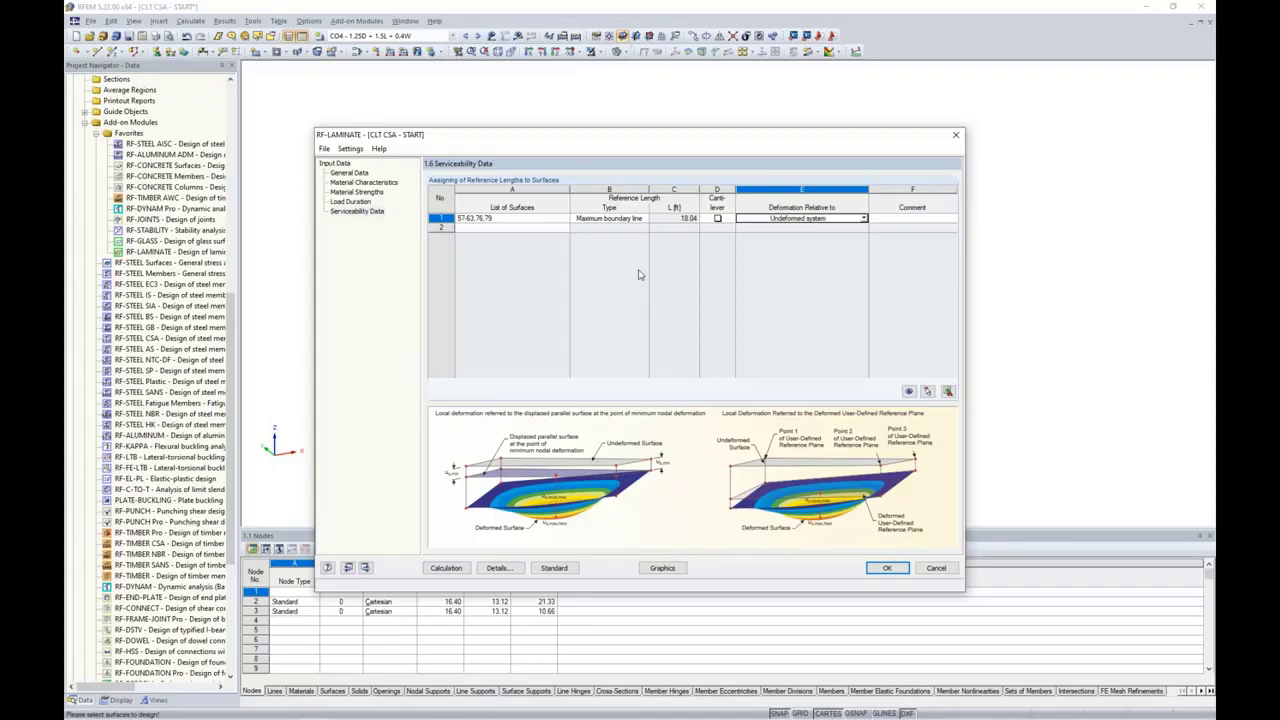
- Check the live, permanent and total deflection limits in the CSA O86-14 standard settings
left_click(555, 568)
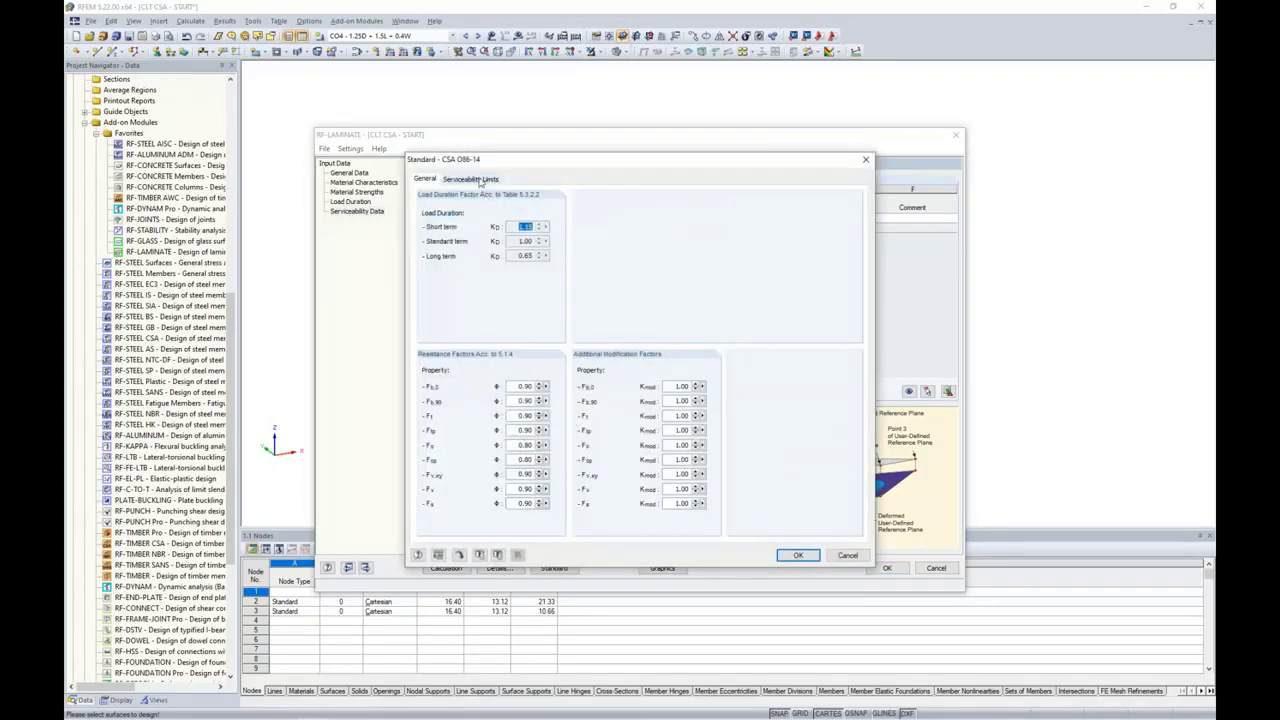
left_click(472, 178)
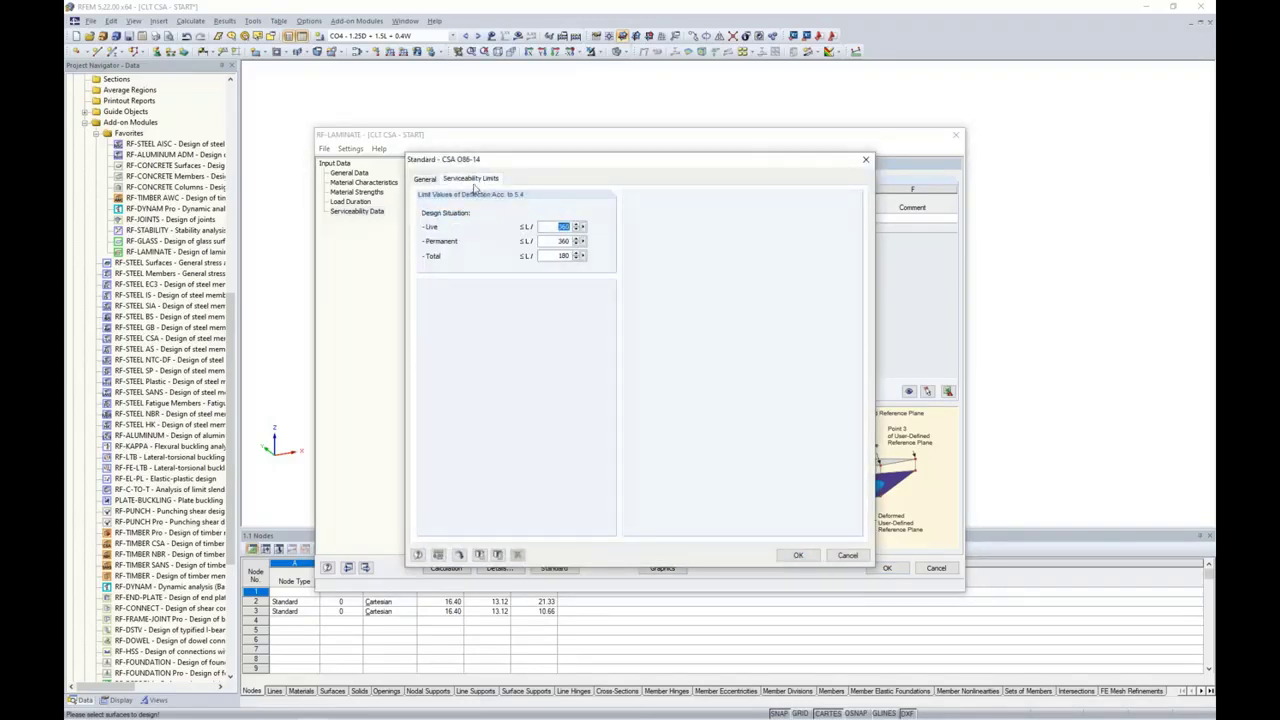
left_click(548, 227)
left_click(798, 555)
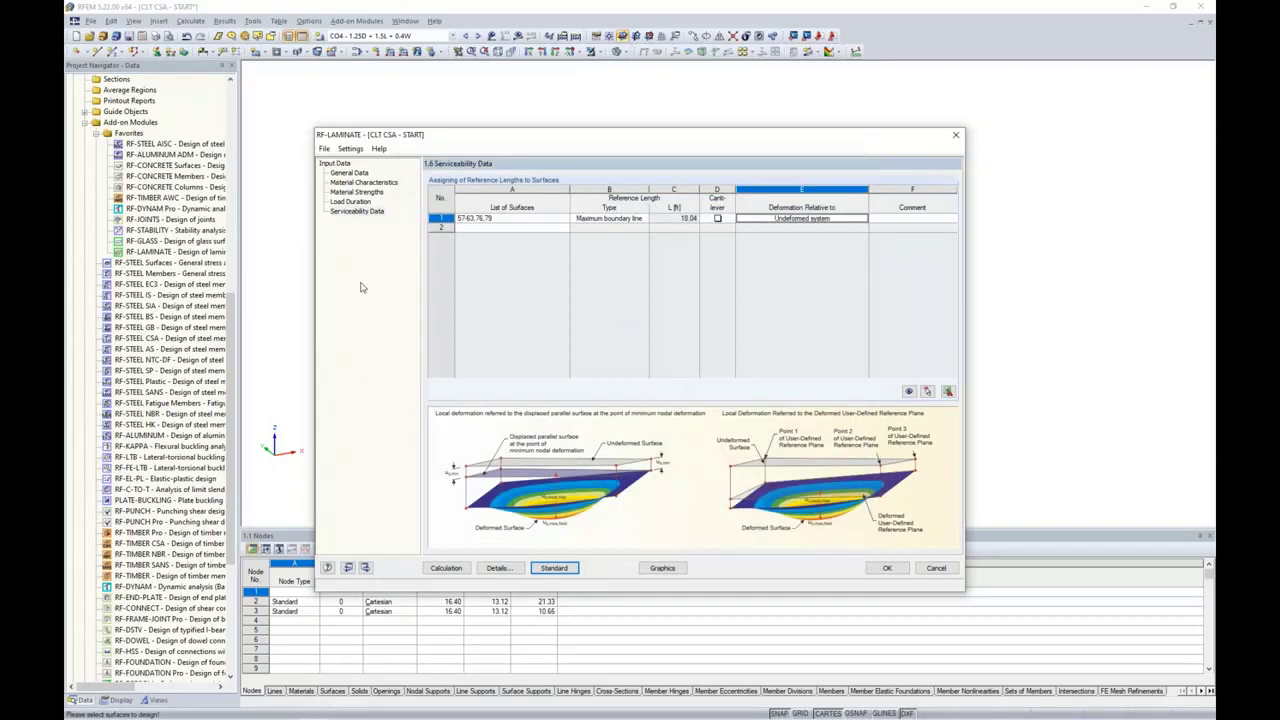
- Set the serviceability design situation of load combinations CO11 to CO14 to Permanent and accept the RF-LAMINATE input
left_click(352, 173)
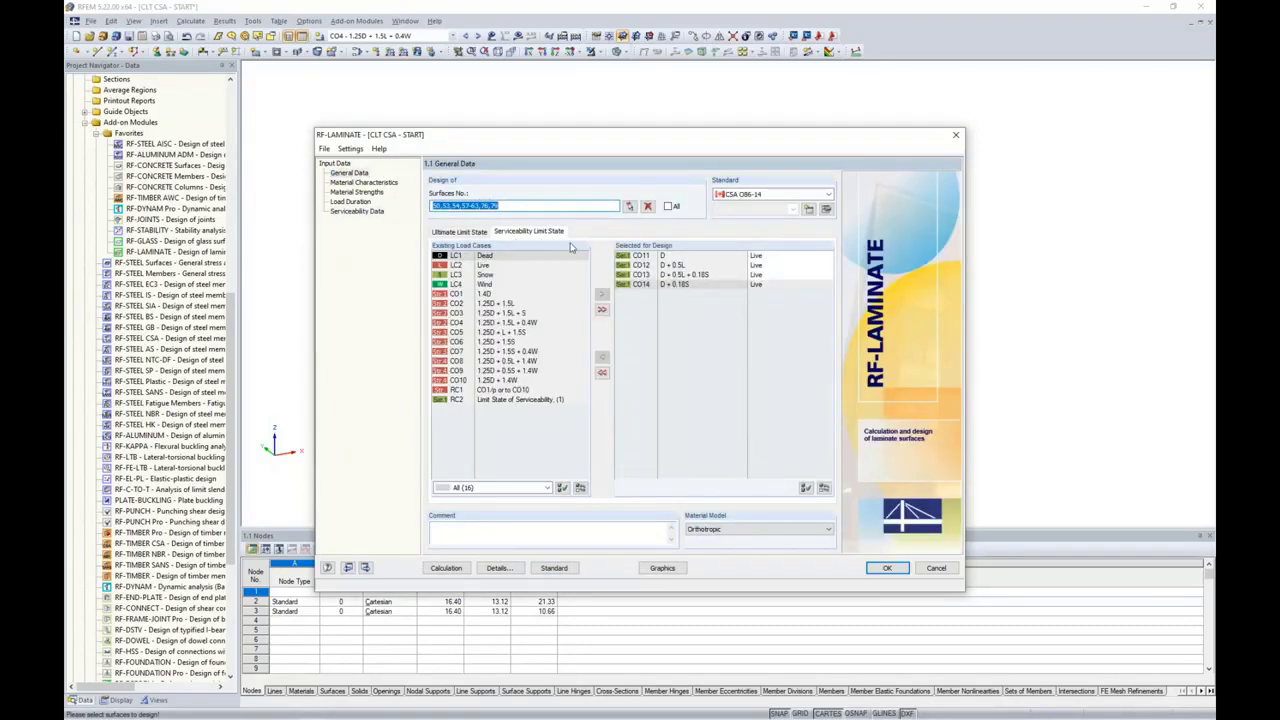
left_click(669, 277)
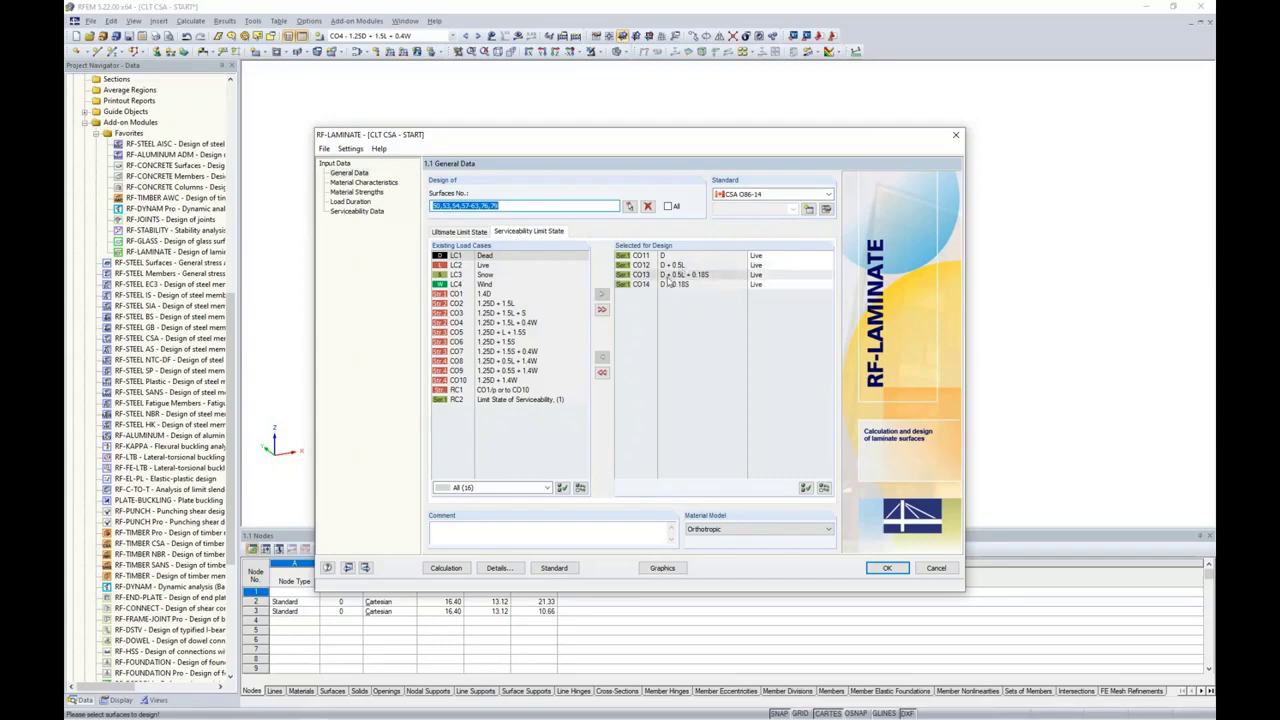
left_click(760, 264)
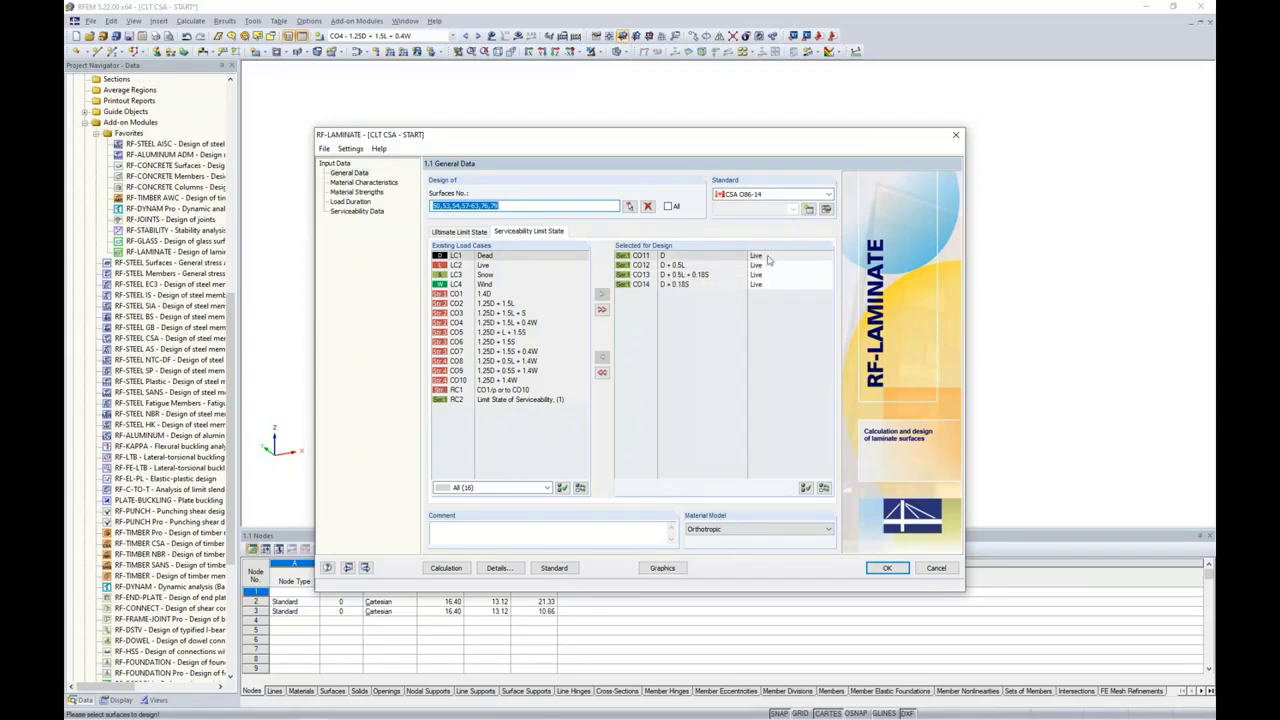
left_click(762, 257)
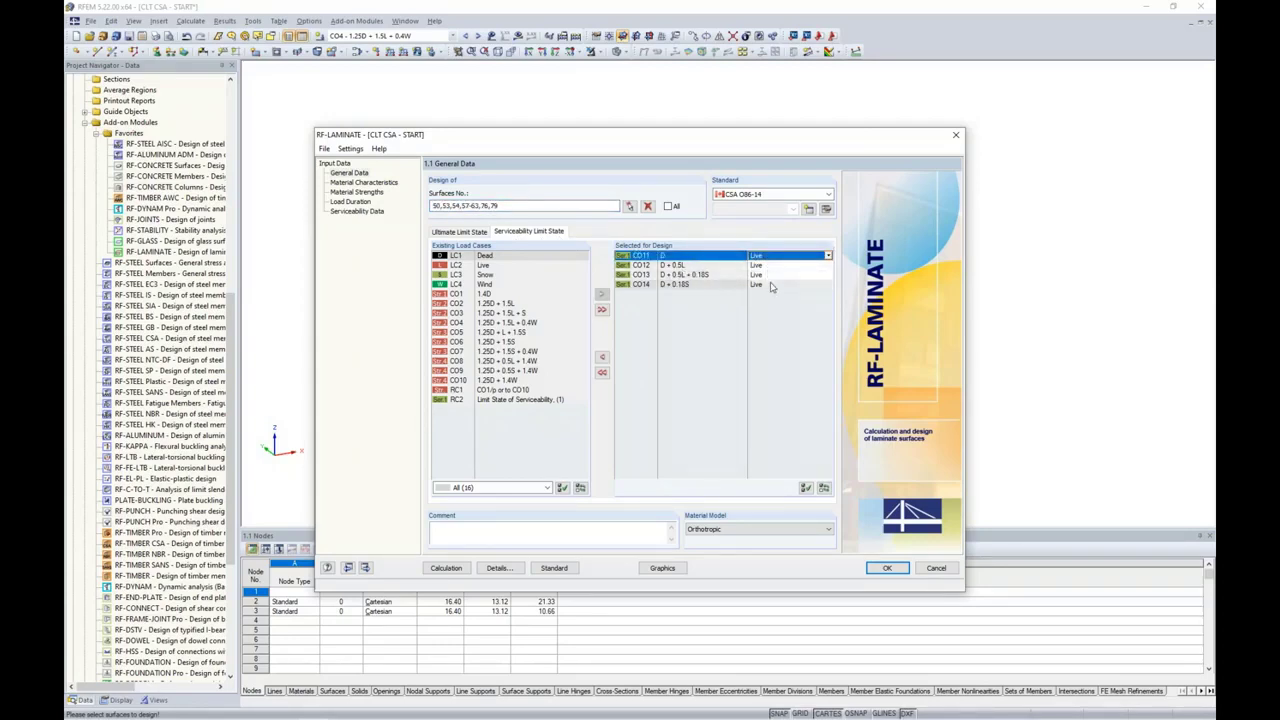
left_click(771, 287, "shift")
left_click(828, 256)
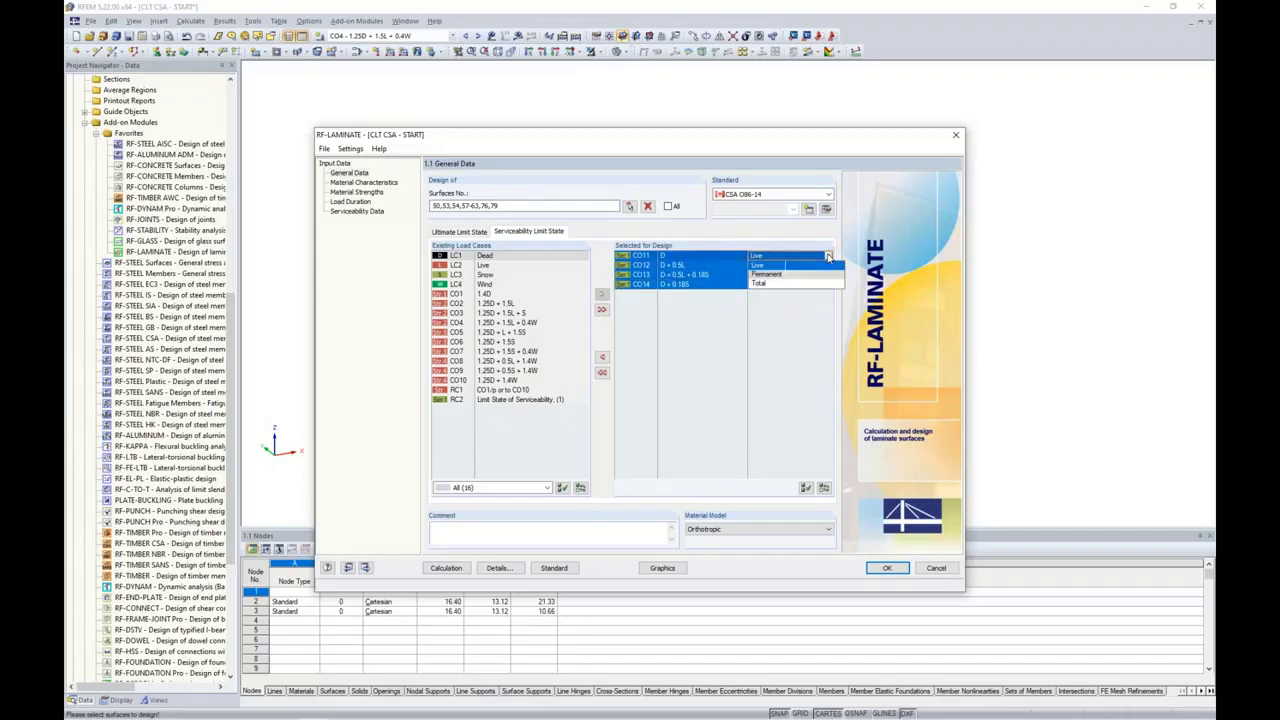
left_click(762, 277)
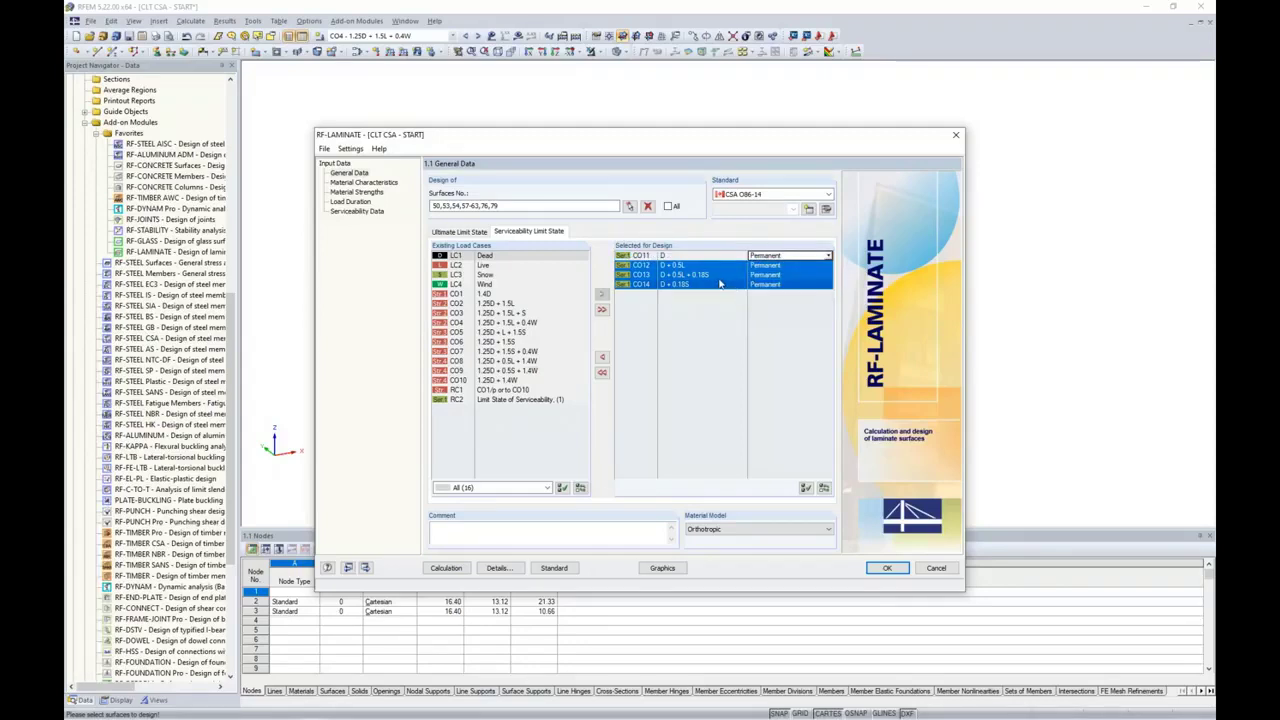
left_click(716, 276)
left_click(718, 284)
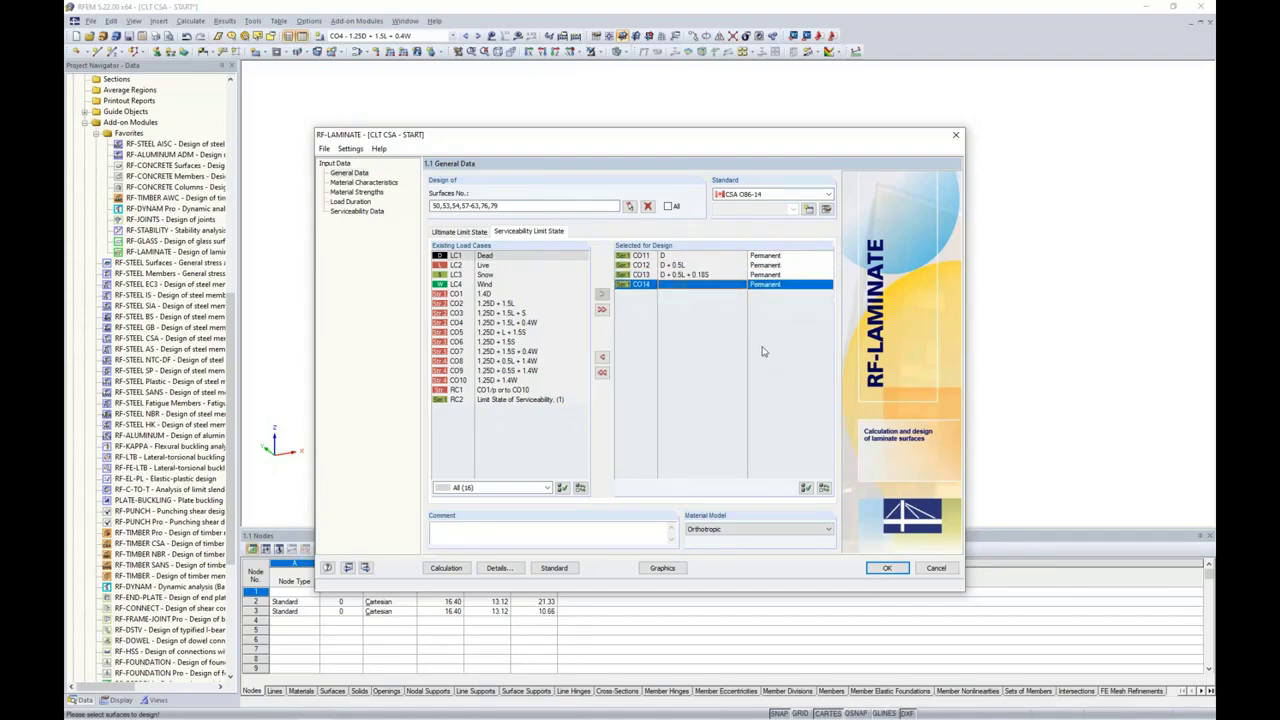
left_click(883, 570)
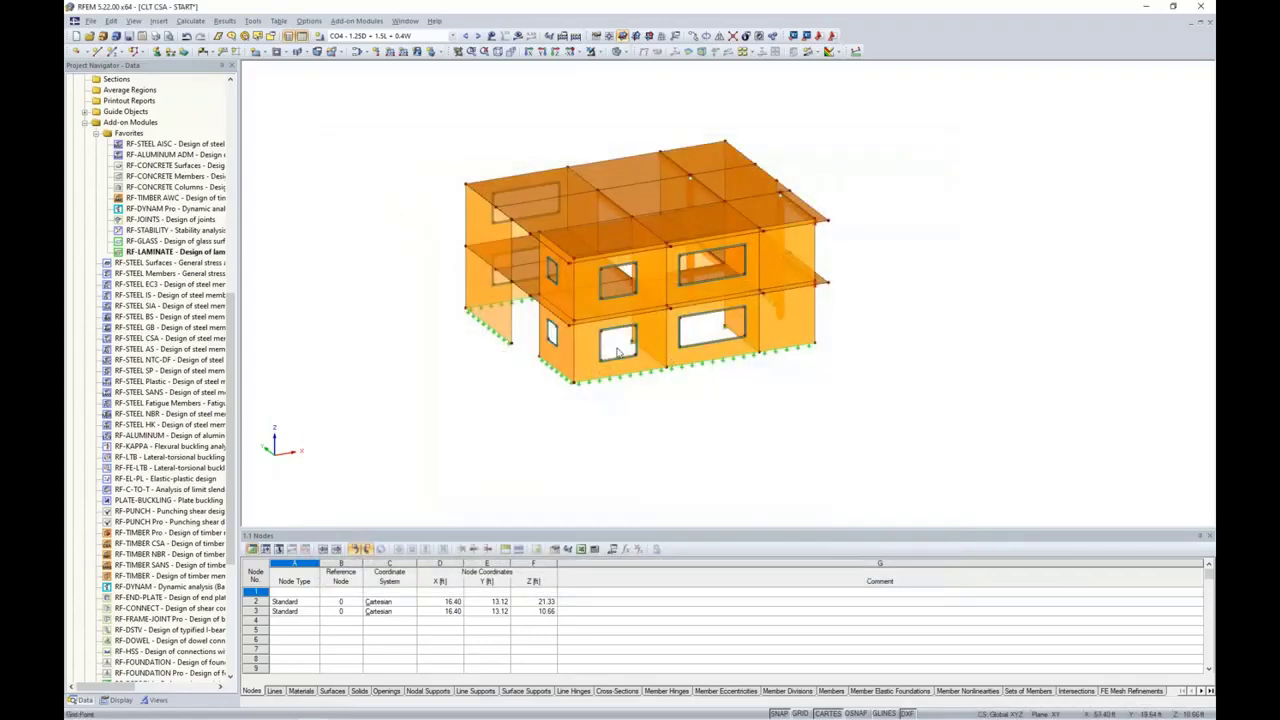
- Inspect the material, thickness and laminate stiffness matrix of upper-storey wall surface 32 in the model
scroll(576, 316, "up", 5)
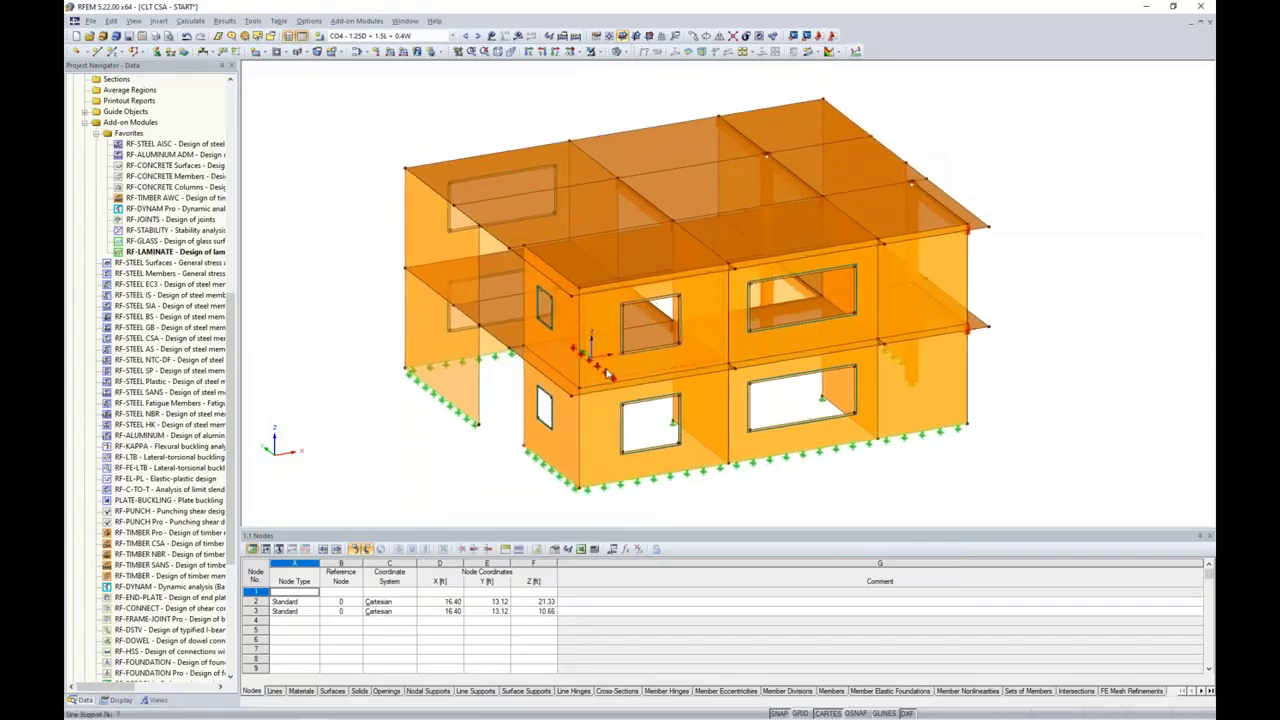
scroll(617, 319, "down", 1)
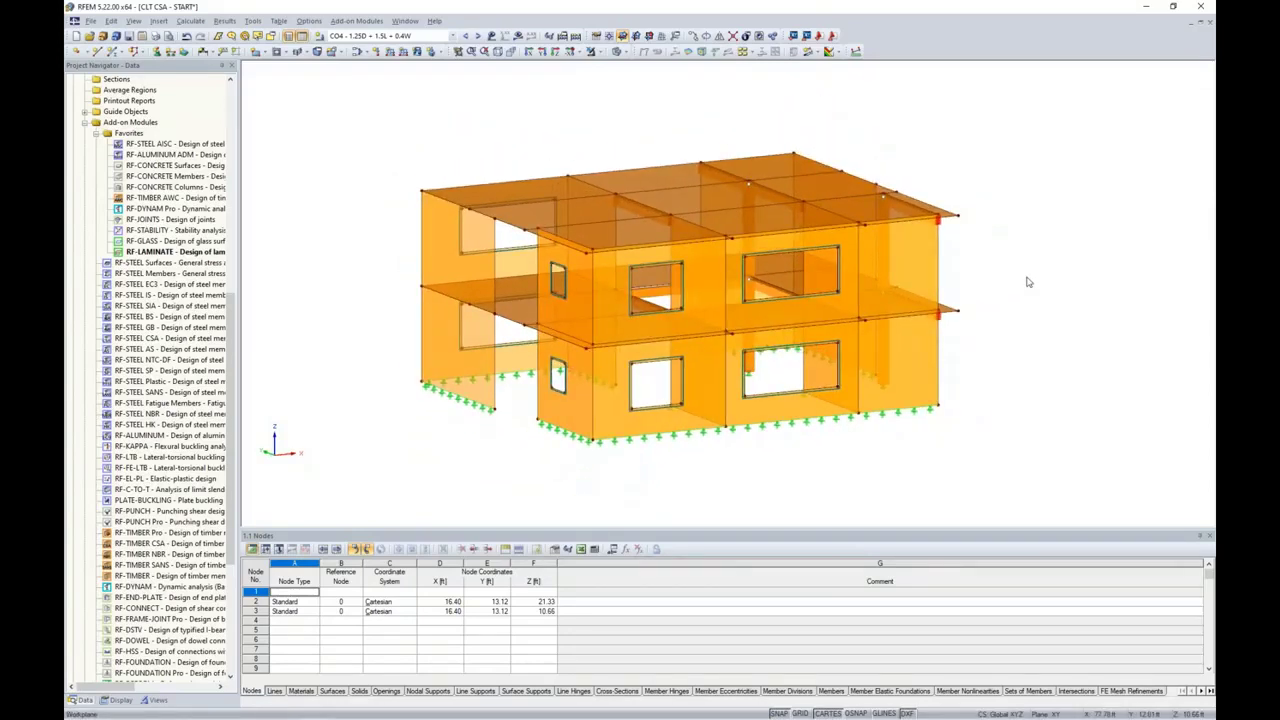
double_click(462, 268)
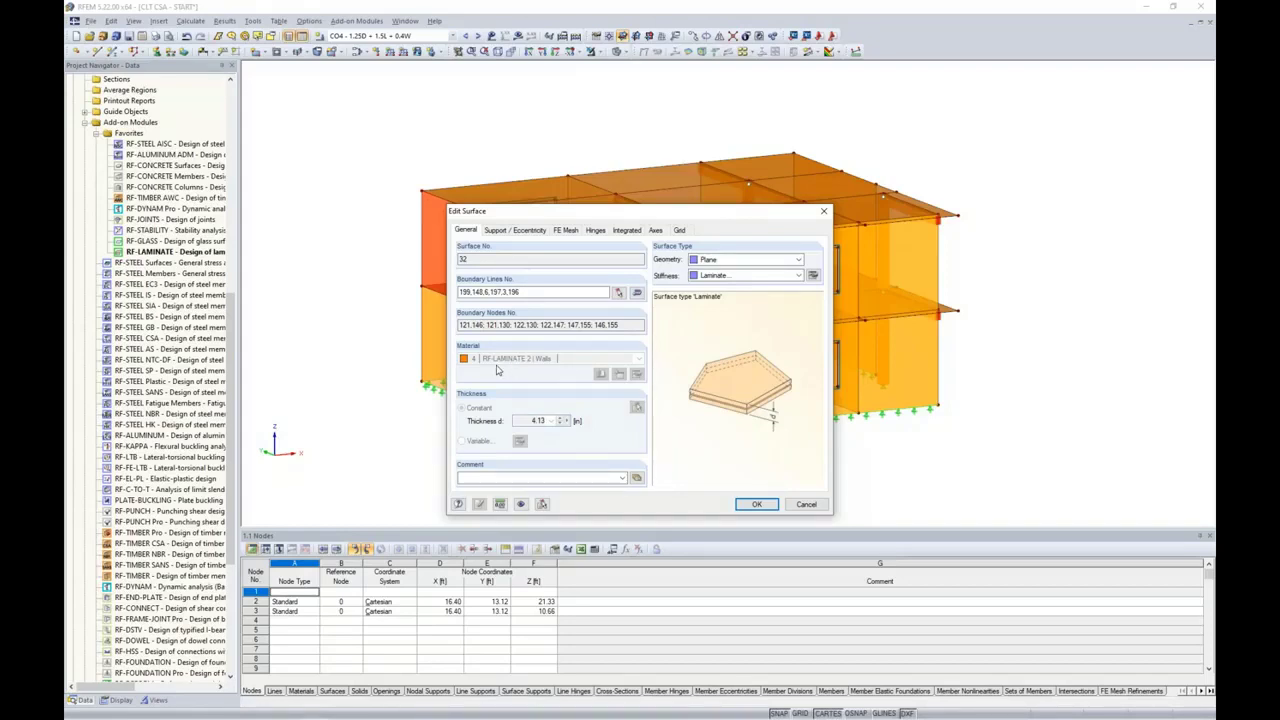
left_click(534, 421)
left_click(813, 277)
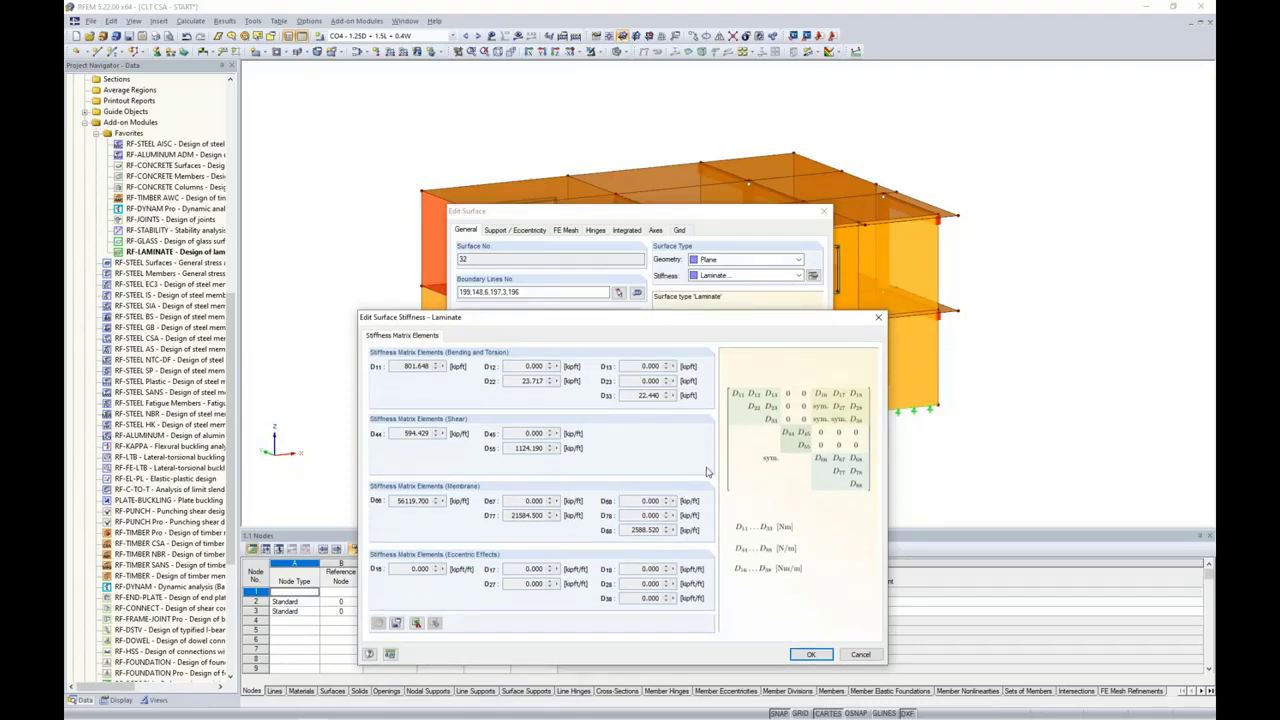
left_click(858, 654)
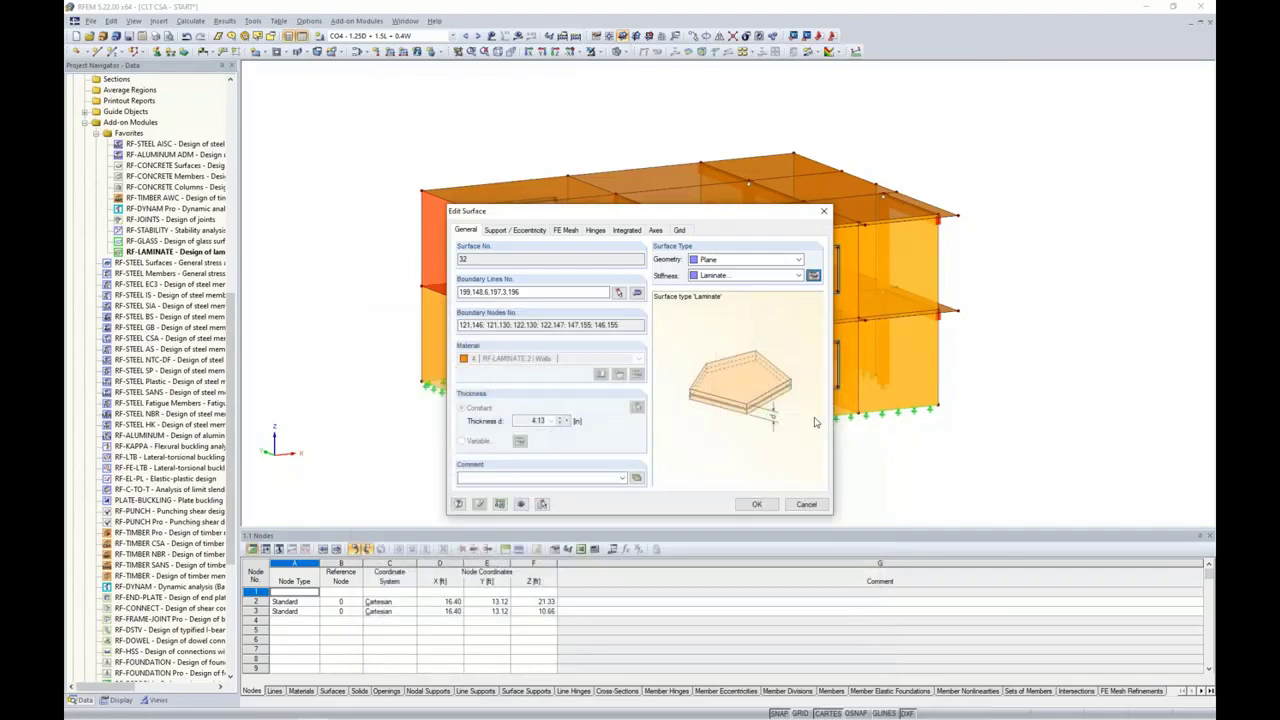
- Close the surface properties unchanged and isolate the corner roof surface with its edge beam over the open bay in visibility mode
left_click(806, 504)
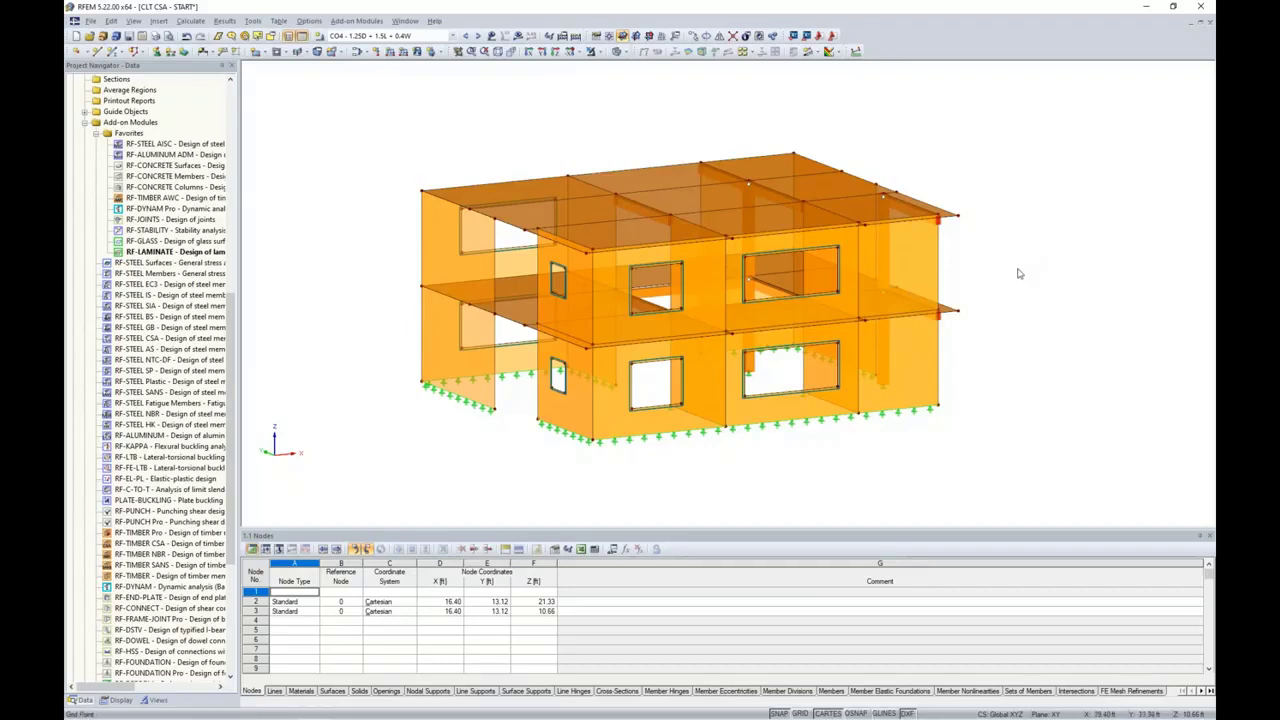
middle_click_drag(1025, 270, 916, 238, "ctrl")
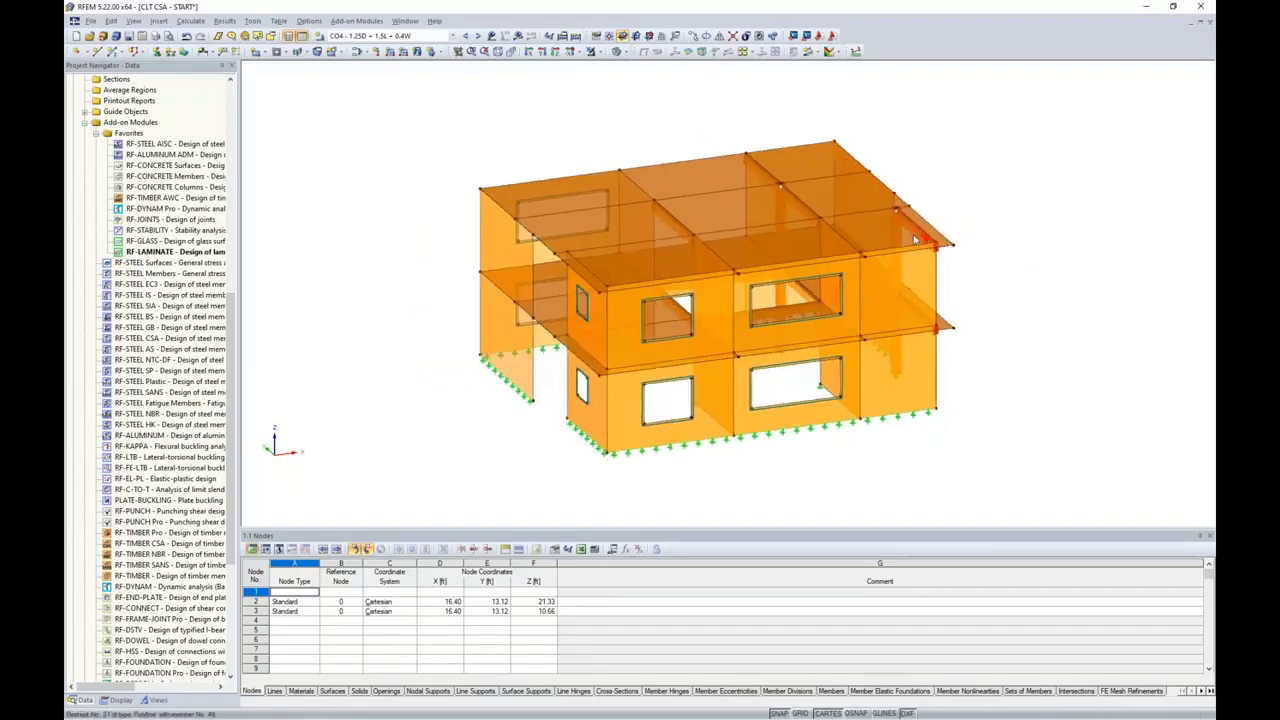
middle_click_drag(994, 286, 957, 323, "ctrl")
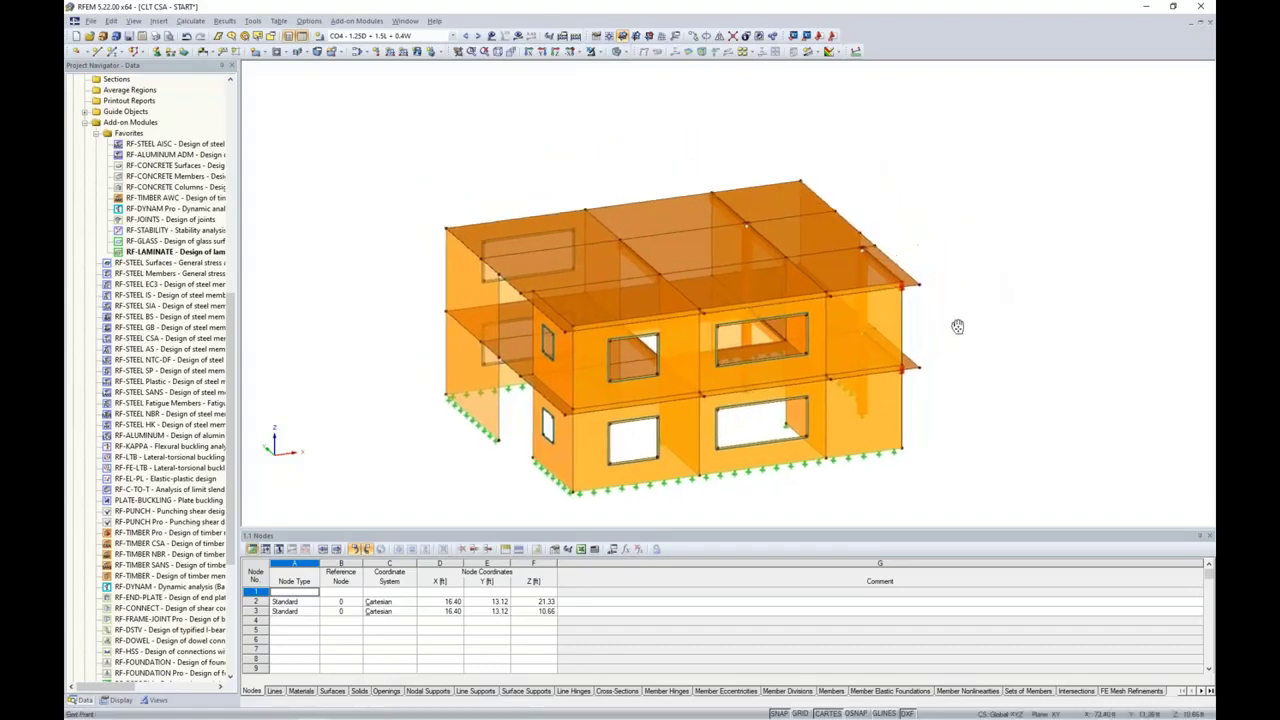
scroll(914, 314, "up", 4)
scroll(934, 304, "down", 3)
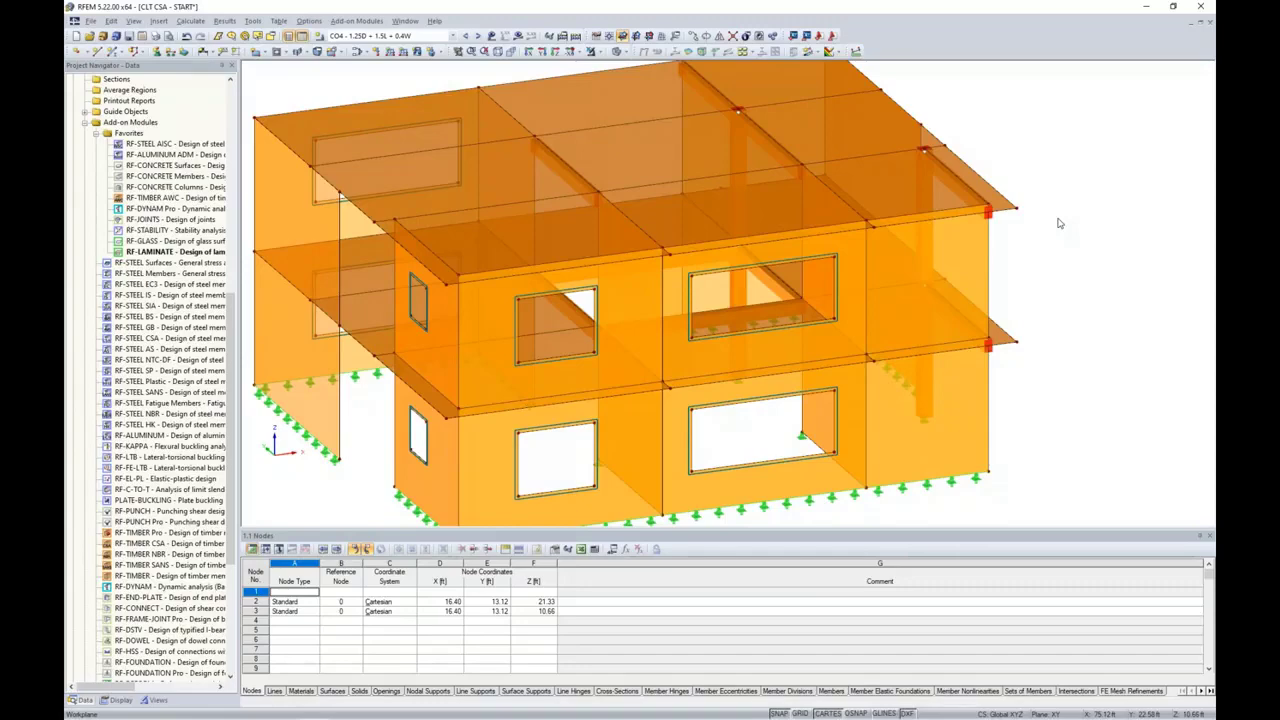
scroll(1021, 246, "down", 2)
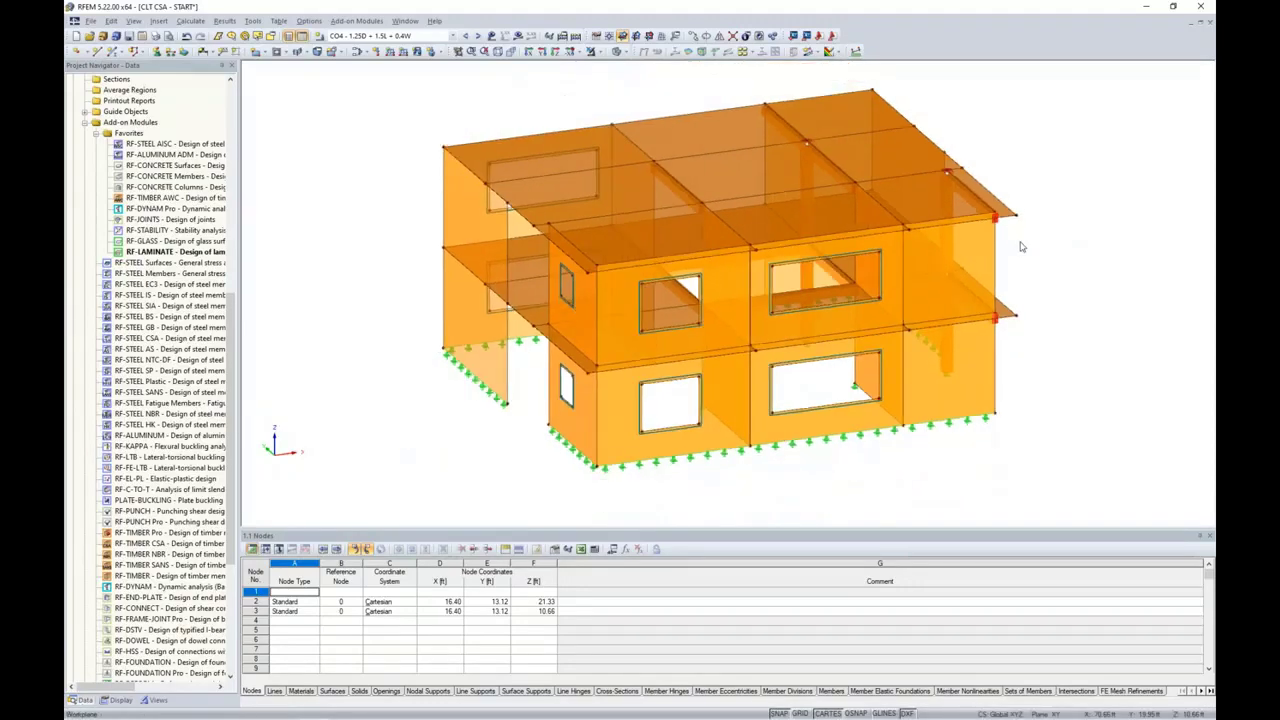
middle_click_drag(1021, 246, 778, 296, "ctrl")
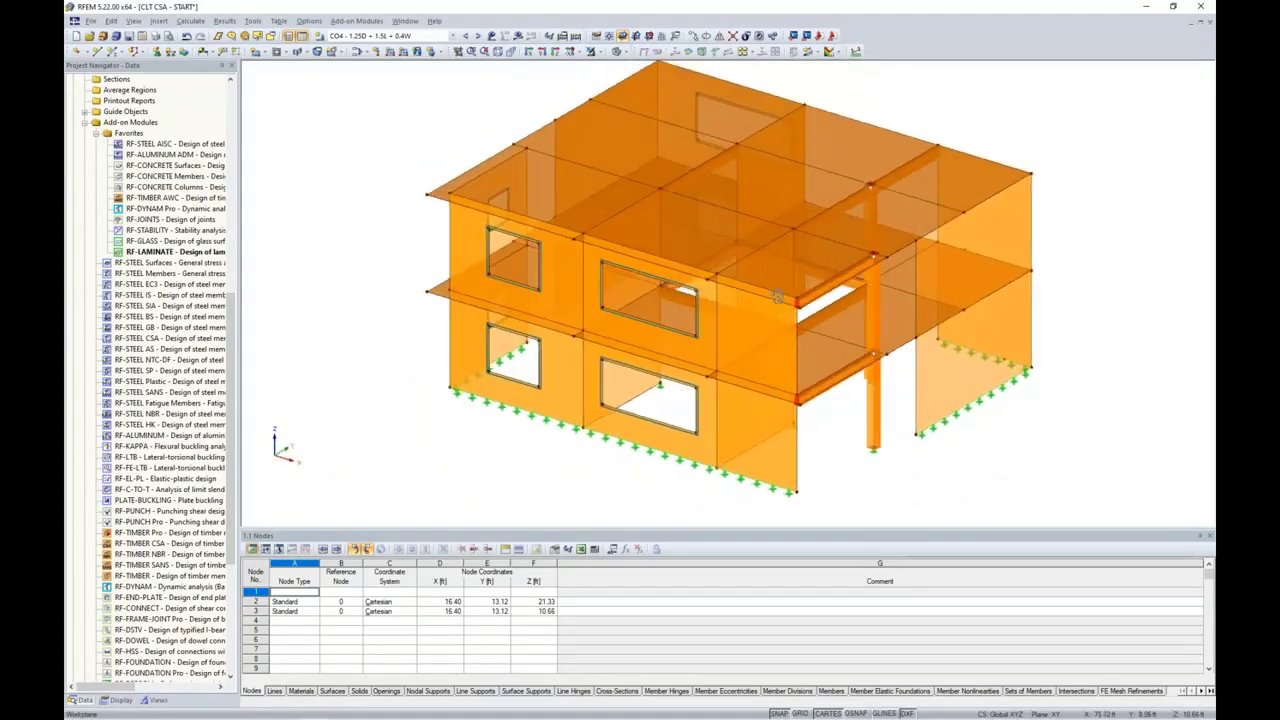
scroll(777, 294, "up", 5)
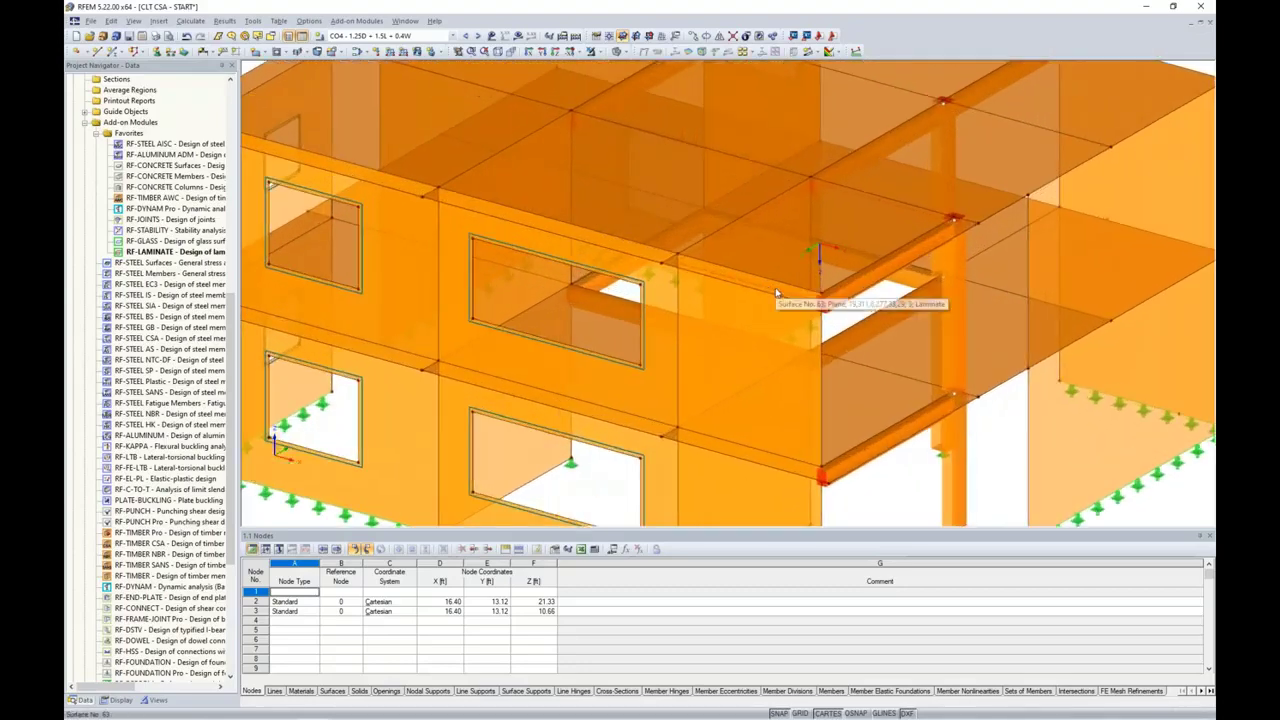
scroll(776, 292, "up", 1)
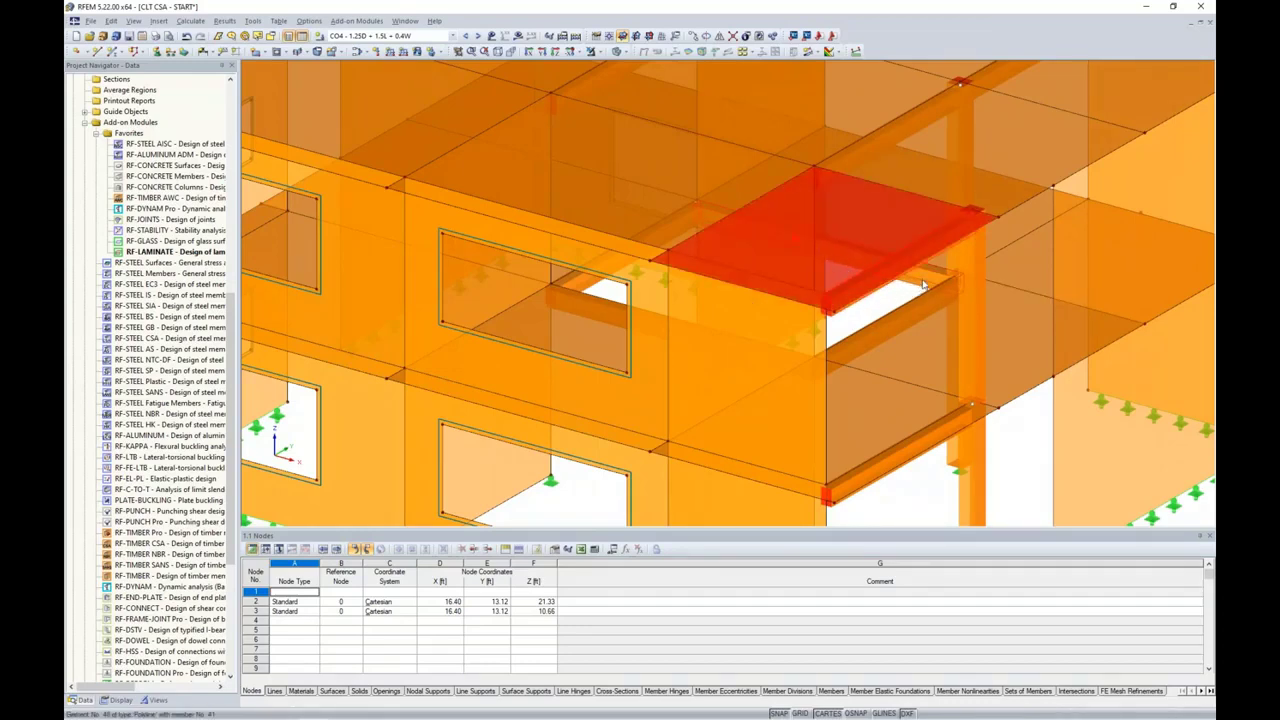
left_click(853, 222)
left_click(592, 51)
left_click(607, 70)
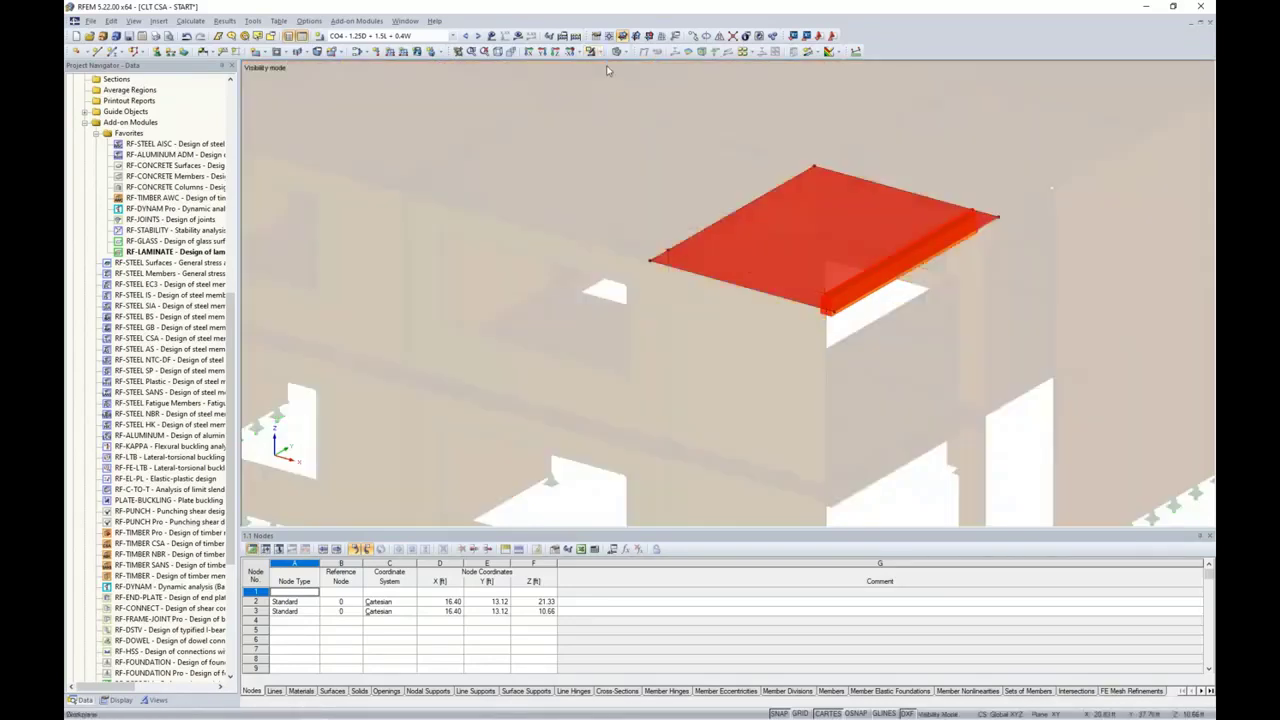
left_click(635, 235)
middle_click_drag(646, 280, 658, 257, "ctrl")
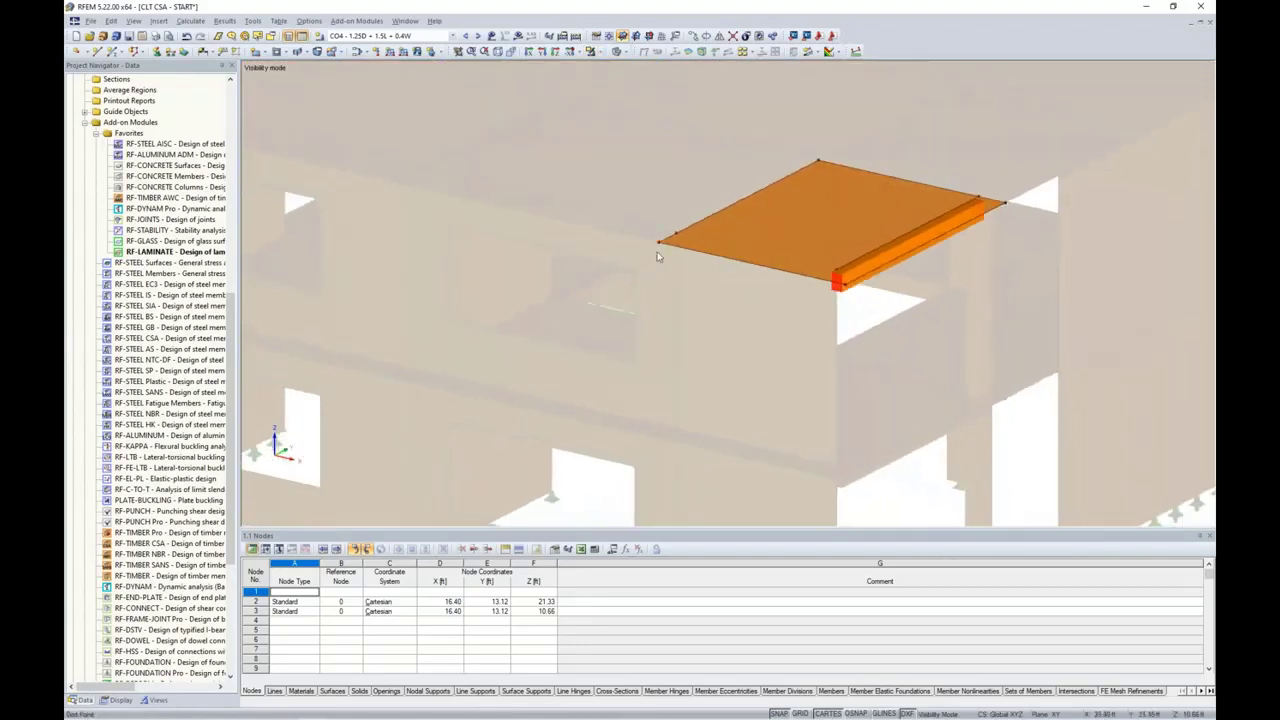
- Start a new line release and assign it to line 31 along the isolated roof edge beam
scroll(143, 375, "up", 15)
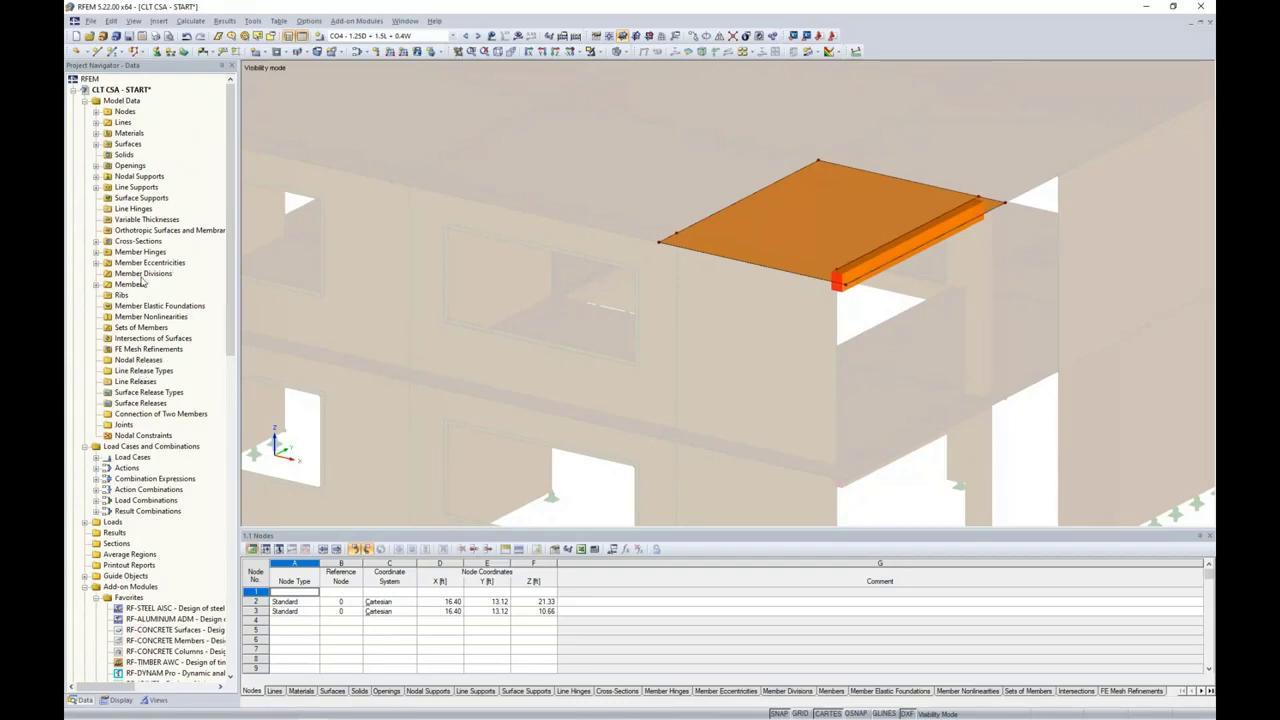
right_click(129, 382)
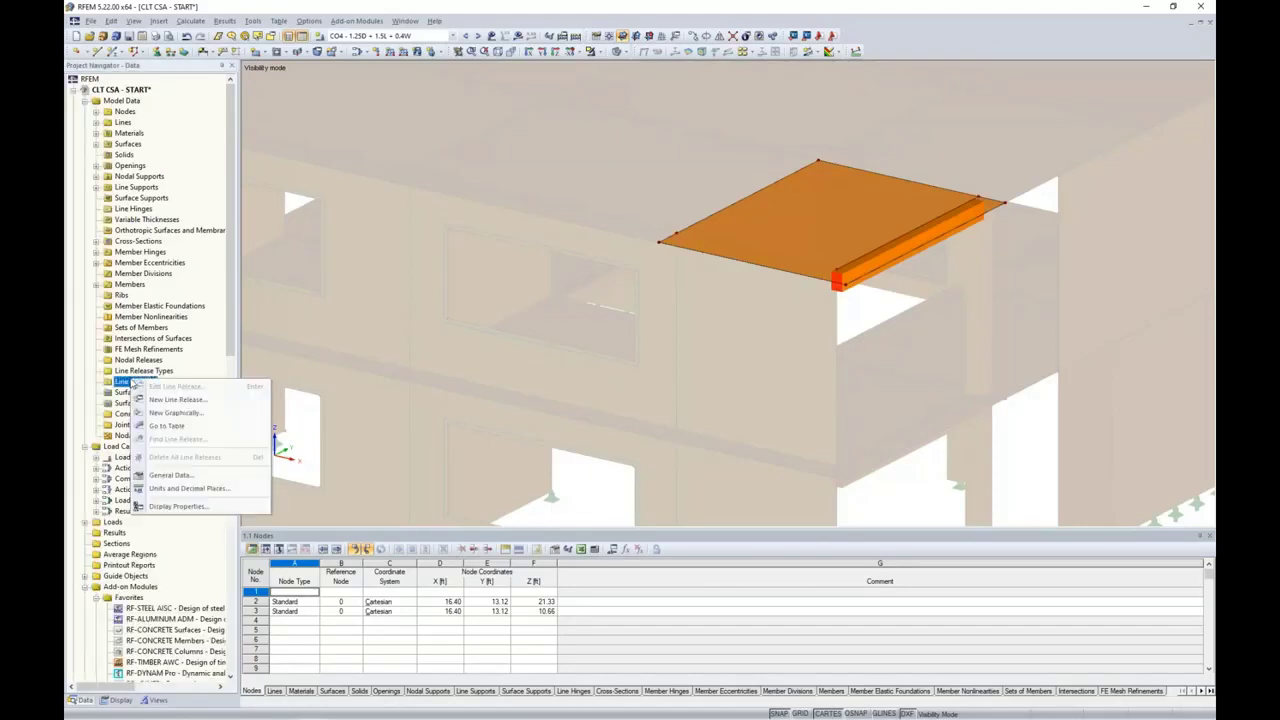
left_click(164, 401)
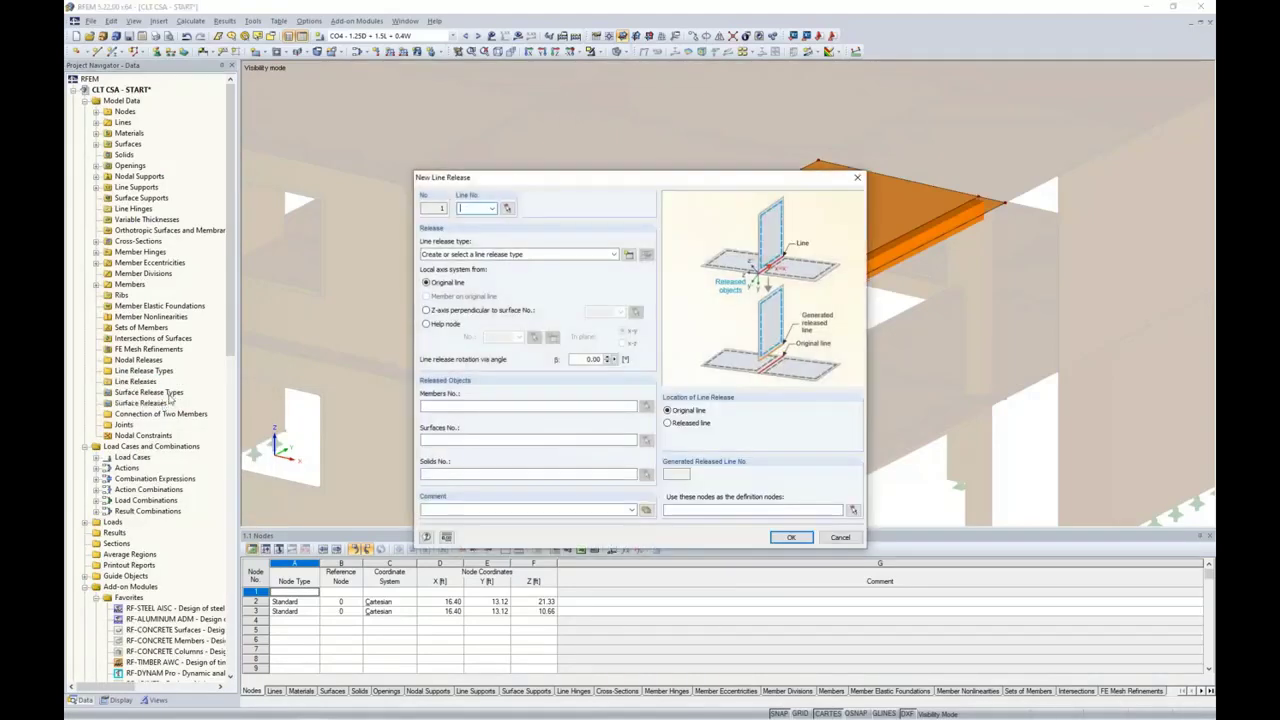
left_click(507, 209)
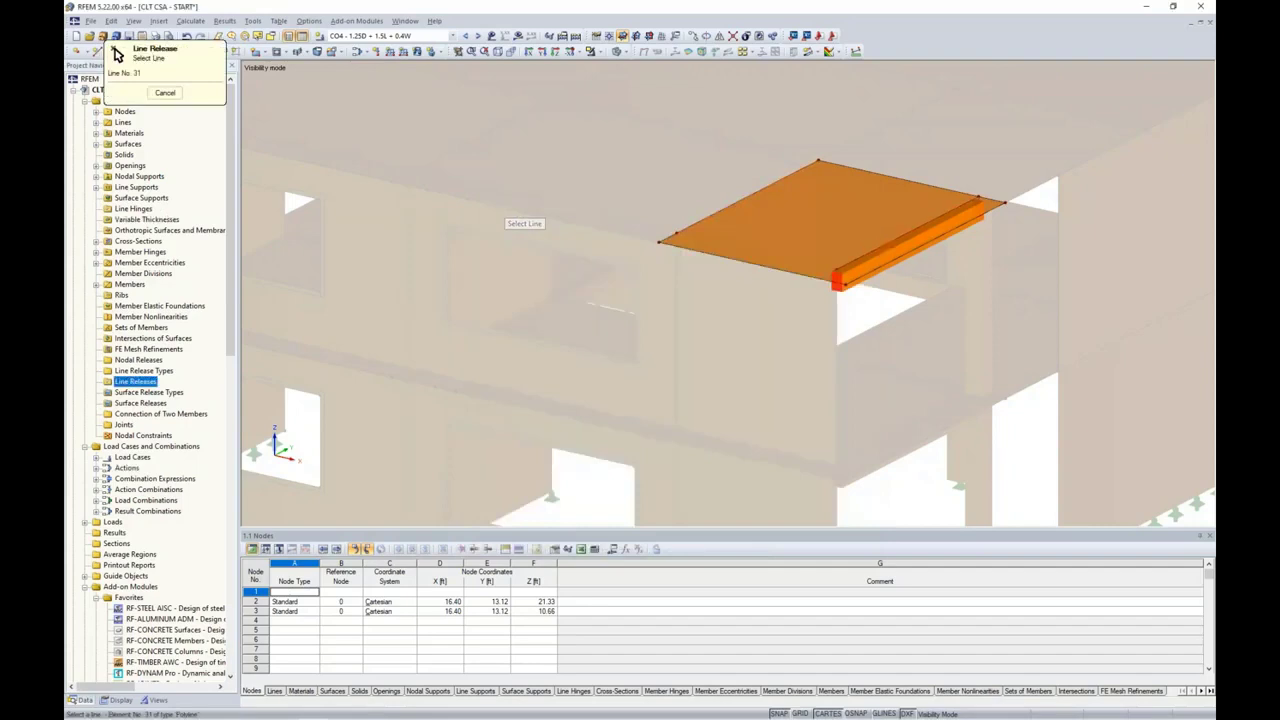
left_click(859, 260)
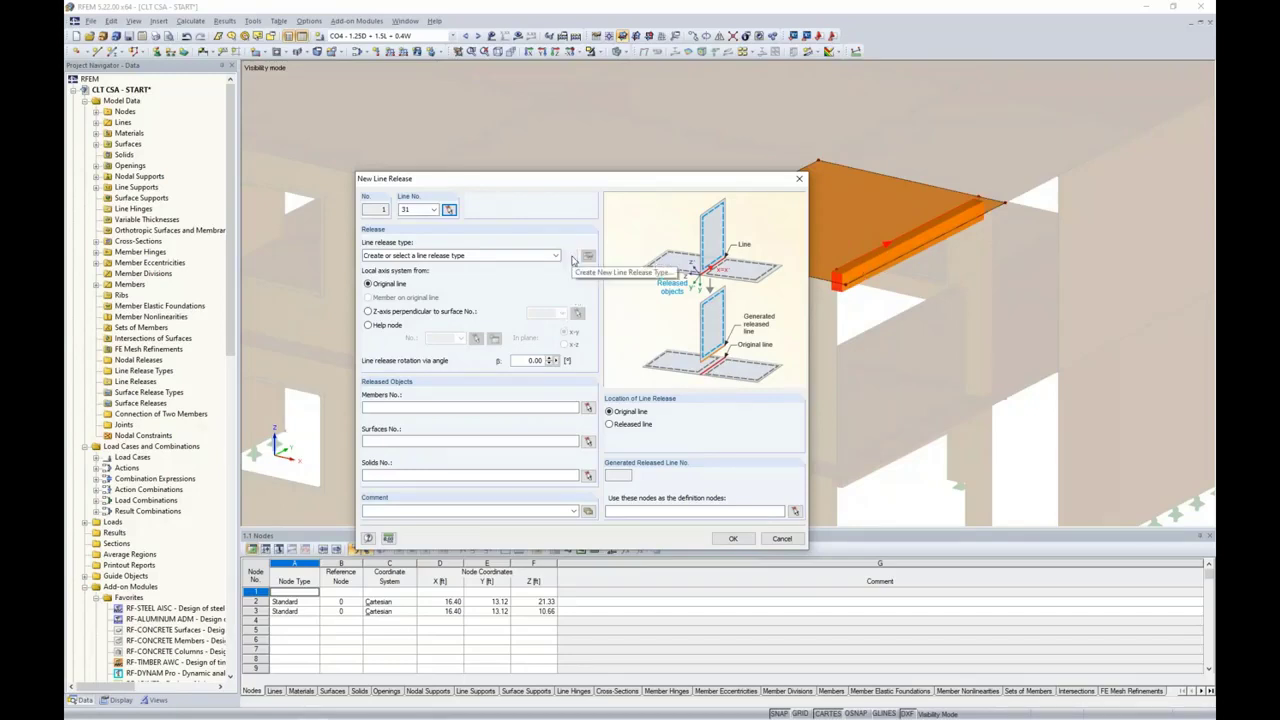
- Define a new line release type with rotation φx released and translation ux released with a 50 kip/ft² spring constant
left_click(587, 256)
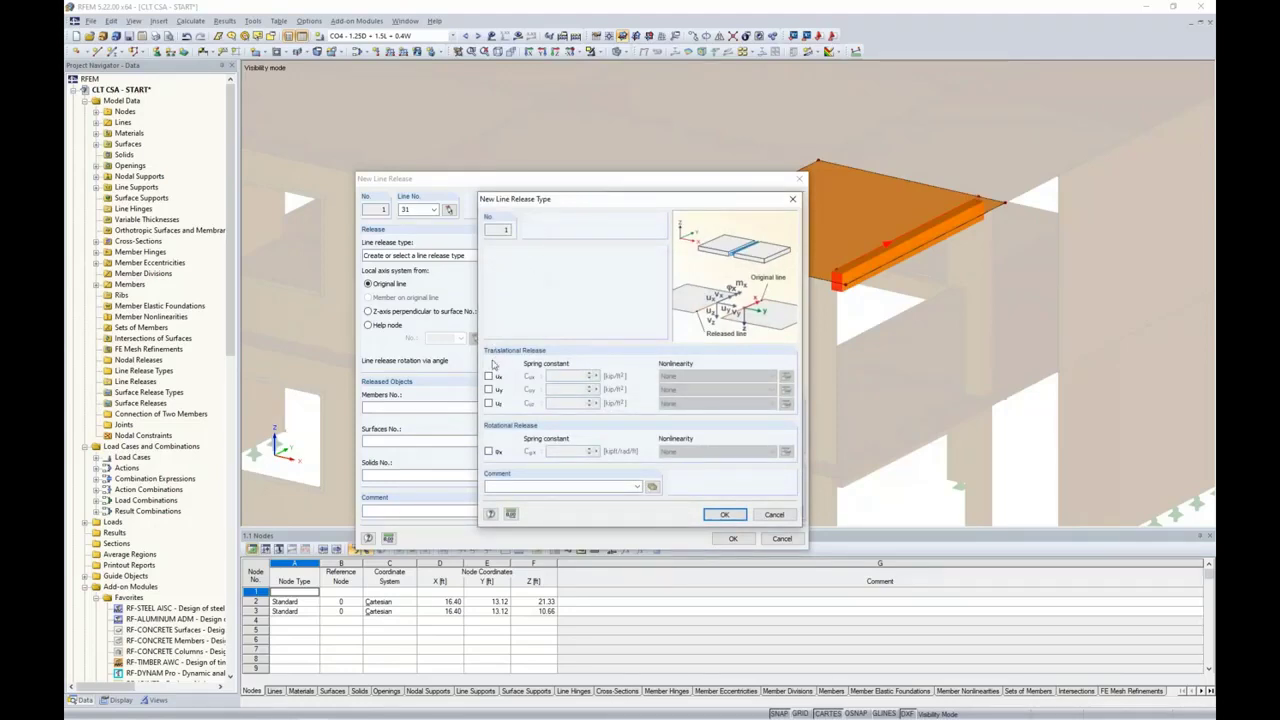
left_click(488, 451)
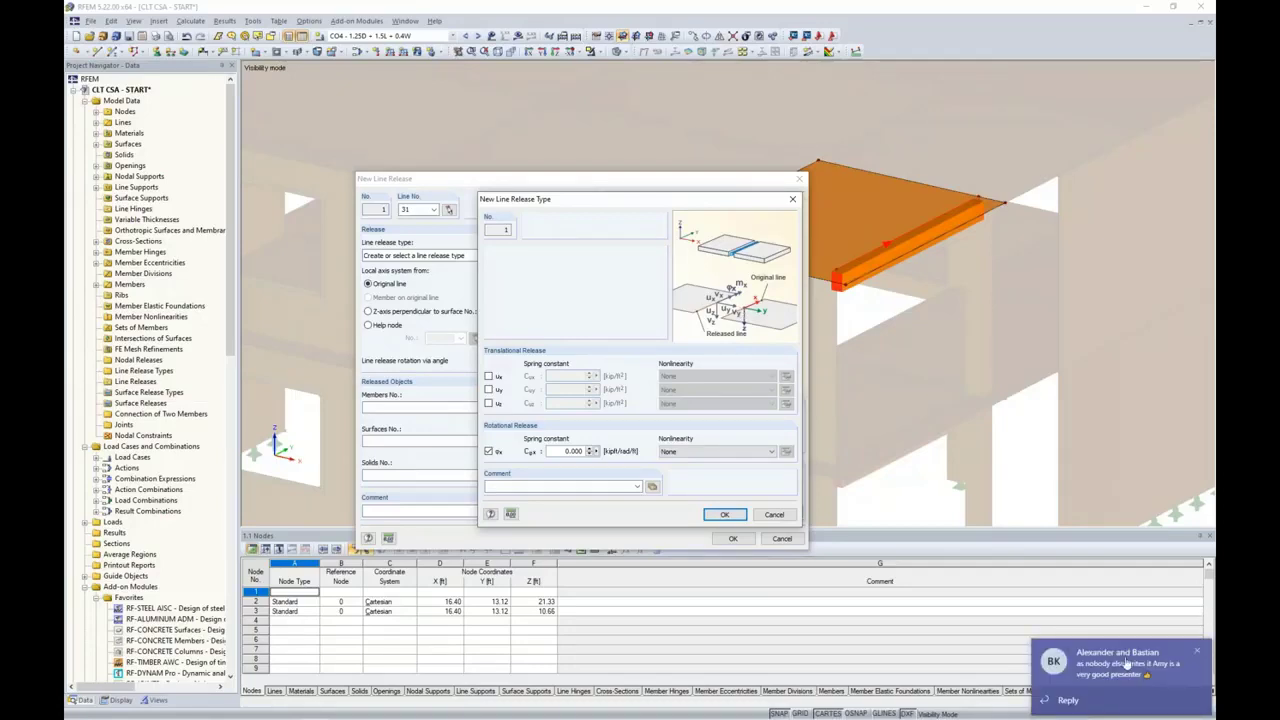
left_click(1196, 651)
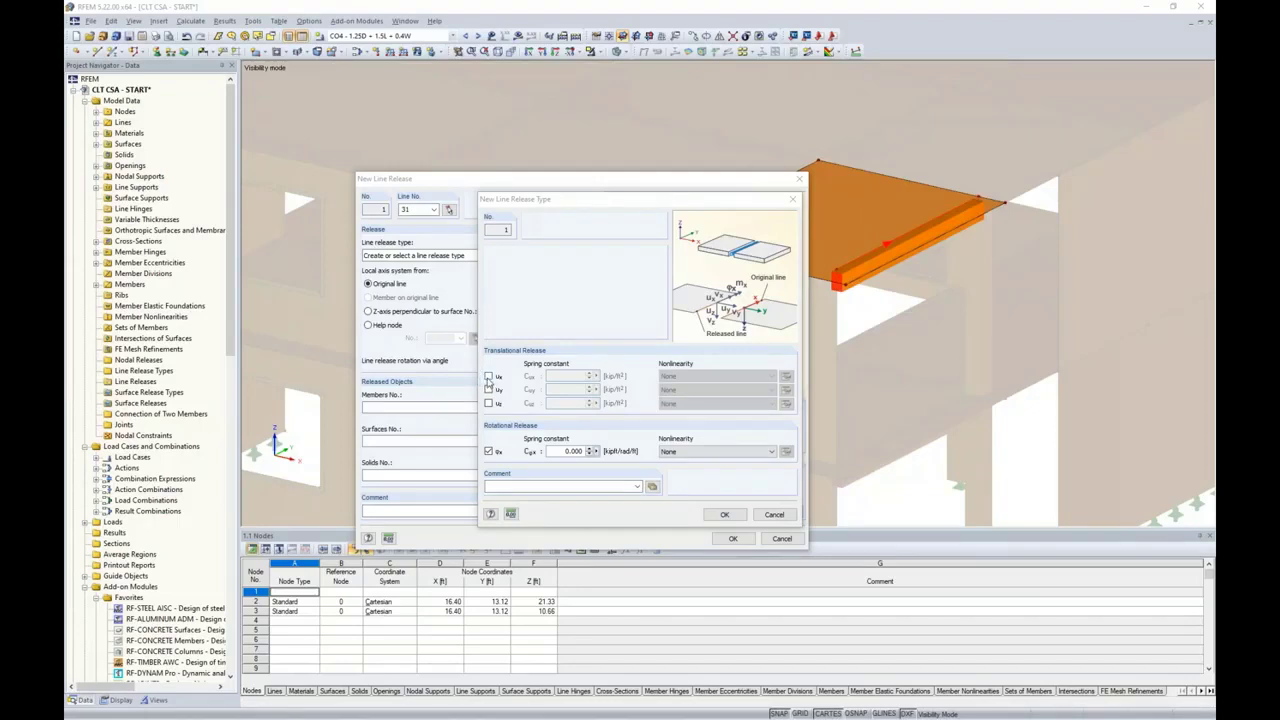
left_click(488, 378)
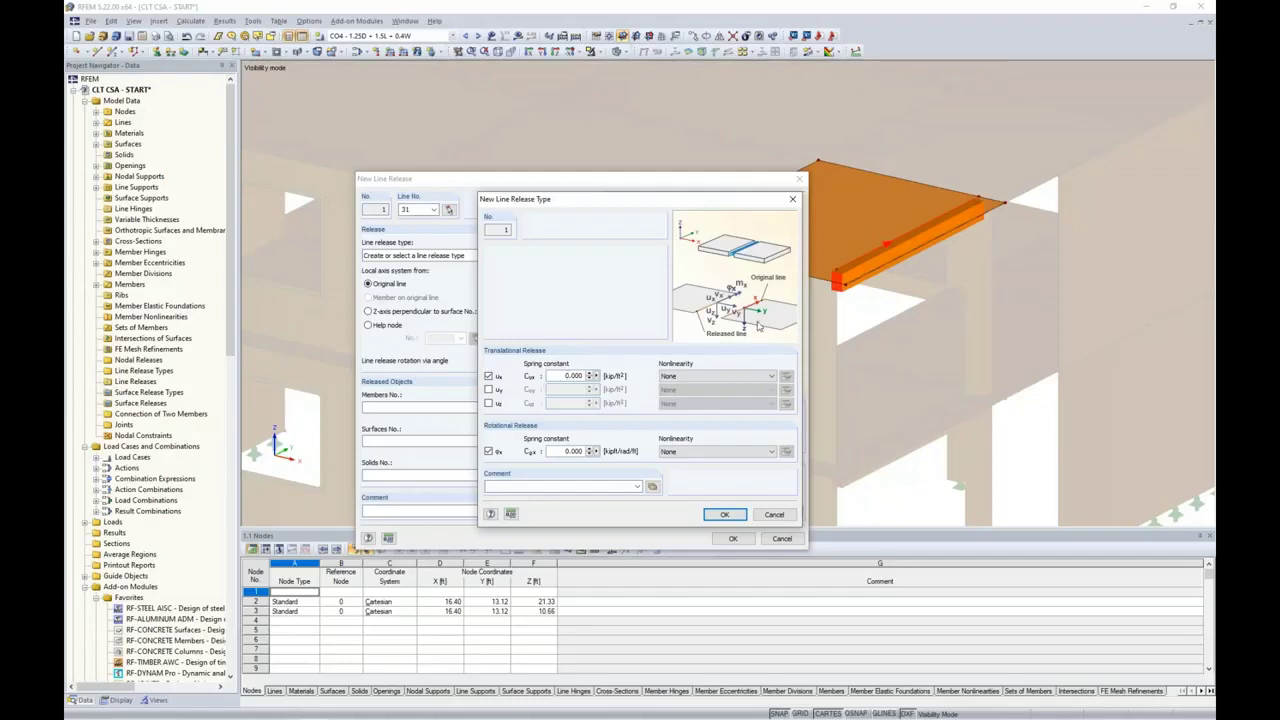
left_click_drag(556, 375, 614, 371)
type("50")
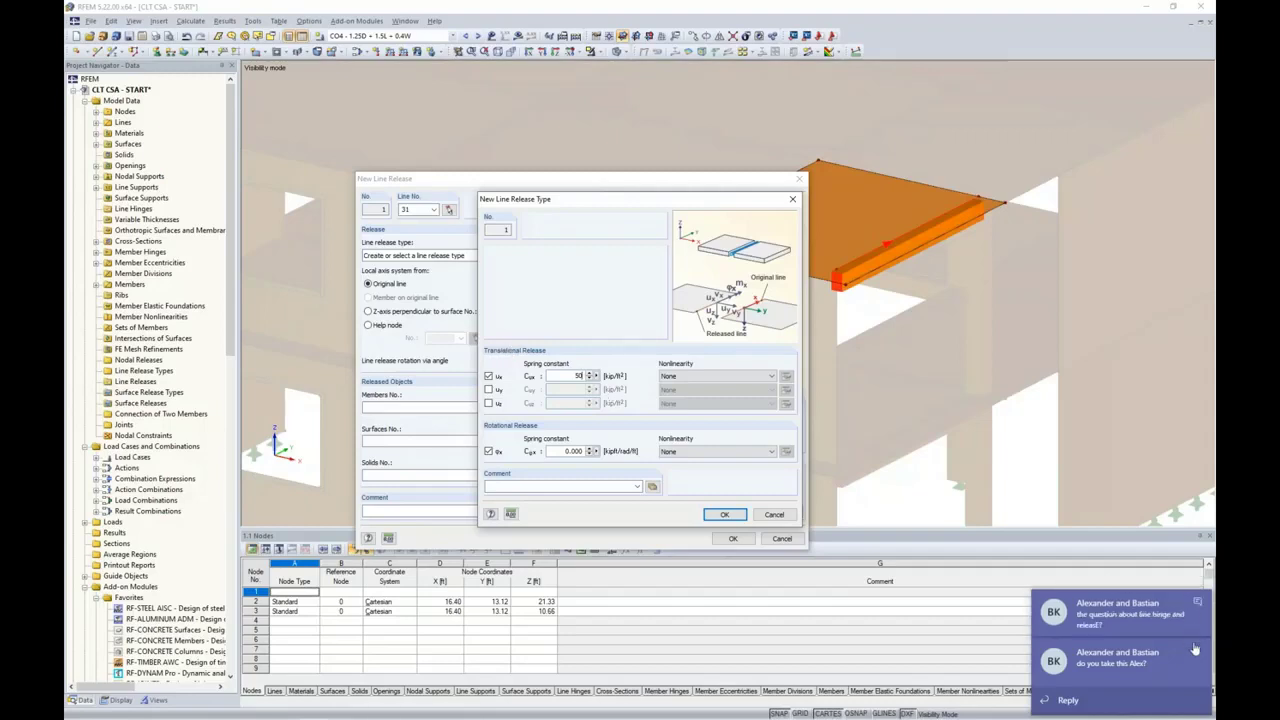
left_click(1203, 625)
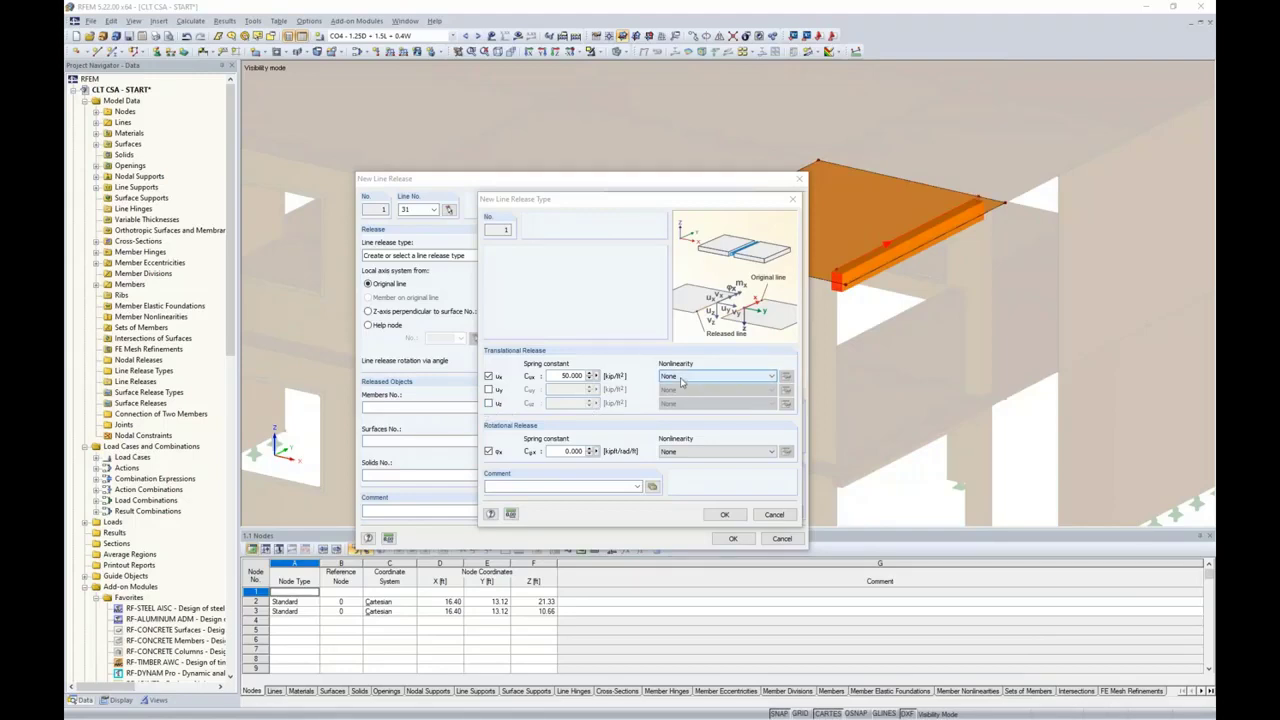
- Try a uz translational release with the nonlinearity Fixed if positive vz, and deactivate the uz release again
left_click(489, 403)
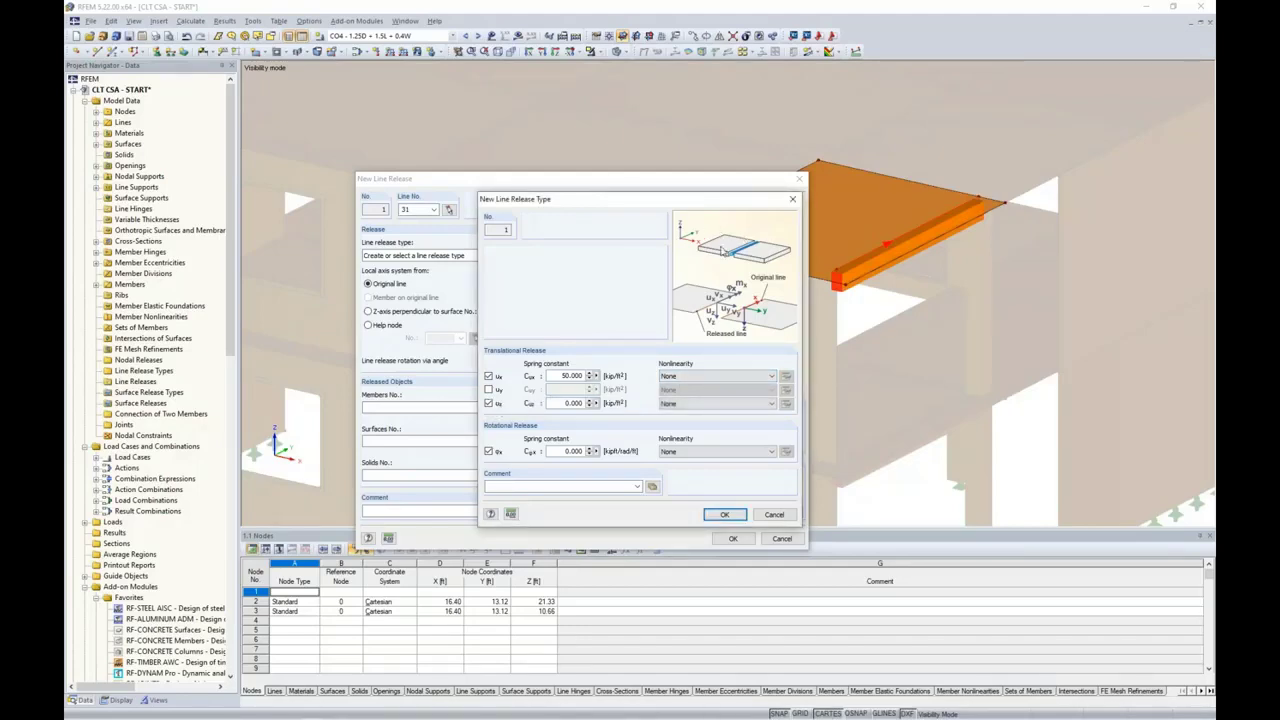
left_click(687, 406)
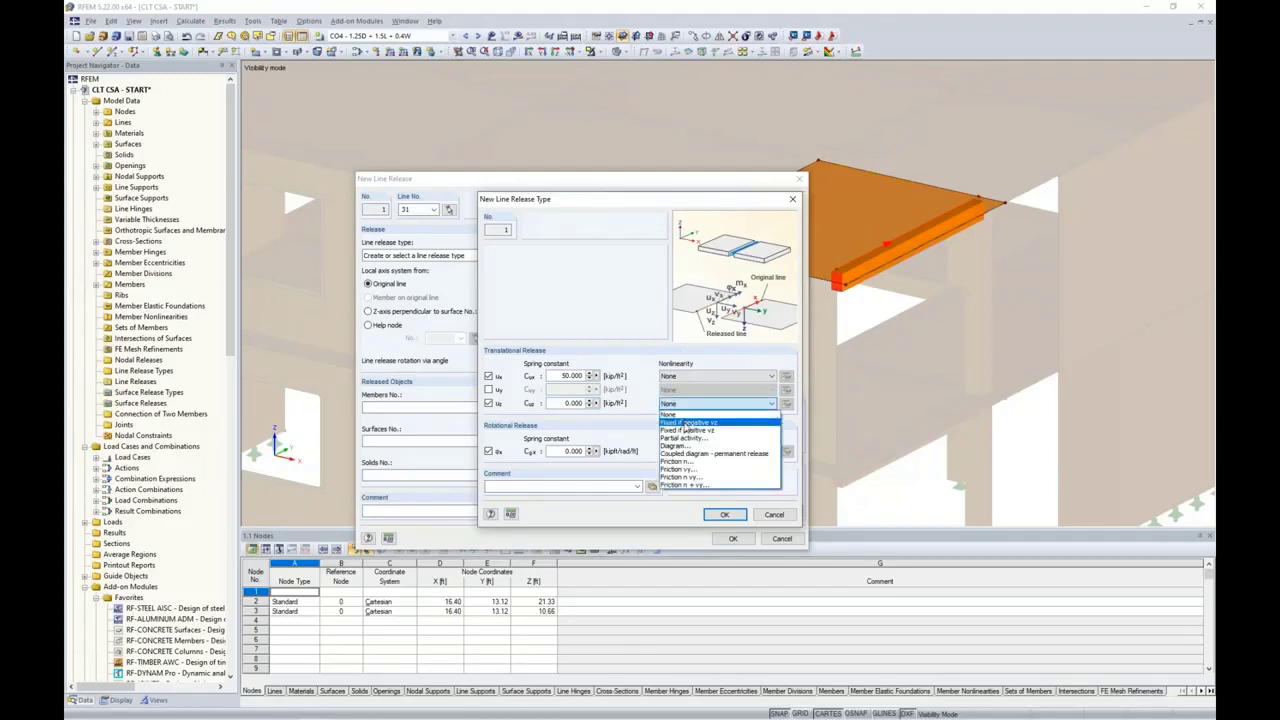
left_click(688, 431)
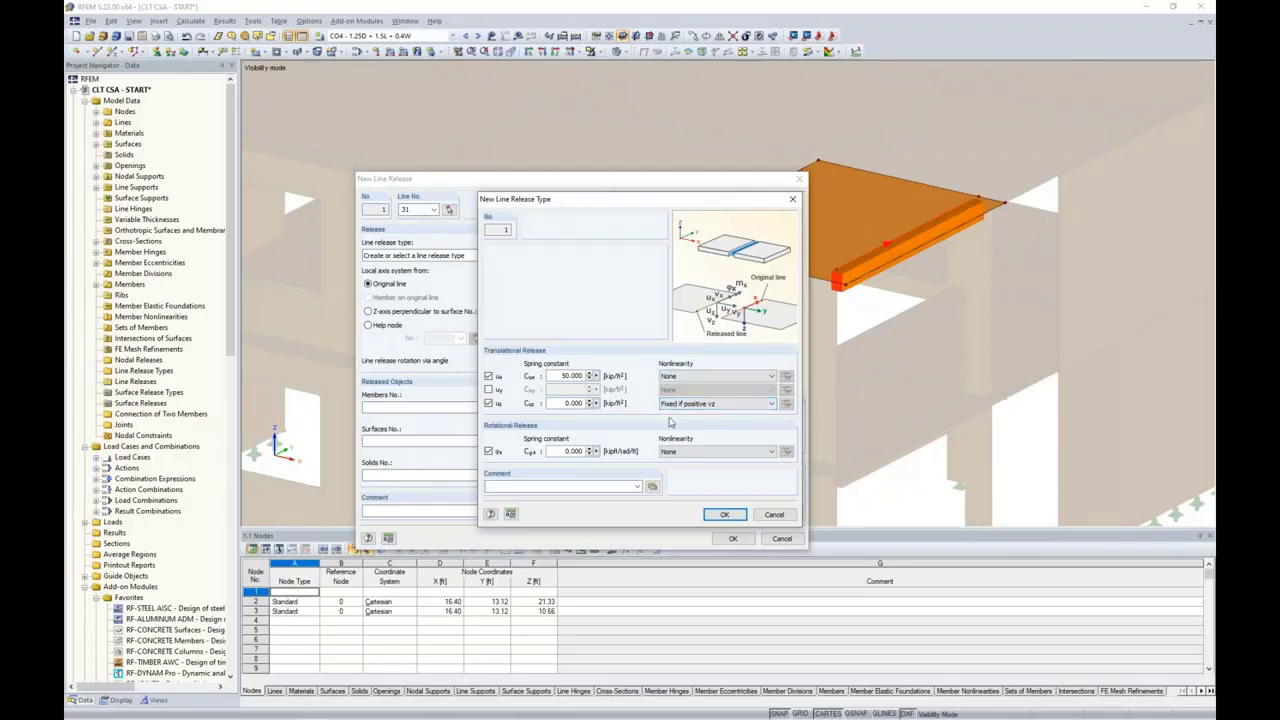
left_click(489, 403)
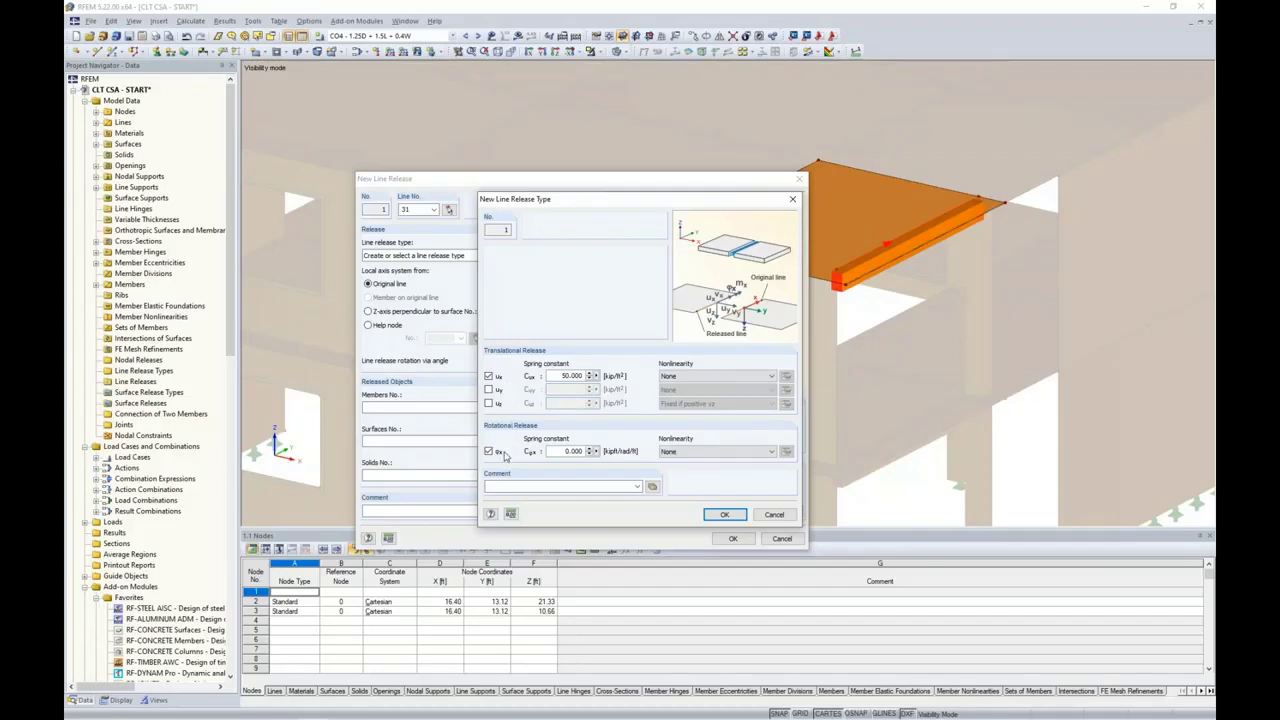
- Accept the line release type, set surface 63 as the released surface and create the line release
left_click(724, 514)
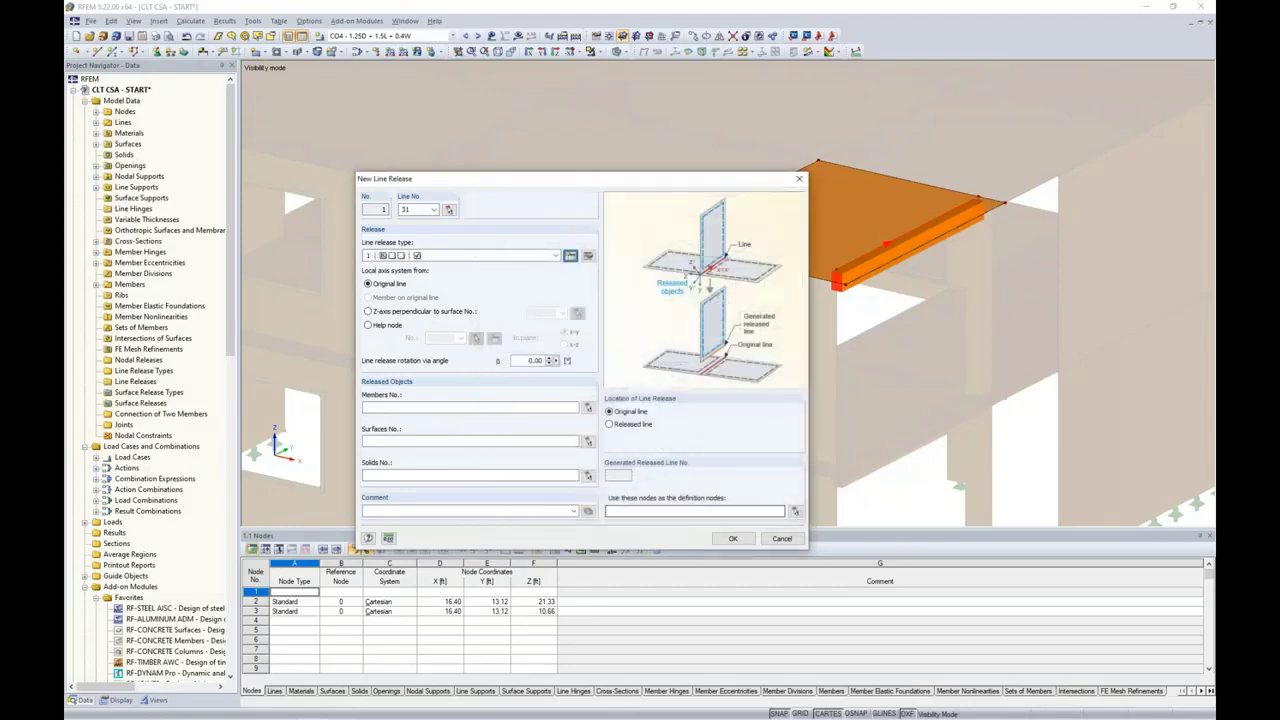
left_click(587, 443)
left_click(823, 225)
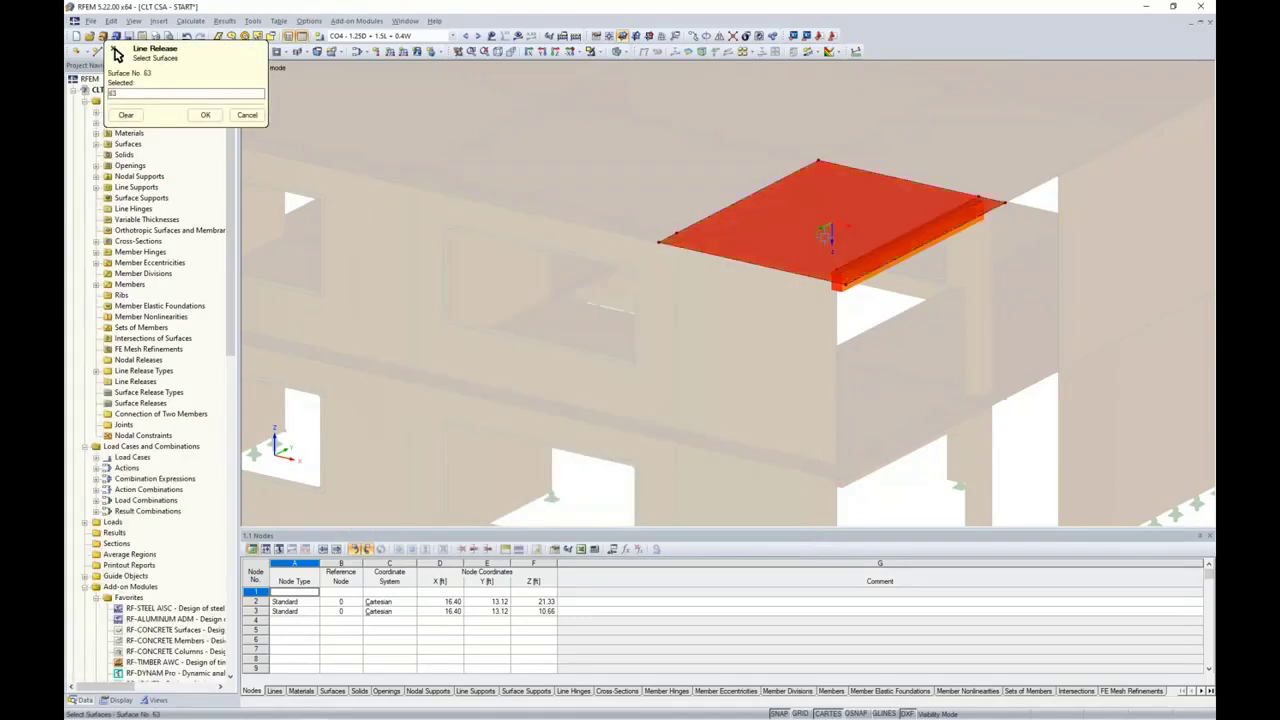
left_click(205, 115)
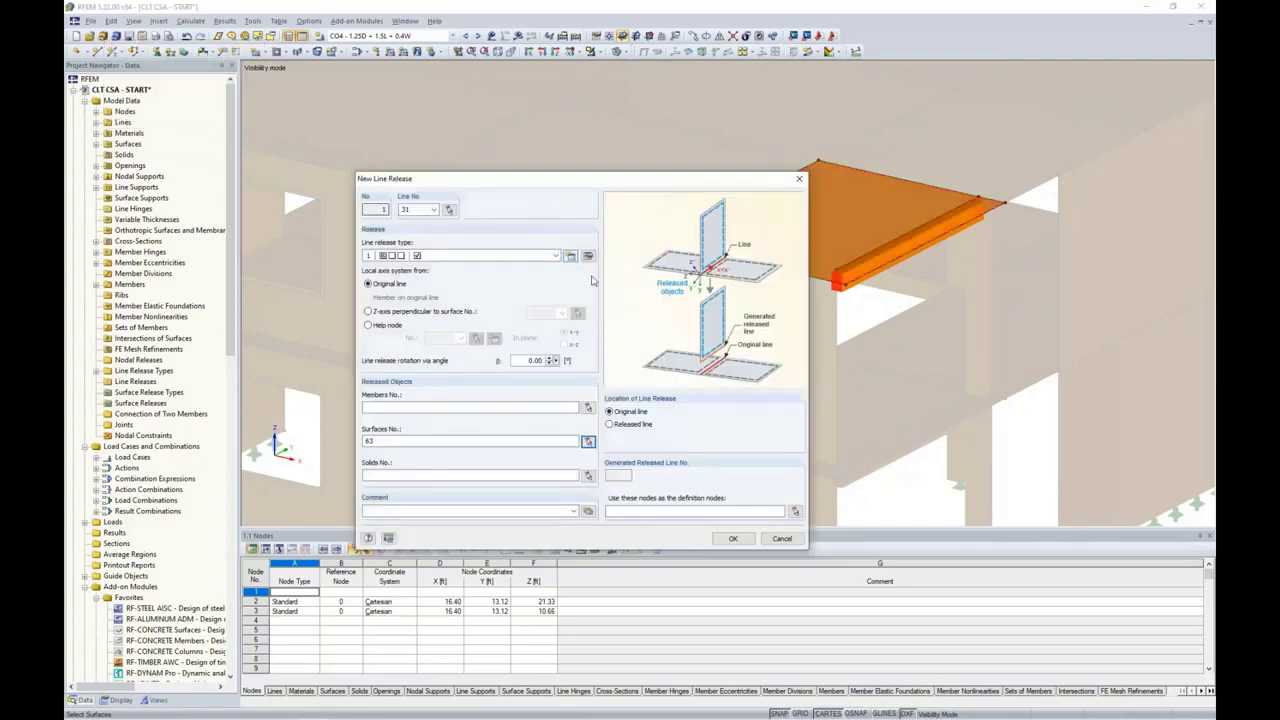
left_click(731, 540)
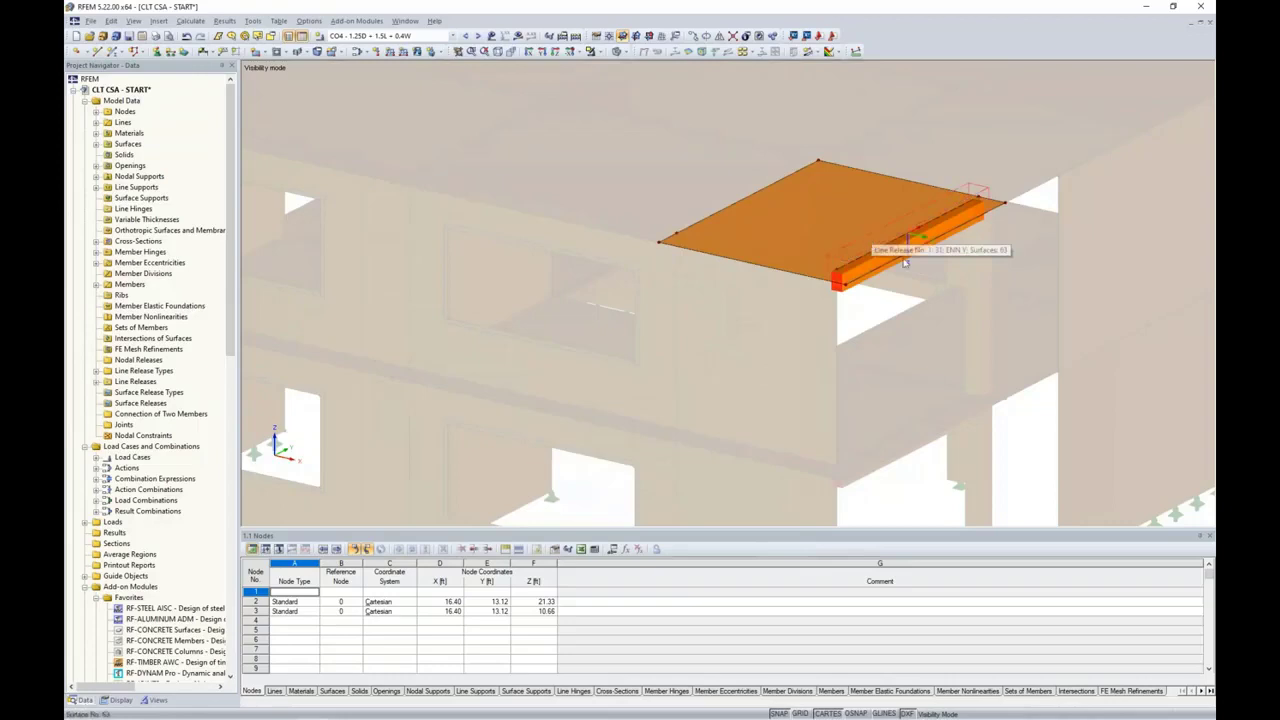
- Cancel the visibility mode to show the whole building model again
middle_click_drag(871, 240, 699, 330, "ctrl")
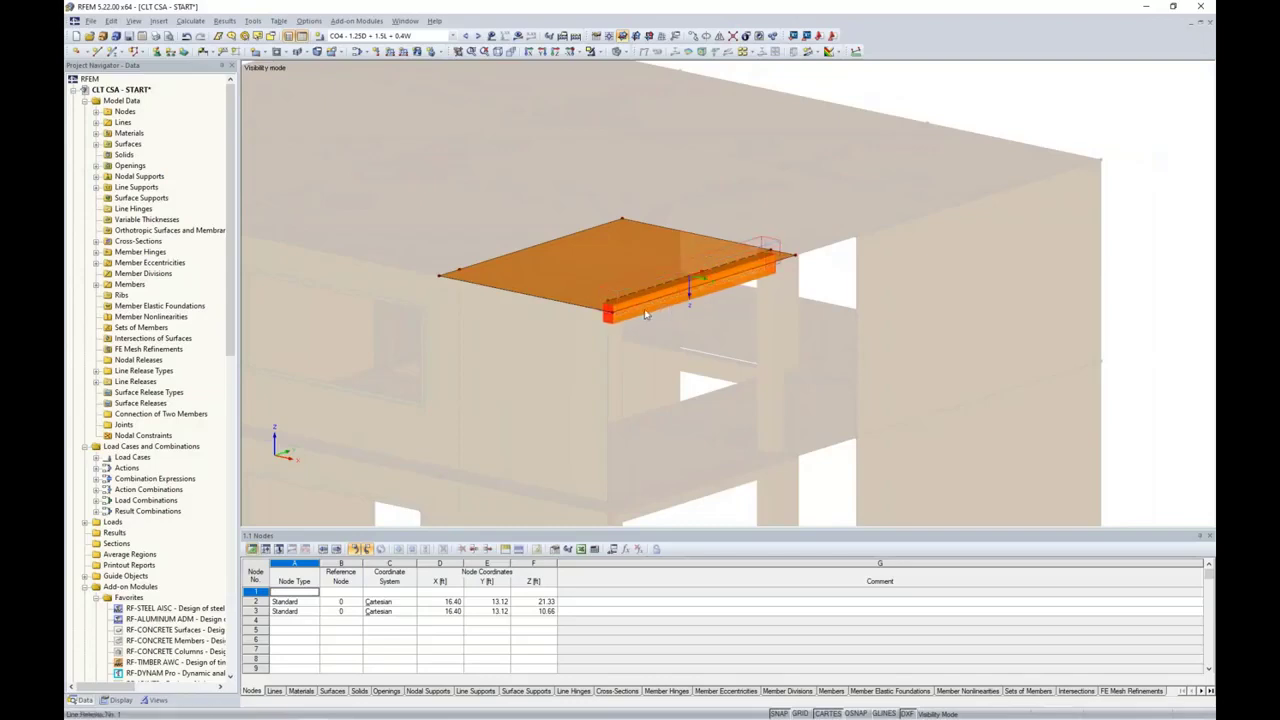
left_click(598, 53)
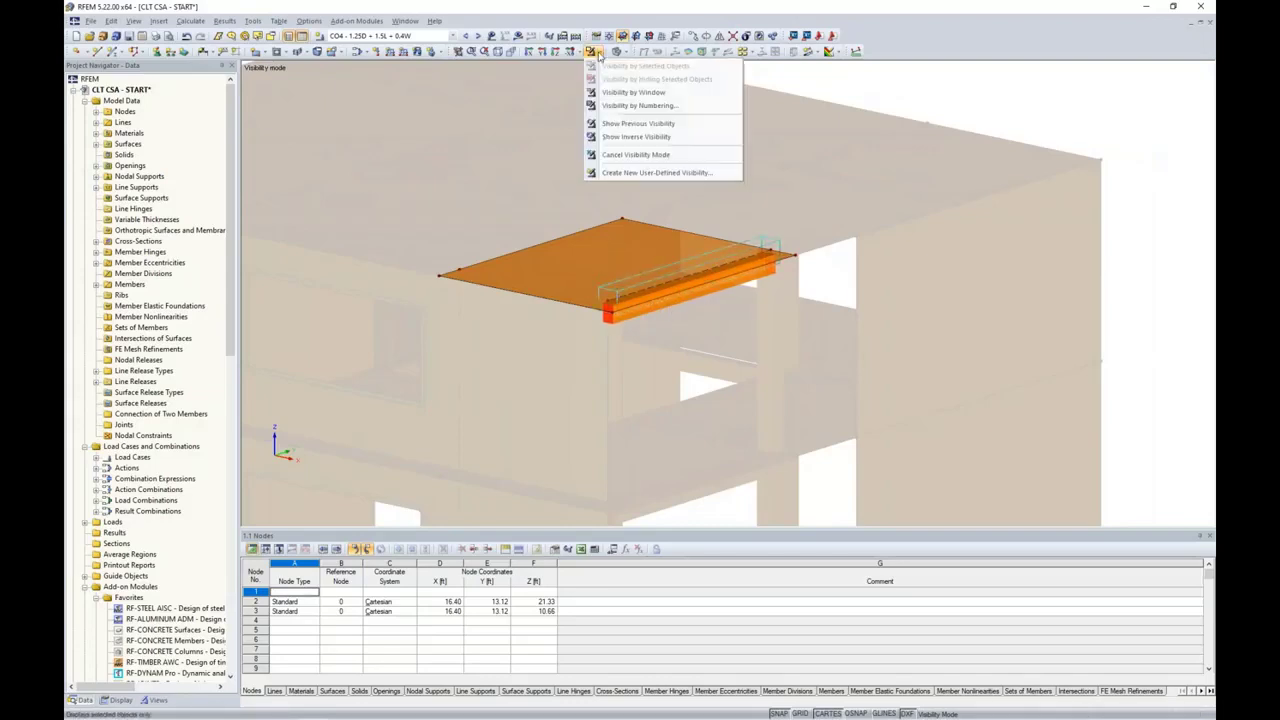
left_click(612, 155)
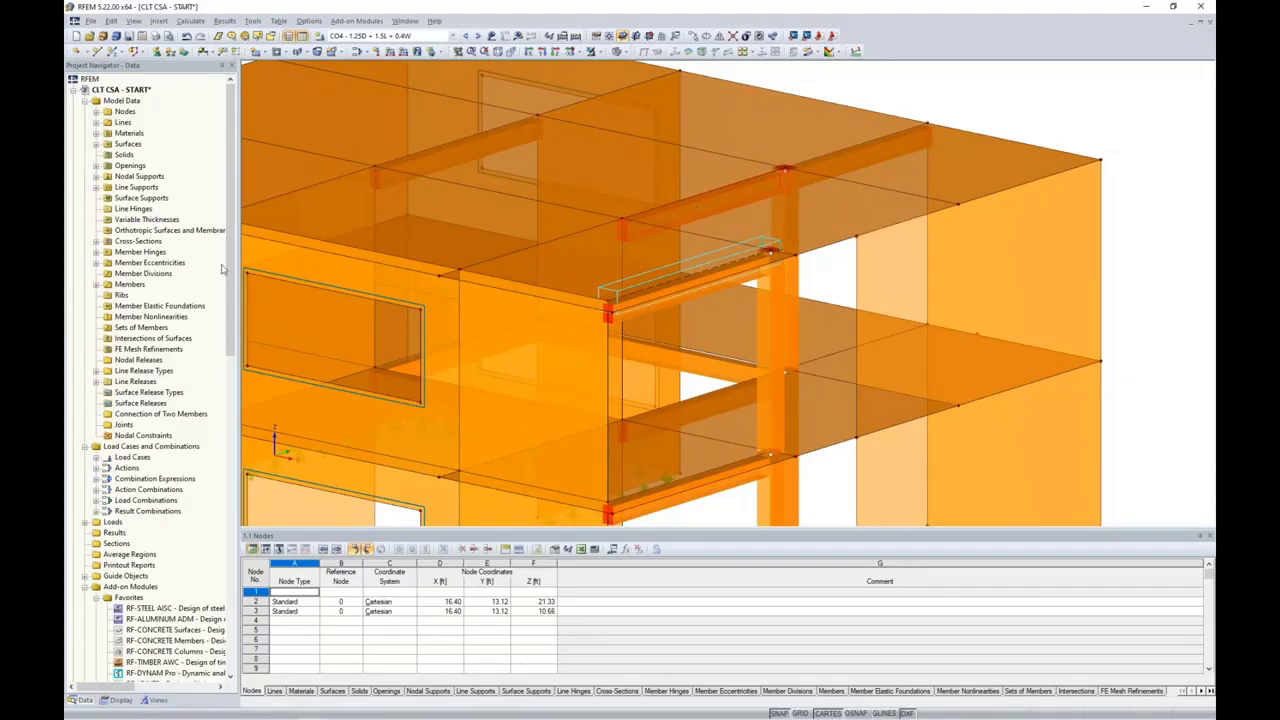
- Start a second line release with release type 1 on line 20 along the inner roof beam and begin choosing its released surfaces
left_click(142, 382)
right_click(143, 389)
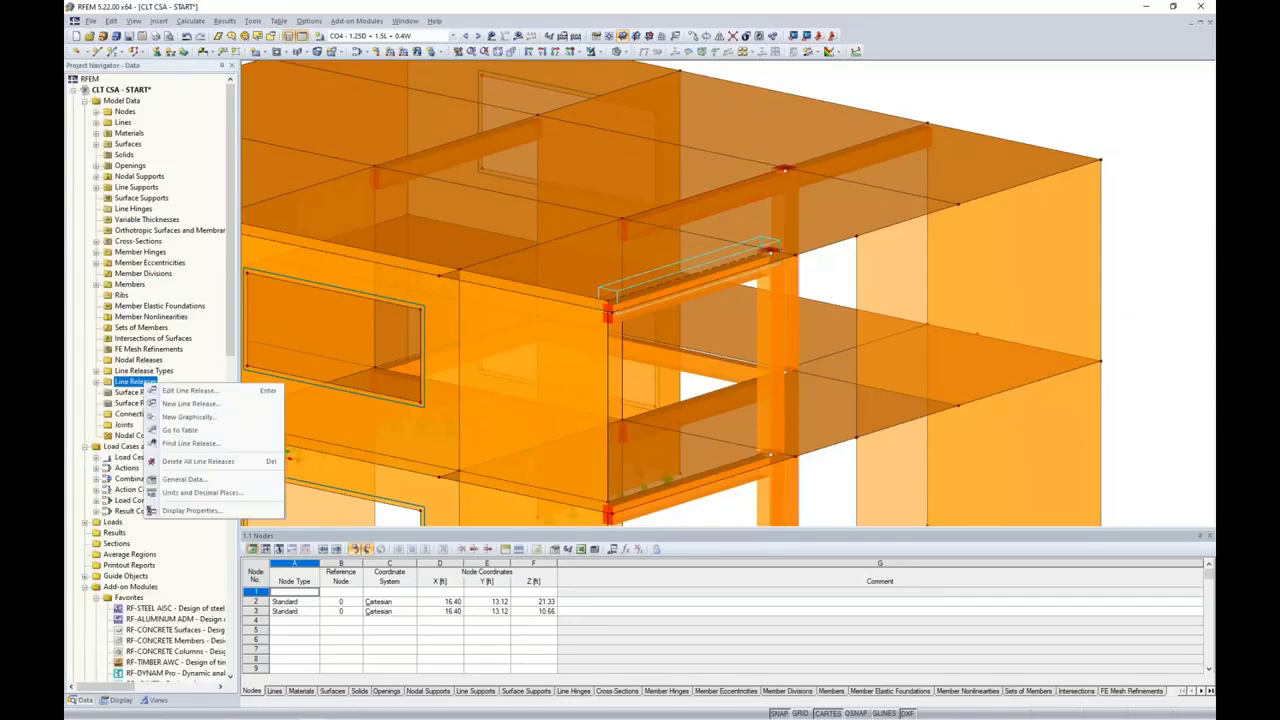
left_click(190, 404)
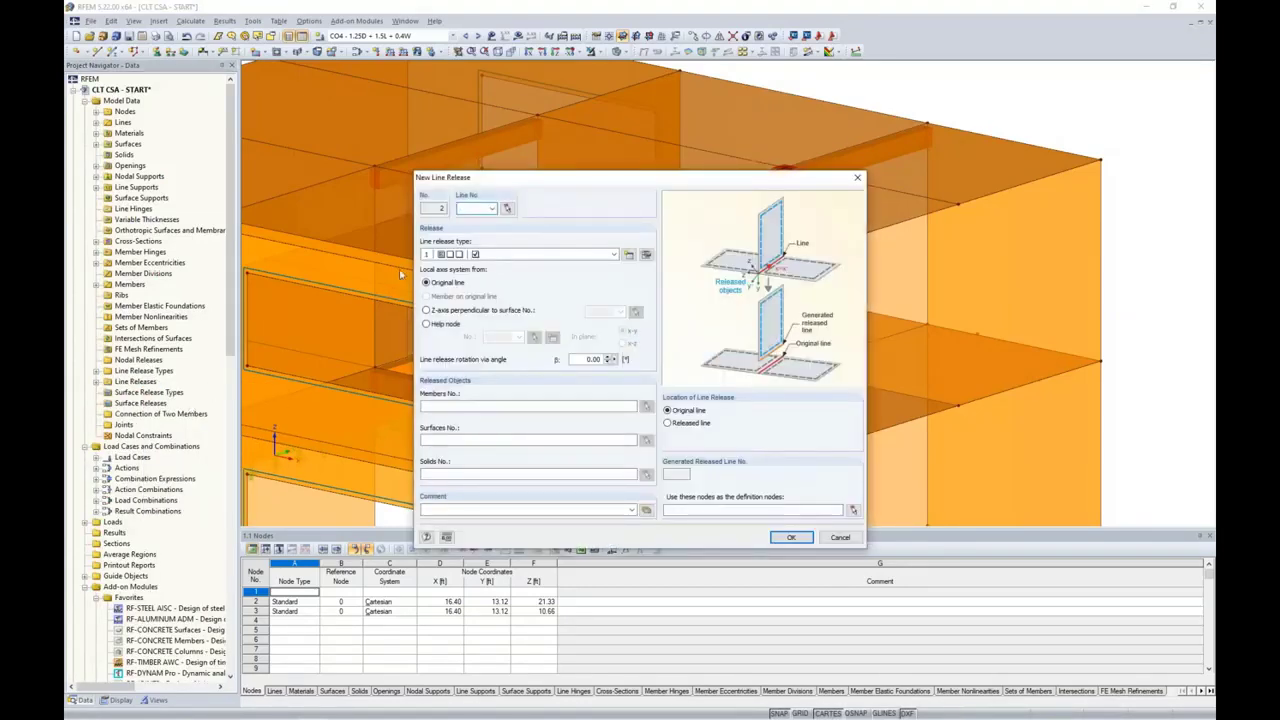
left_click(508, 207)
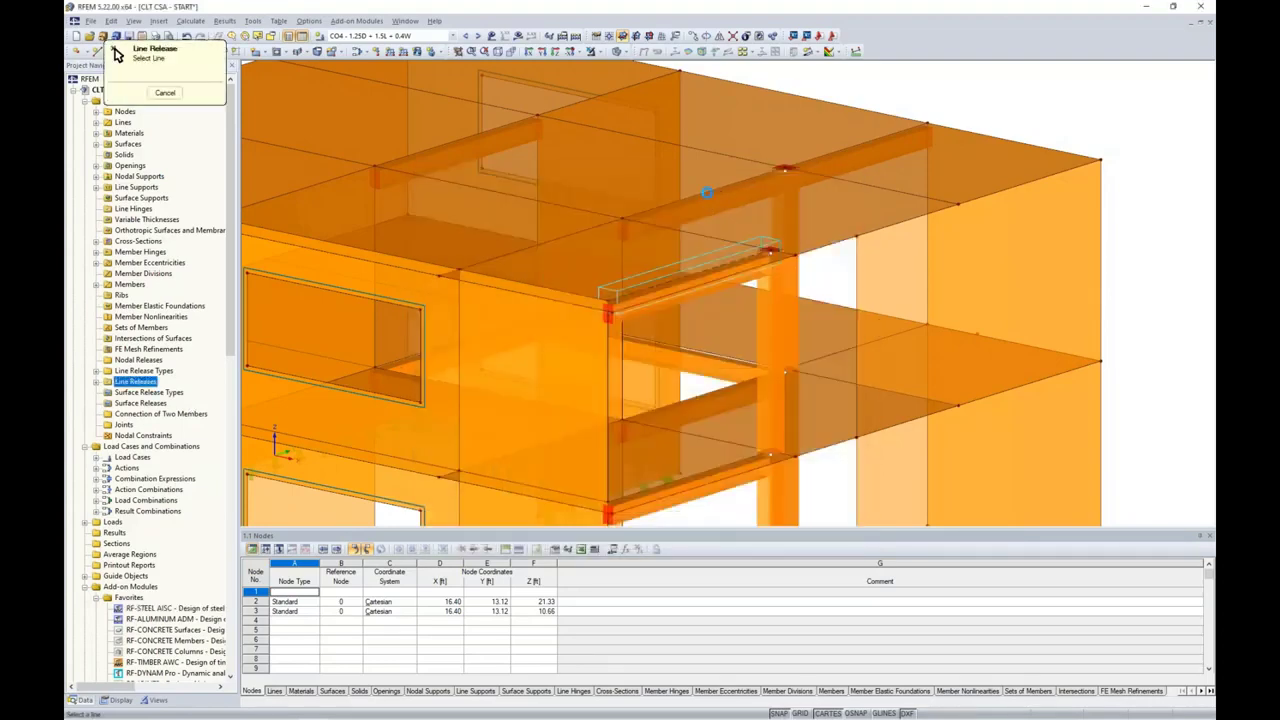
left_click(690, 266)
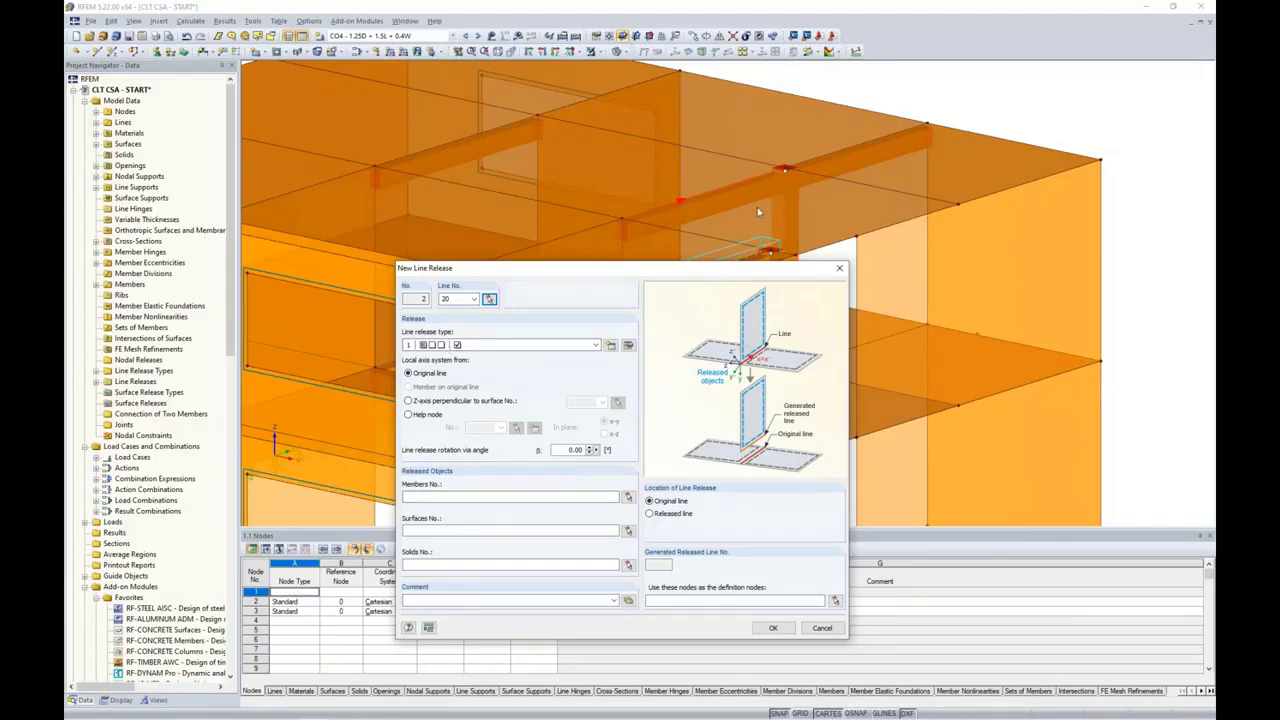
left_click(628, 531)
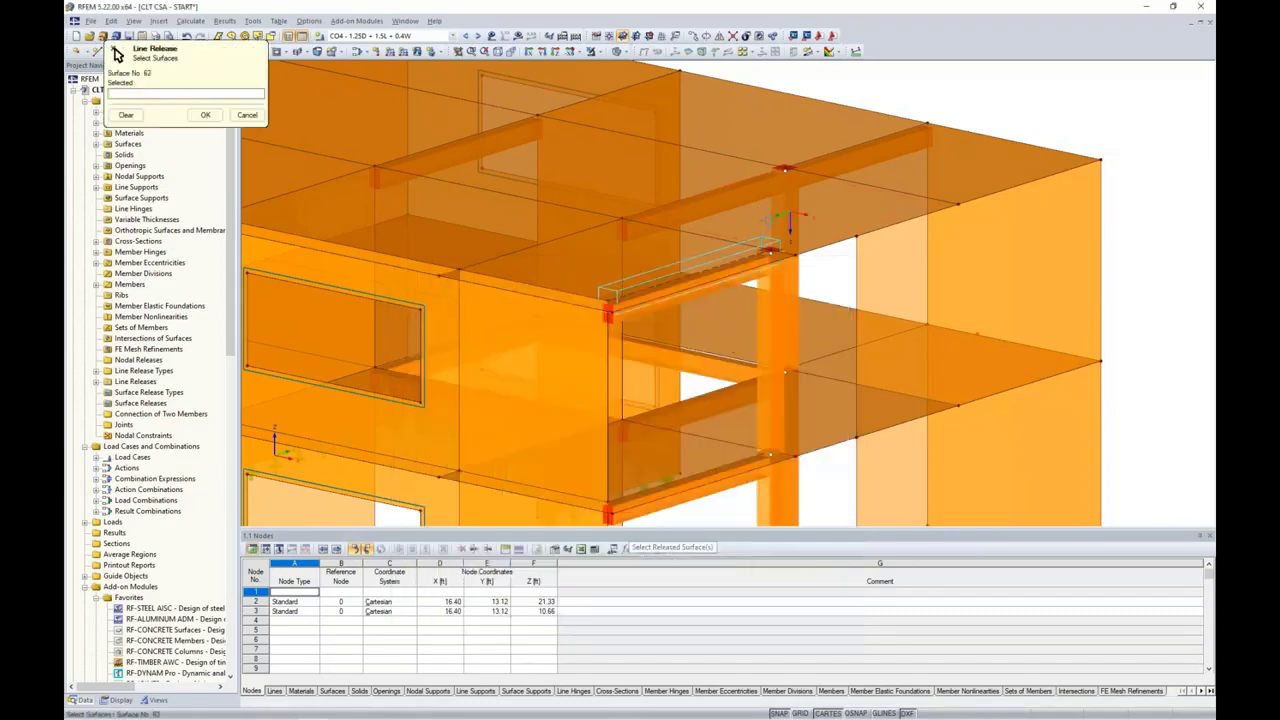
- Pick surfaces 62 and 59 as the released objects for the new line release on line 20 and create it
left_click(790, 222)
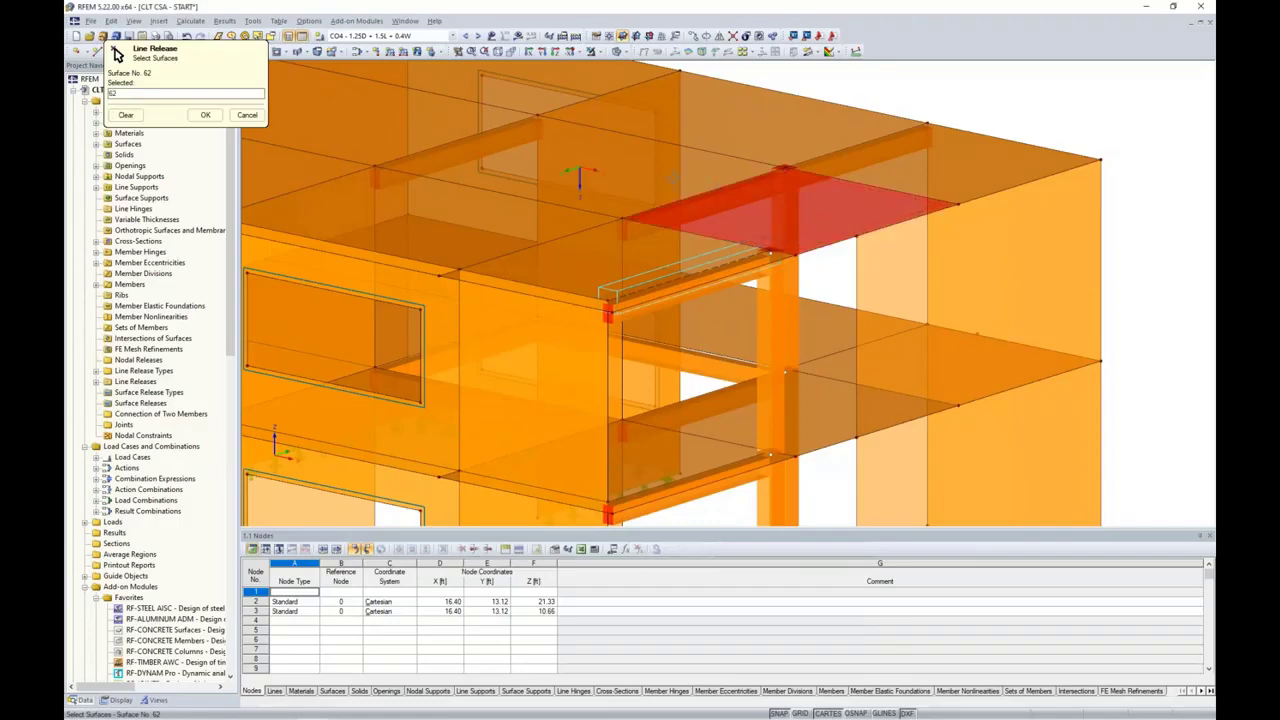
left_click(576, 182)
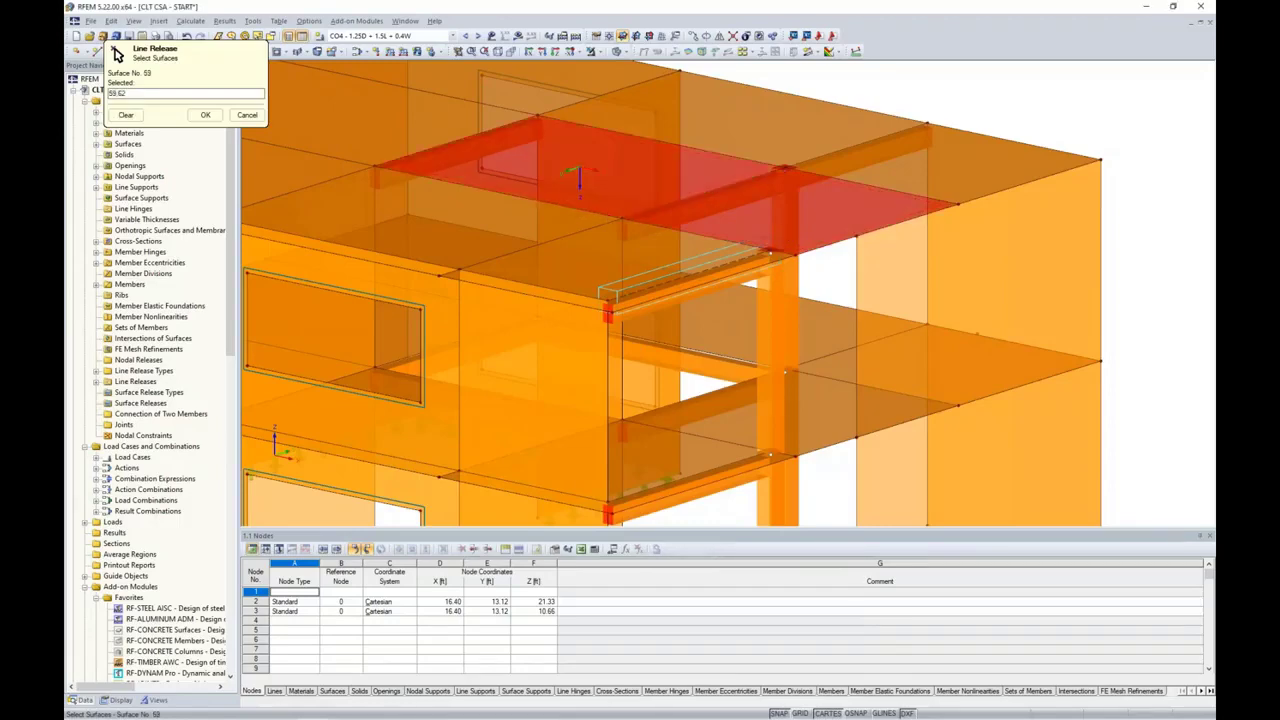
left_click(206, 115)
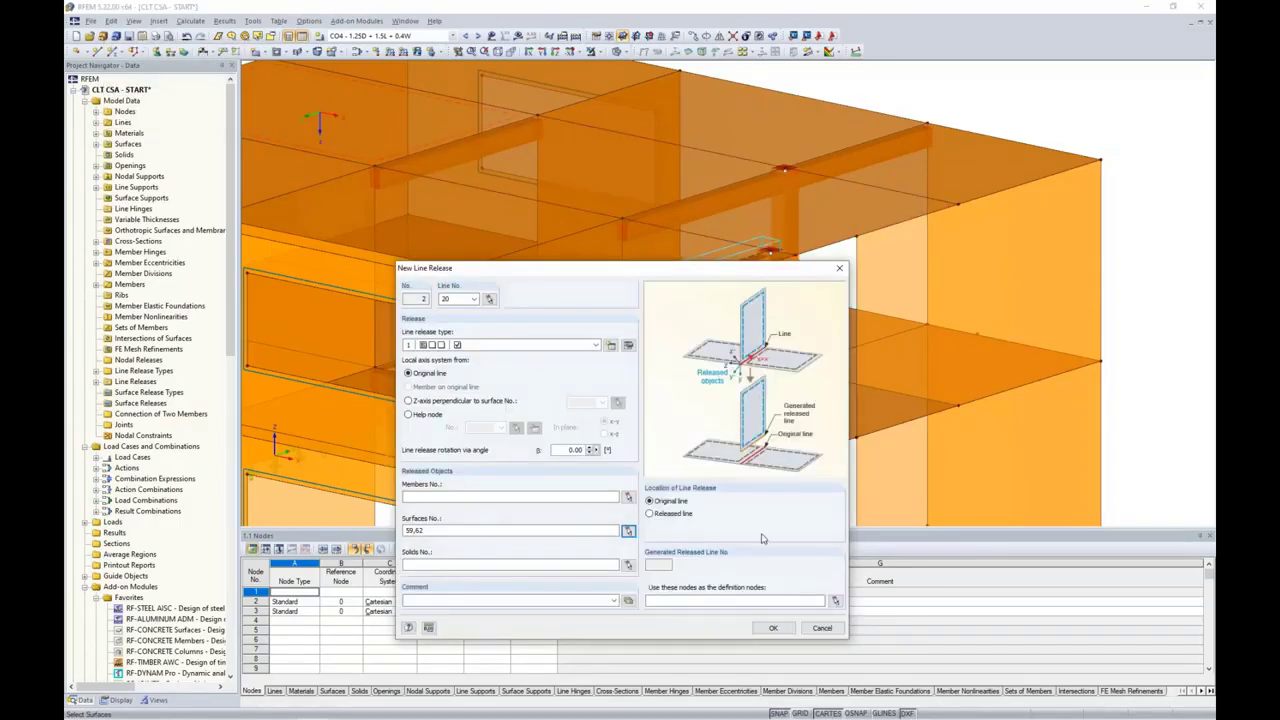
left_click(773, 627)
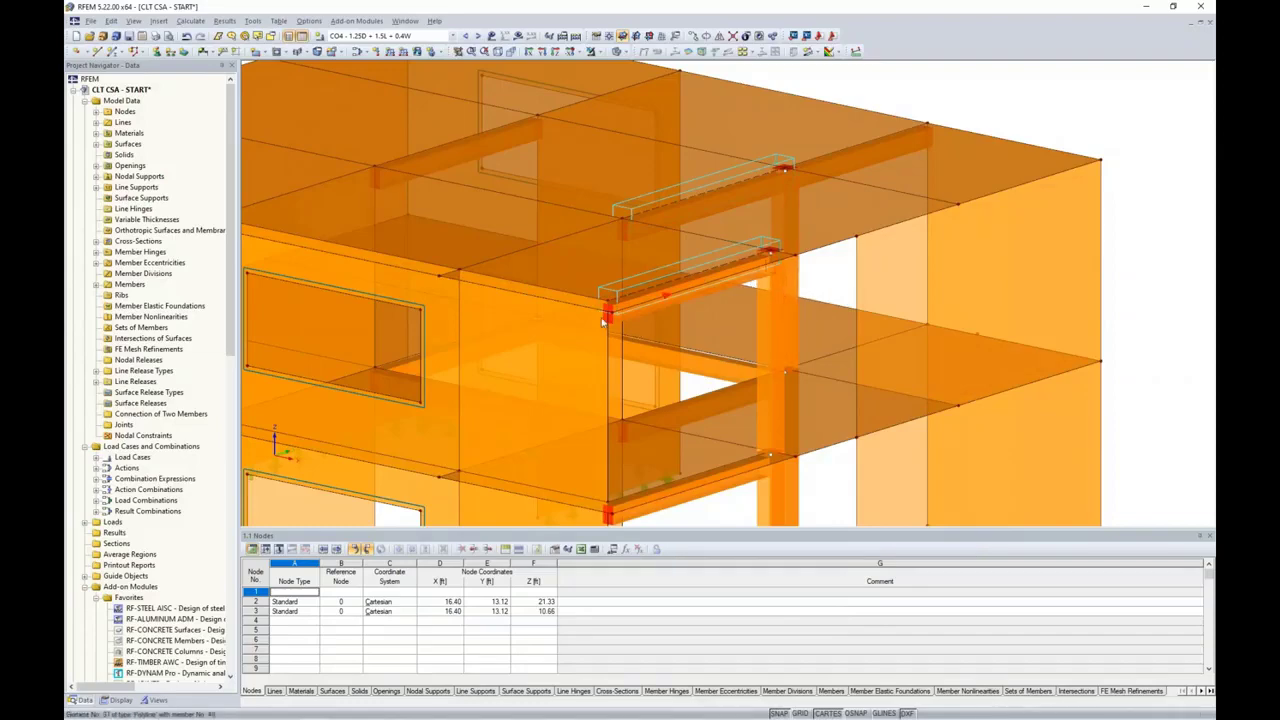
- Create a line hinge for graphical assignment, with a ux translational spring constant of 50 kip/ft² and the φx rotational release
scroll(606, 312, "down", 3)
middle_click_drag(700, 380, 780, 377, "ctrl")
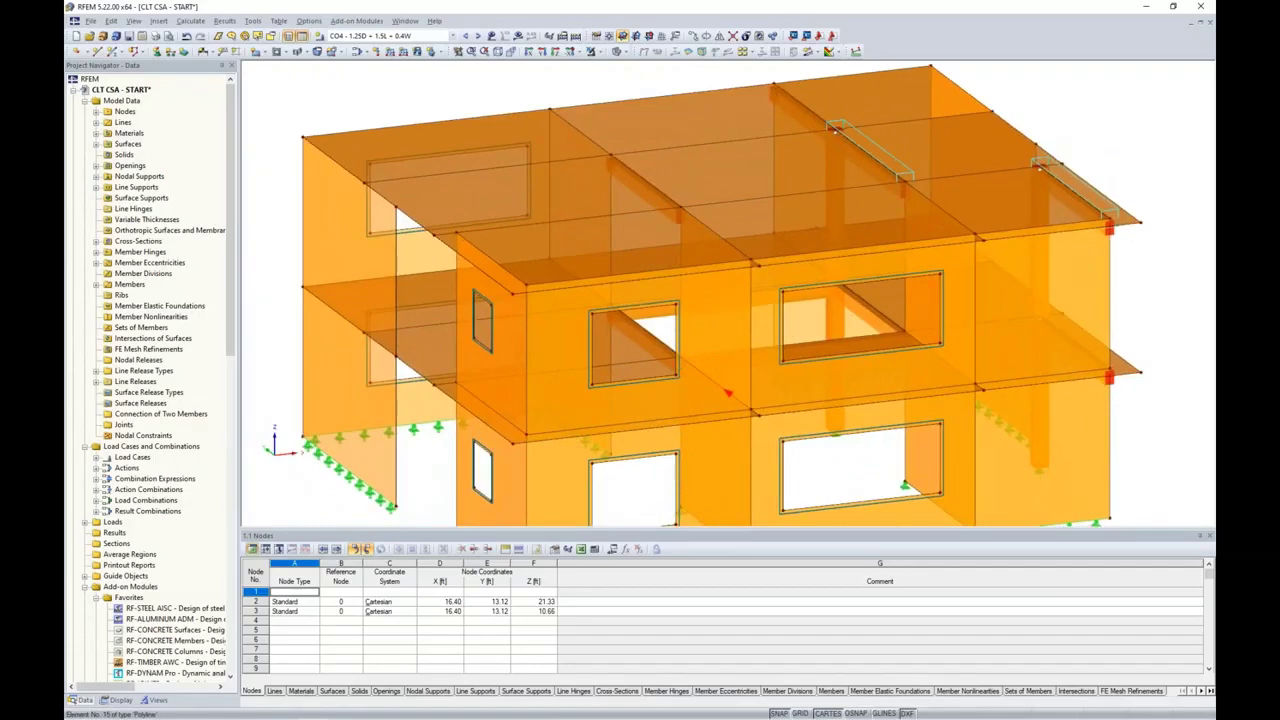
middle_click_drag(700, 330, 490, 260, "ctrl")
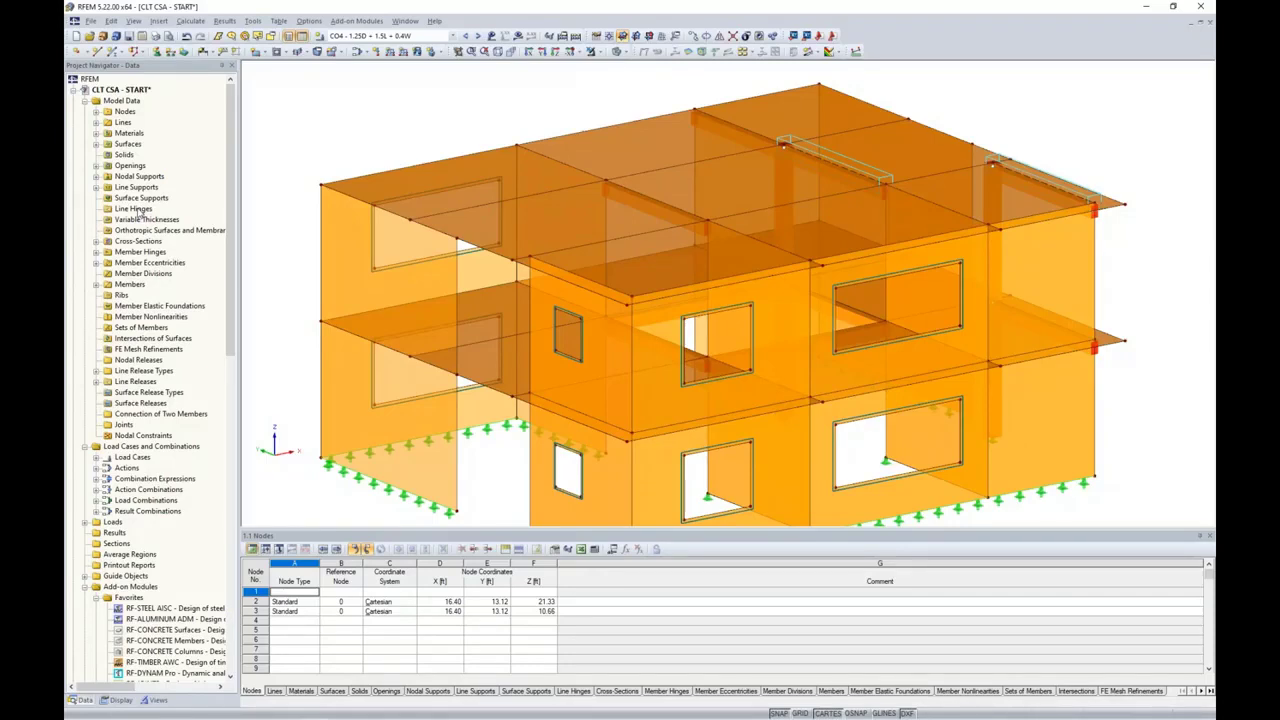
left_click(159, 22)
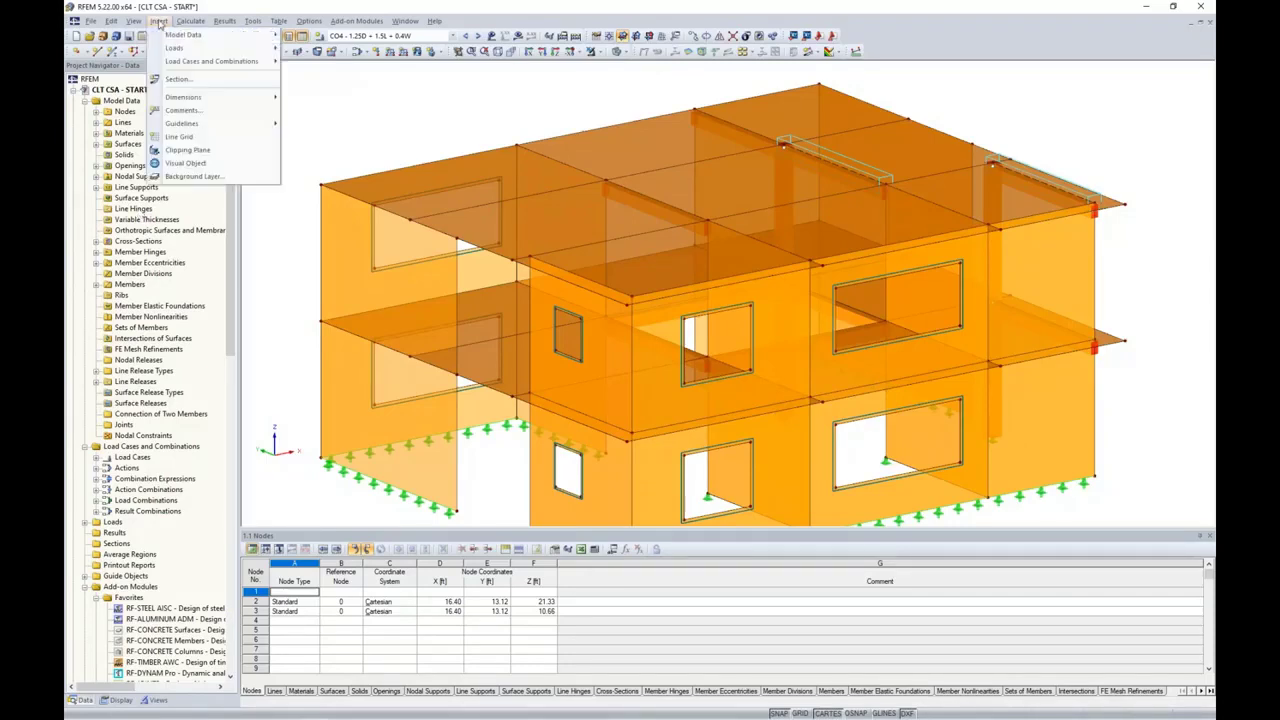
mouse_move(161, 34)
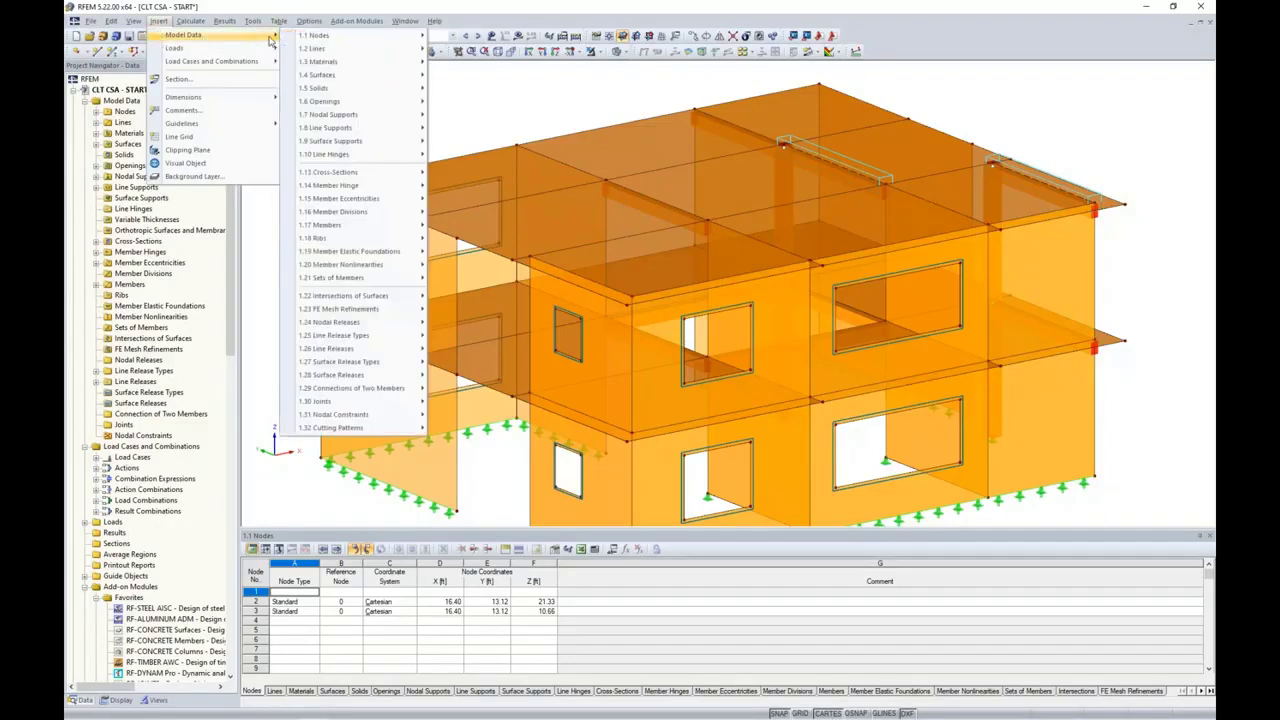
mouse_move(381, 158)
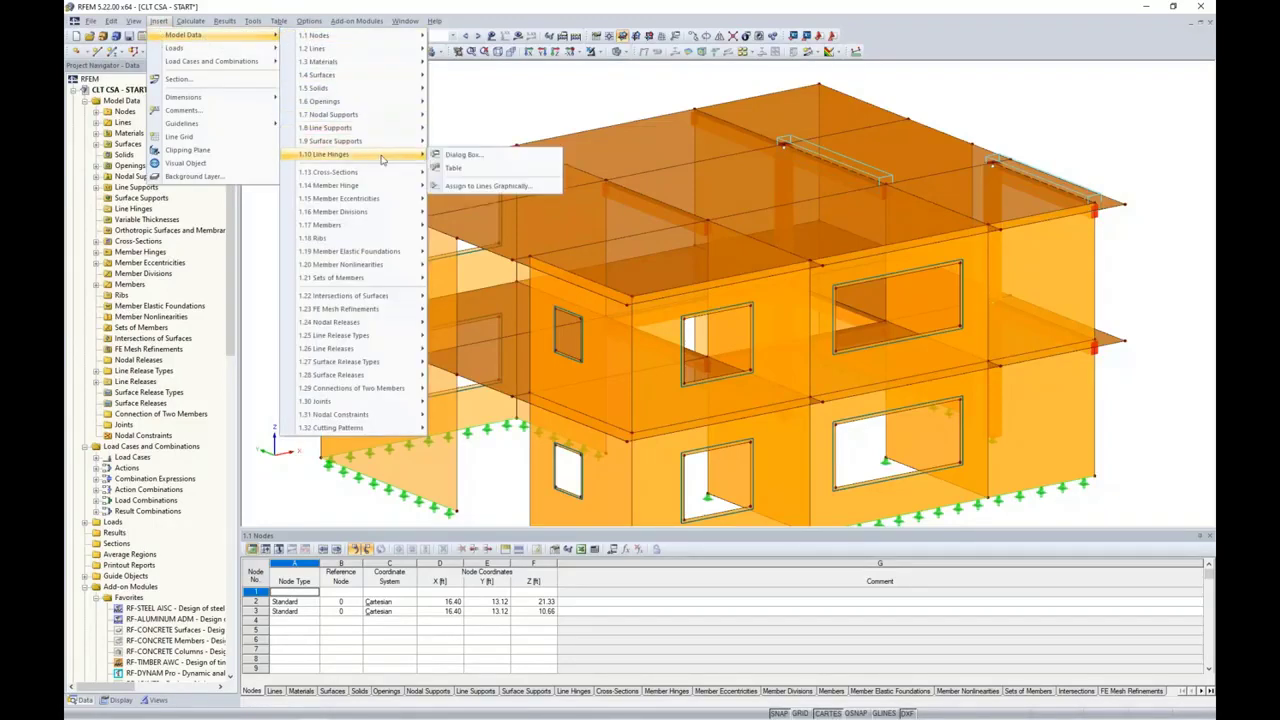
left_click(468, 187)
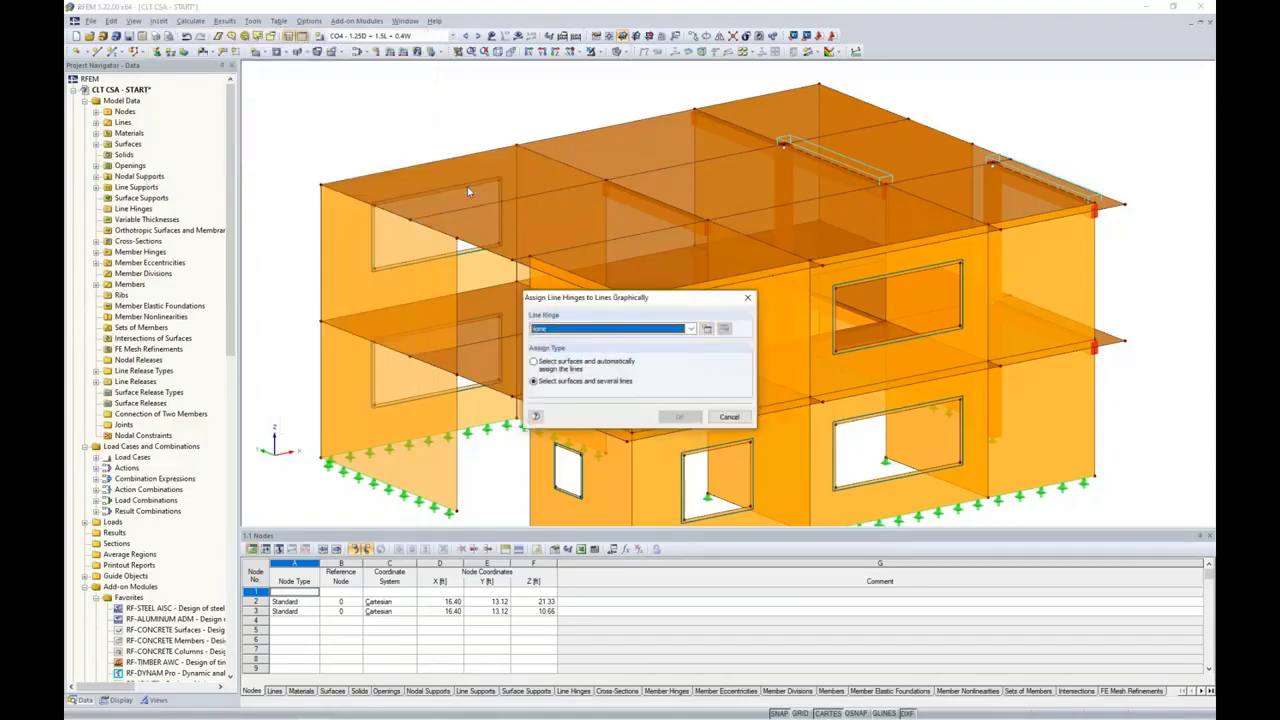
left_click(713, 333)
left_click_drag(697, 265, 773, 203)
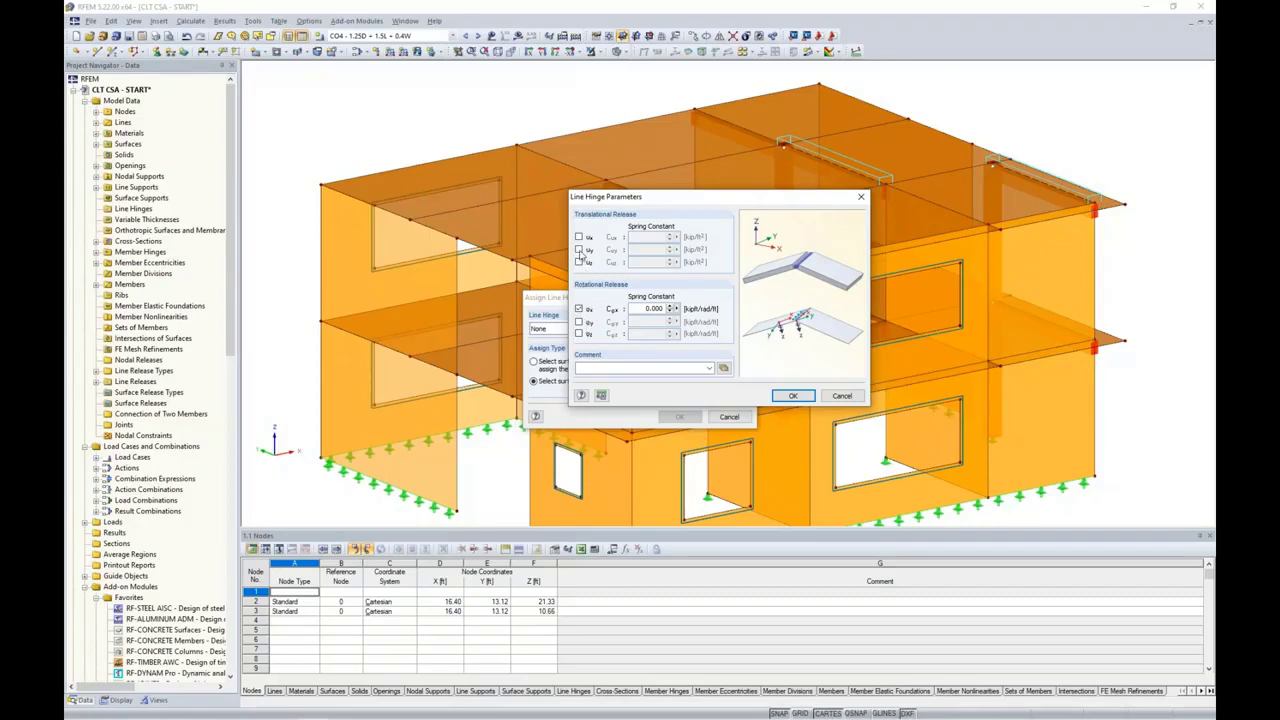
left_click(579, 237)
double_click(638, 238)
type("50")
left_click(793, 396)
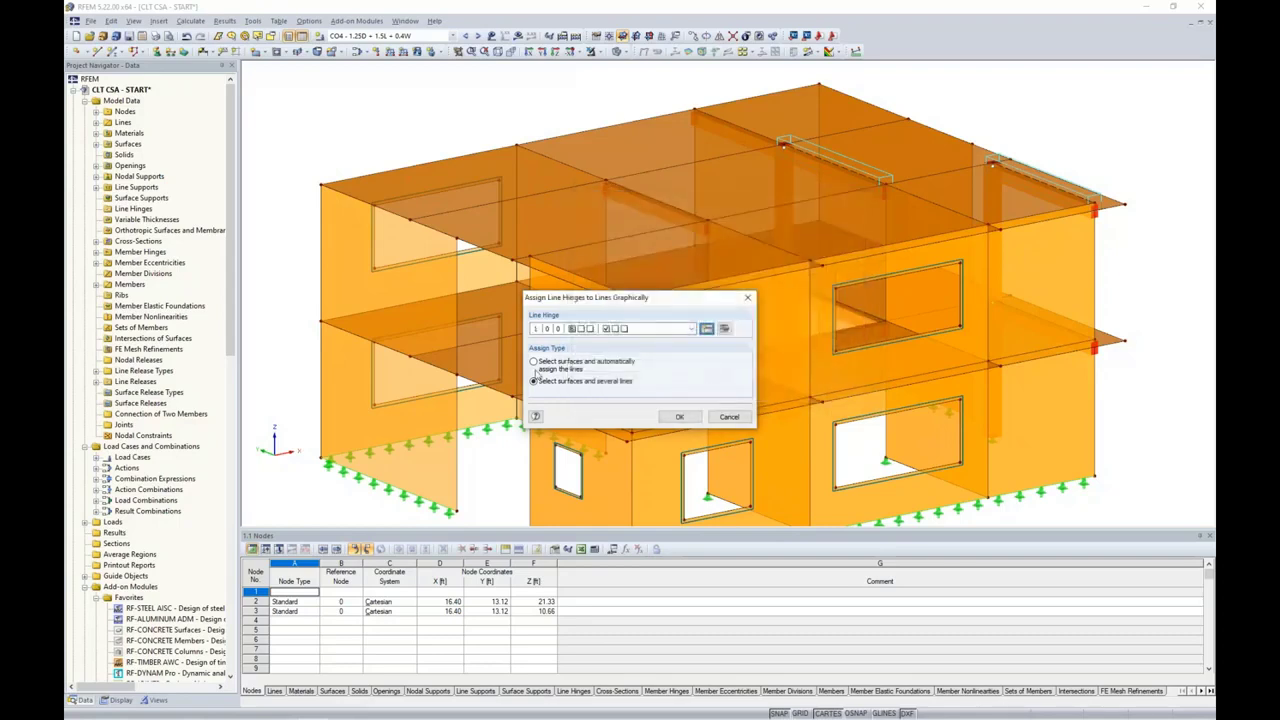
- Assign the new line hinge automatically to the shared lines of all roof surfaces
left_click(533, 362)
left_click(679, 416)
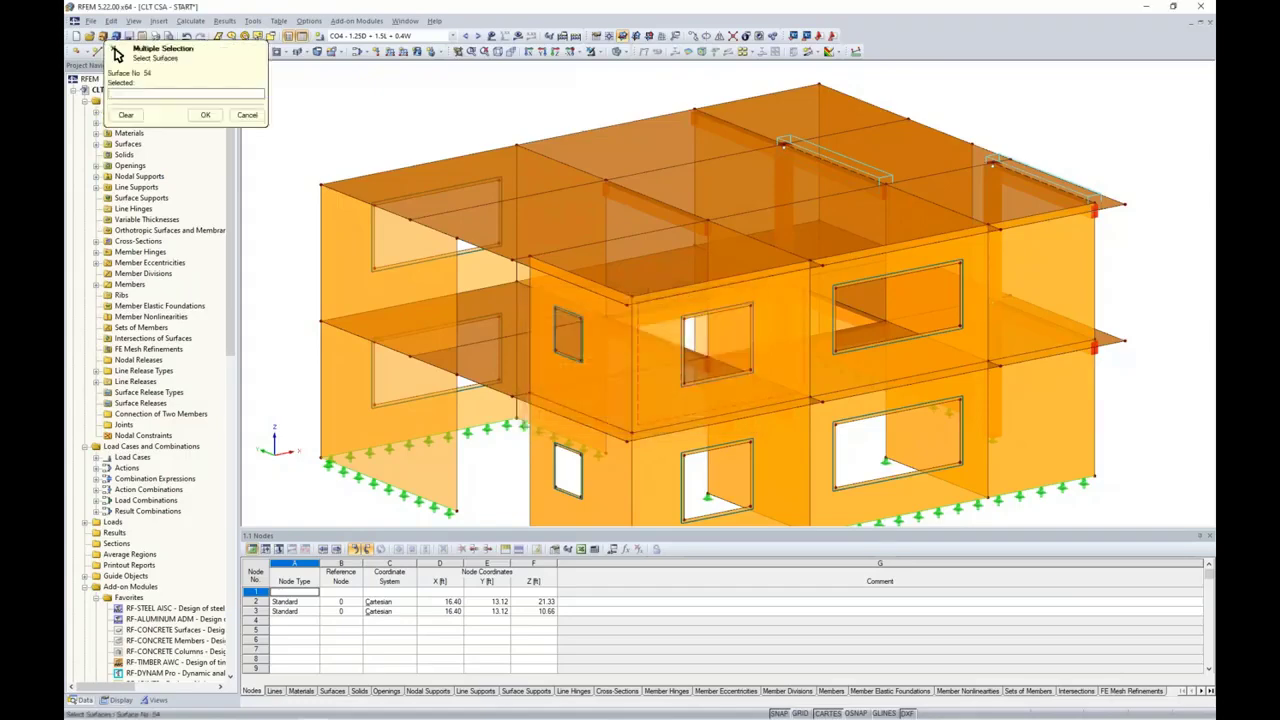
left_click(609, 35)
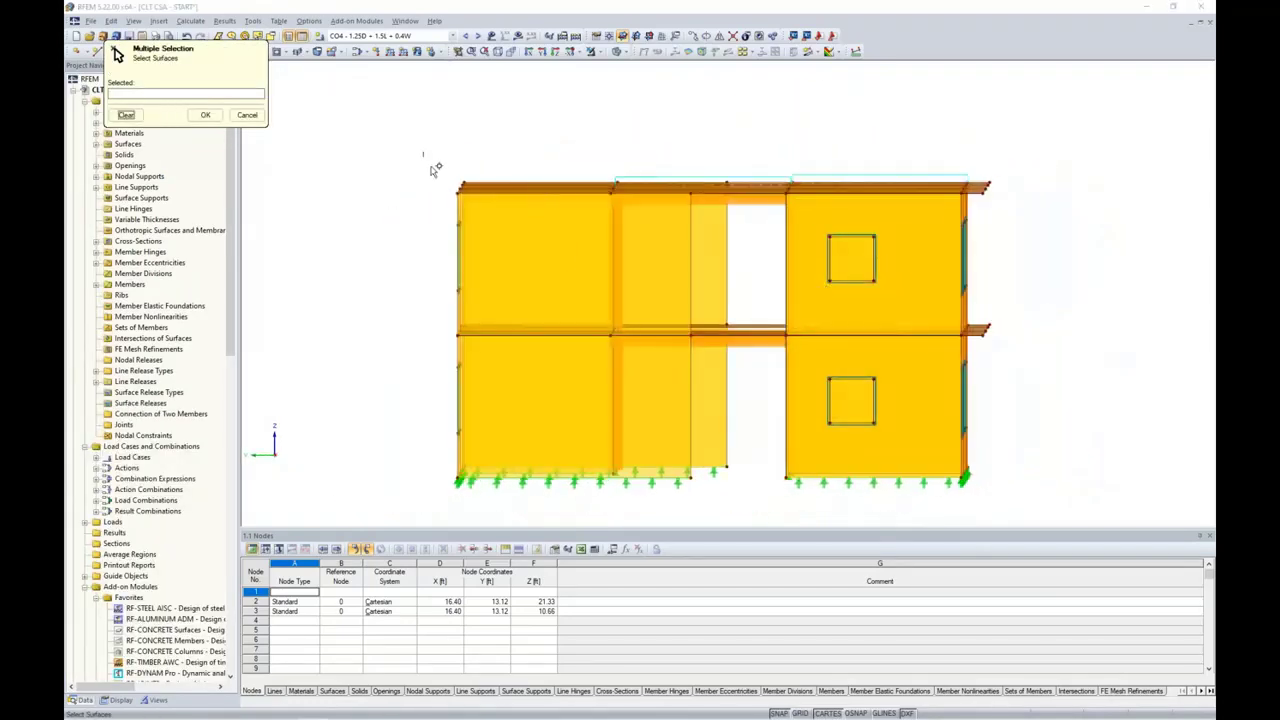
left_click_drag(433, 170, 1024, 208)
middle_click_drag(1063, 257, 859, 320, "ctrl")
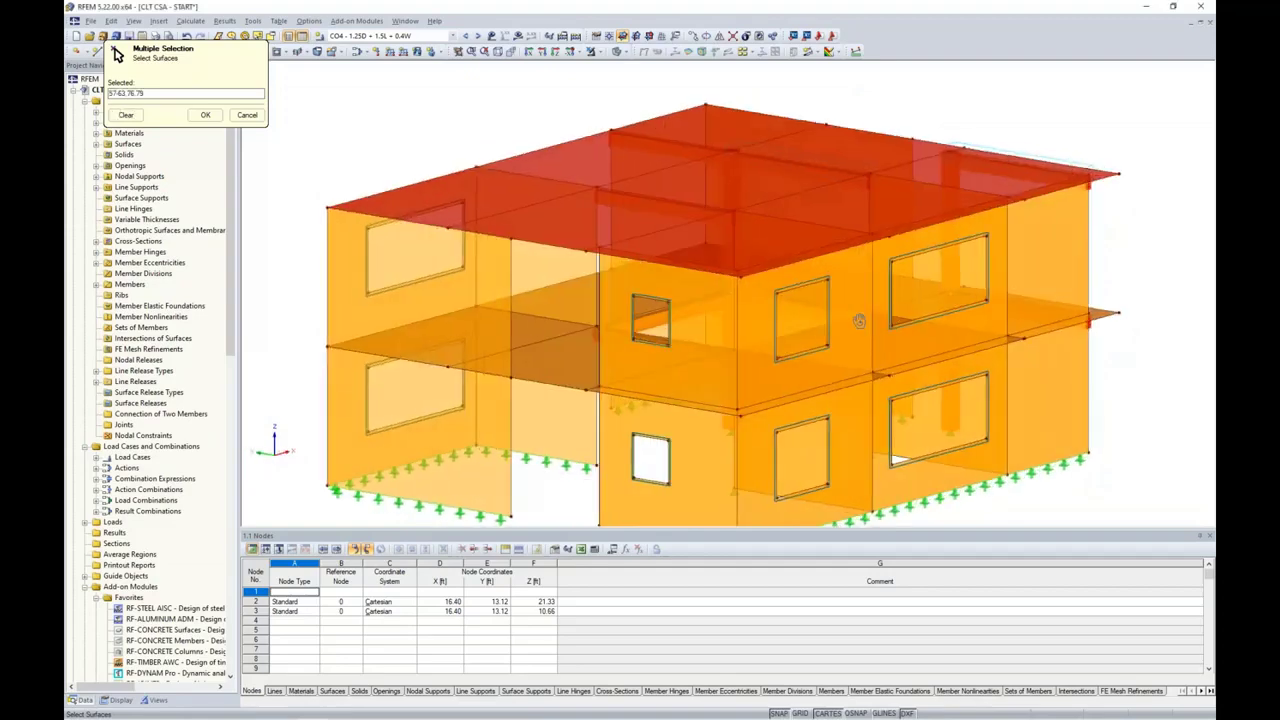
left_click(205, 115)
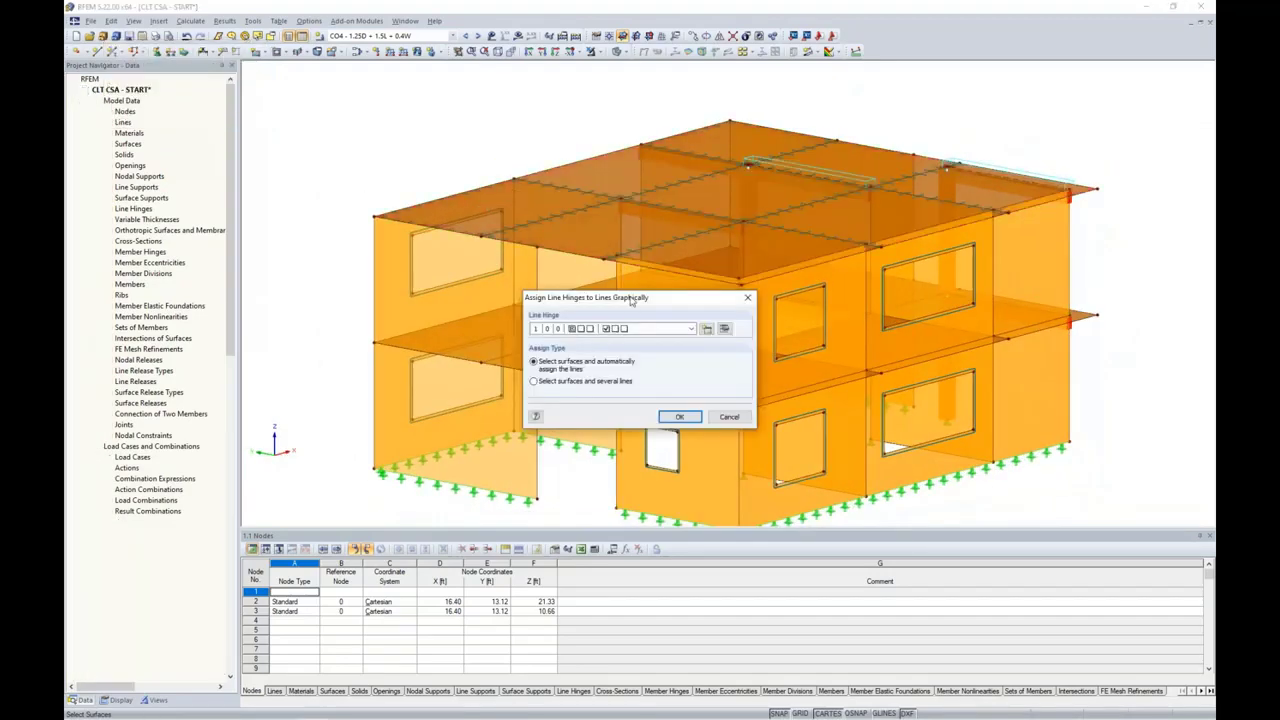
left_click(679, 416)
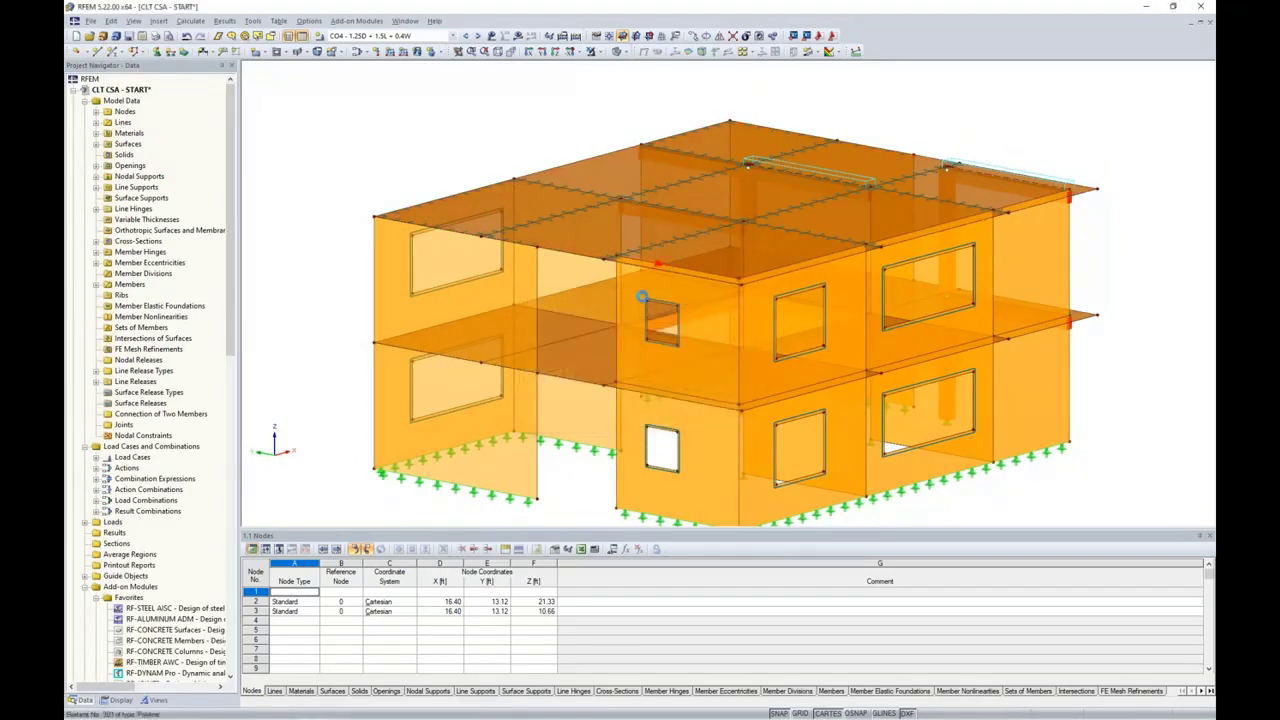
middle_click_drag(642, 297, 651, 292, "ctrl")
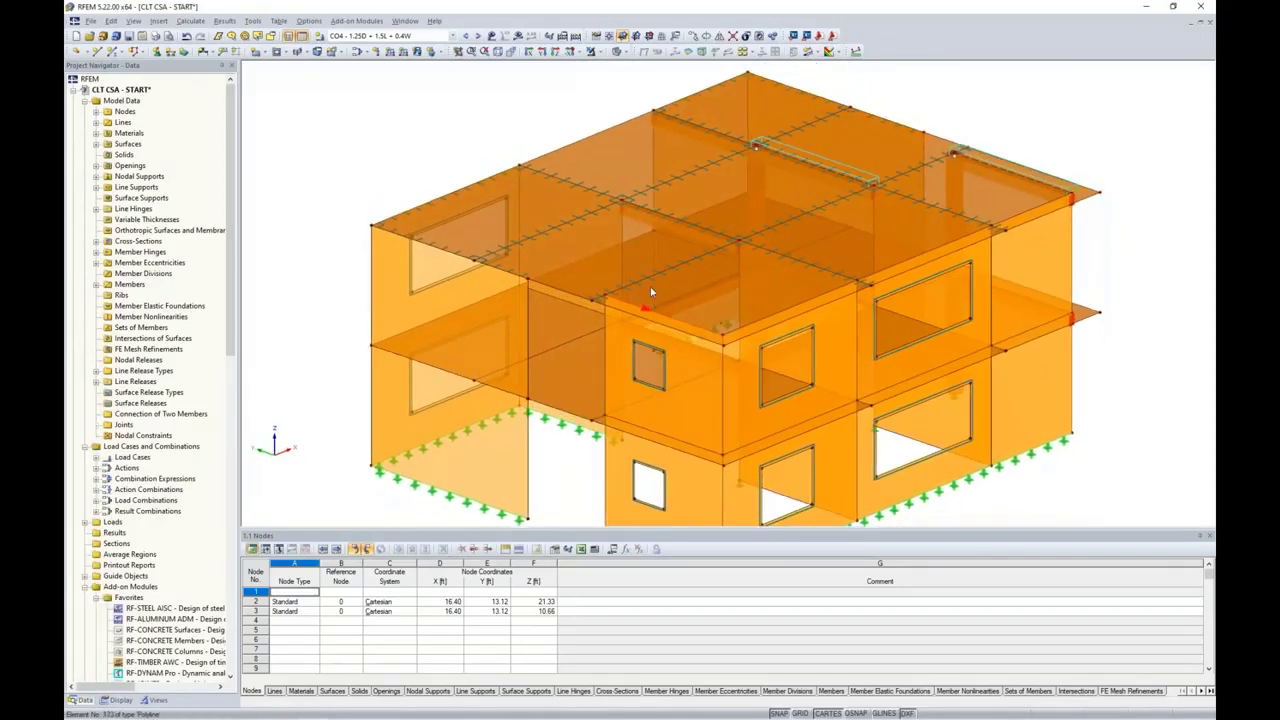
- Examine the line hinges along the roof panel joints and the roof-to-wall edge at the outer corner
left_click(576, 190)
scroll(449, 189, "up", 3)
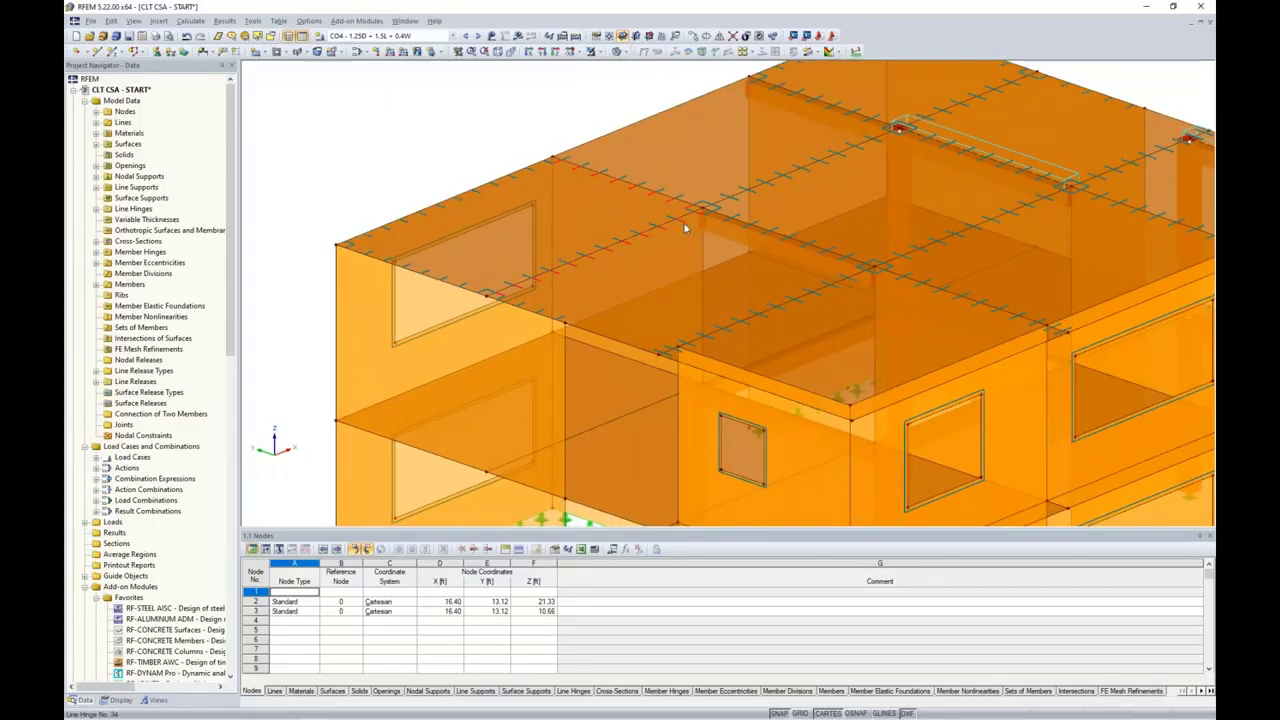
middle_click_drag(704, 368, 632, 340)
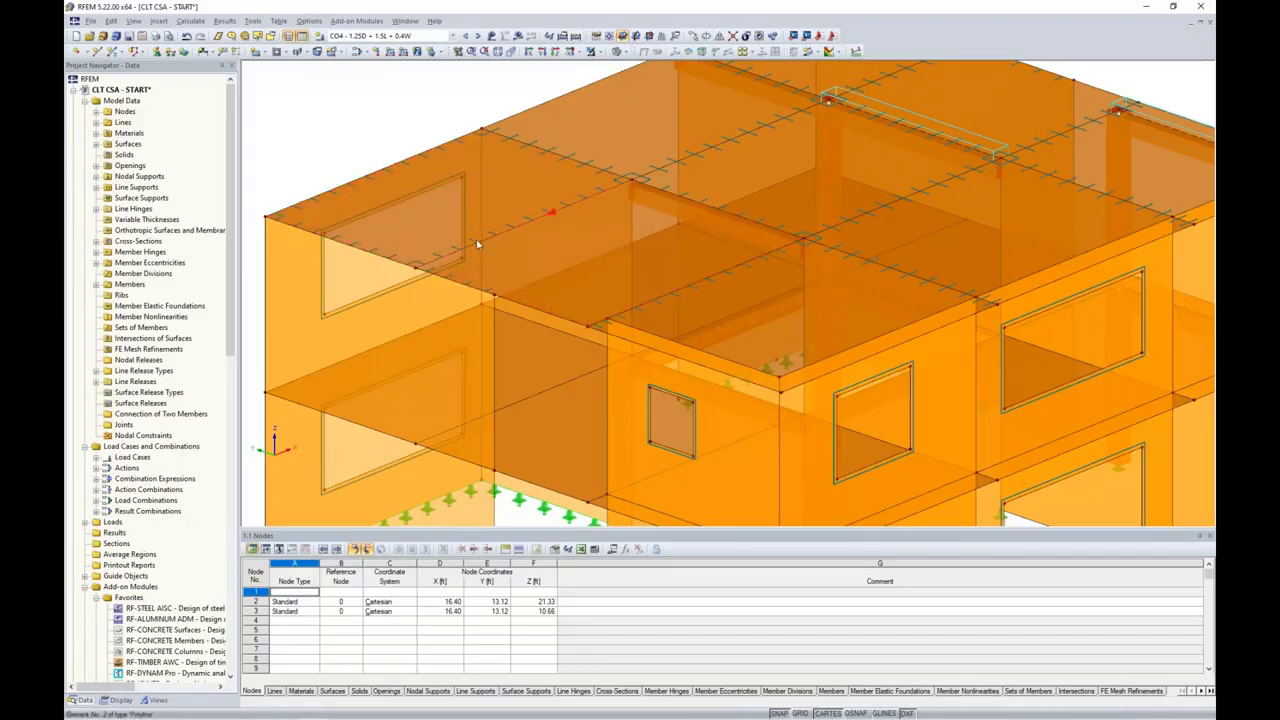
middle_click_drag(339, 256, 396, 246)
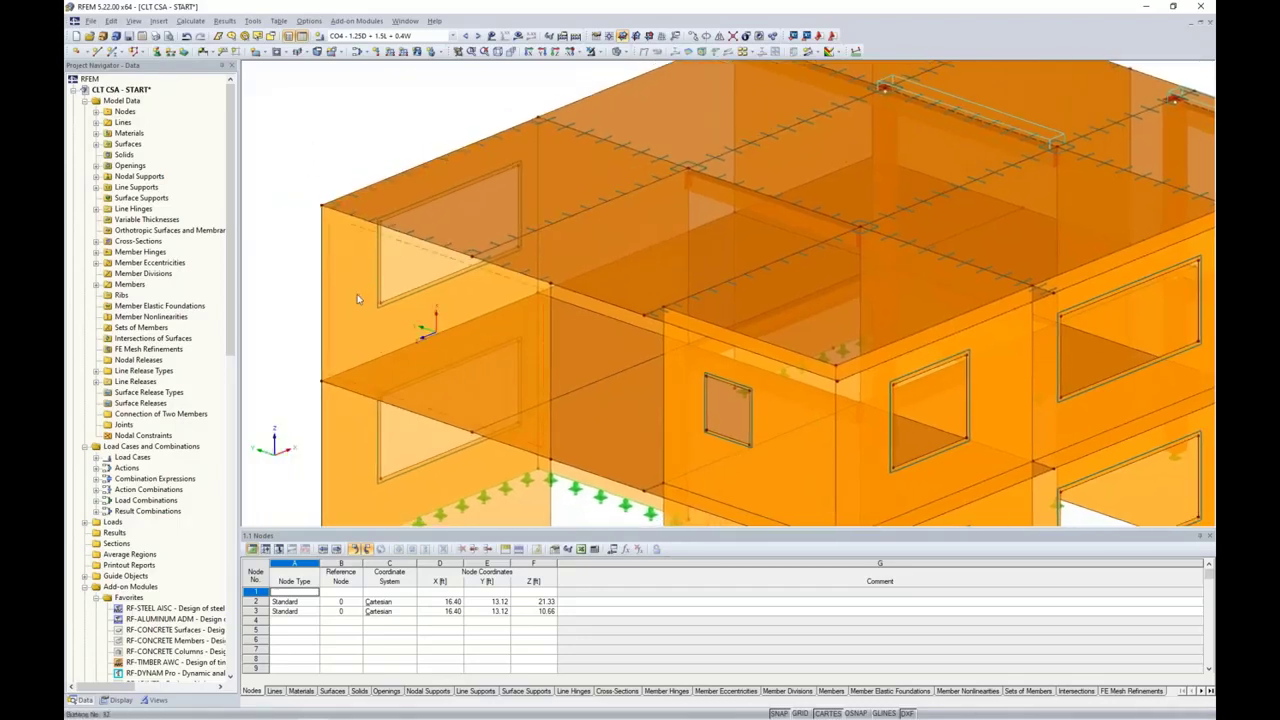
left_click(386, 242)
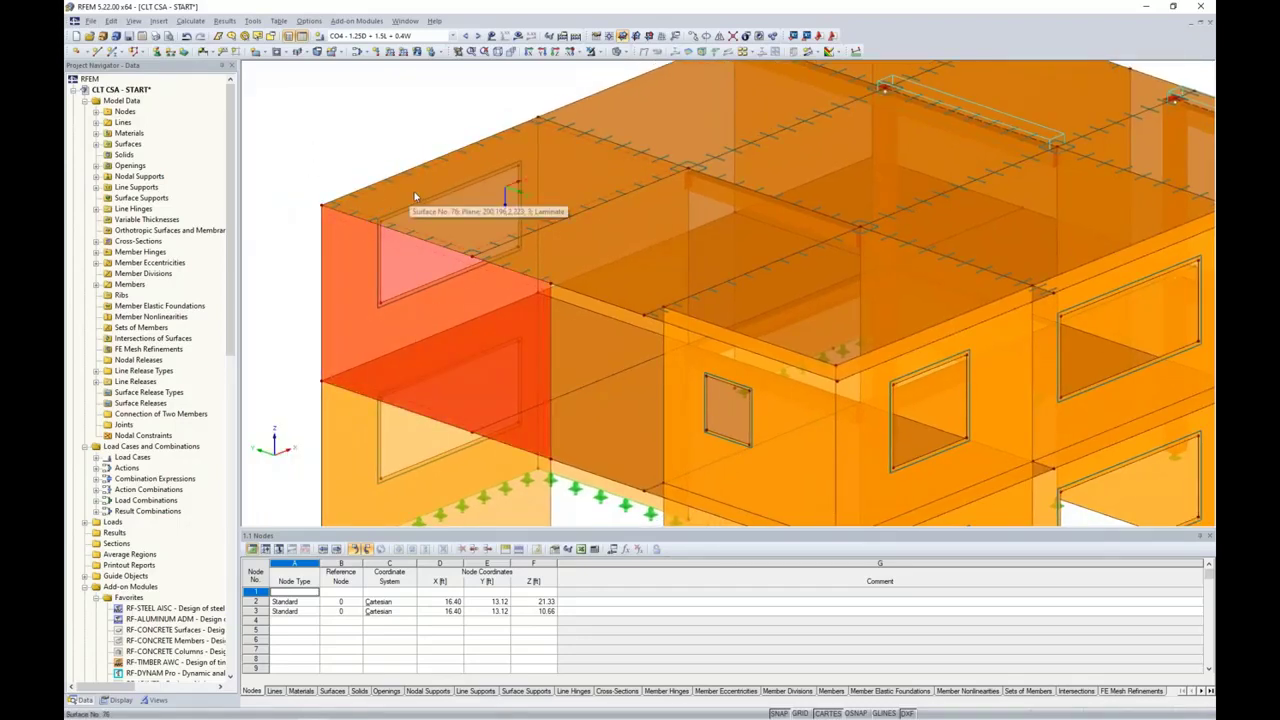
left_click(366, 152)
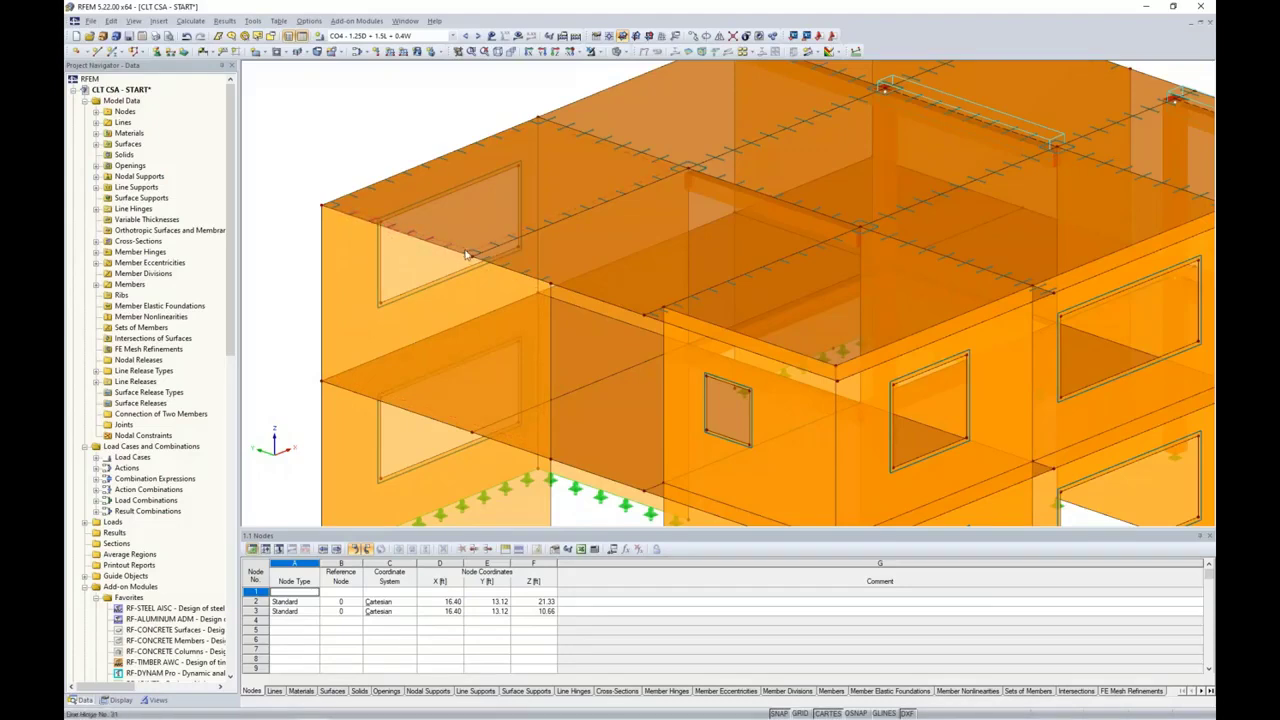
scroll(410, 200, "down", 3)
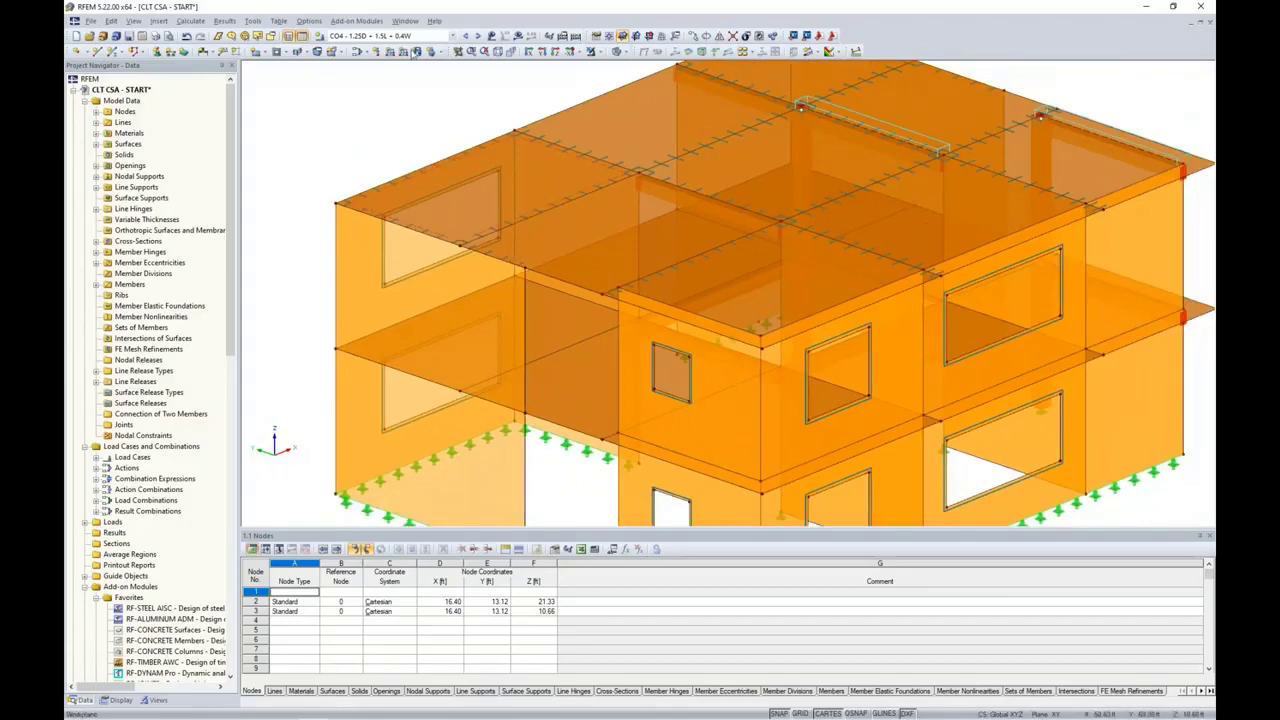
- Switch to the CLT CSA - HINGES model and inspect its line hinges and line releases from several sides
left_click(405, 20)
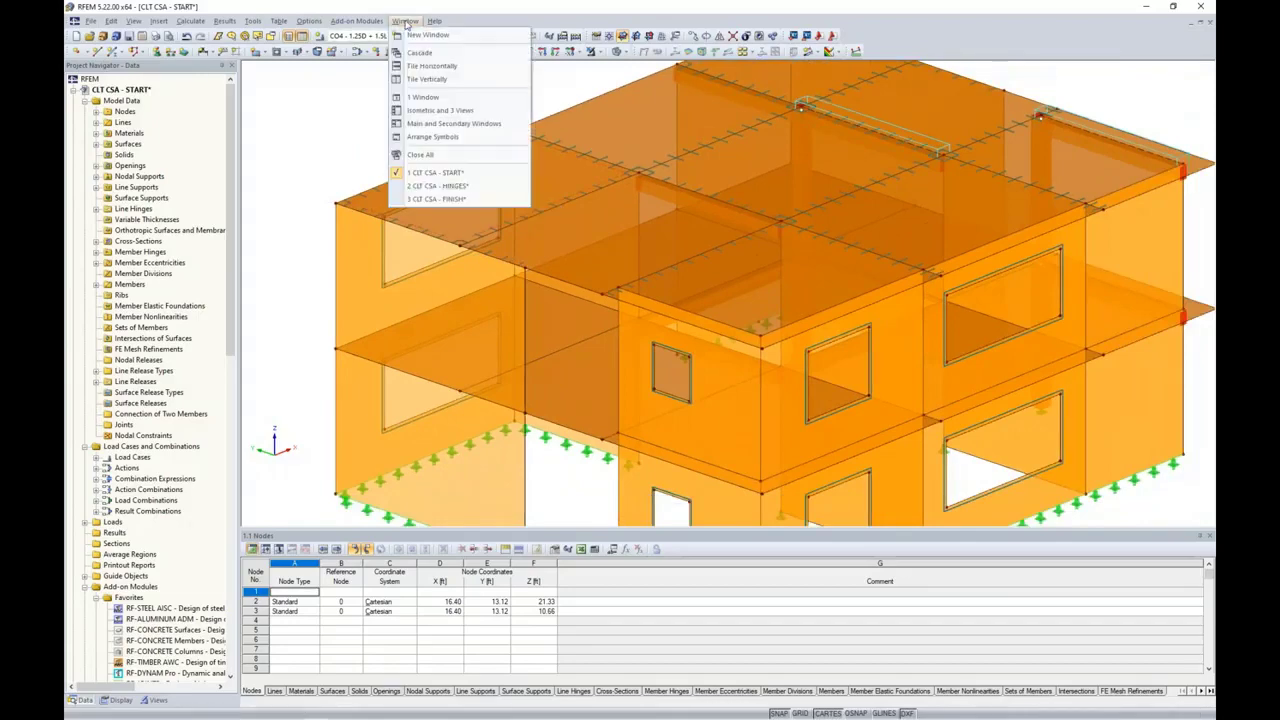
left_click(426, 186)
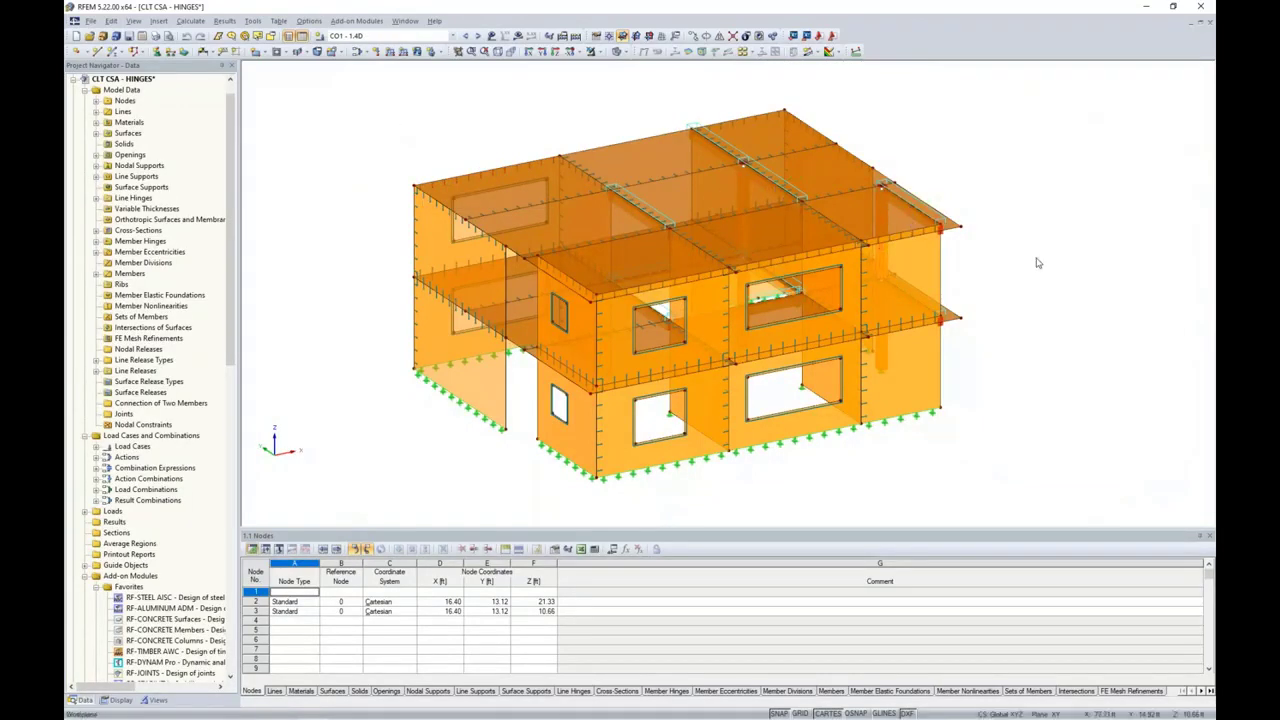
middle_click_drag(1037, 306, 641, 283, "ctrl")
scroll(641, 283, "up", 3)
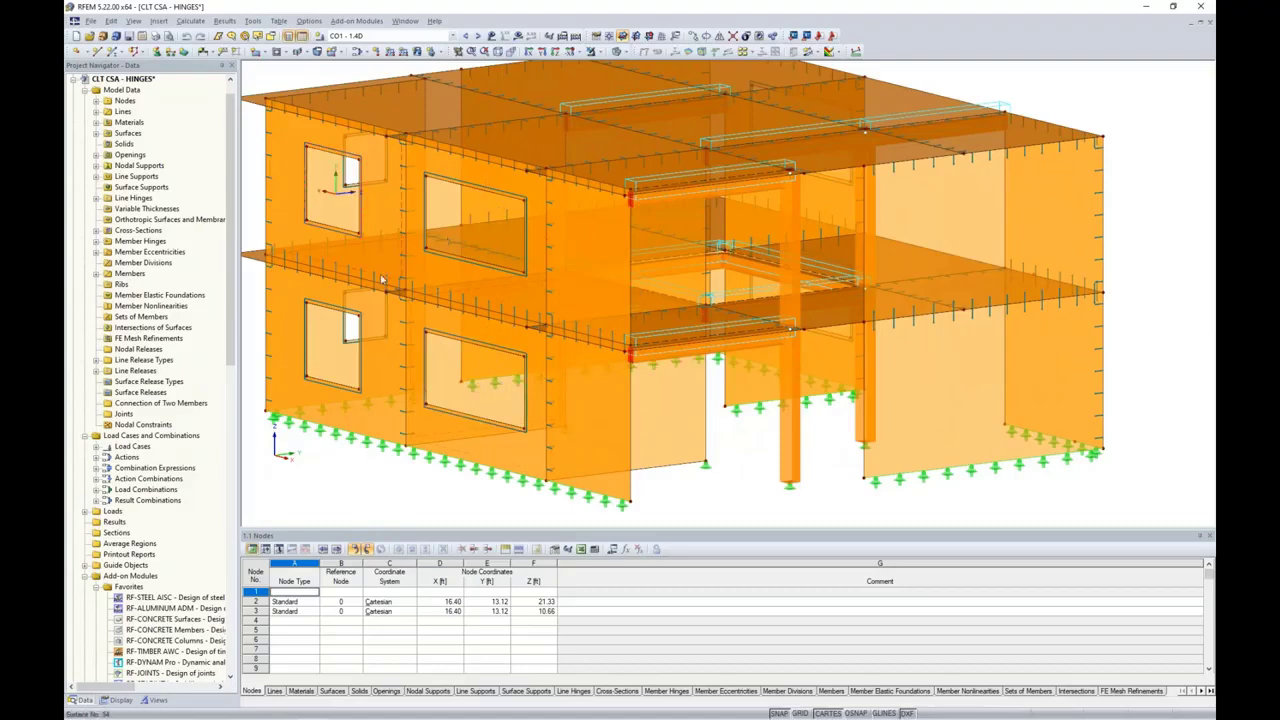
middle_click_drag(337, 183, 752, 420, "ctrl")
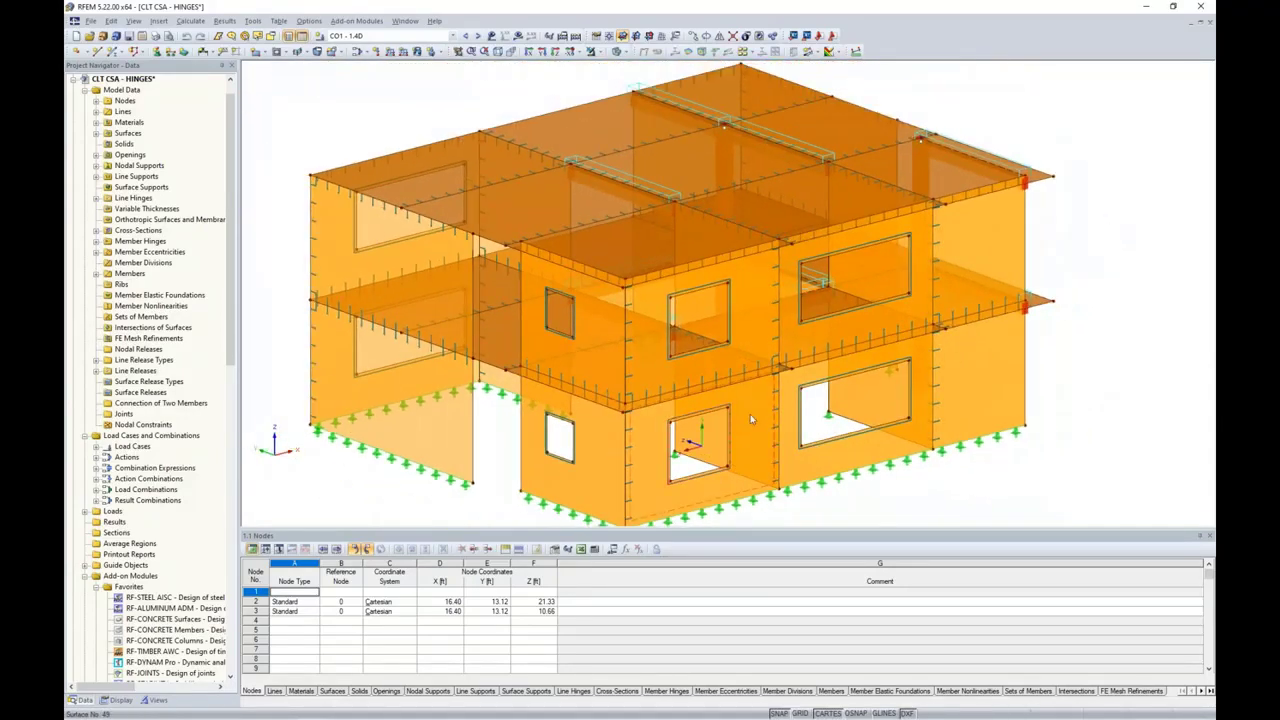
scroll(755, 410, "down", 2)
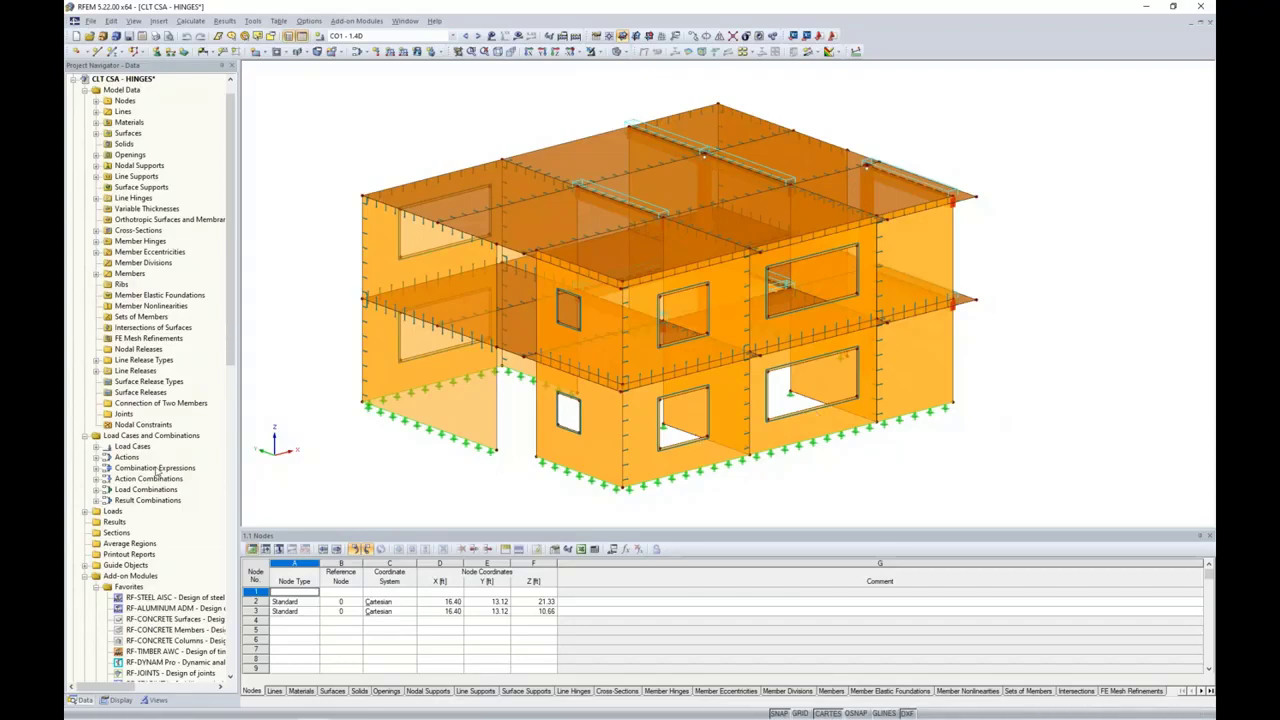
- Review the layer material characteristics of the Floors and Walls compositions in the RF-LAMINATE add-on module, and accept the module data
scroll(157, 468, "down", 5)
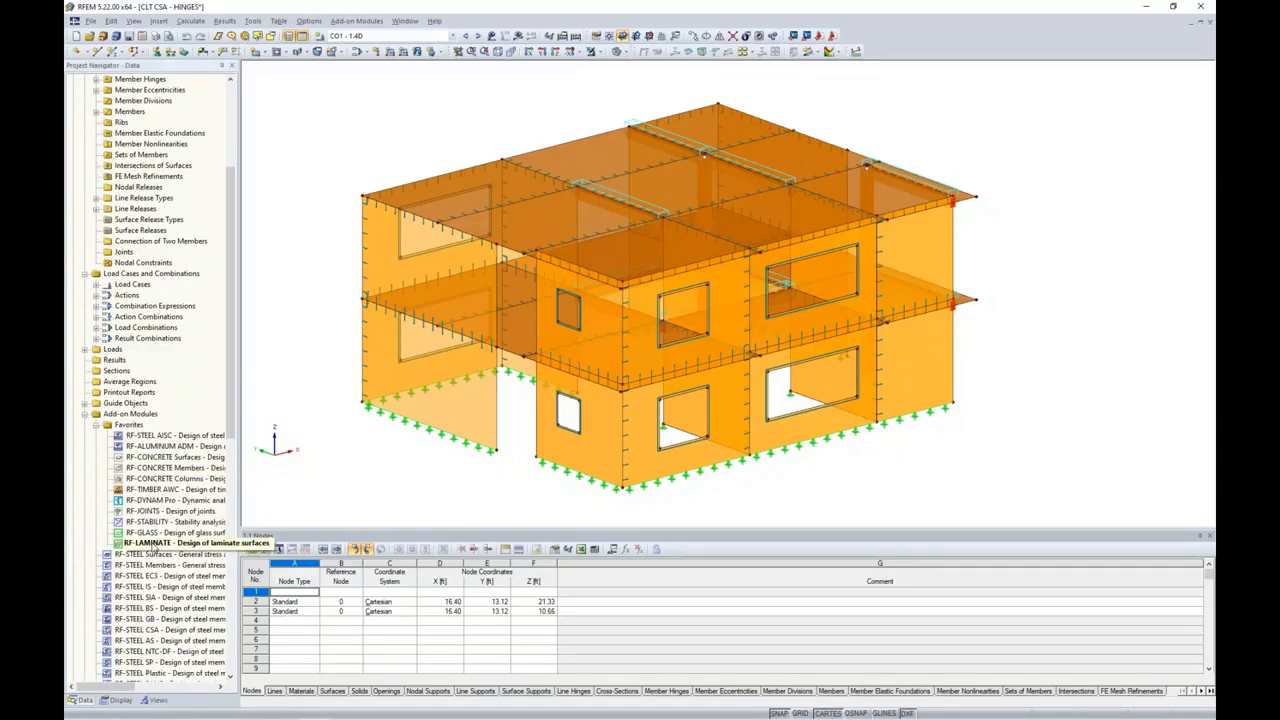
double_click(155, 543)
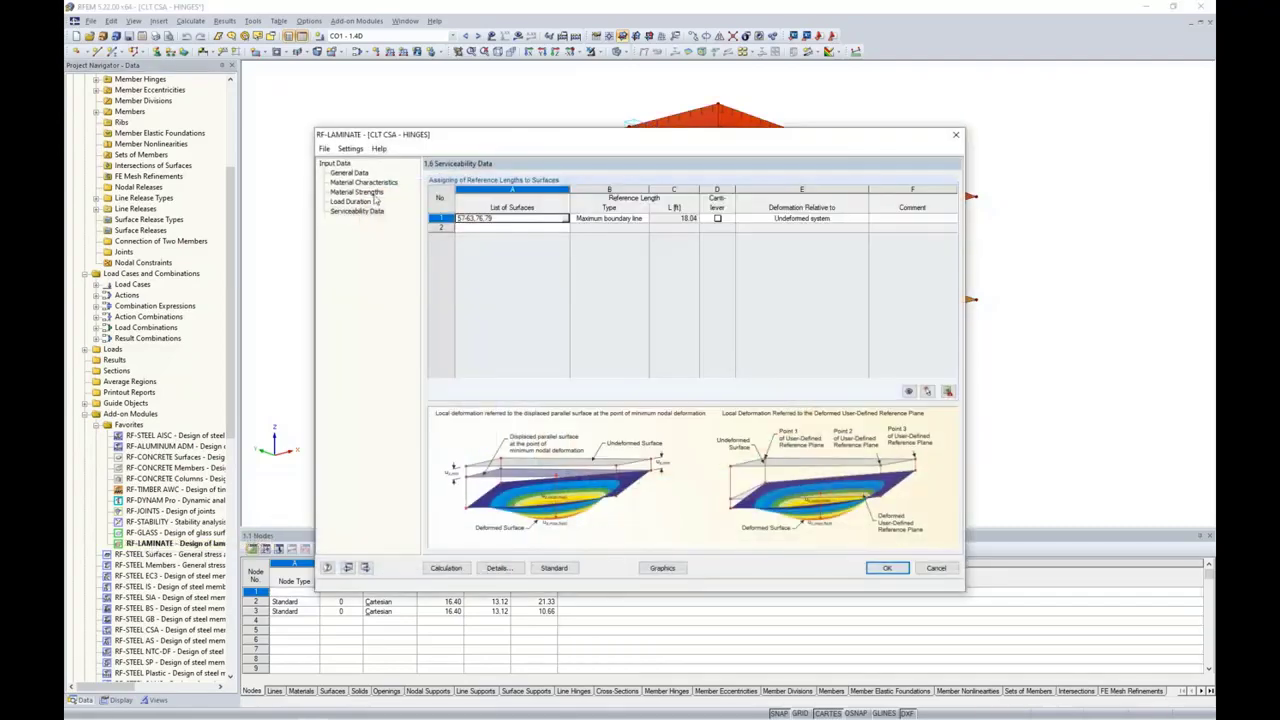
left_click(366, 183)
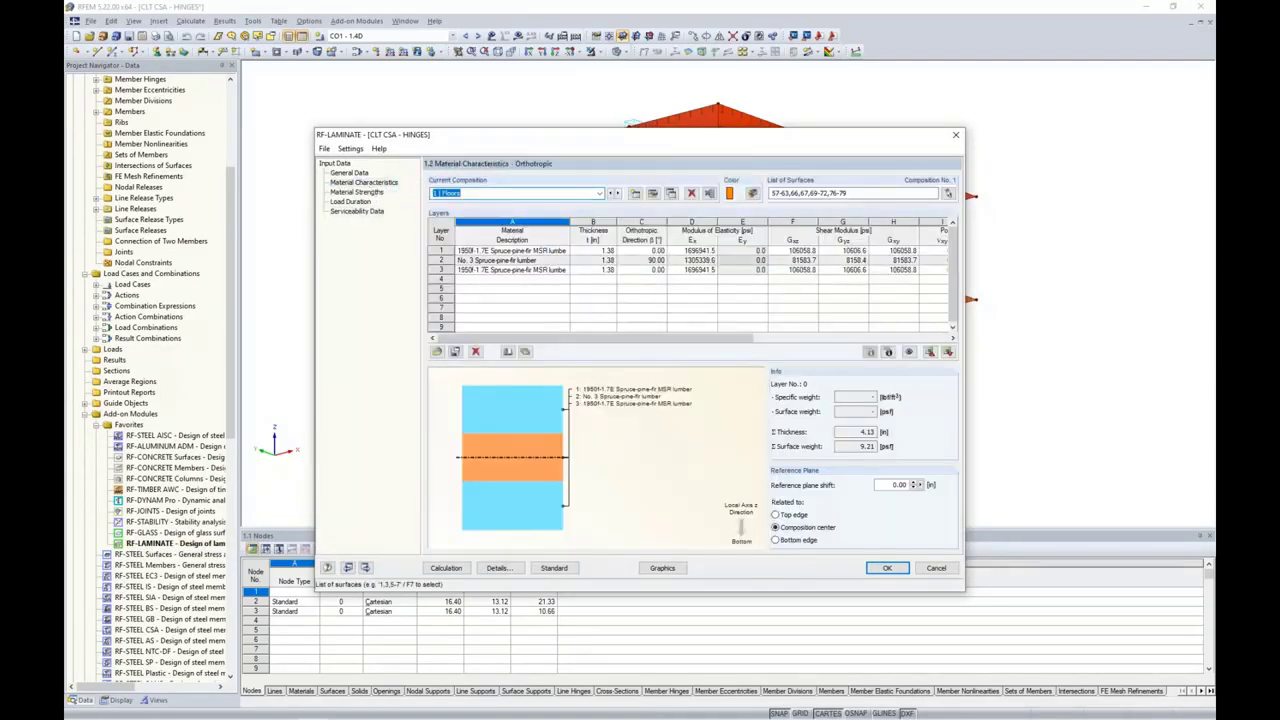
left_click(641, 251)
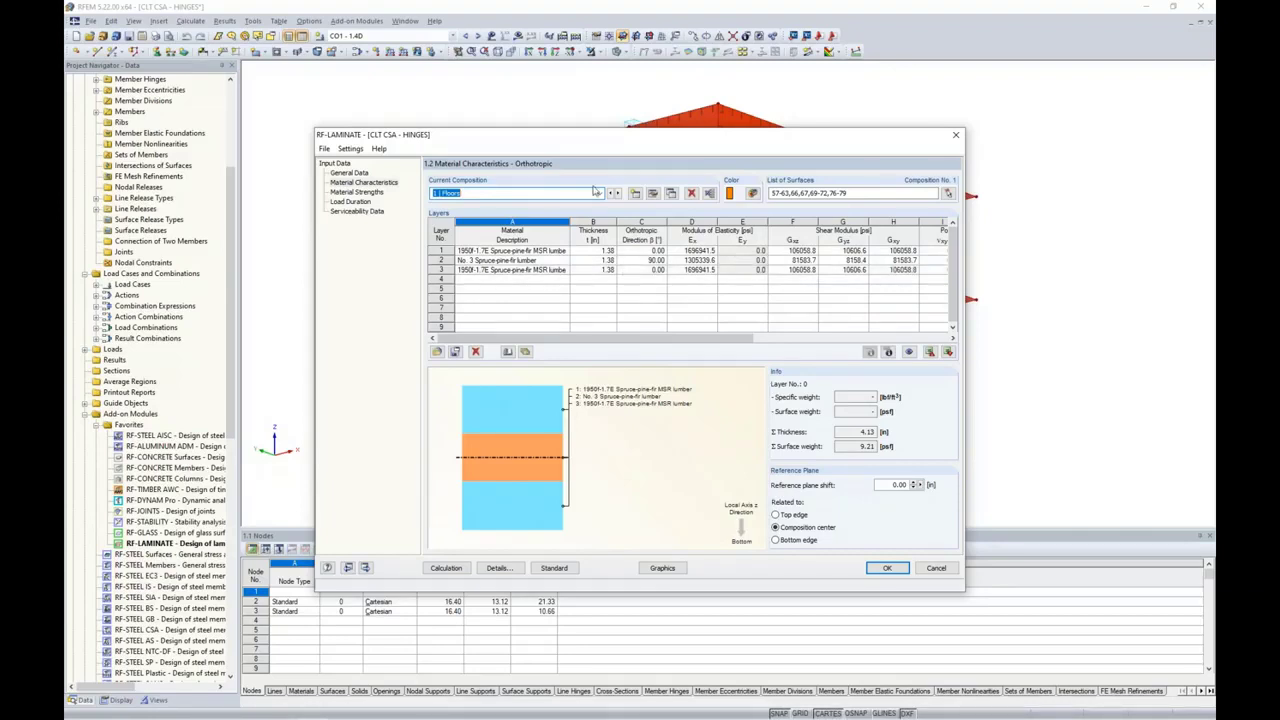
left_click(617, 193)
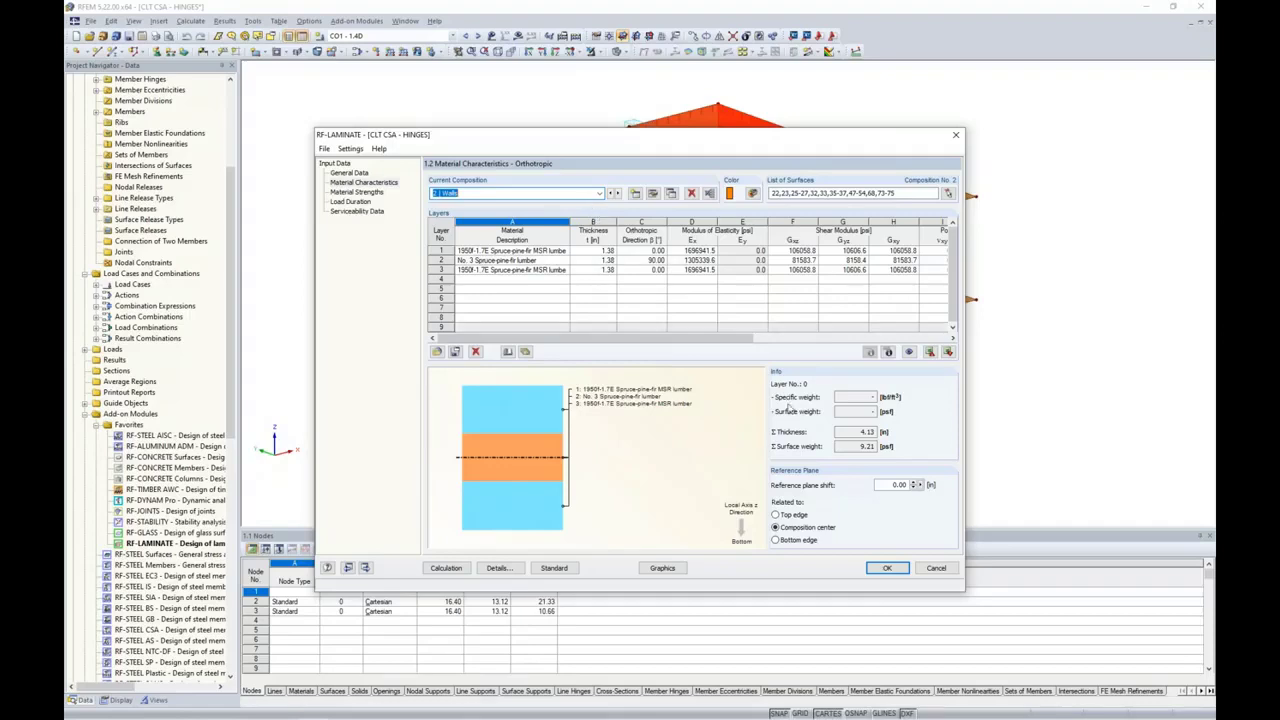
left_click(894, 571)
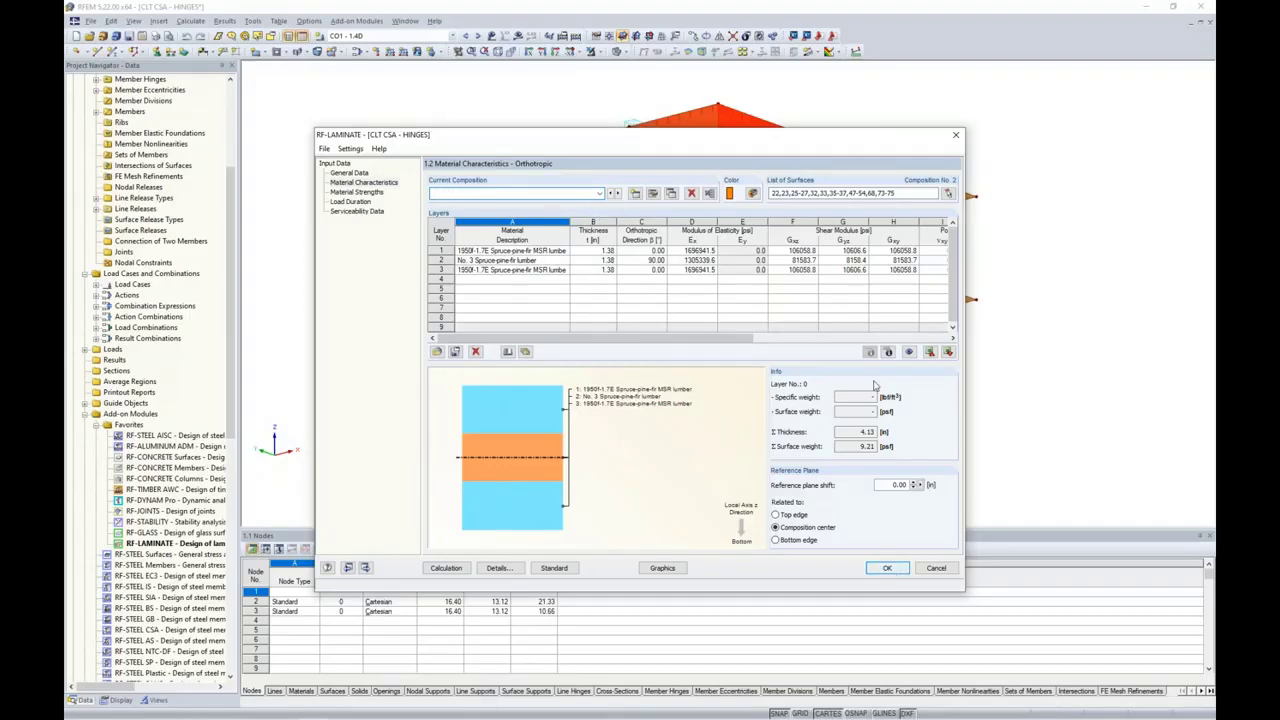
- Select the wall surfaces of both storeys and limit the visibility to them, hiding the floor and roof slabs
scroll(938, 405, "down", 1)
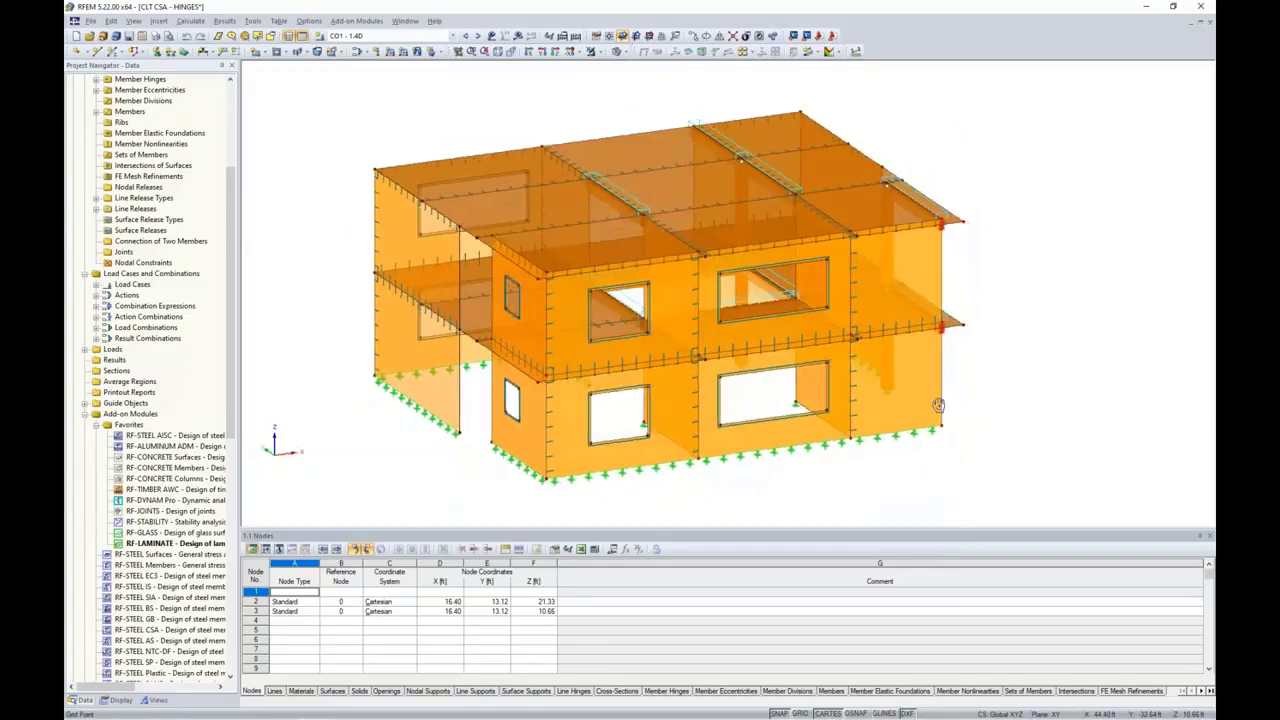
left_click_drag(955, 380, 437, 354)
left_click_drag(992, 282, 434, 237)
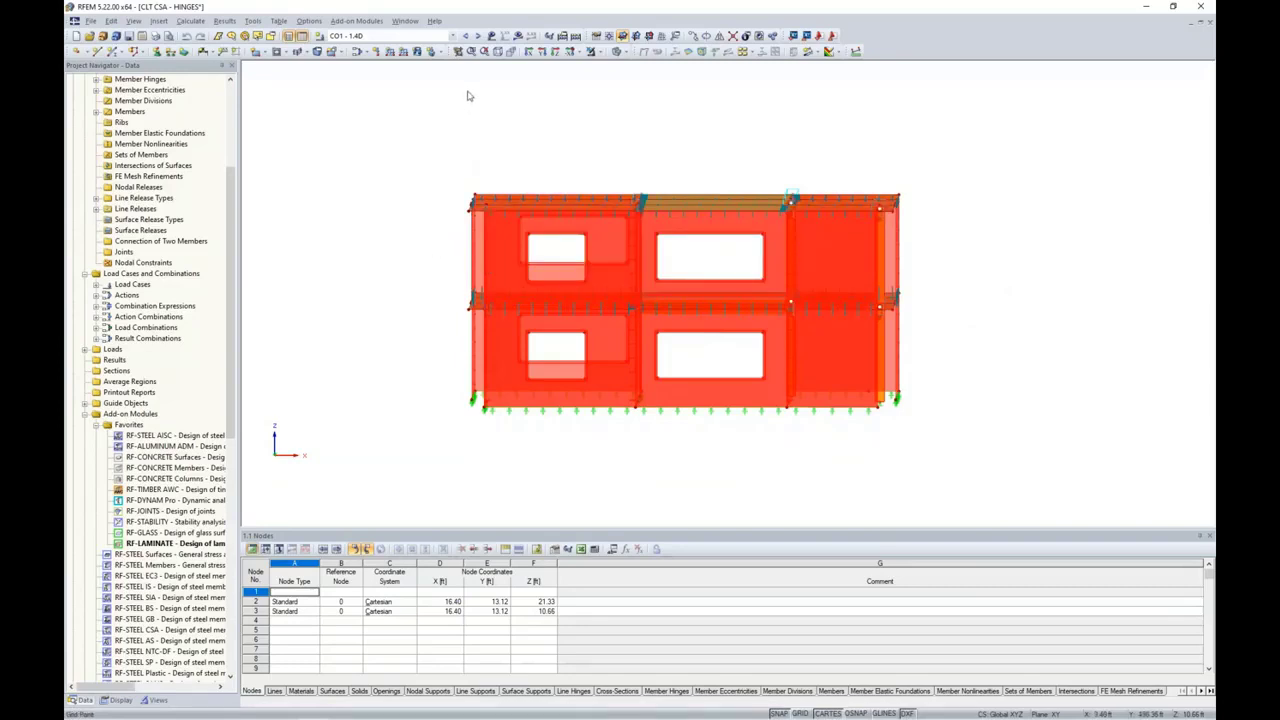
left_click(601, 54)
left_click(606, 64)
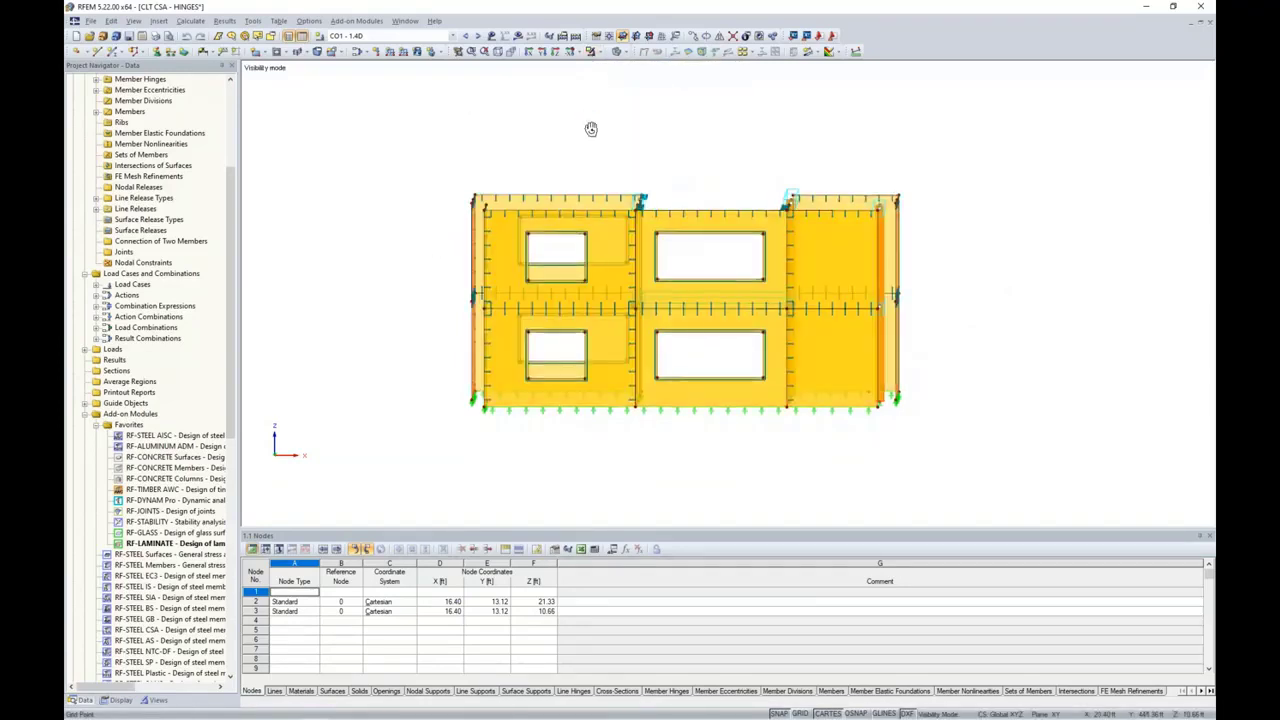
middle_click_drag(591, 129, 902, 318, "ctrl")
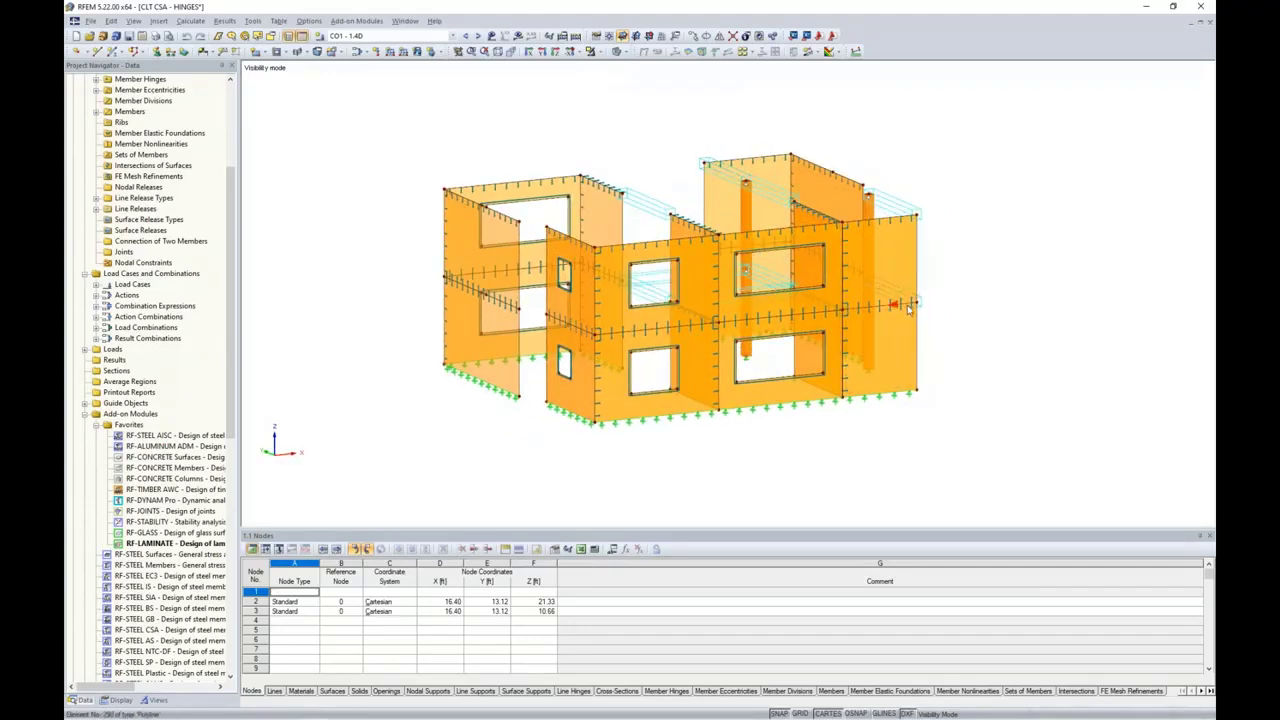
- Display the local axis systems of the surfaces and compare the axis orientations of the walls
right_click(906, 271)
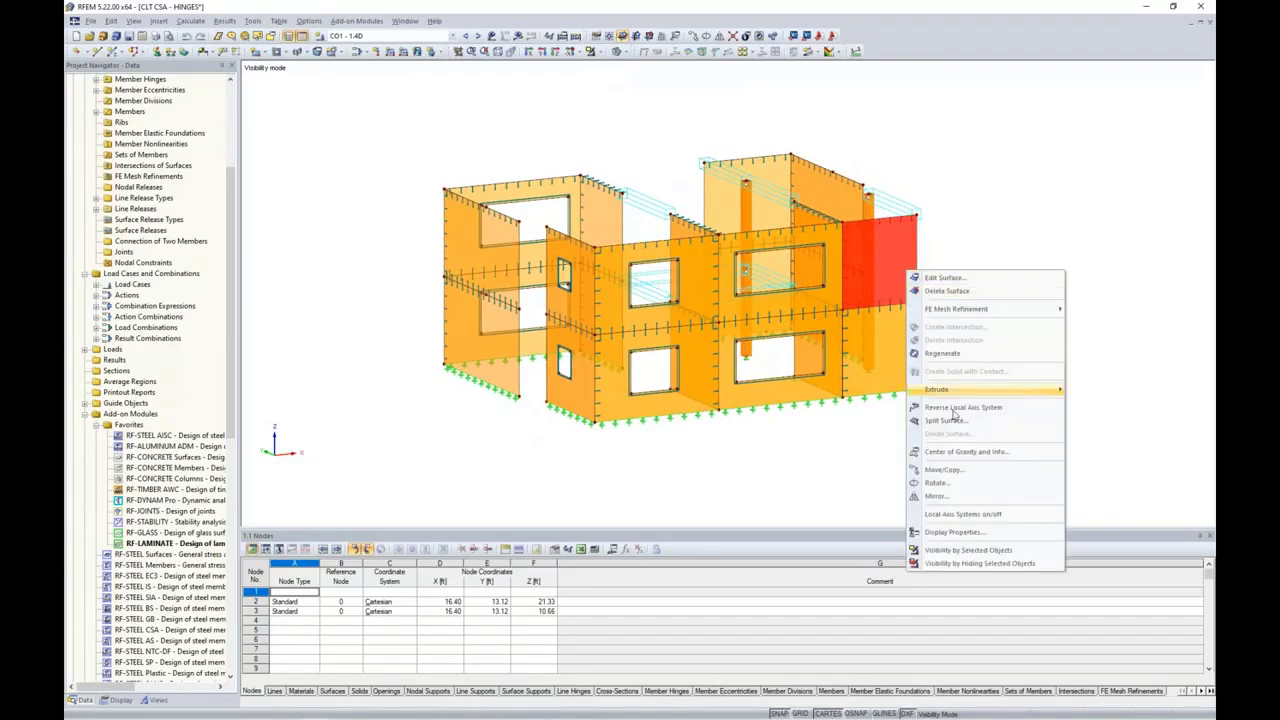
left_click(962, 514)
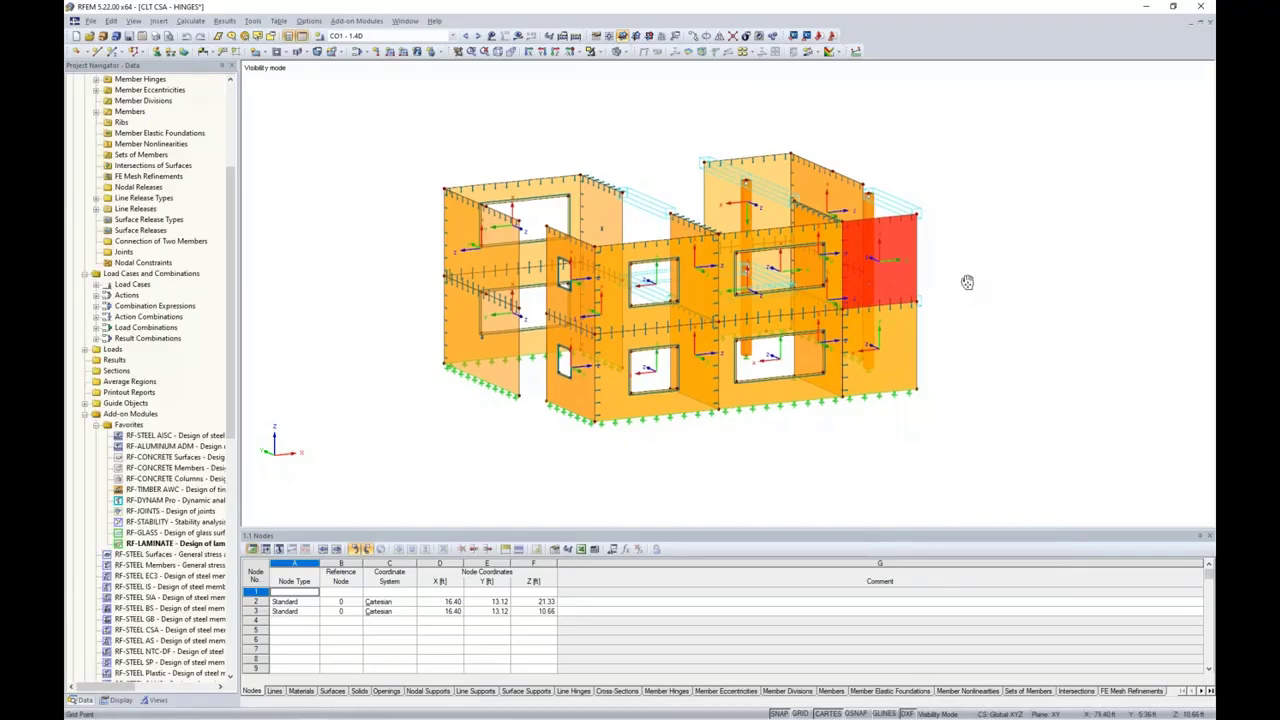
scroll(967, 282, "up", 5)
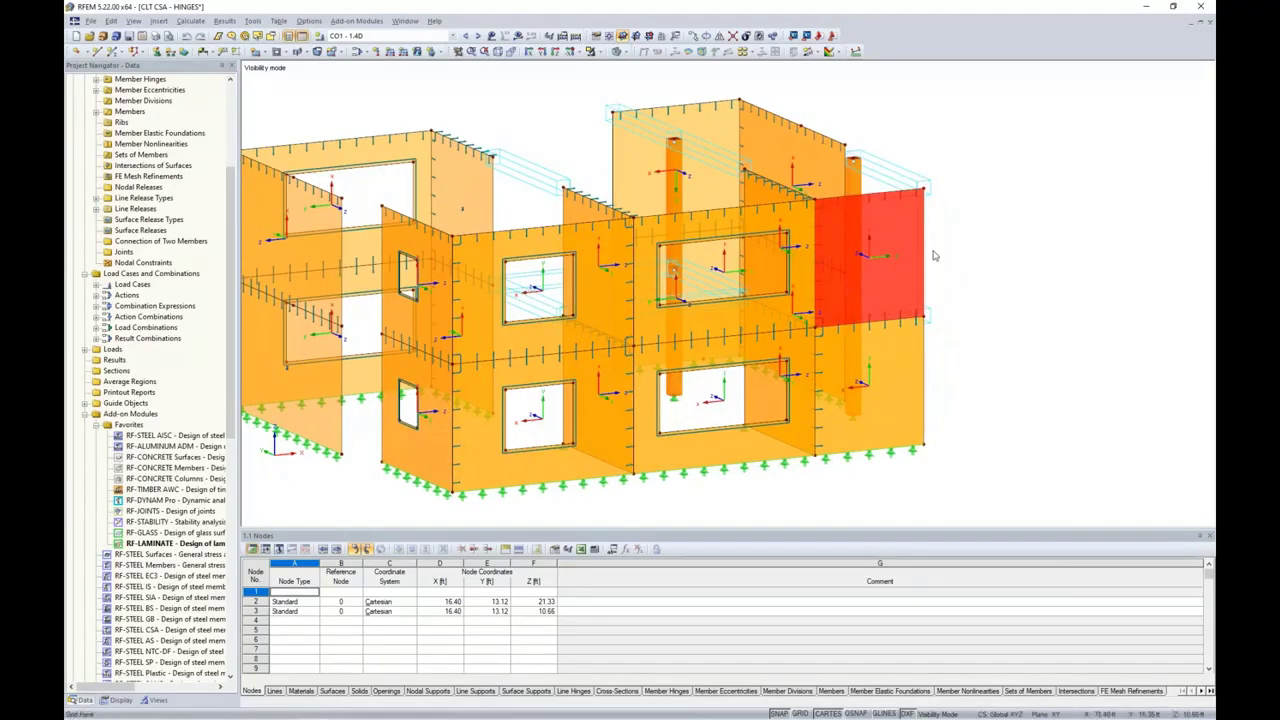
middle_click_drag(948, 282, 915, 285, "ctrl")
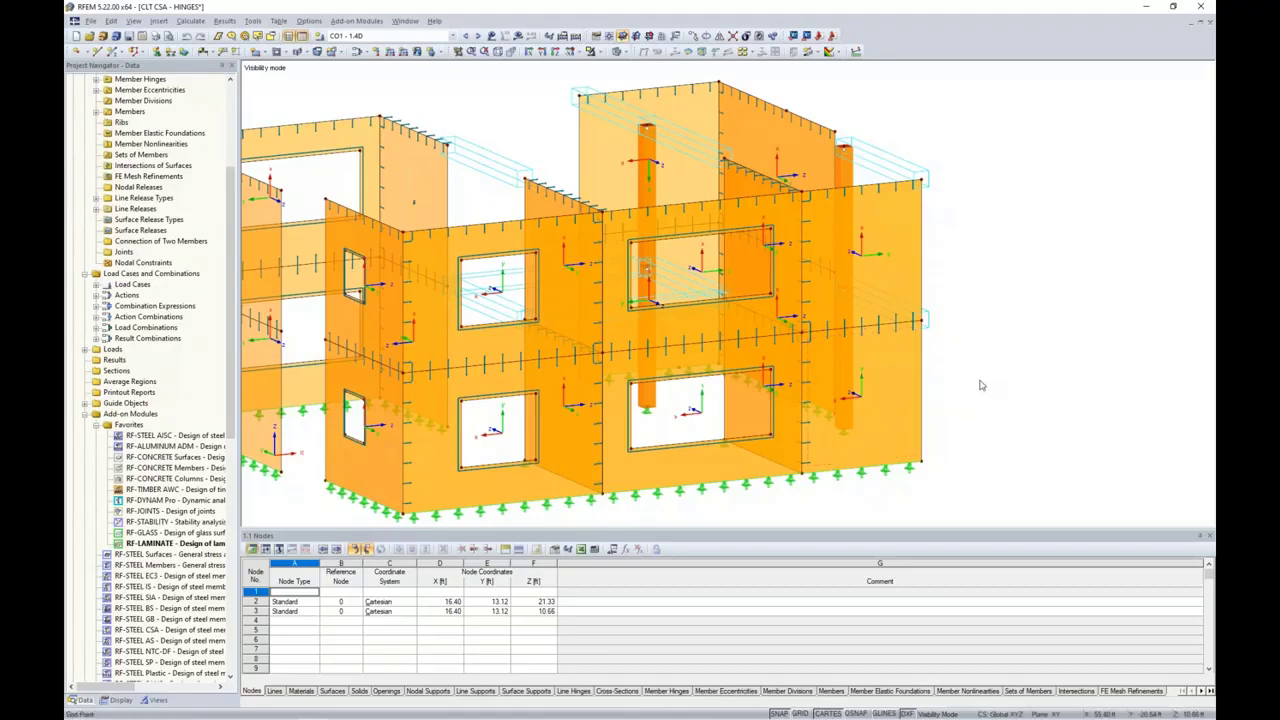
scroll(980, 385, "down", 2)
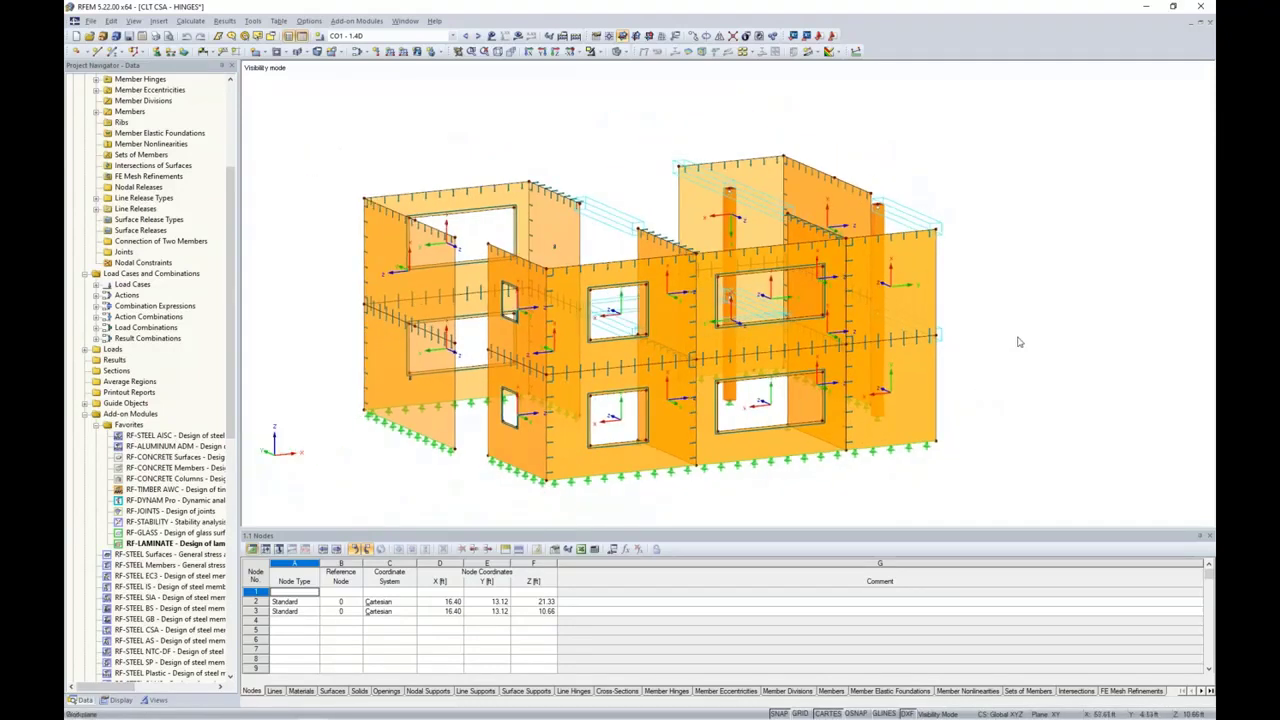
middle_click_drag(980, 446, 972, 442)
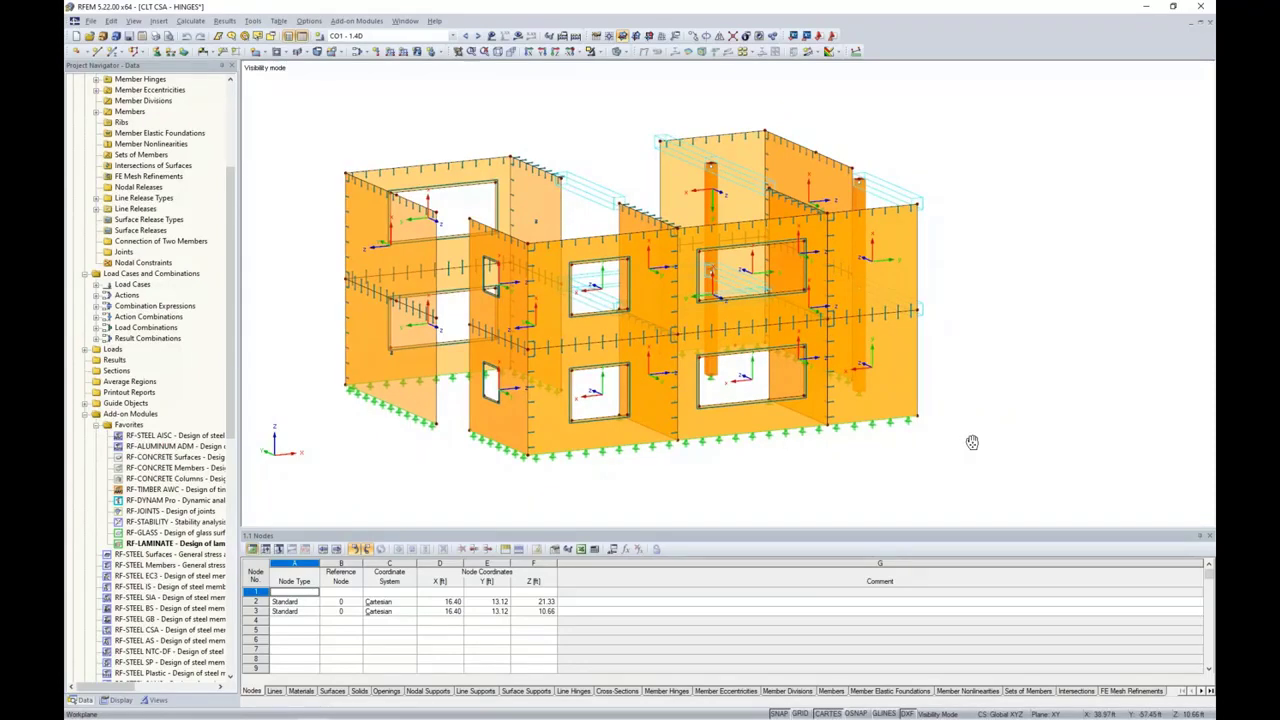
- Edit all visible wall surfaces together so that their input x-axis runs parallel to line 40
left_click_drag(985, 465, 309, 112)
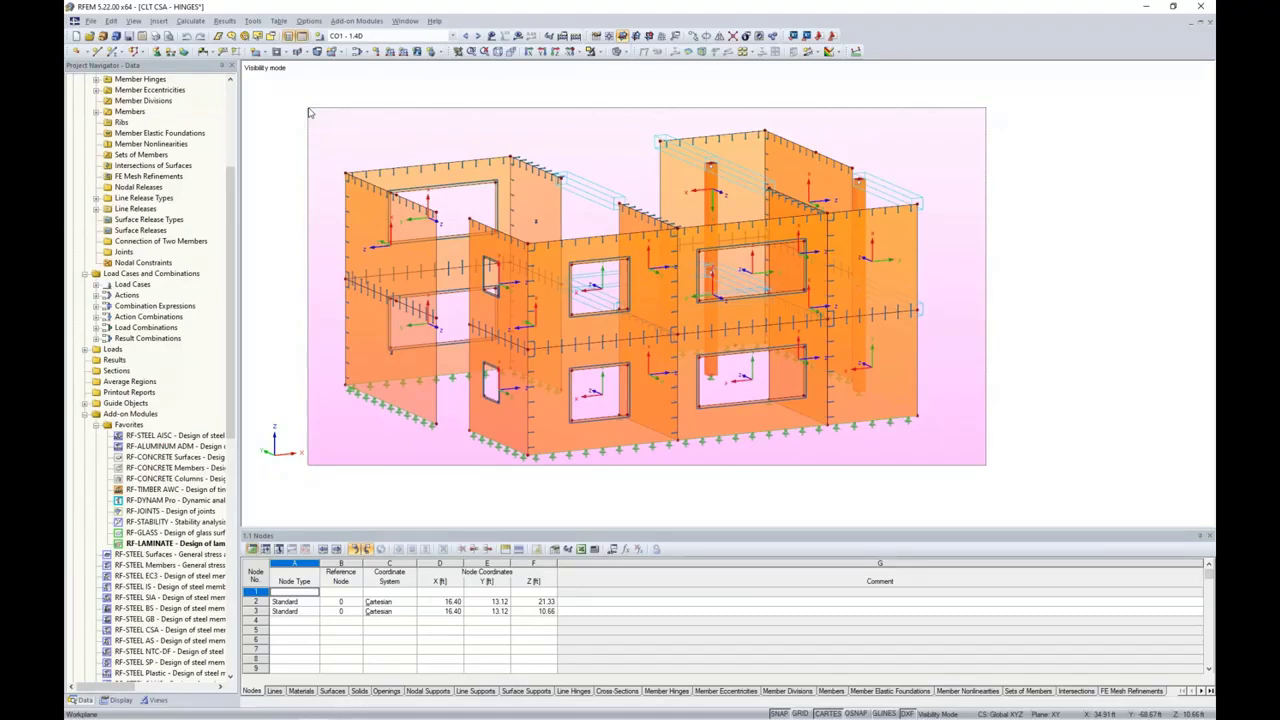
left_click_drag(309, 112, 309, 112)
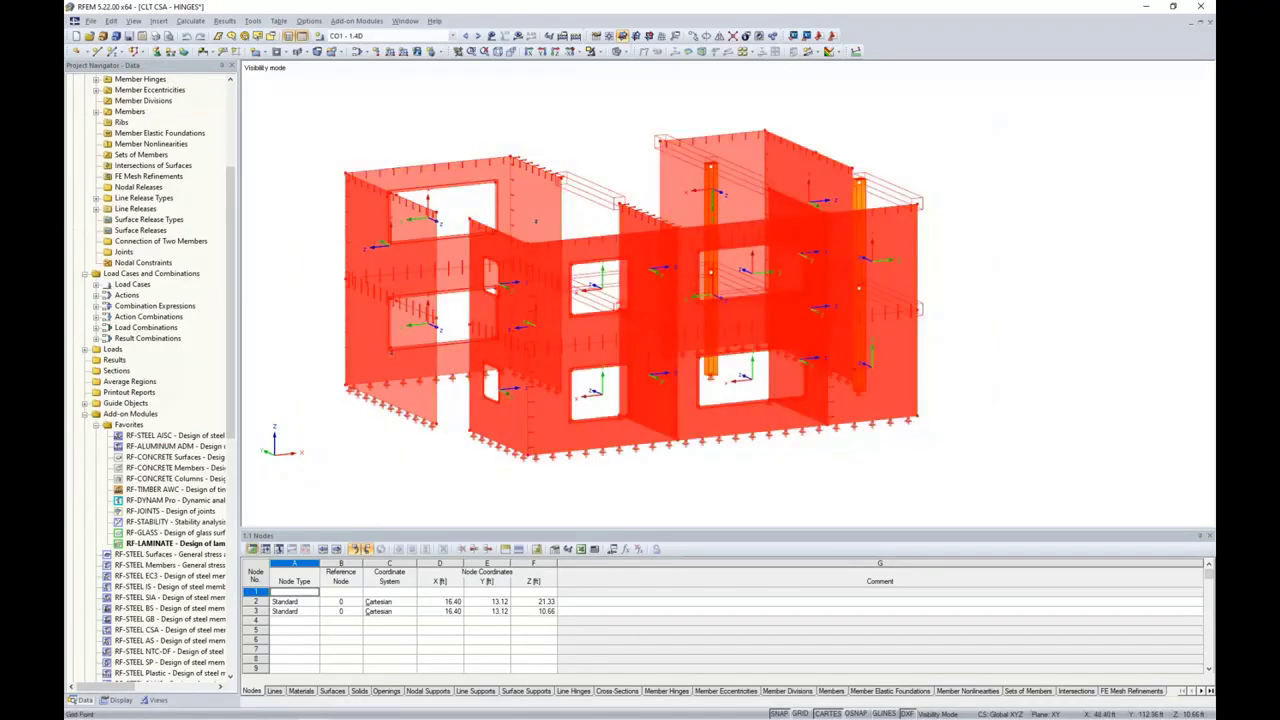
double_click(898, 393)
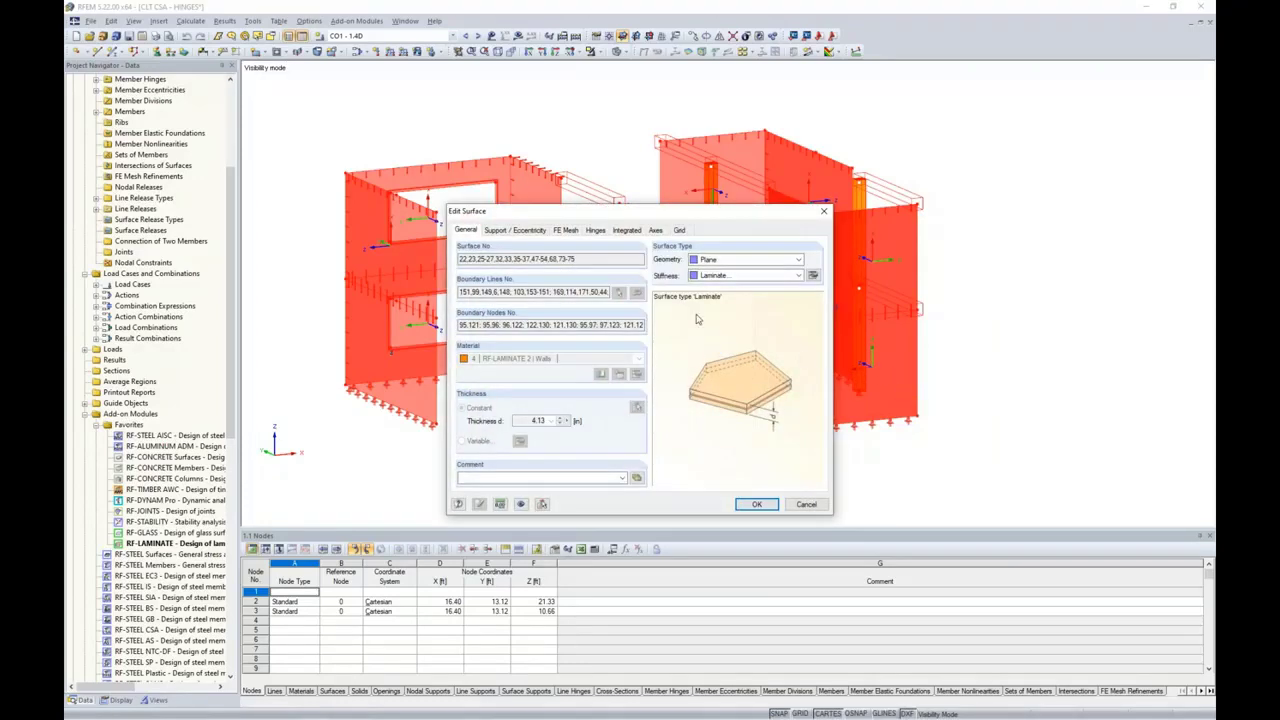
left_click(655, 231)
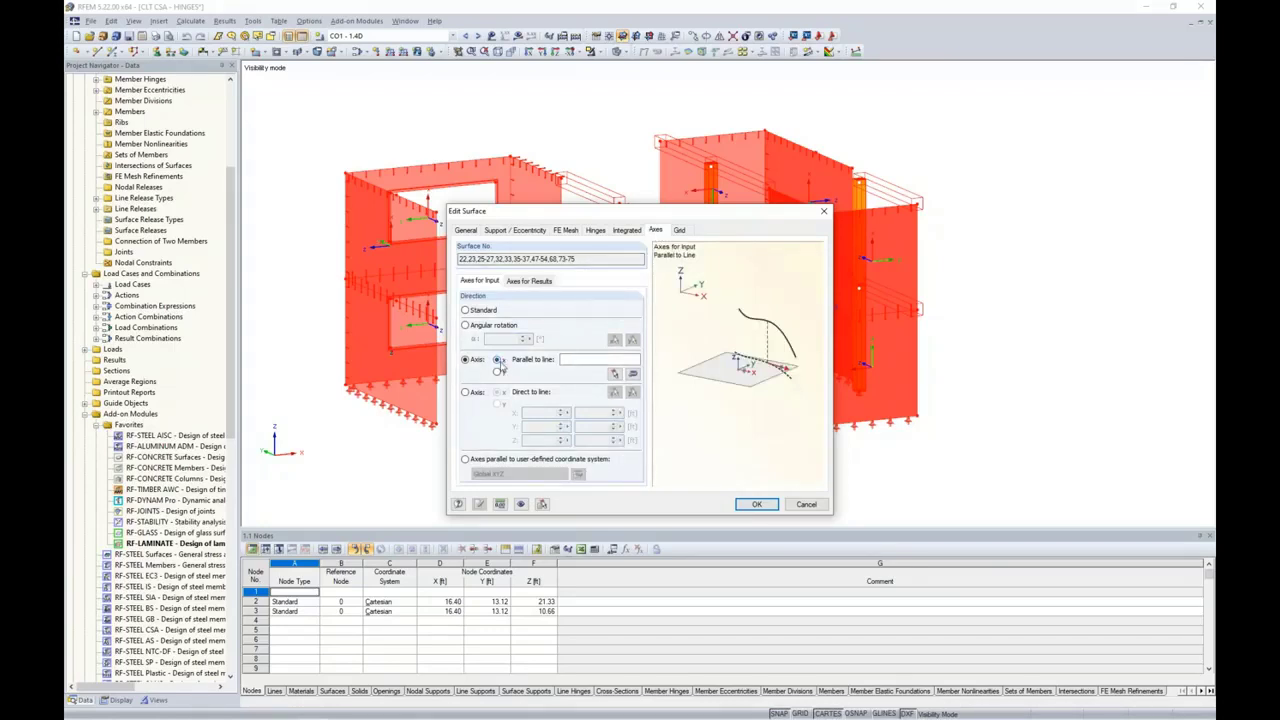
left_click(614, 372)
left_click(927, 258)
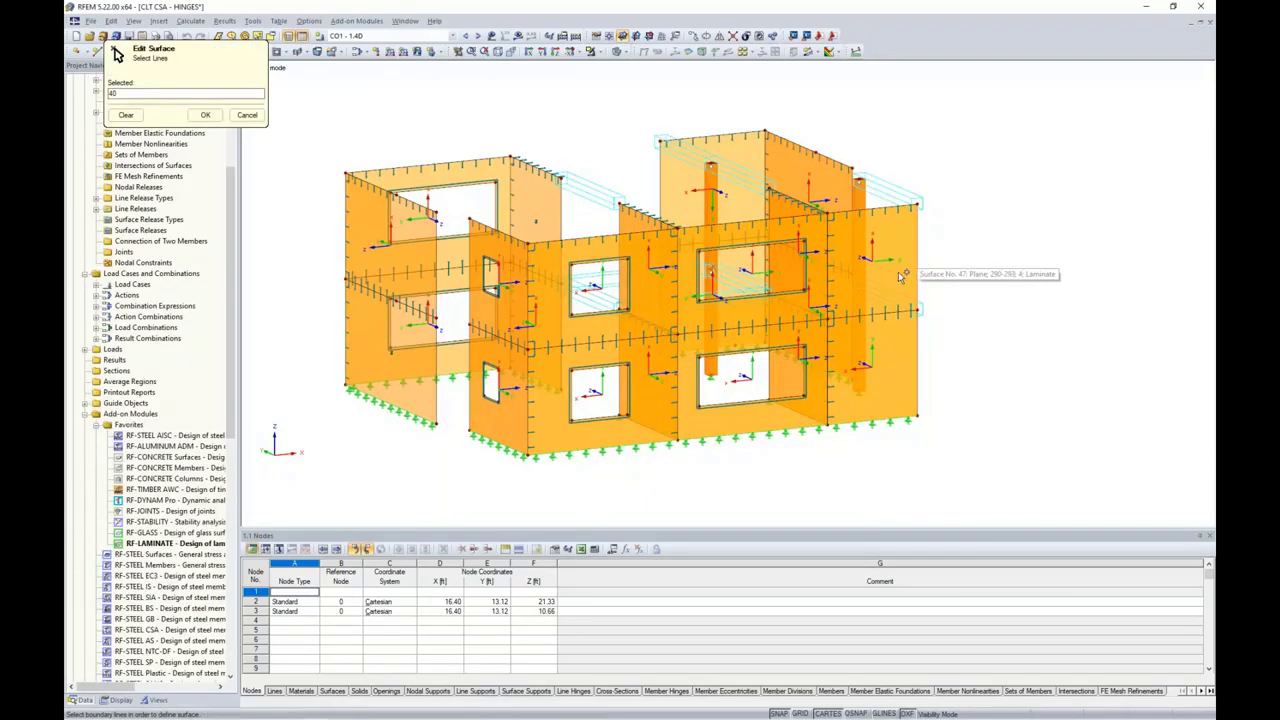
left_click(205, 115)
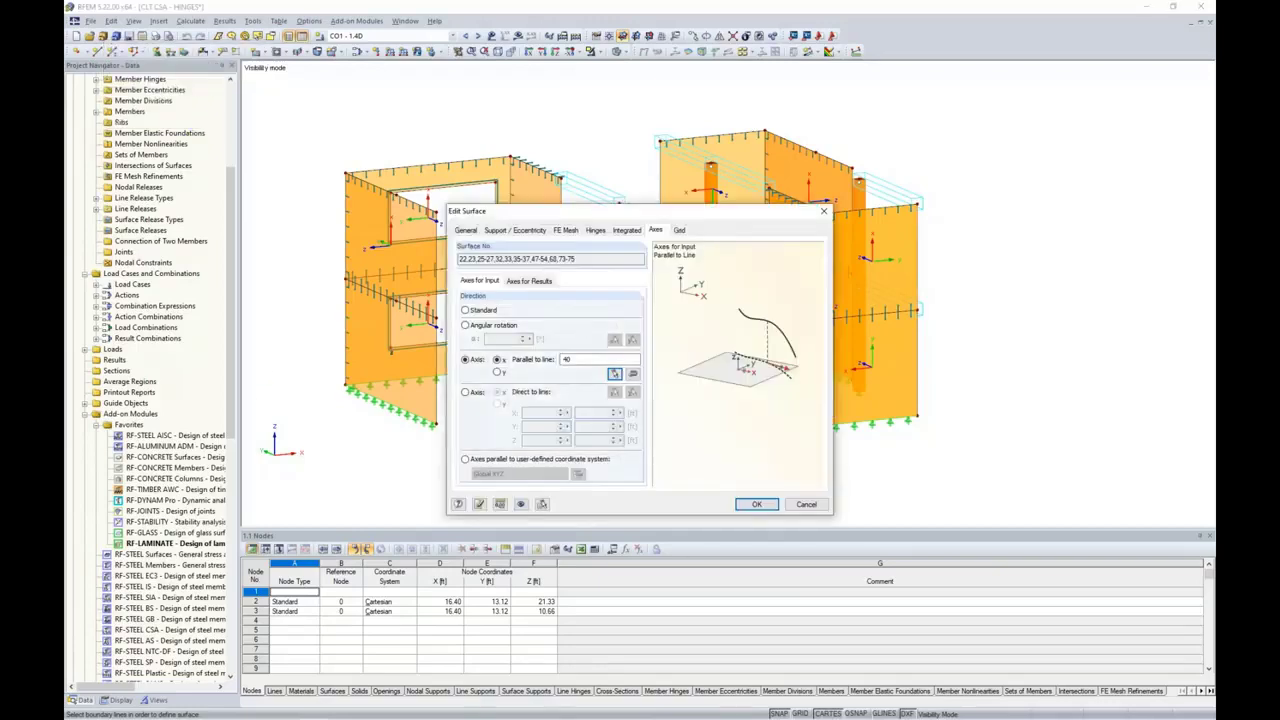
key("Return")
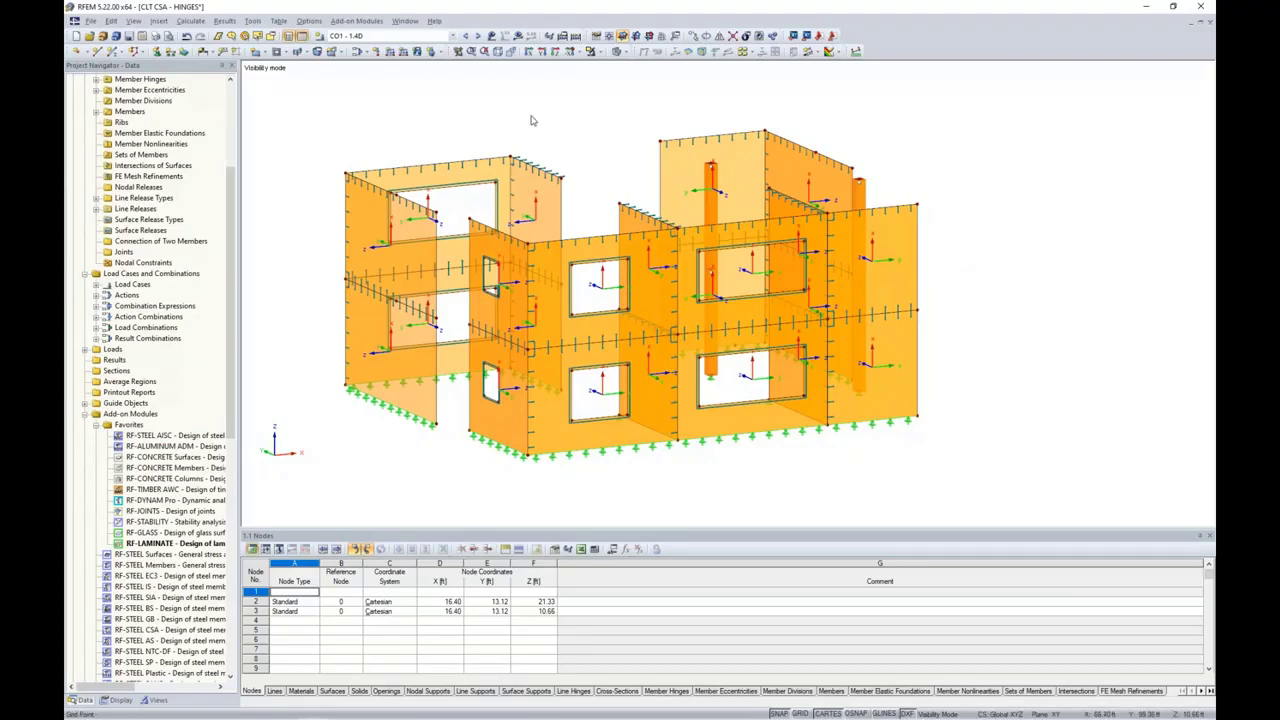
- Invert the visibility and examine the local axes of the floor and roof surfaces
left_click(600, 53)
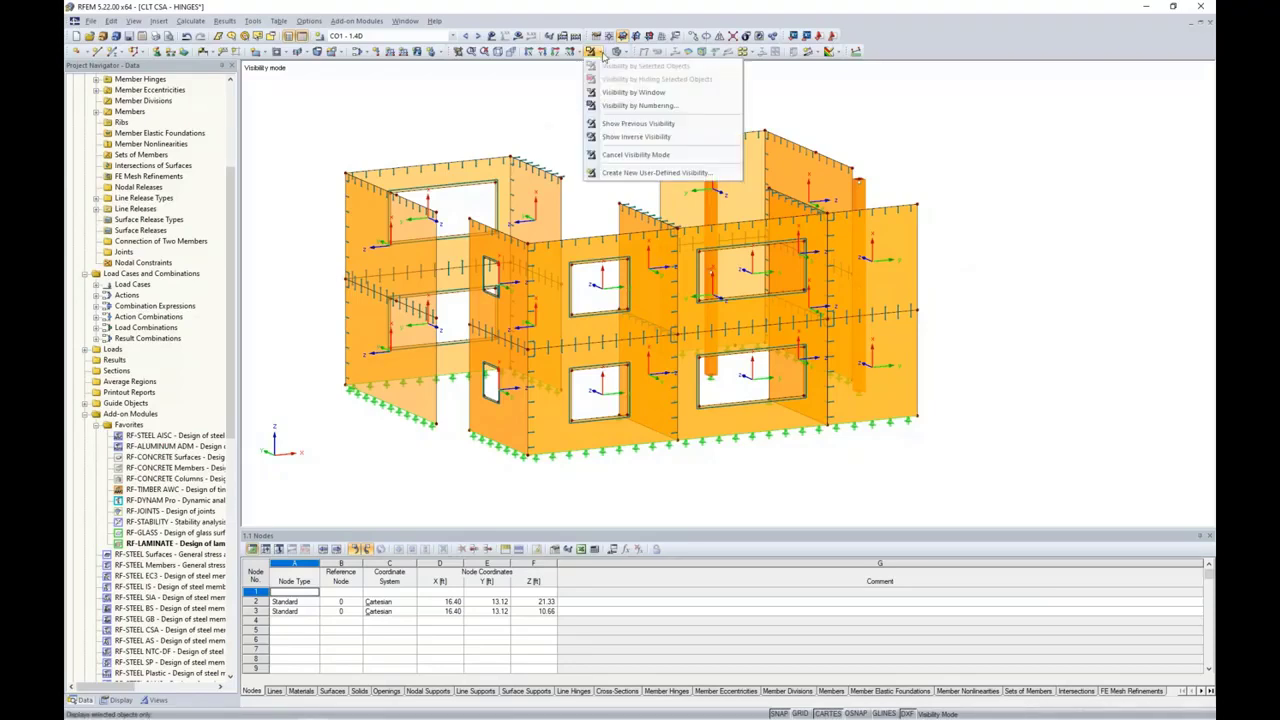
left_click(616, 137)
middle_click_drag(1003, 260, 987, 295, "ctrl")
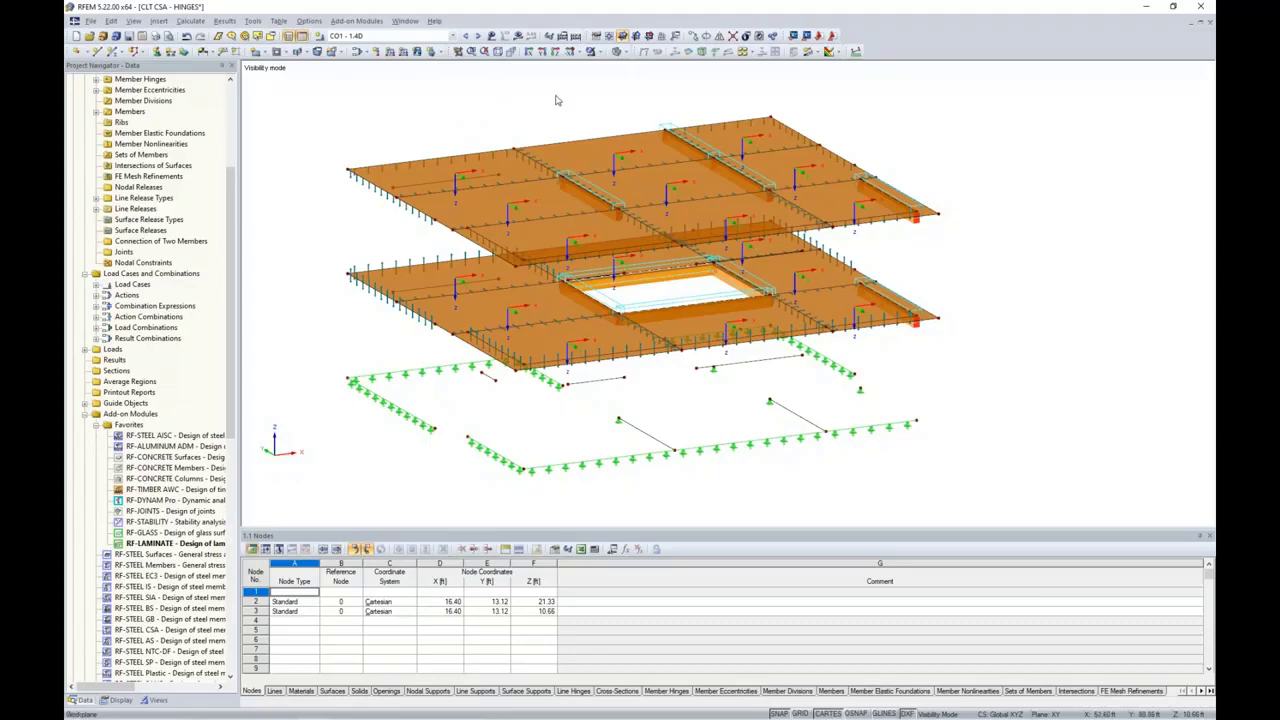
- Cancel the visibility mode to show the whole building and switch off the surfaces' local axis systems
left_click(599, 52)
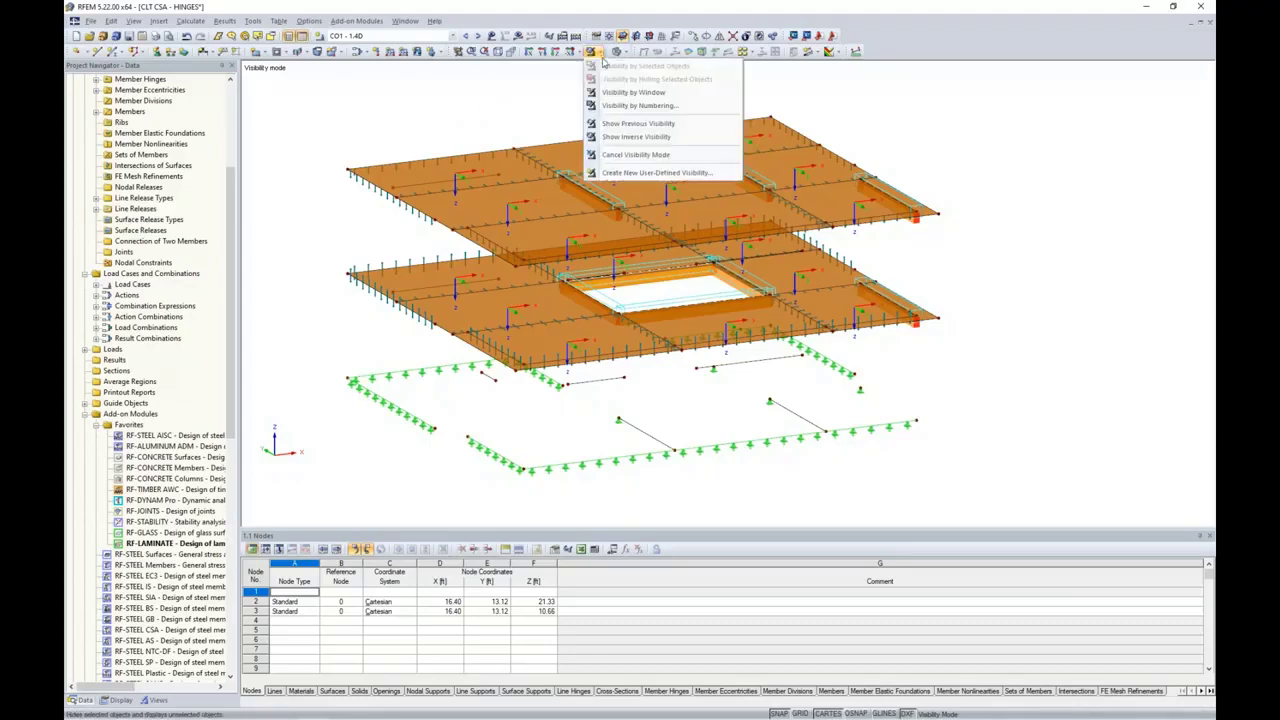
left_click(636, 155)
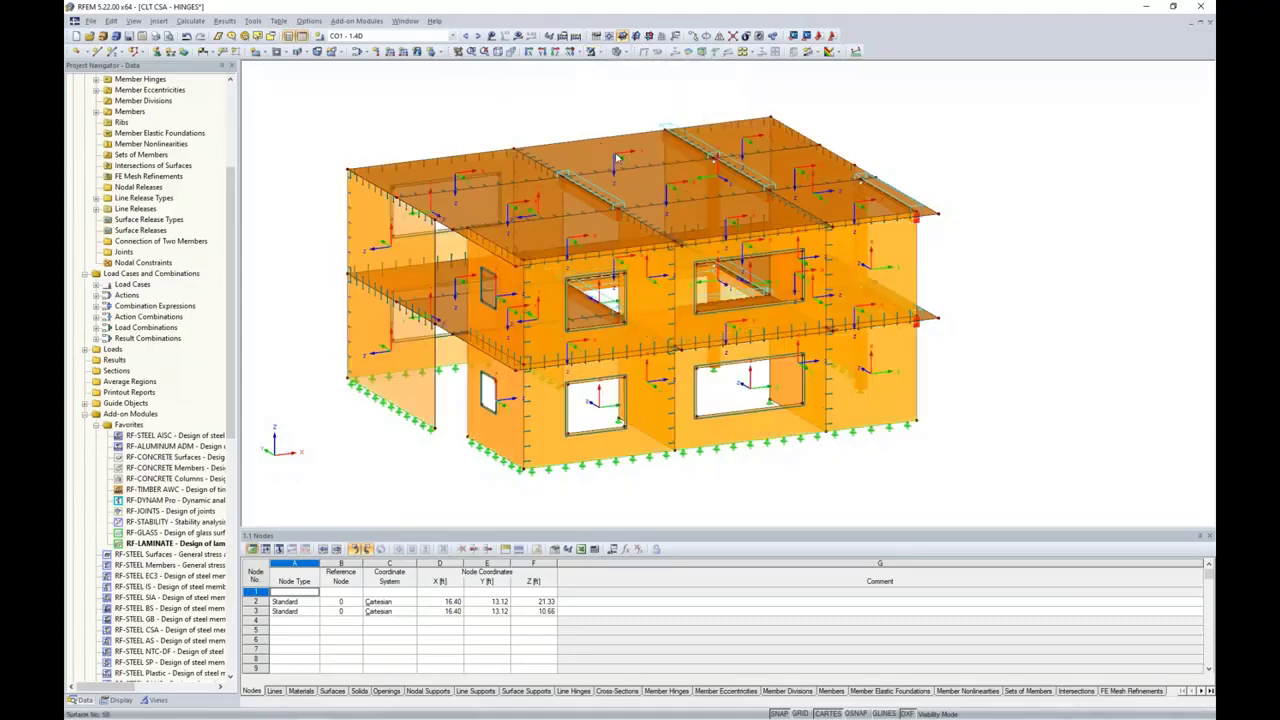
right_click(887, 387)
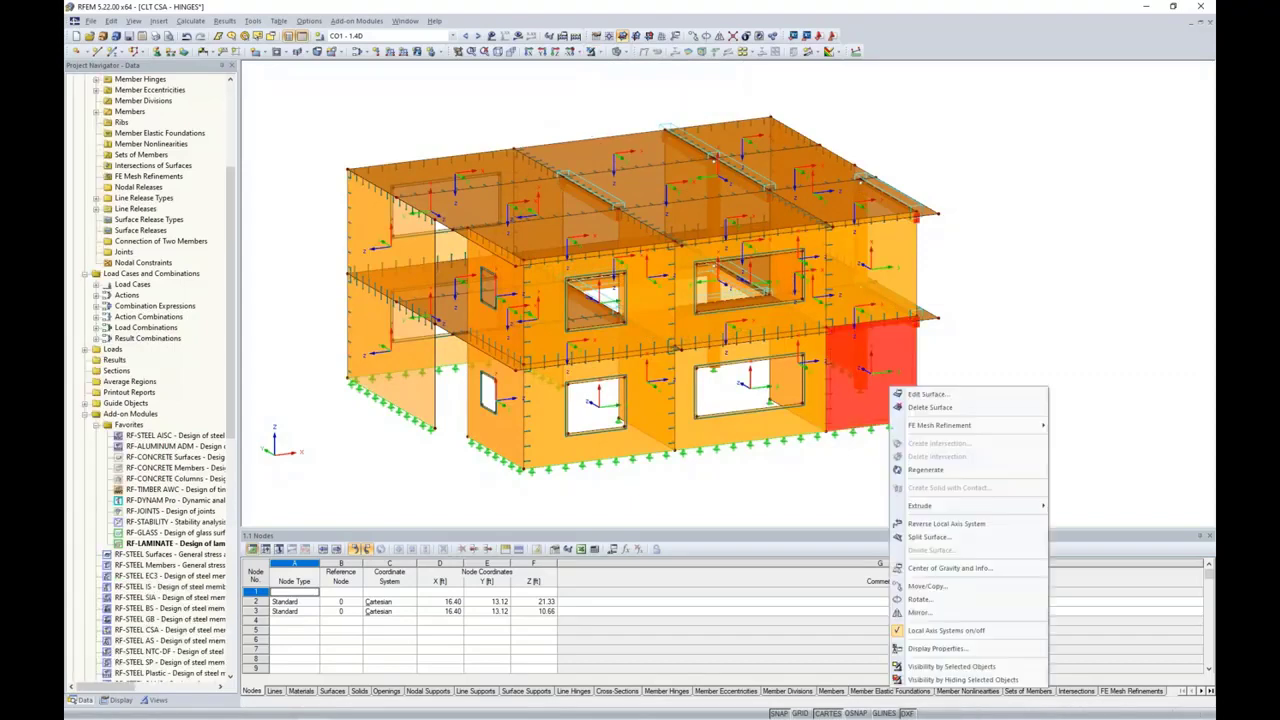
left_click(919, 632)
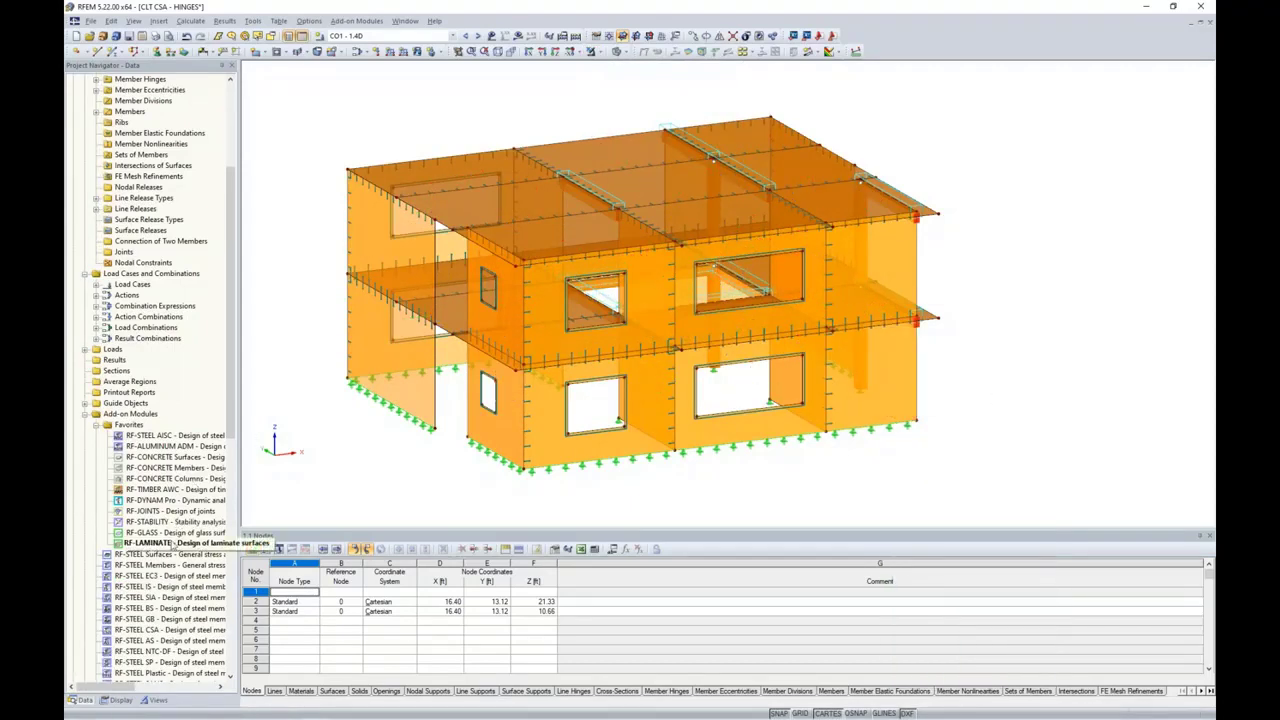
- Run the RF-LAMINATE calculation and show the maximum stress ratio results by surface
double_click(172, 543)
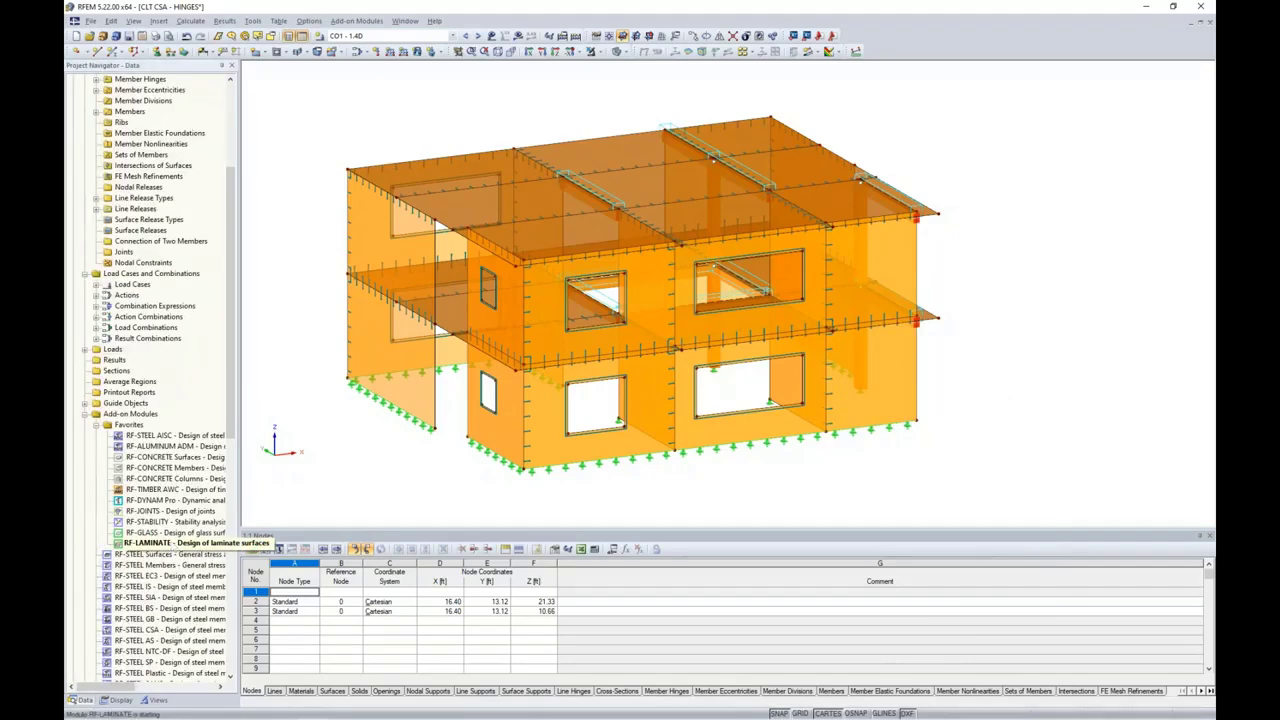
left_click(448, 567)
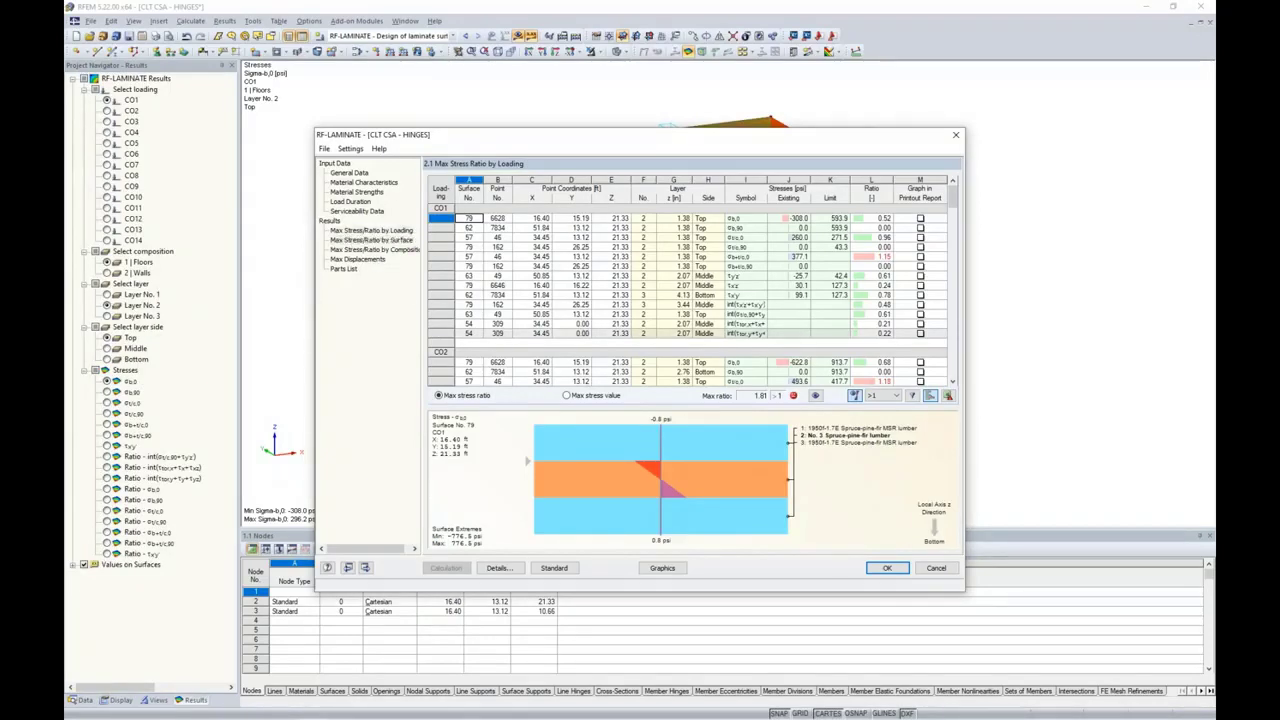
left_click(371, 240)
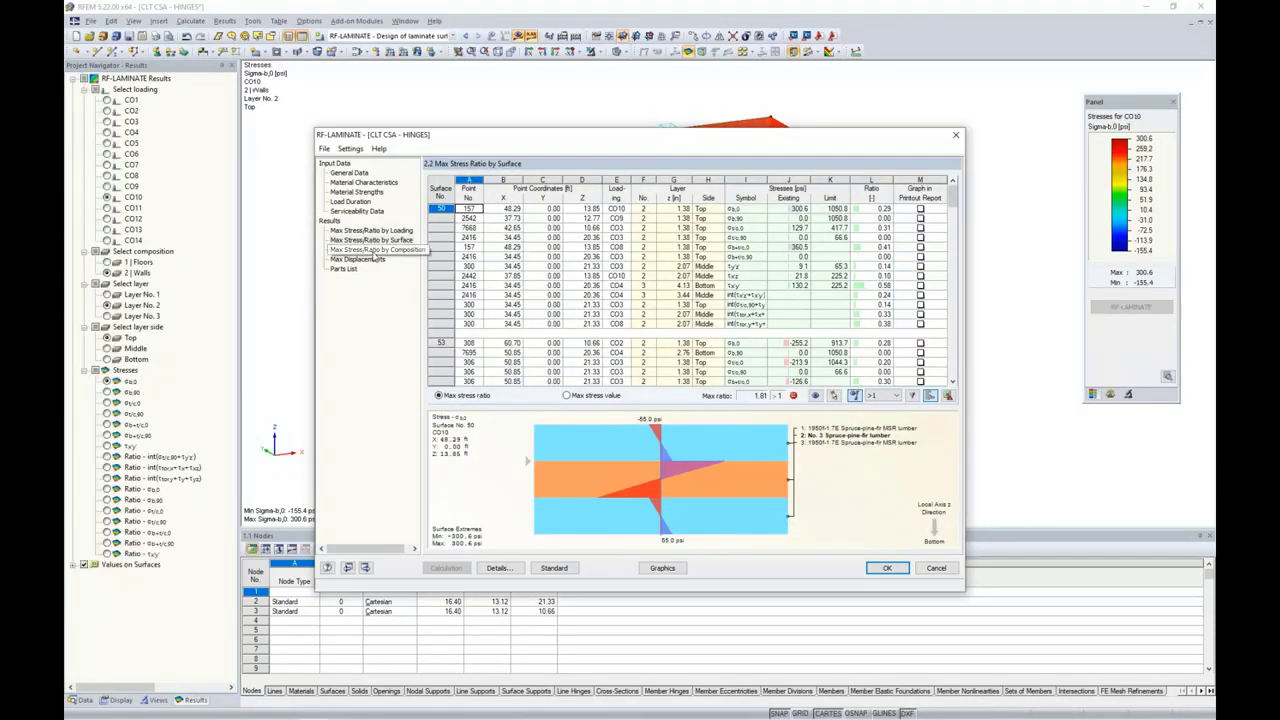
- Examine the load combination CO3 stresses of wall surfaces 50 and 53 in the table, the model and the layer diagram
left_click_drag(575, 148, 571, 440)
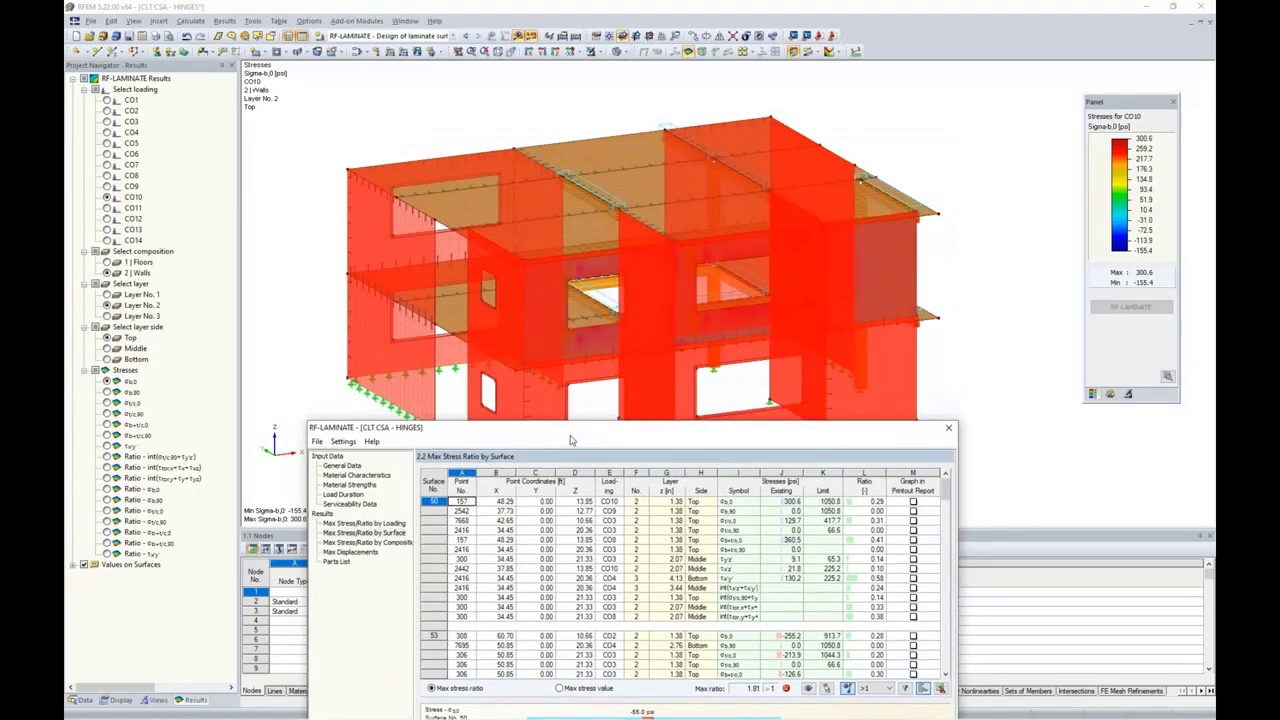
left_click(668, 530)
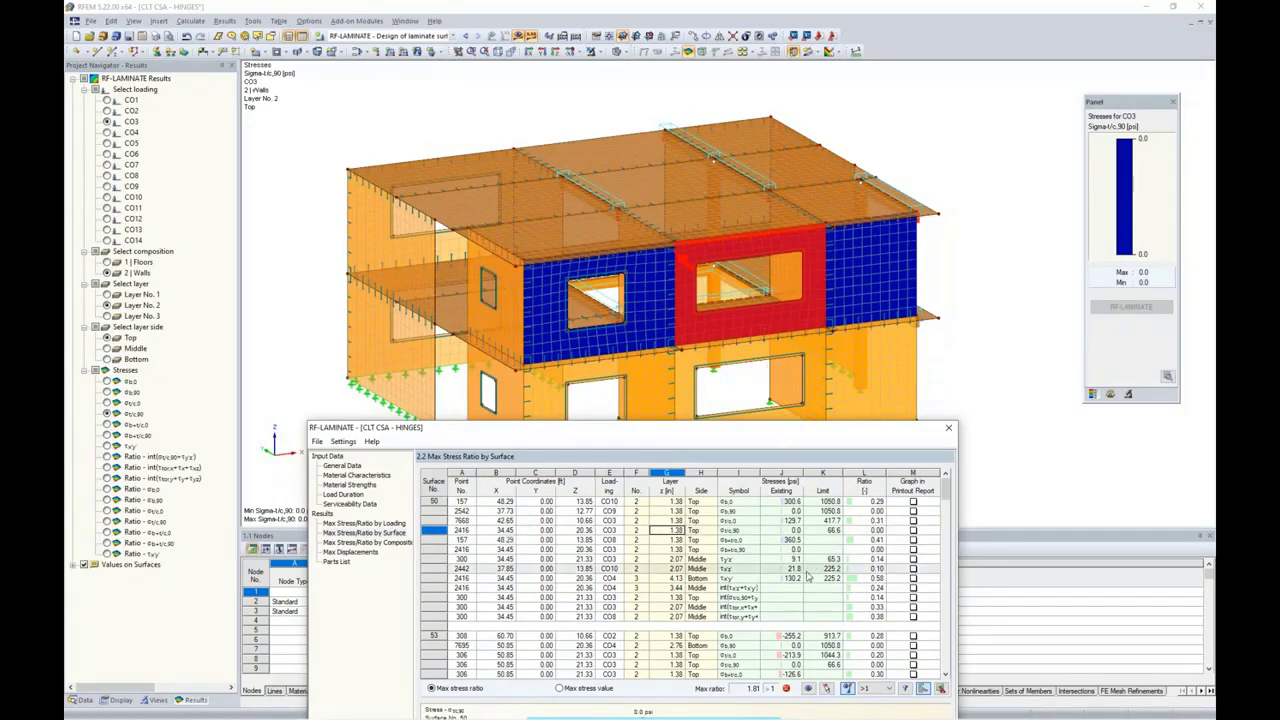
left_click(740, 655)
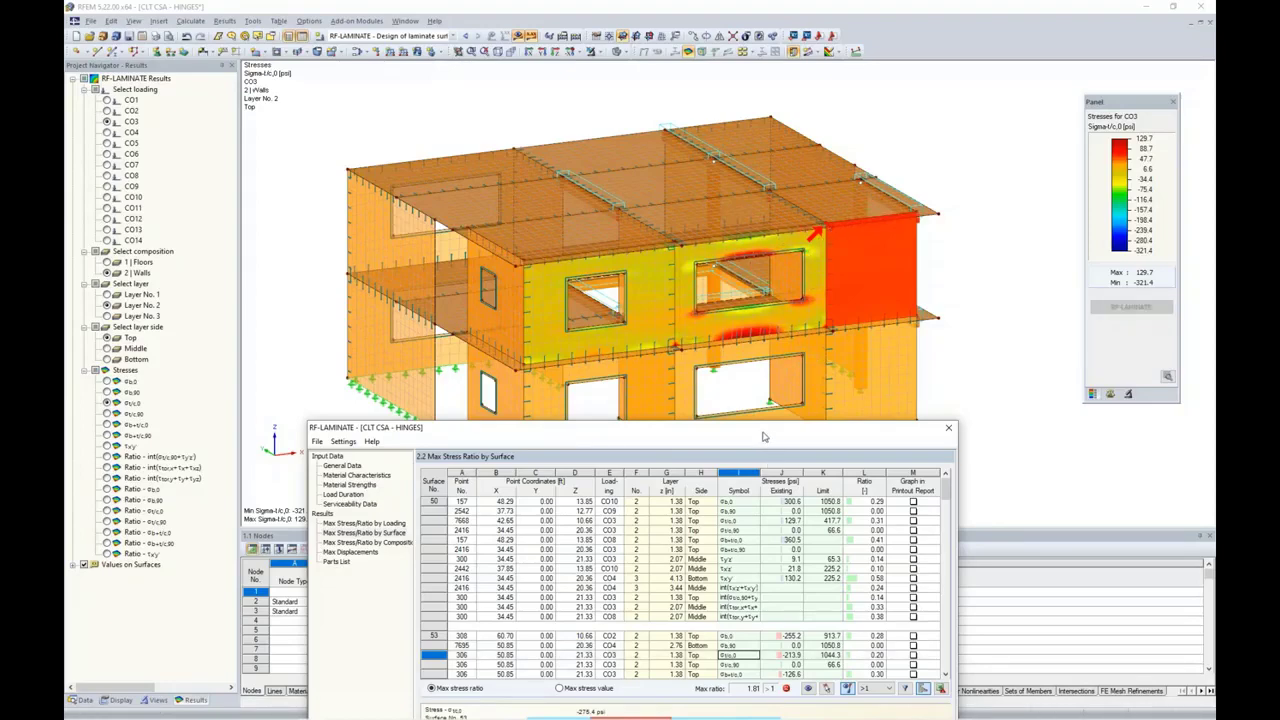
left_click_drag(763, 437, 789, 201)
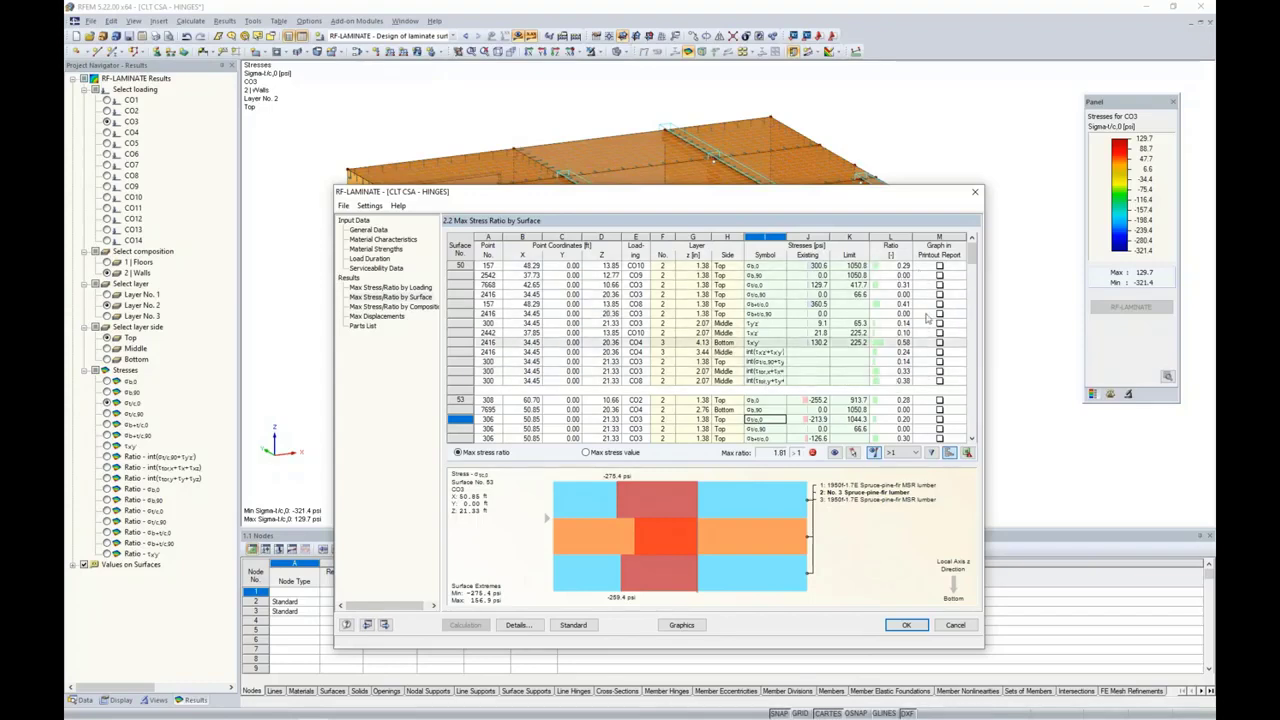
left_click_drag(835, 199, 816, 125)
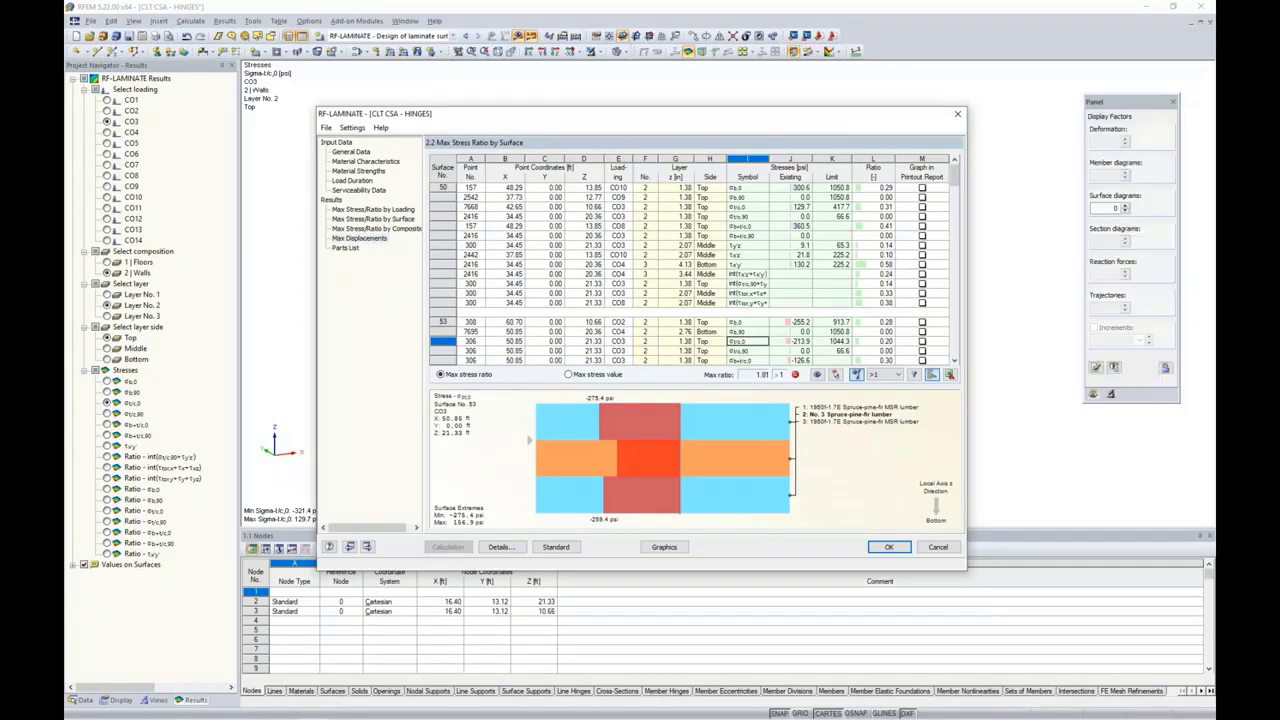
- Review the maximum displacements by surface, return to the stress ratios by surface and view the Microsoft Excel export options without exporting
left_click(359, 238)
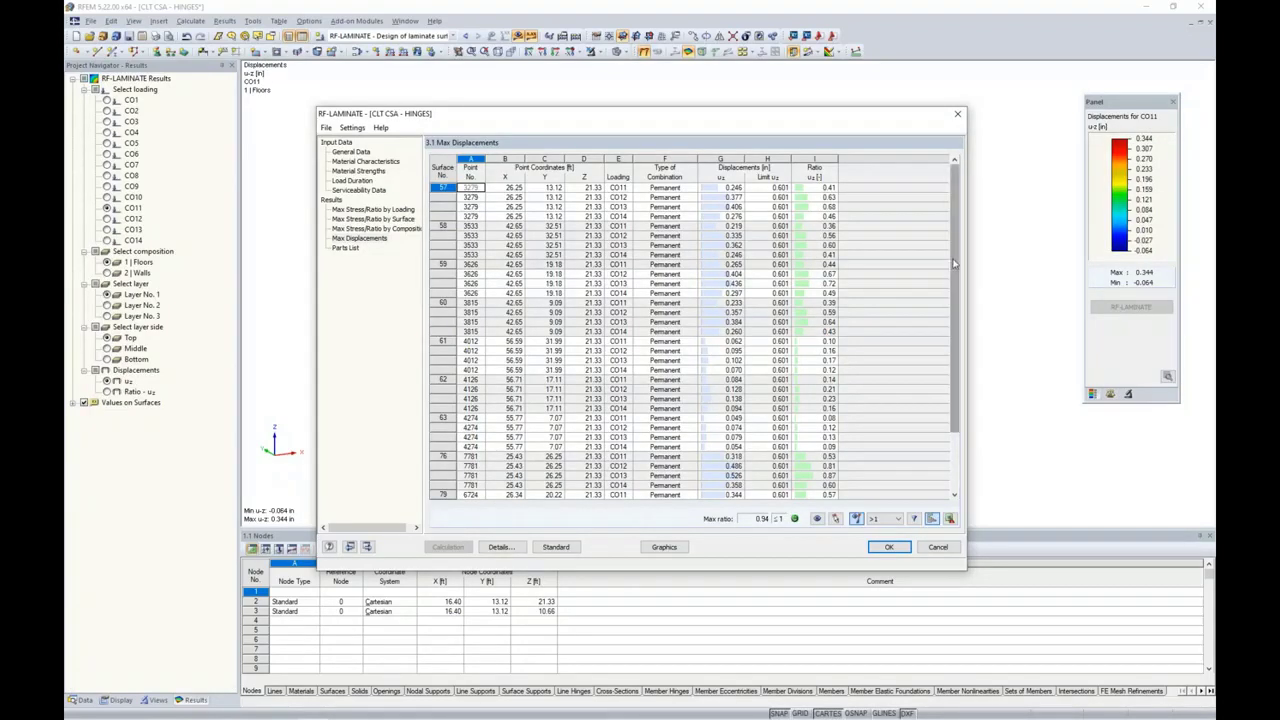
left_click_drag(958, 288, 958, 338)
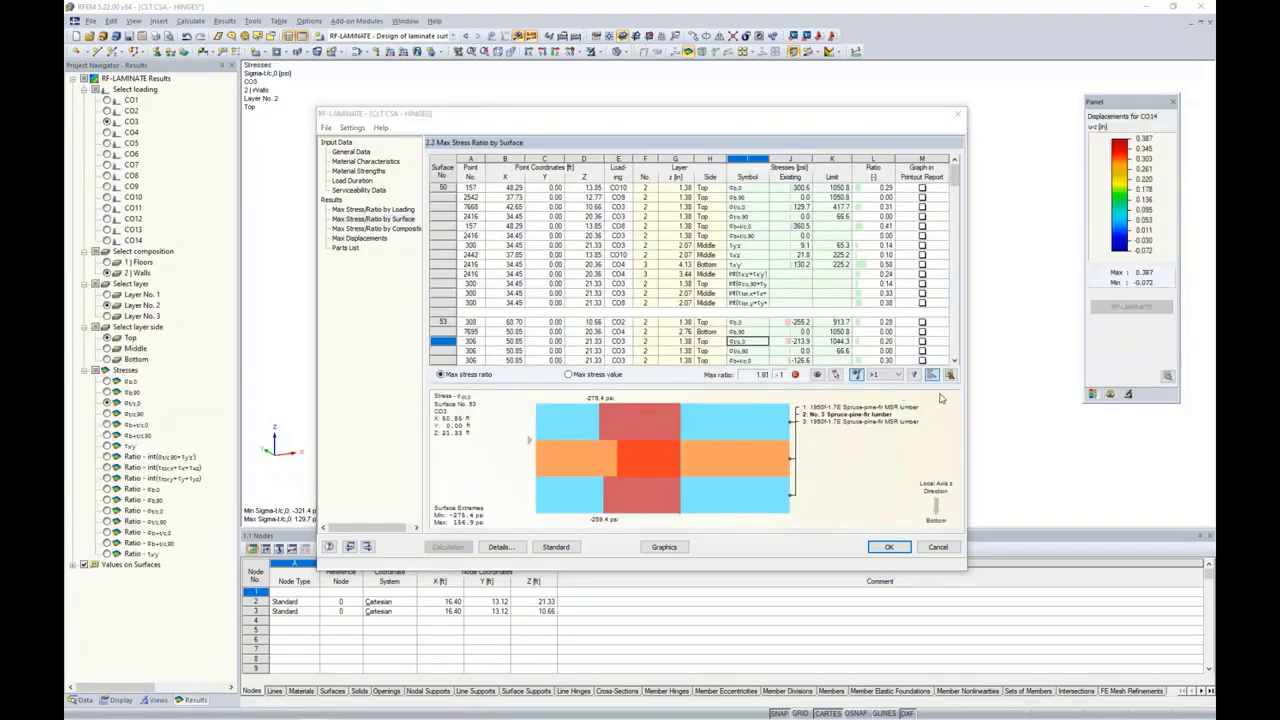
left_click(950, 374)
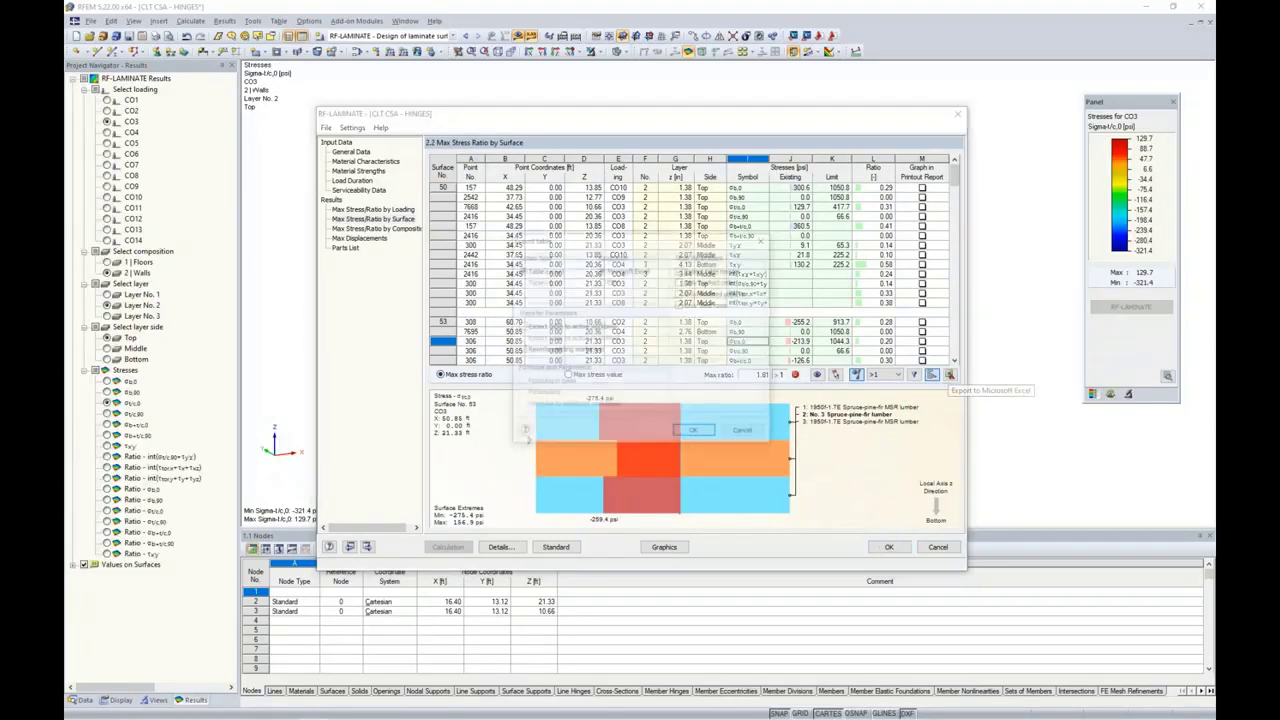
left_click(744, 433)
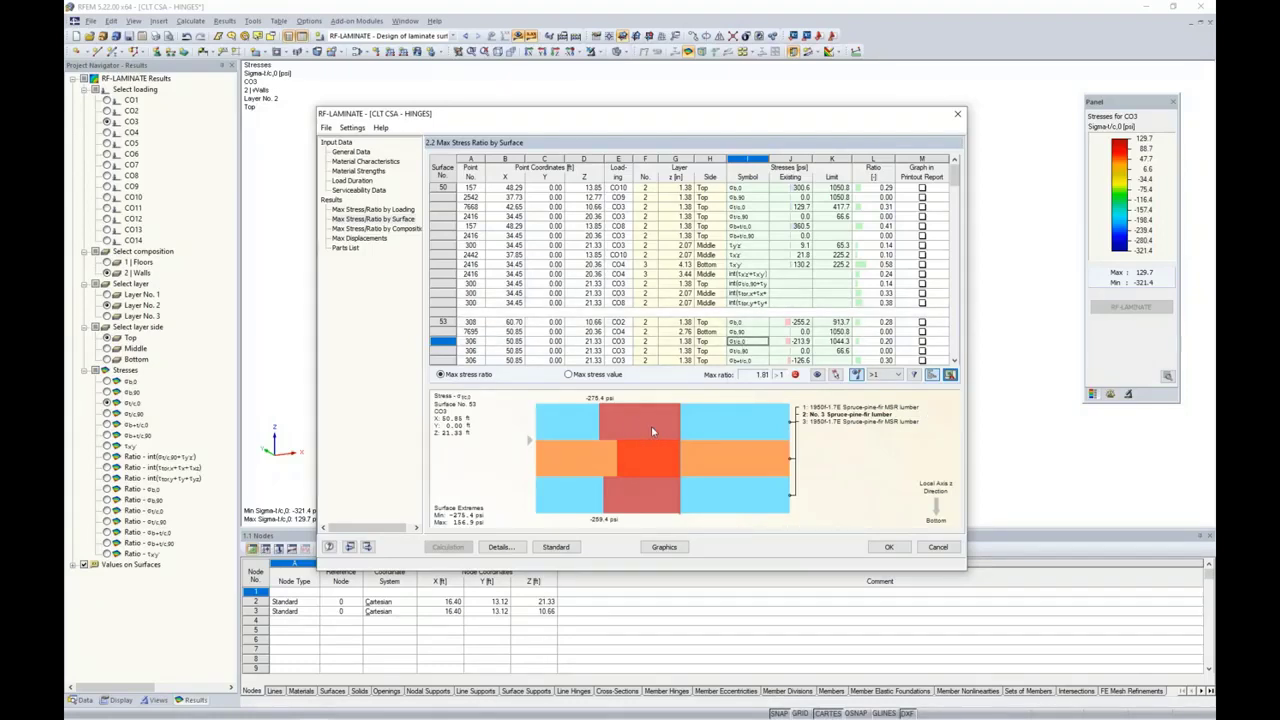
- Step through the layer stress diagrams from wall surface 53 back to the CO10 shear stress of surface 50
key("Up")
key("Up")
key("Up")
key("Up")
key("Up")
key("Up")
key("Up")
key("Up")
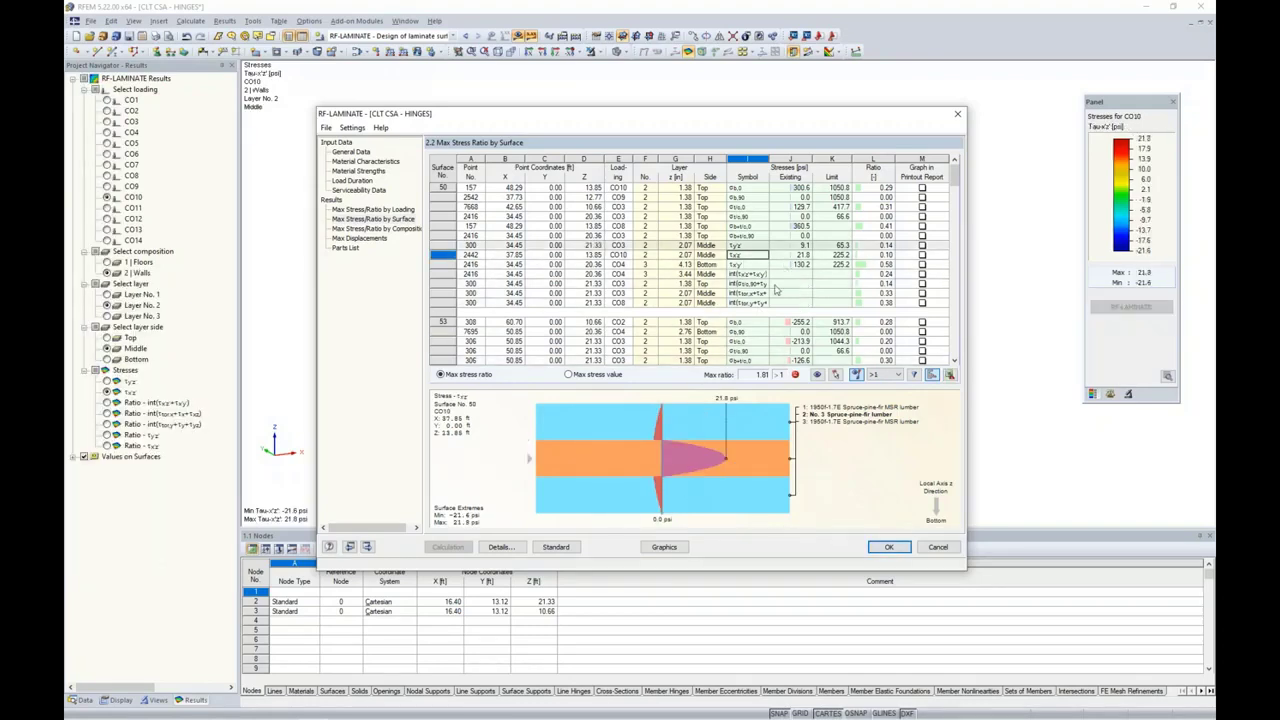
- View the parts list and the maximum stress ratios by loading, and return to the maximum stress ratios by surface
left_click(345, 250)
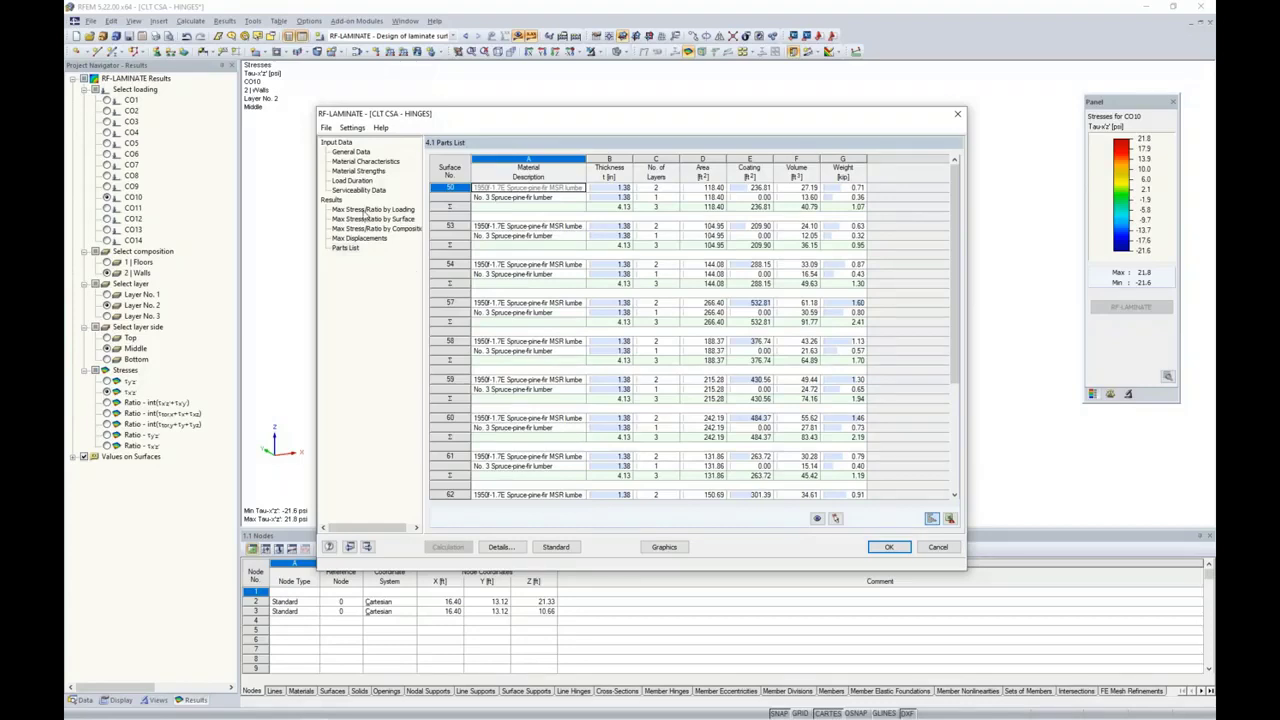
left_click(366, 209)
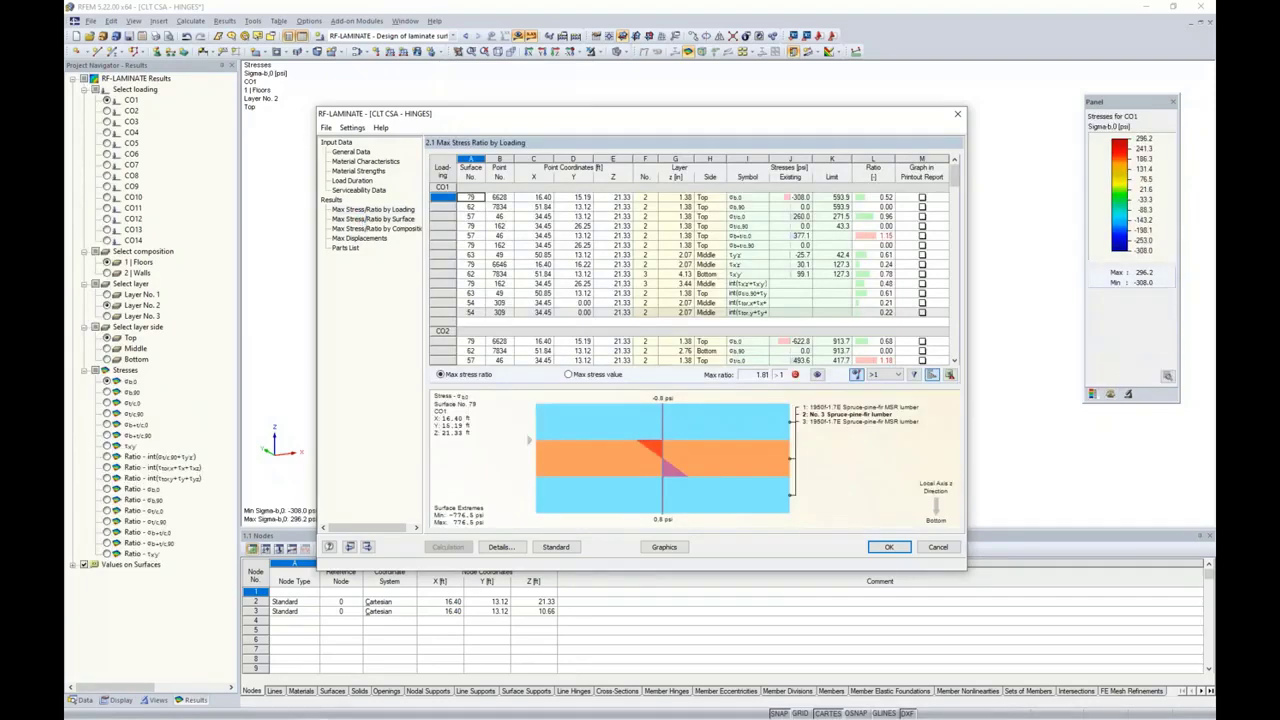
left_click(373, 218)
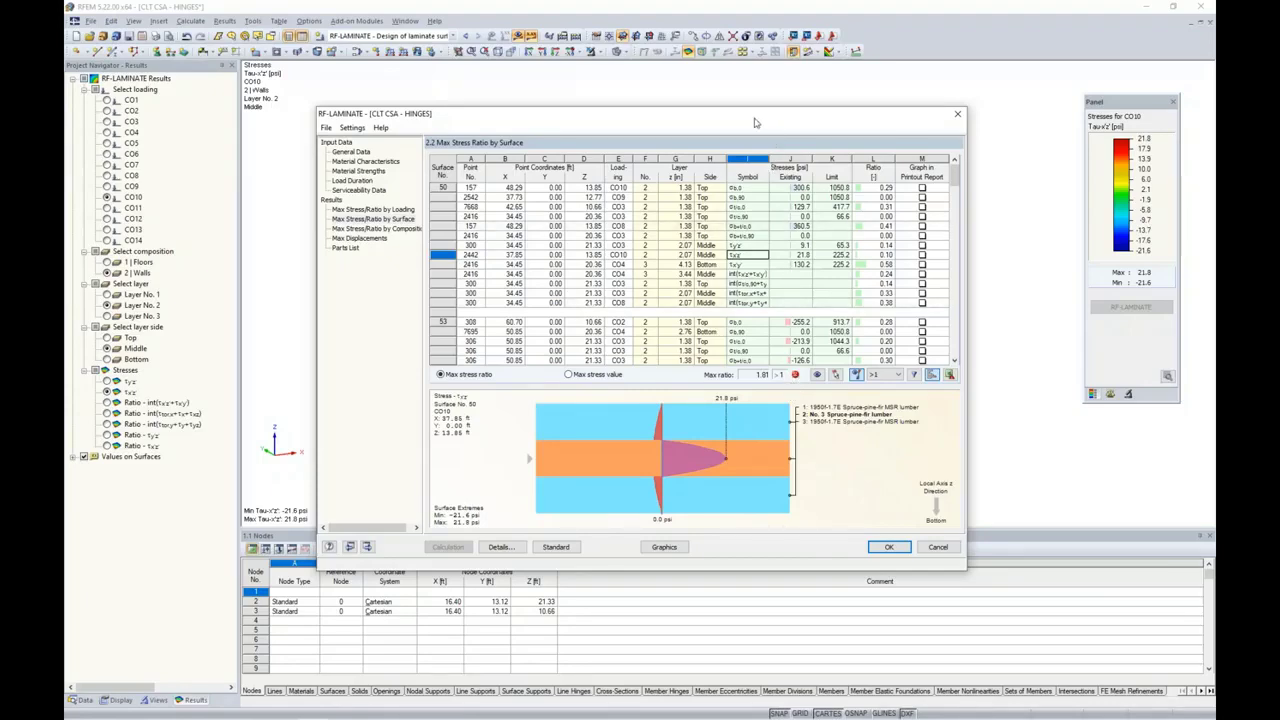
- Filter the maximum stress ratio table by surface to show only results with a ratio > 1
left_click_drag(757, 118, 740, 147)
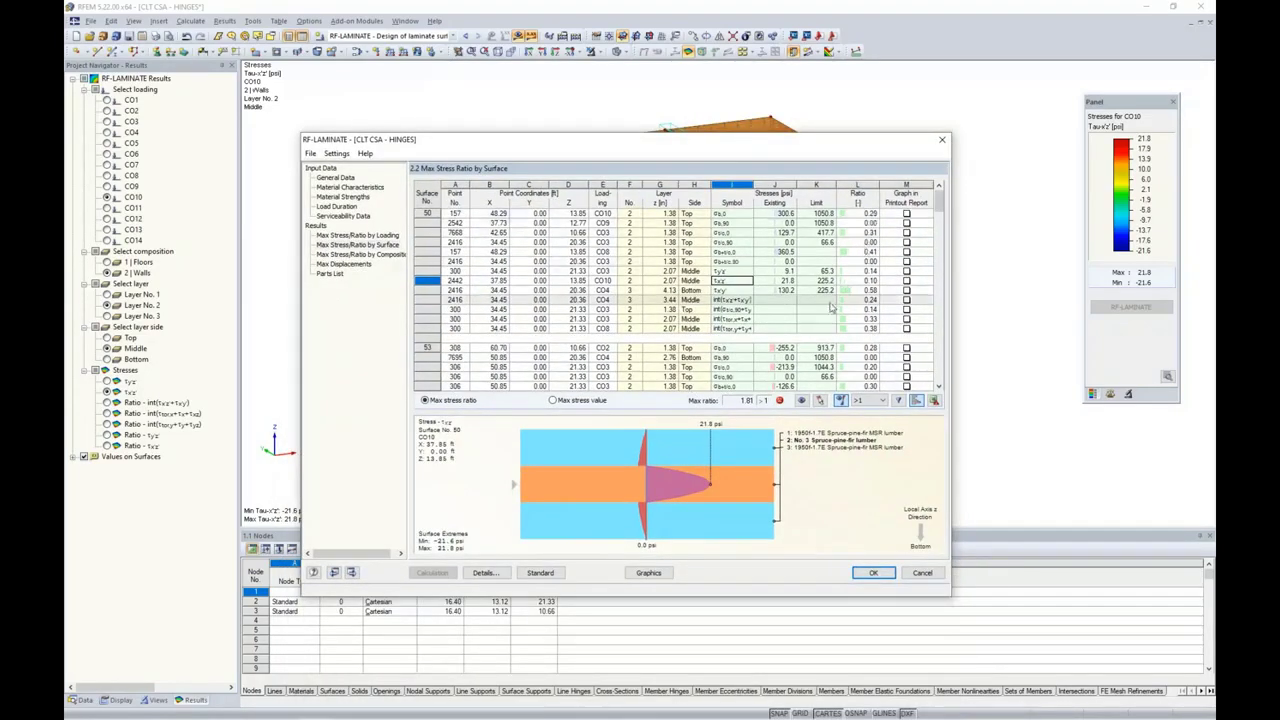
left_click(882, 401)
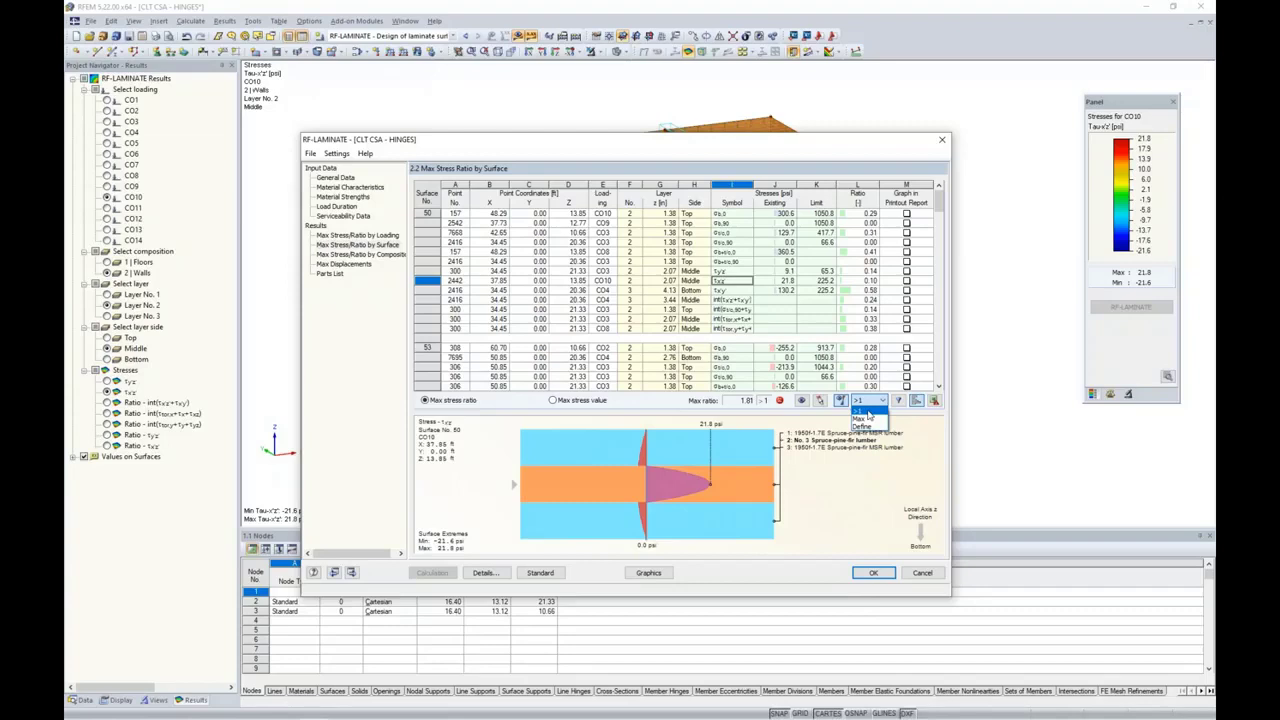
left_click(866, 411)
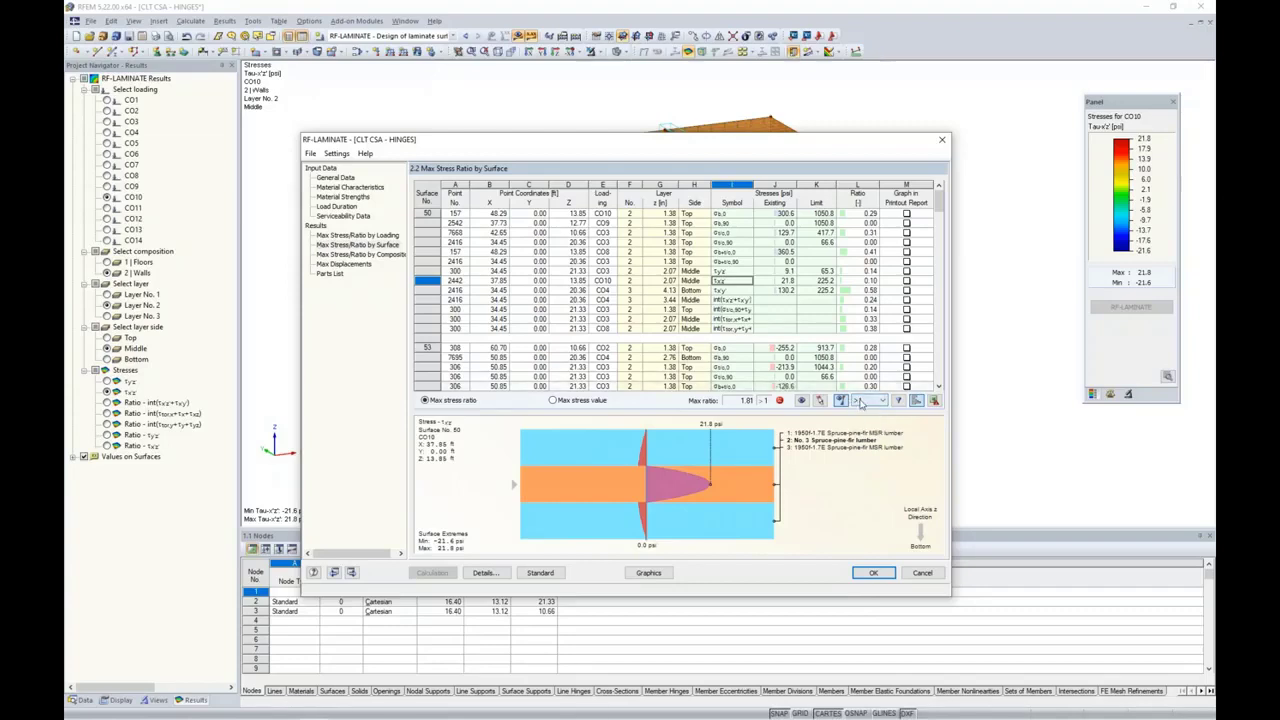
left_click(897, 401)
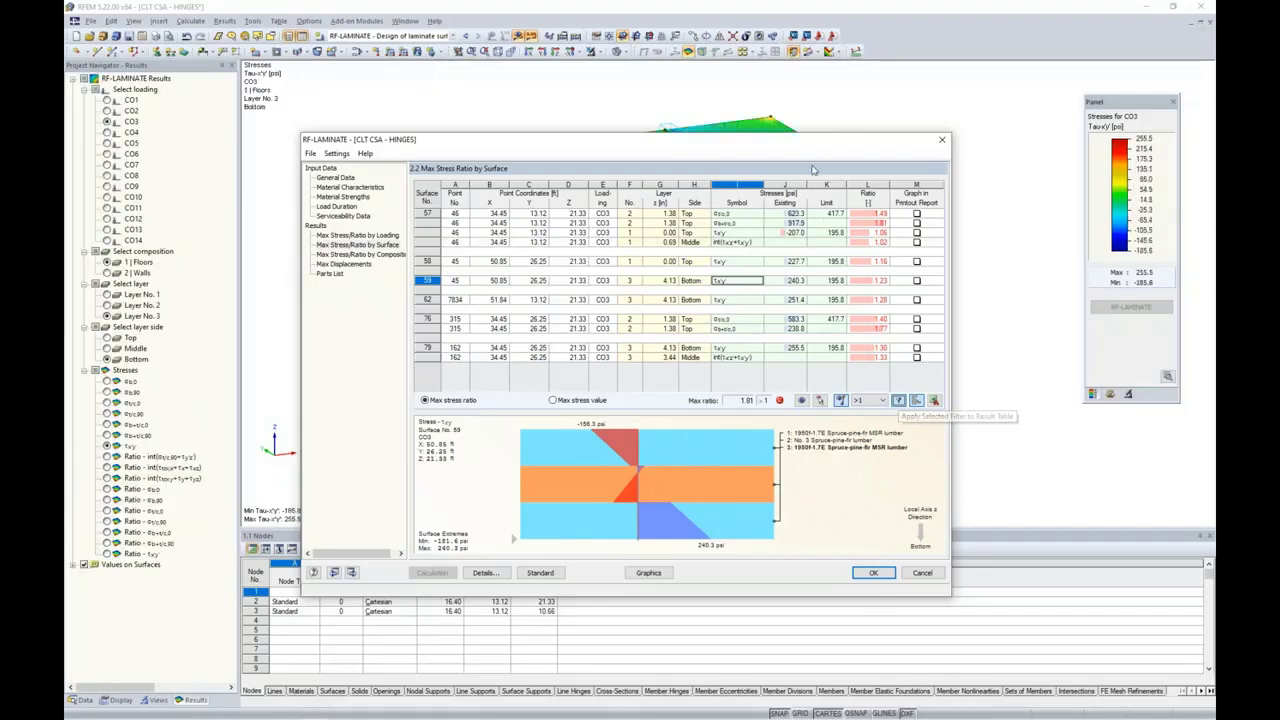
- Examine the filtered CO3 stresses of roof surfaces 57, 58, 59, 62 and 76 in the model and the layer diagram
left_click_drag(799, 144, 795, 277)
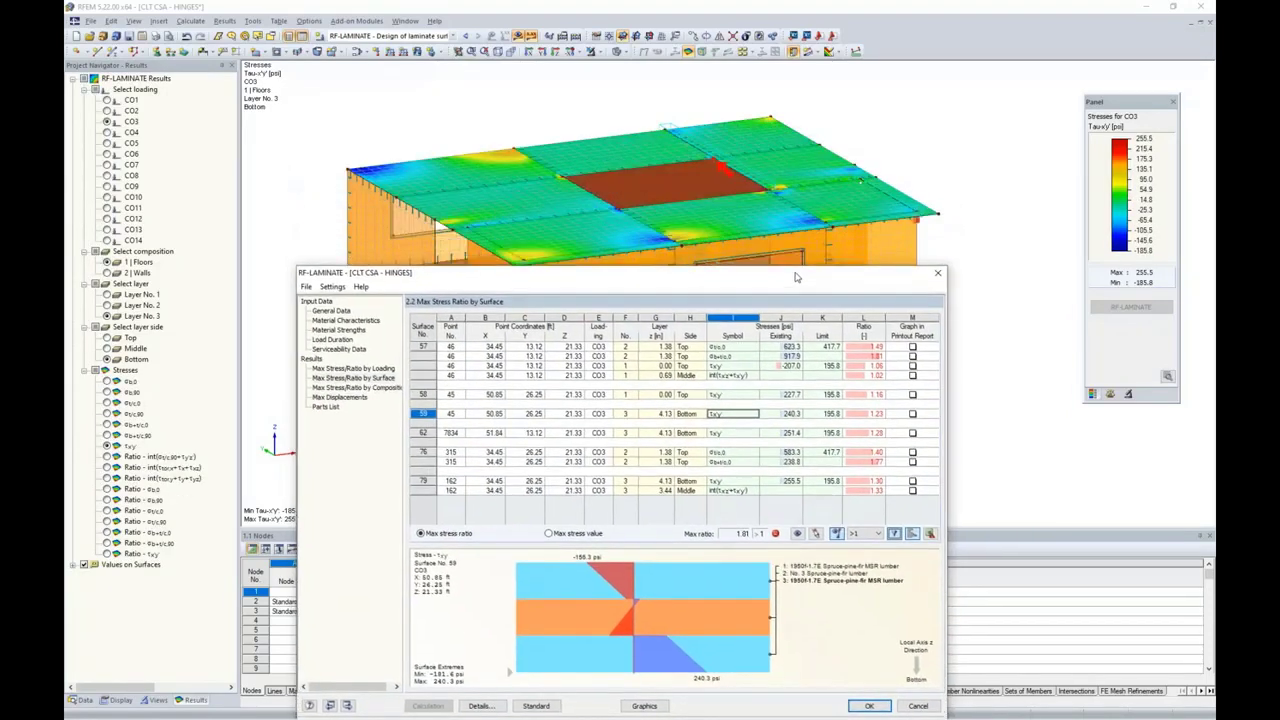
left_click(740, 347)
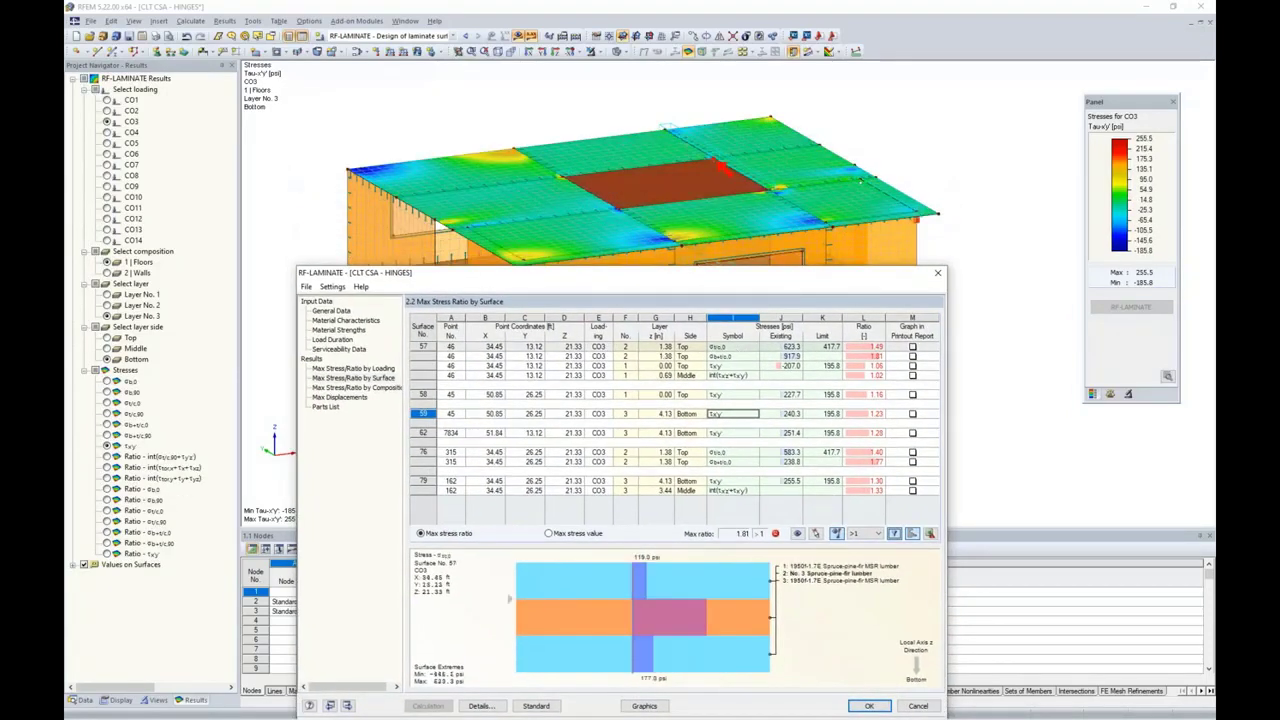
left_click(735, 356)
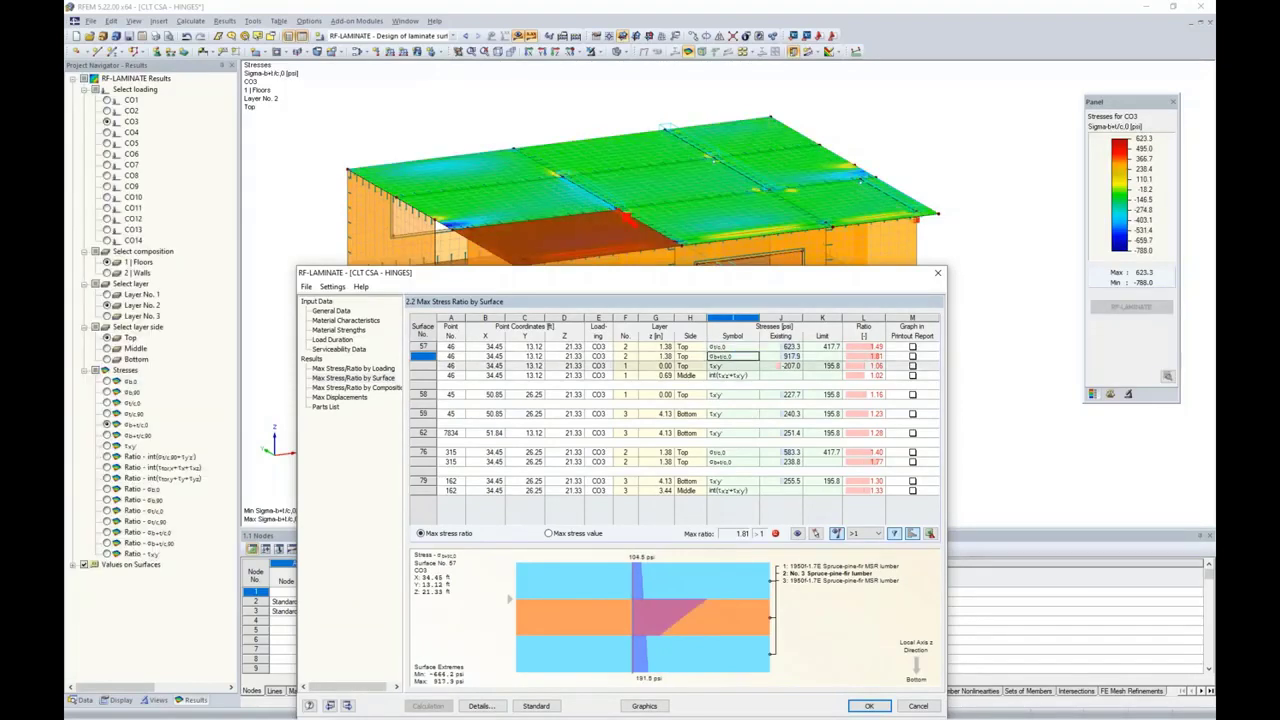
left_click(733, 375)
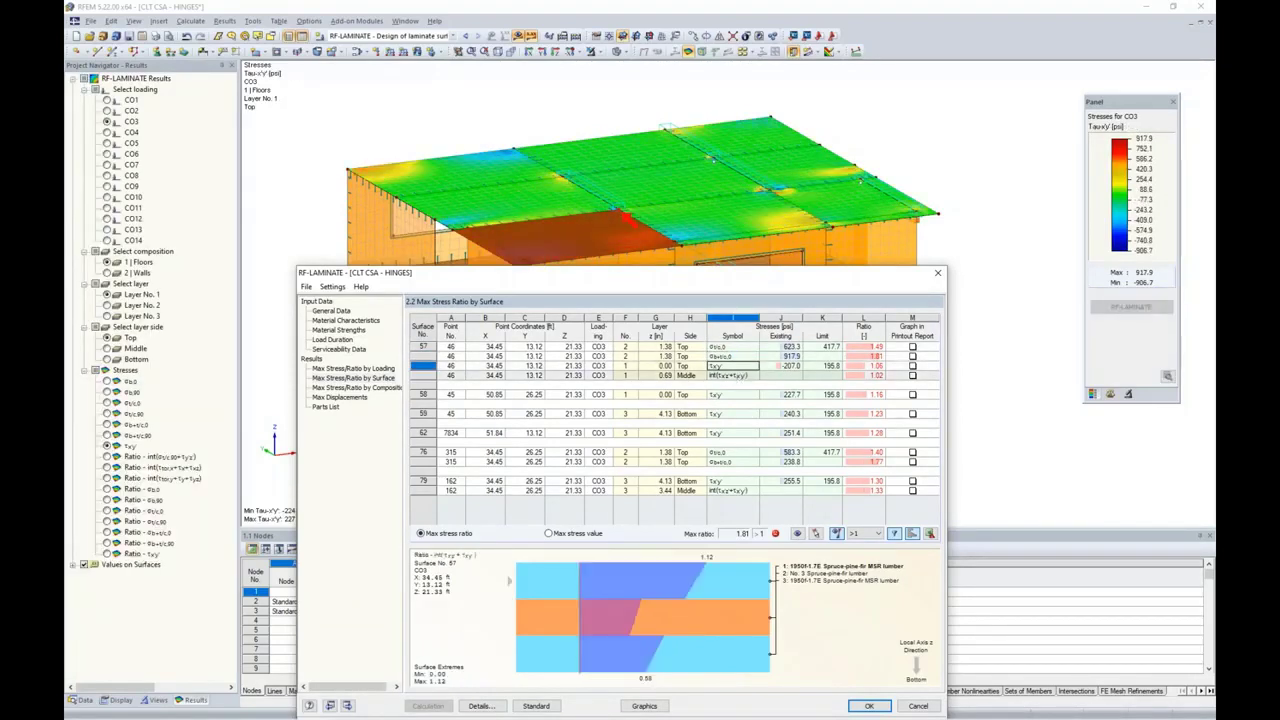
left_click(742, 402)
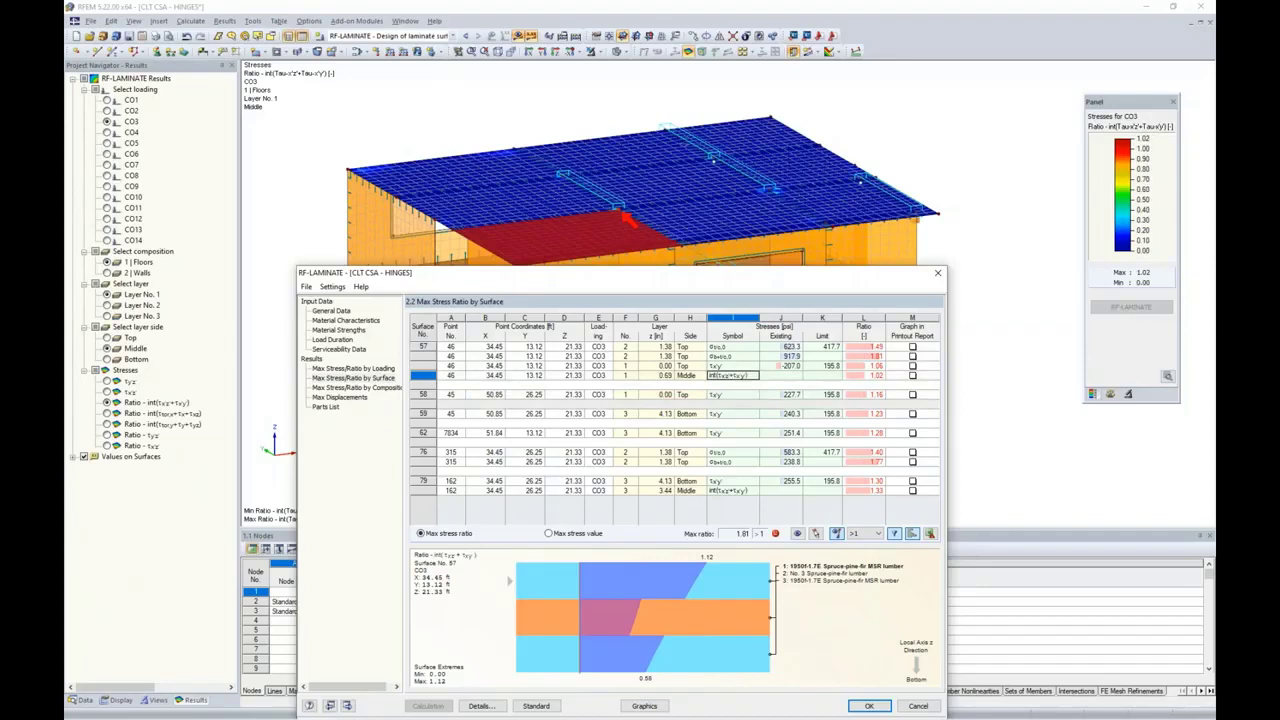
left_click(738, 395)
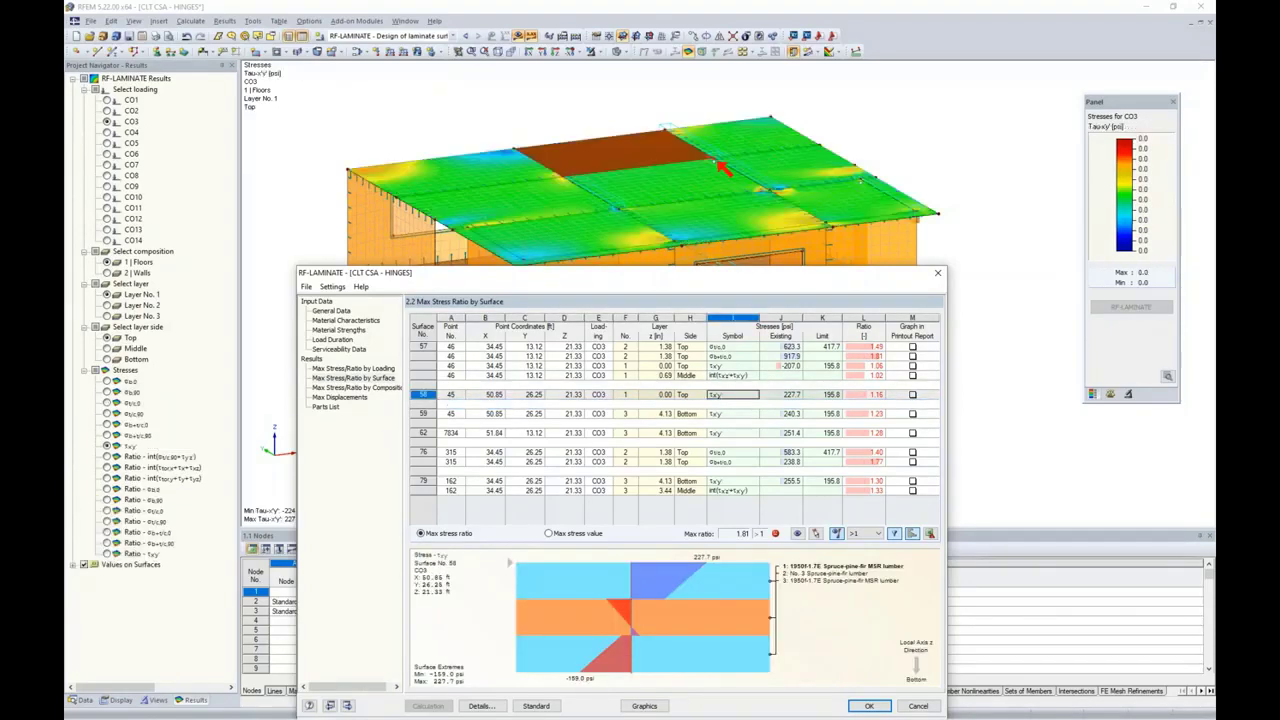
left_click(738, 413)
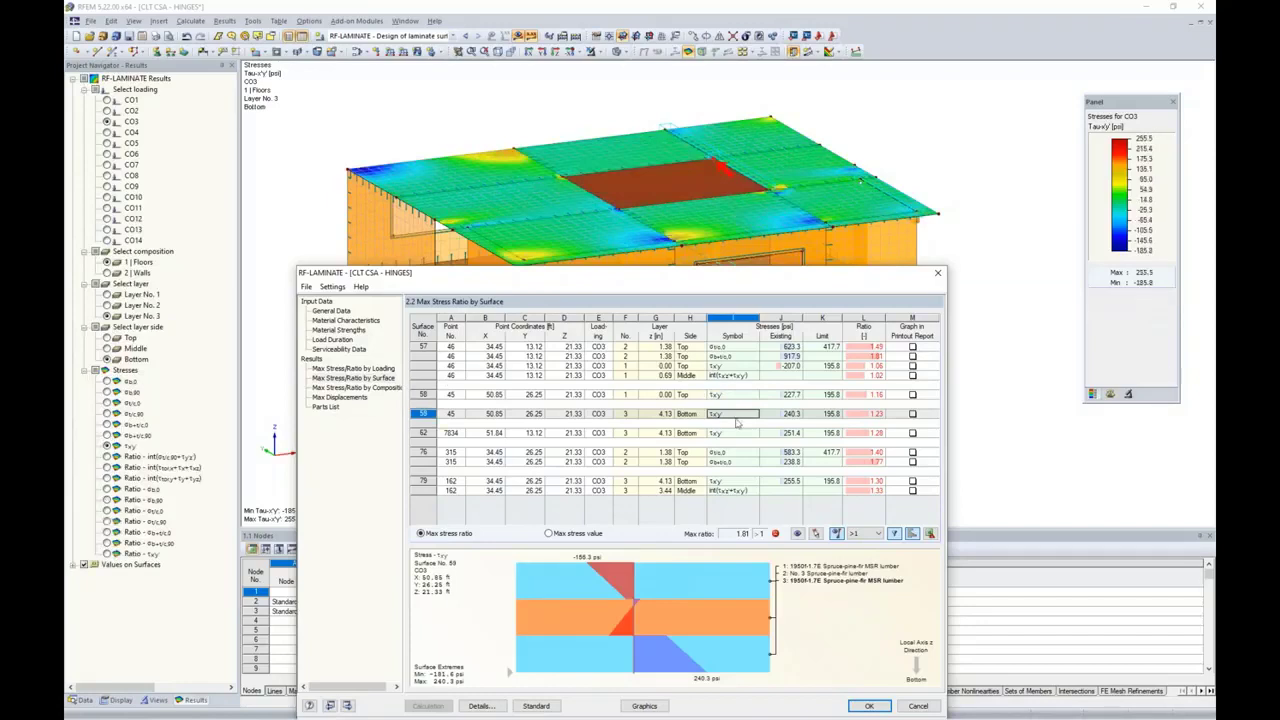
left_click(738, 432)
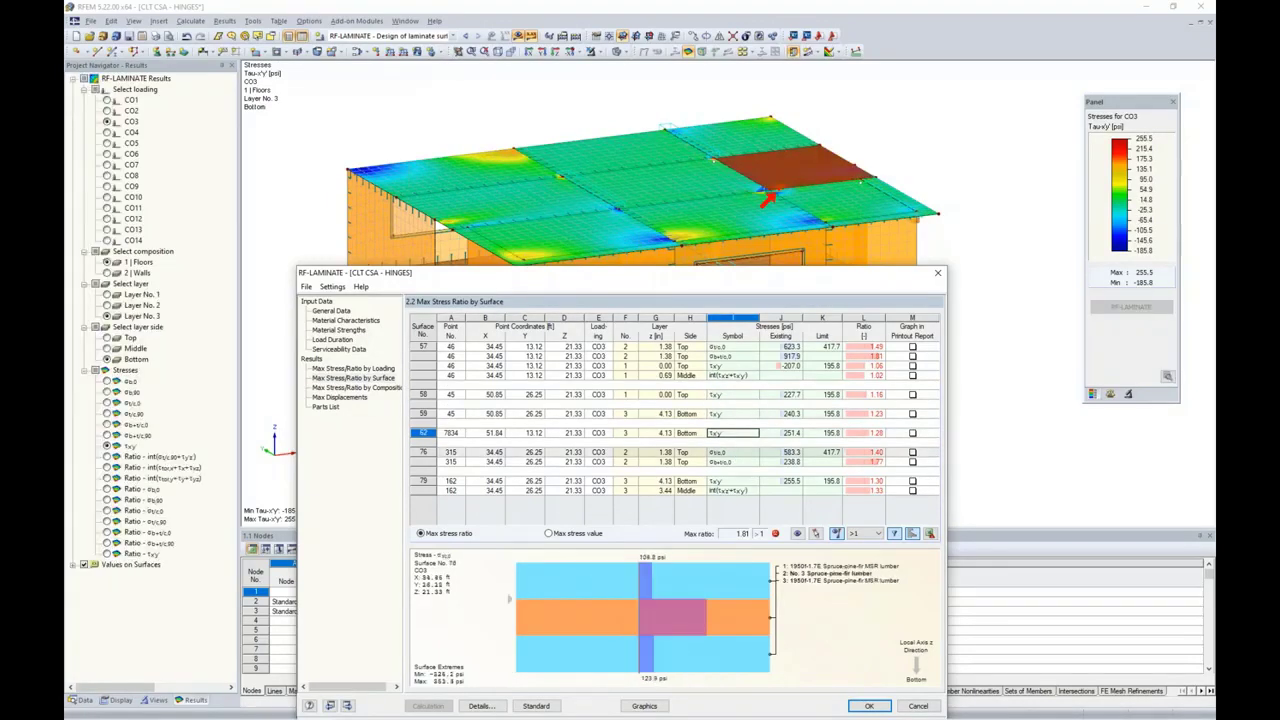
left_click(738, 461)
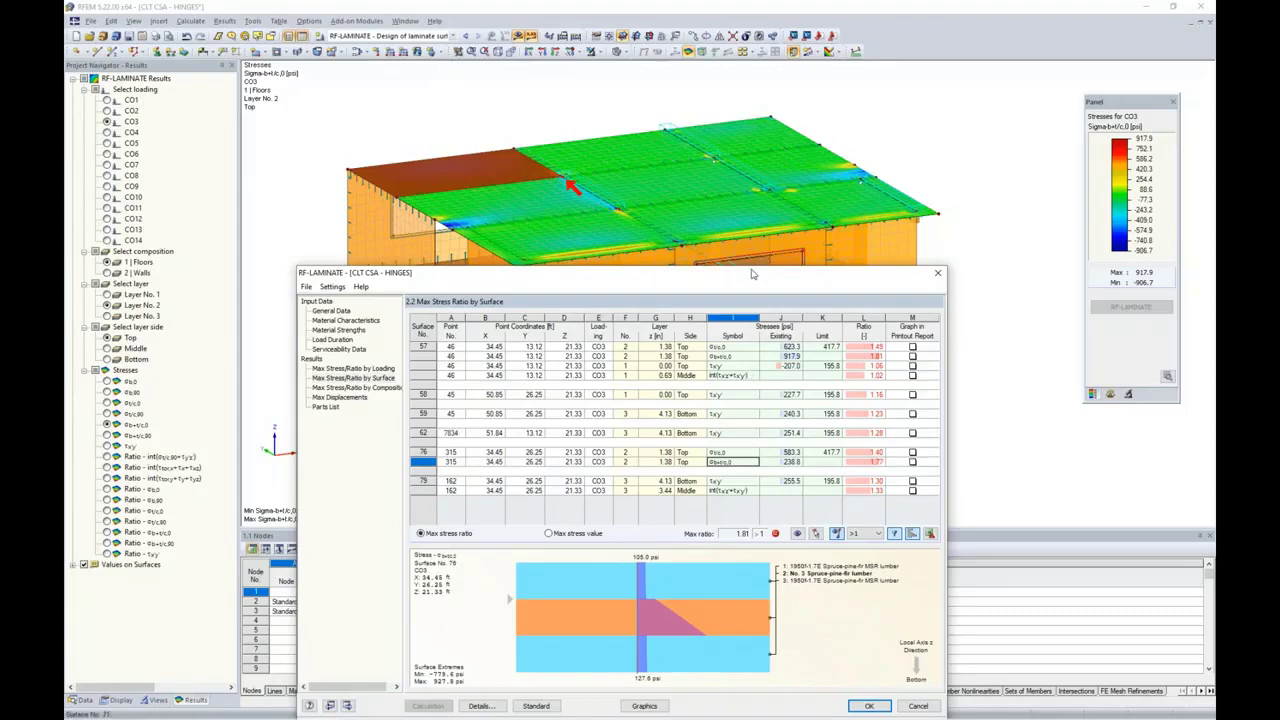
- Leave the results table for the graphical results and display Ratio - σb+t/c,0 on the floor surfaces
left_click_drag(740, 275, 758, 120)
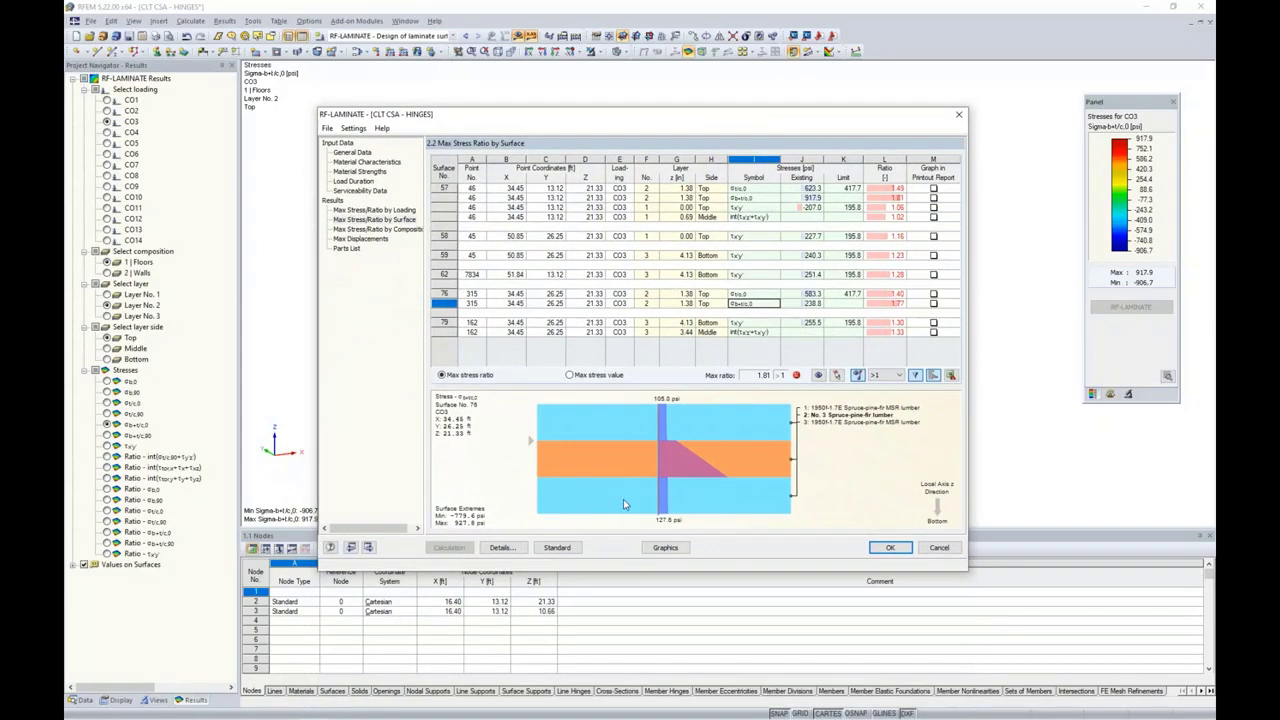
left_click(659, 548)
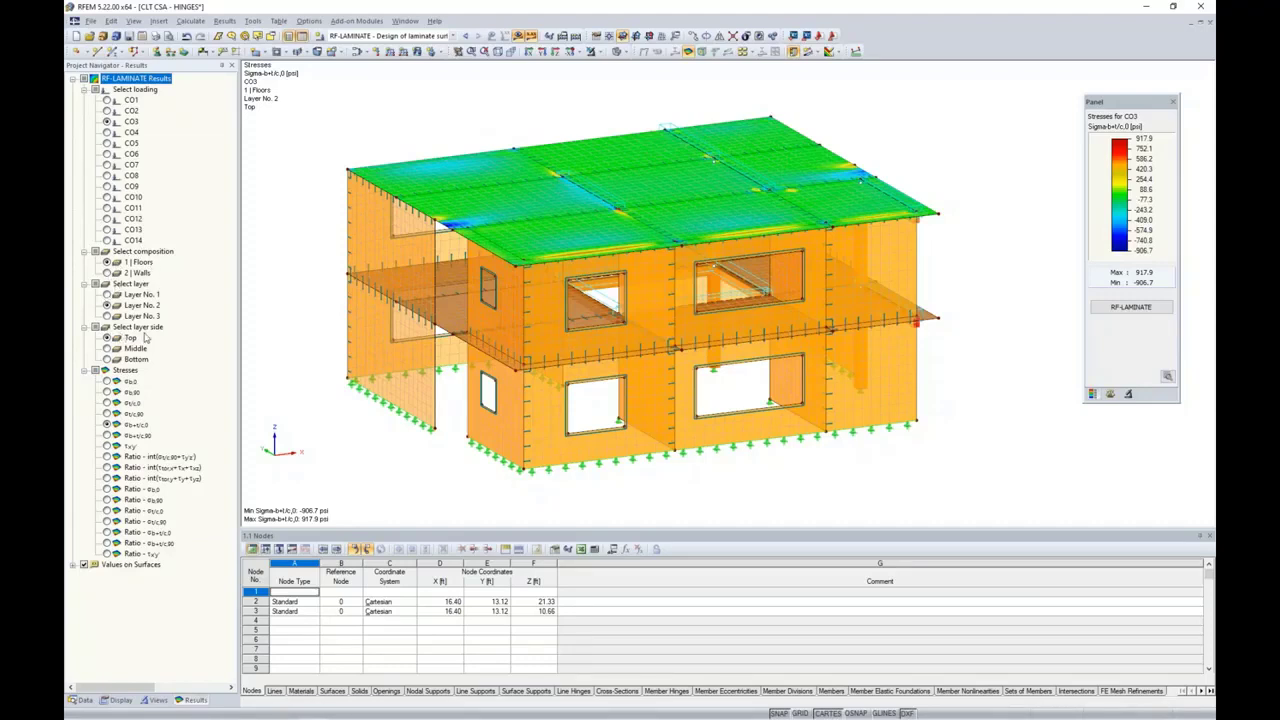
left_click(107, 413)
left_click(107, 424)
left_click(107, 532)
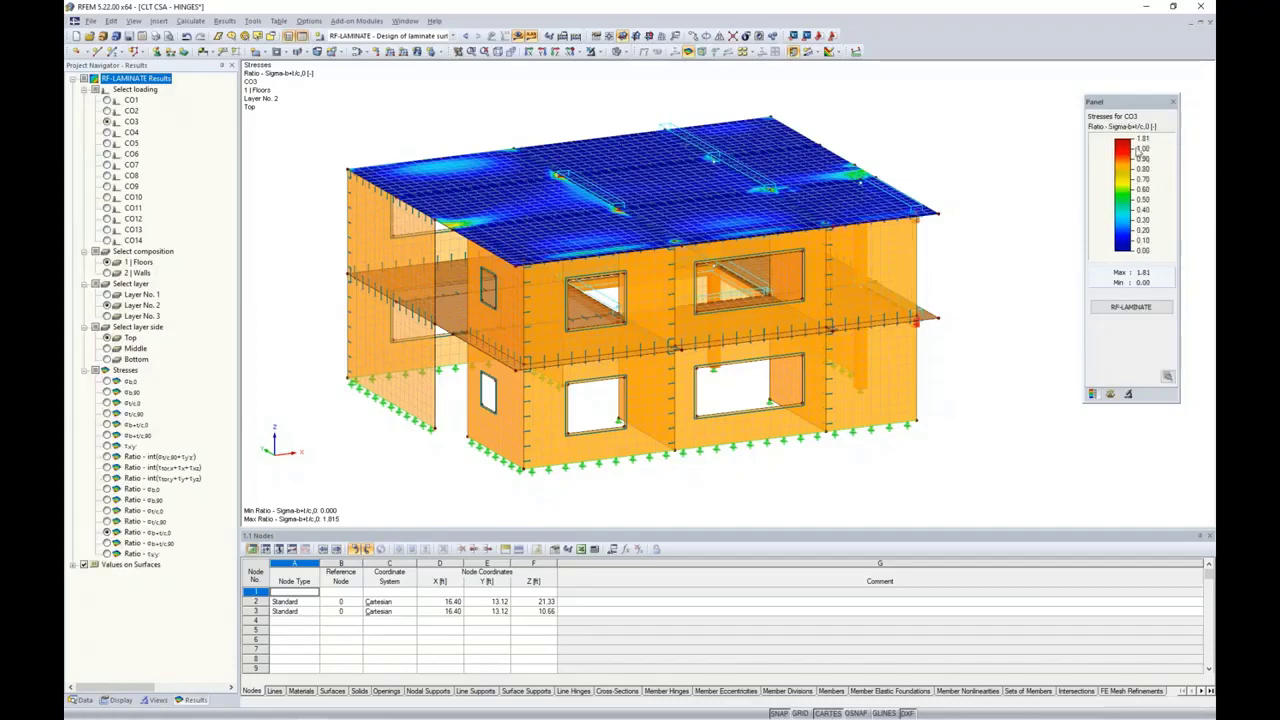
- Examine the roof's stress ratio concentrations at the beam ends, window corners and overhangs from close up and from different sides
scroll(560, 178, "up", 3)
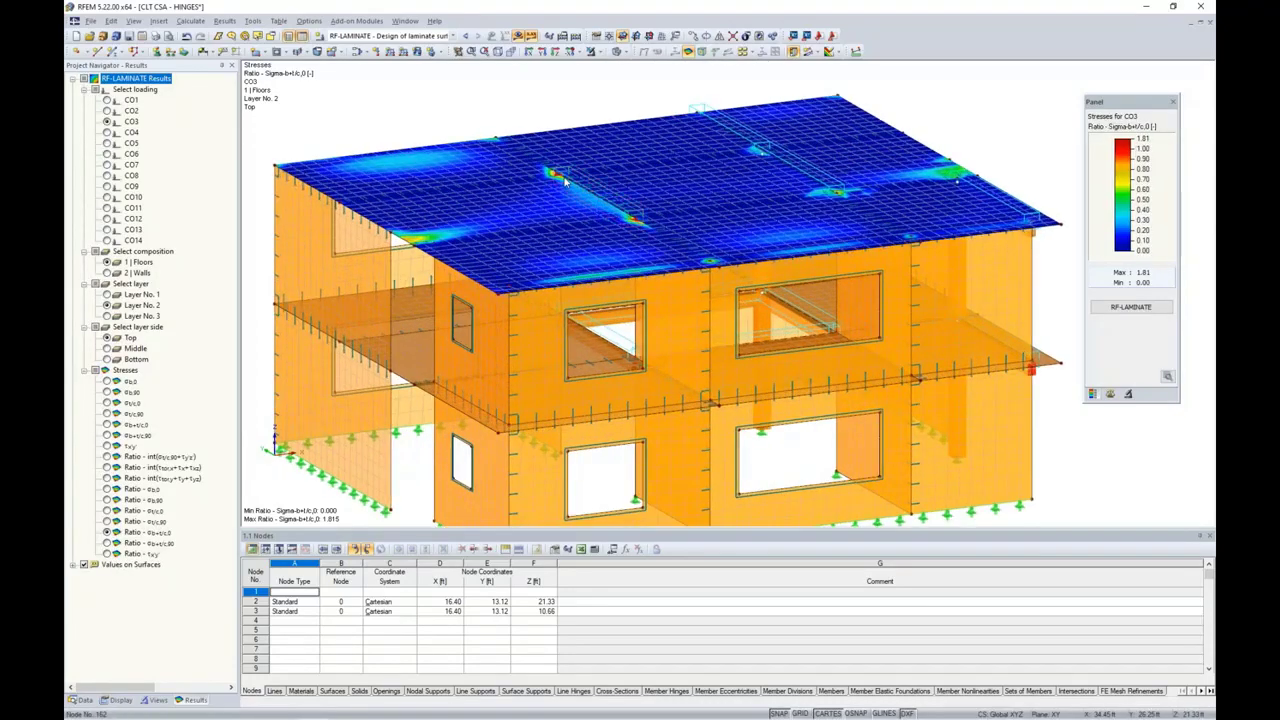
scroll(565, 181, "up", 4)
scroll(565, 181, "up", 1)
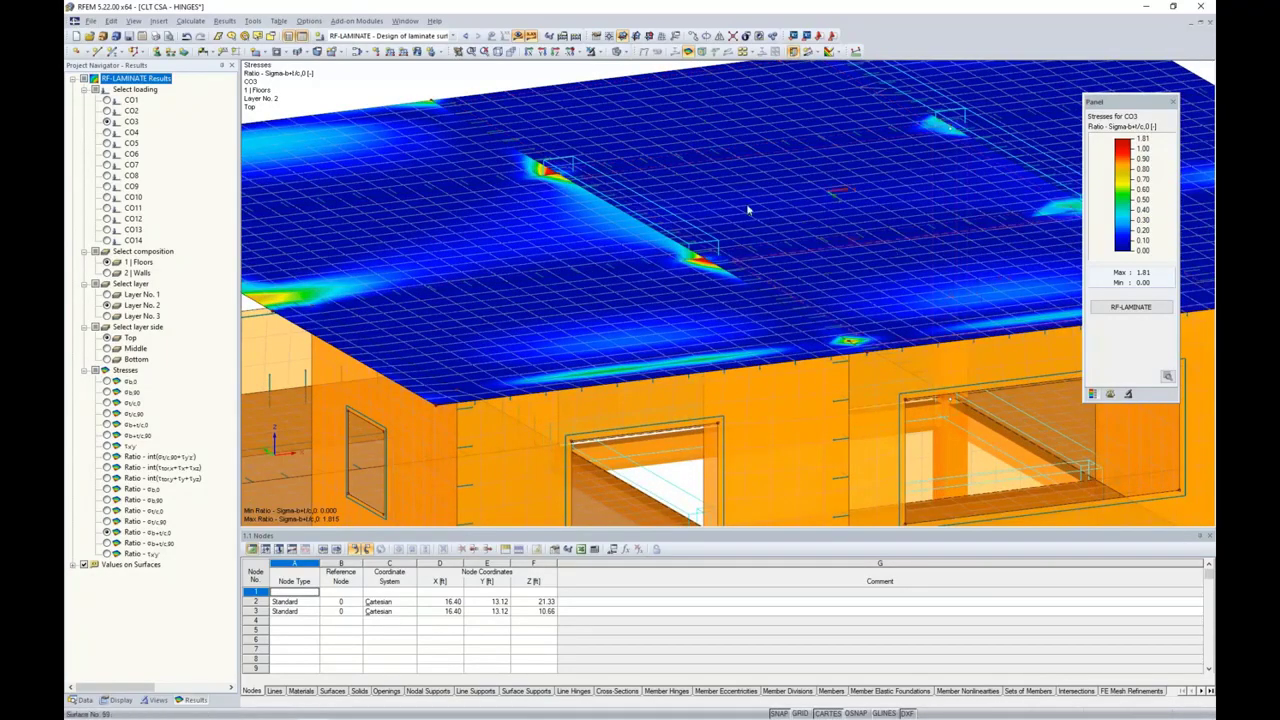
scroll(513, 168, "up", 3)
scroll(513, 175, "up", 2)
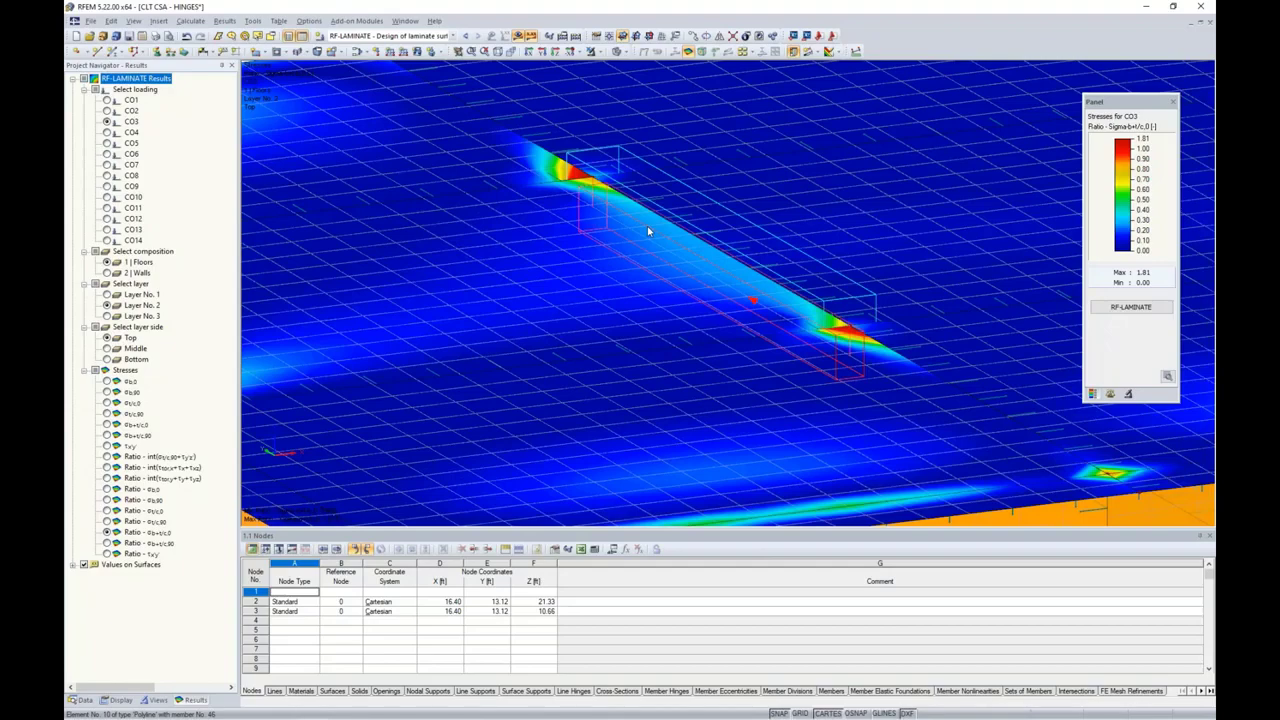
scroll(648, 231, "down", 5)
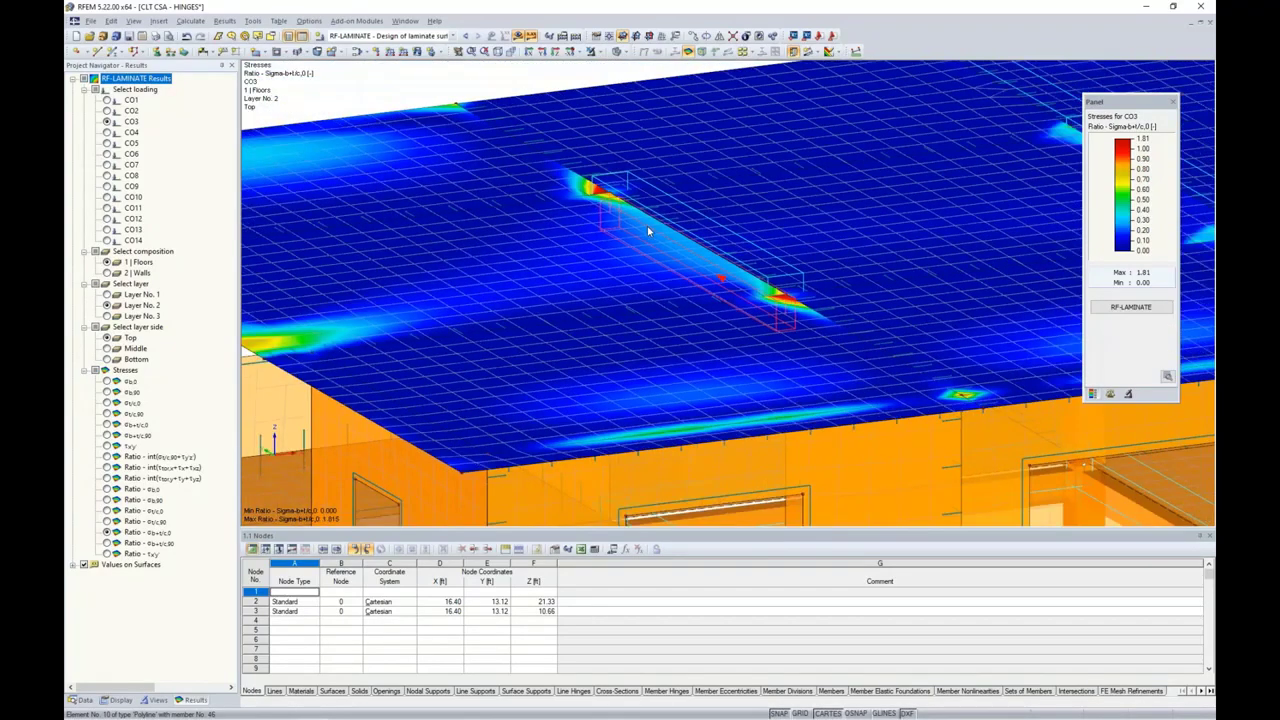
scroll(648, 231, "down", 2)
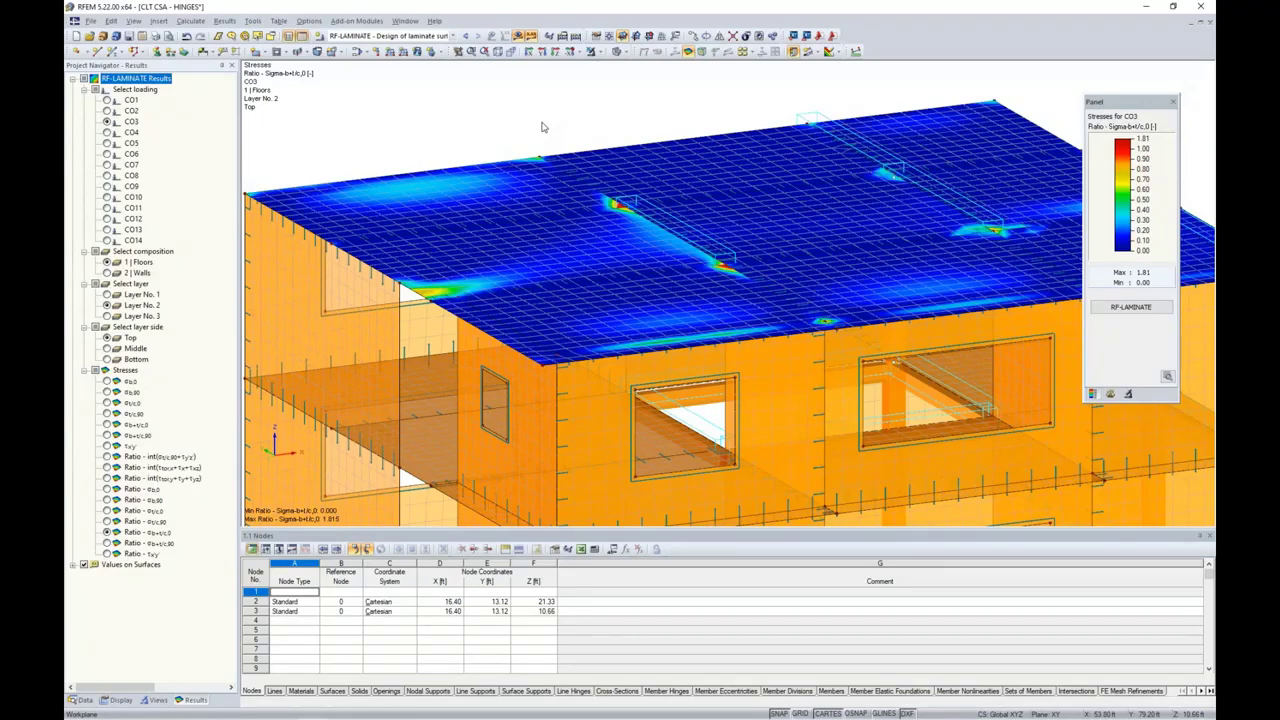
middle_click_drag(541, 127, 560, 160, "ctrl")
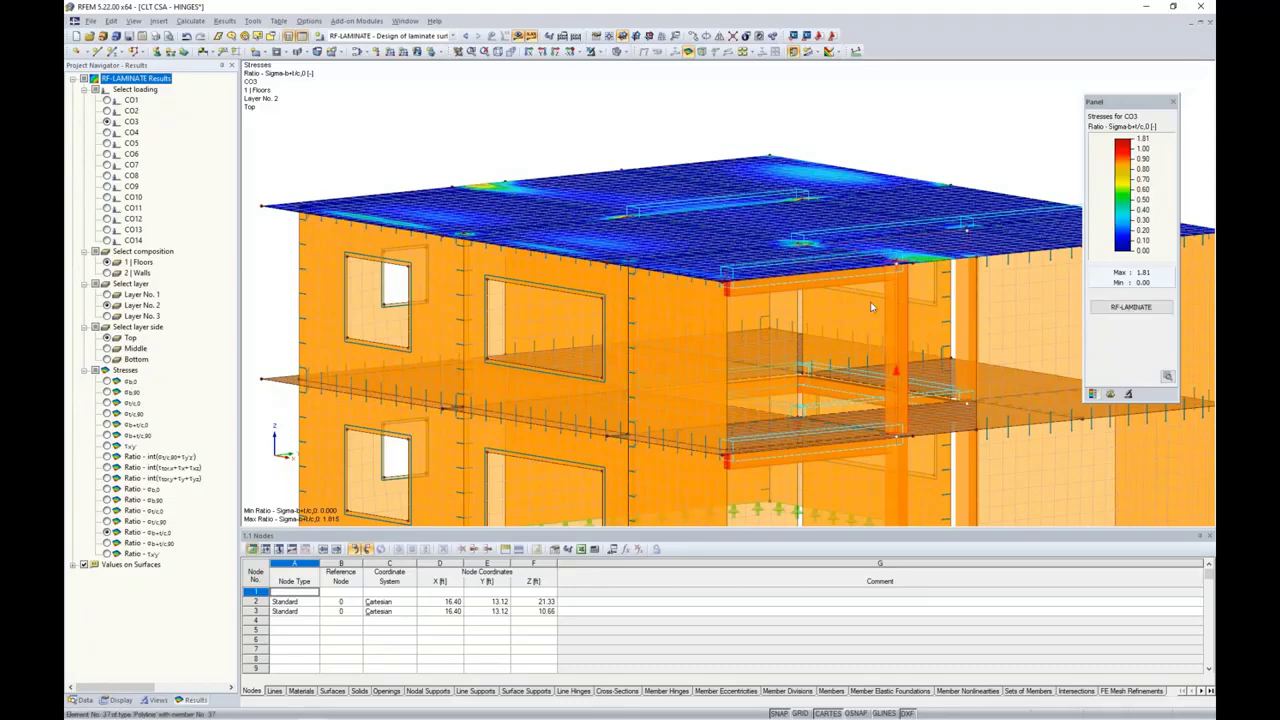
middle_click_drag(583, 300, 815, 403, "ctrl")
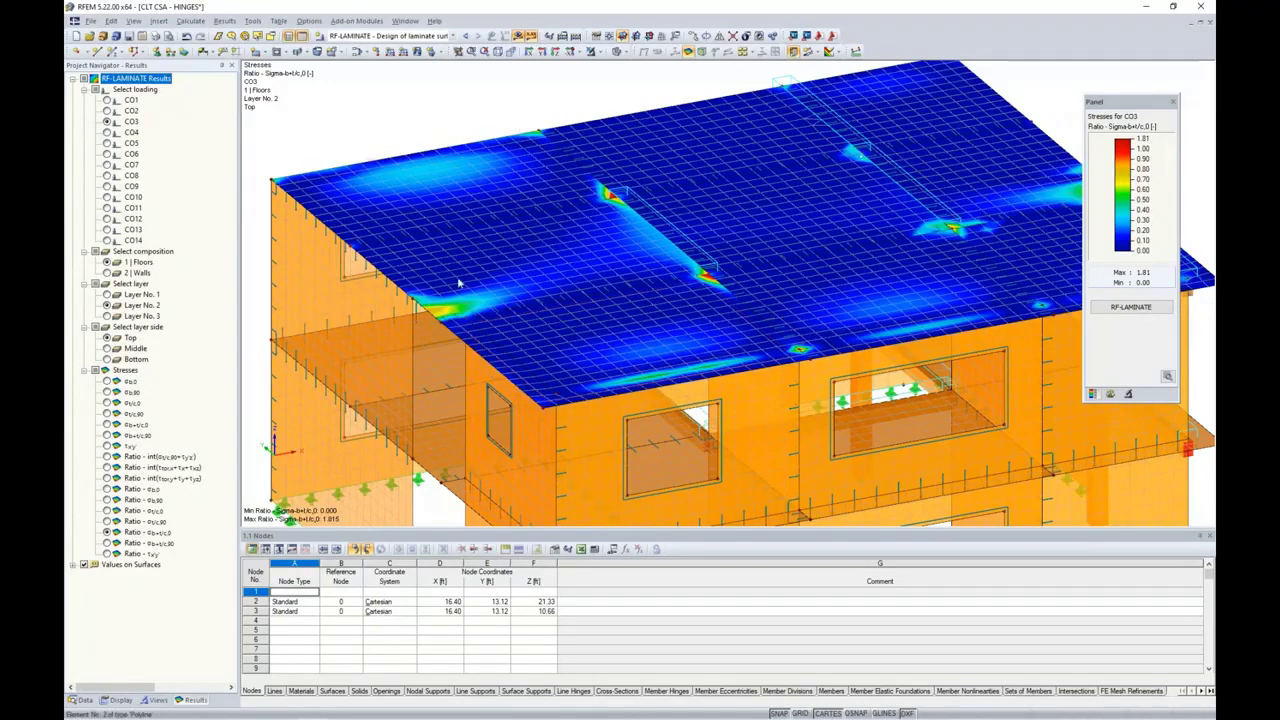
- Isolate the roof level from the side view using visibility by selected objects and view it in 3D
left_click(484, 51)
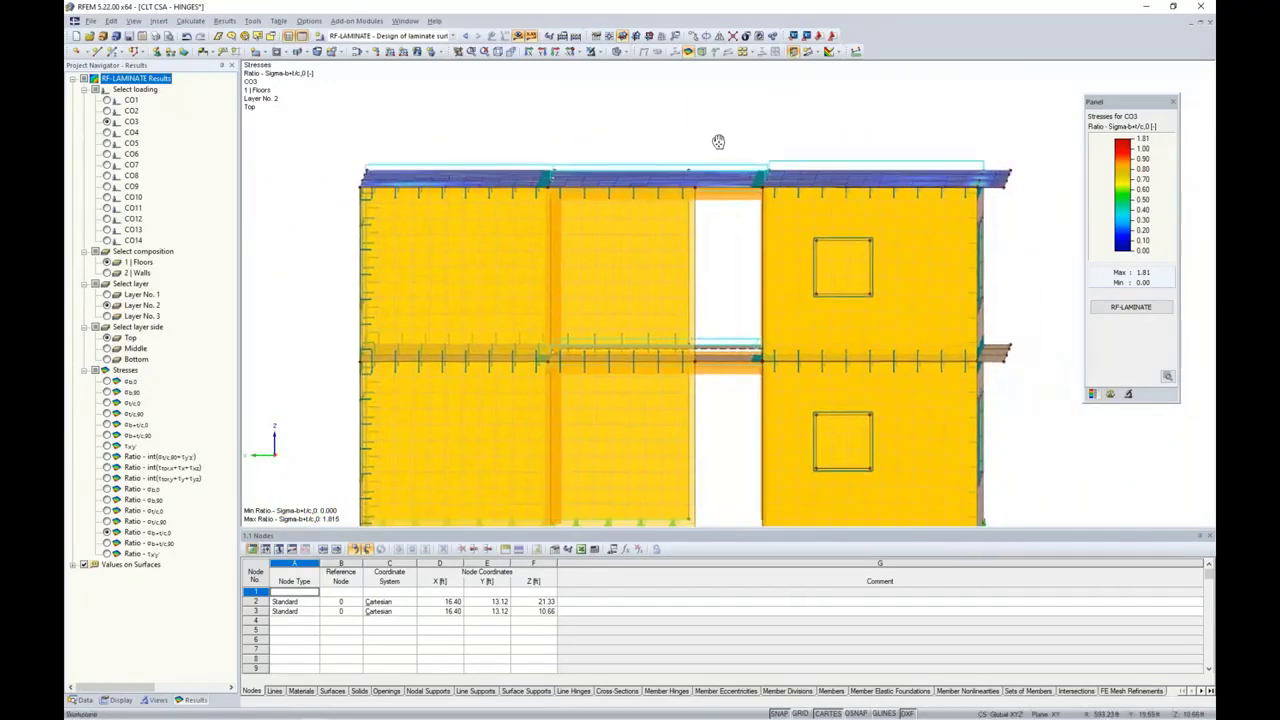
left_click_drag(335, 121, 989, 213)
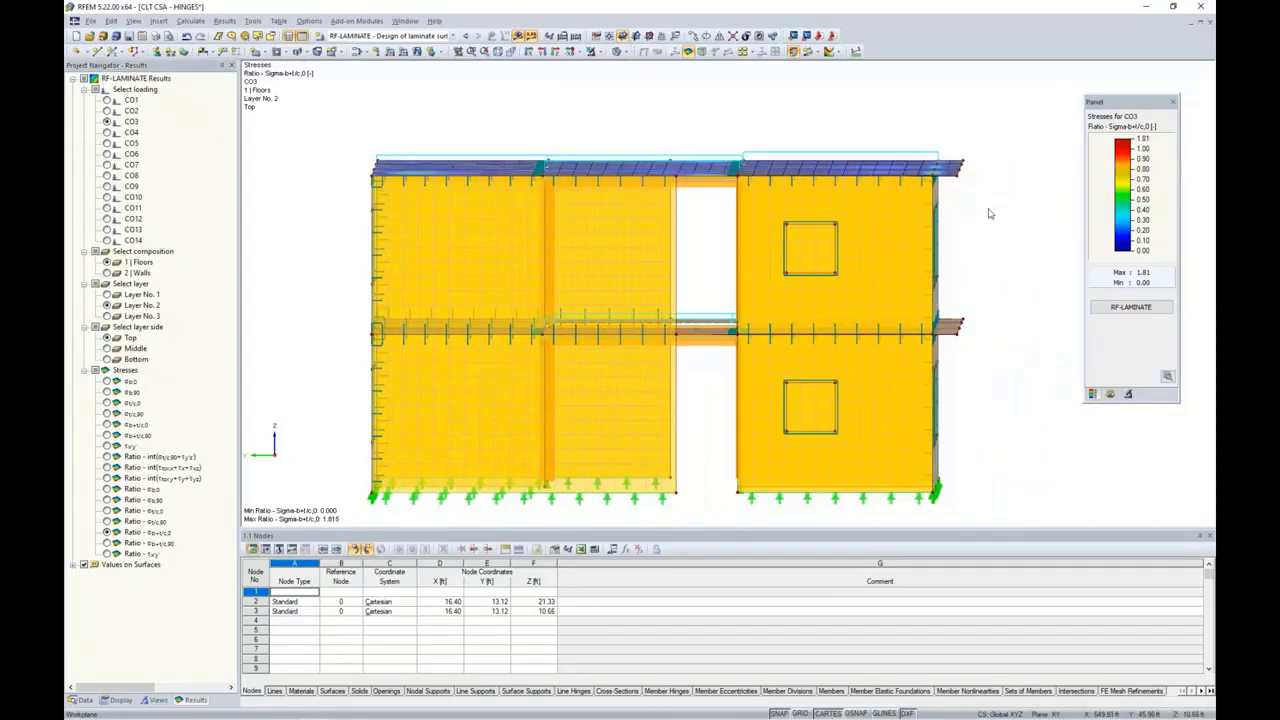
left_click(597, 51)
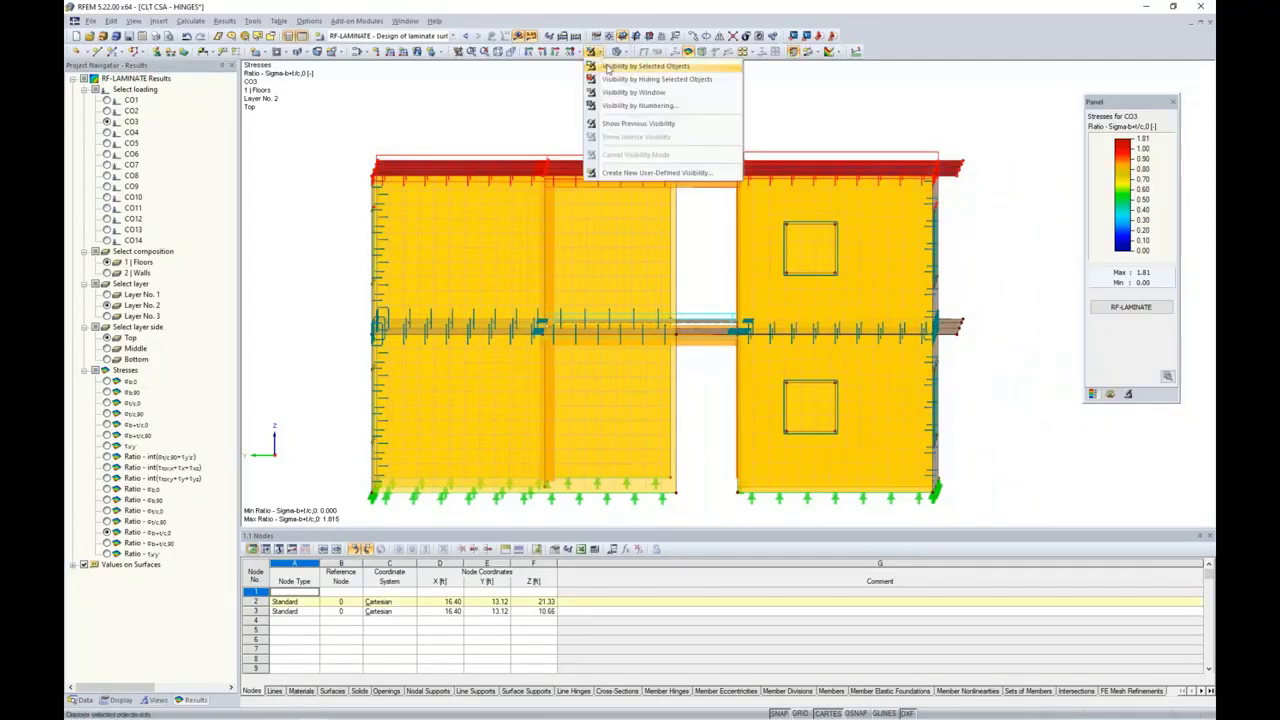
left_click(607, 67)
middle_click_drag(705, 118, 590, 252, "ctrl")
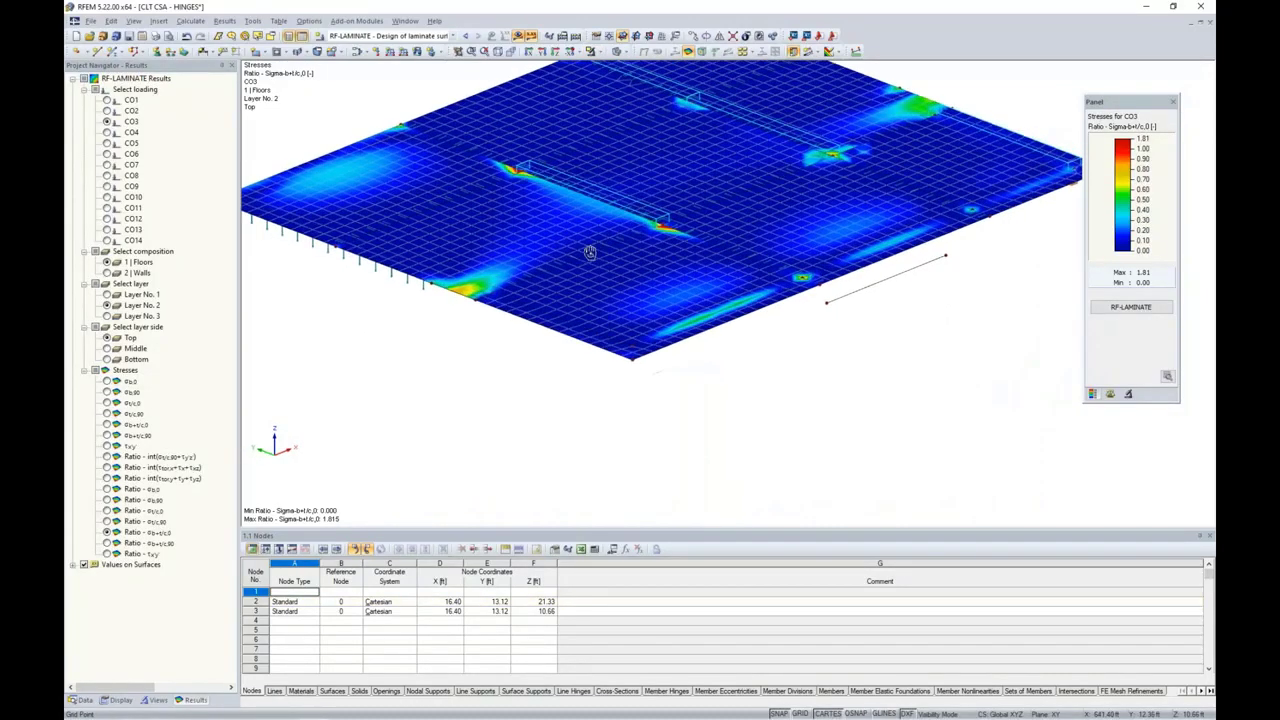
scroll(590, 252, "down", 3)
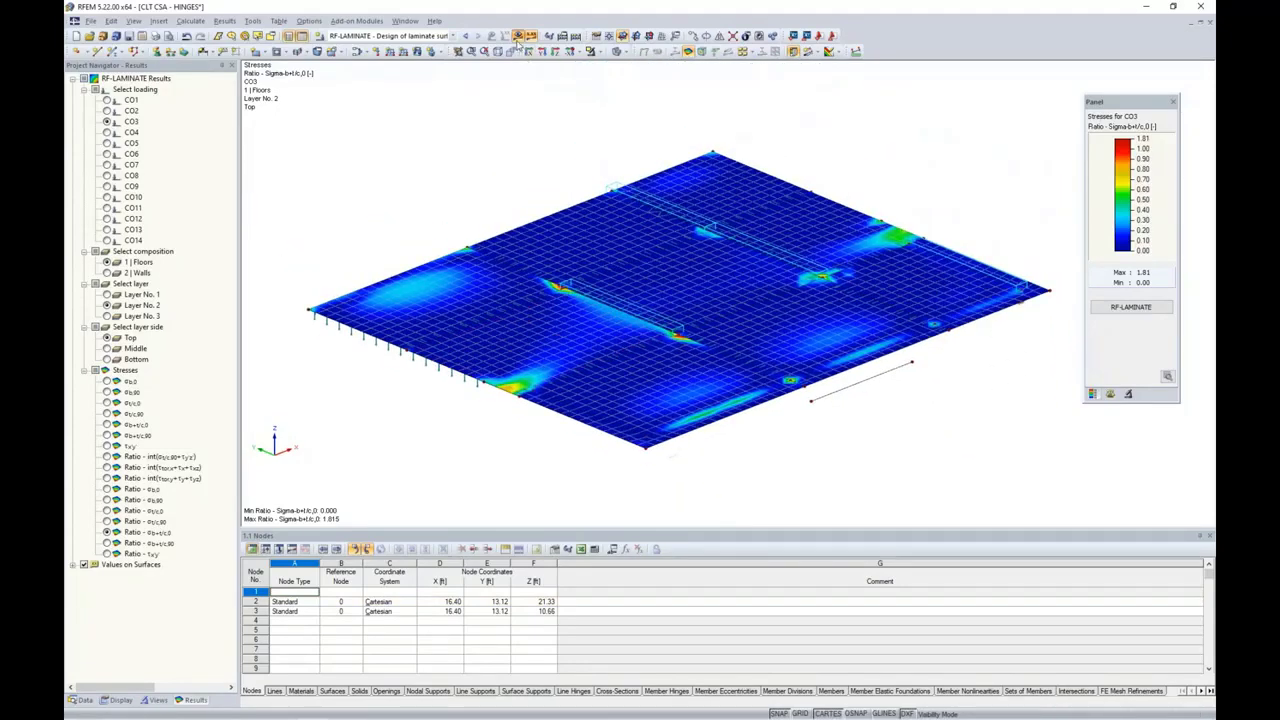
- Hide the stress results and start a new FE mesh refinement on node 162 at the roof beam's end
left_click(518, 36)
scroll(574, 320, "up", 5)
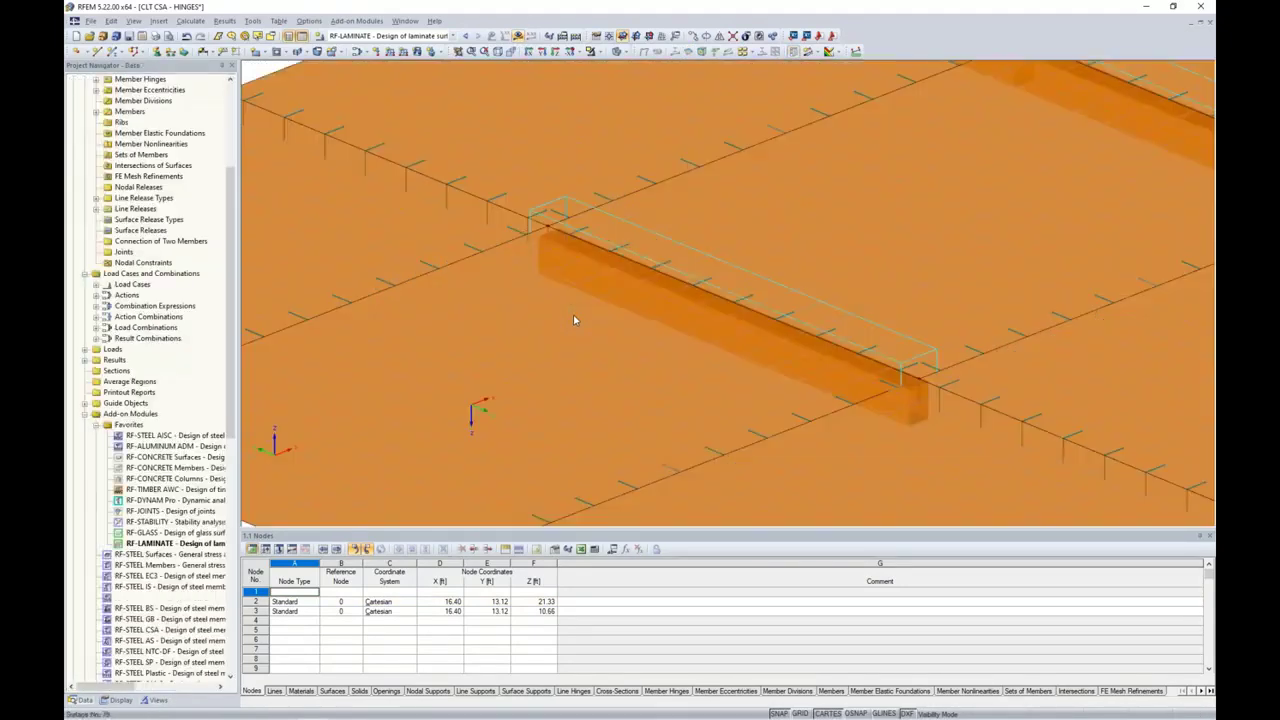
scroll(574, 320, "down", 3)
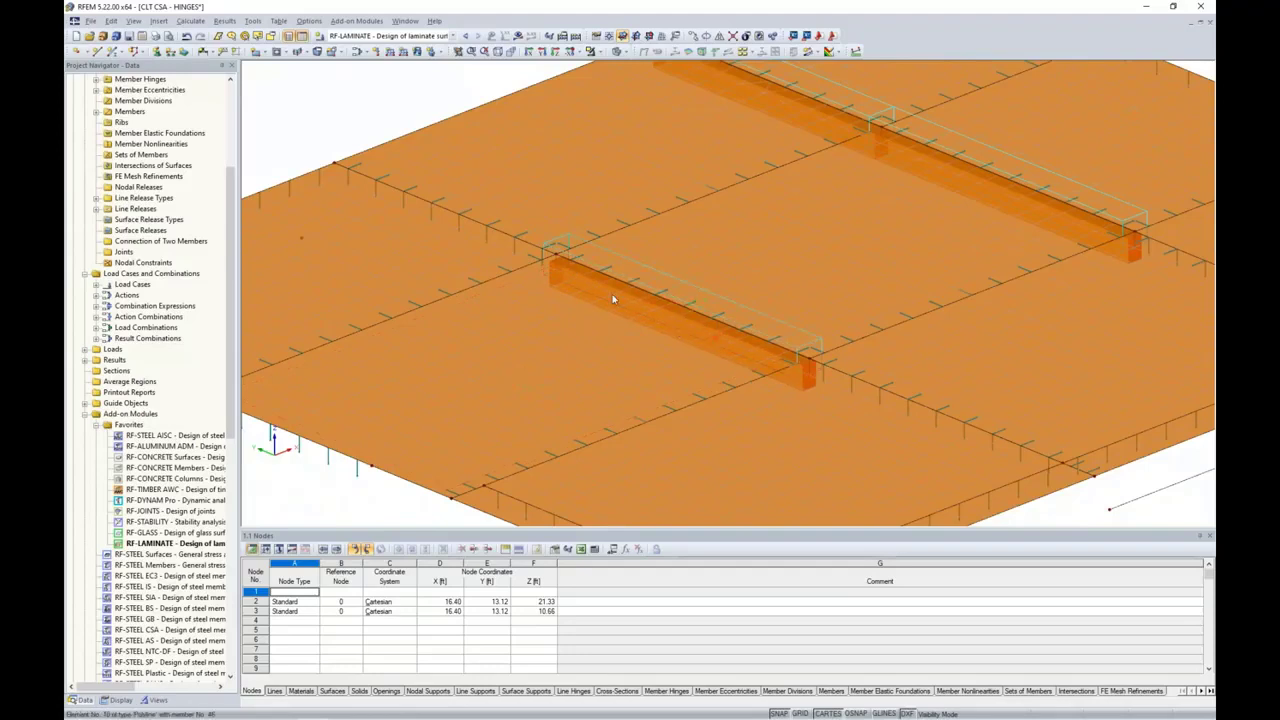
right_click(556, 259)
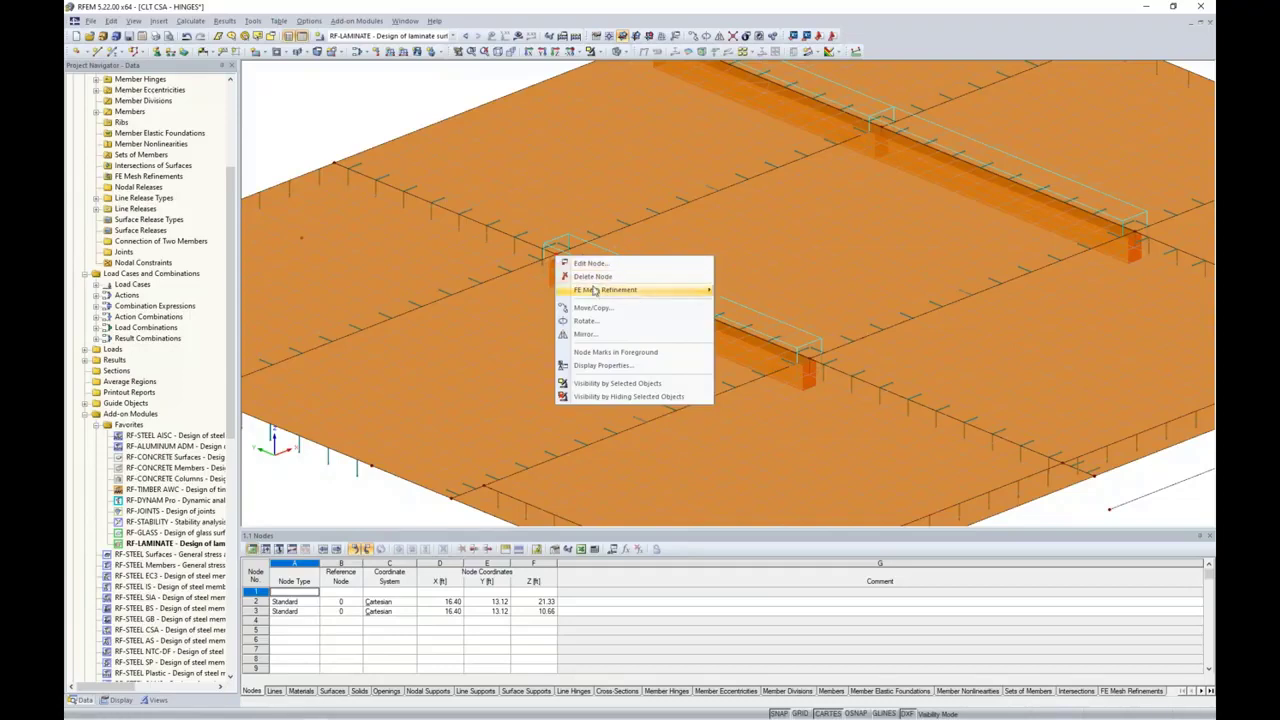
mouse_move(598, 292)
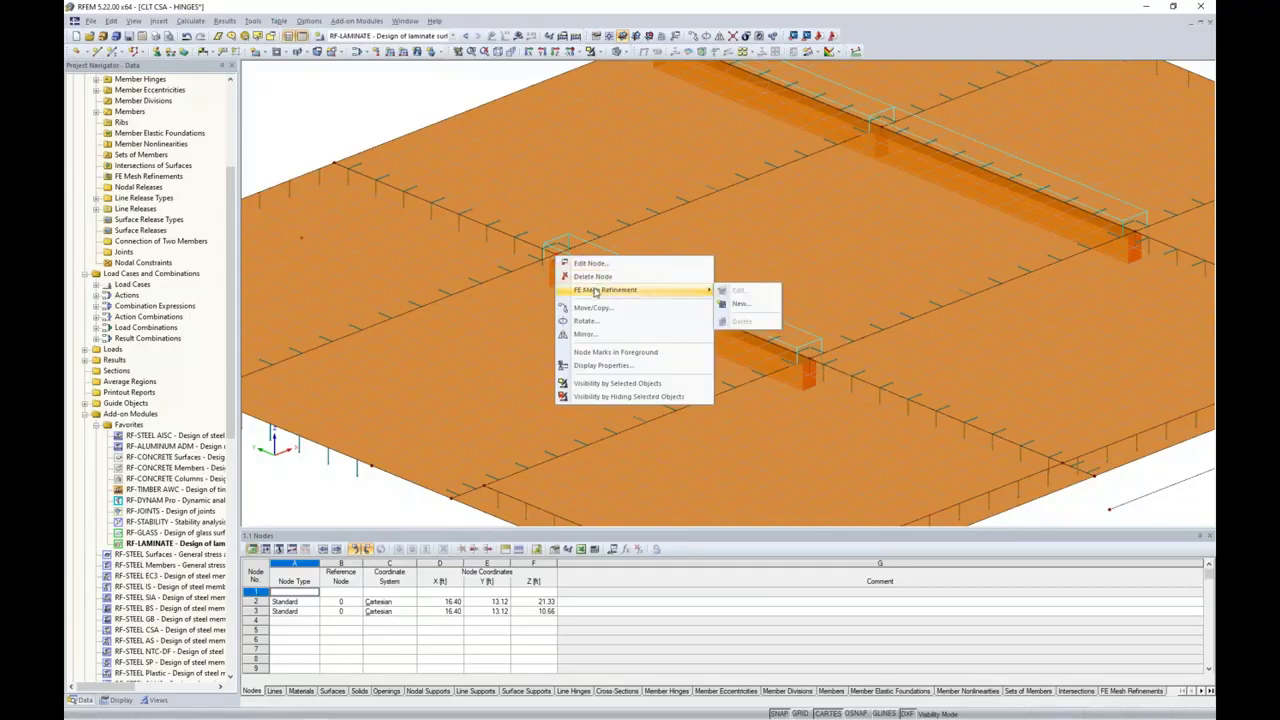
left_click(739, 304)
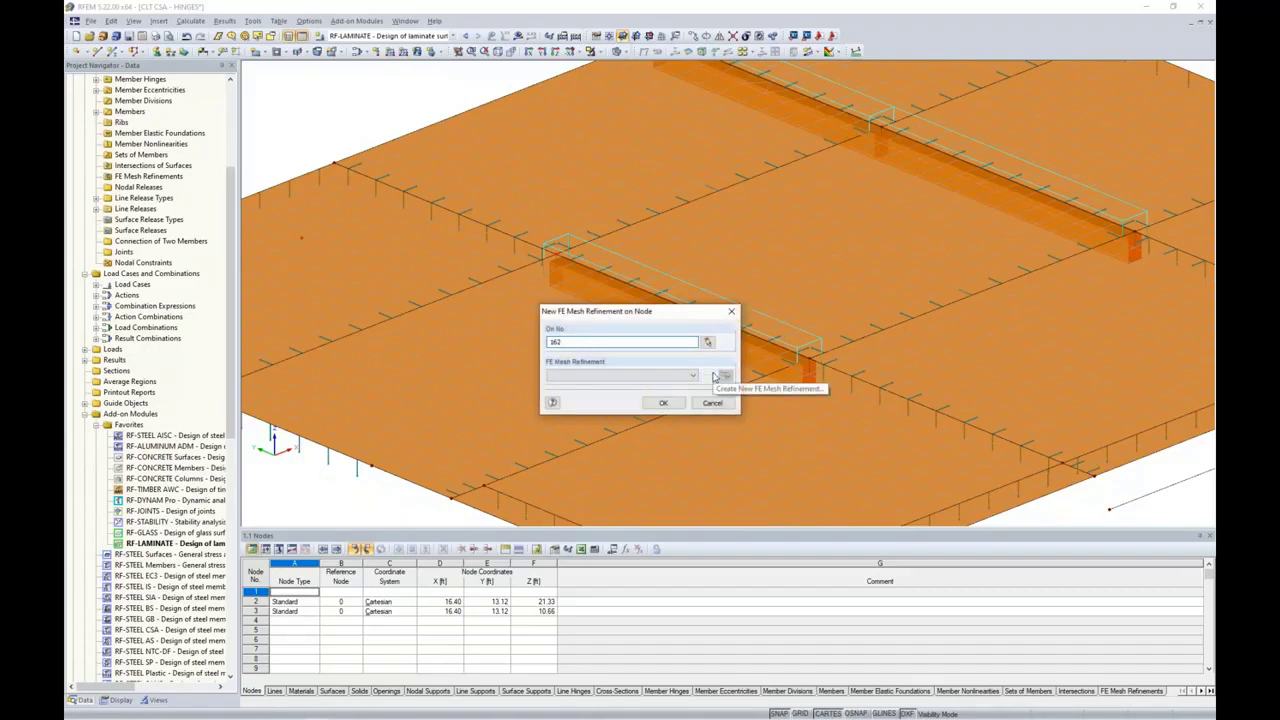
left_click(716, 377)
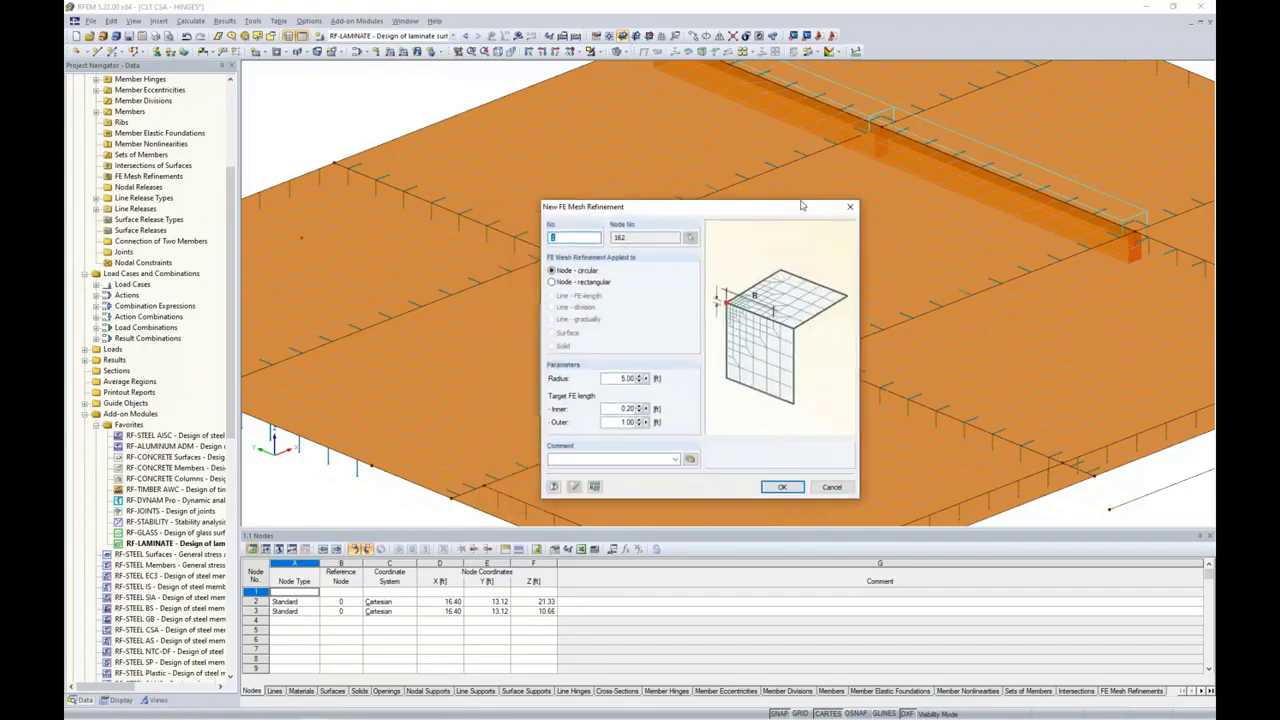
- Define the circular node refinement with a 2.0 ft radius and 0.5 ft outer target FE length, and apply it, allowing the results to be deleted
left_click_drag(801, 205, 956, 162)
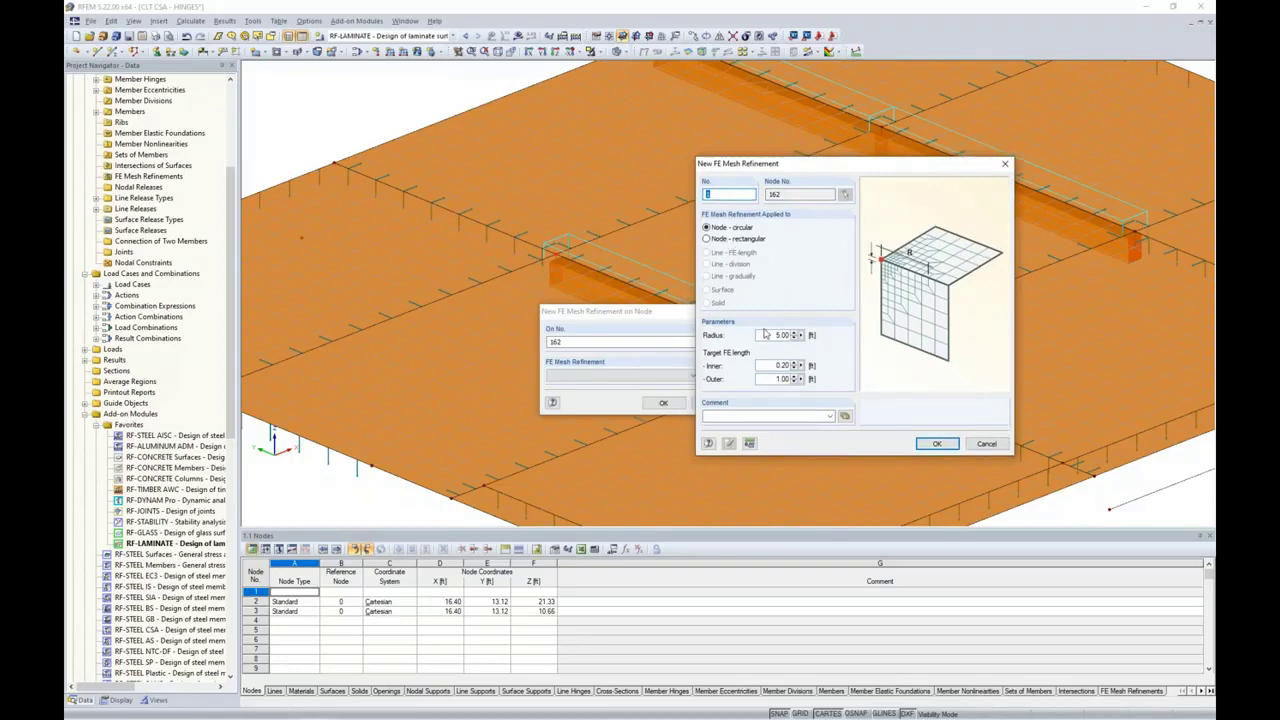
double_click(781, 335)
type("2.0")
double_click(777, 379)
type("0.5")
left_click(937, 443)
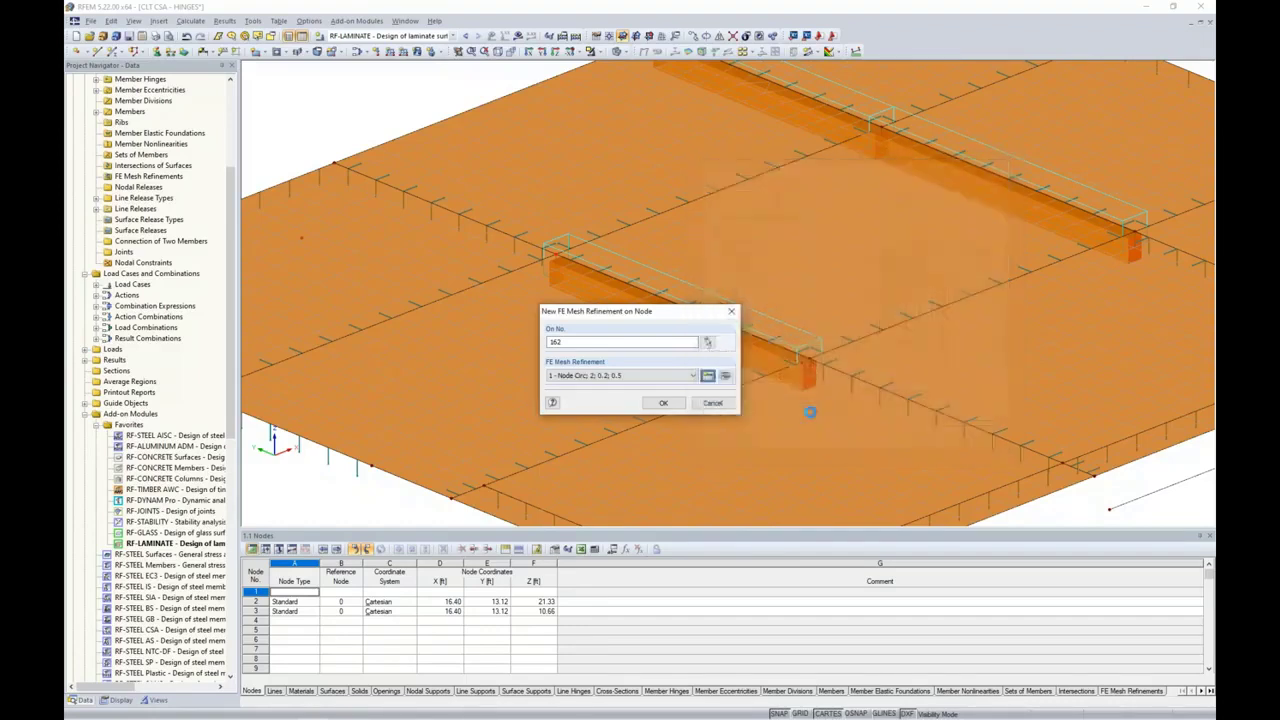
left_click(664, 402)
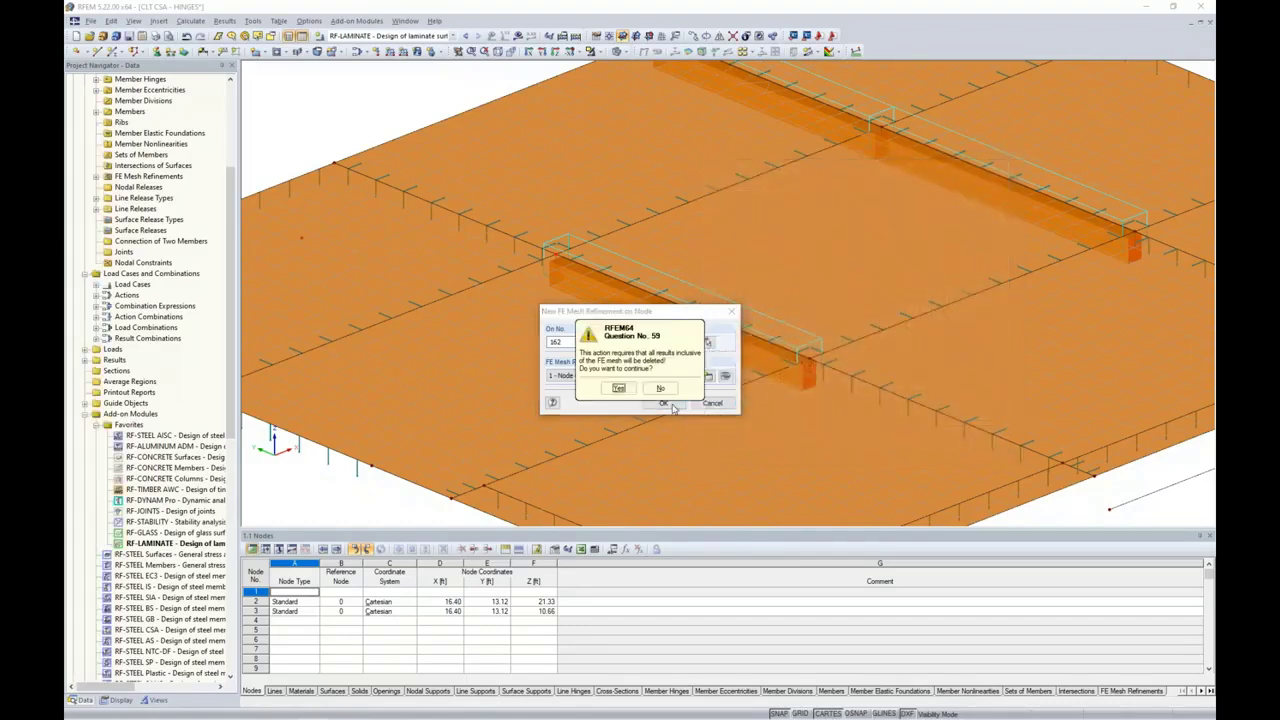
left_click(622, 396)
key("Return")
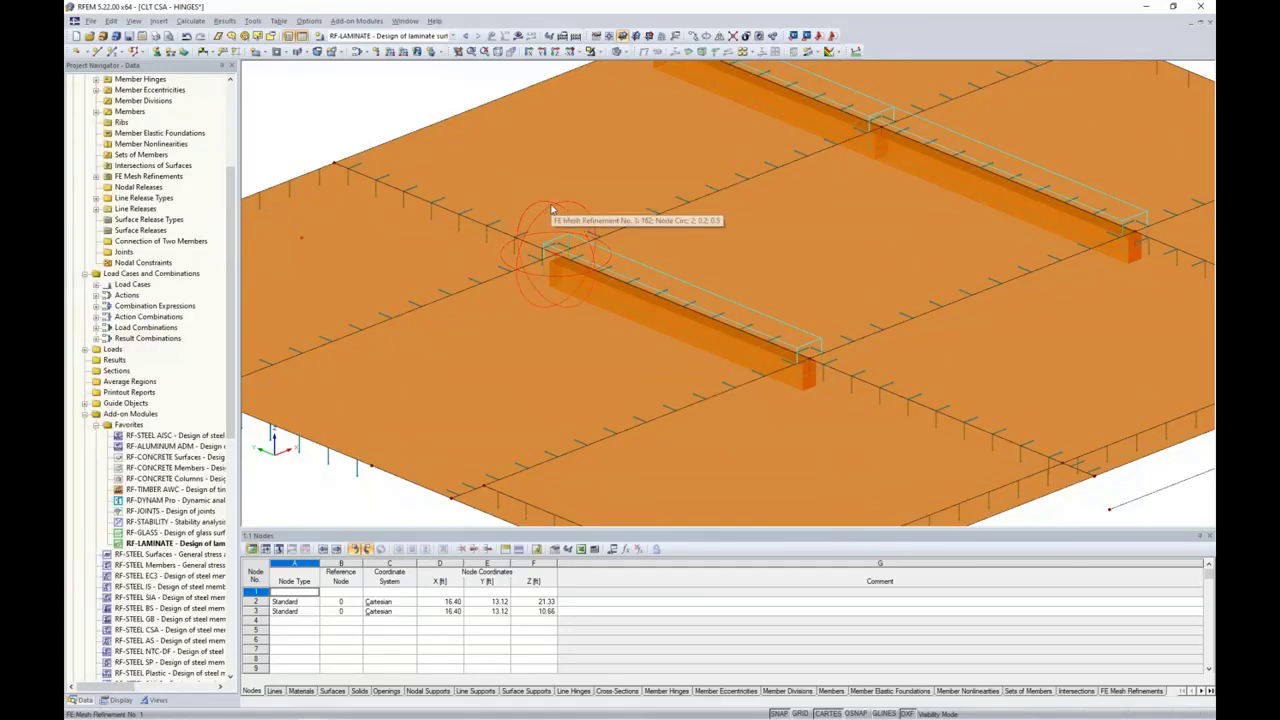
- Switch the model to wireframe display and generate the FE mesh to check the refinement at the beam end
left_click(619, 51)
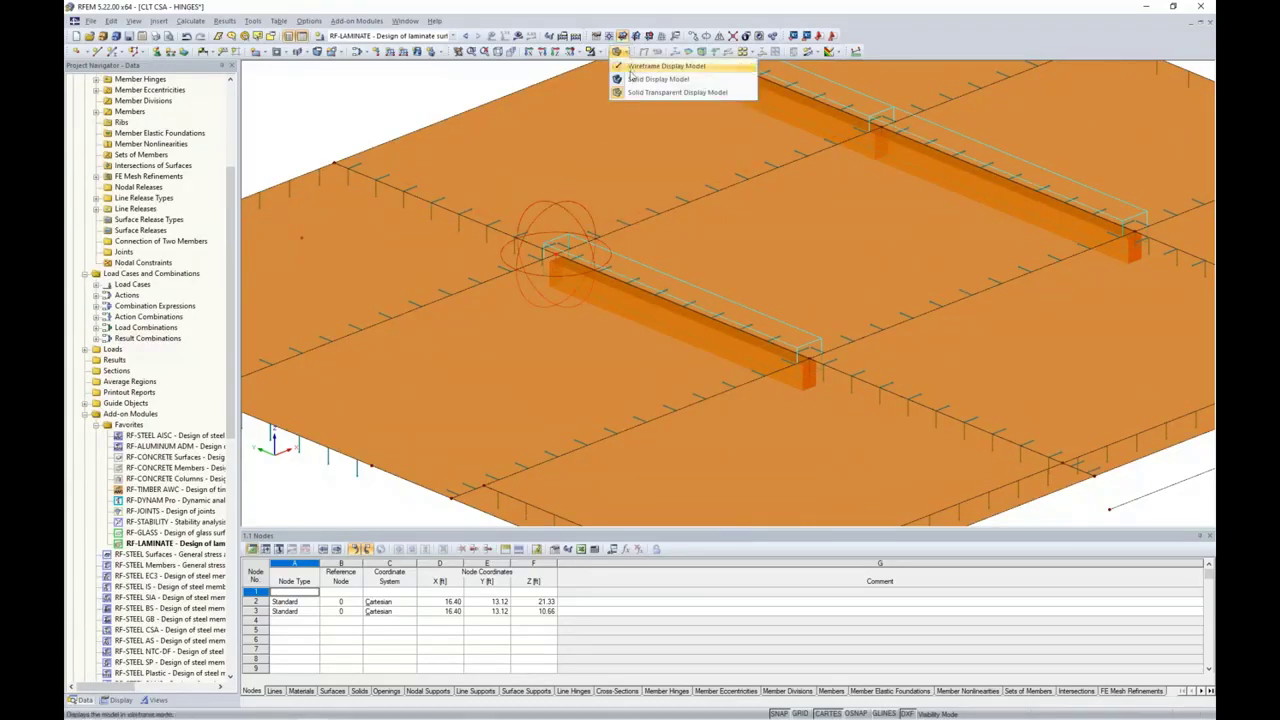
left_click(636, 67)
left_click(189, 21)
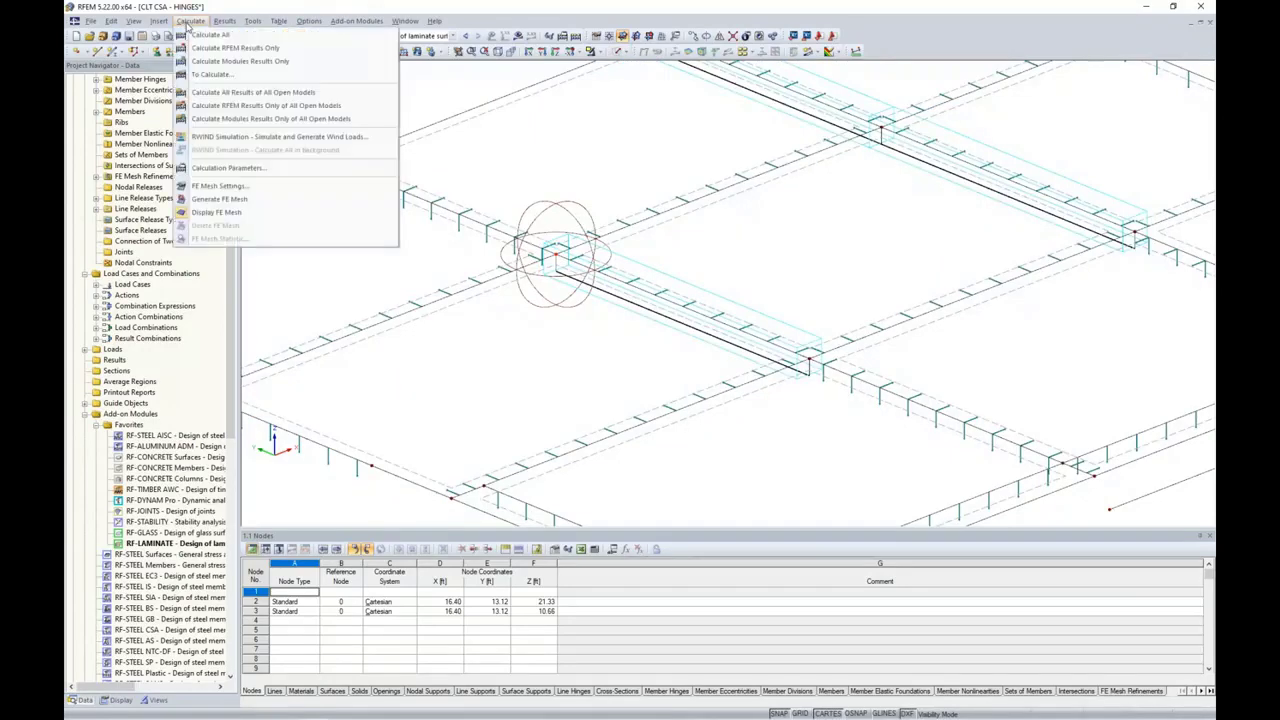
left_click(216, 199)
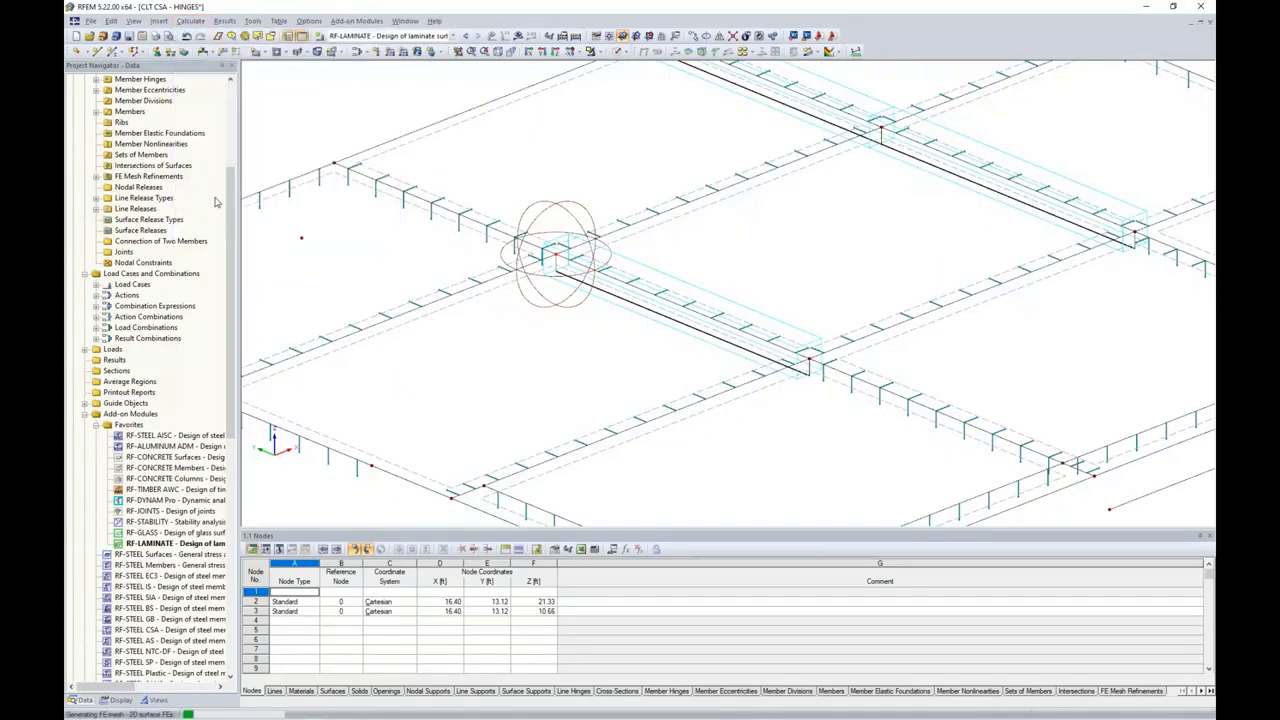
scroll(627, 282, "up", 5)
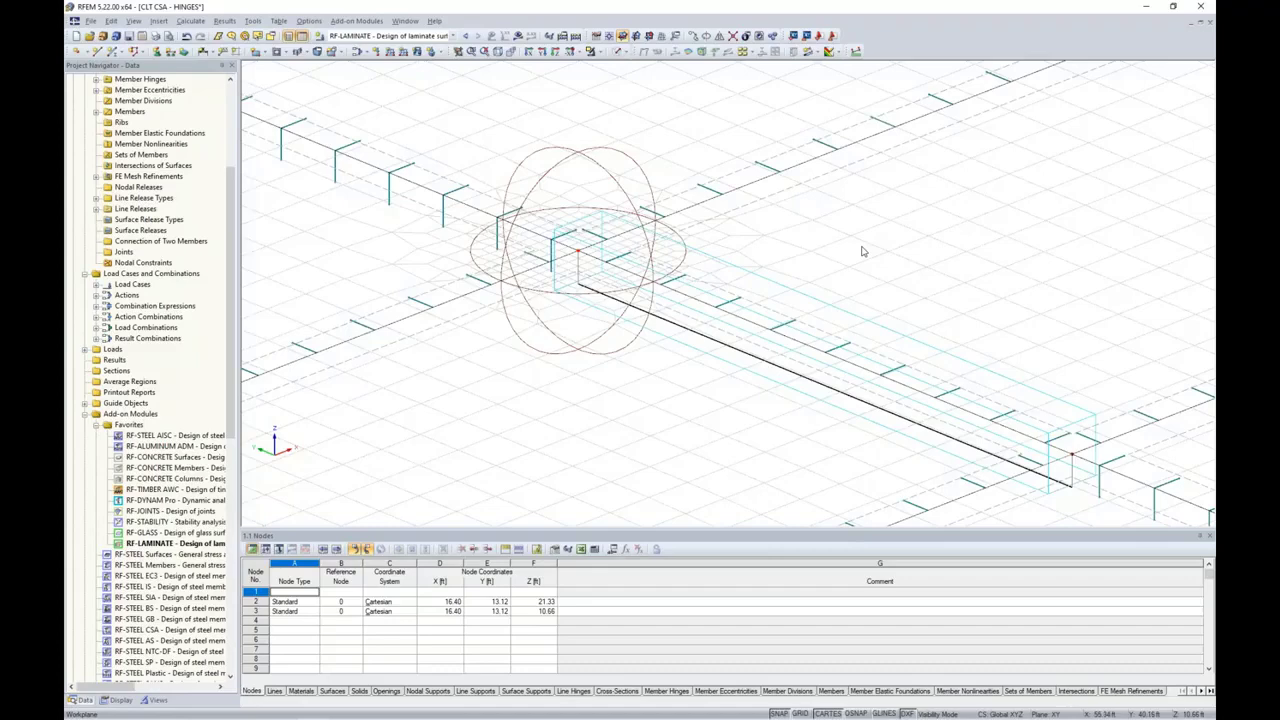
scroll(862, 251, "down", 3)
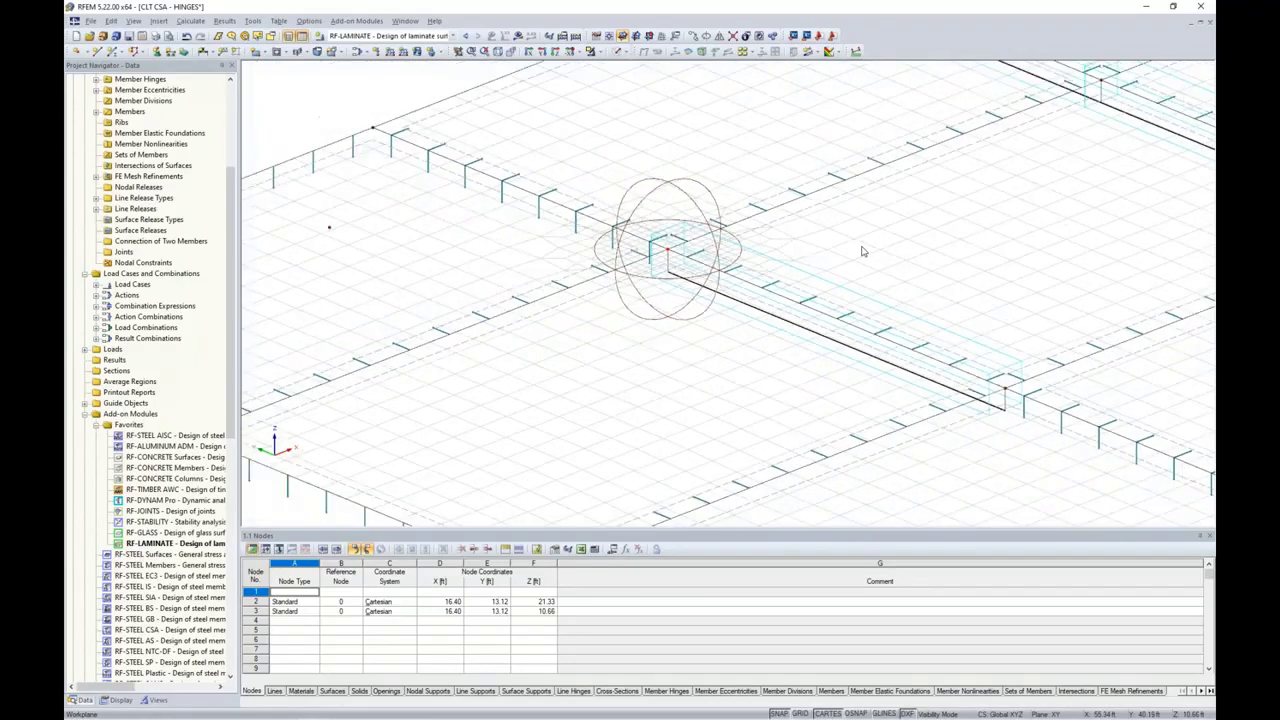
- Regenerate the FE mesh with the circular refinements at both ends of the beam
middle_click_drag(954, 283, 768, 255)
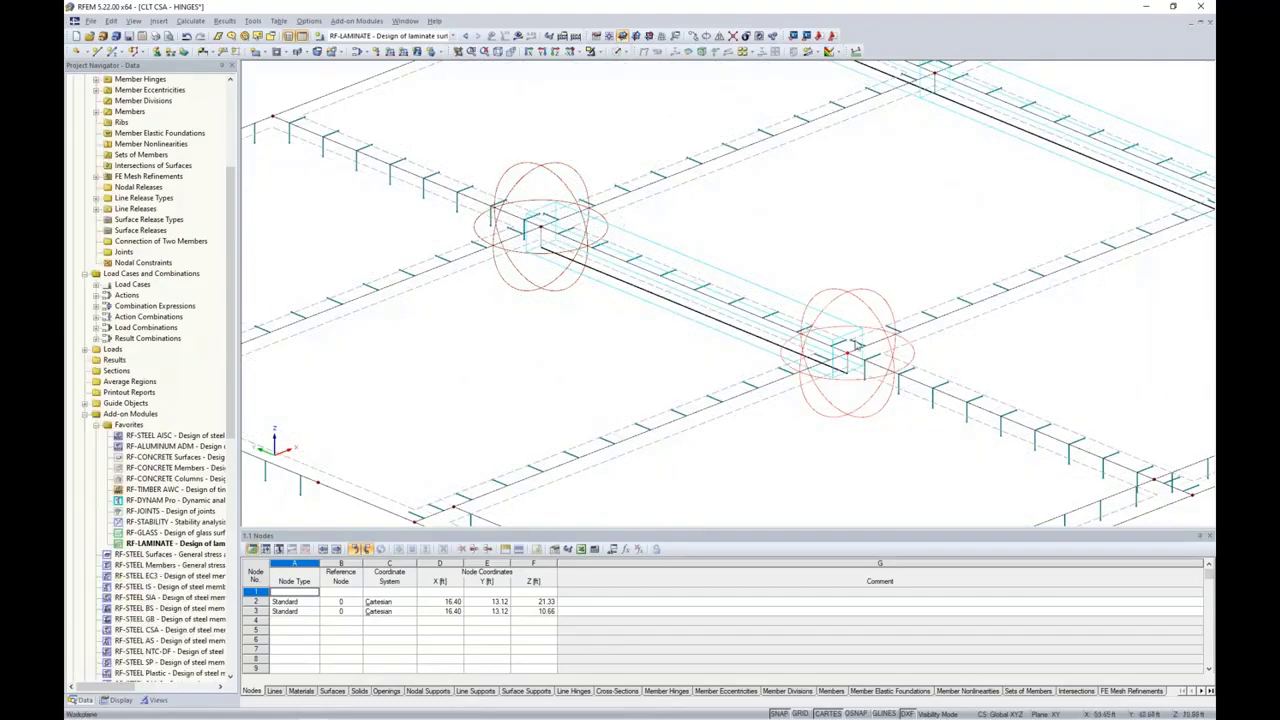
left_click(190, 21)
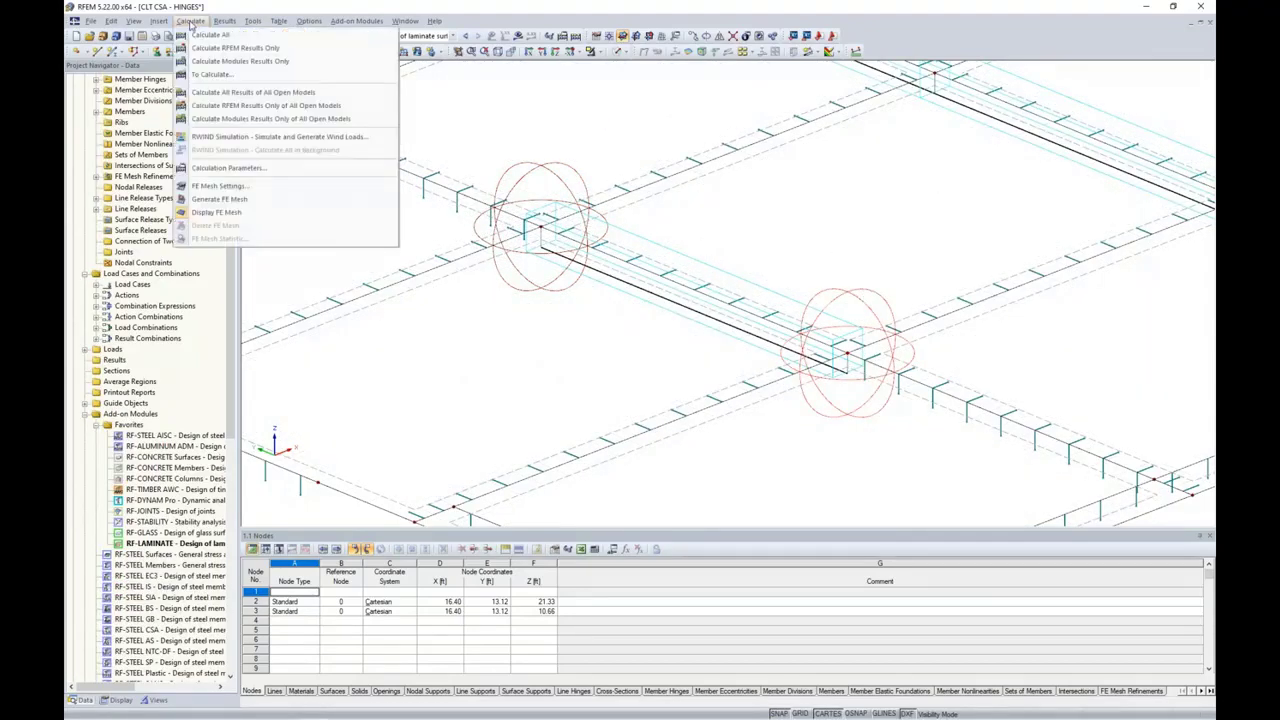
left_click(213, 200)
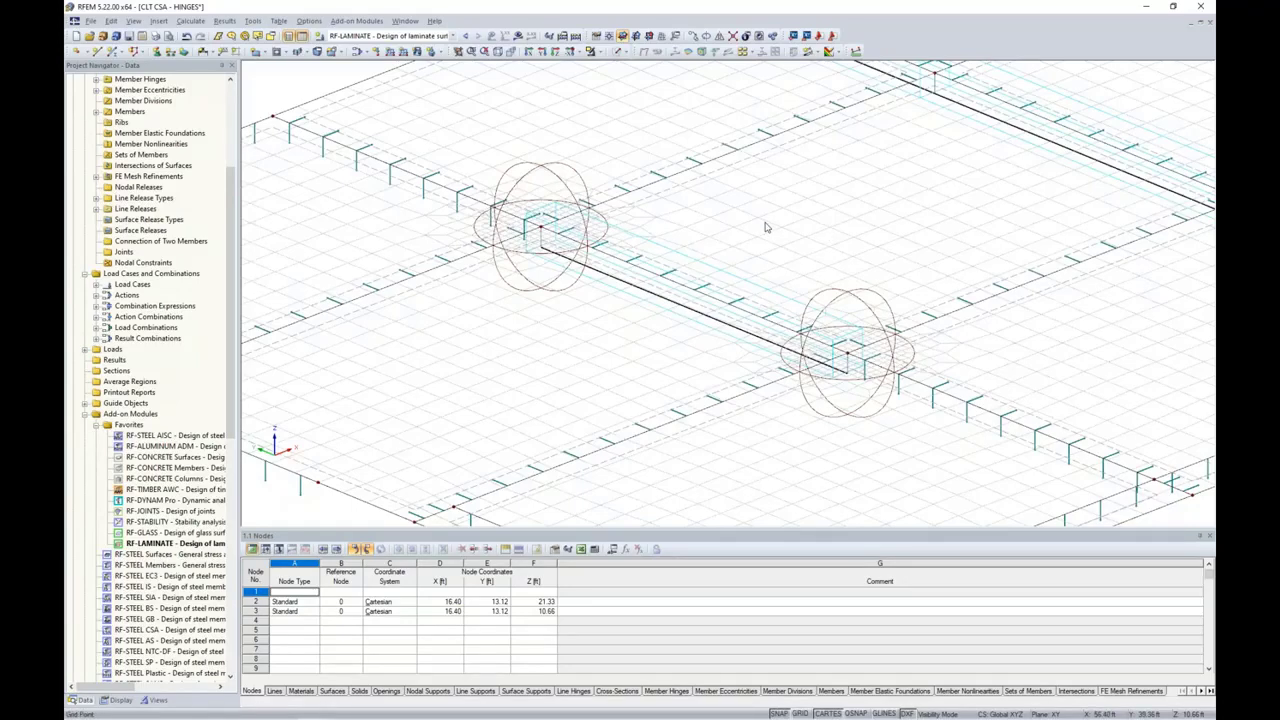
middle_click_drag(595, 372, 627, 341, "ctrl")
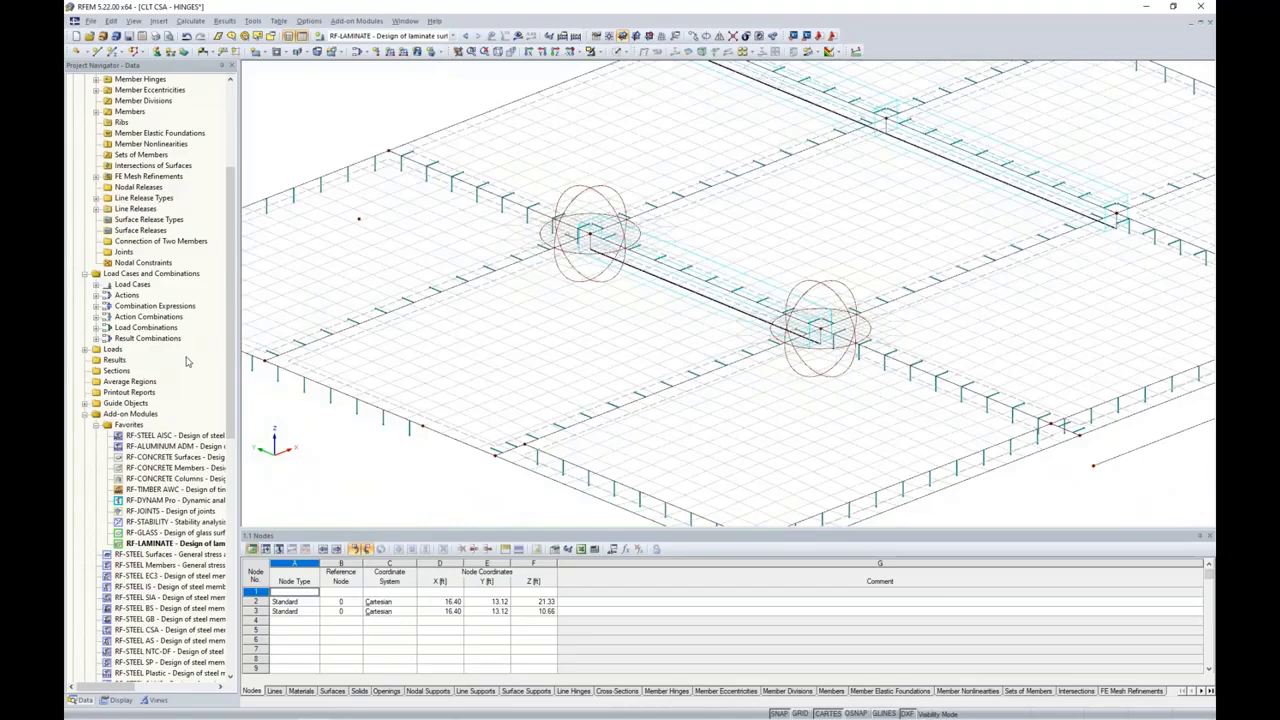
- Start a new average region and assign roof surfaces 58, 59, 76 and 79 to it, using the solid transparent display for picking
scroll(186, 362, "up", 3)
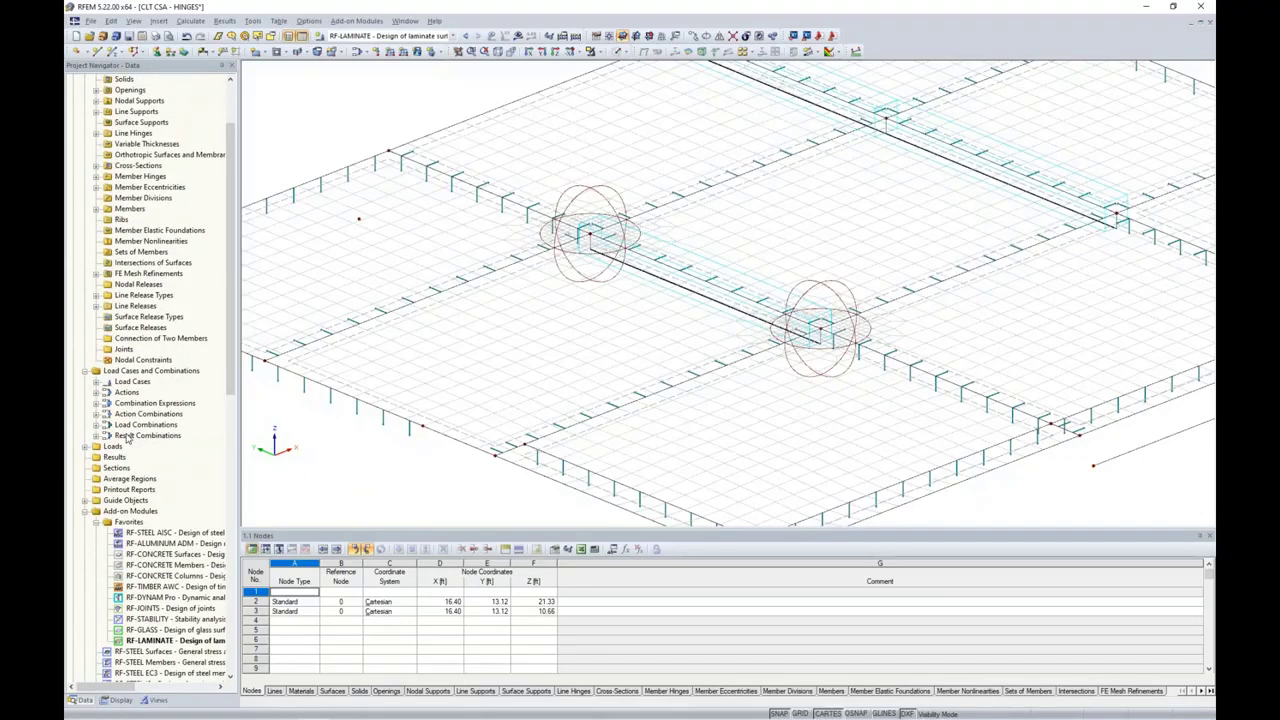
right_click(146, 481)
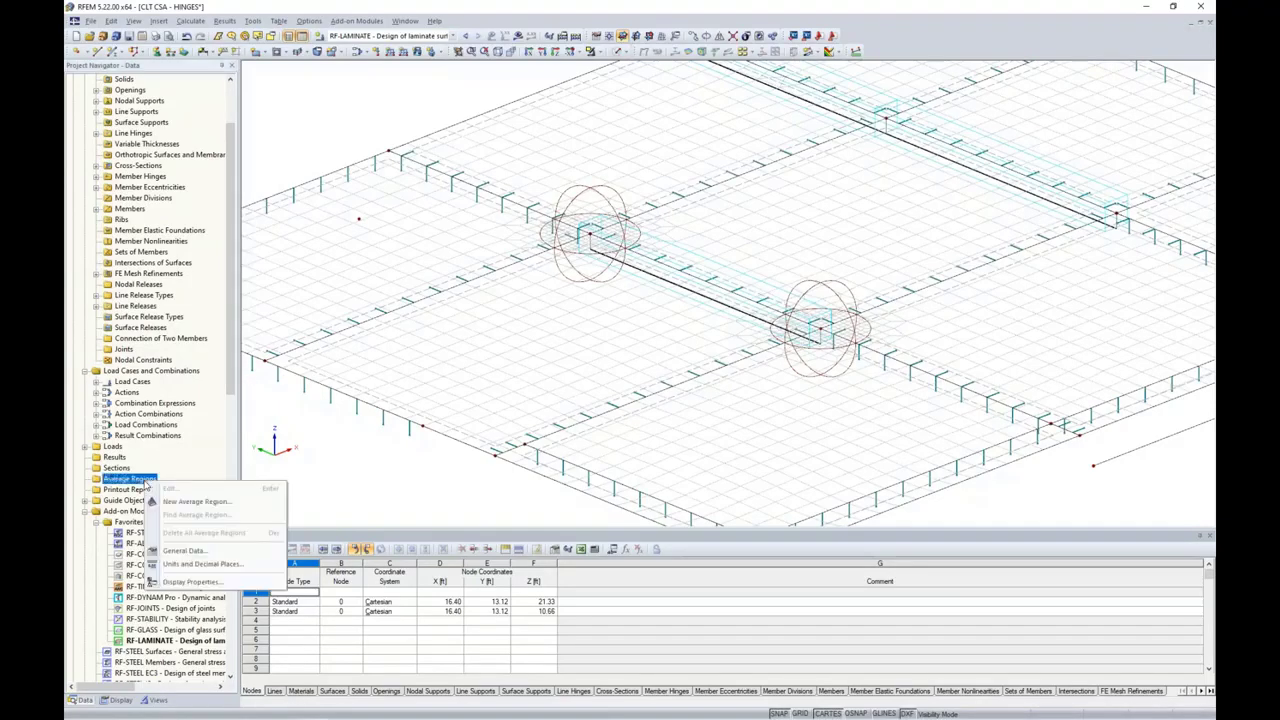
left_click(180, 502)
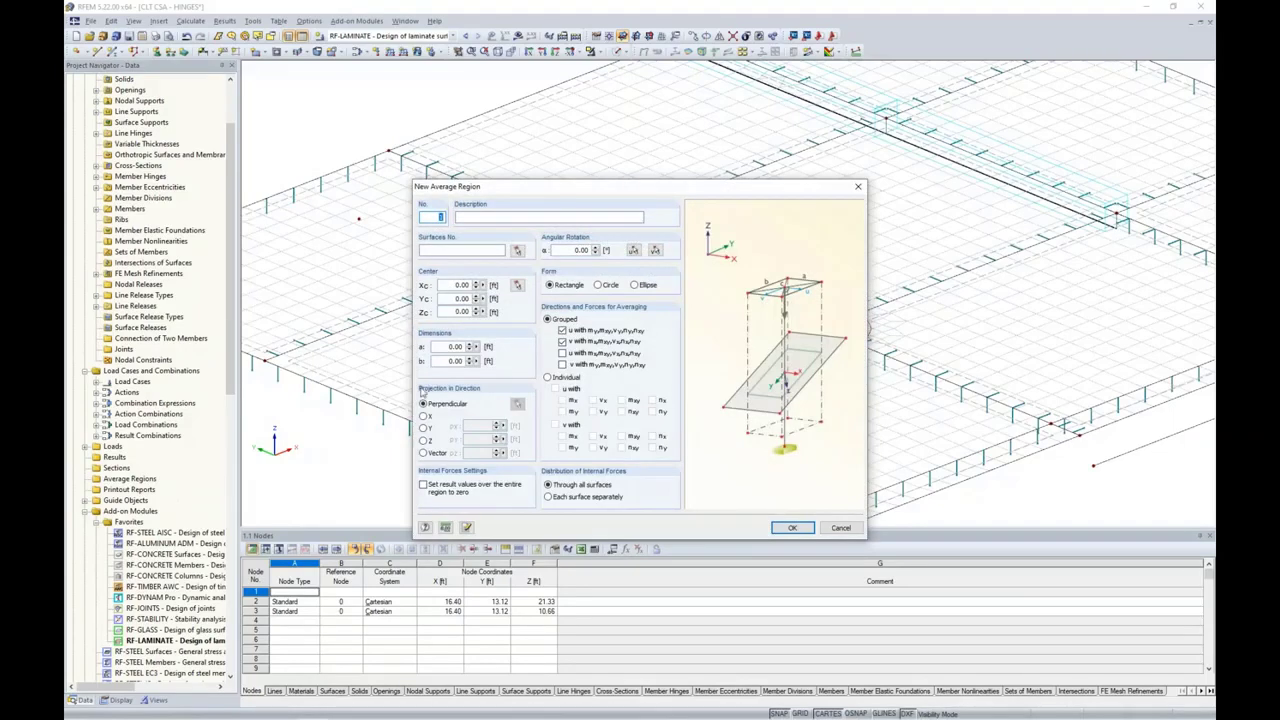
left_click_drag(500, 190, 652, 158)
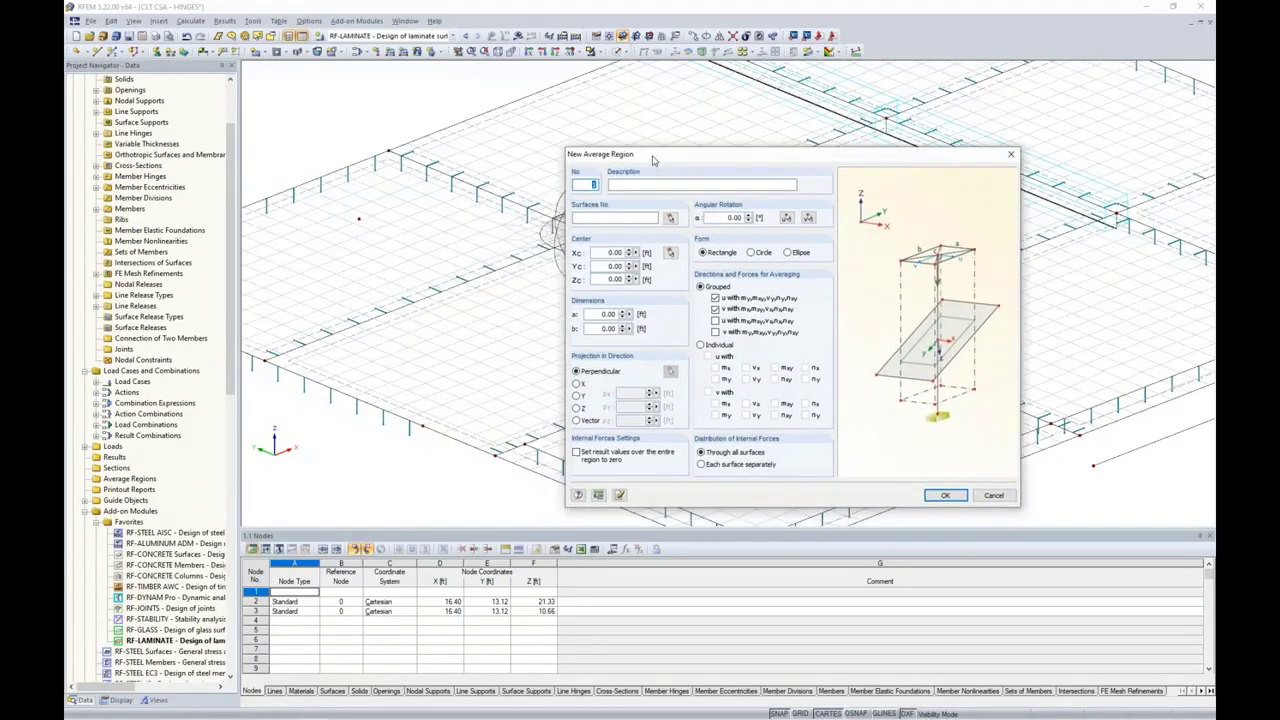
left_click(670, 219)
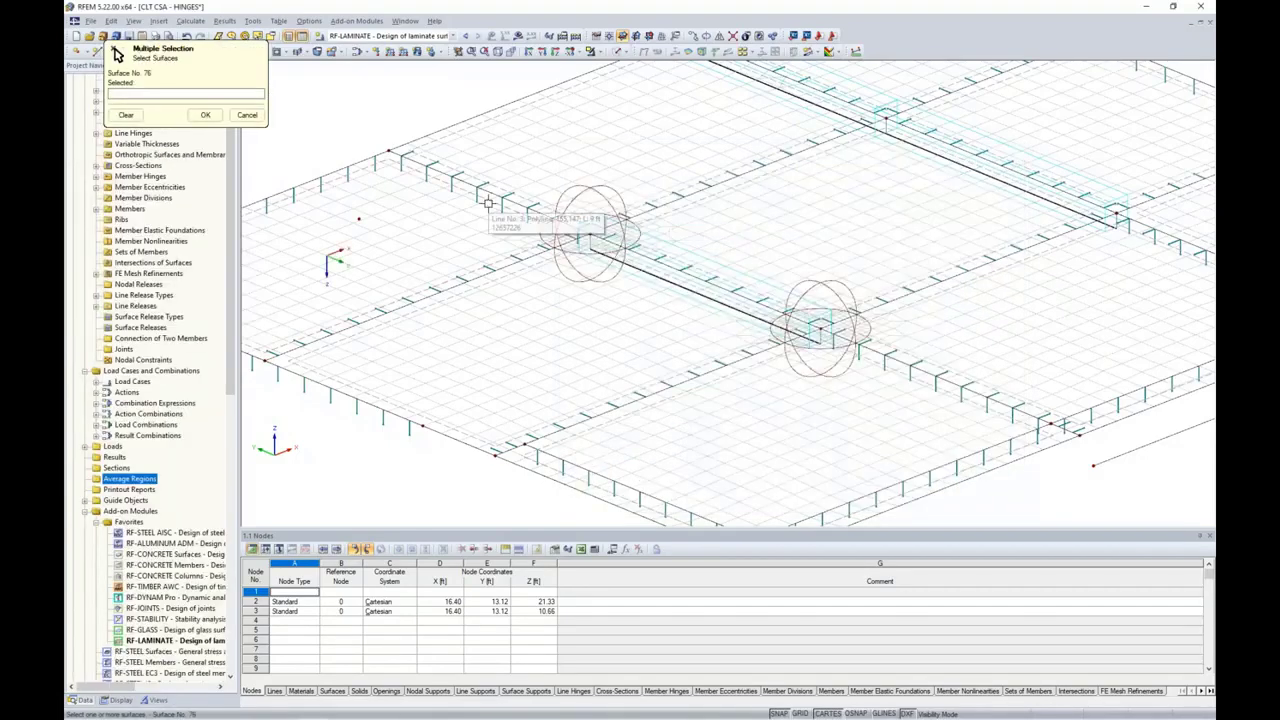
left_click(619, 51)
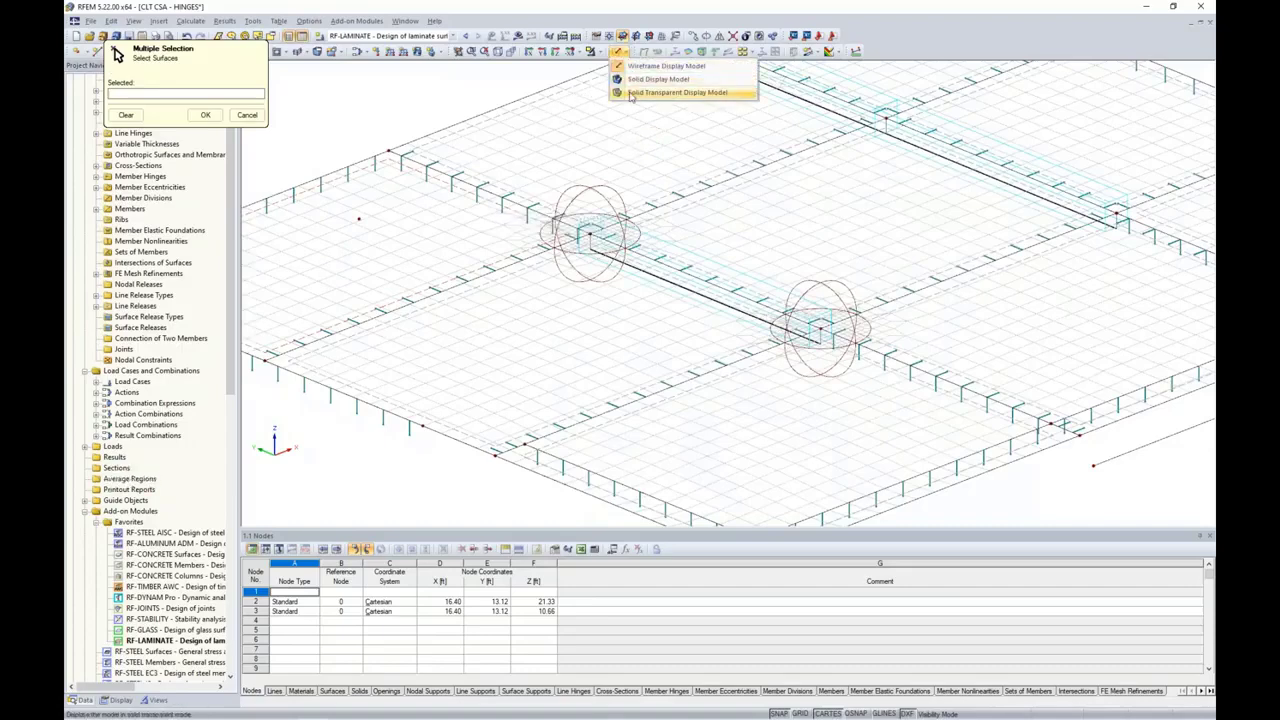
left_click(631, 93)
left_click(498, 232)
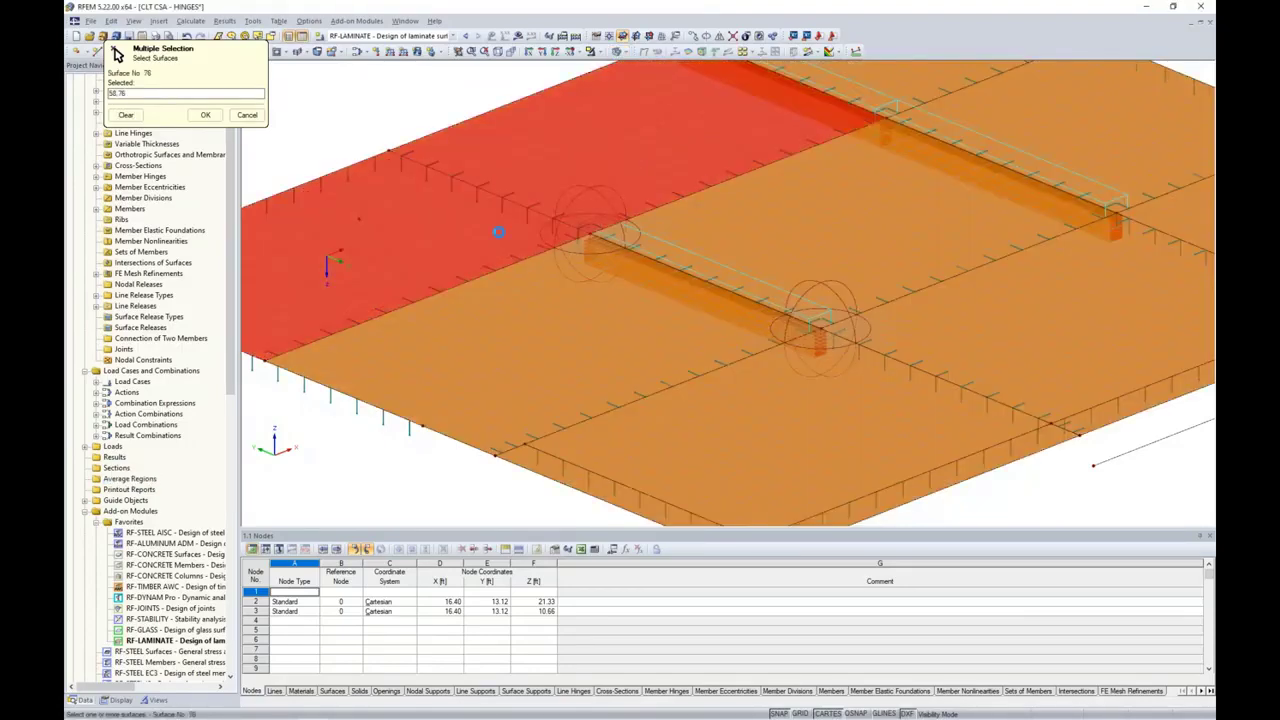
left_click(550, 352)
left_click(862, 230)
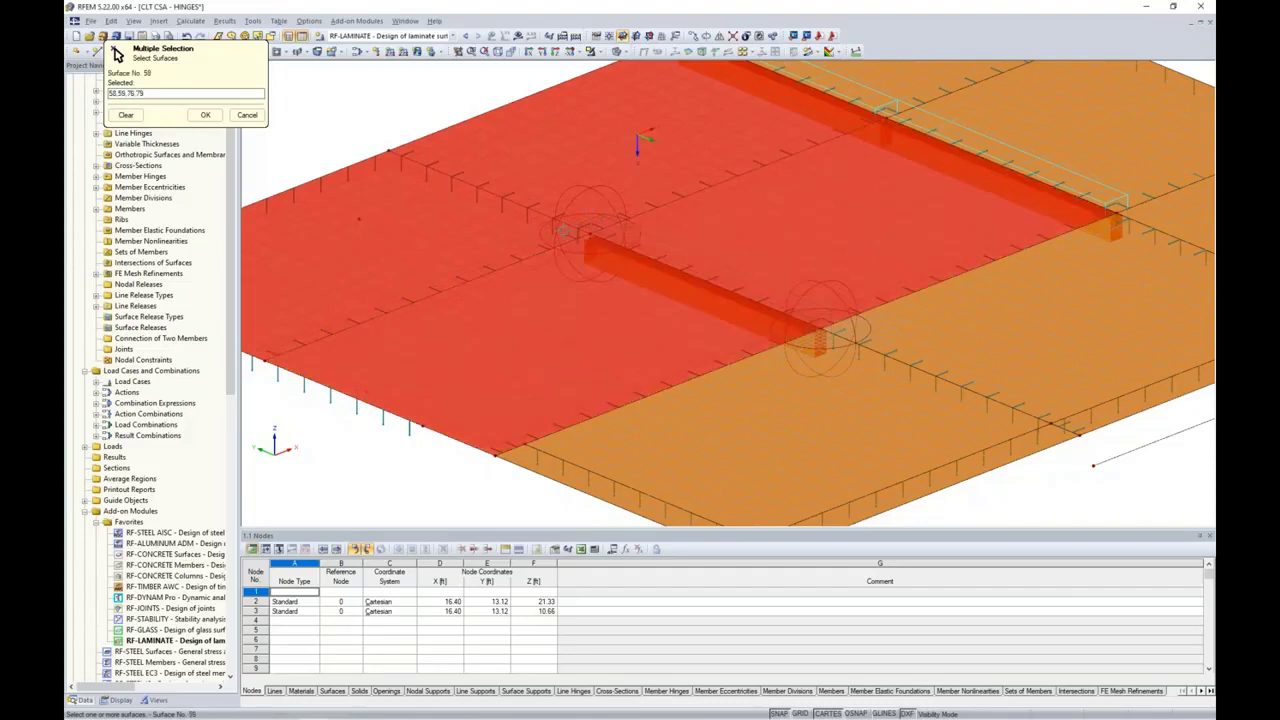
left_click(203, 116)
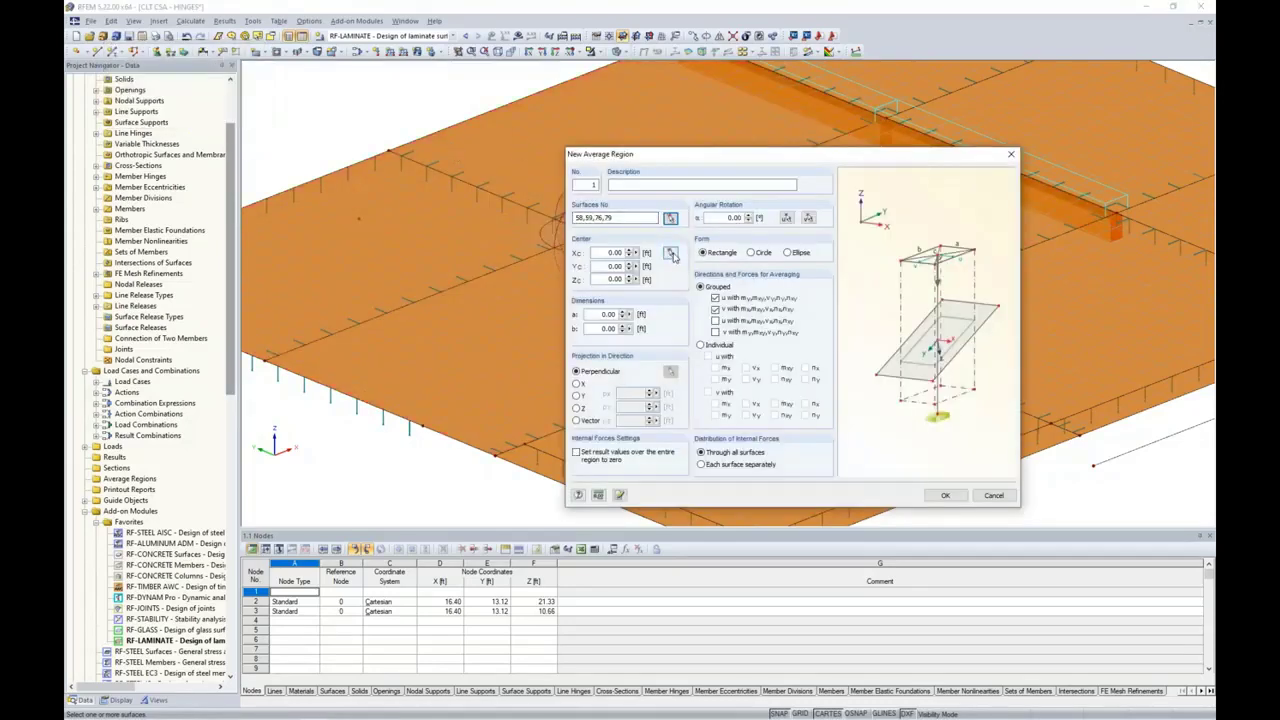
- Centre the rectangular average region on node 162, size it 1.5 by 1.5 ft, and create it with all four grouped averaging directions enabled
left_click(671, 254)
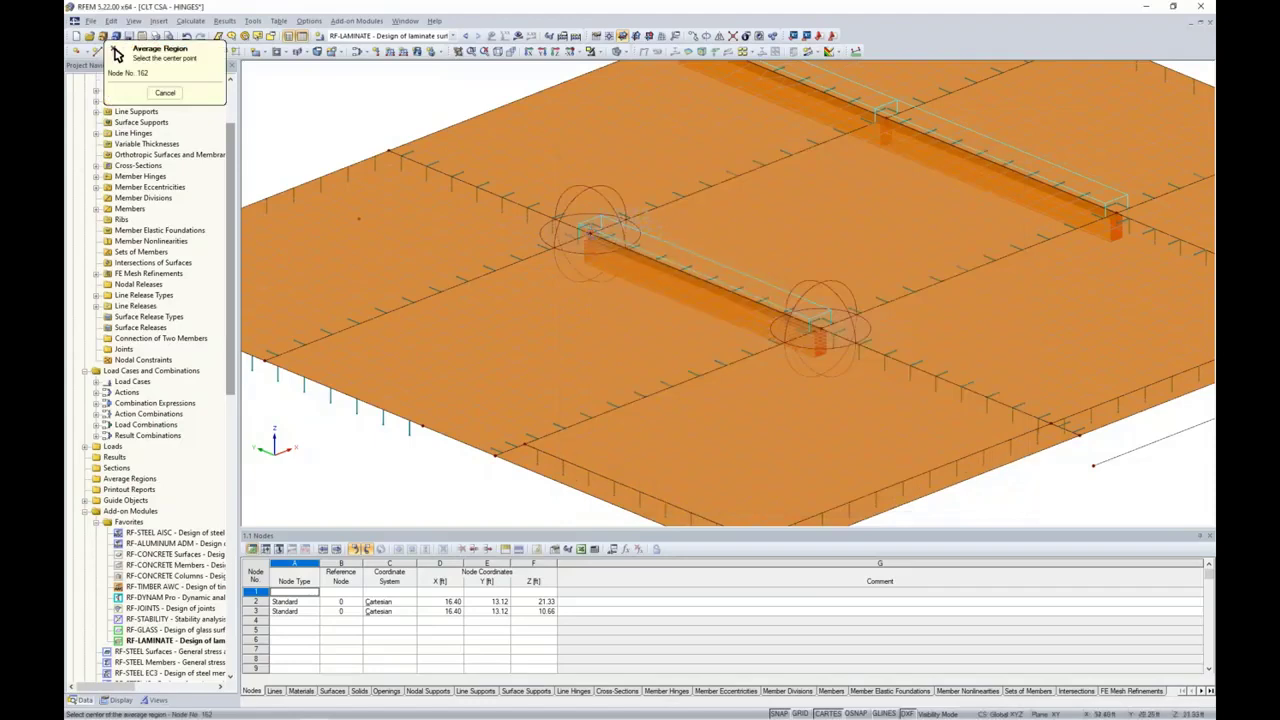
left_click(588, 231)
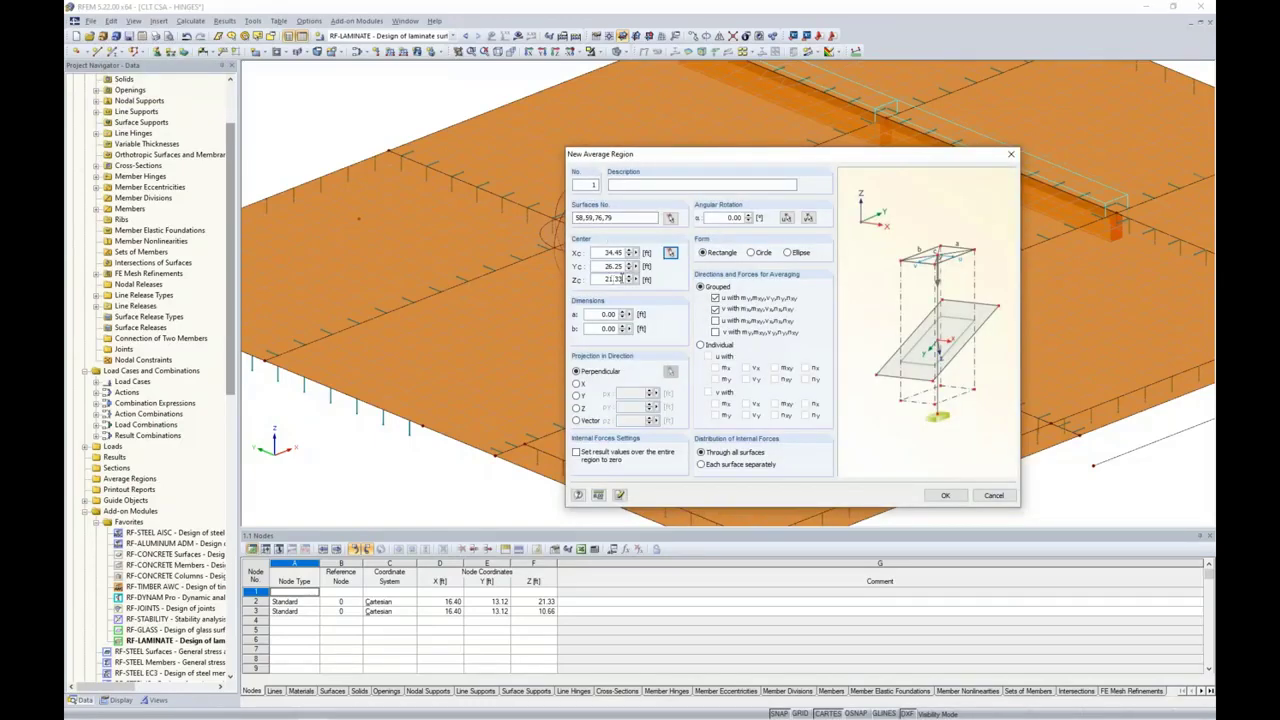
left_click(603, 314)
type("1.5")
key("Tab")
type("1.5")
left_click(715, 321)
left_click(715, 332)
left_click(944, 495)
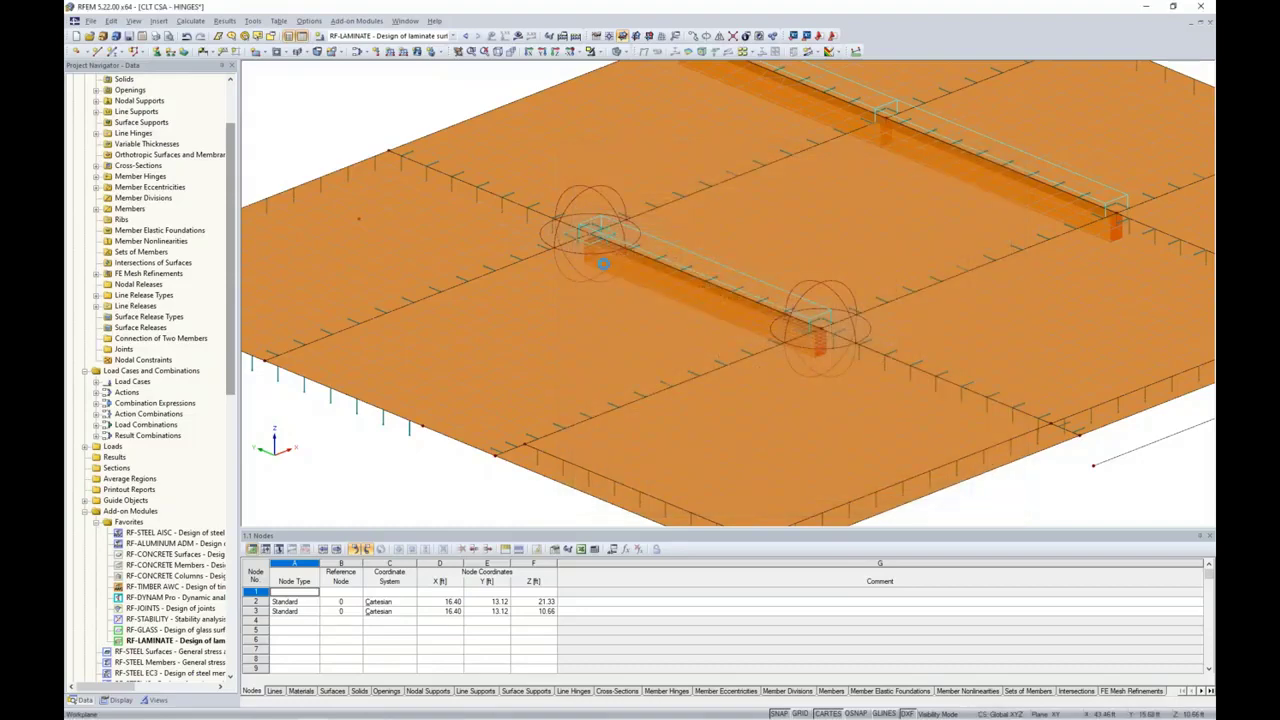
- Copy the average region to the node at the beam's other end
scroll(565, 238, "up", 1)
scroll(565, 238, "up", 1)
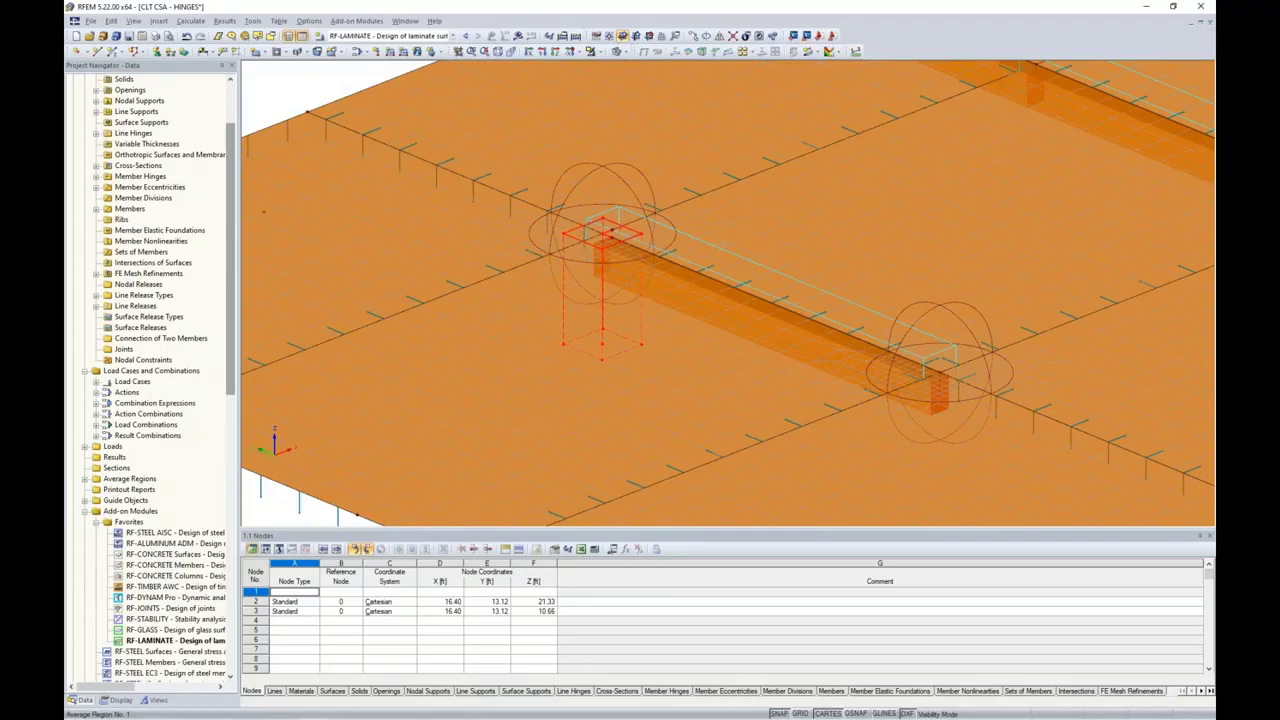
left_click(940, 378)
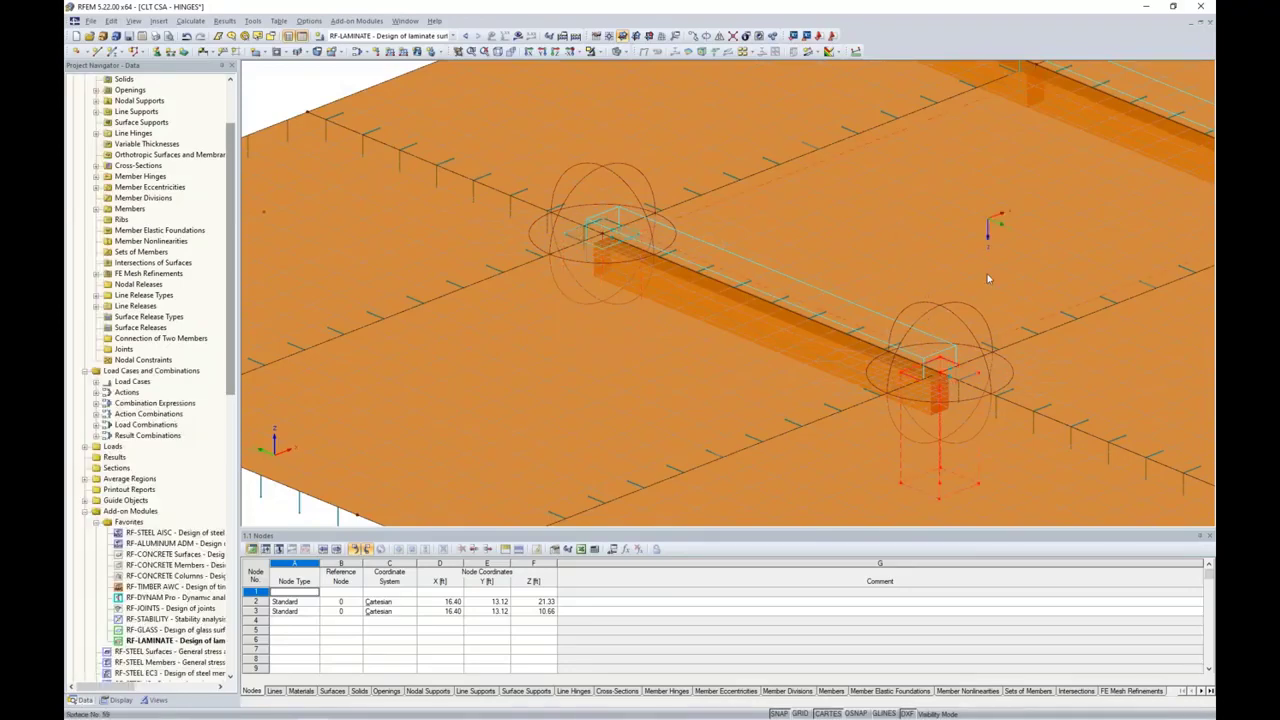
- Reassign the copied average region at the beam's near end to surfaces 57, 59, 60 and 79
scroll(900, 265, "down", 1)
middle_click_drag(905, 320, 793, 268)
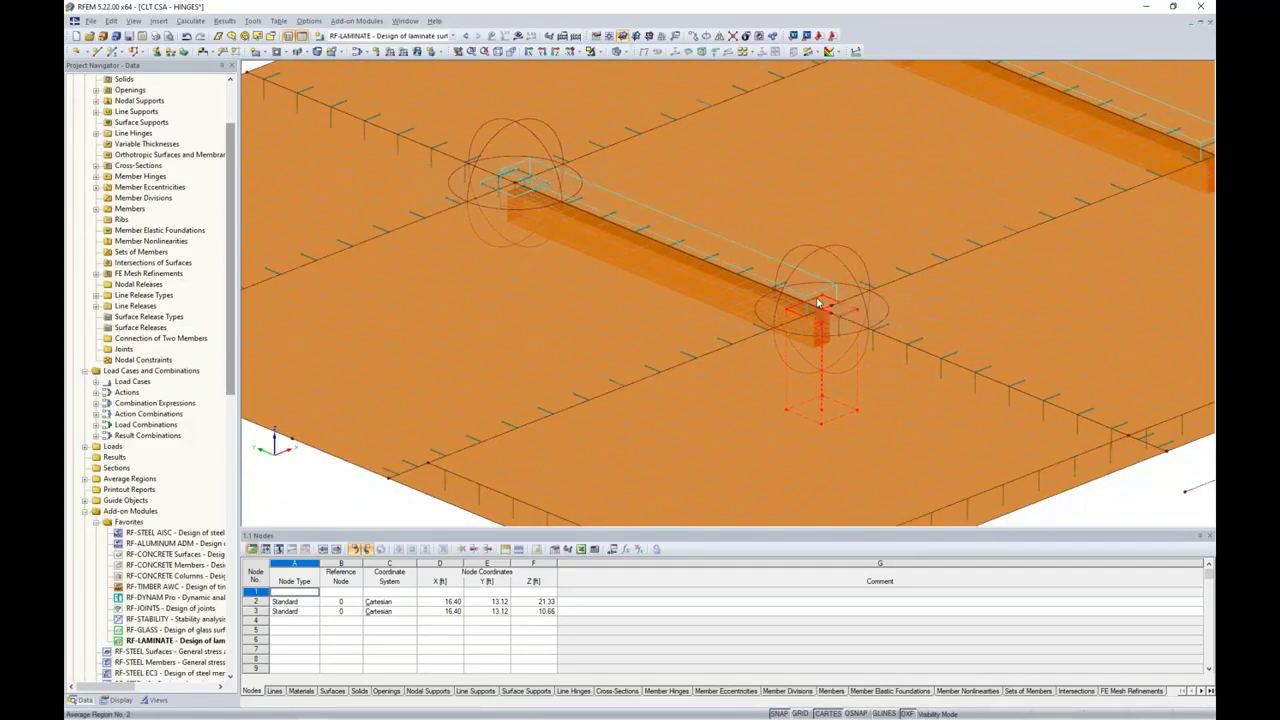
double_click(818, 302)
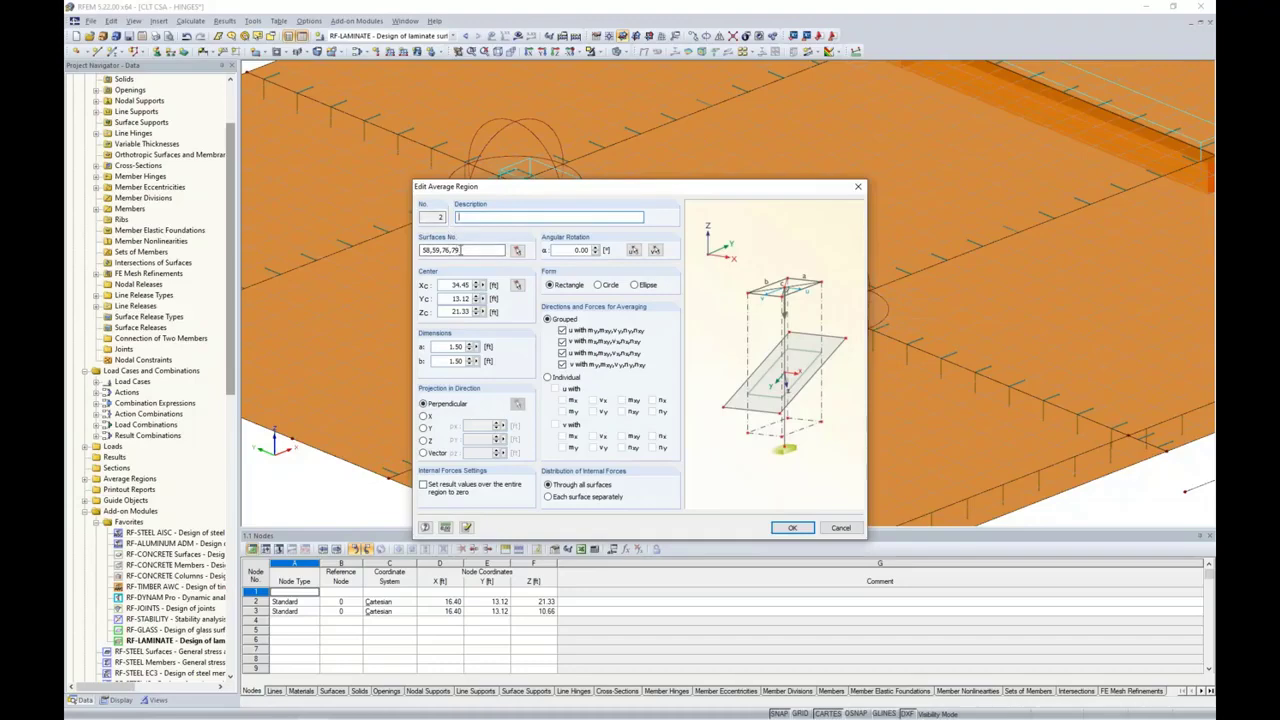
left_click(517, 250)
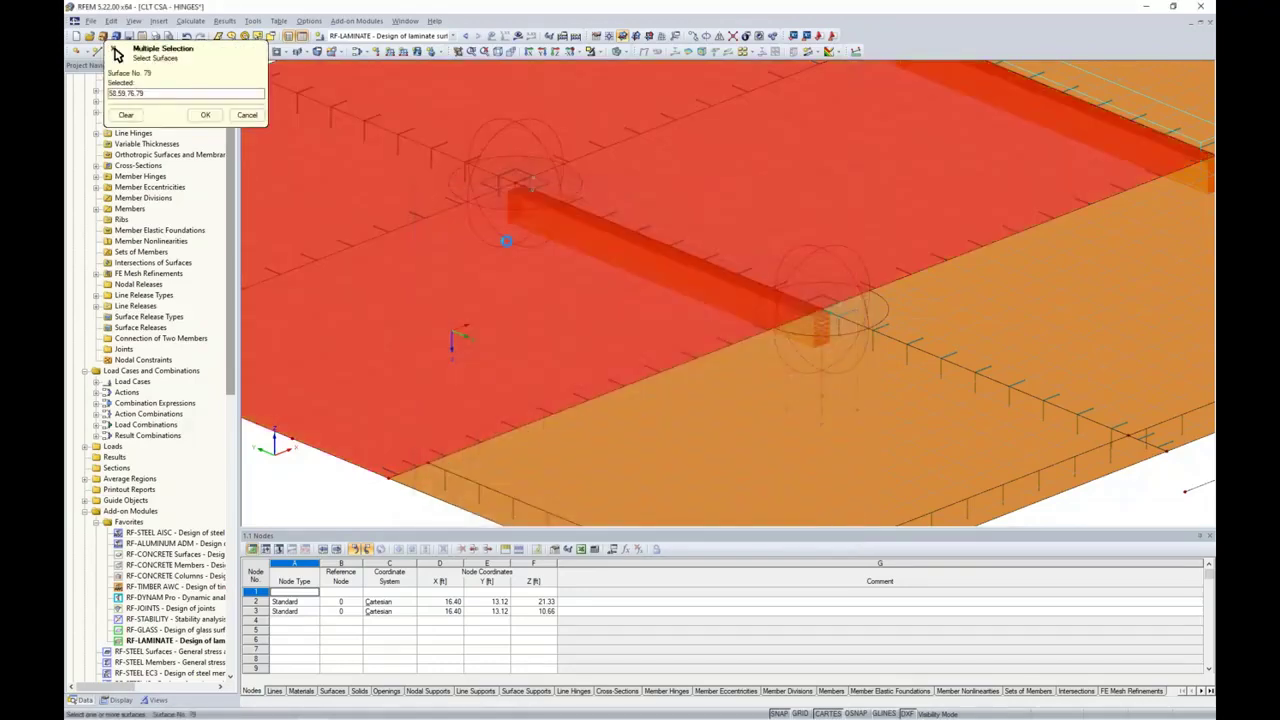
left_click(506, 241)
left_click(577, 65)
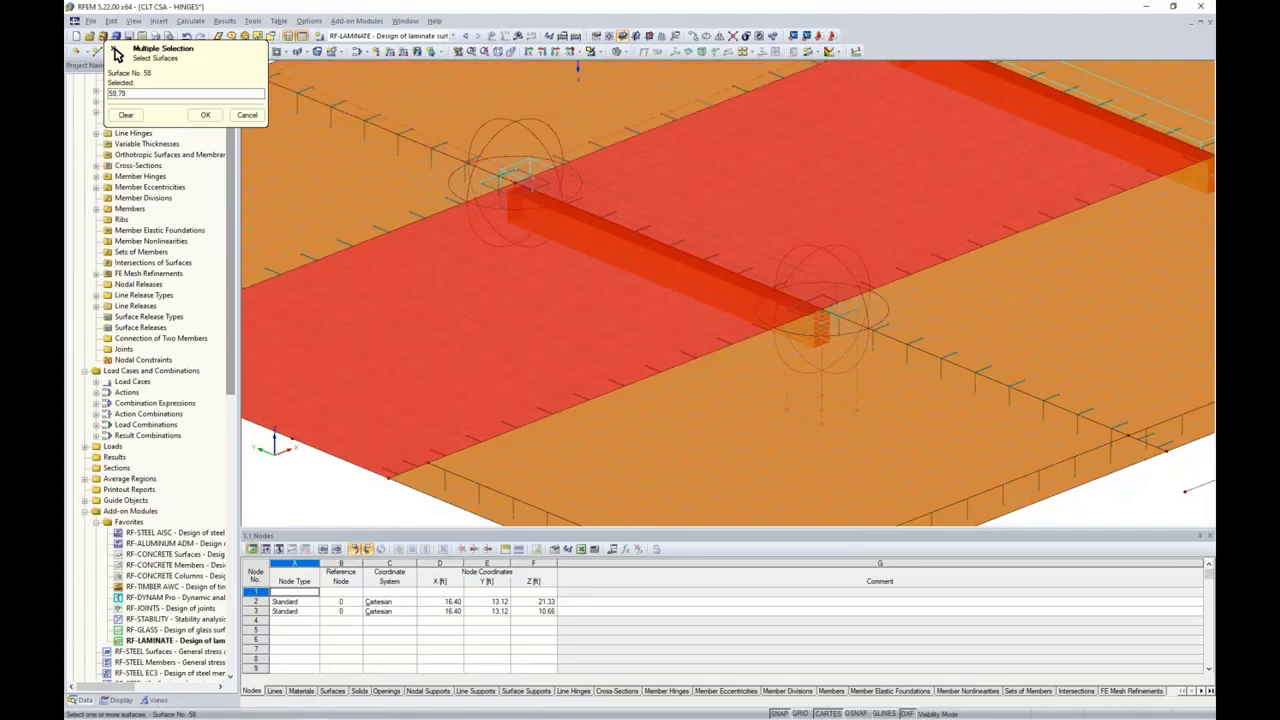
left_click(851, 349)
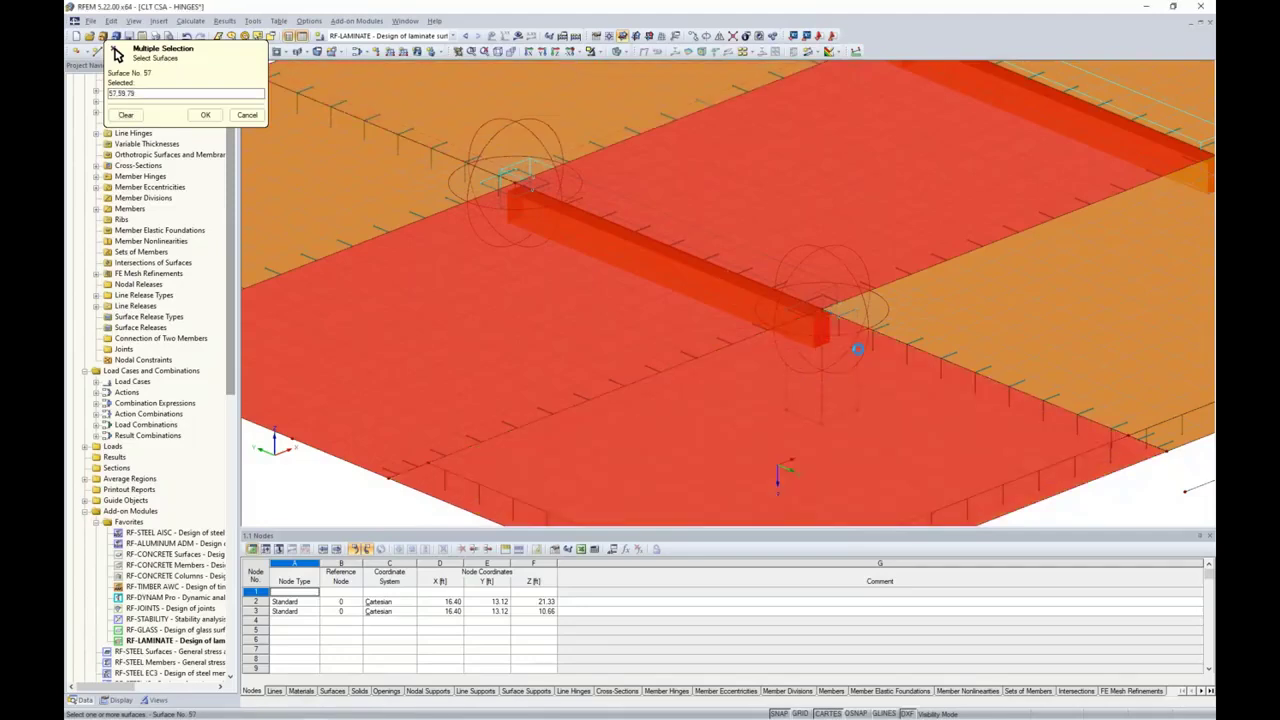
left_click(958, 305)
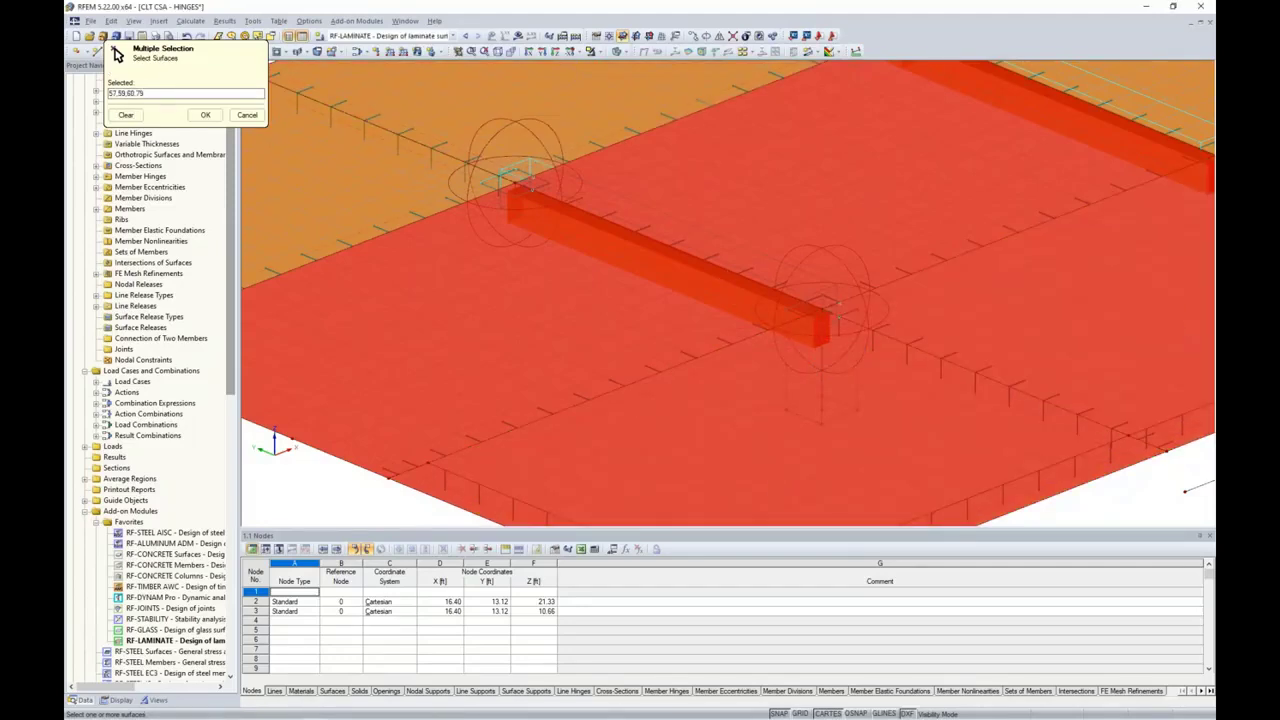
left_click(205, 114)
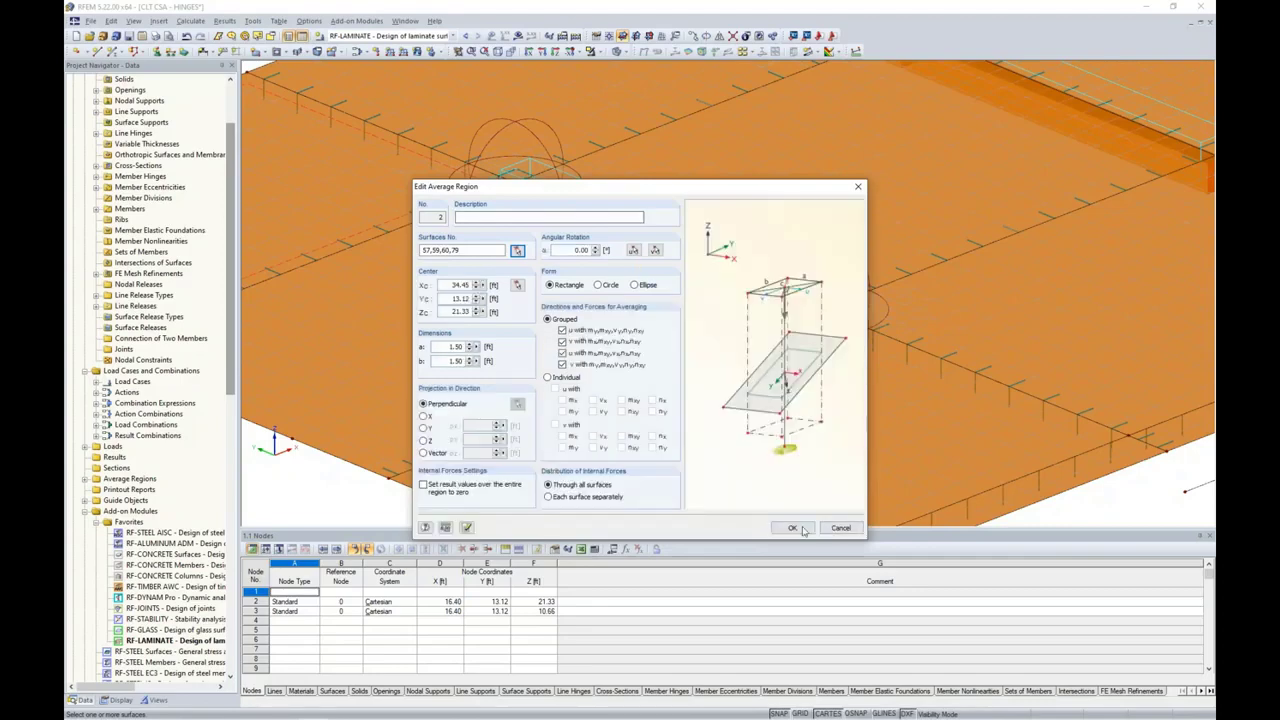
left_click(795, 528)
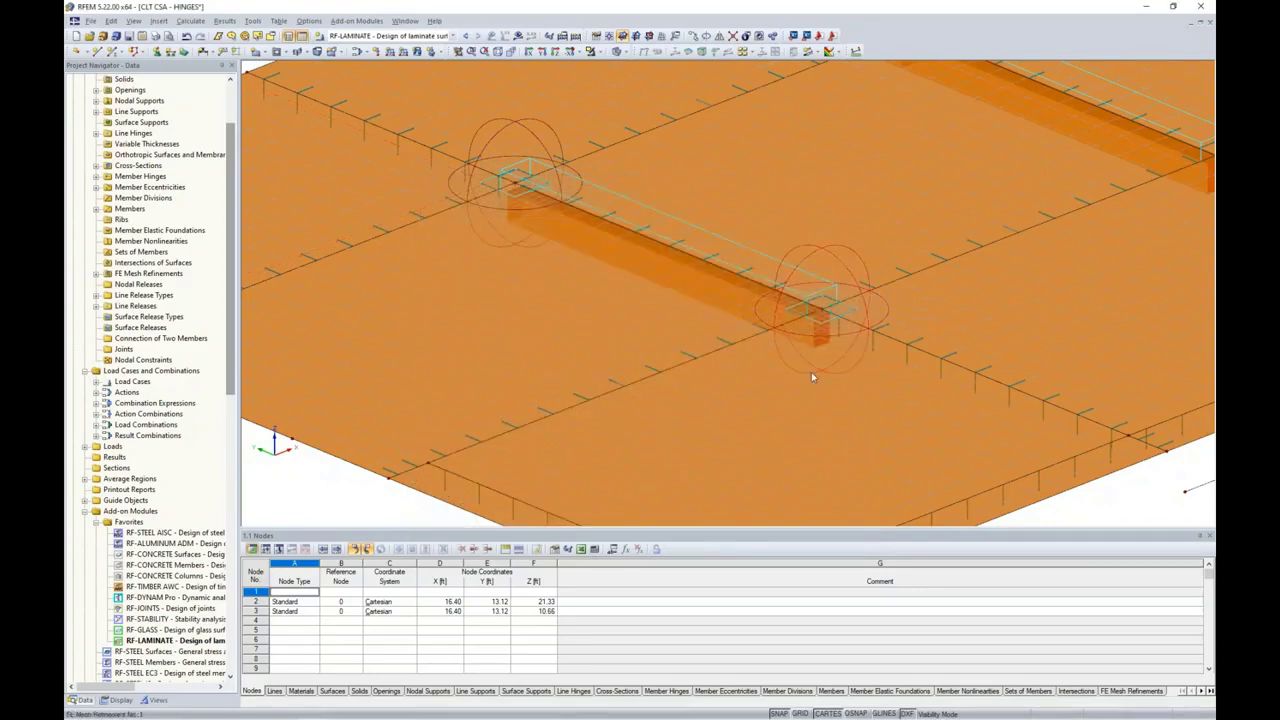
- Switch to load combination CO1 - 1.4D, calculate it and display its results on the roof
scroll(811, 372, "down", 1)
scroll(1093, 510, "down", 1)
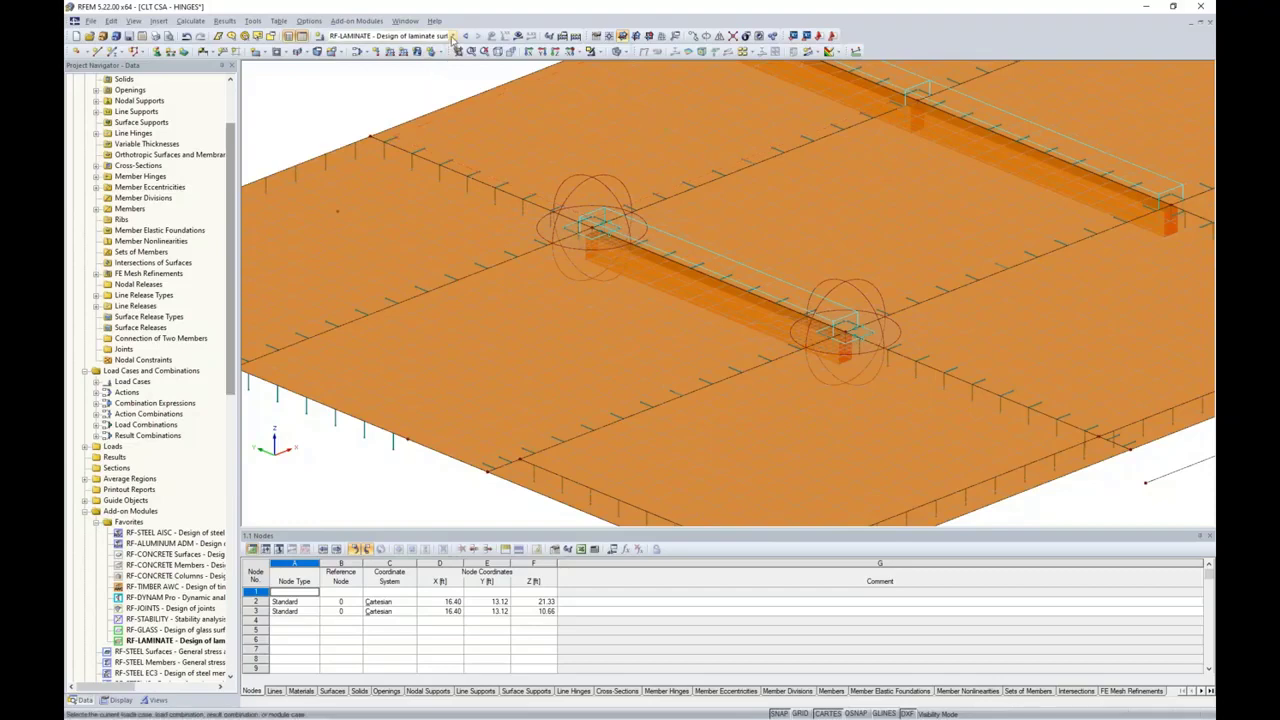
left_click(400, 35)
left_click(366, 65)
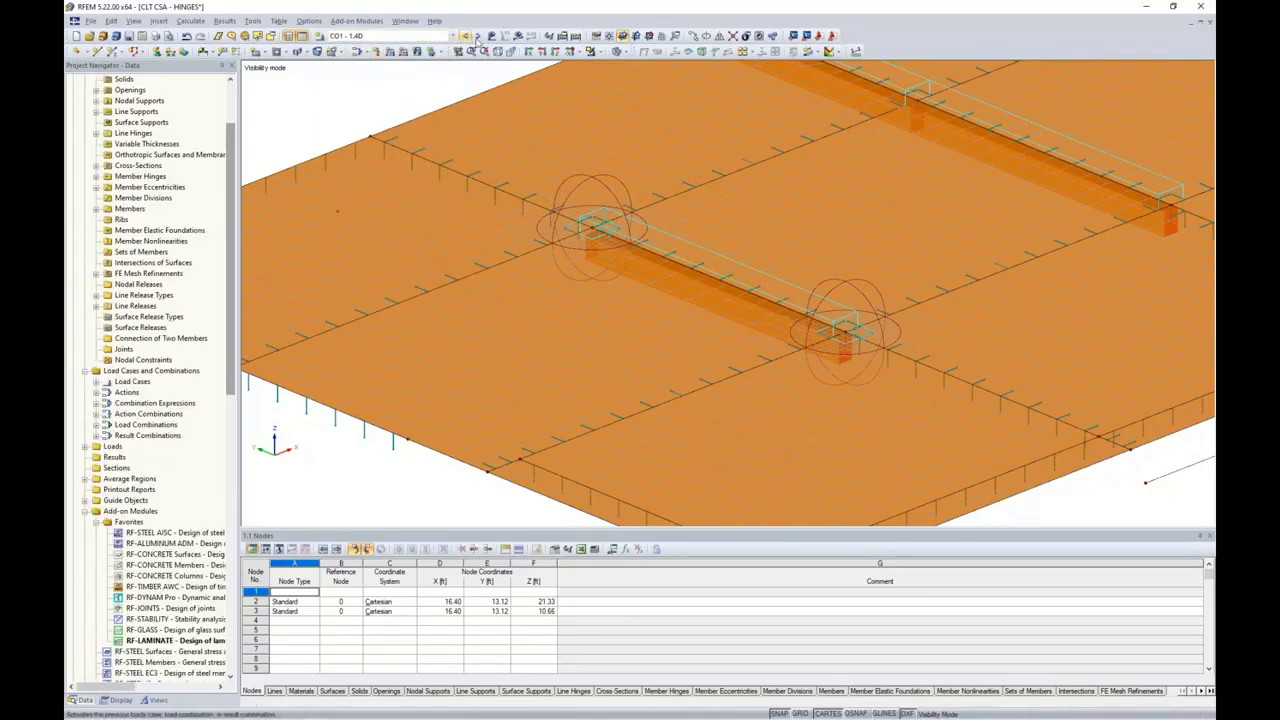
left_click(518, 35)
left_click(619, 383)
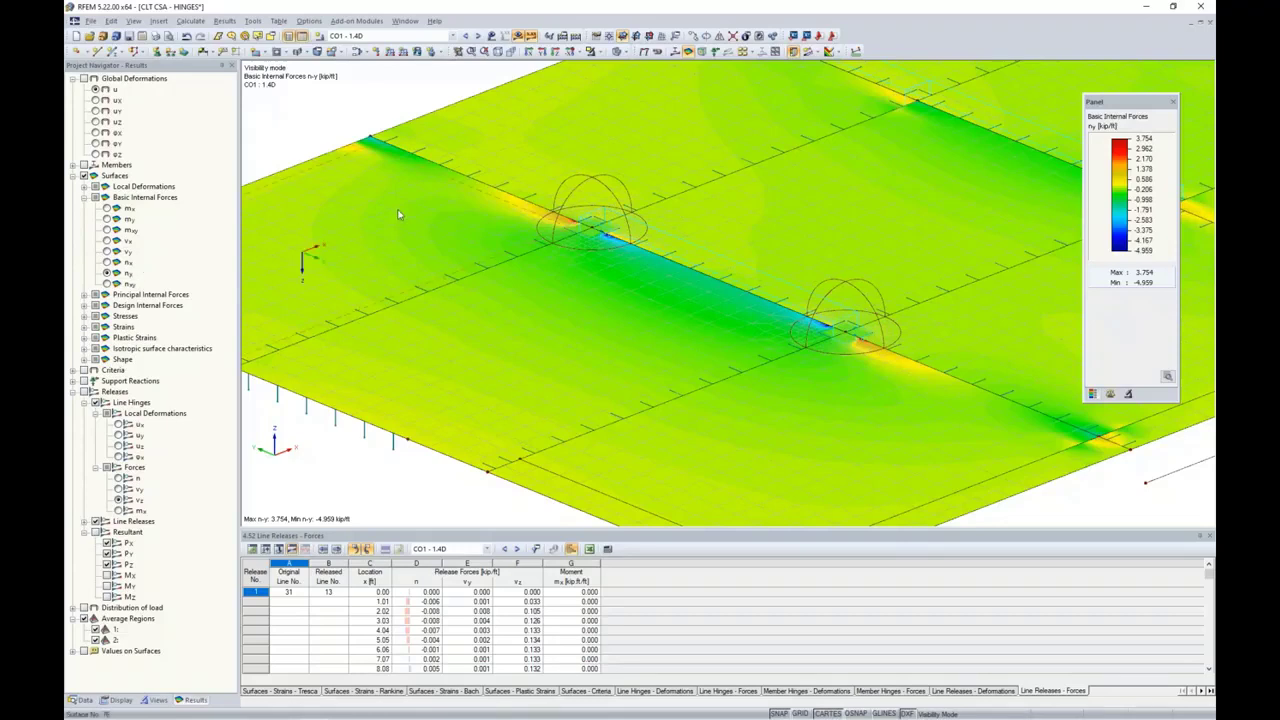
- Compare the roof's n-y internal forces at the beam ends with the average regions switched off and back on
scroll(588, 234, "up", 1)
scroll(588, 234, "up", 1)
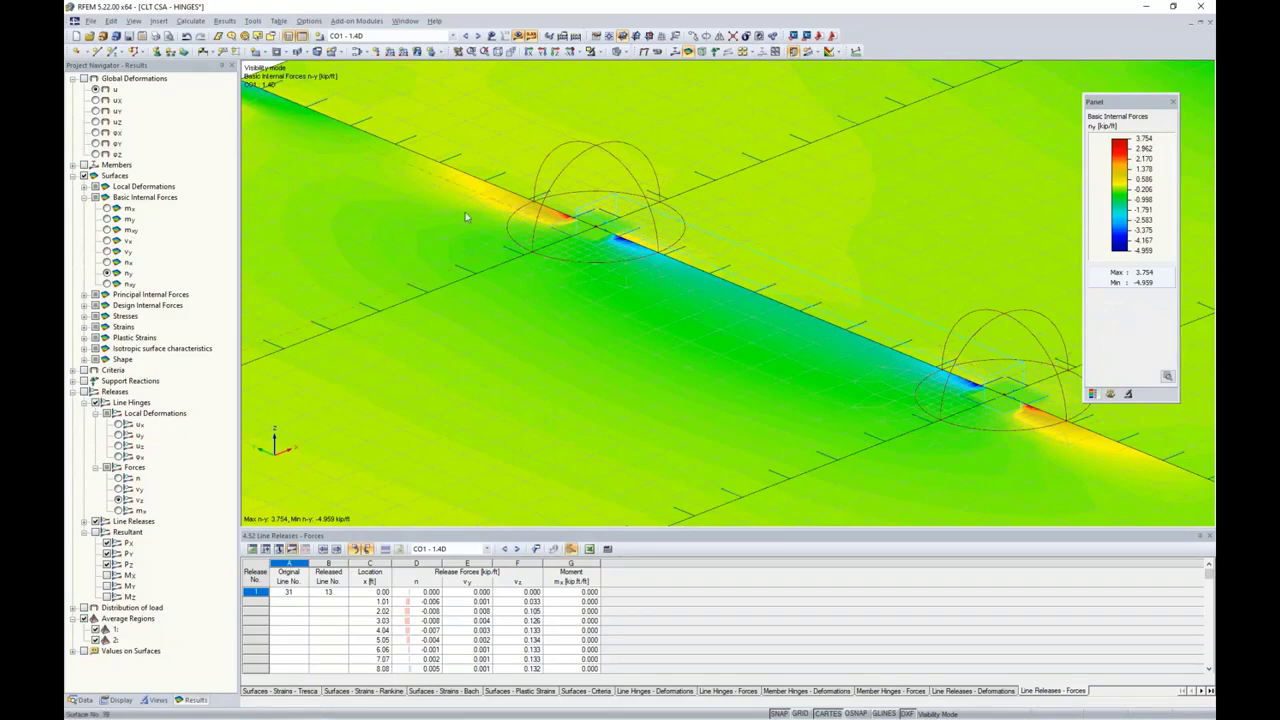
left_click(73, 399)
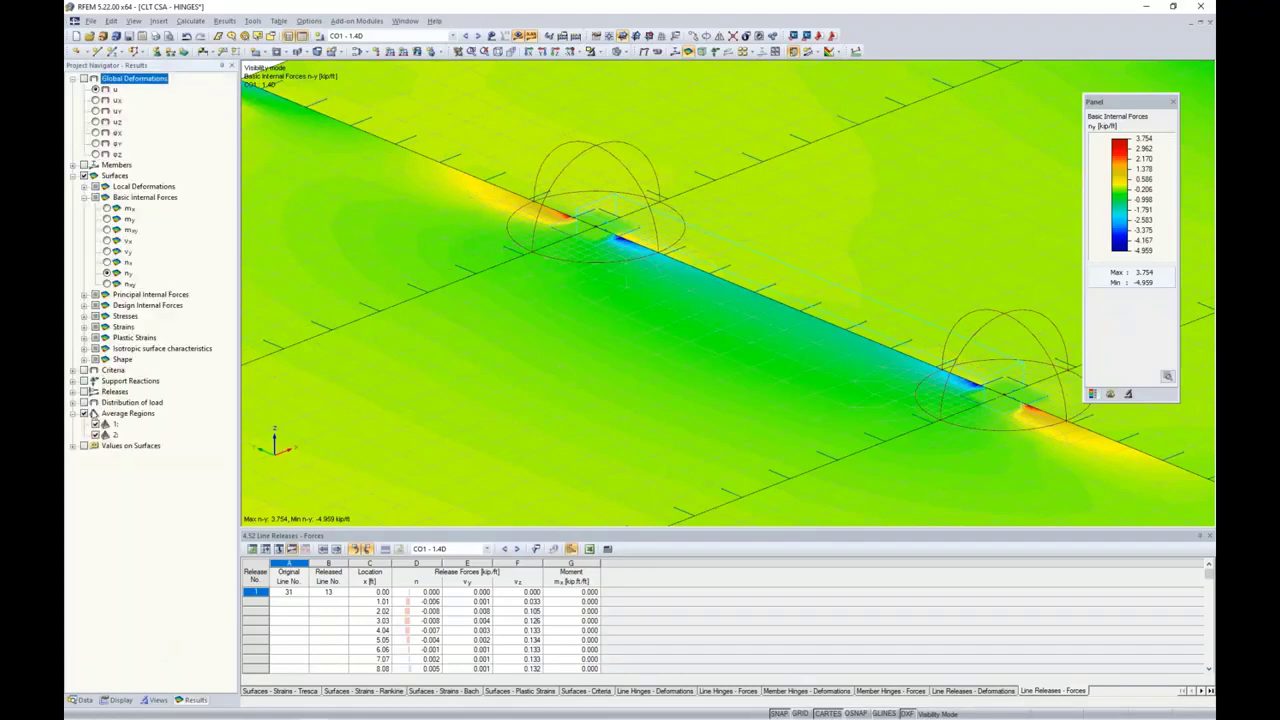
left_click(84, 414)
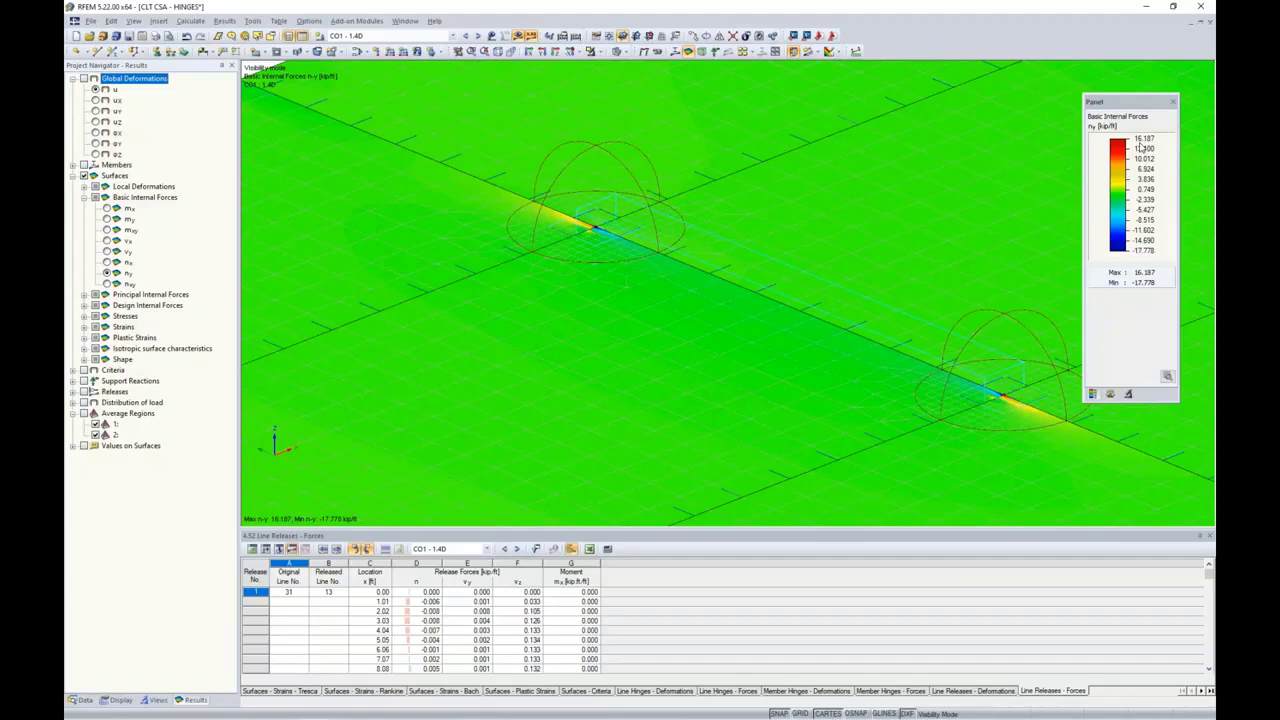
left_click(85, 413)
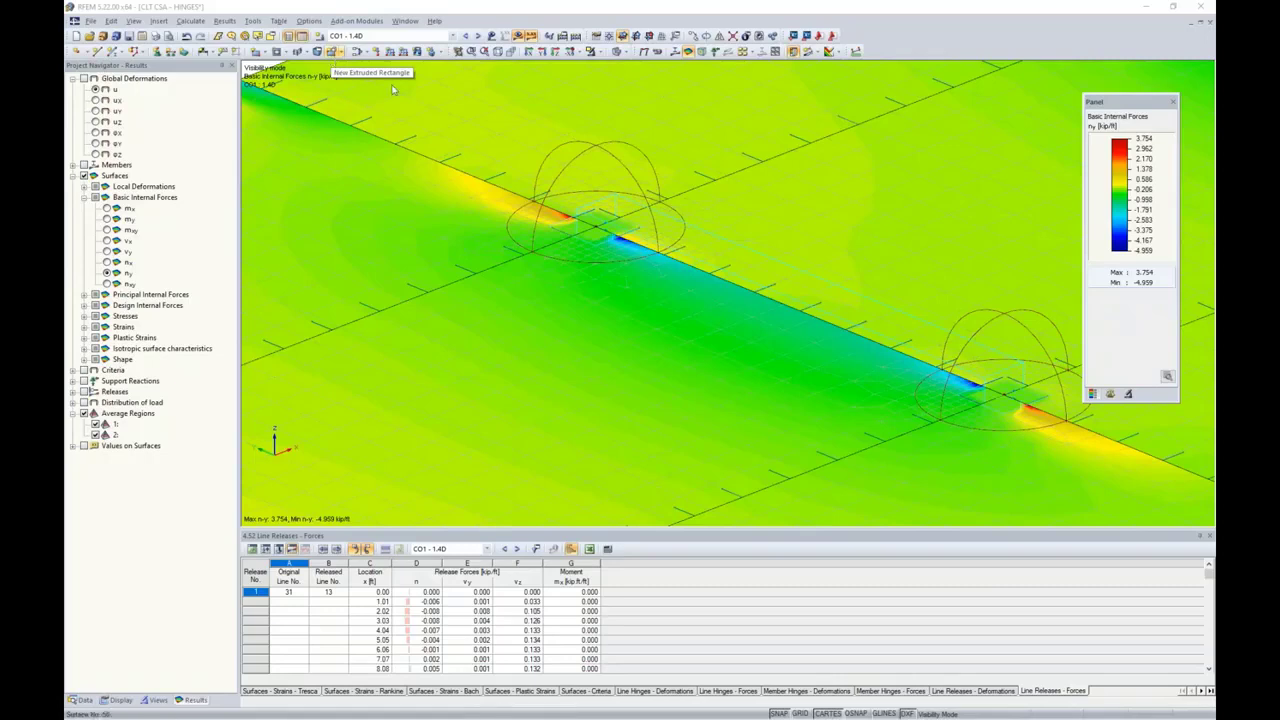
- Hide the results and switch to the CLT CSA - FINISH model
scroll(590, 230, "down", 3)
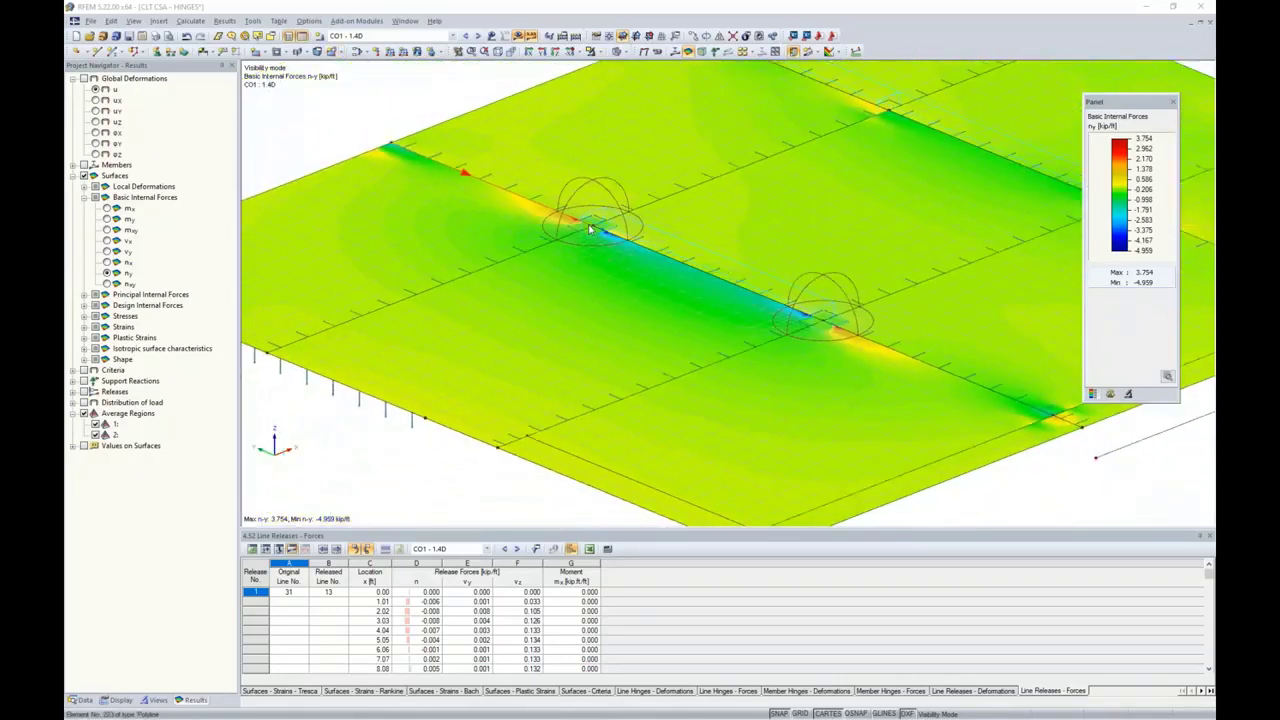
scroll(590, 230, "down", 2)
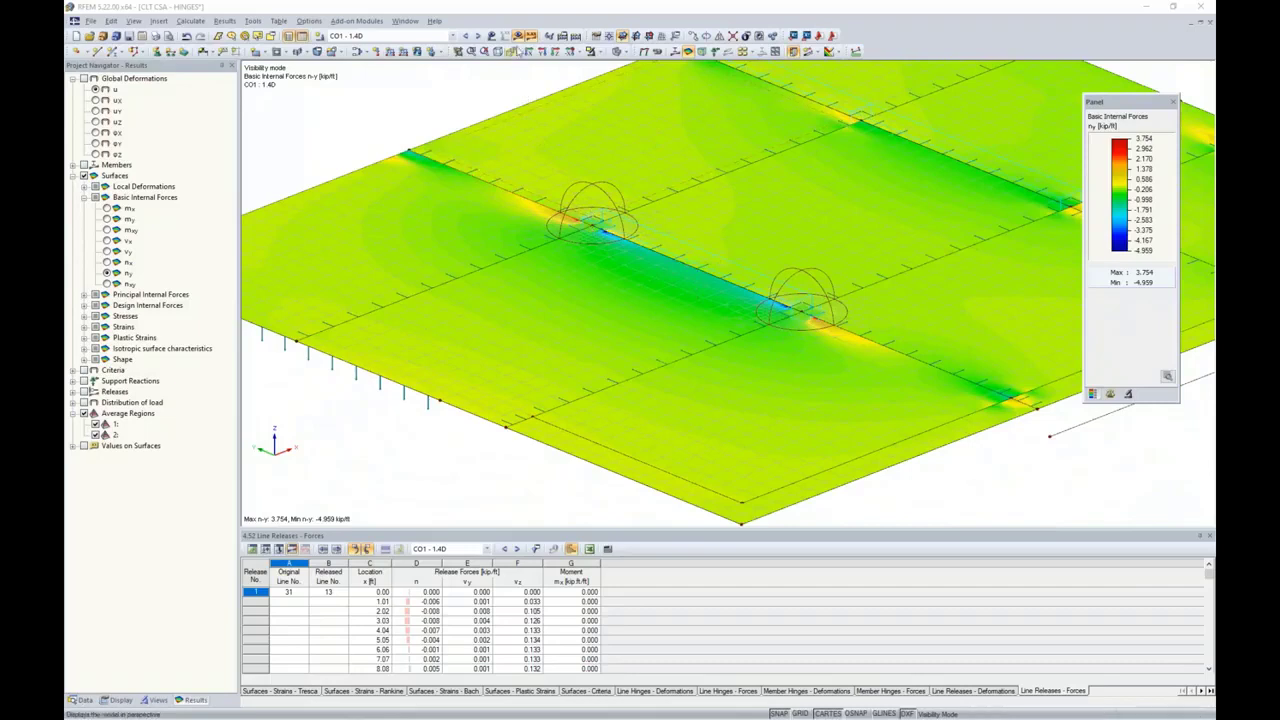
left_click(517, 36)
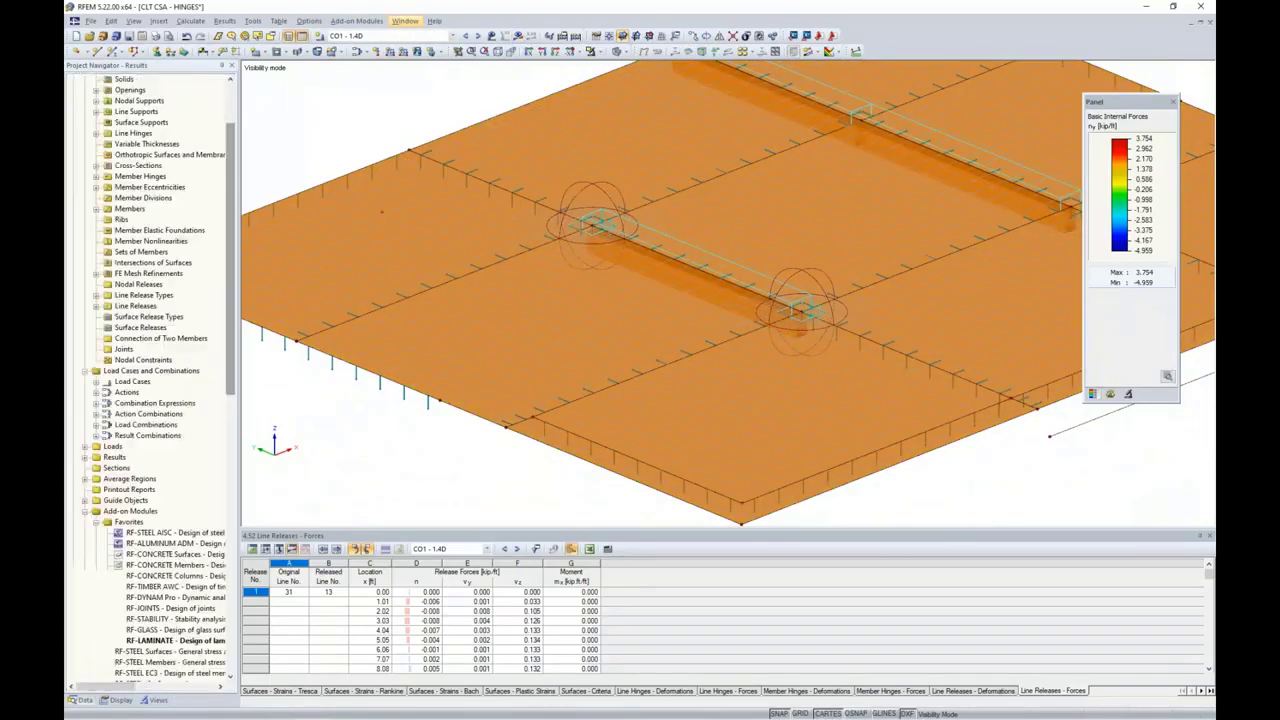
left_click(405, 21)
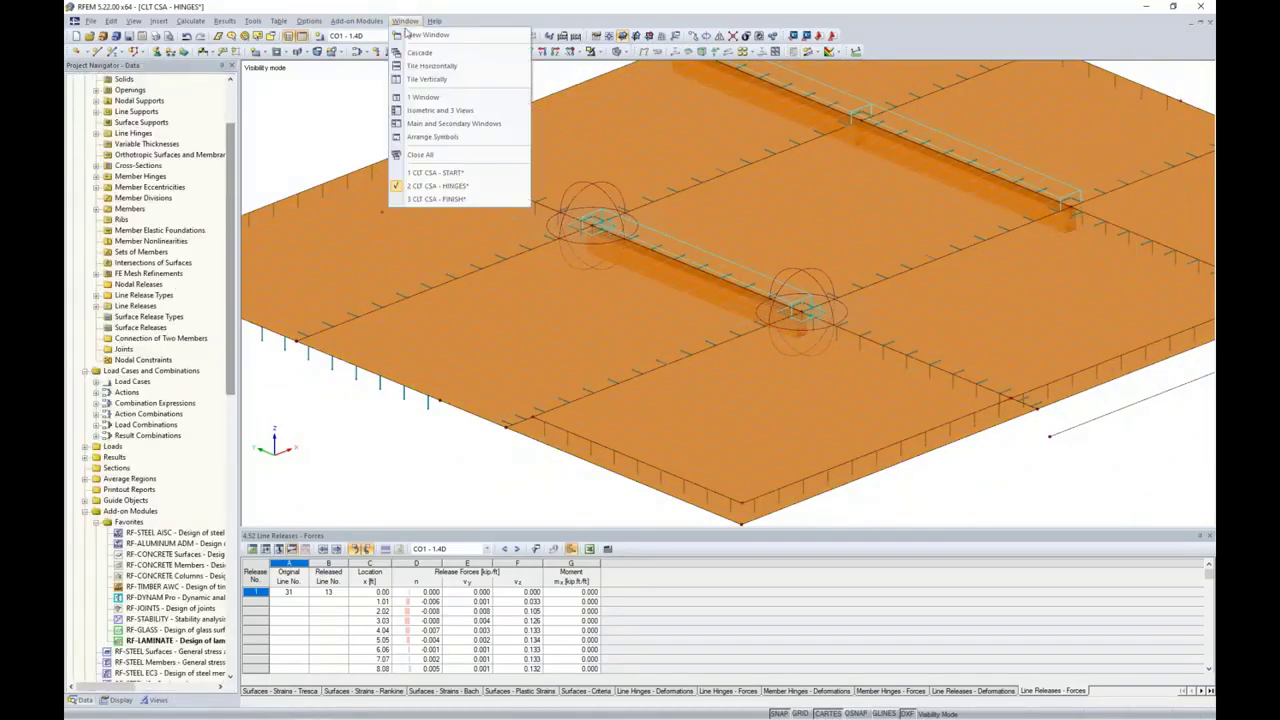
left_click(430, 199)
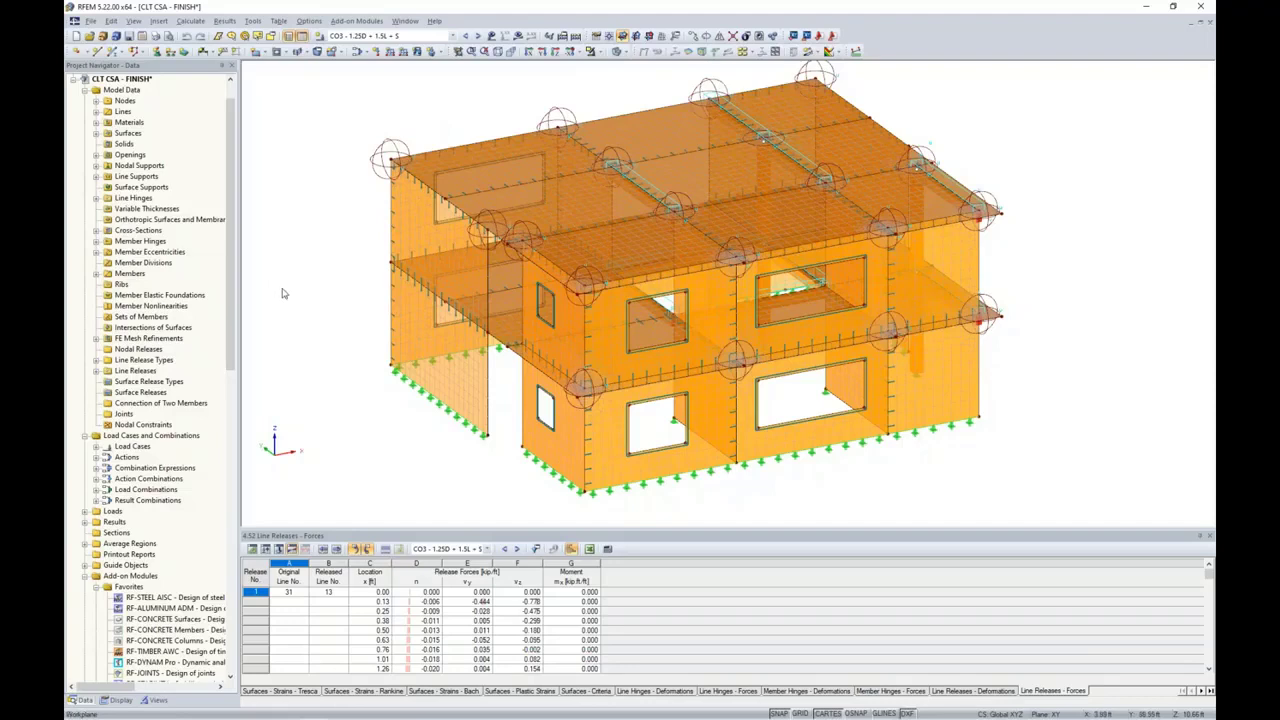
- Open the RF-LAMINATE module with its maximum stress ratios by loading
scroll(140, 392, "down", 5)
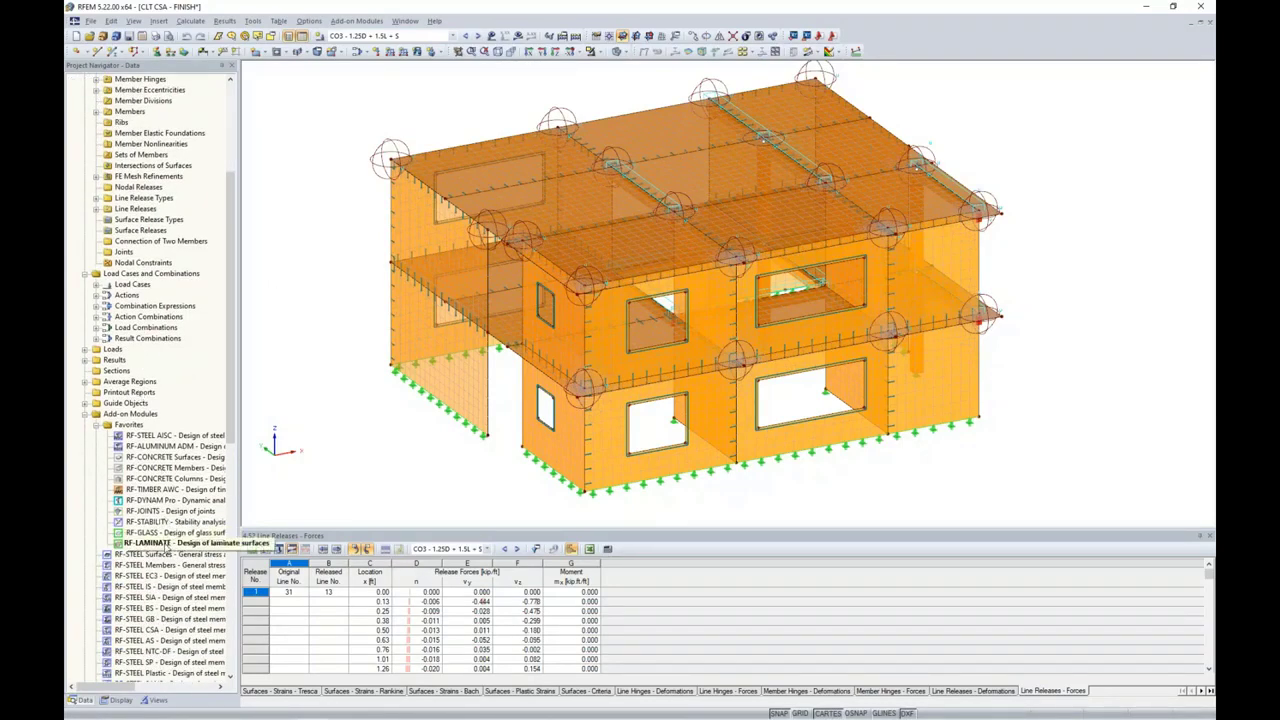
double_click(165, 543)
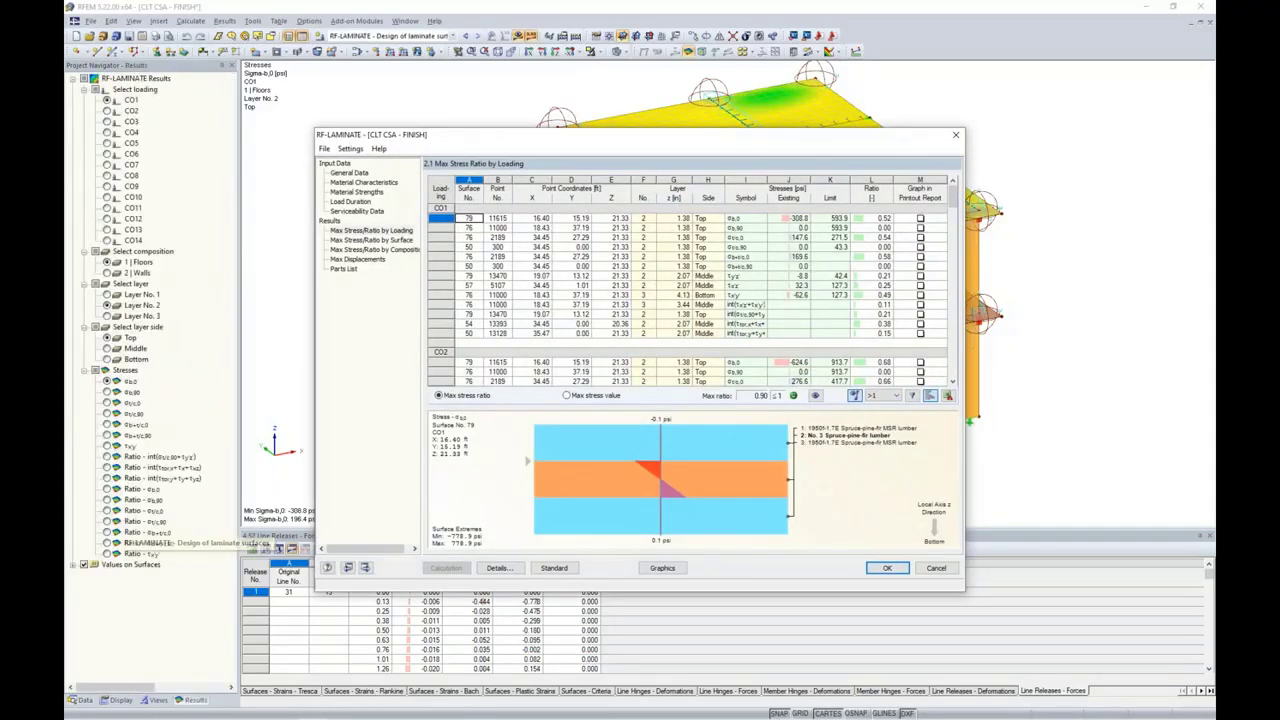
left_click_drag(631, 141, 673, 142)
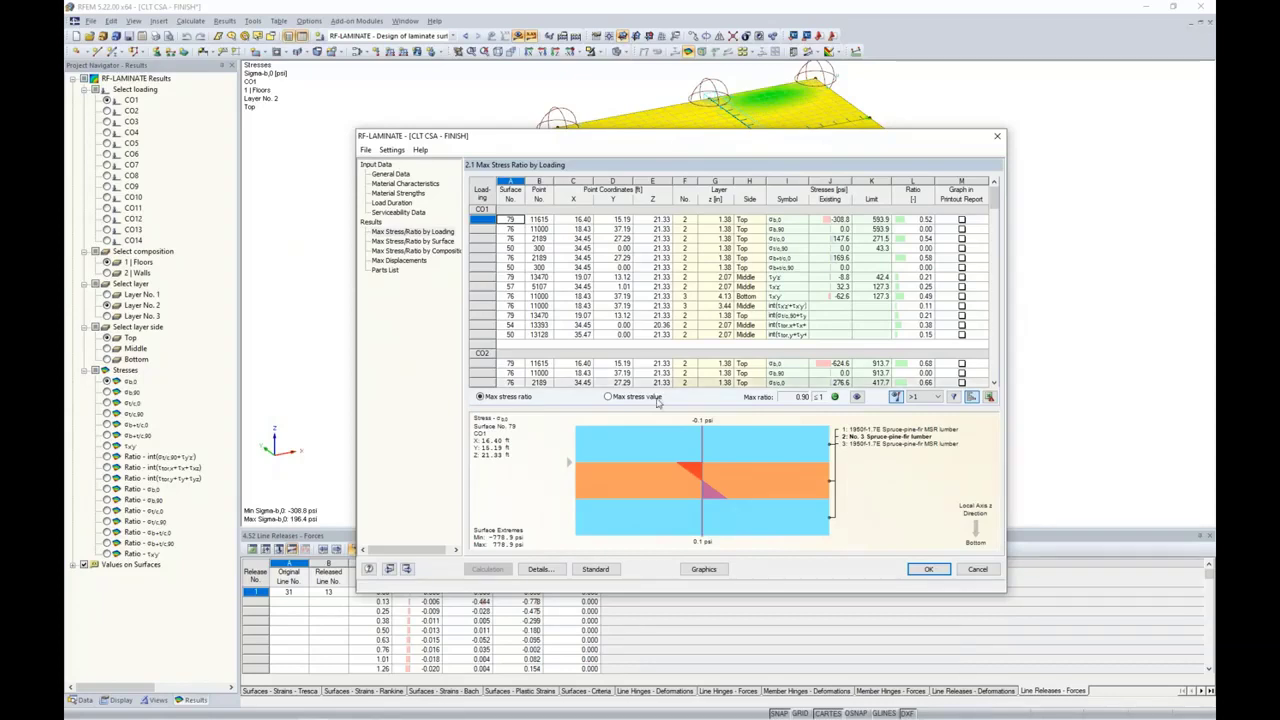
- Check the results detail for applying smoothed internal forces in the defined average regions, discard any changes there, and close the module
left_click(551, 569)
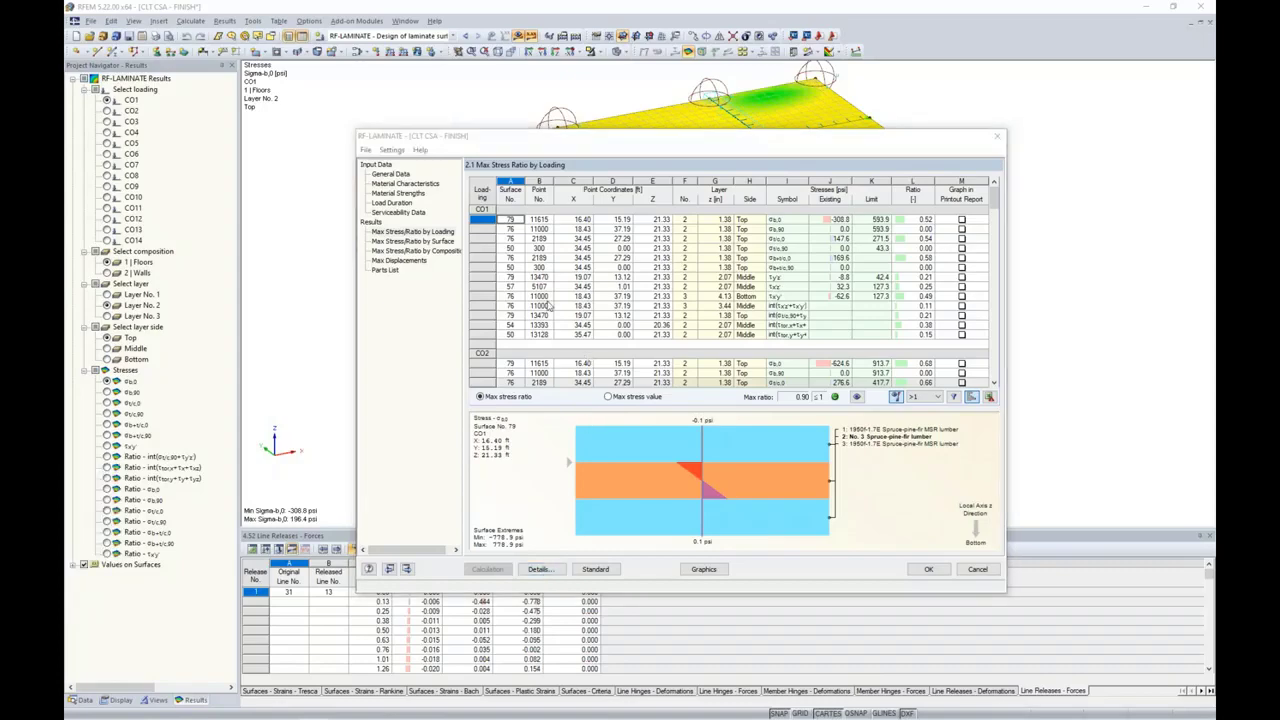
left_click(500, 180)
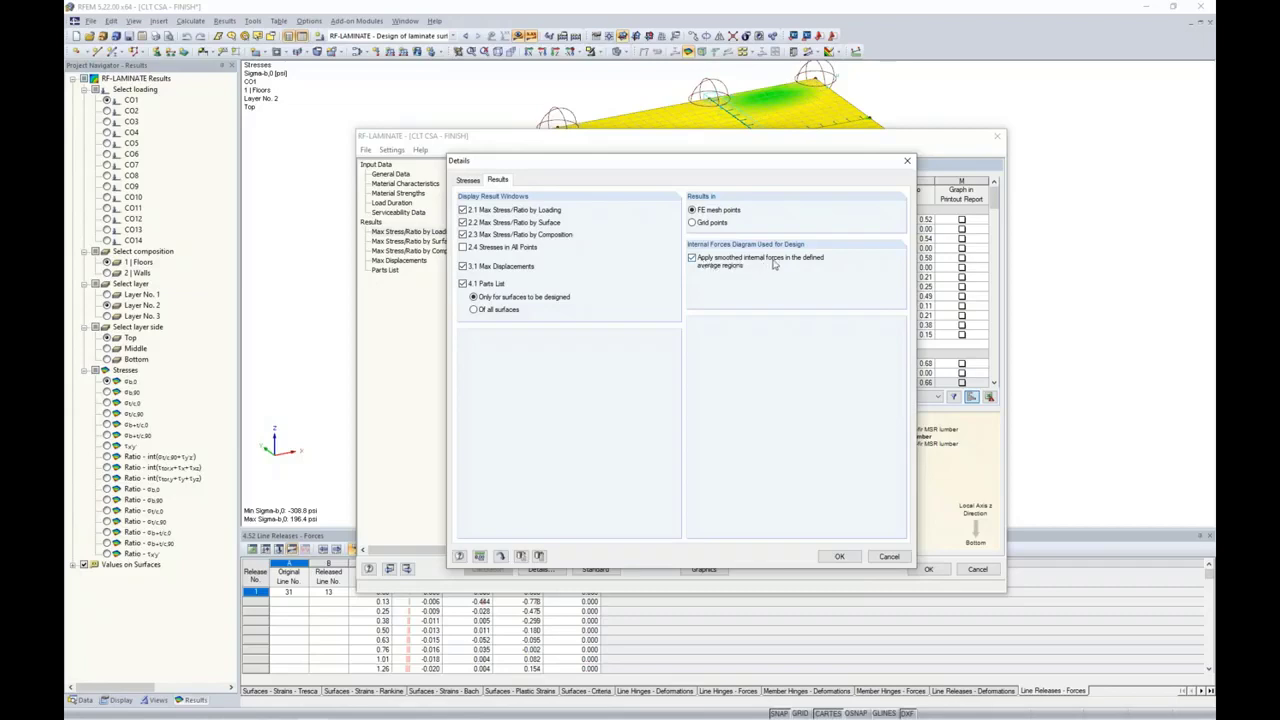
left_click(692, 258)
left_click(889, 556)
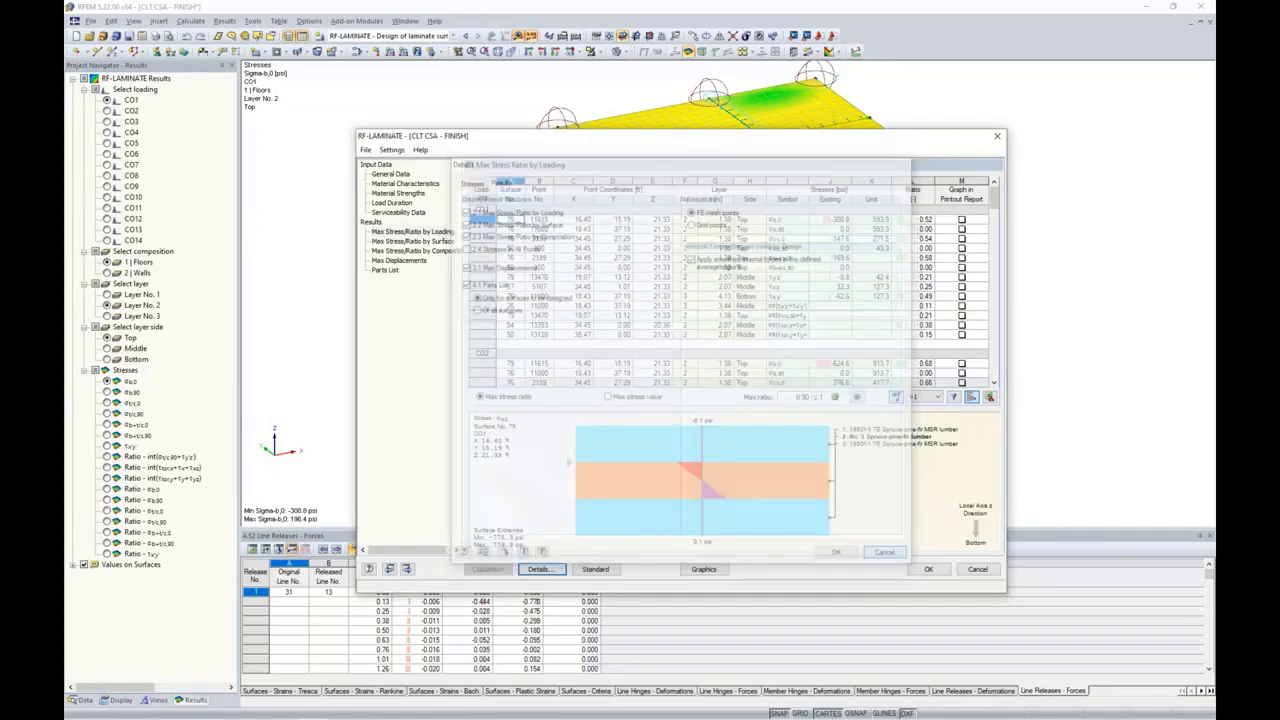
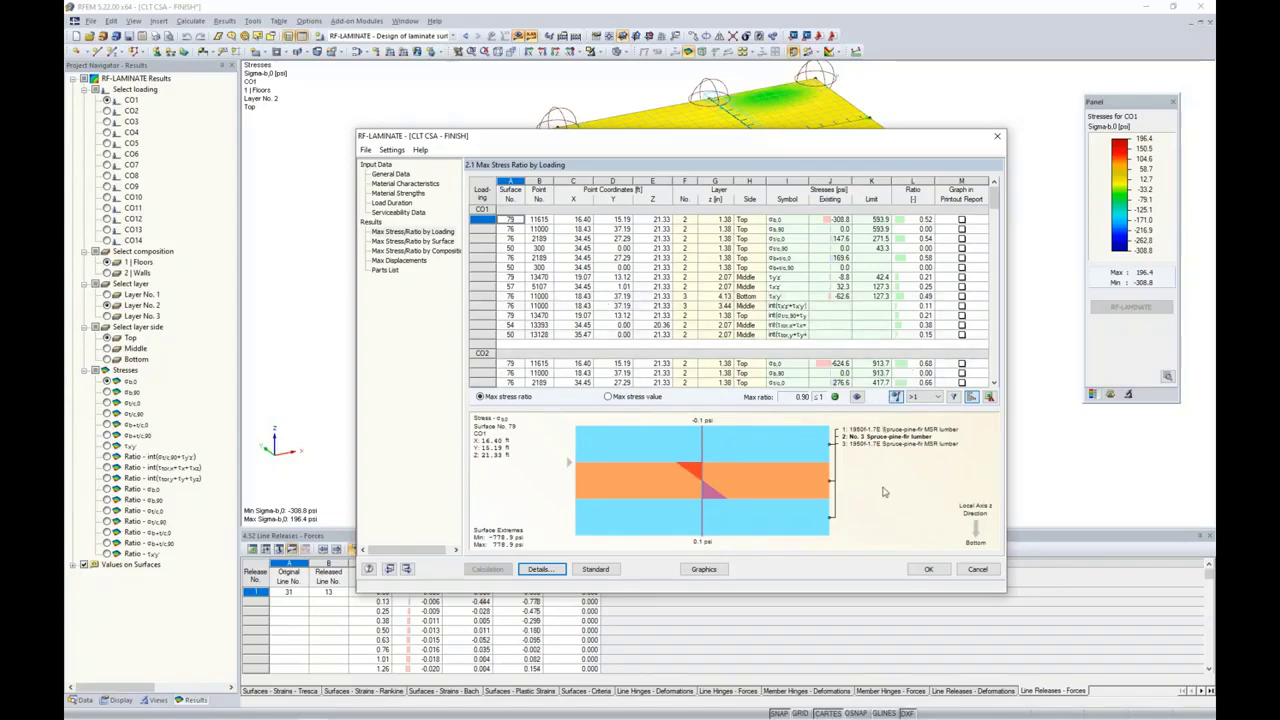
left_click(930, 570)
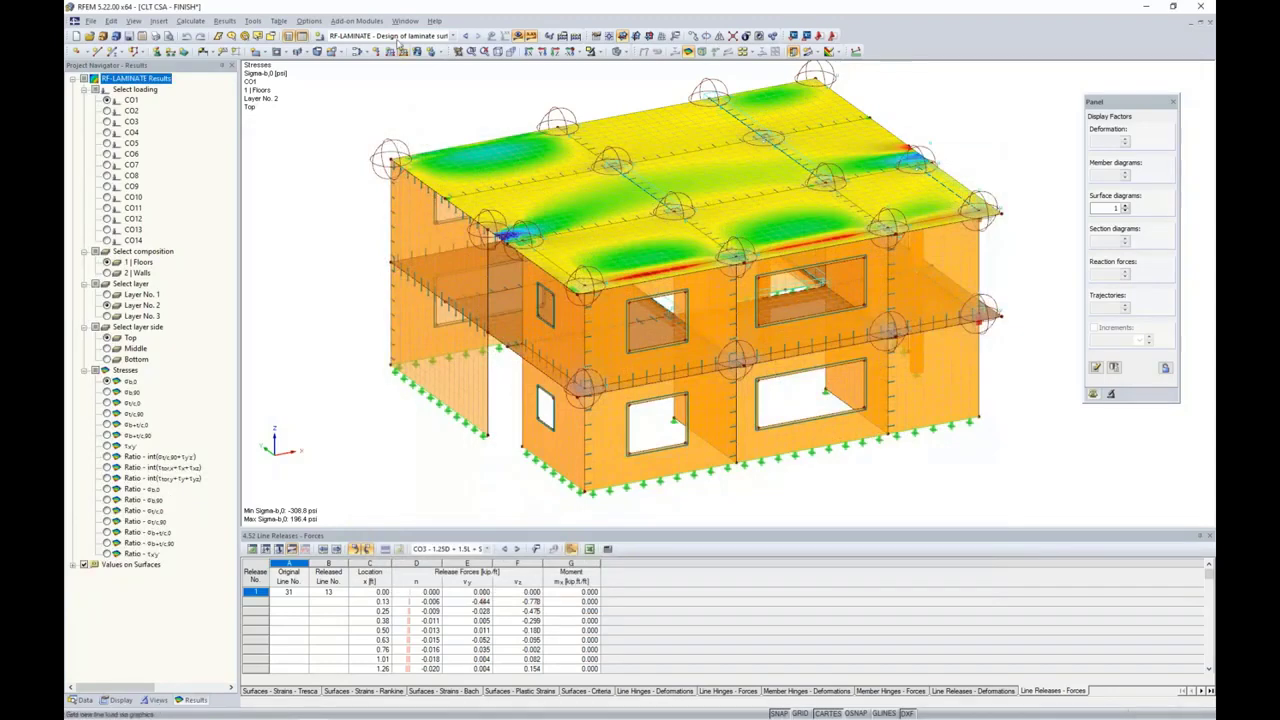
- Show the results of load combination CO3 - 1.25D + 1.5L + S with the release results hidden
left_click(452, 35)
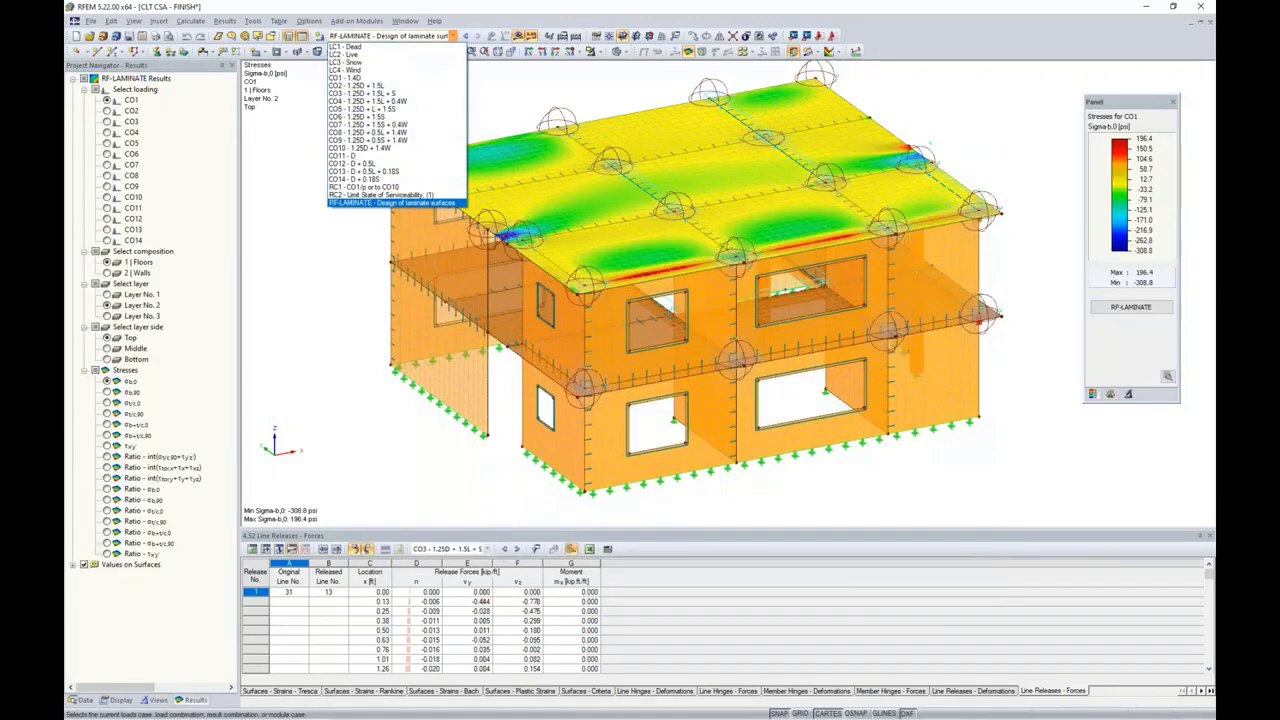
left_click(386, 96)
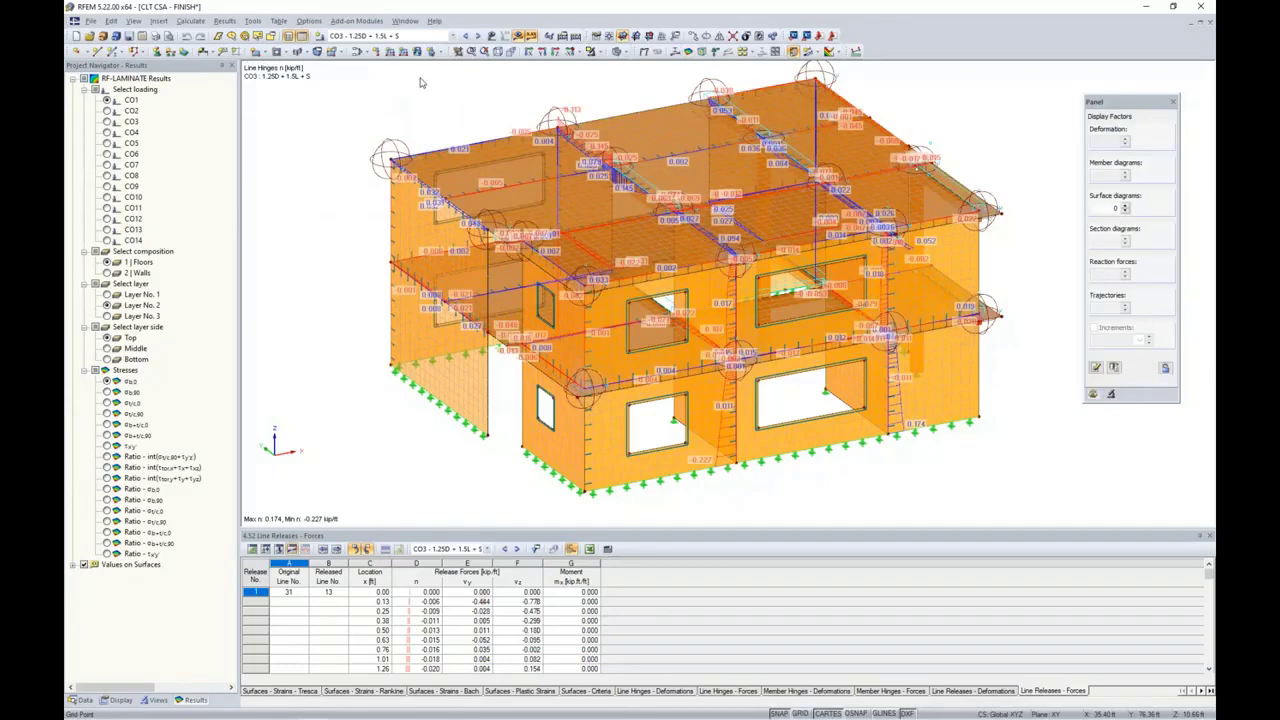
left_click(84, 208)
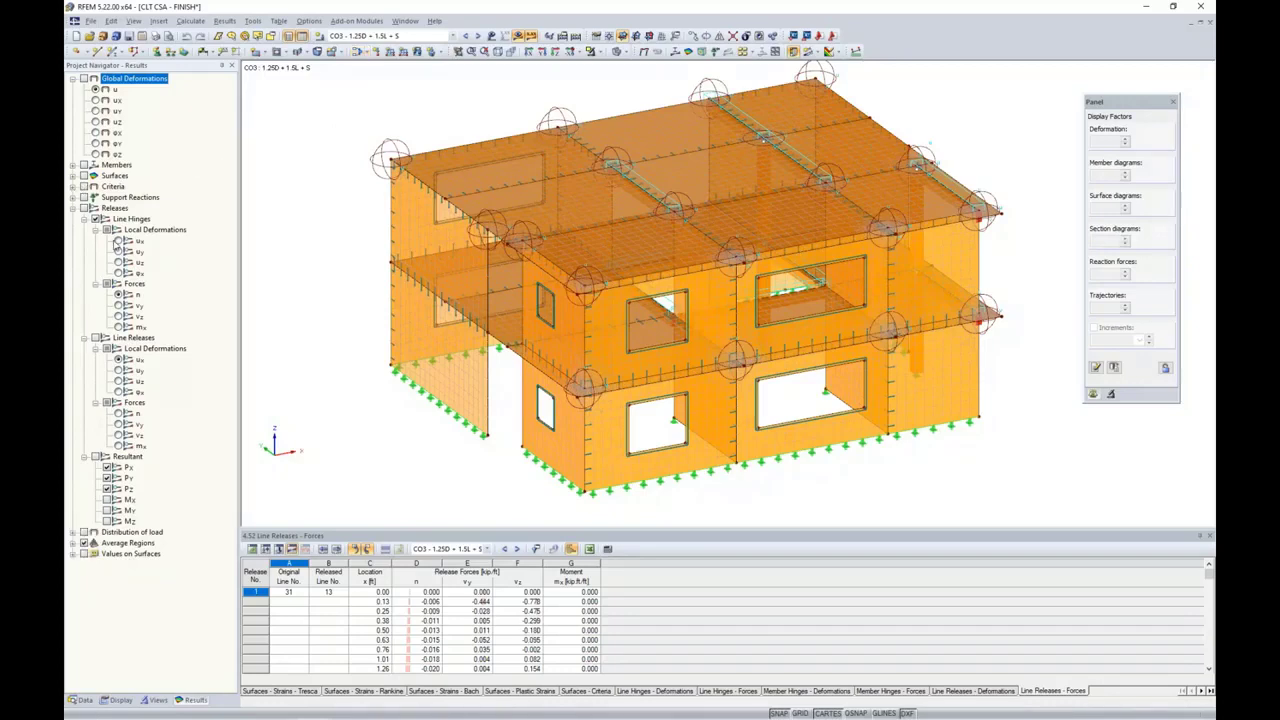
left_click(72, 208)
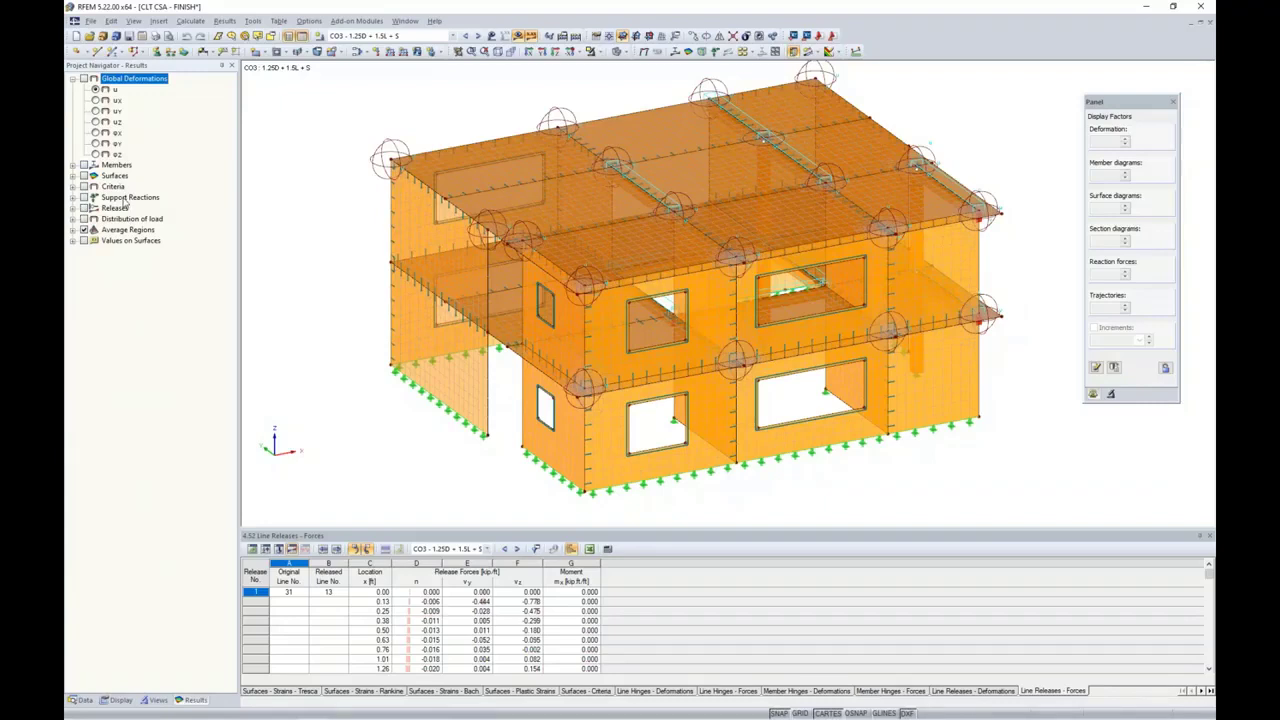
- Display the members' M-z internal forces and isolate the upper-storey column at the building's open corner
left_click(73, 165)
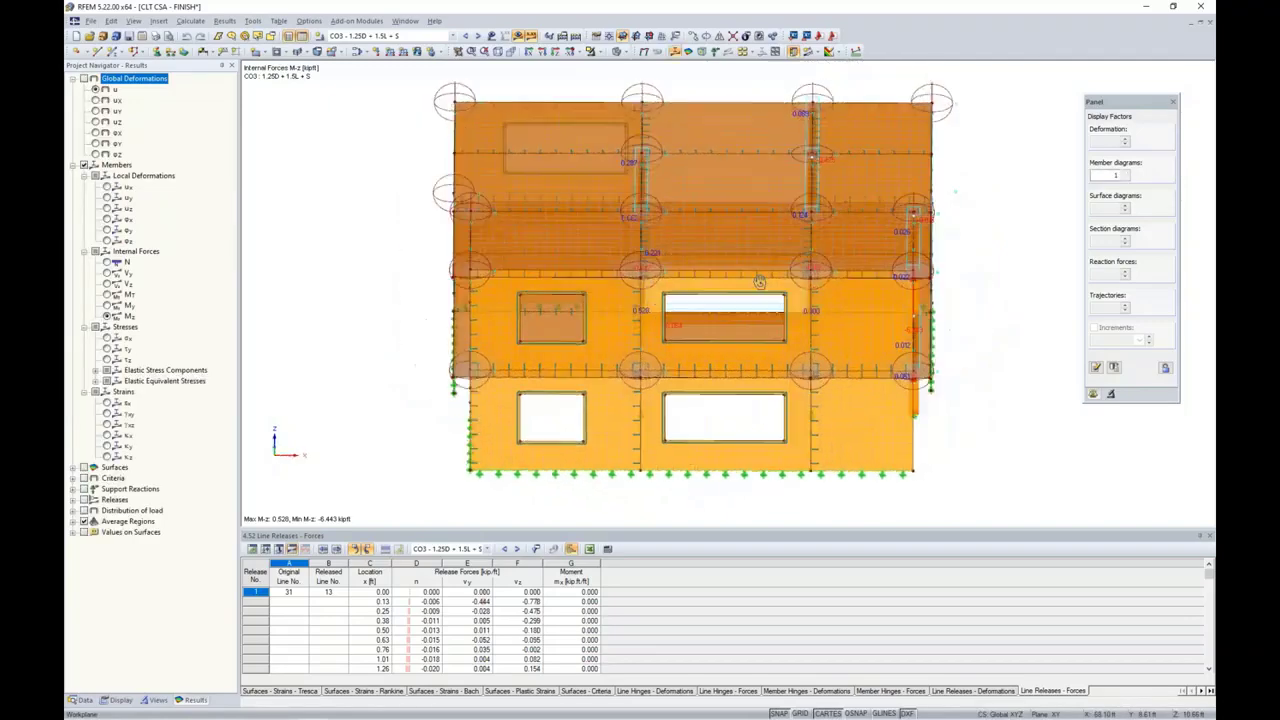
middle_click_drag(760, 282, 720, 260, "ctrl")
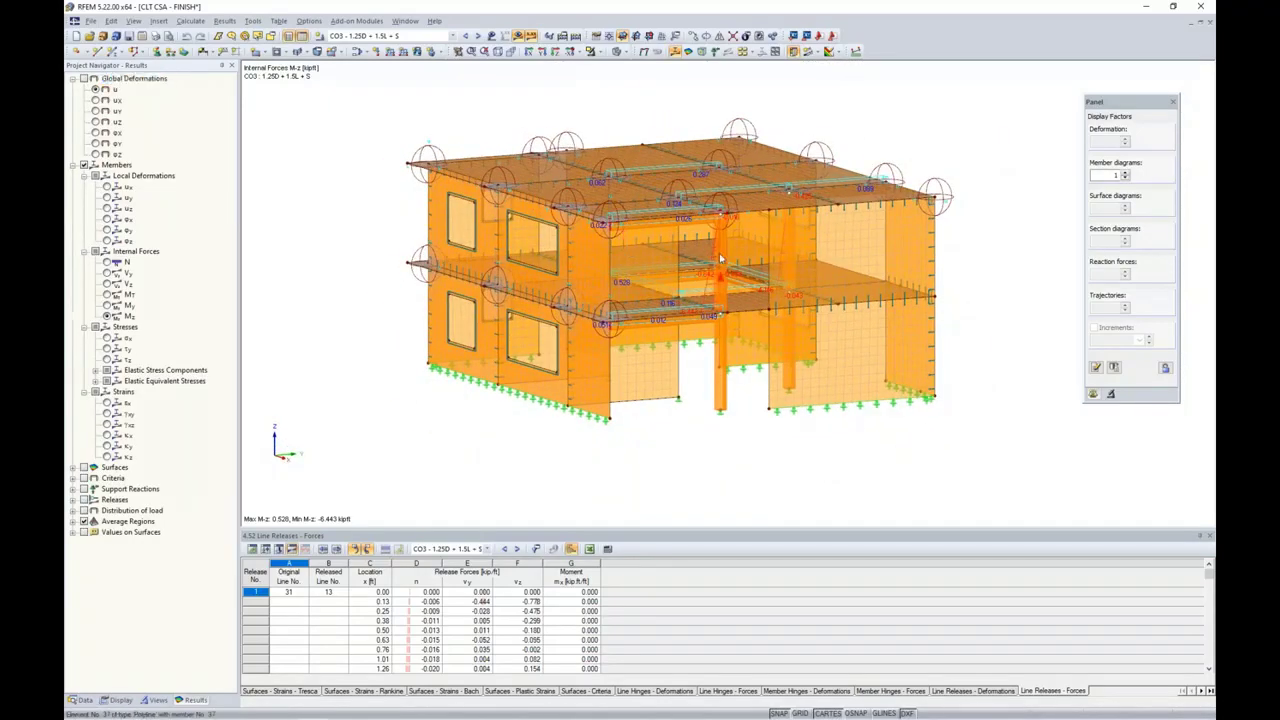
left_click(600, 53)
left_click(620, 66)
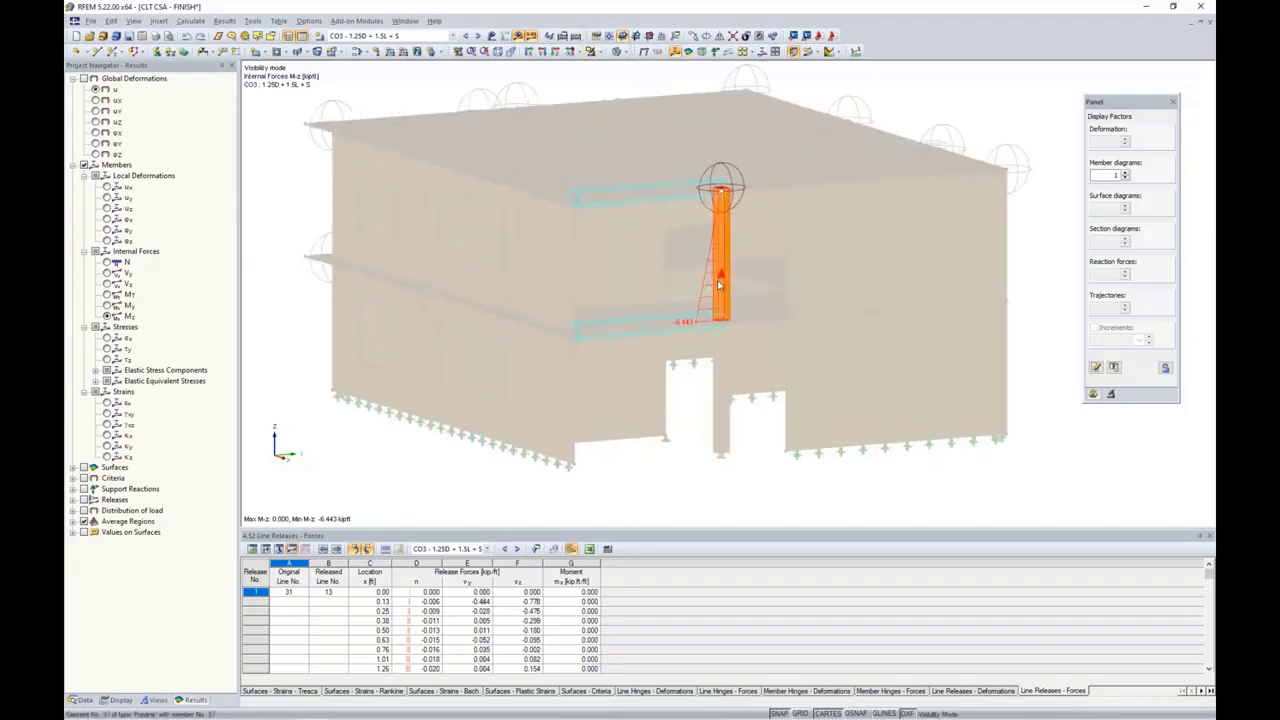
- Review the isolated column's internal force diagrams for N, V-y, V-z and M-y
scroll(718, 285, "up", 3)
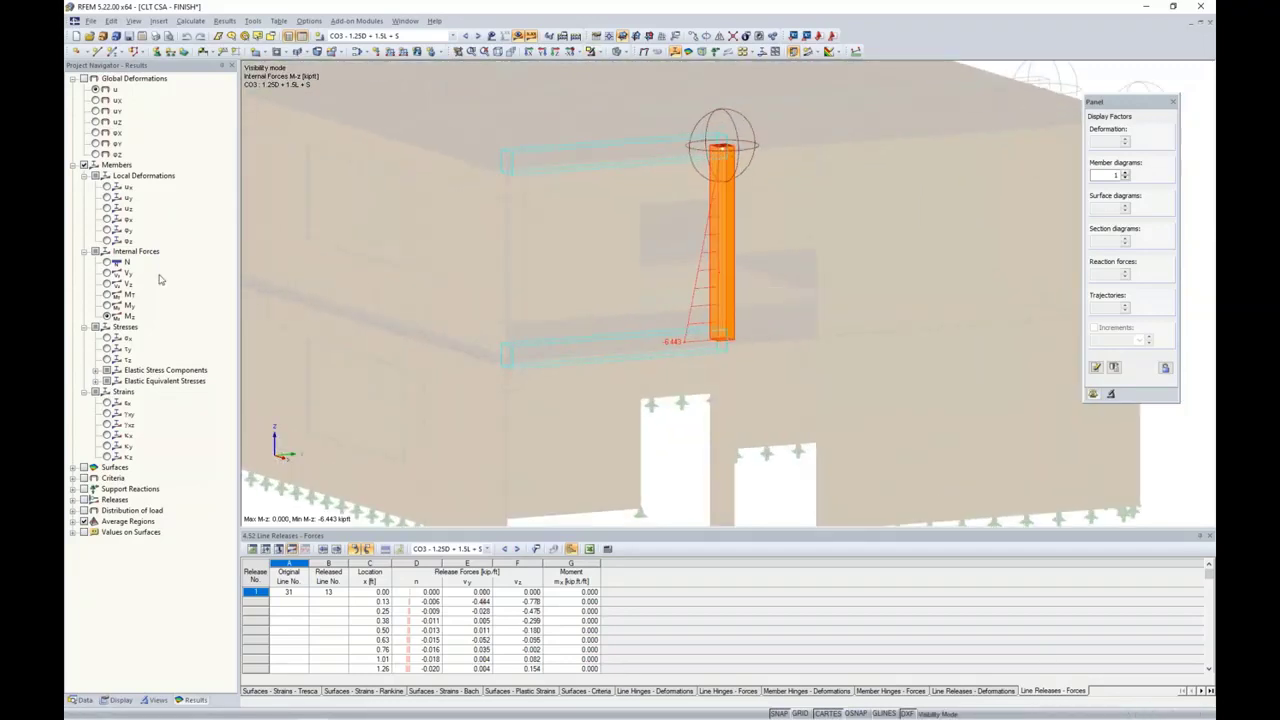
left_click(107, 262)
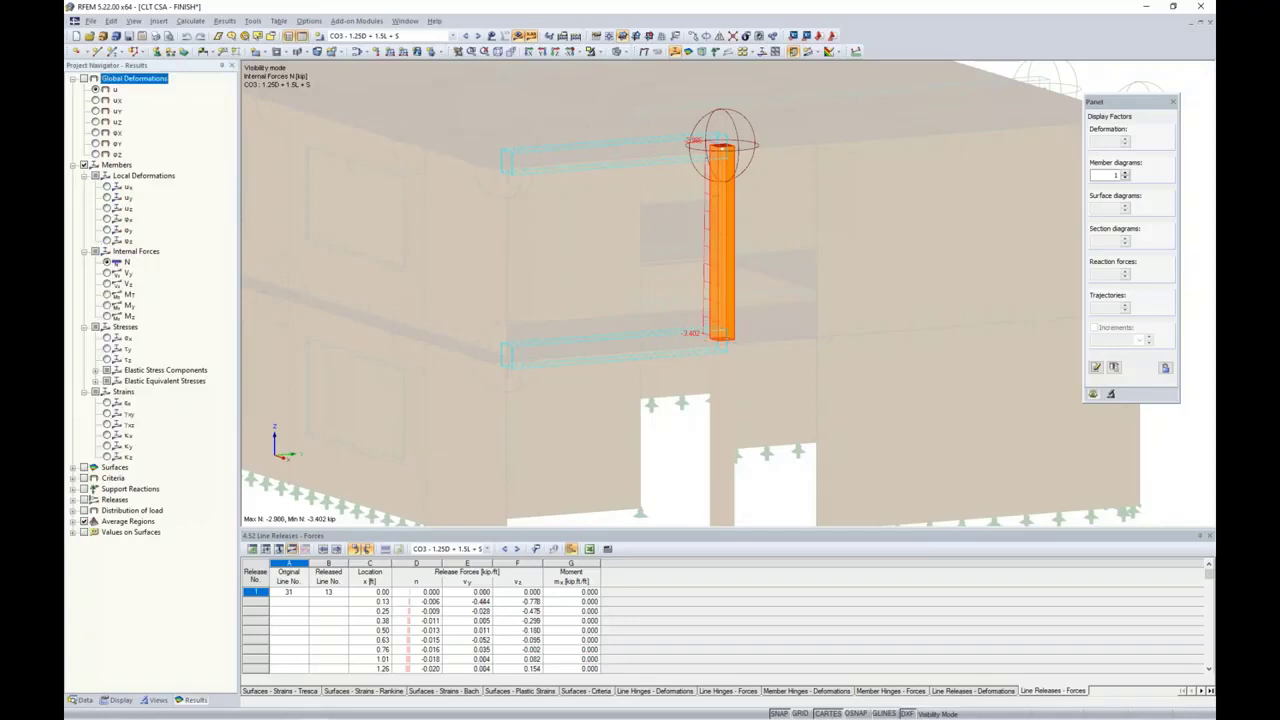
left_click(107, 273)
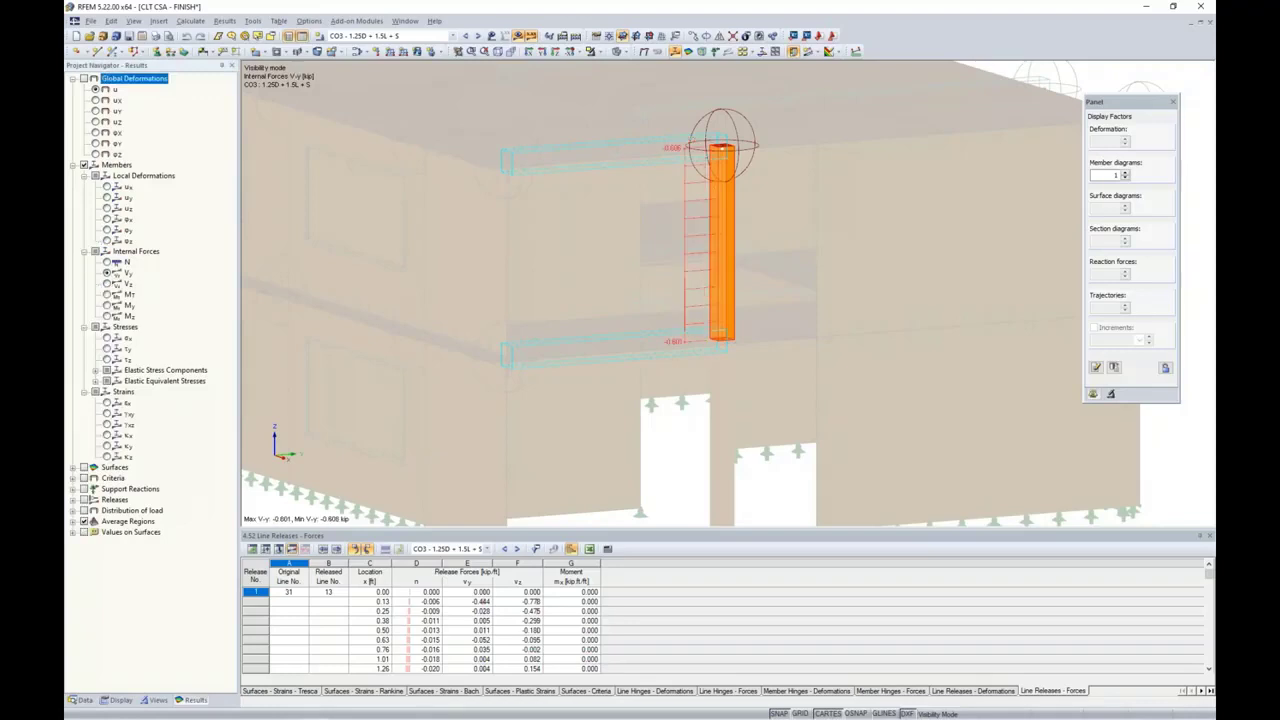
left_click(107, 284)
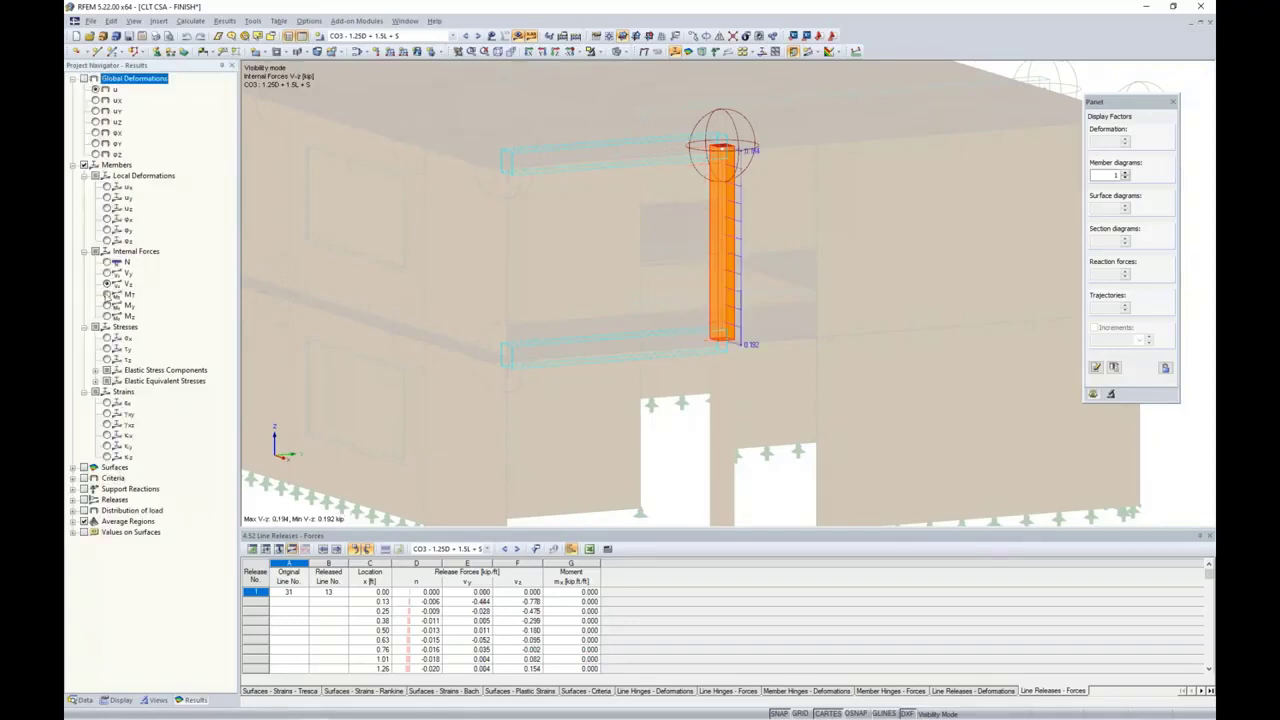
left_click(107, 305)
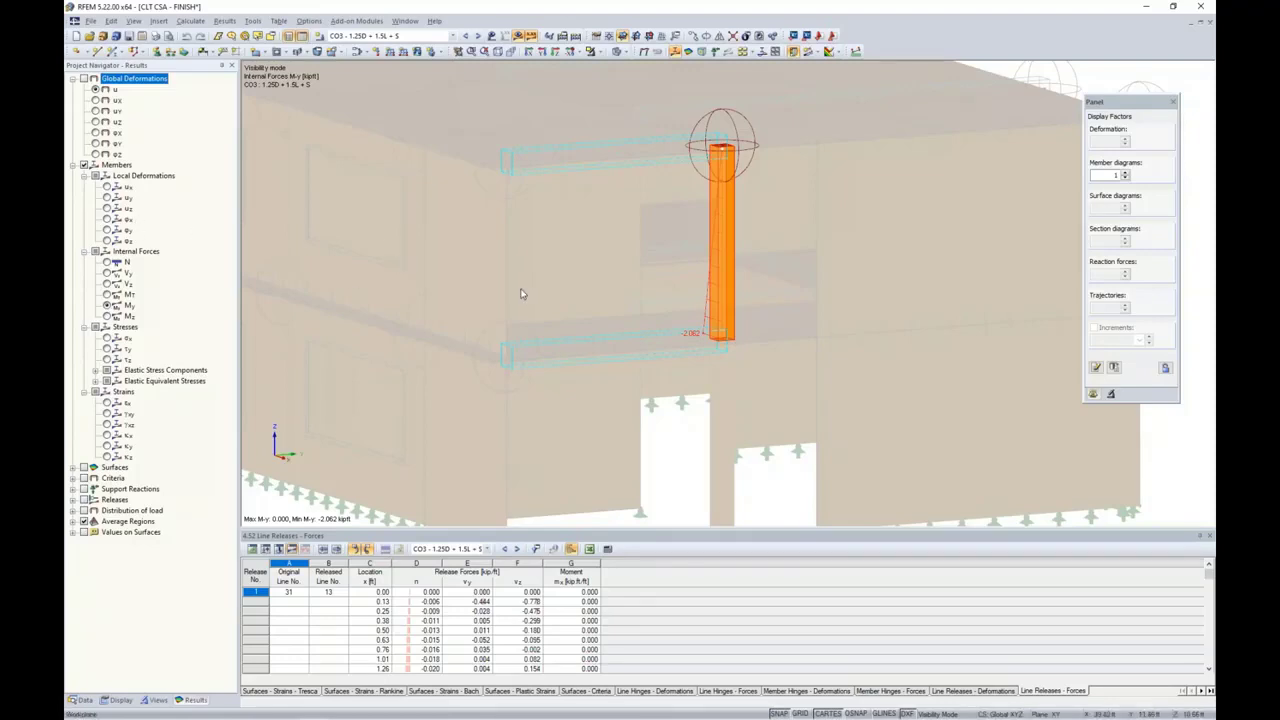
- Hide the member results and cancel the visibility mode to restore the whole building
scroll(521, 293, "down", 3)
middle_click_drag(521, 293, 568, 333, "ctrl")
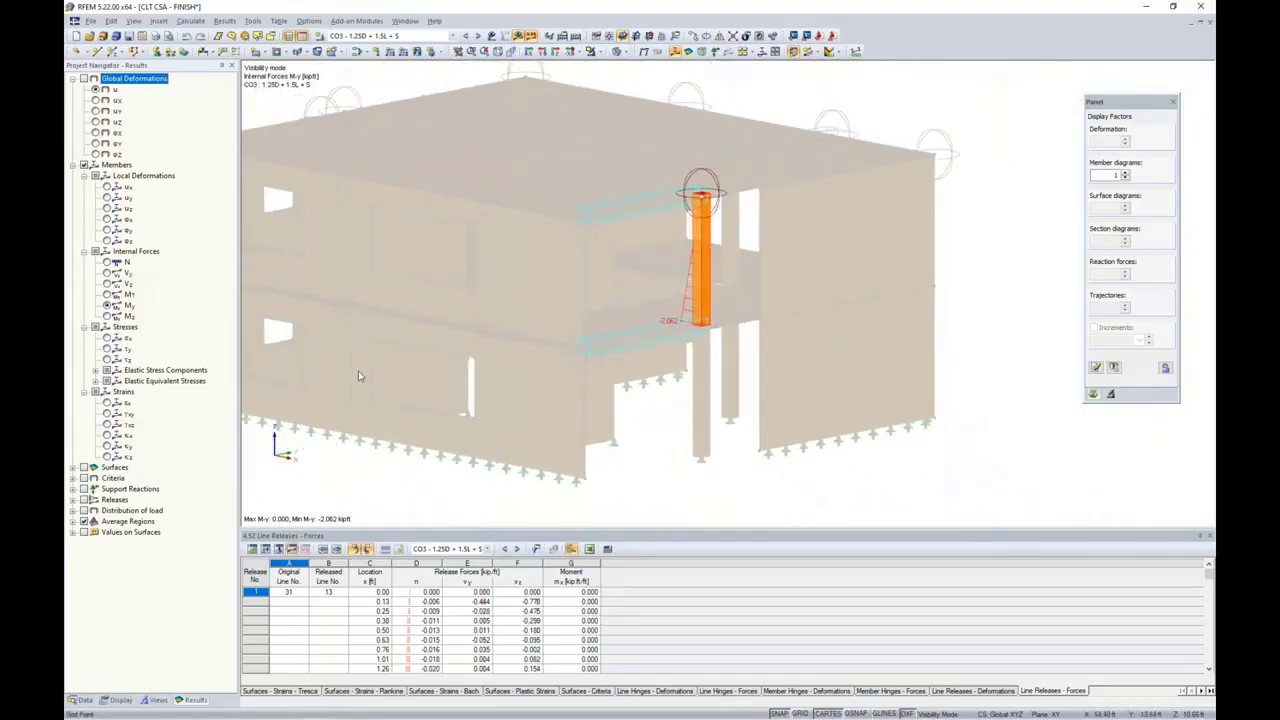
left_click(84, 165)
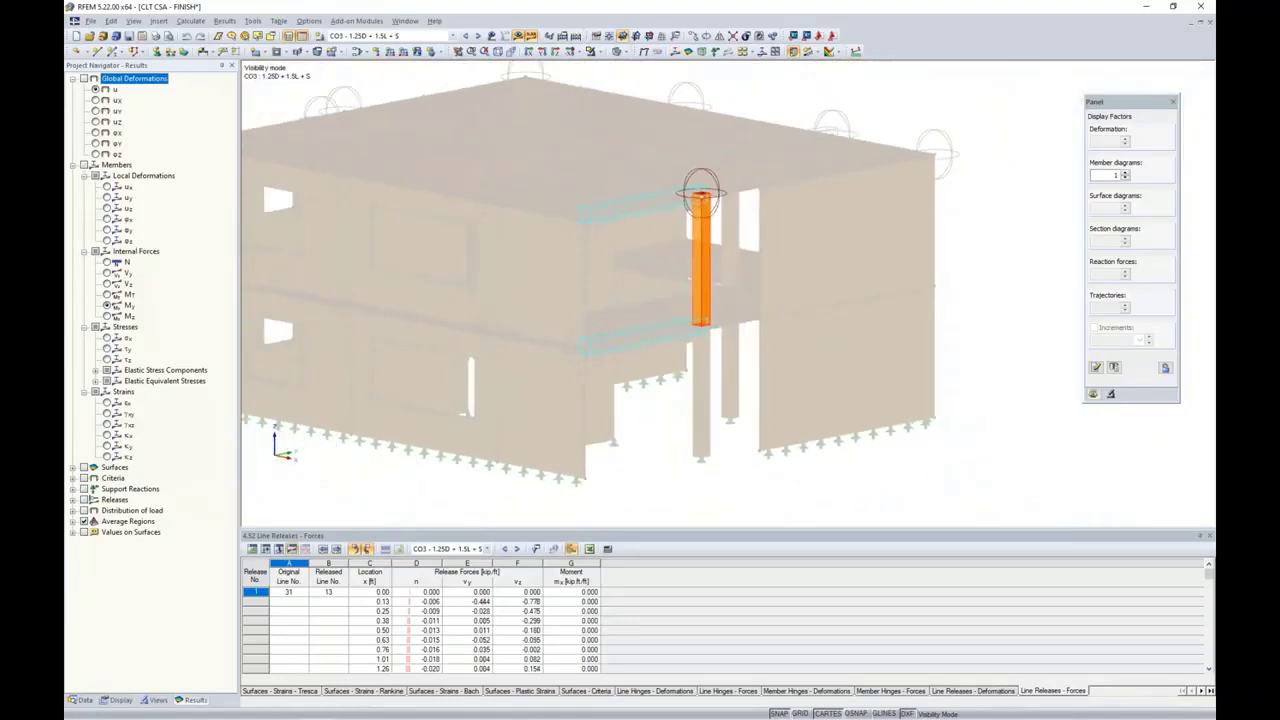
left_click(591, 51)
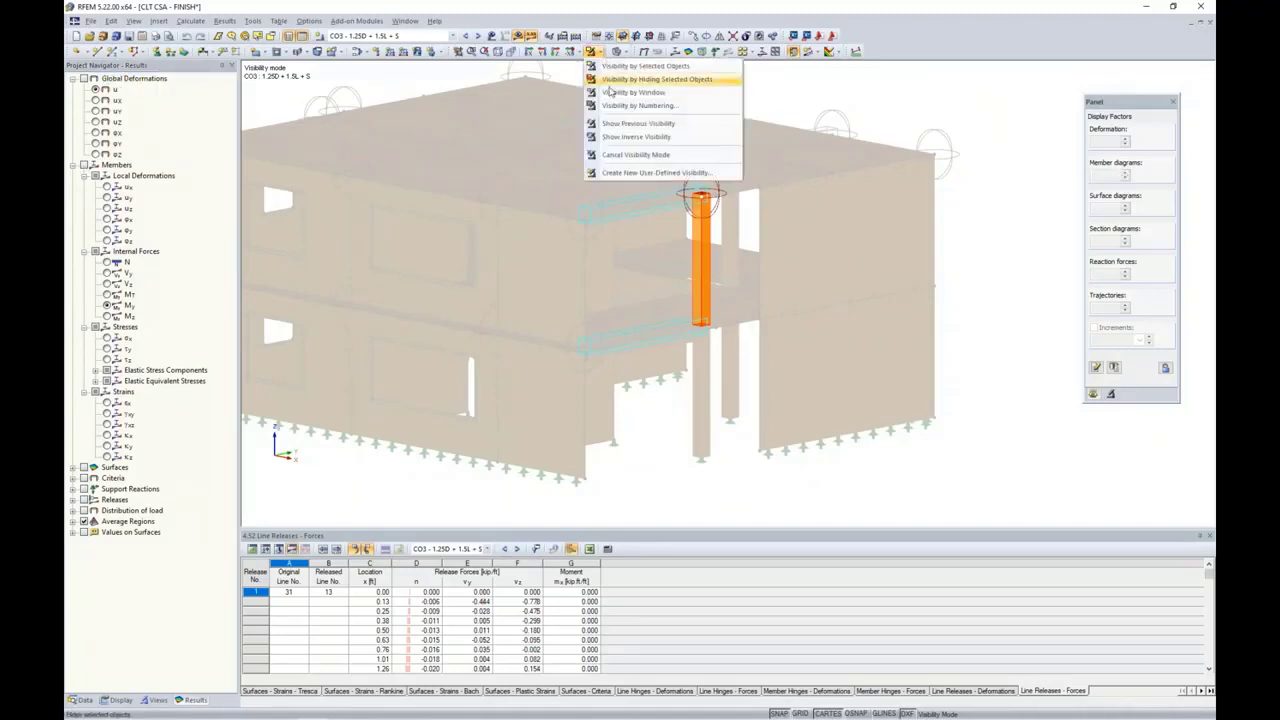
left_click(620, 155)
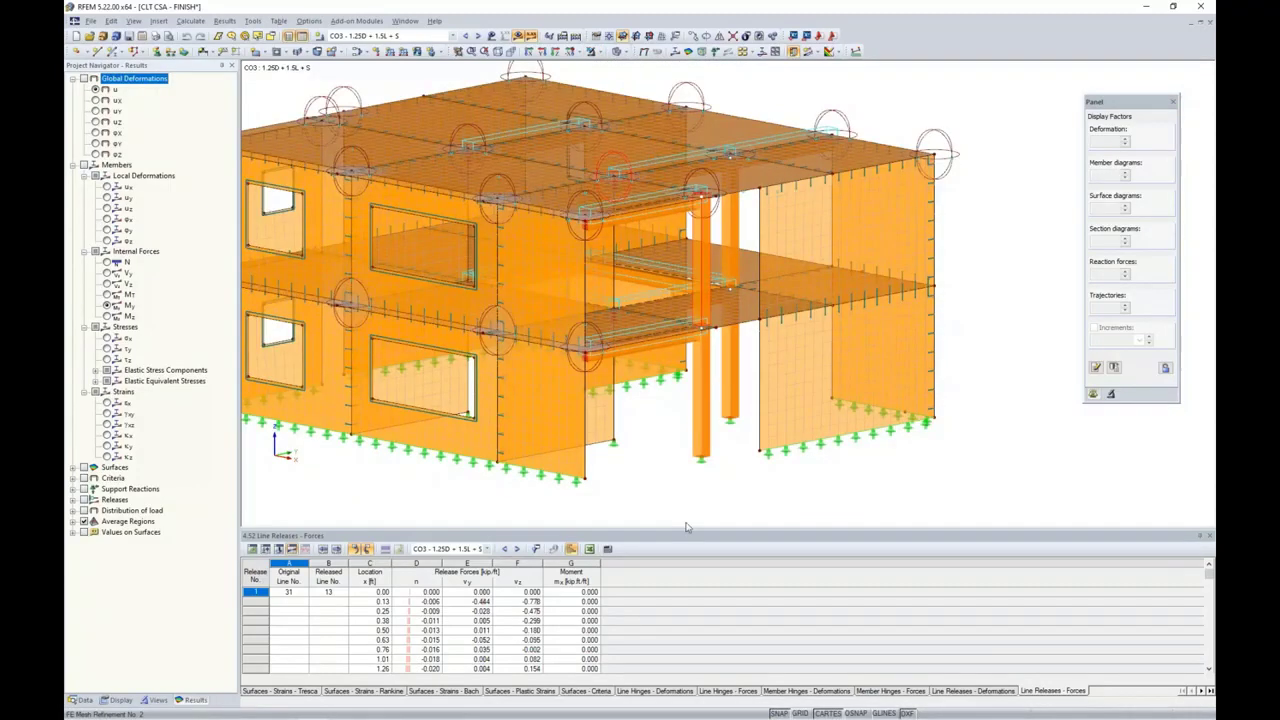
middle_click_drag(670, 477, 783, 477)
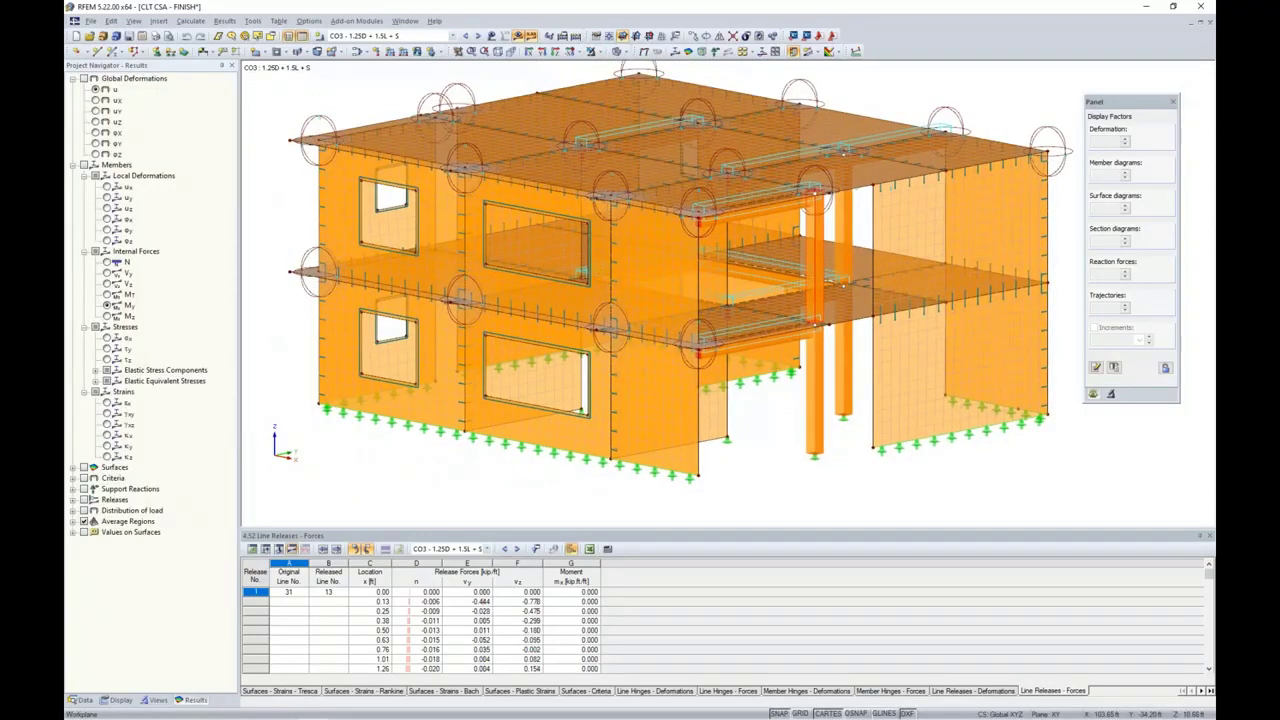
- Hide the FE mesh refinements and the FE mesh in the model display
left_click(117, 700)
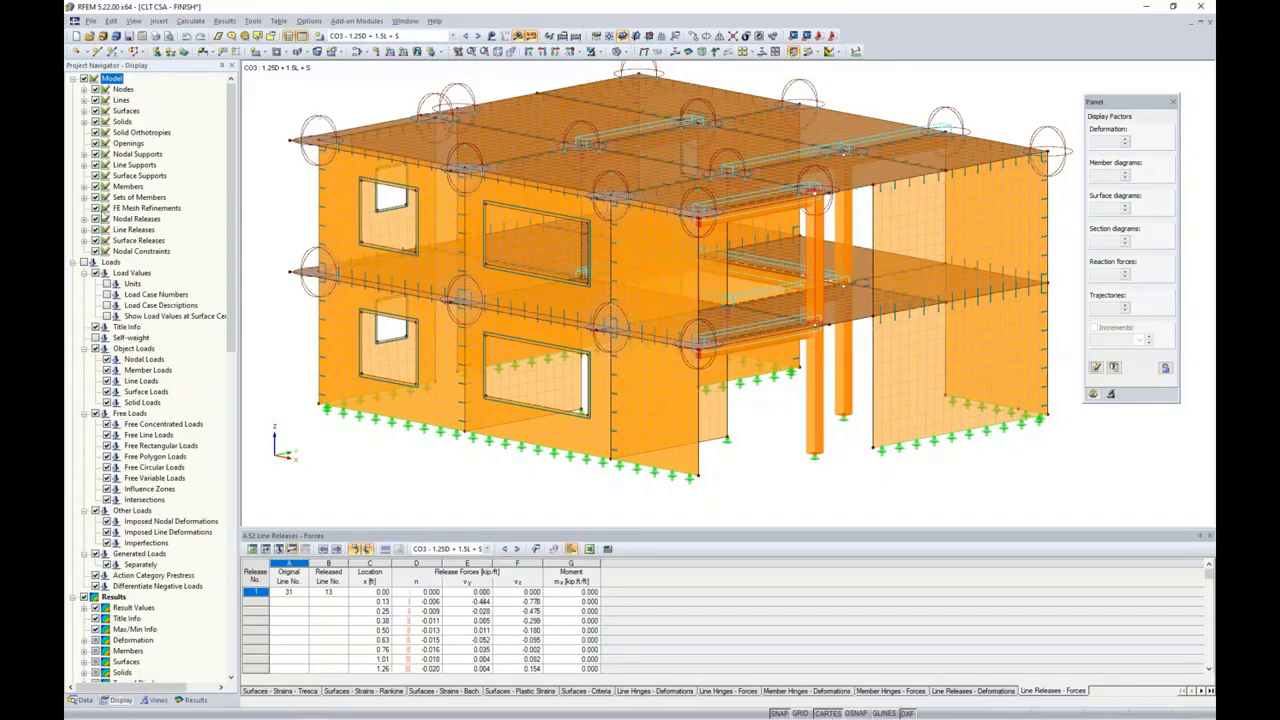
left_click(95, 207)
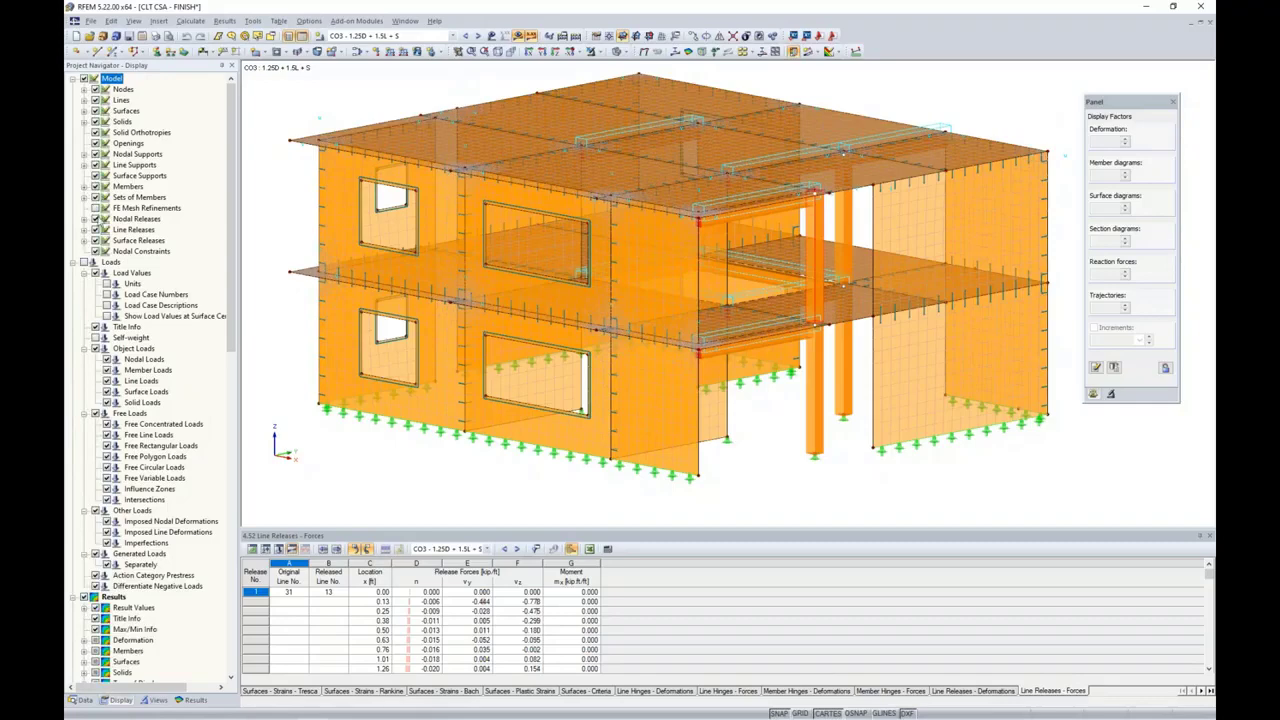
scroll(144, 434, "down", 8)
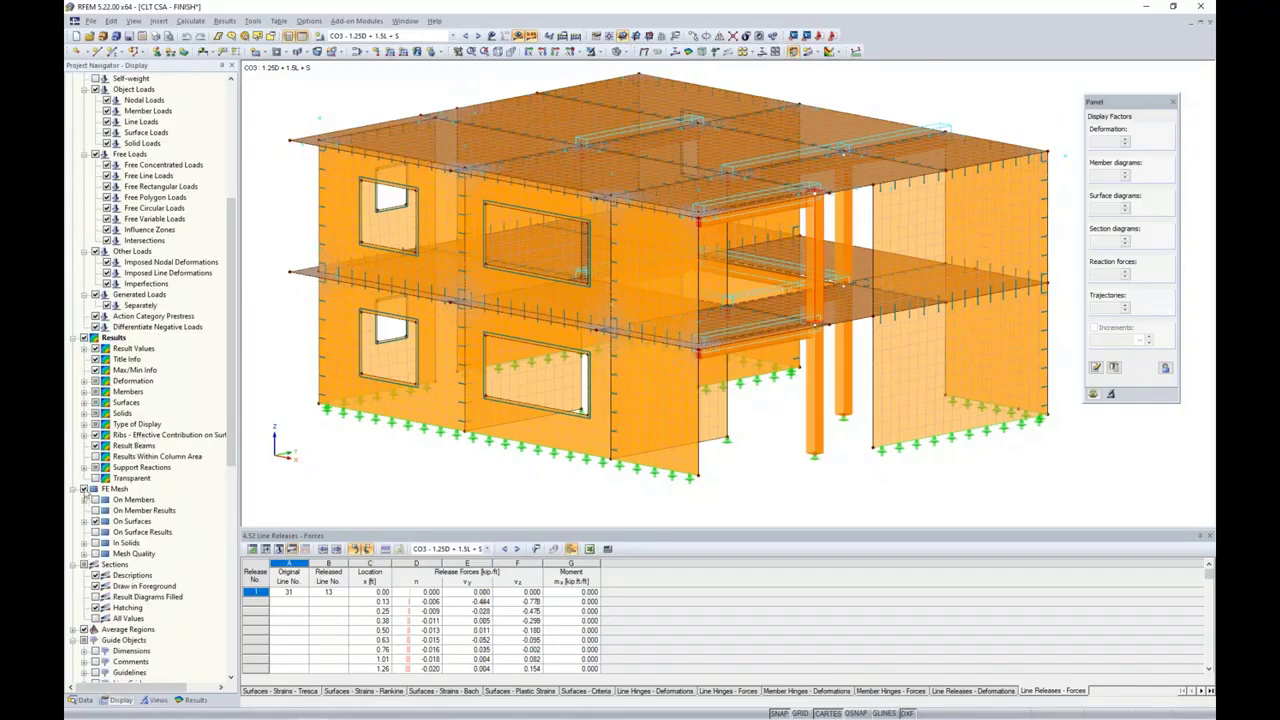
left_click(84, 489)
scroll(86, 530, "down", 2)
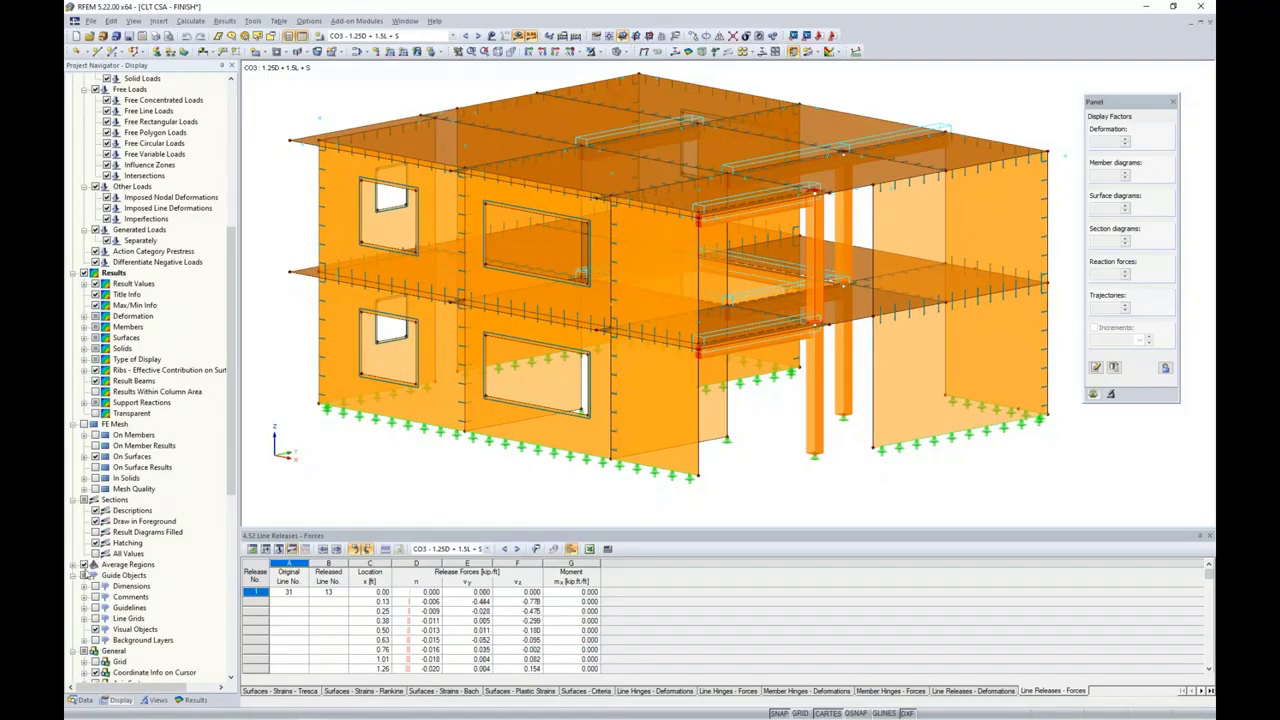
- Expand the release results, then isolate the three ground-floor wall panels on the long side with two window openings
left_click(194, 699)
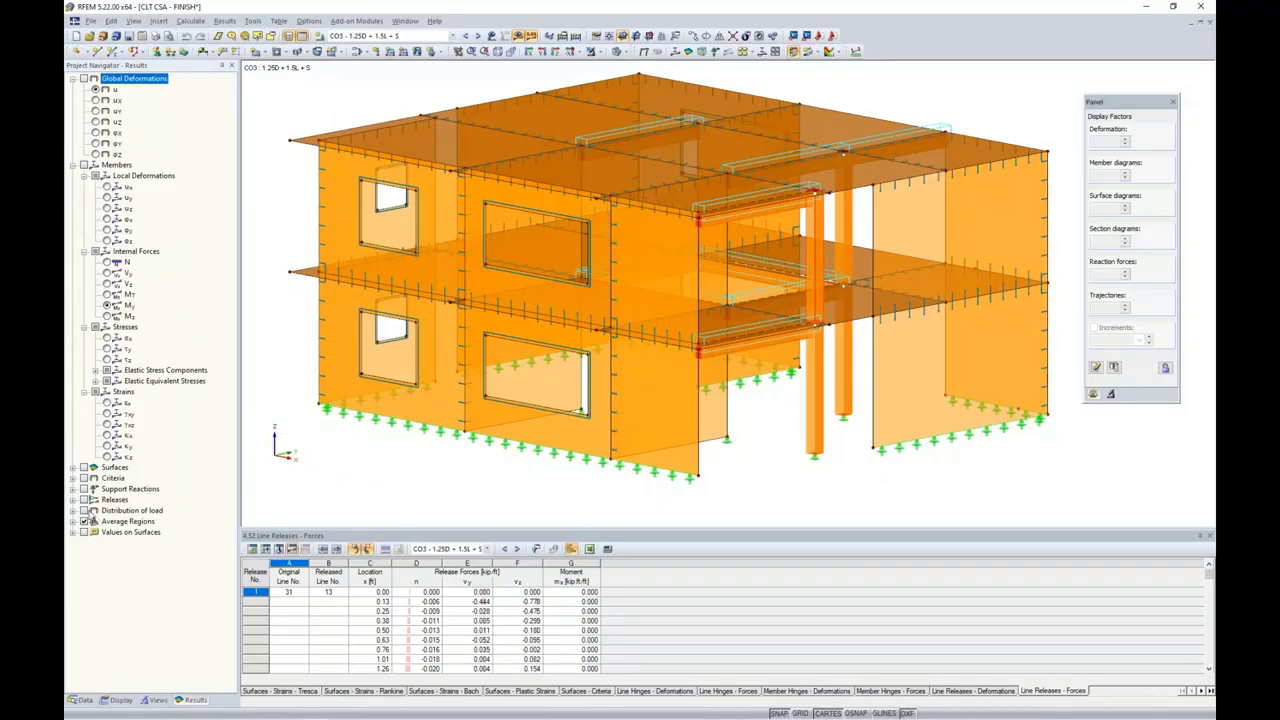
left_click(72, 501)
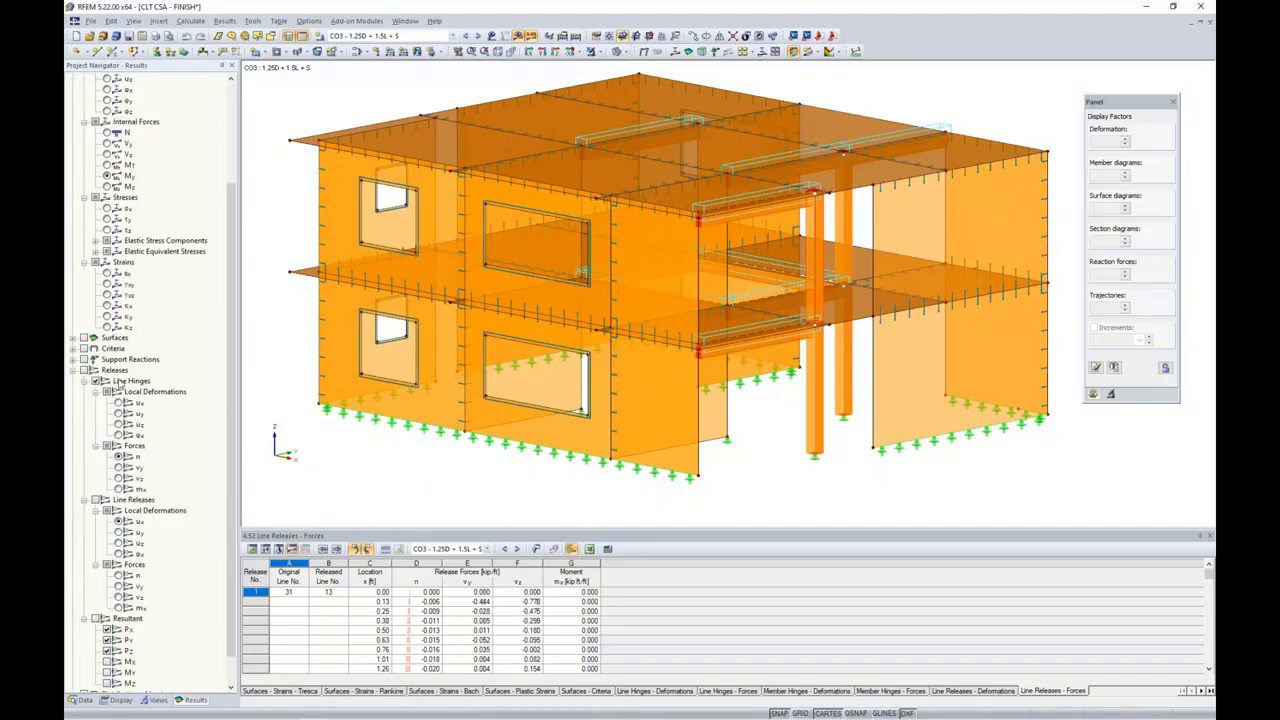
scroll(120, 385, "down", 1)
middle_click_drag(415, 455, 934, 352, "ctrl")
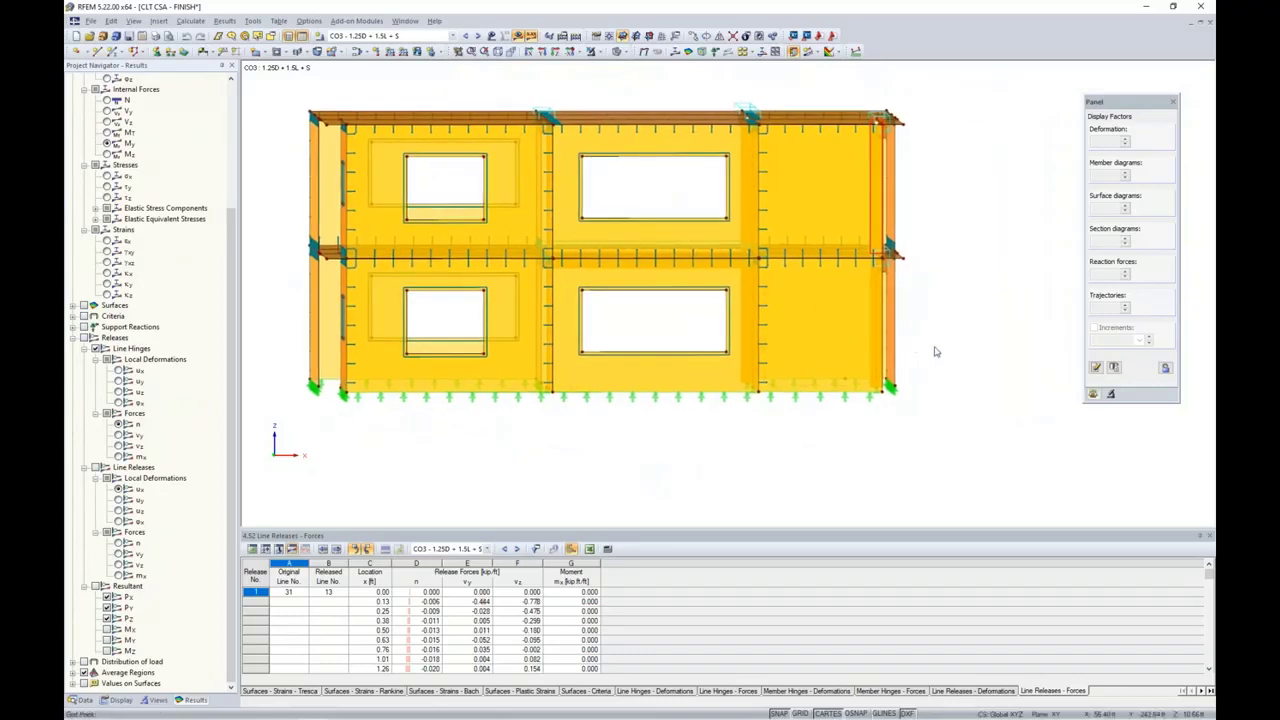
left_click(830, 376)
left_click(690, 388)
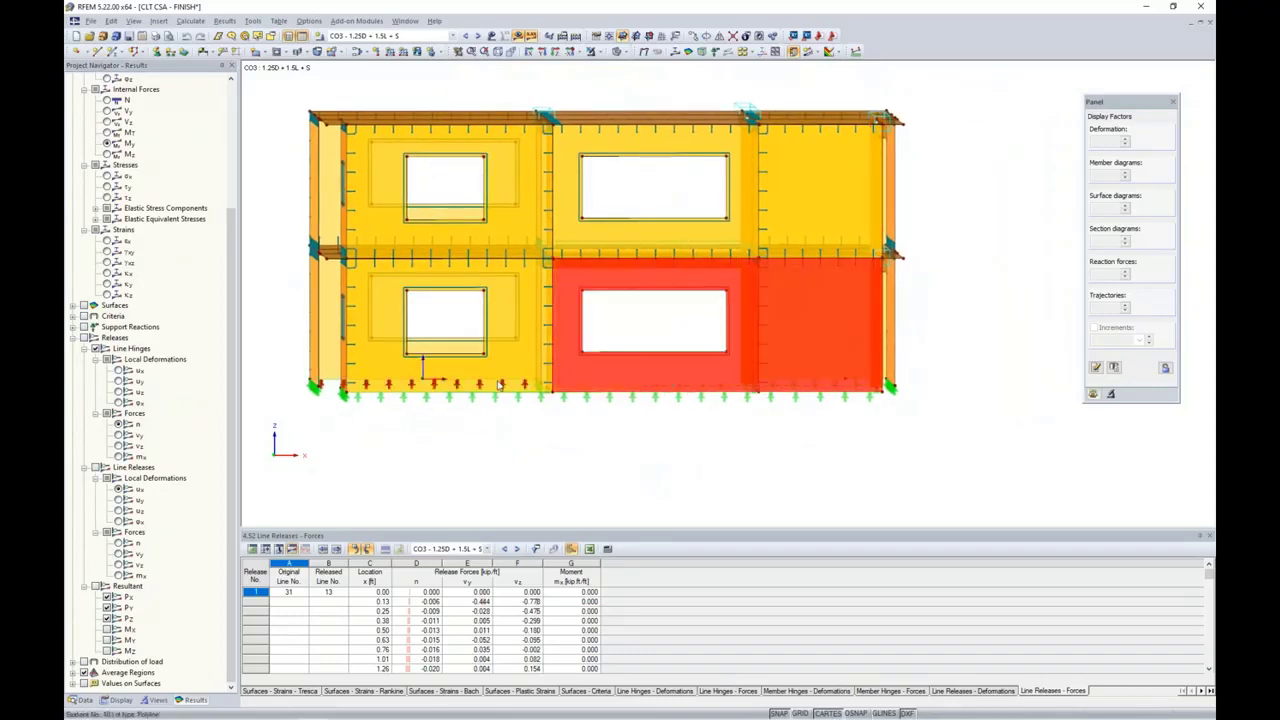
left_click(499, 378)
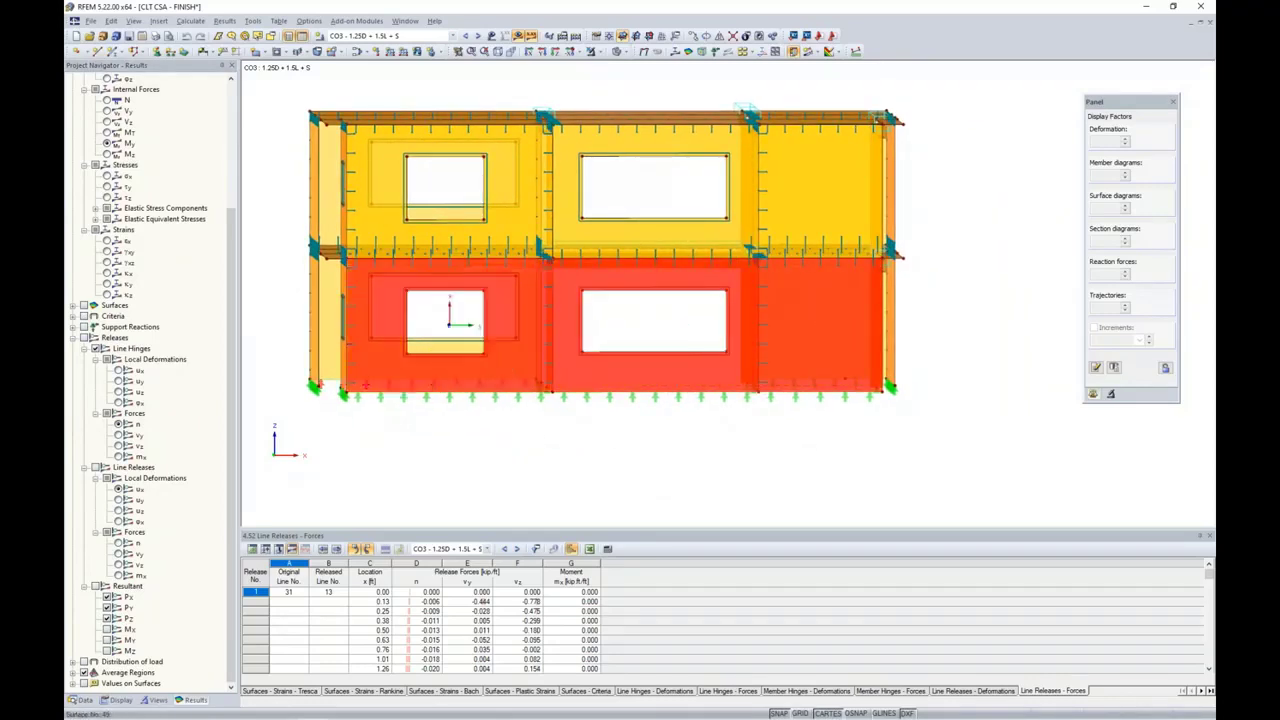
left_click(599, 51)
left_click(620, 63)
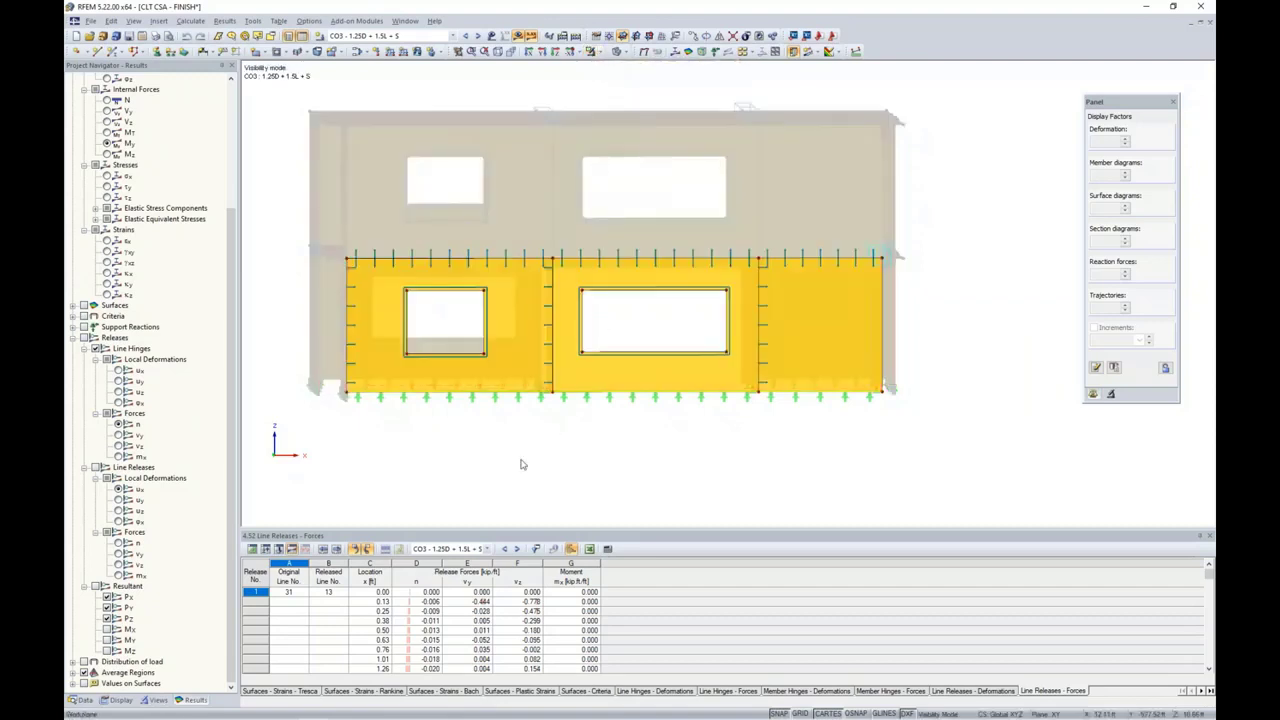
middle_click_drag(797, 429, 780, 437)
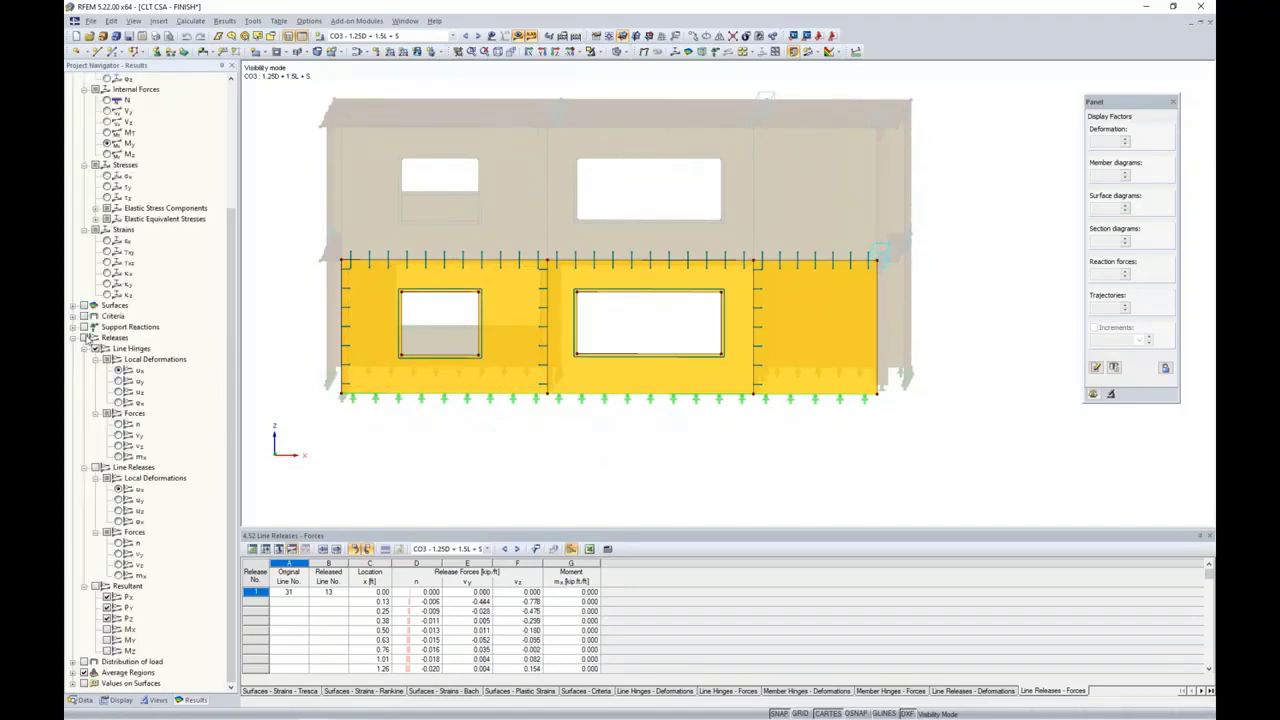
- Turn on the release results and review the line hinge deformations u-x, u-y and u-z, ending on u-x
left_click(85, 338)
left_click(119, 381)
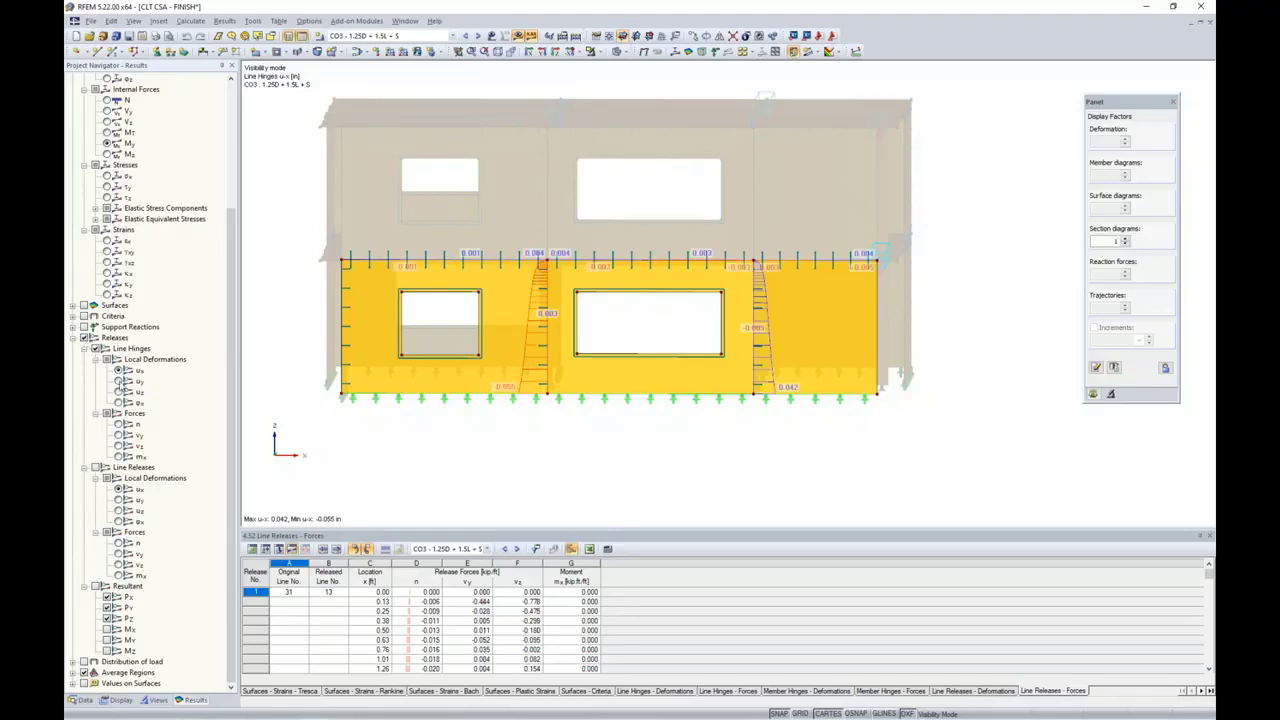
left_click(119, 392)
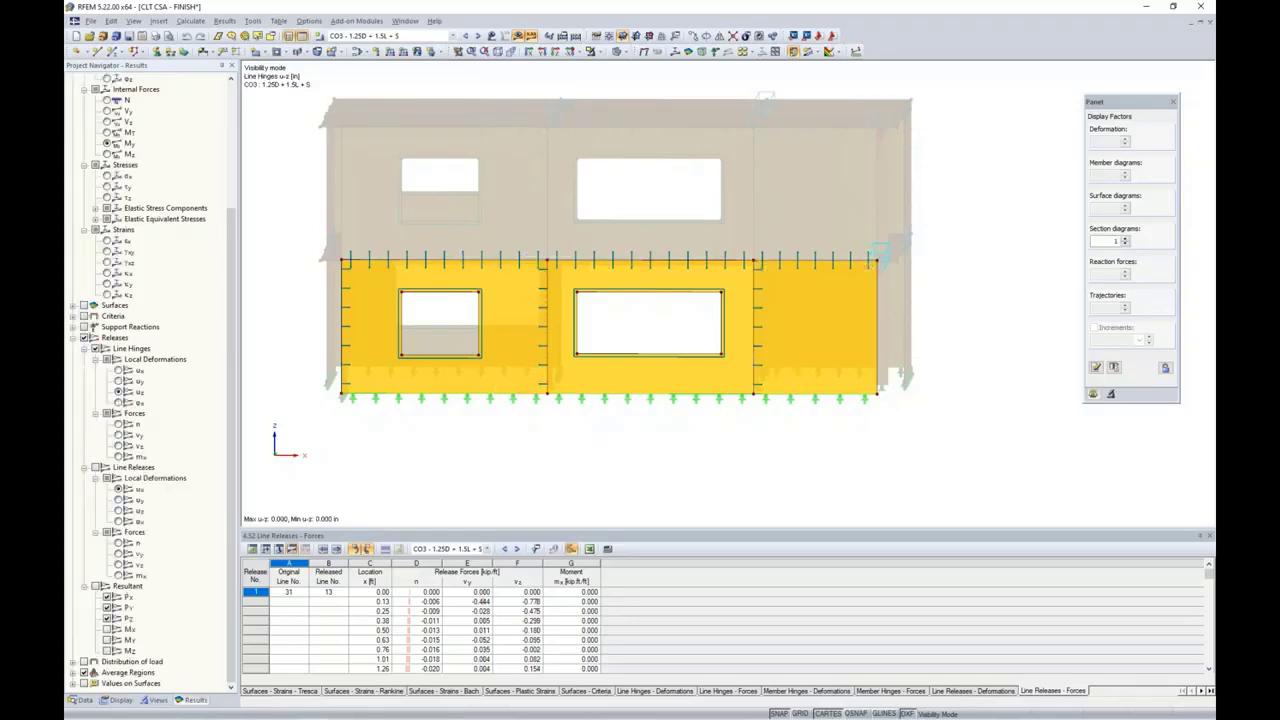
left_click(119, 370)
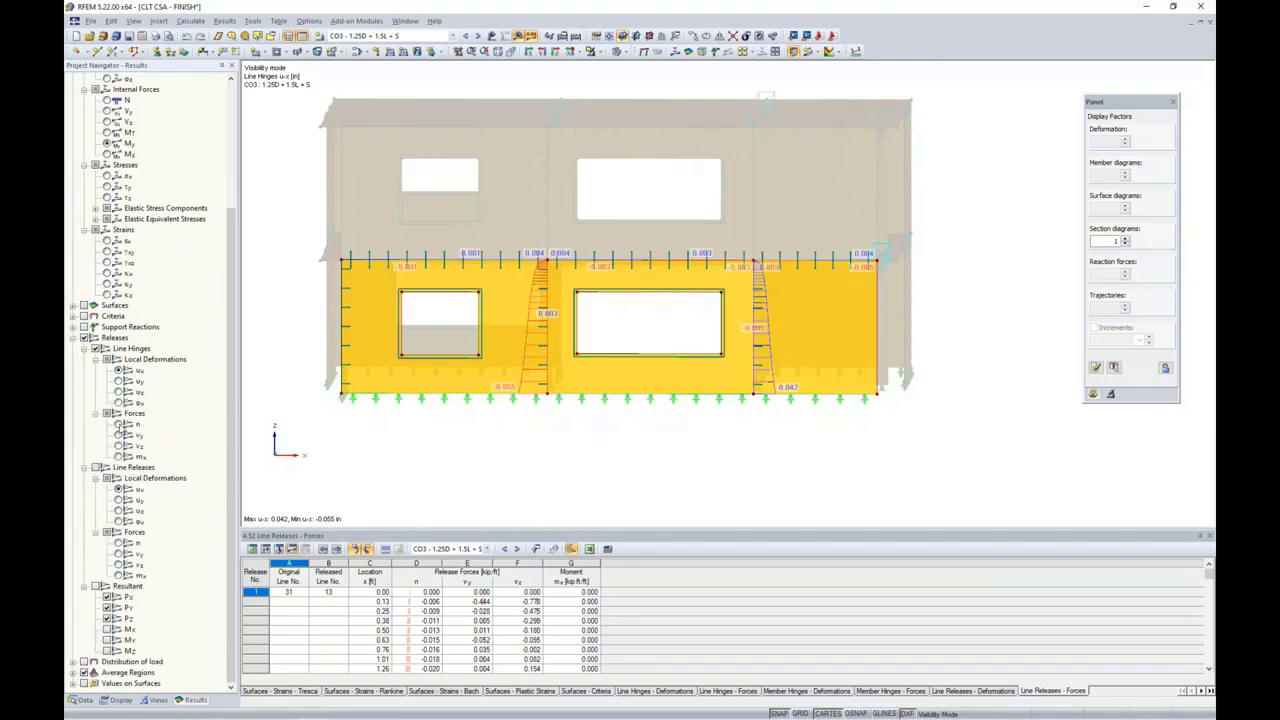
- Review the line hinge forces n, v-y, v-z and m-x on the isolated walls, ending on v-z
left_click(119, 424)
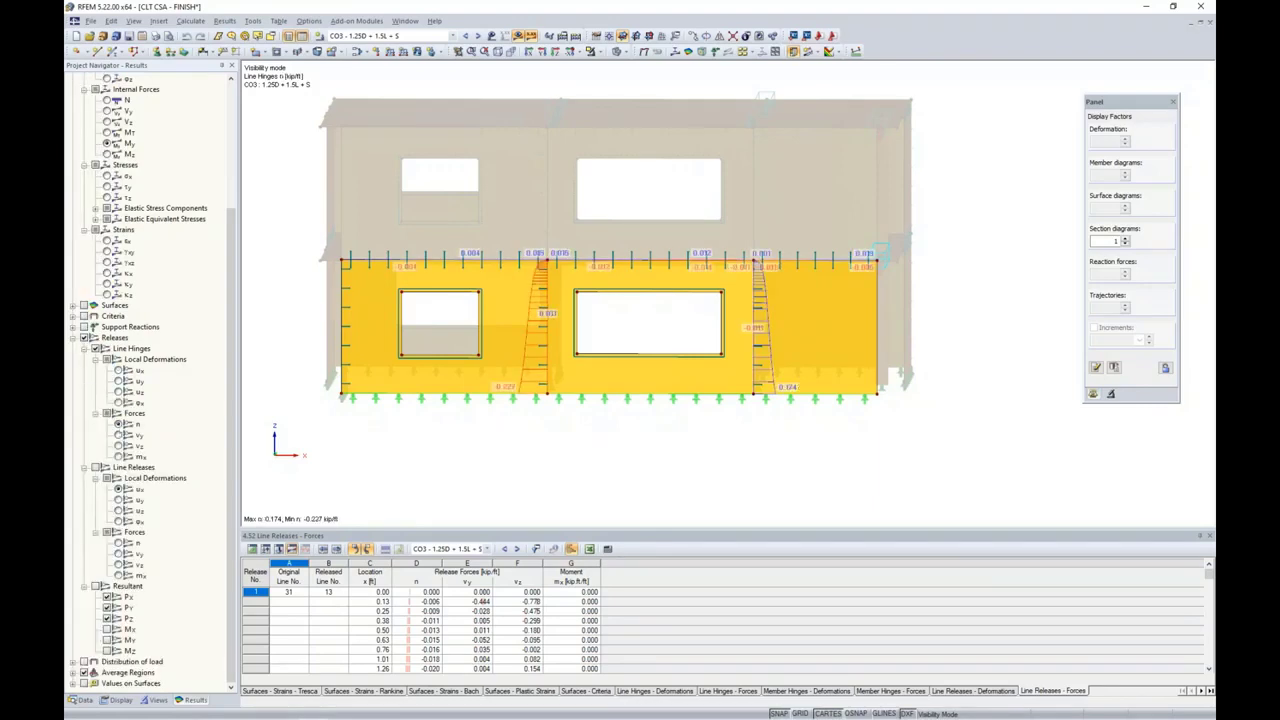
left_click(119, 435)
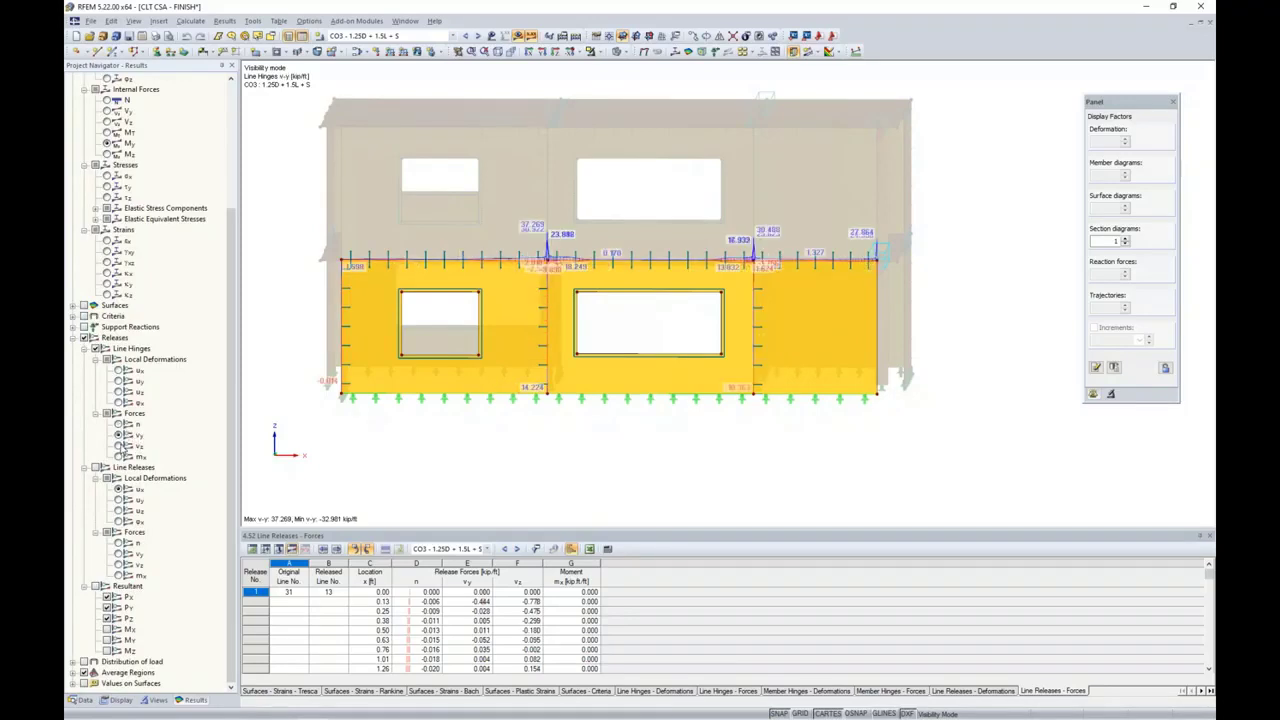
left_click(119, 445)
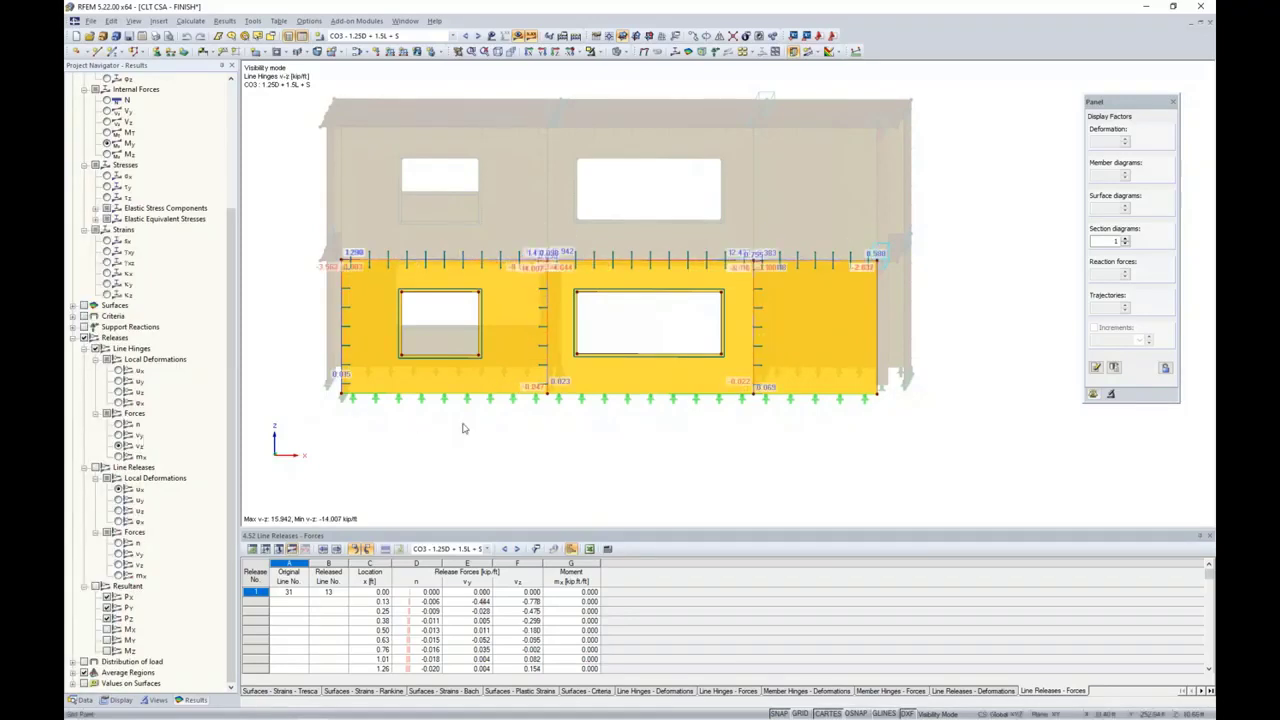
left_click(119, 456)
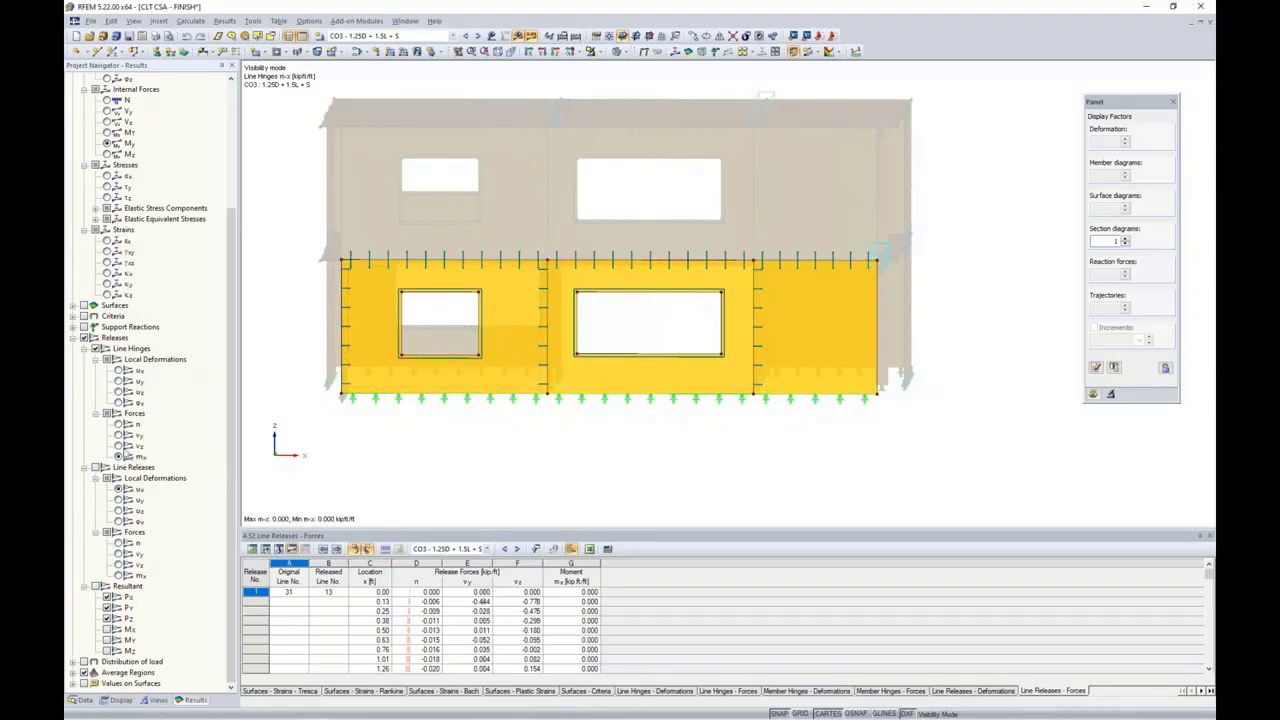
left_click(119, 445)
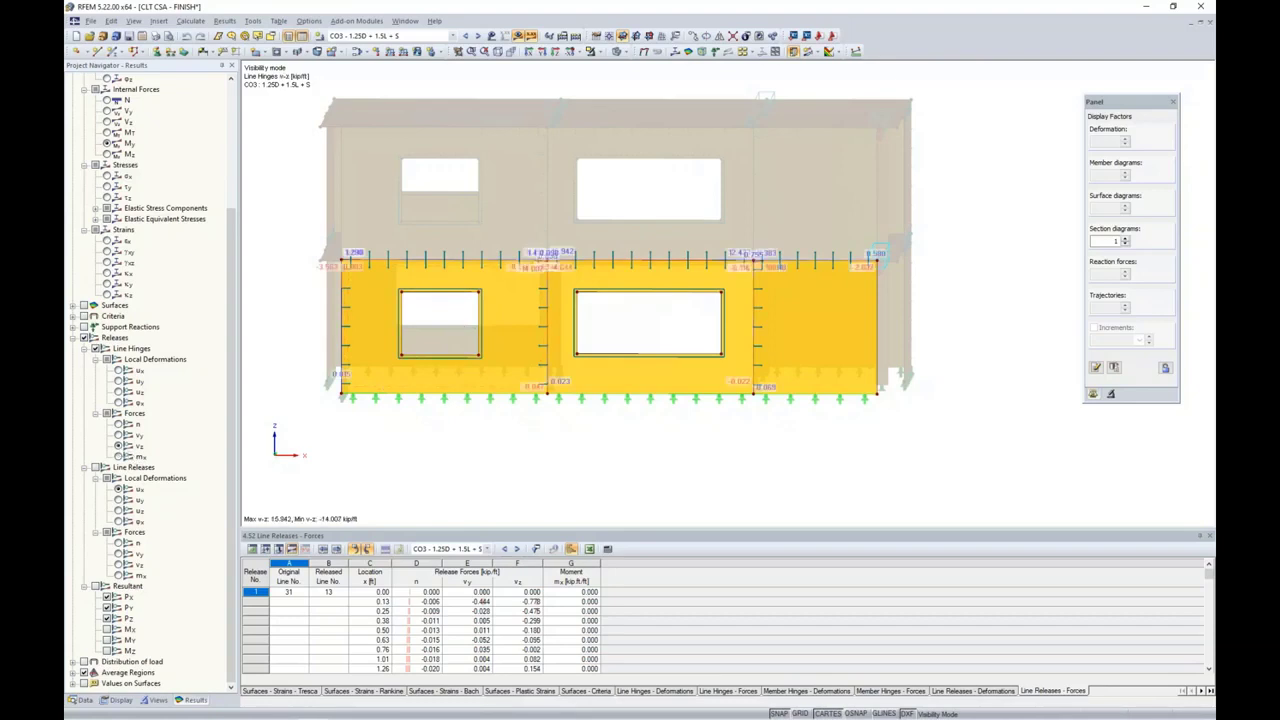
- Examine result diagrams of v-z and n for the line hinge between the two windowed panels under CO3 and CO4, then close them
right_click(541, 332)
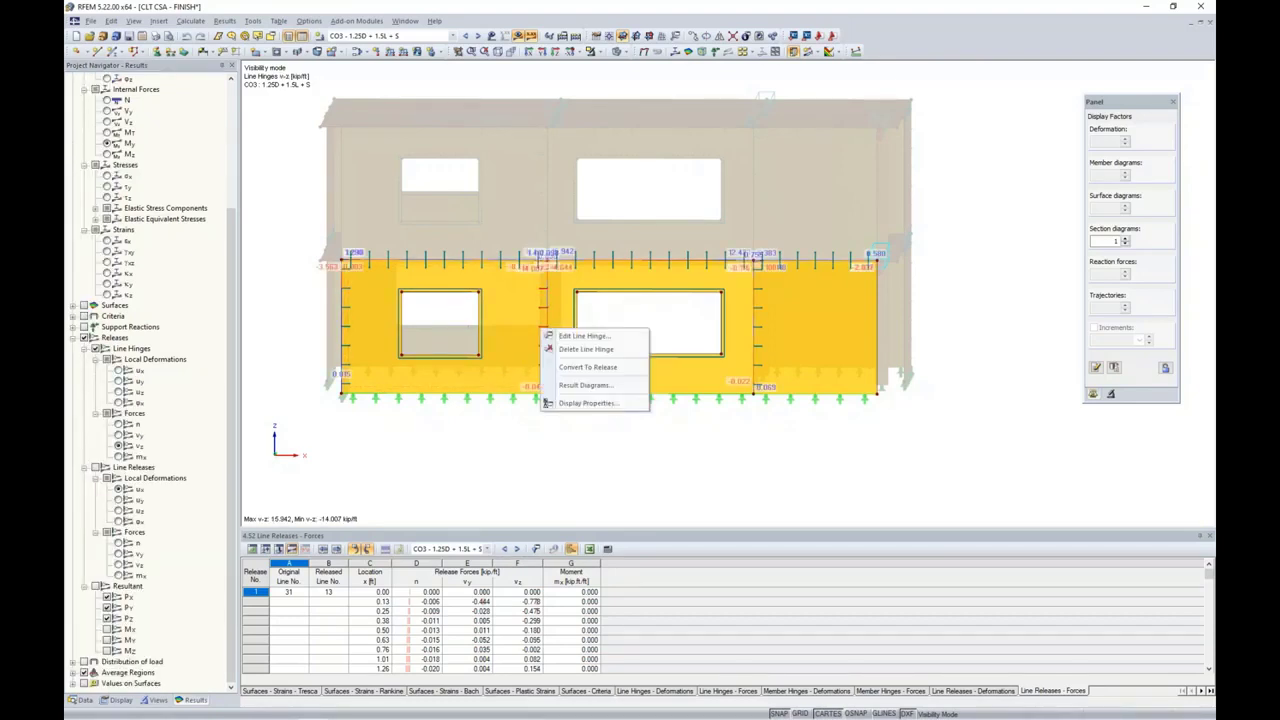
left_click(560, 386)
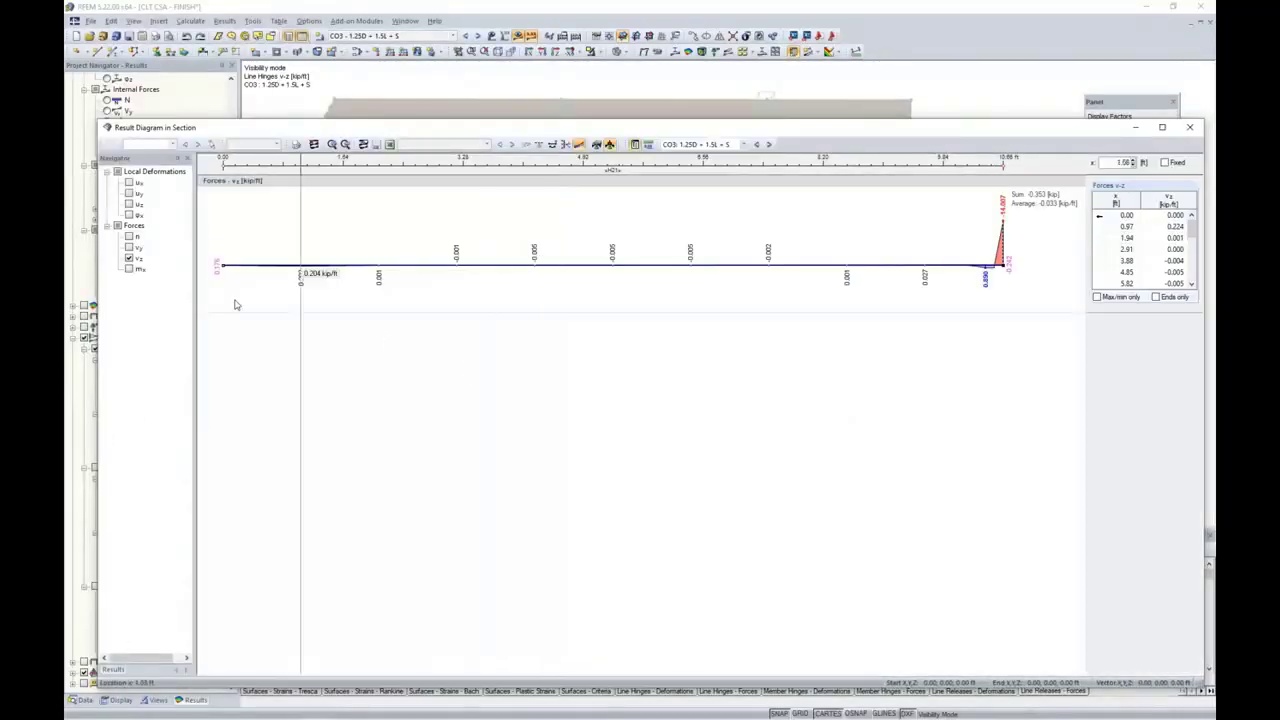
left_click(128, 236)
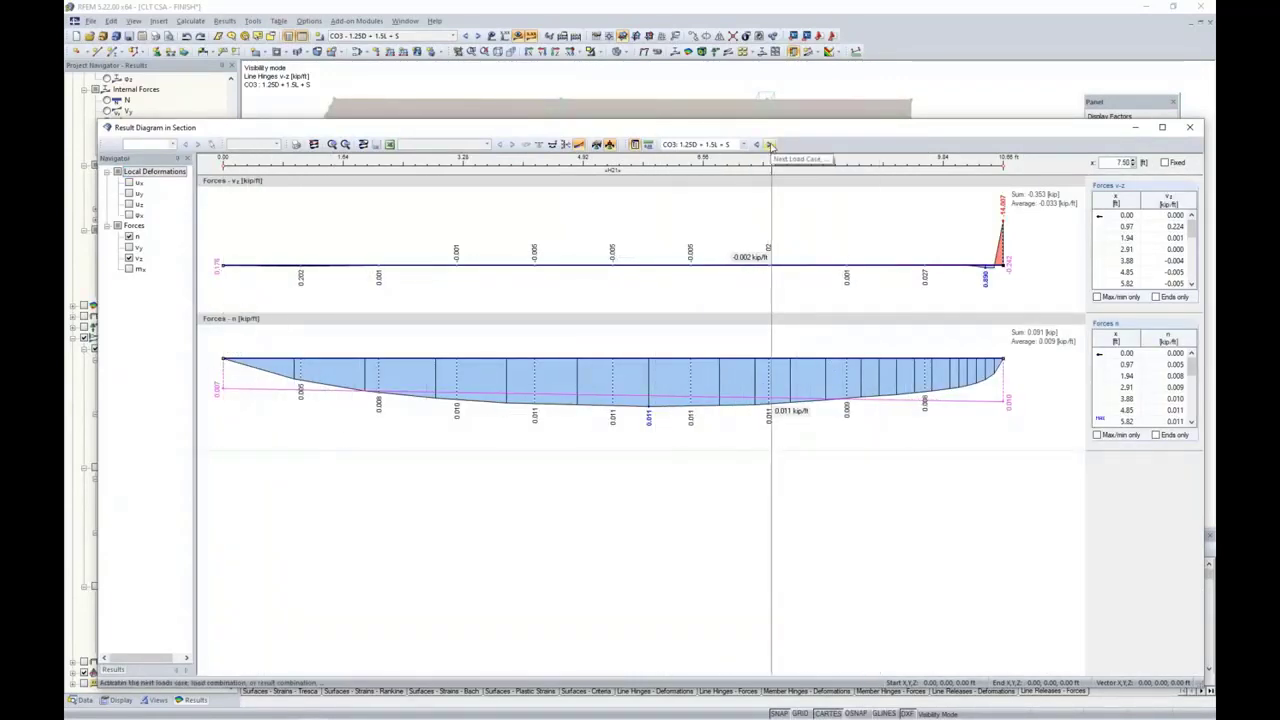
left_click(770, 145)
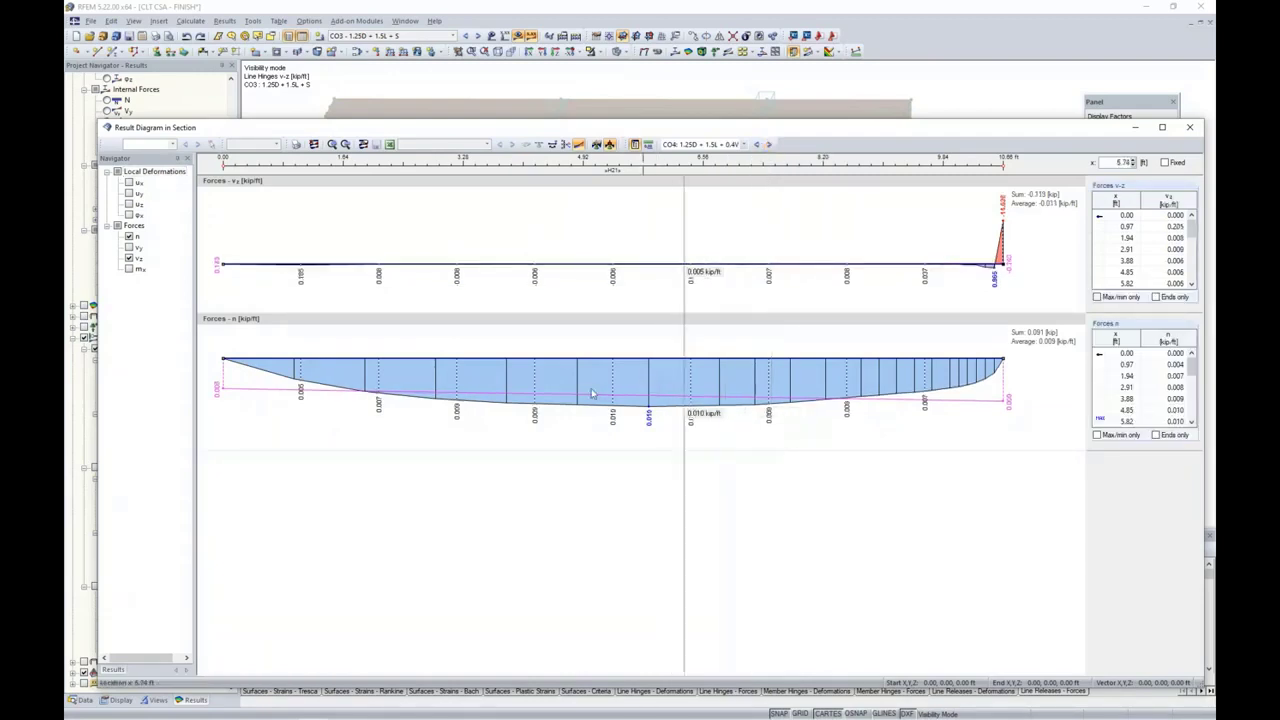
left_click(1190, 128)
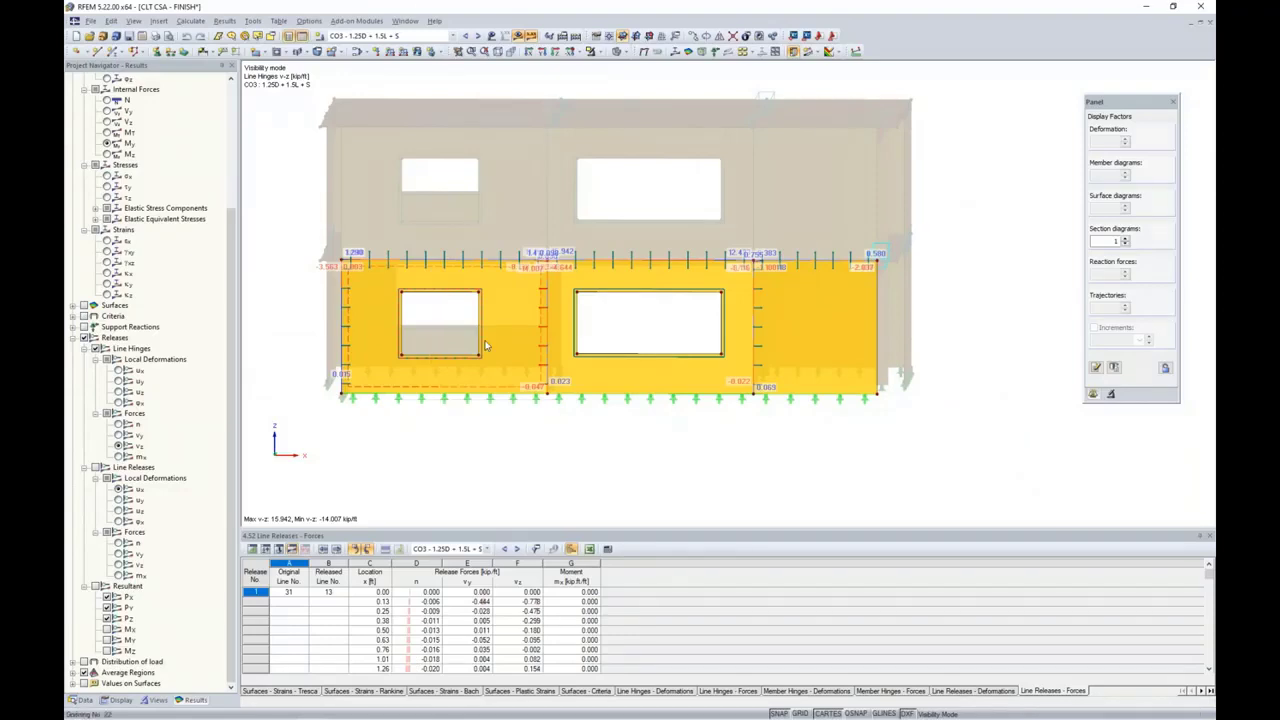
- Enlarge the line release forces table, read through its rows, and check the Microsoft Excel export options without exporting
left_click_drag(500, 528, 506, 424)
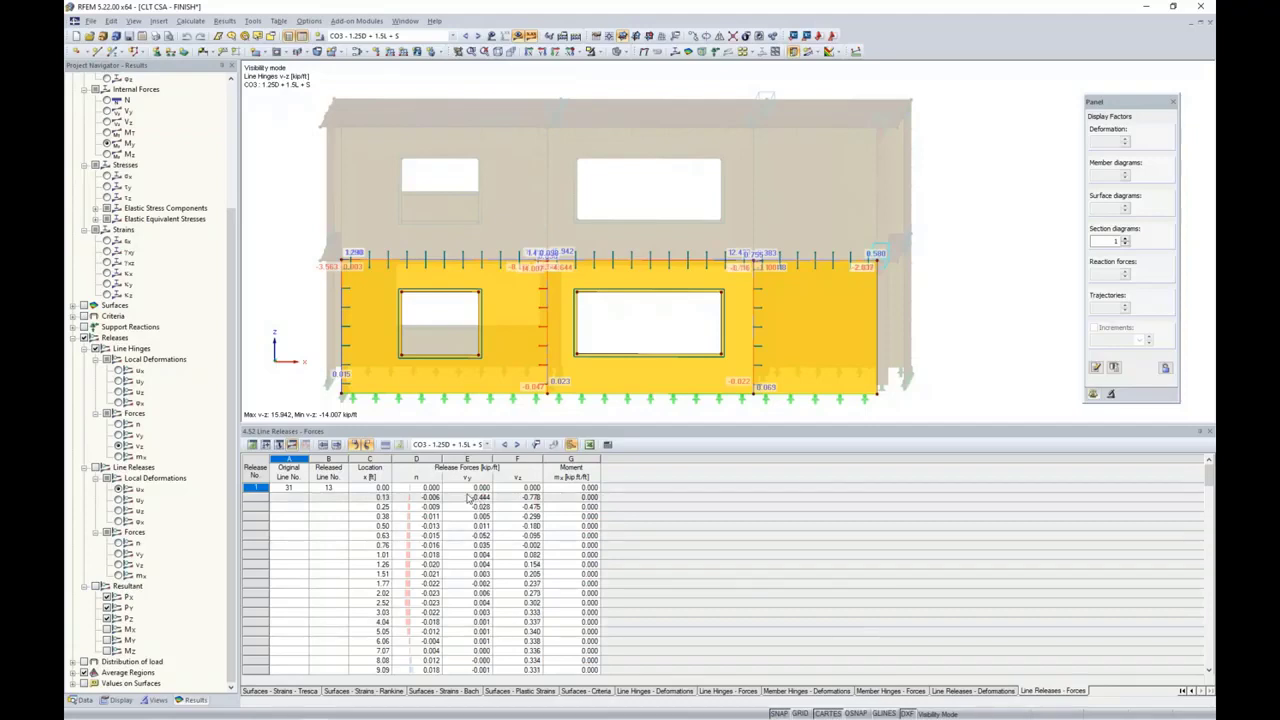
scroll(470, 498, "down", 1)
scroll(468, 498, "down", 1)
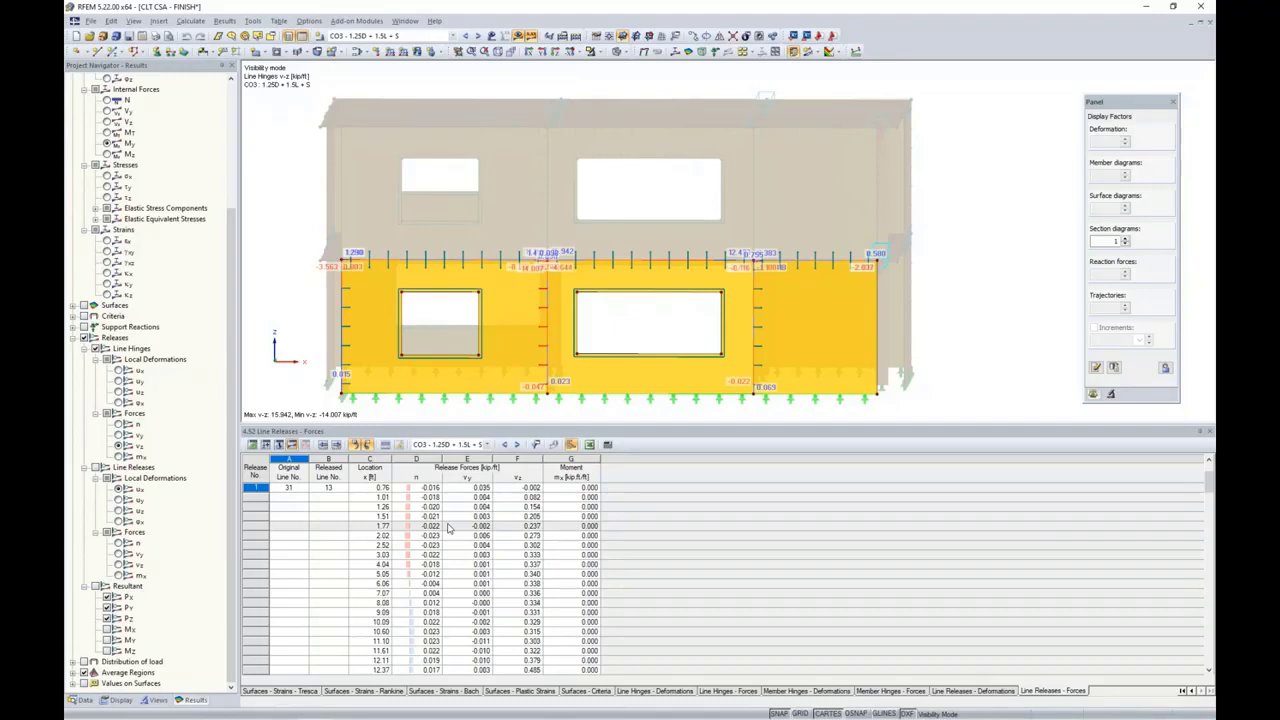
left_click(589, 445)
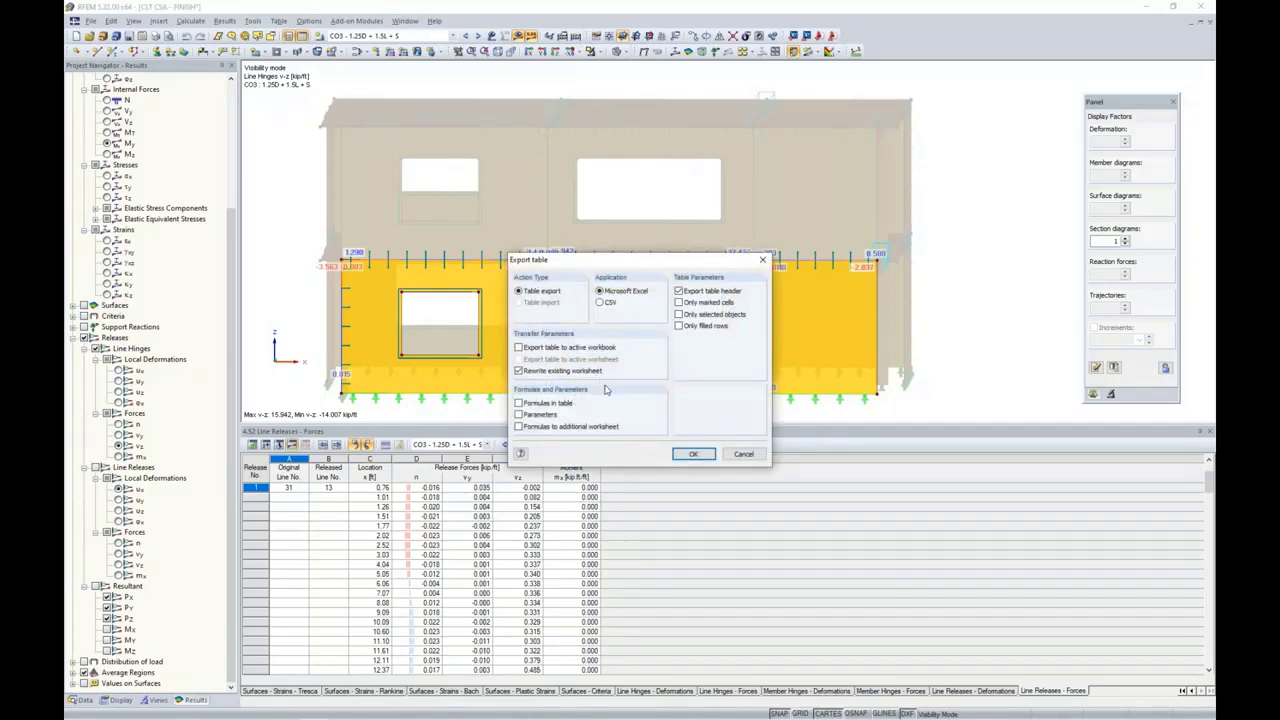
left_click(743, 455)
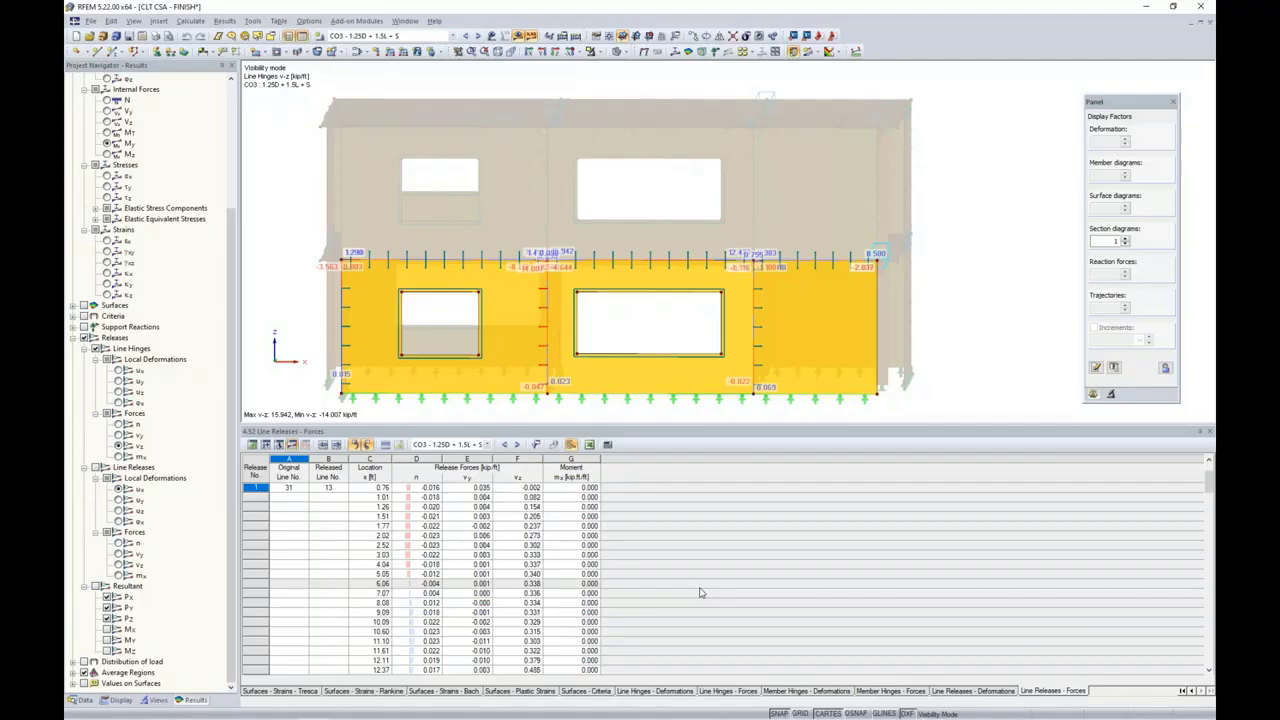
- Switch to the PowerPoint slide show of the CLT webinar and advance to the More Information slide
key("super+Tab")
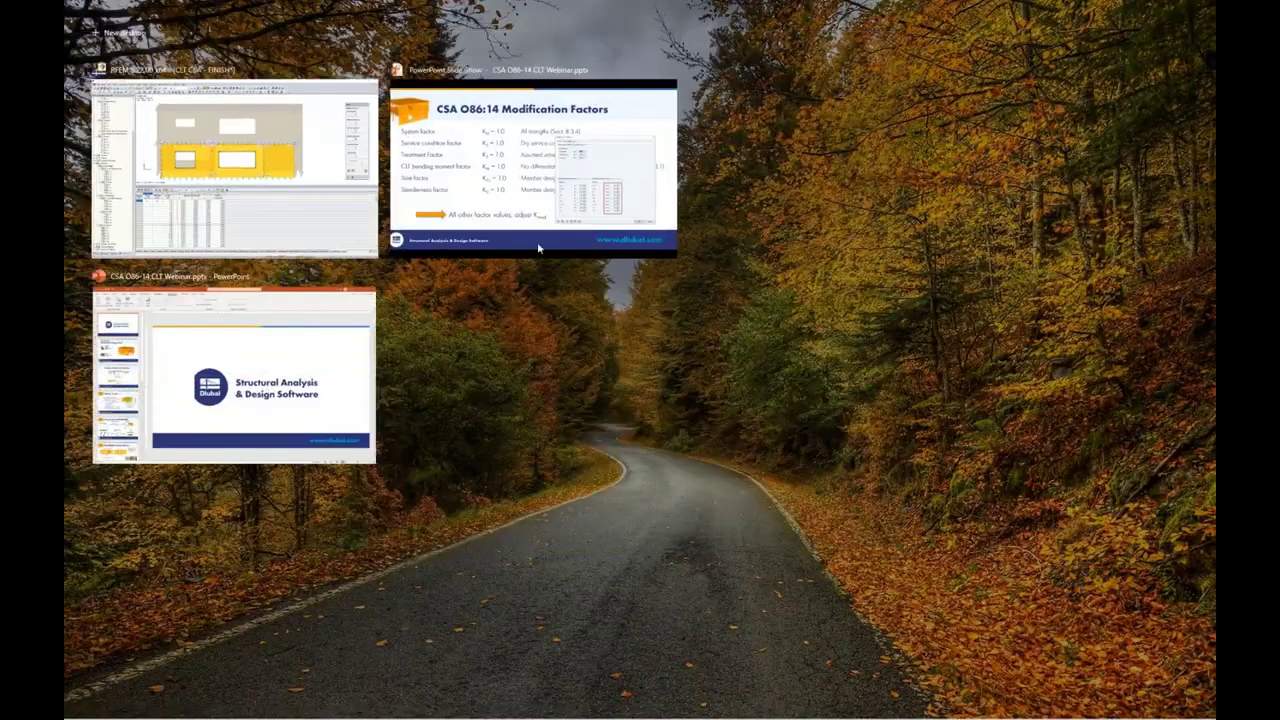
left_click(515, 207)
key("Right")
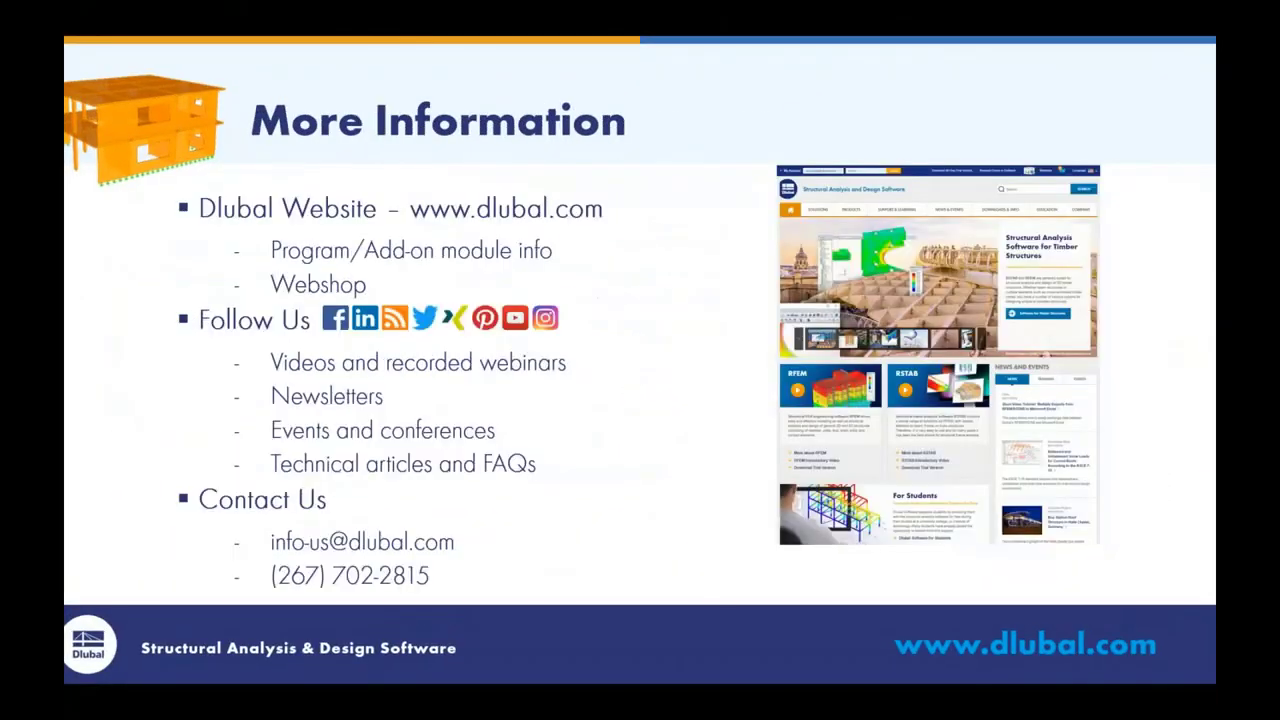